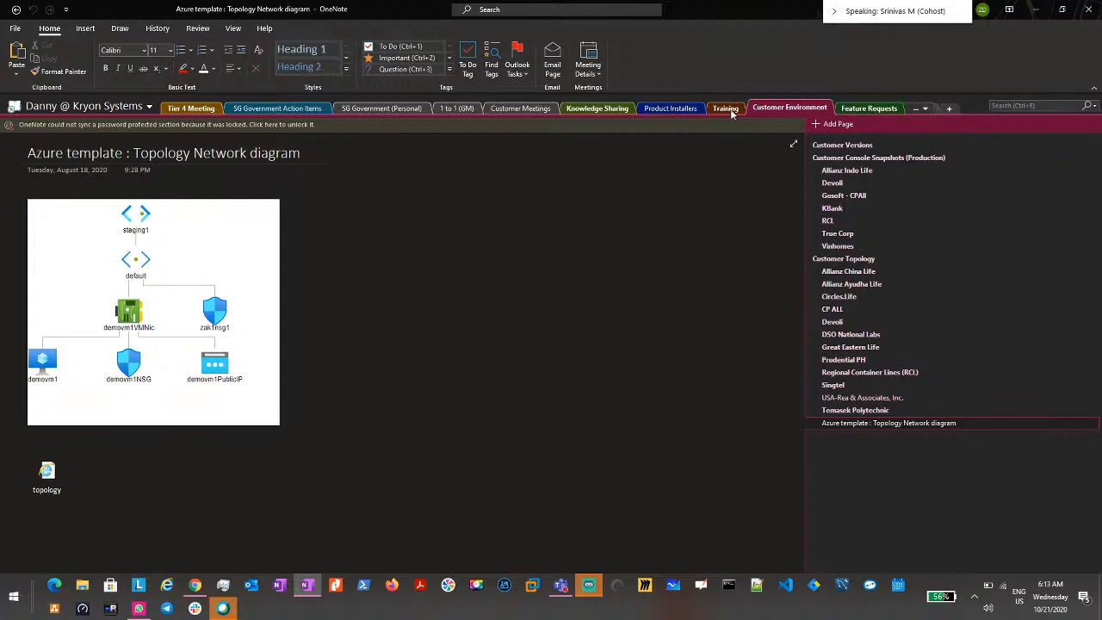
# Step: Look through the Training, Product Installers and Knowledge Sharing sections, including the article on using Json_Extract with Execute SQL
pyautogui.scroll(2, 516, 202)
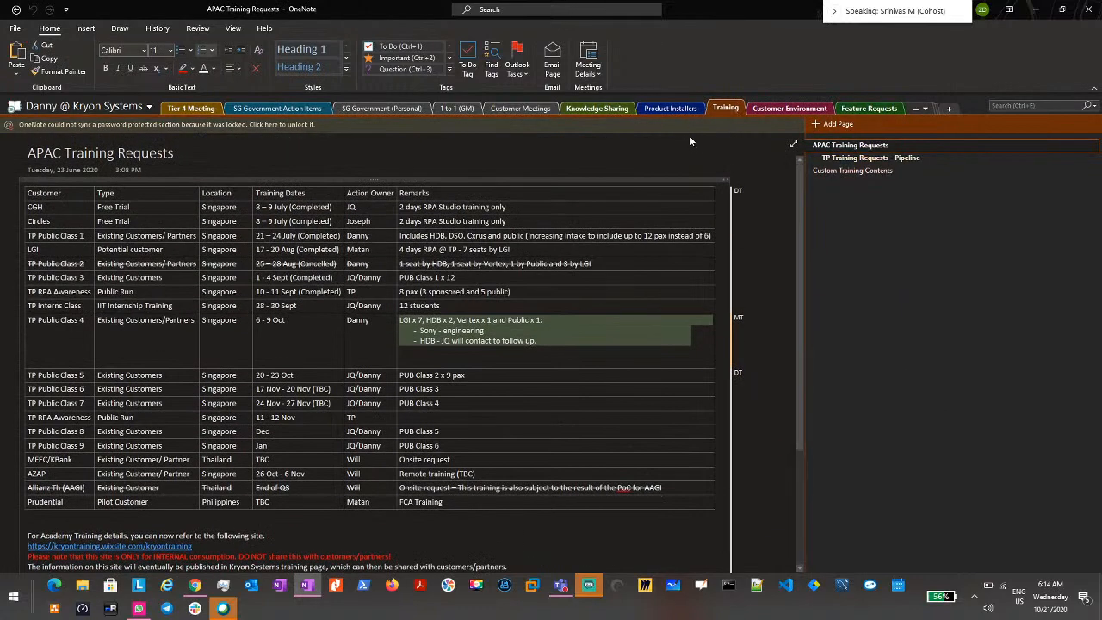
pyautogui.click(676, 109)
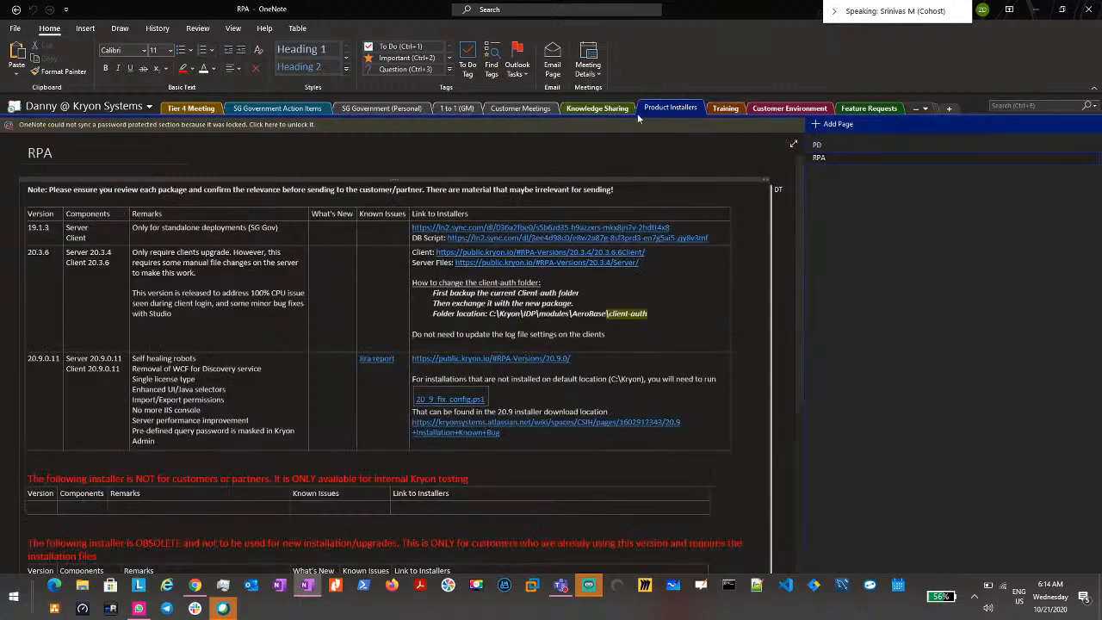
pyautogui.scroll(-3, 431, 344)
pyautogui.scroll(-2, 388, 344)
pyautogui.click(597, 107)
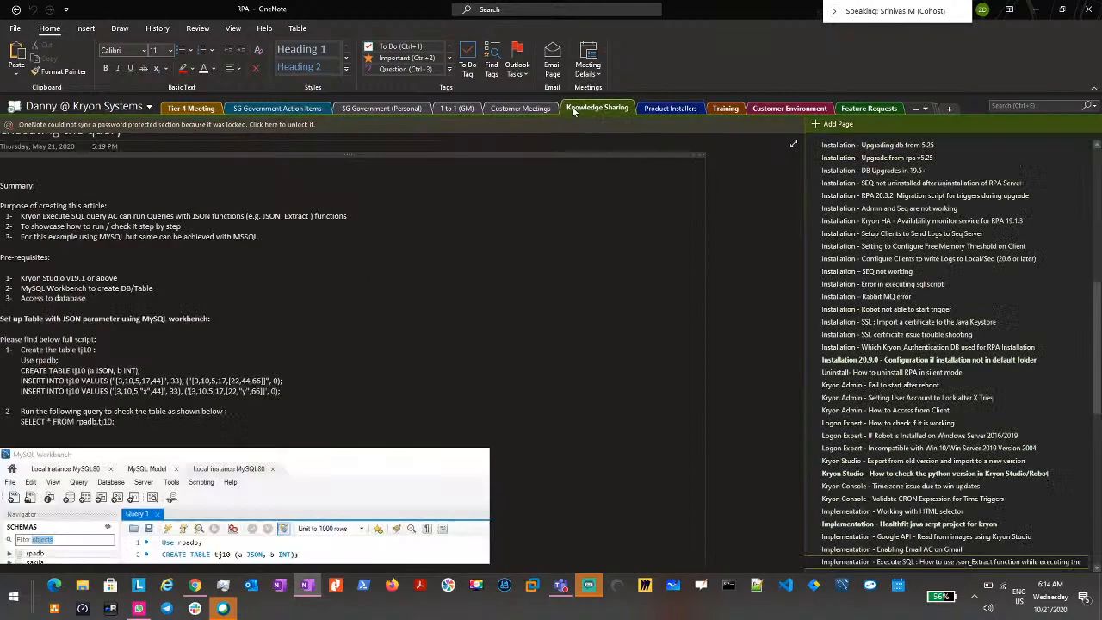
pyautogui.scroll(-5, 396, 344)
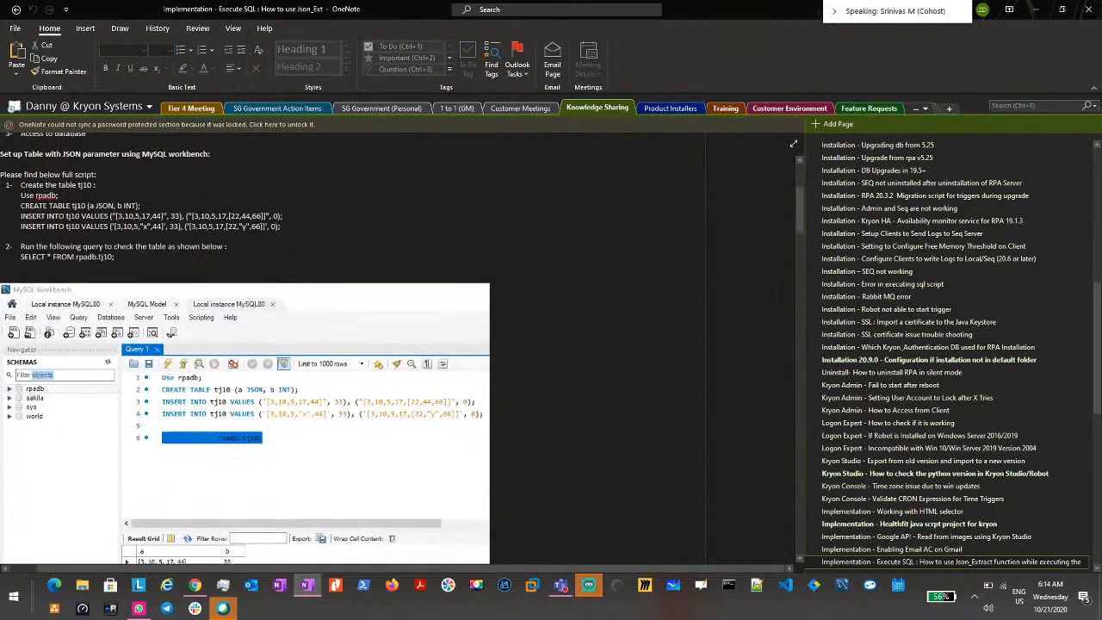
pyautogui.scroll(-4, 396, 345)
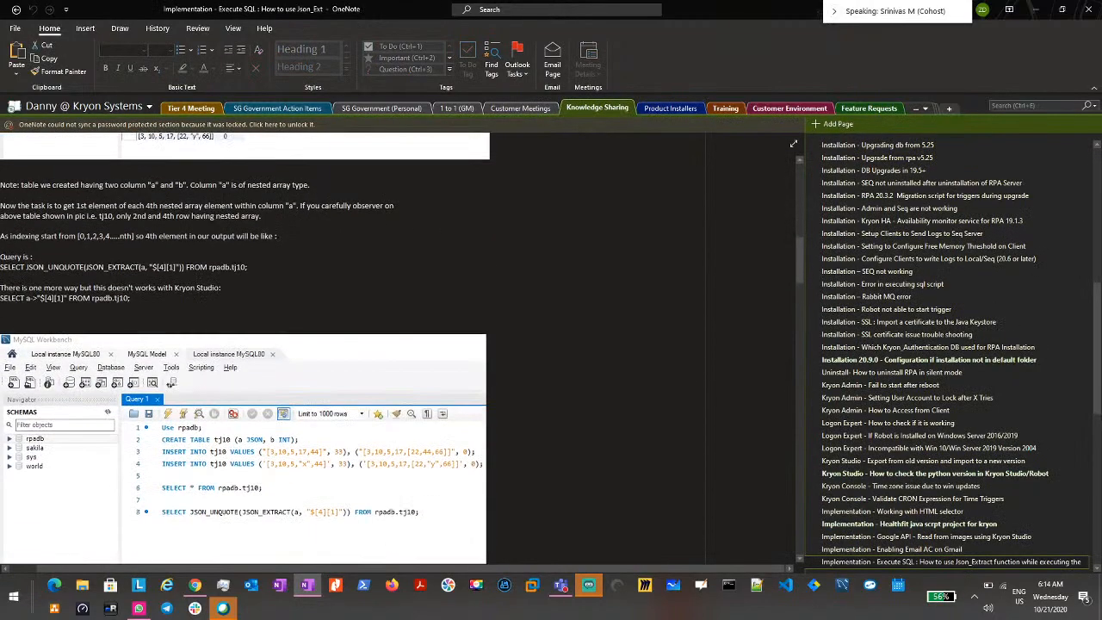
# Step: Look through the Customer Meetings, 1 to 1 (GM), SG Government (Personal) and SG Government Action Items sections
pyautogui.click(530, 109)
pyautogui.click(459, 108)
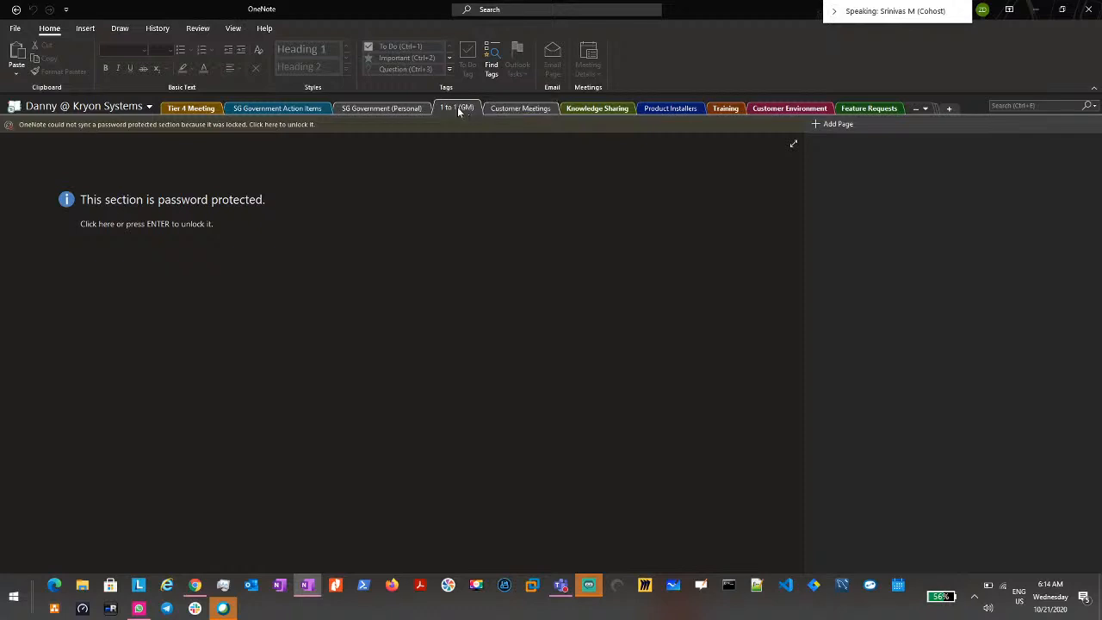
pyautogui.click(390, 109)
pyautogui.click(308, 108)
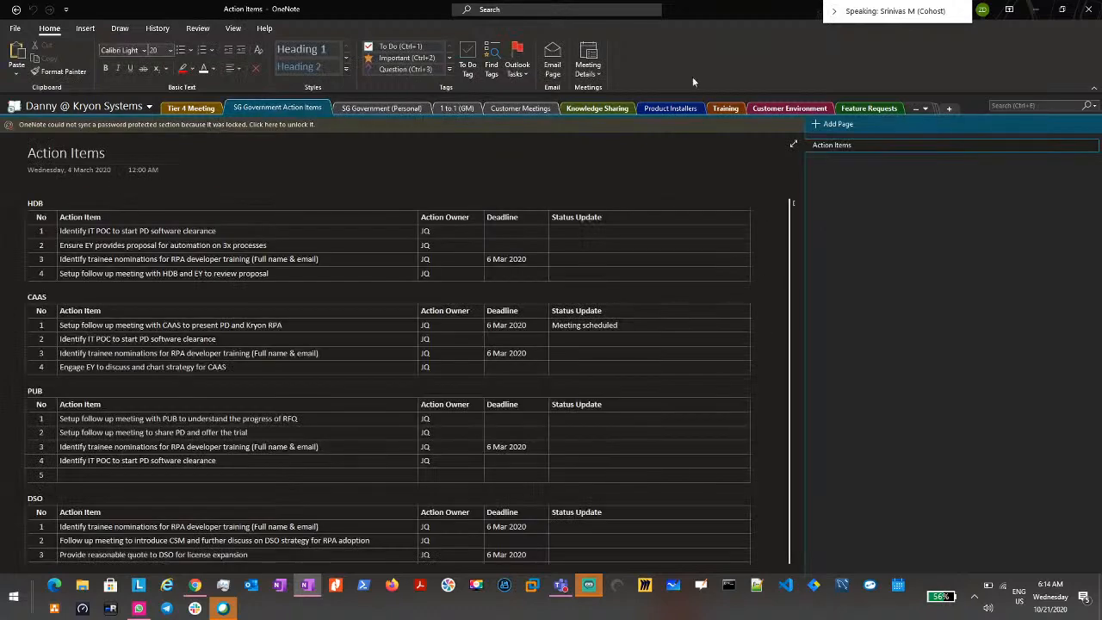
# Step: Reduce the notebook to a floating window, move it aside and look through its sections up to Feature Requests
pyautogui.click(1057, 8)
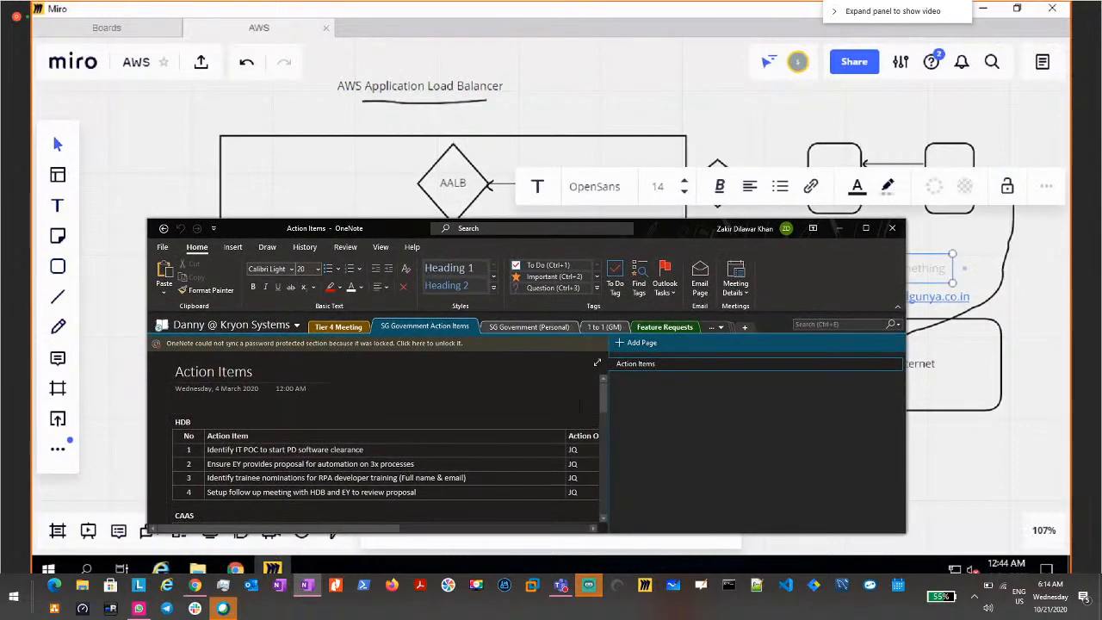
pyautogui.moveTo(631, 220); pyautogui.dragTo(486, 212)
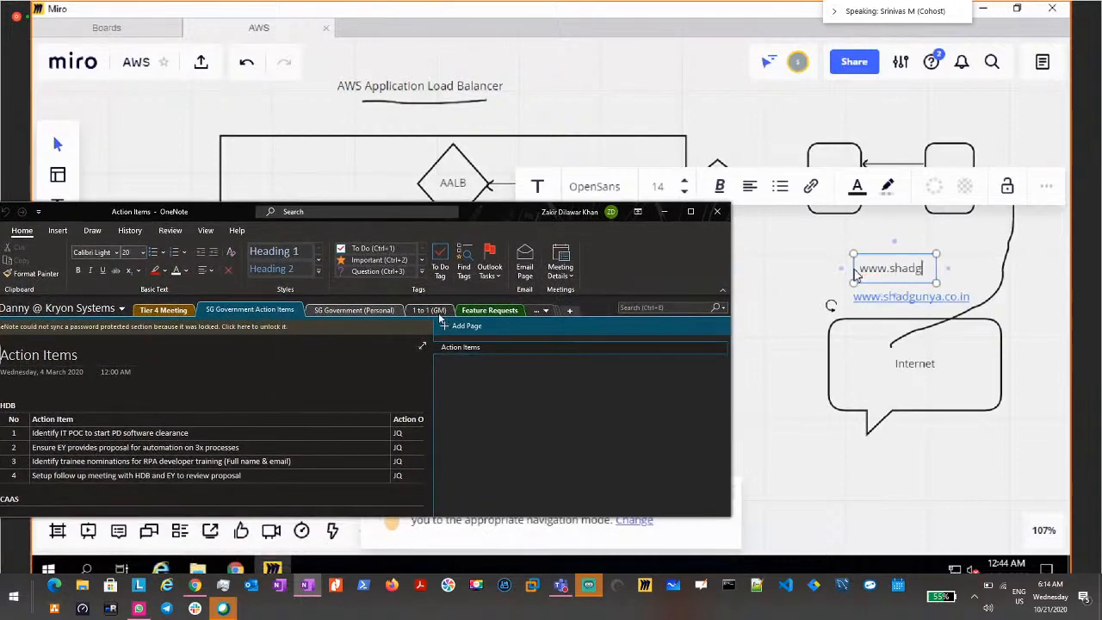
pyautogui.click(366, 312)
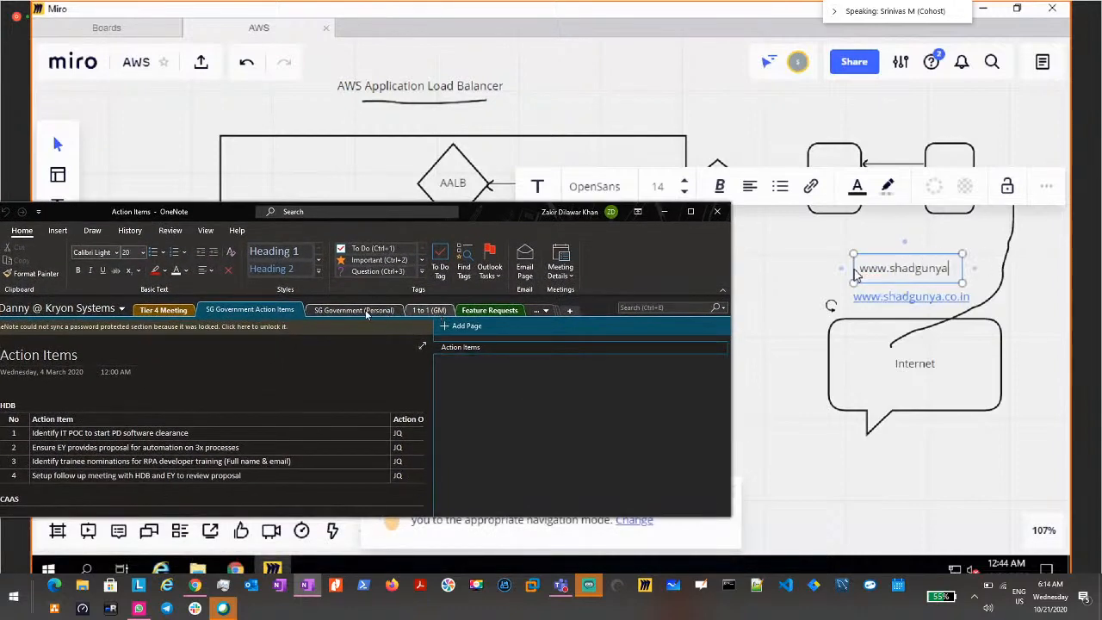
pyautogui.click(419, 310)
pyautogui.click(482, 309)
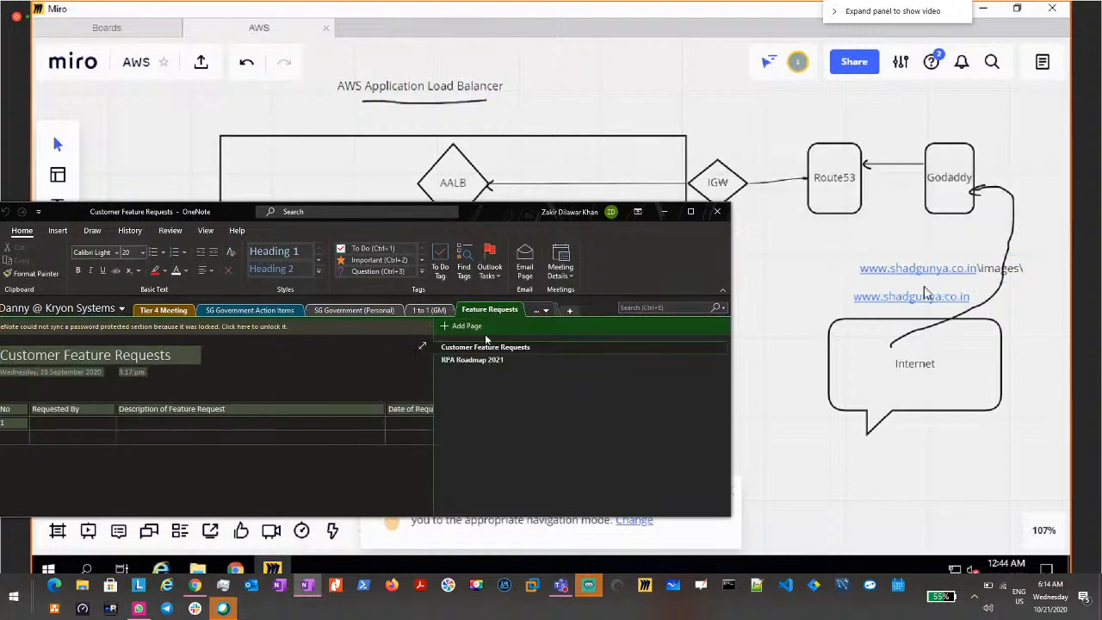
# Step: Open the Allianz China Life page in the Customer Environment section and examine its development topology diagram
pyautogui.click(538, 312)
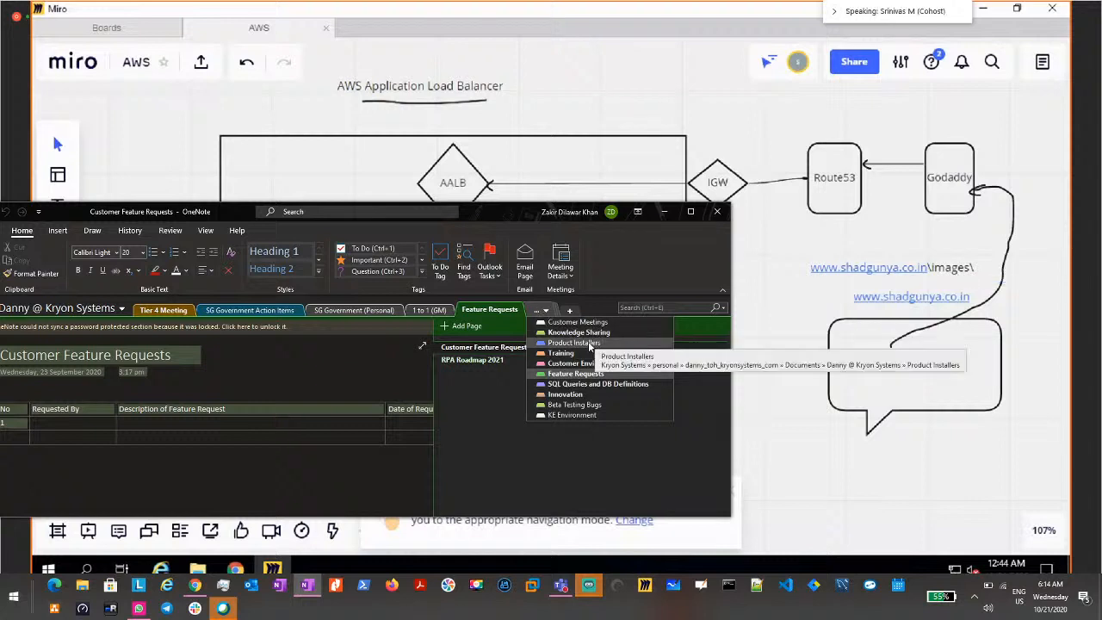
pyautogui.click(593, 365)
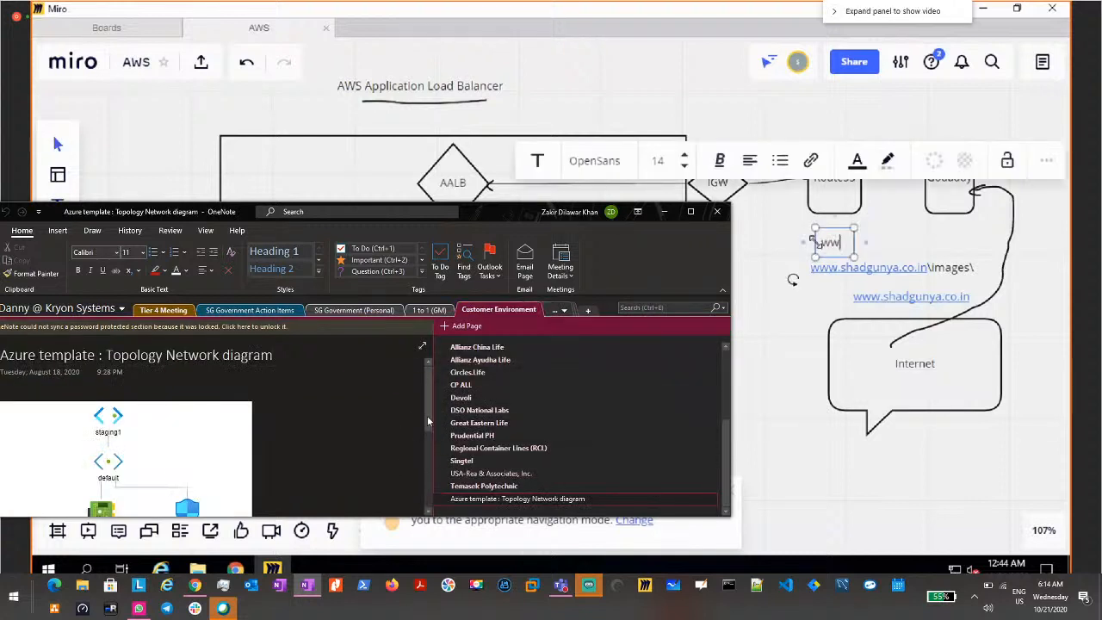
pyautogui.click(476, 347)
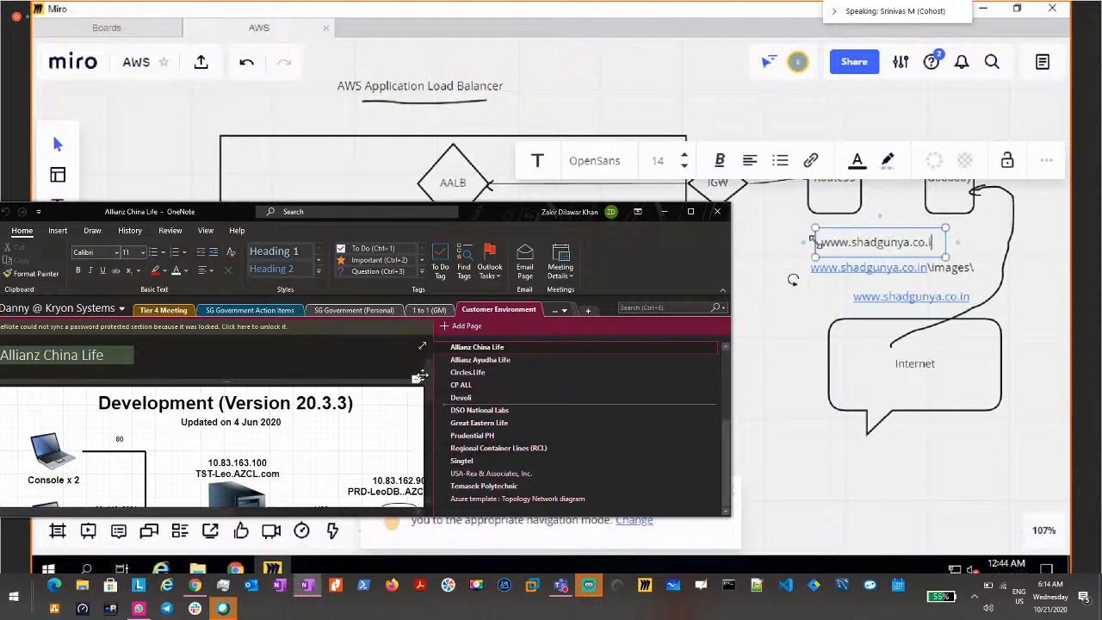
pyautogui.moveTo(492, 216); pyautogui.dragTo(494, 173)
pyautogui.scroll(-3, 369, 366)
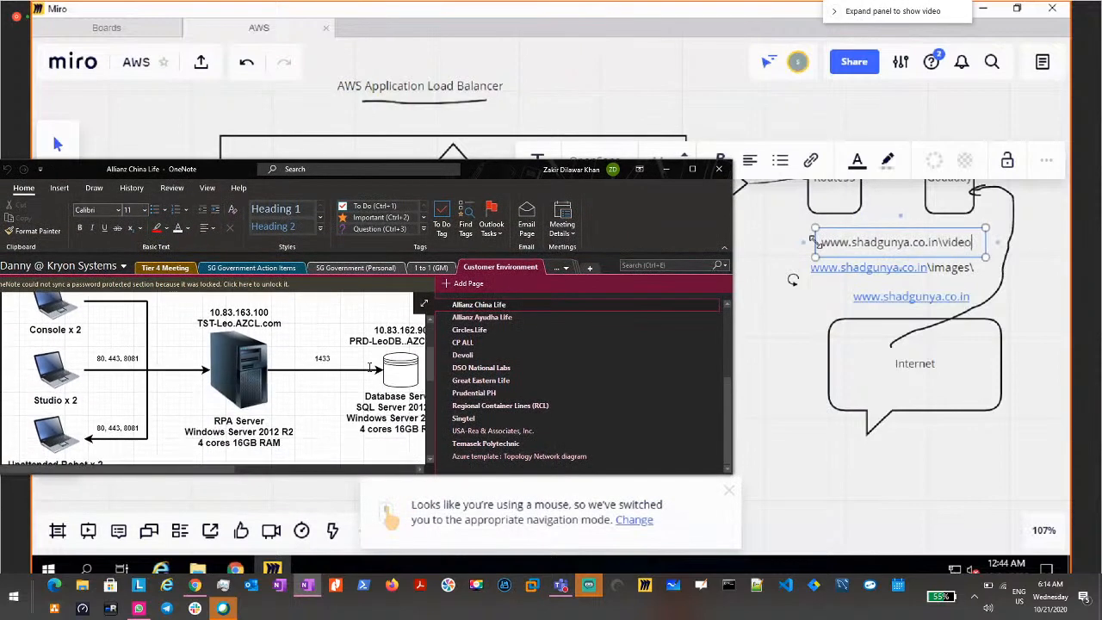
pyautogui.scroll(3, 369, 366)
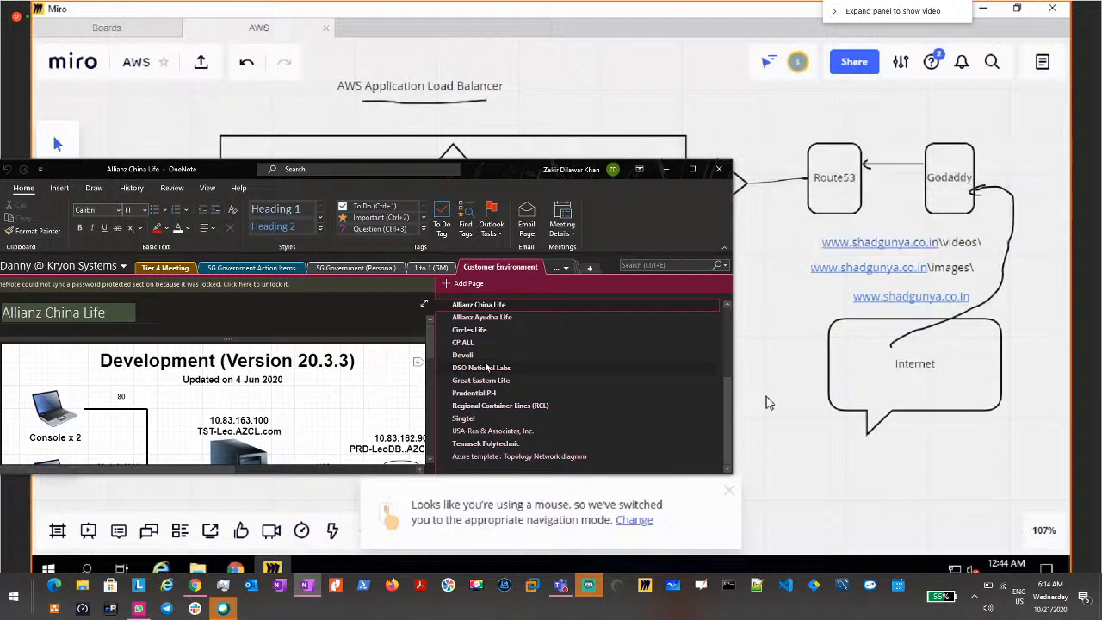
# Step: Open the Customer Versions page and review the table of accounts, versions and license counts
pyautogui.scroll(1, 494, 368)
pyautogui.scroll(2, 493, 368)
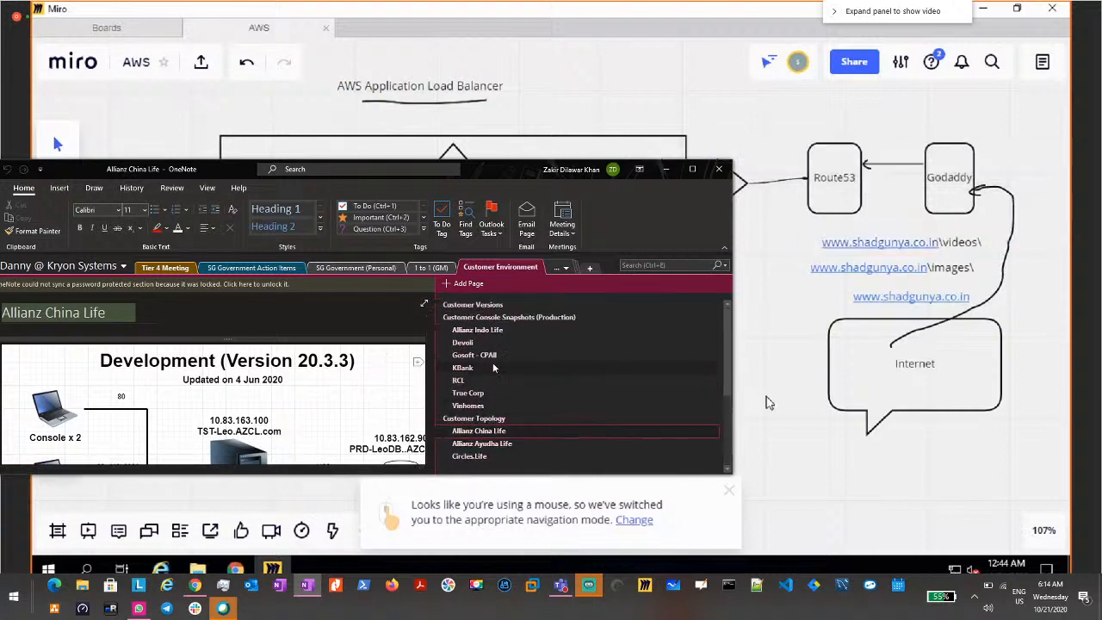
pyautogui.click(474, 306)
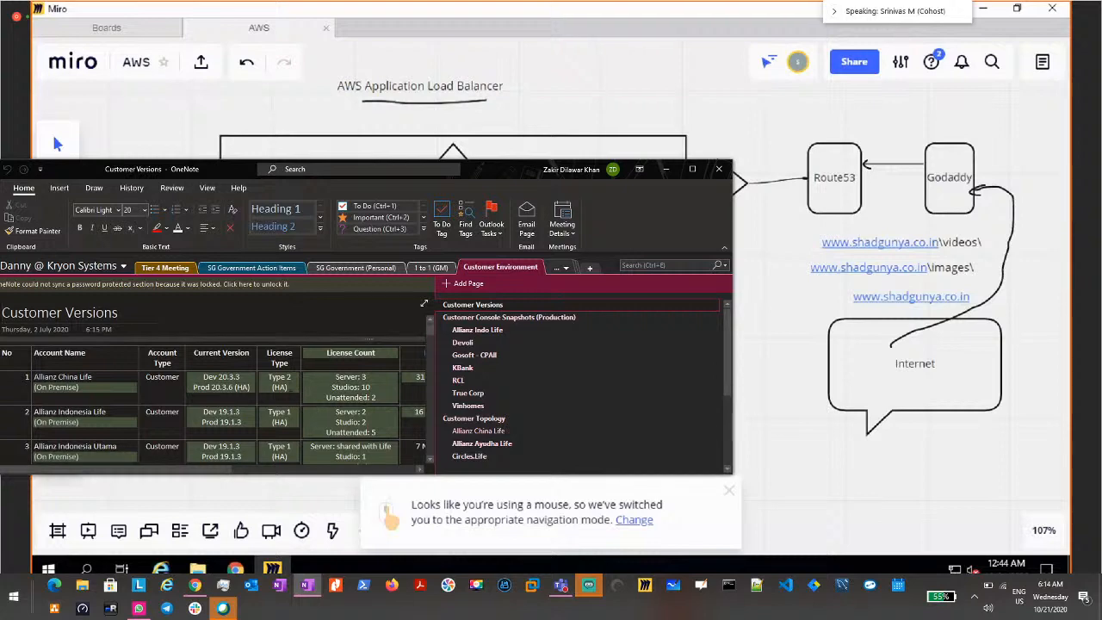
pyautogui.scroll(-5, 257, 390)
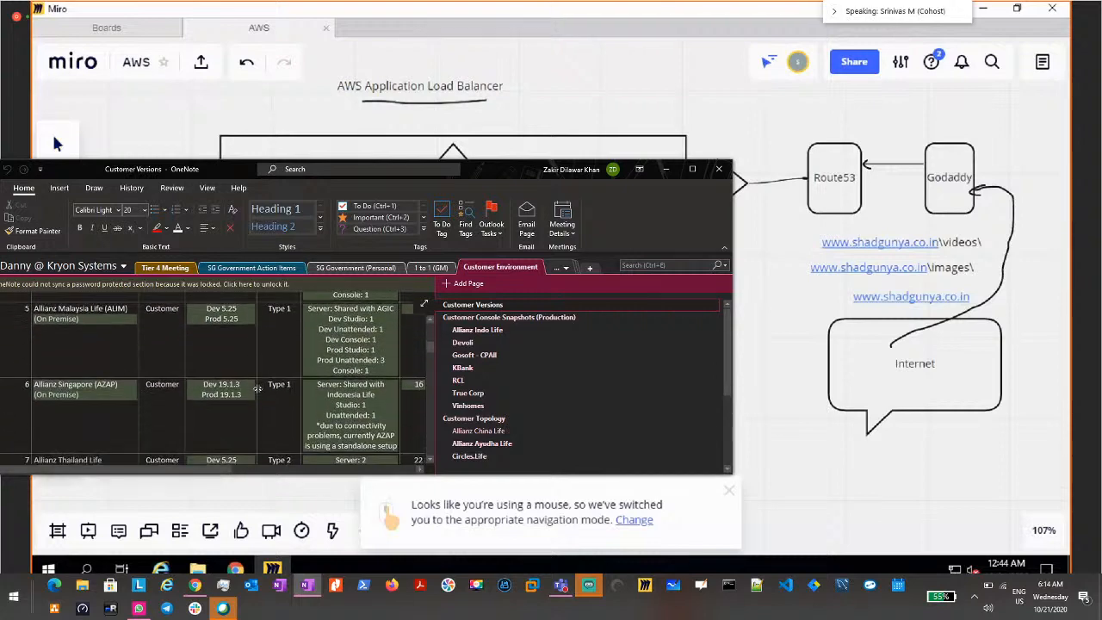
pyautogui.scroll(-5, 258, 389)
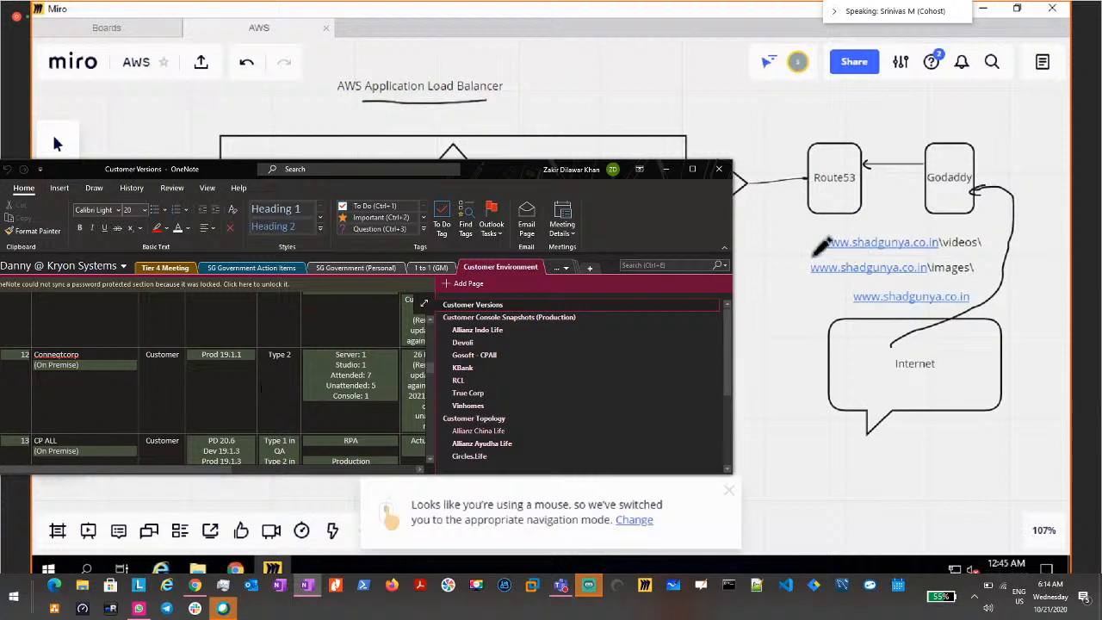
pyautogui.scroll(-5, 261, 390)
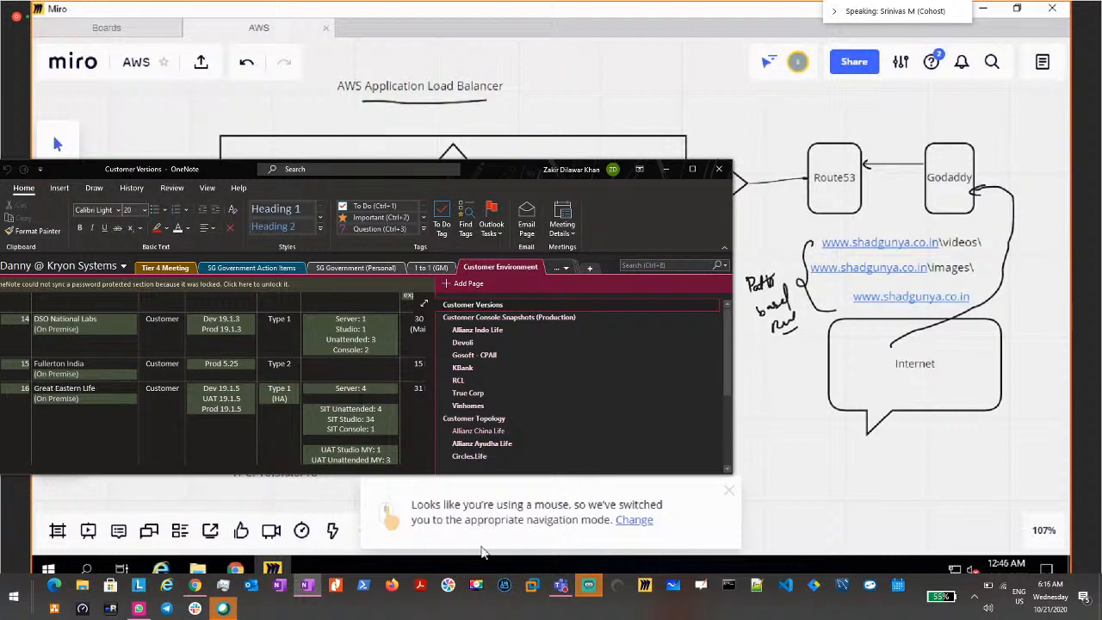
# Step: Switch to Chrome on the shared desktop and close the OSI layers and AWS load balancer article tabs
pyautogui.moveTo(235, 569)
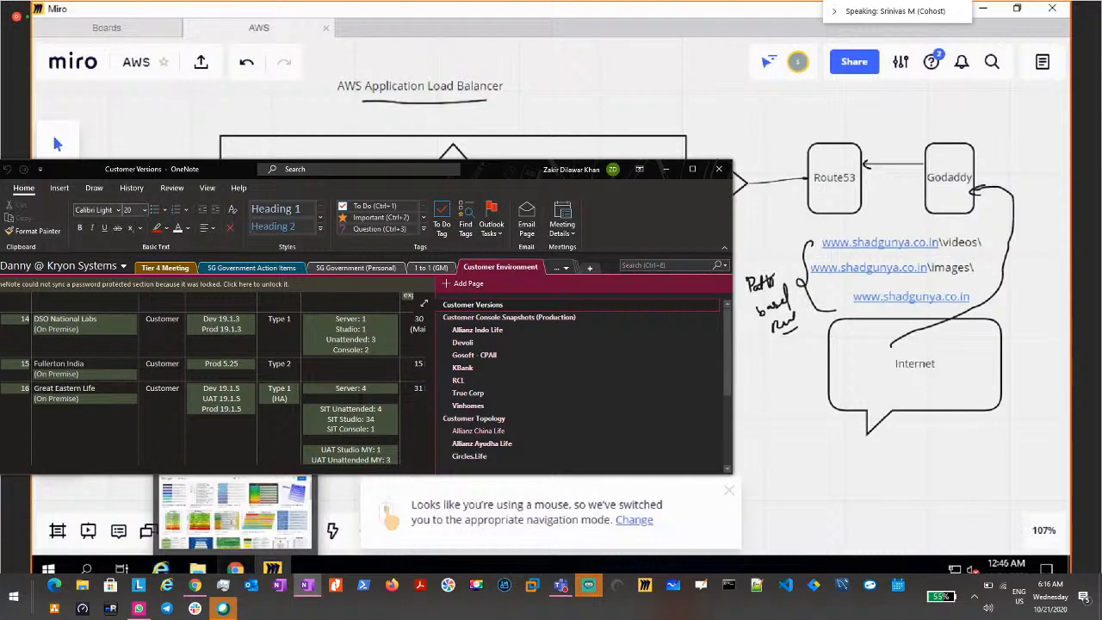
pyautogui.click(235, 512)
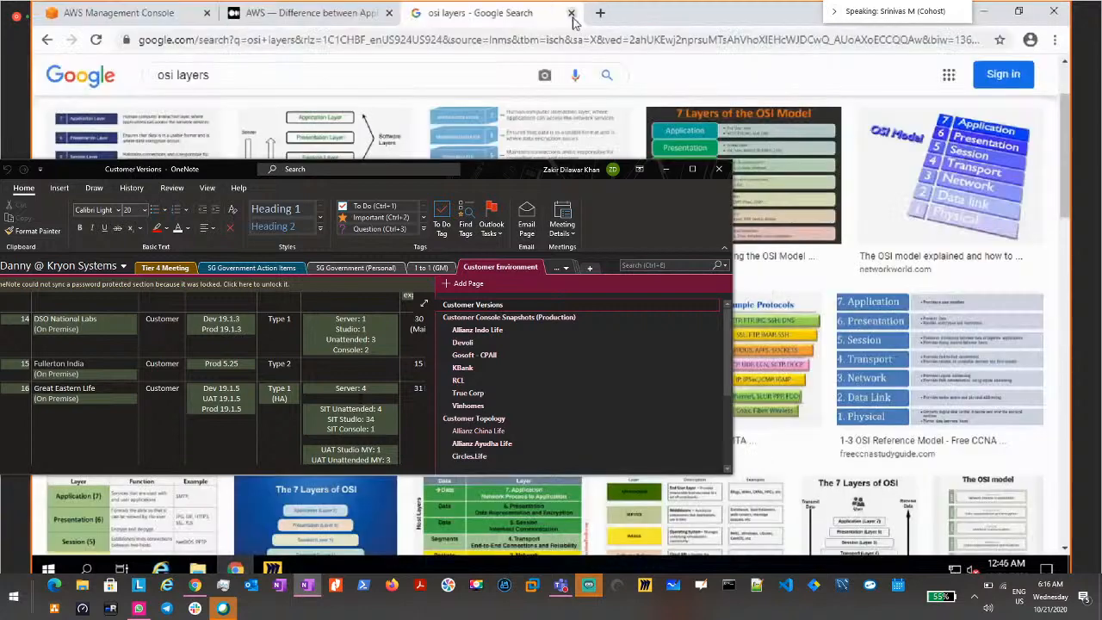
pyautogui.click(602, 12)
pyautogui.click(388, 13)
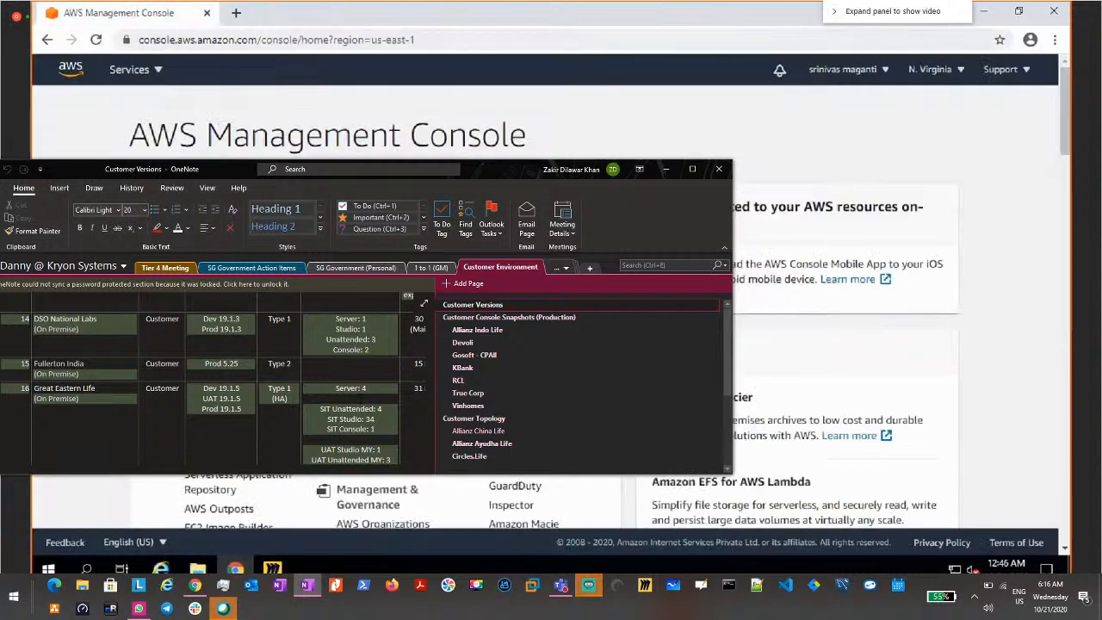
# Step: Open the Your VPCs list of the AWS VPC service and minimize the notebook window covering it
pyautogui.click(375, 311)
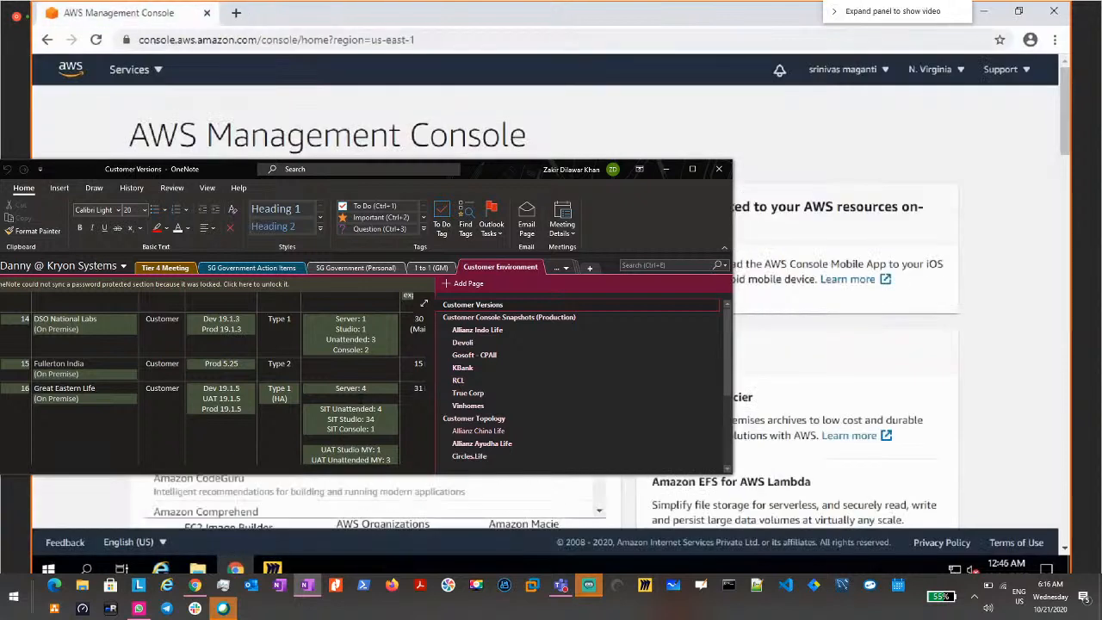
pyautogui.press('Escape')
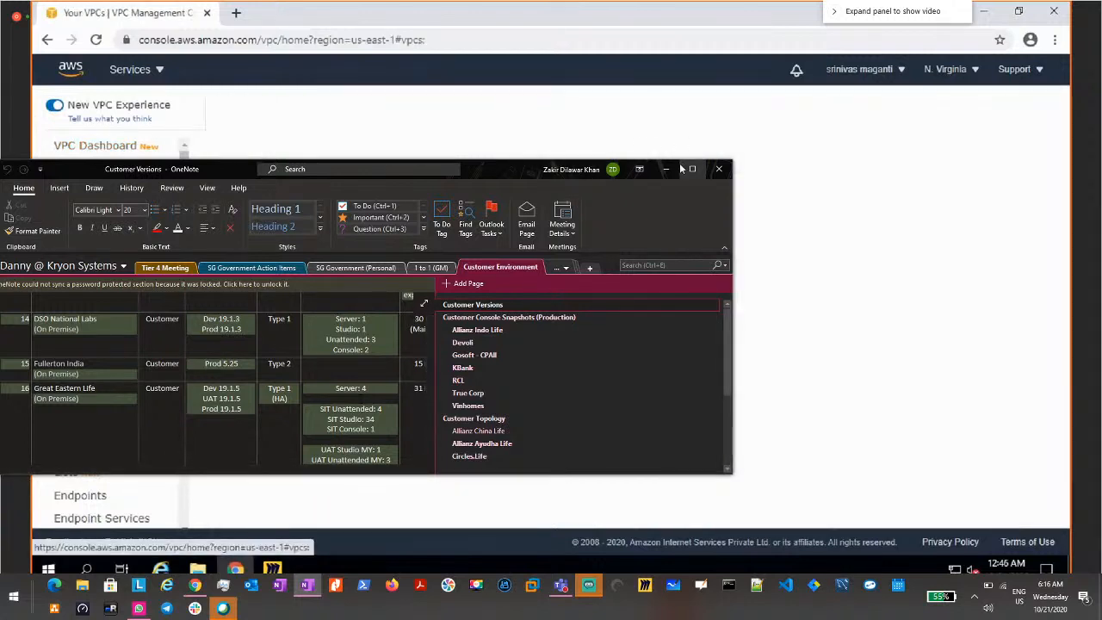
pyautogui.click(666, 170)
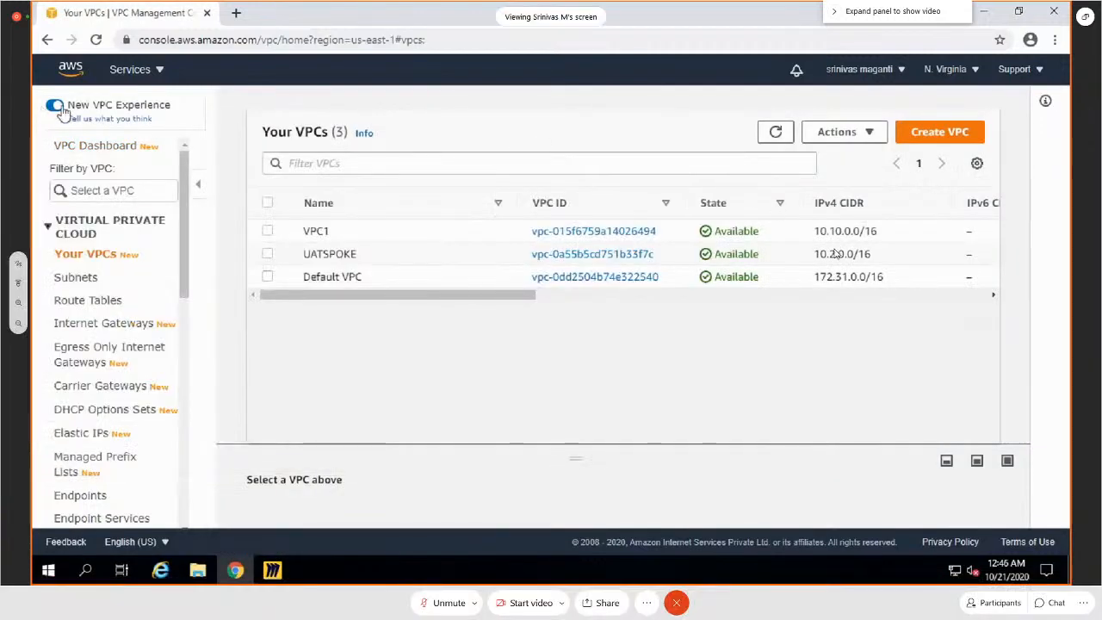
# Step: Turn off the New VPC Experience and submit general feedback with the message "t" and satisfaction set to Yes
pyautogui.click(58, 107)
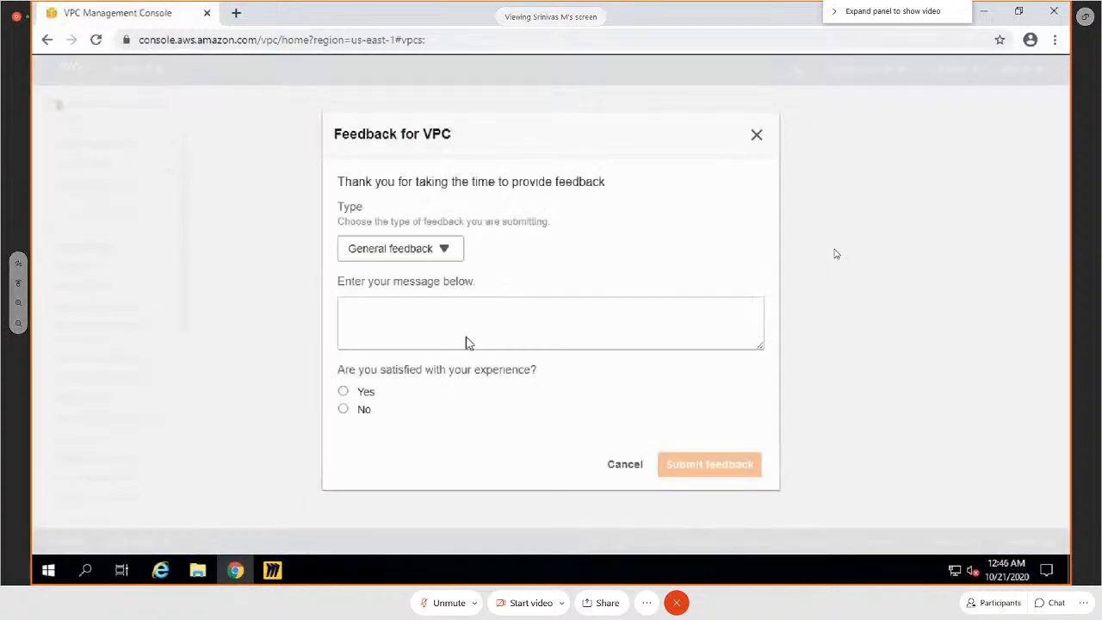
pyautogui.click(465, 342)
pyautogui.write('t')
pyautogui.click(343, 391)
pyautogui.click(704, 472)
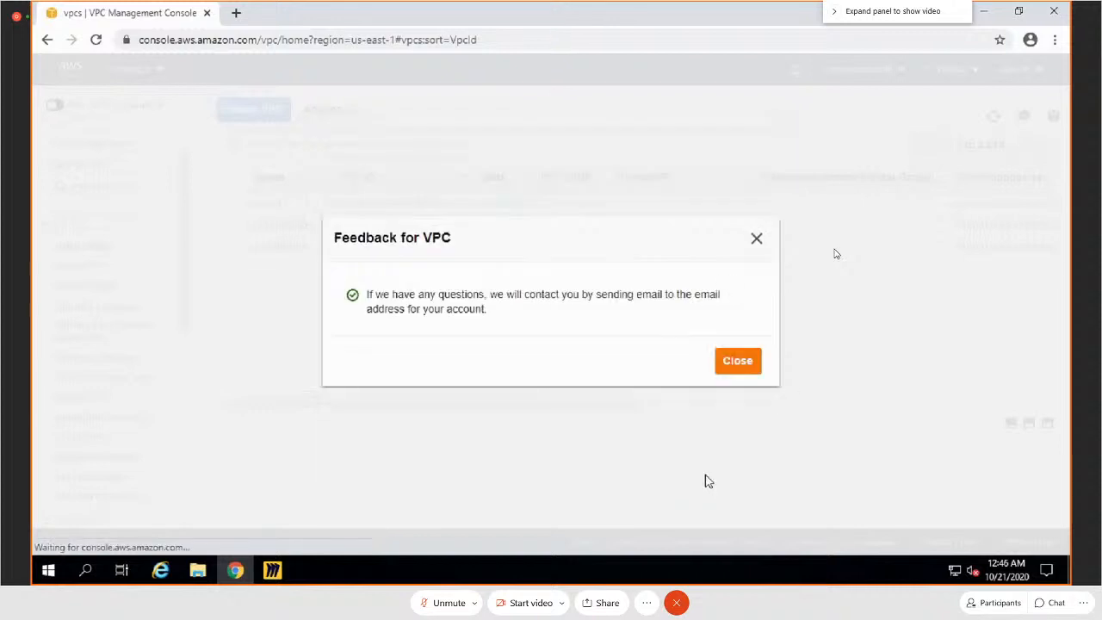
pyautogui.click(738, 361)
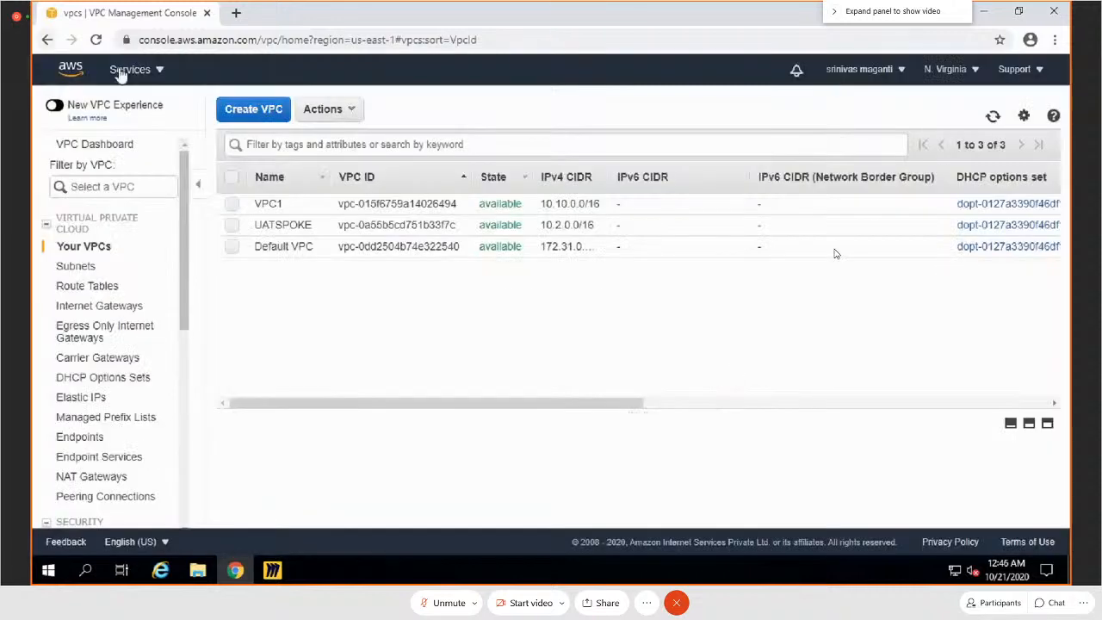
# Step: Create a VPC with the name tag VPC_LB and the IPv4 CIDR block 10.5.0.0/16
pyautogui.click(250, 109)
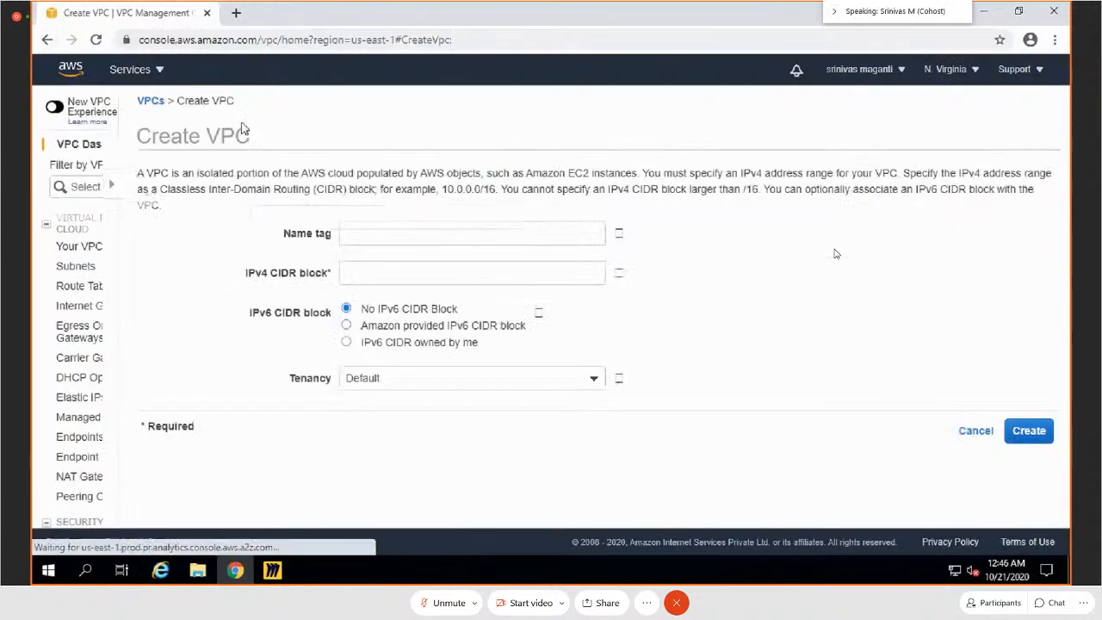
pyautogui.click(990, 419)
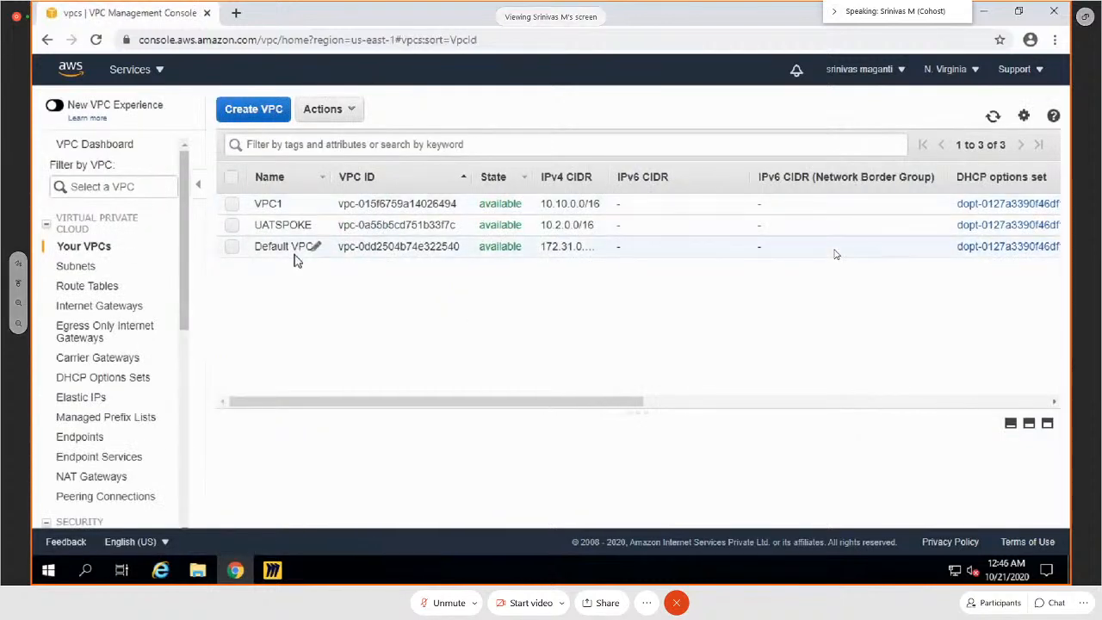
pyautogui.click(253, 109)
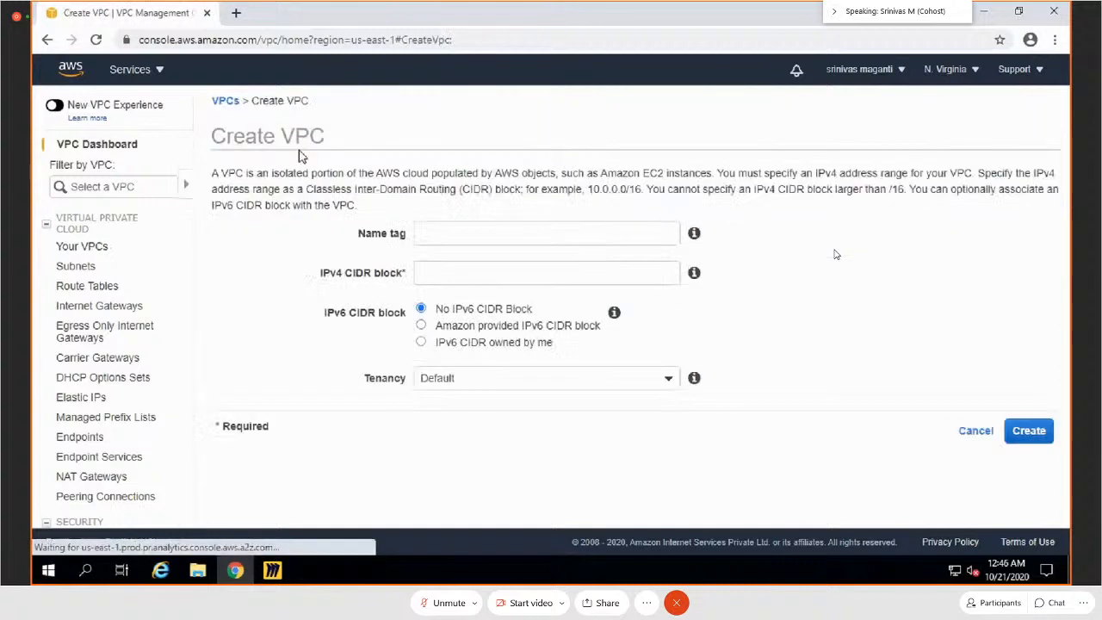
pyautogui.click(393, 217)
pyautogui.write('VPC')
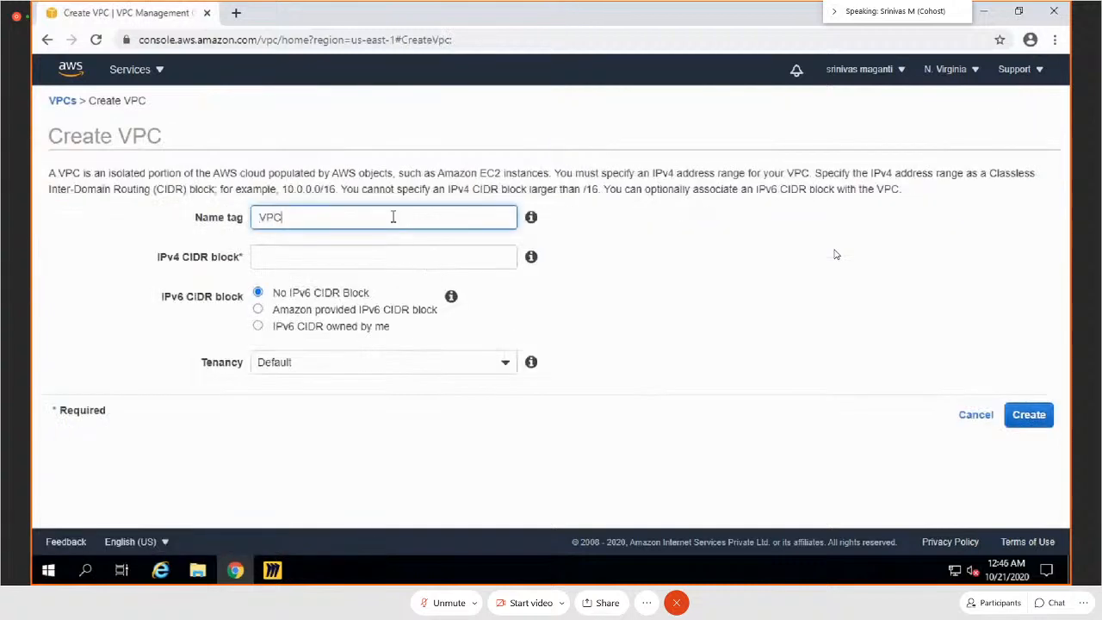
pyautogui.write('_LB')
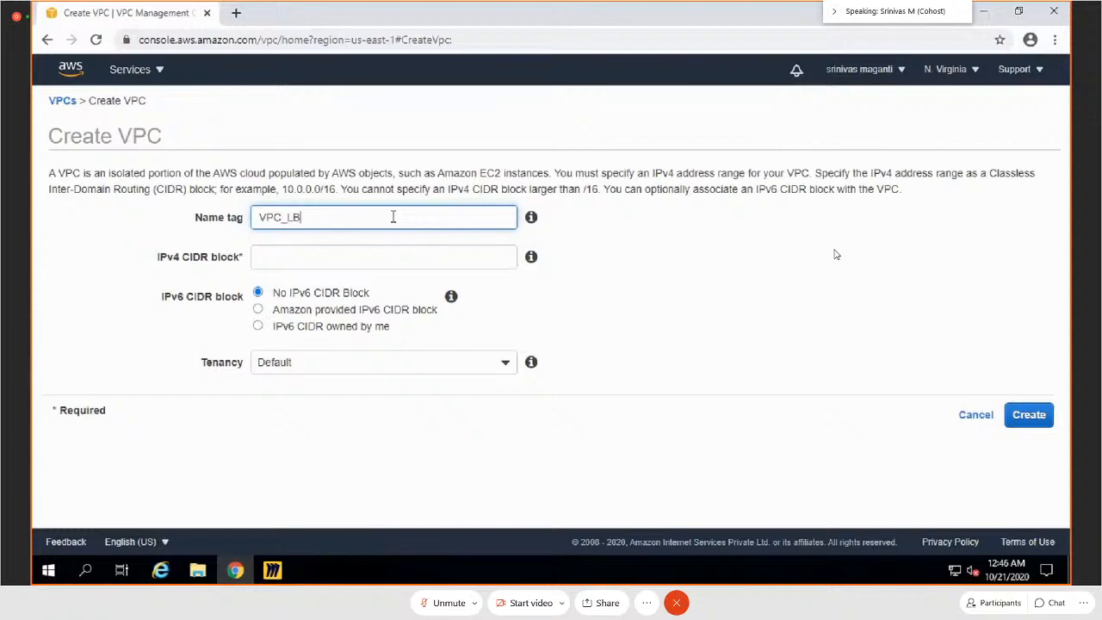
pyautogui.click(385, 262)
pyautogui.write('10.5')
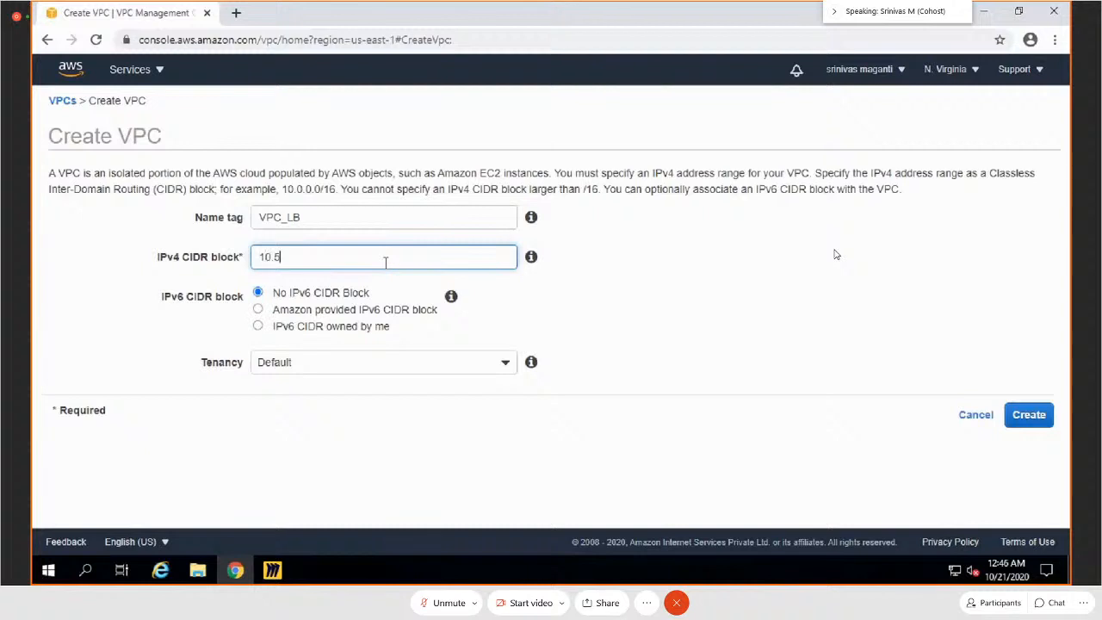
pyautogui.write('.0.0/16')
pyautogui.click(1038, 421)
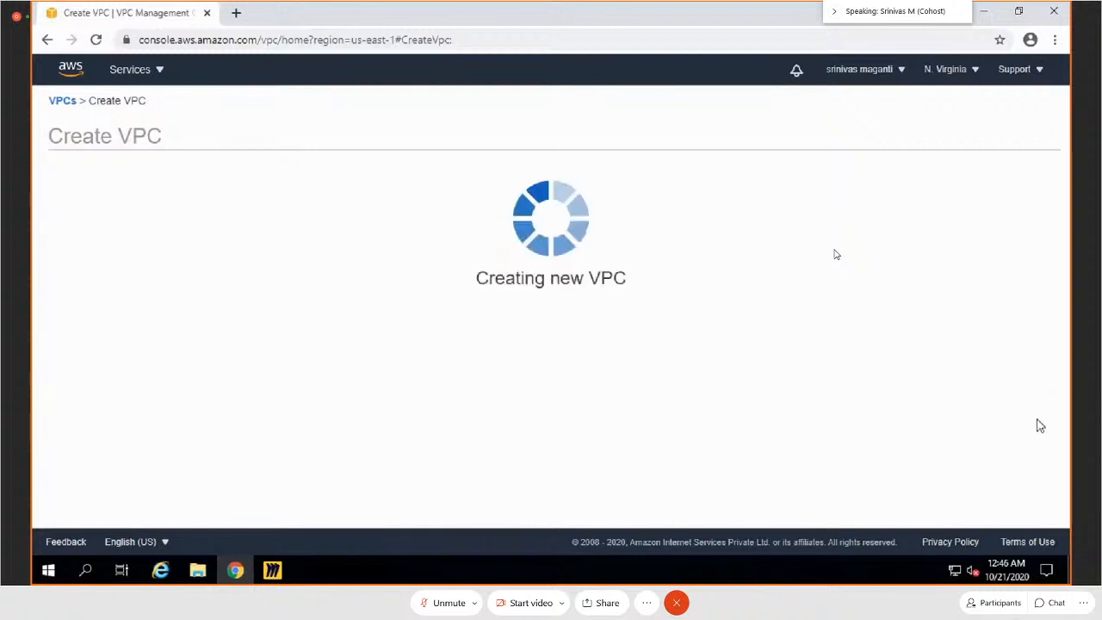
pyautogui.click(753, 279)
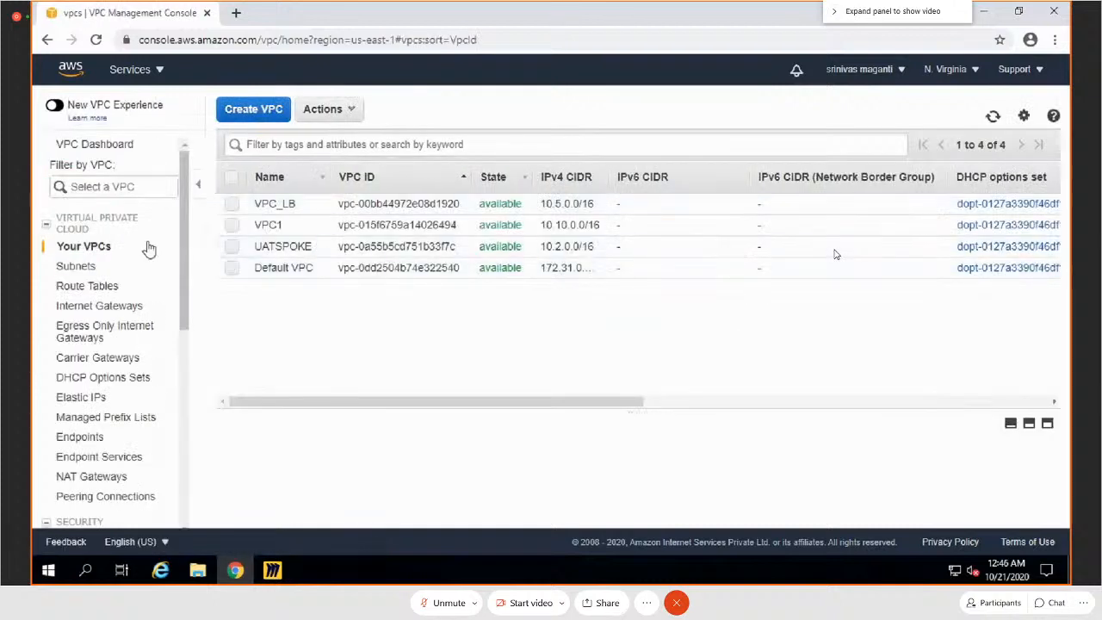
pyautogui.click(84, 272)
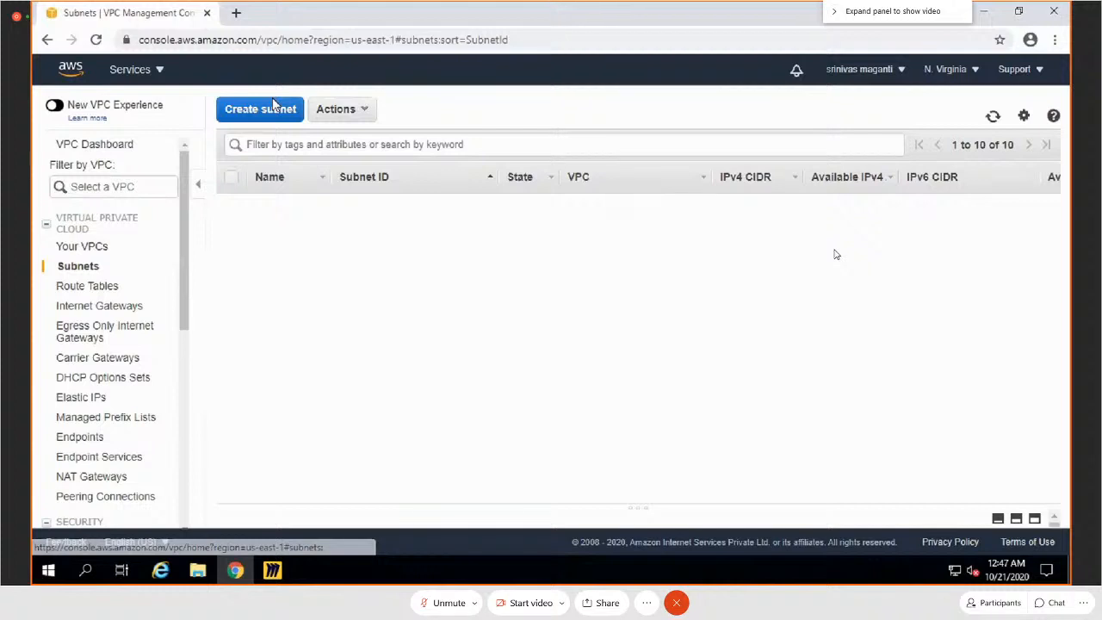
pyautogui.click(263, 109)
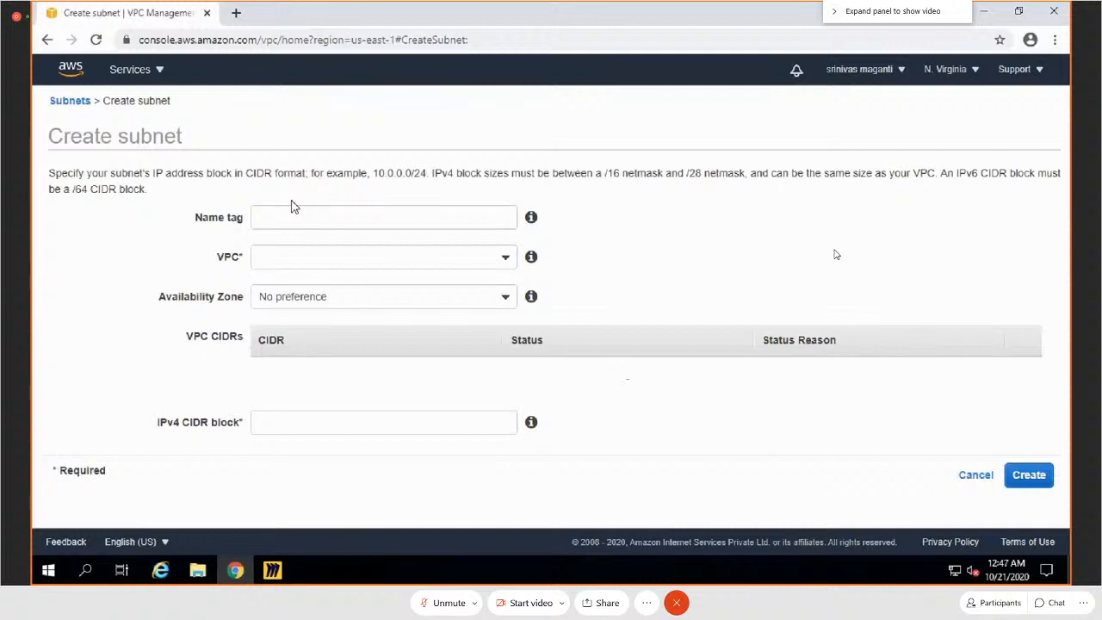
pyautogui.click(978, 476)
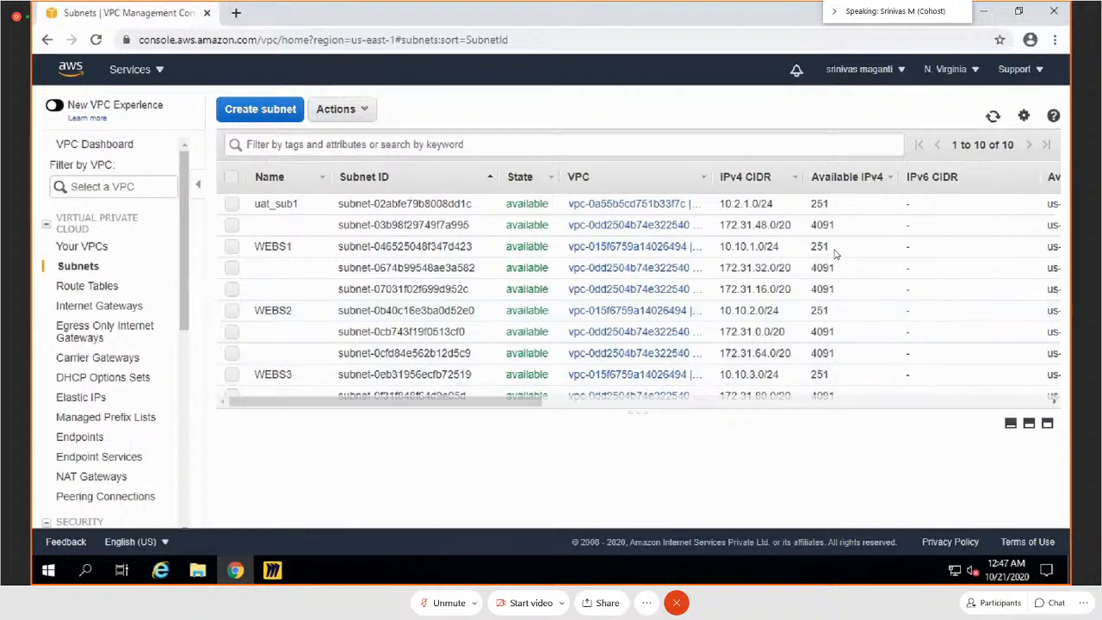
# Step: Return to the Your VPCs list and rename VPC1 as AALBVPC
pyautogui.click(69, 252)
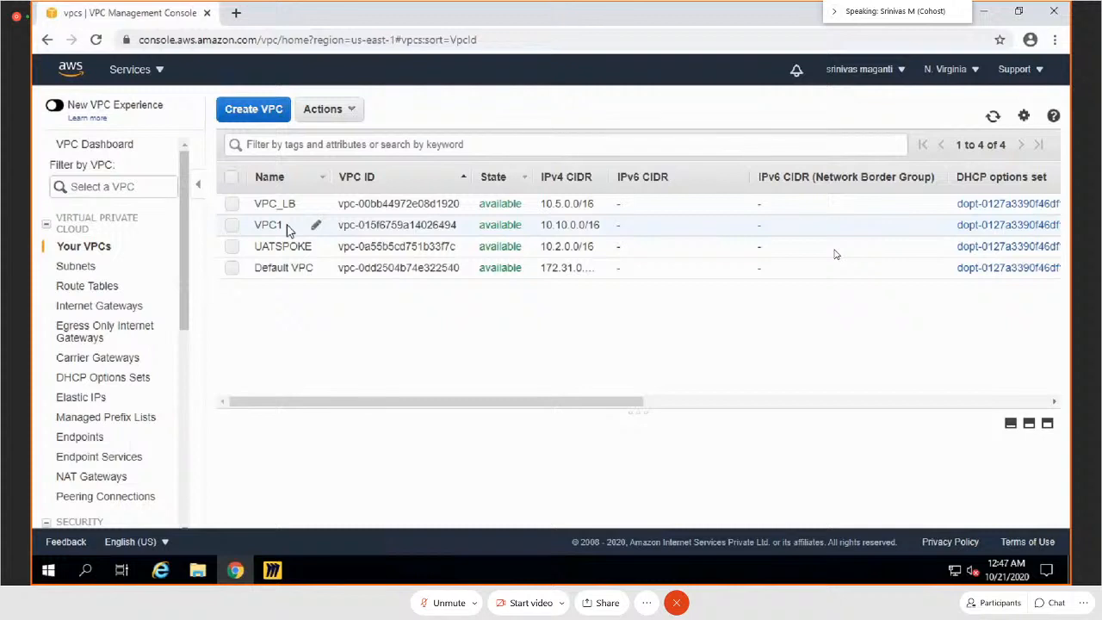
pyautogui.click(291, 227)
pyautogui.click(319, 226)
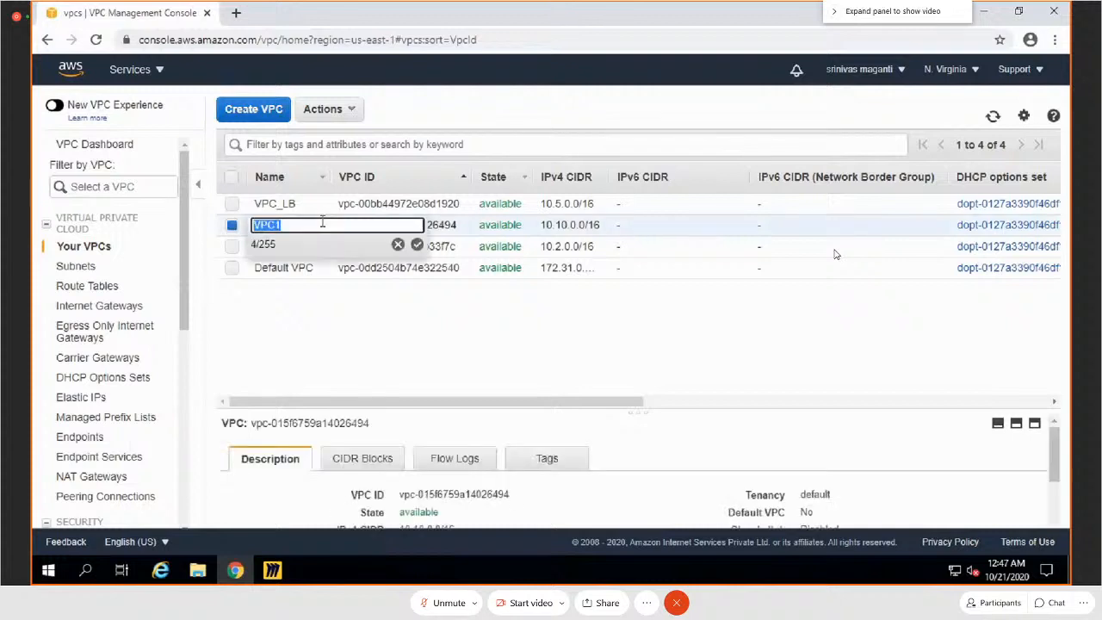
pyautogui.write('A')
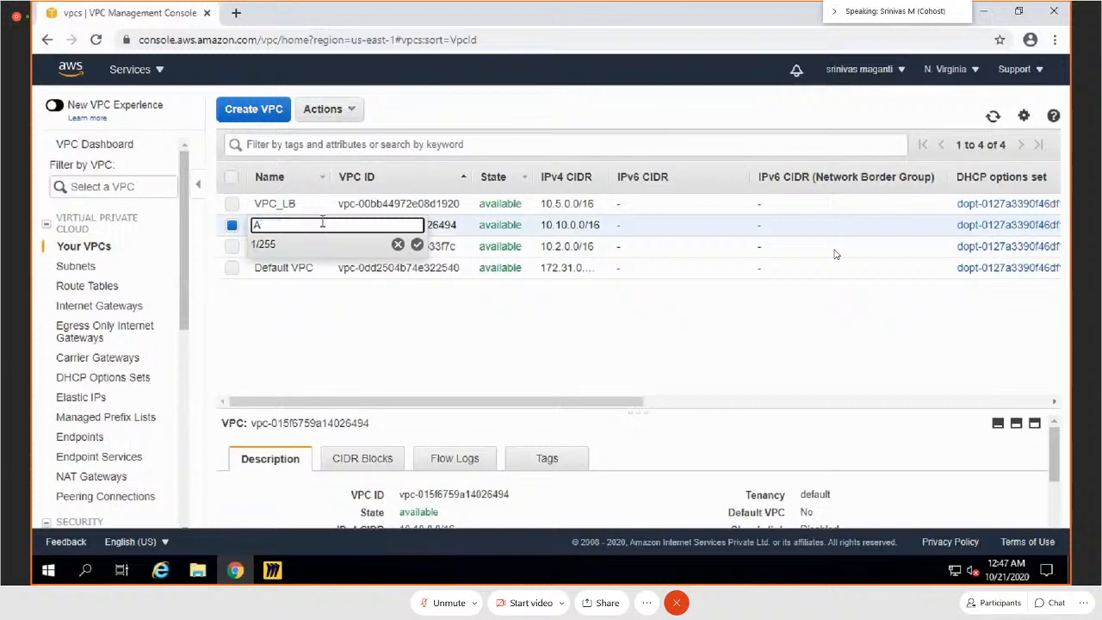
pyautogui.write('ALBVPC')
pyautogui.press('Return')
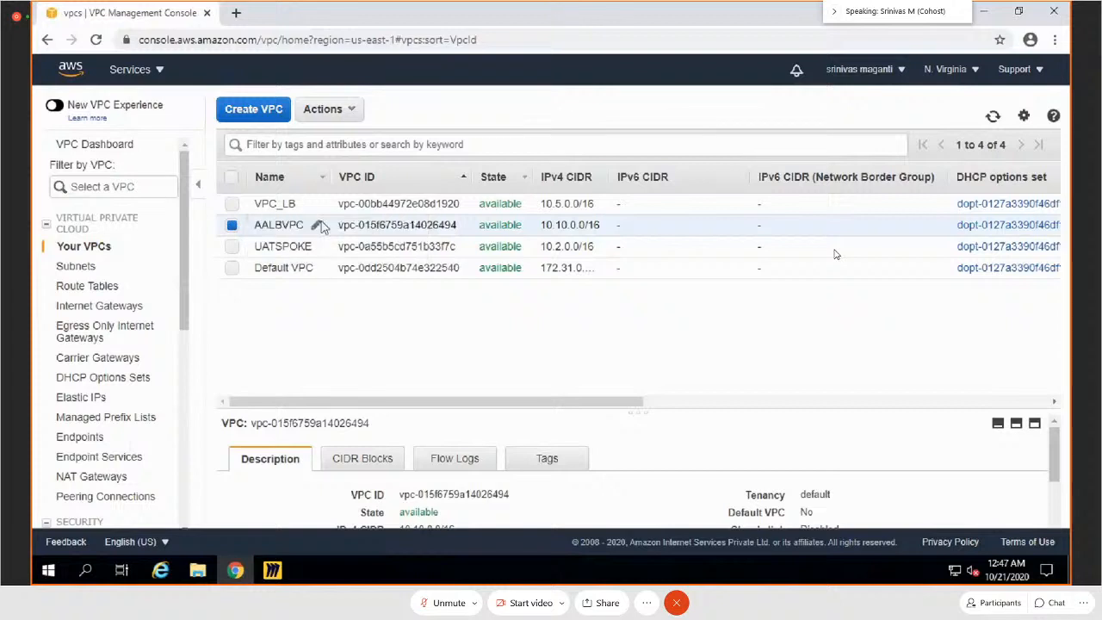
# Step: Delete the VPC_LB VPC, leaving AALBVPC out of the selection
pyautogui.click(230, 206)
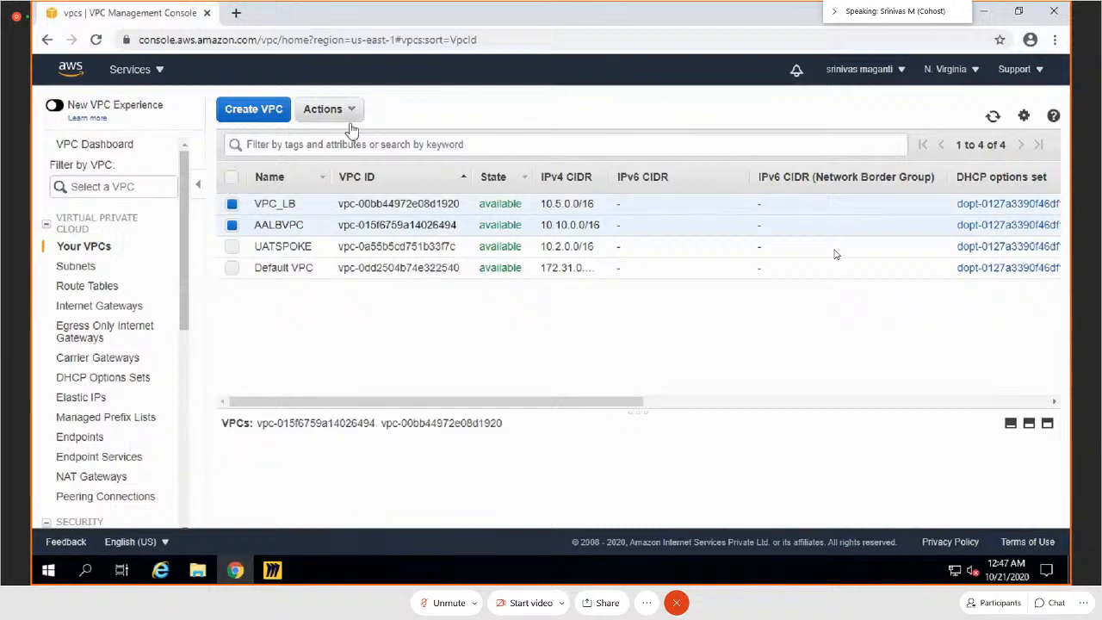
pyautogui.click(232, 226)
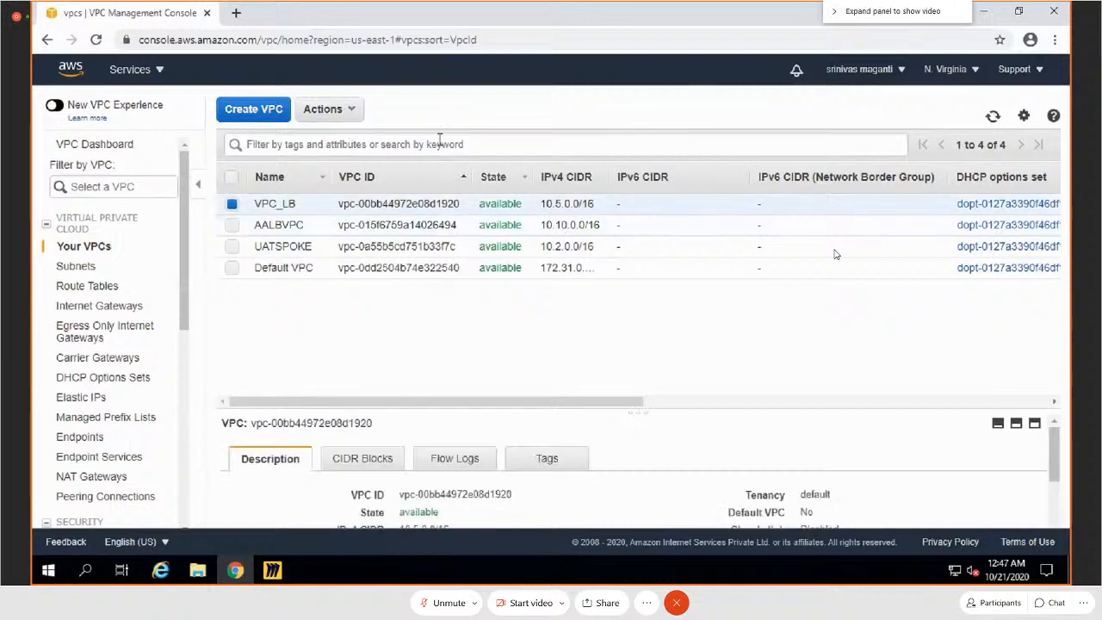
pyautogui.click(355, 116)
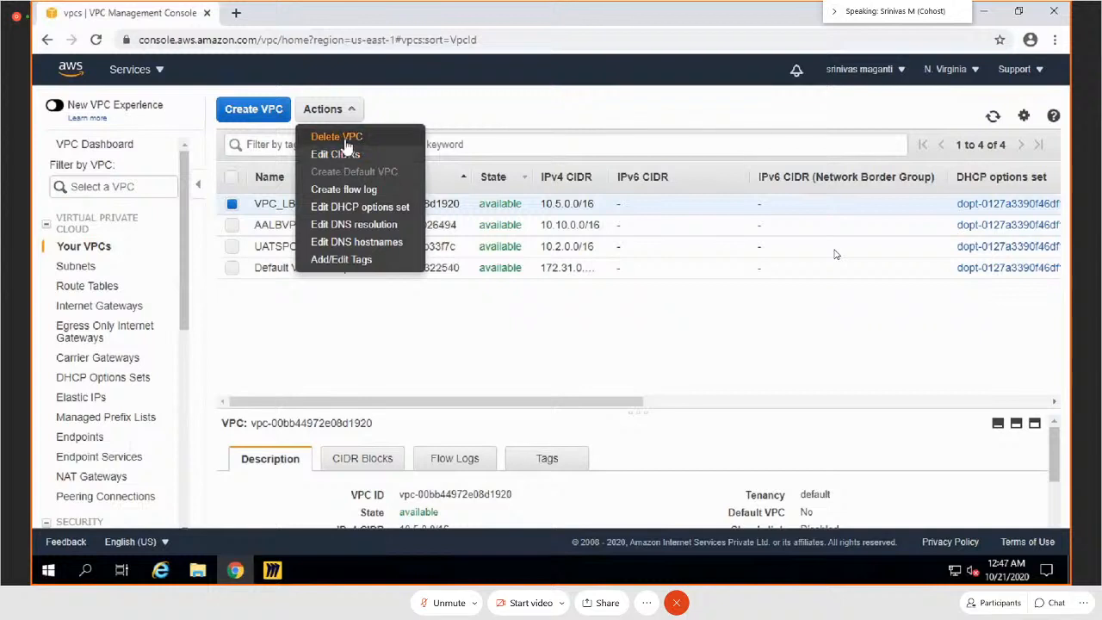
pyautogui.click(338, 137)
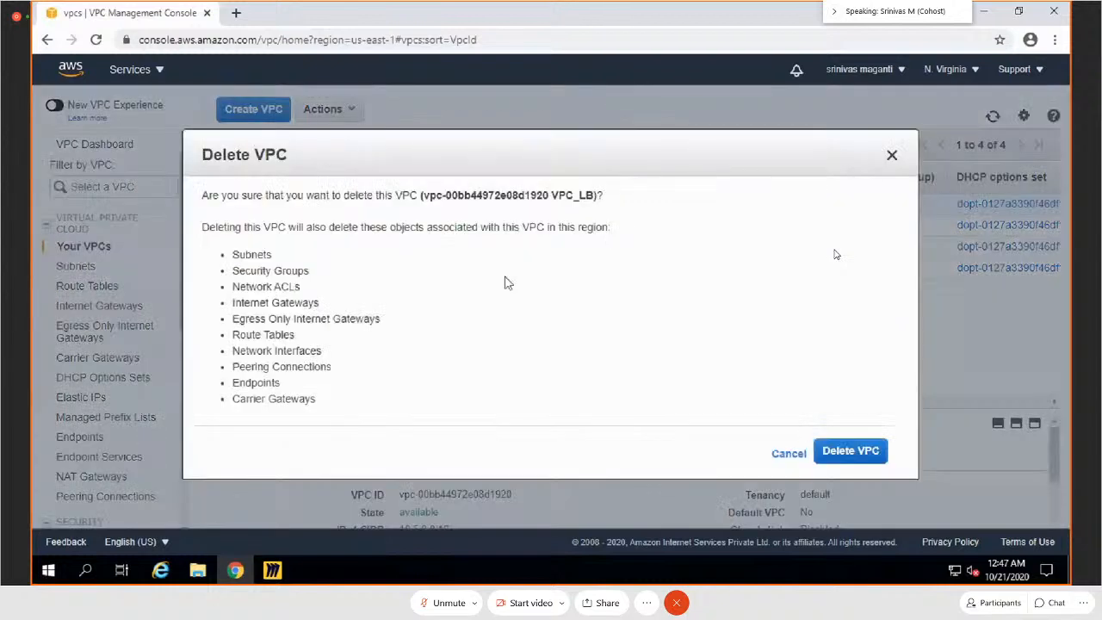
pyautogui.click(845, 451)
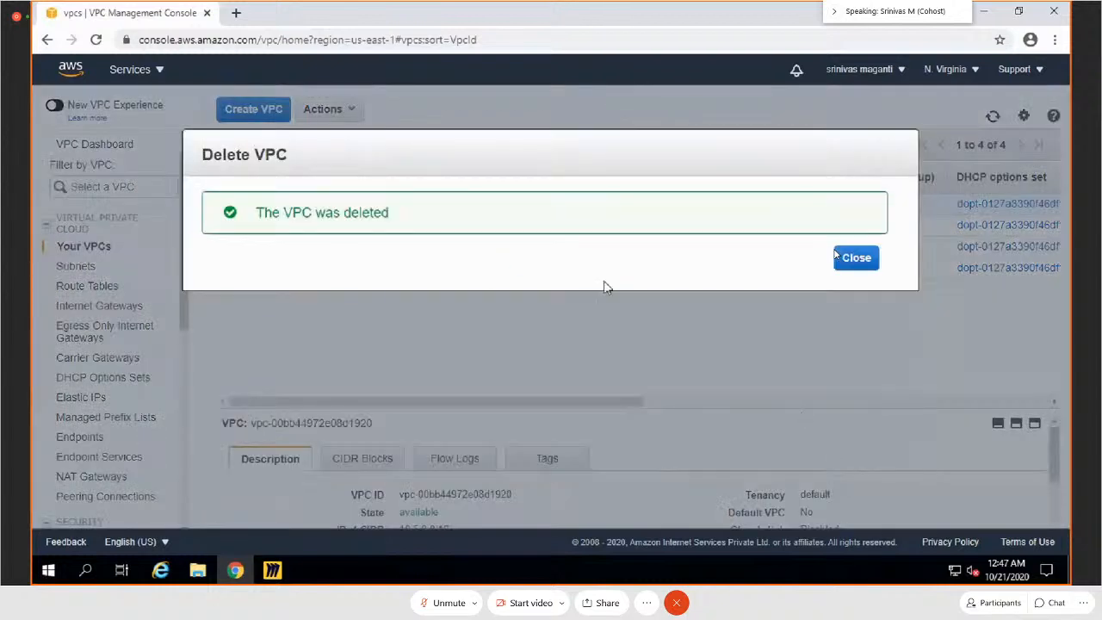
pyautogui.click(877, 260)
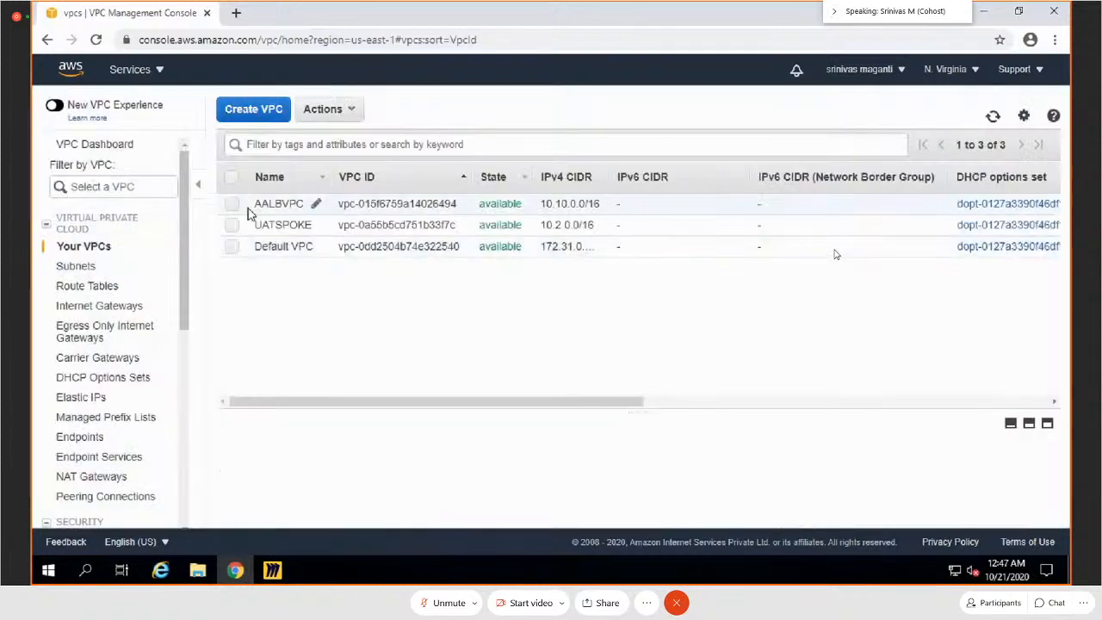
# Step: Select AALBVPC, switch to the Miro AWS board and delete the subnet range labels under the MAINPAGE, IMAGES and VIDEOS boxes
pyautogui.click(280, 204)
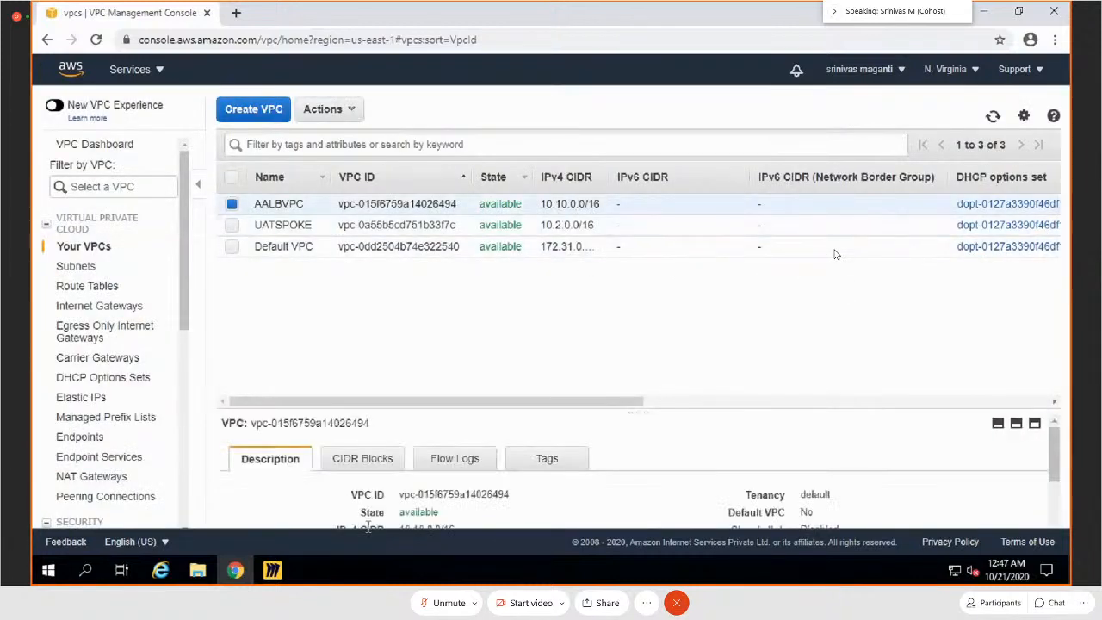
pyautogui.click(272, 570)
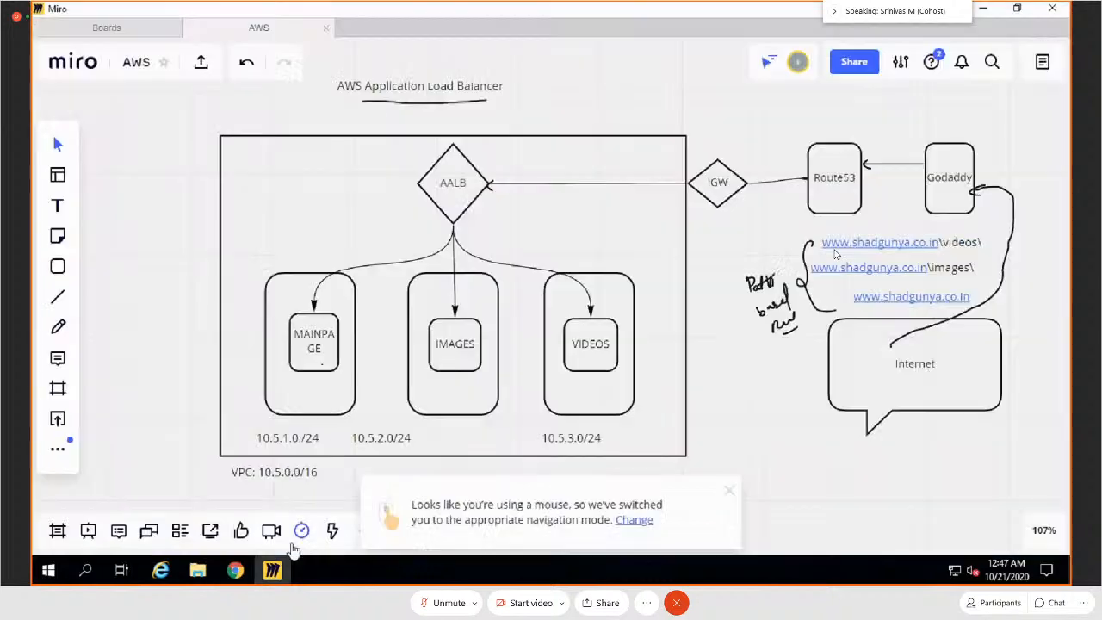
pyautogui.click(284, 440)
pyautogui.press('Delete')
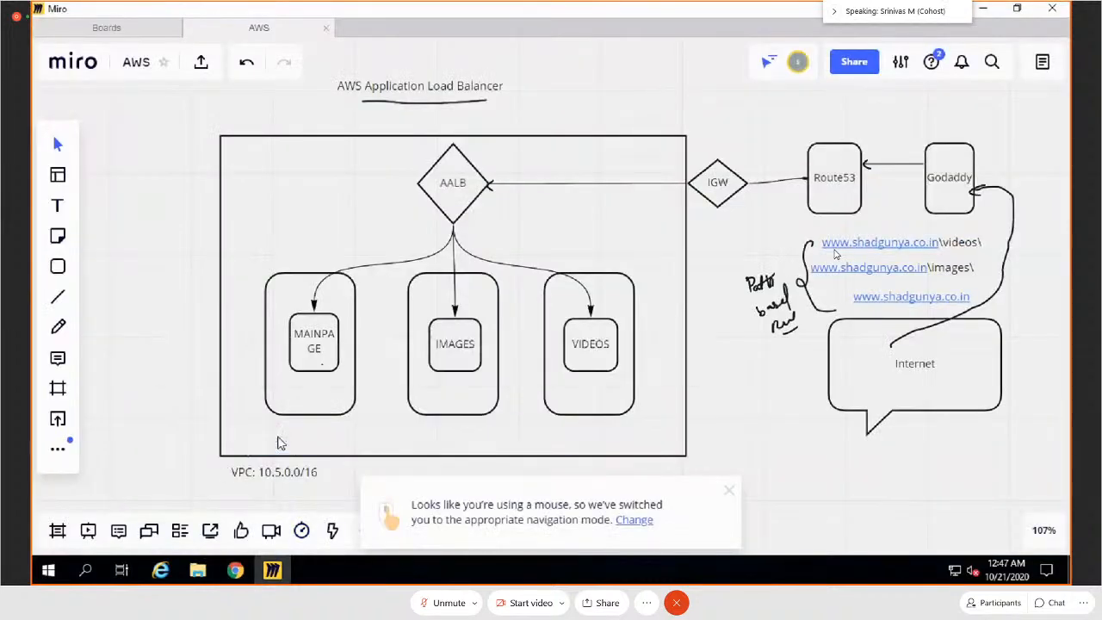
# Step: Remove the 5 from the VPC: 10.5.0.0/16 label below the load balancer diagram
pyautogui.click(277, 473)
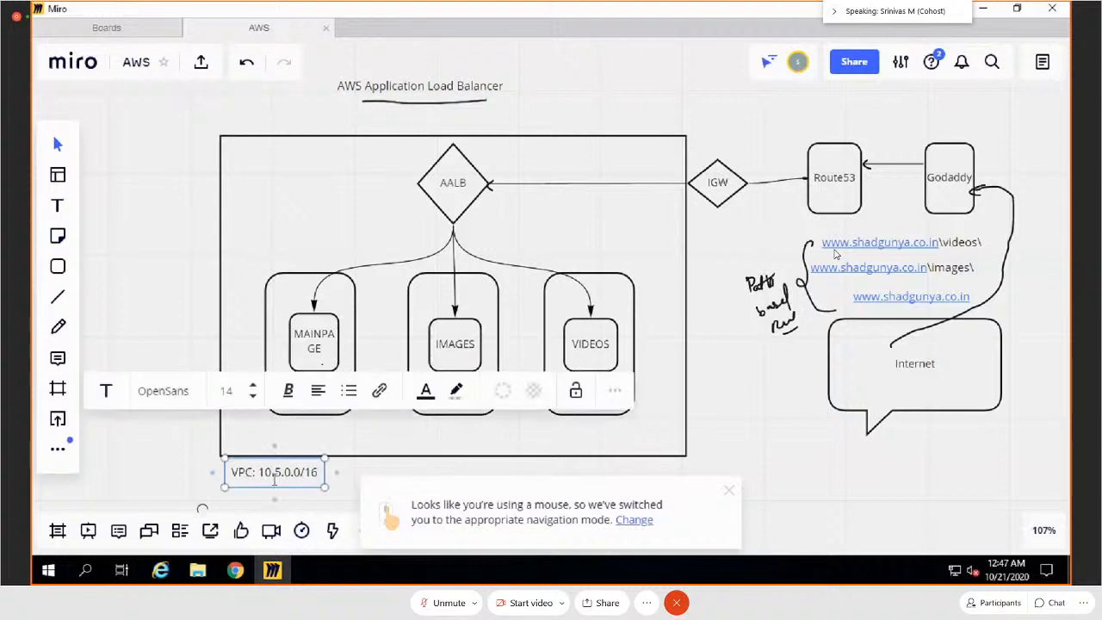
pyautogui.click(281, 474)
pyautogui.press('BackSpace')
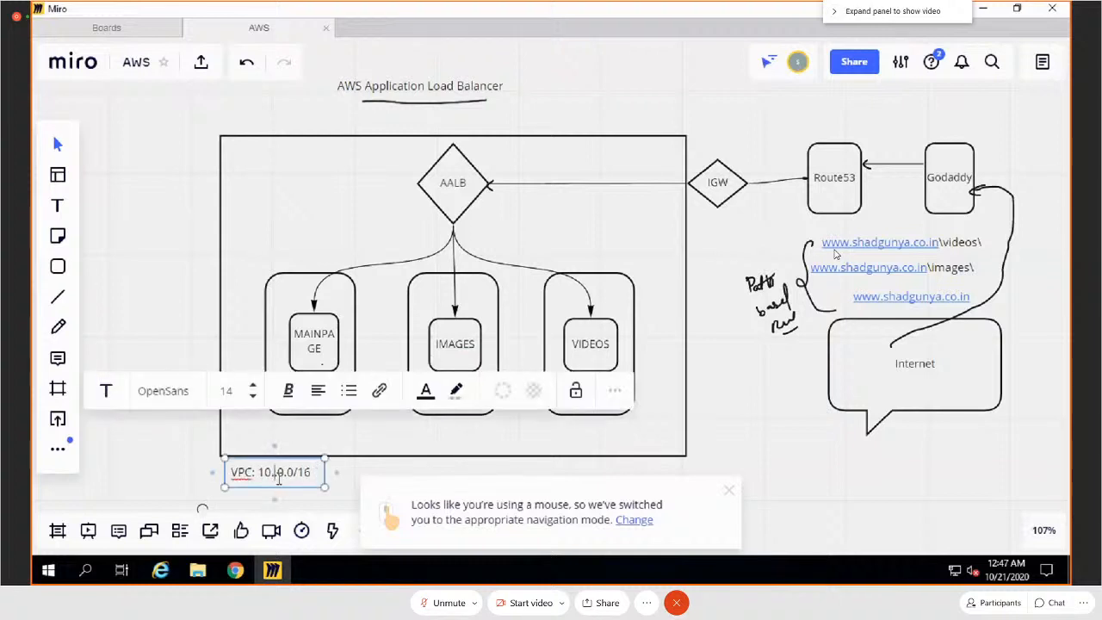
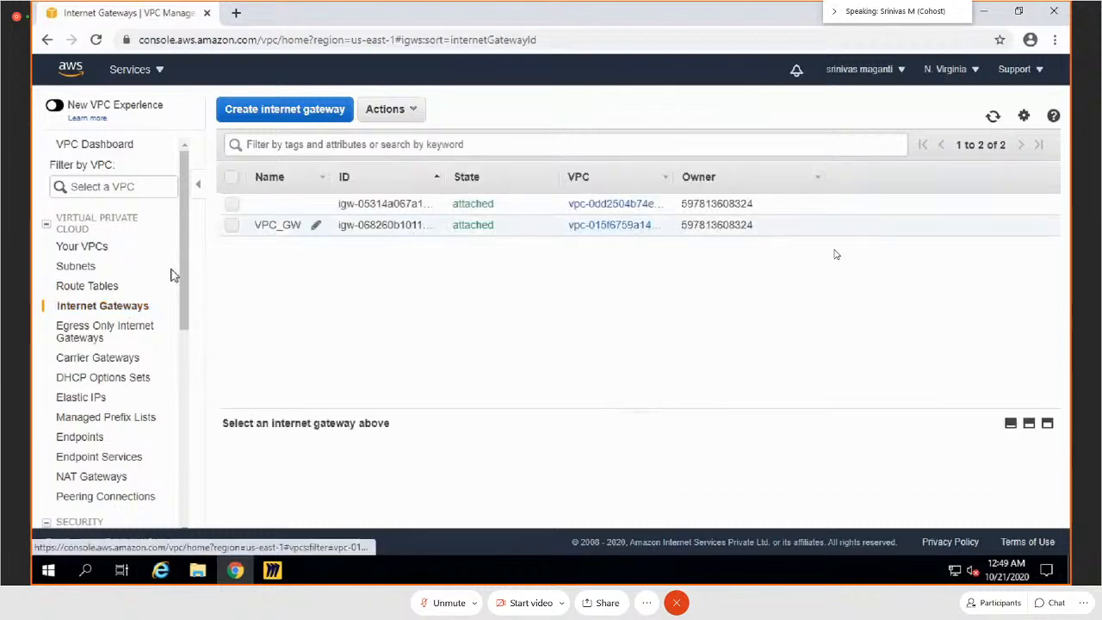
# Step: Open the Route Tables list and check the subnet associations and routes of VPC1_RT, leaving both unchanged
pyautogui.click(86, 286)
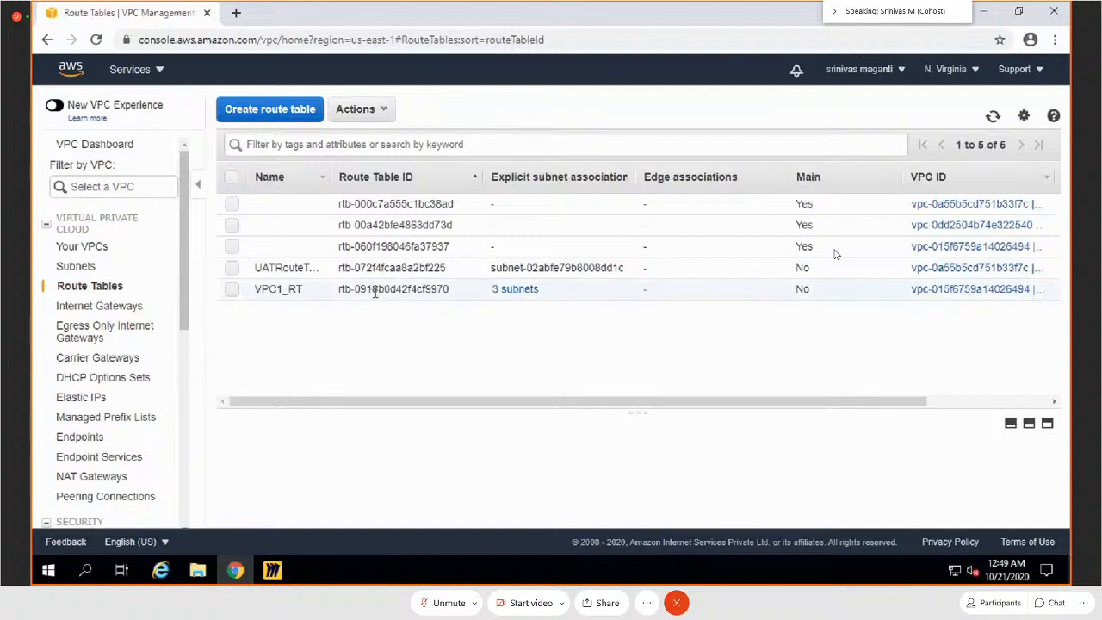
pyautogui.moveTo(507, 292)
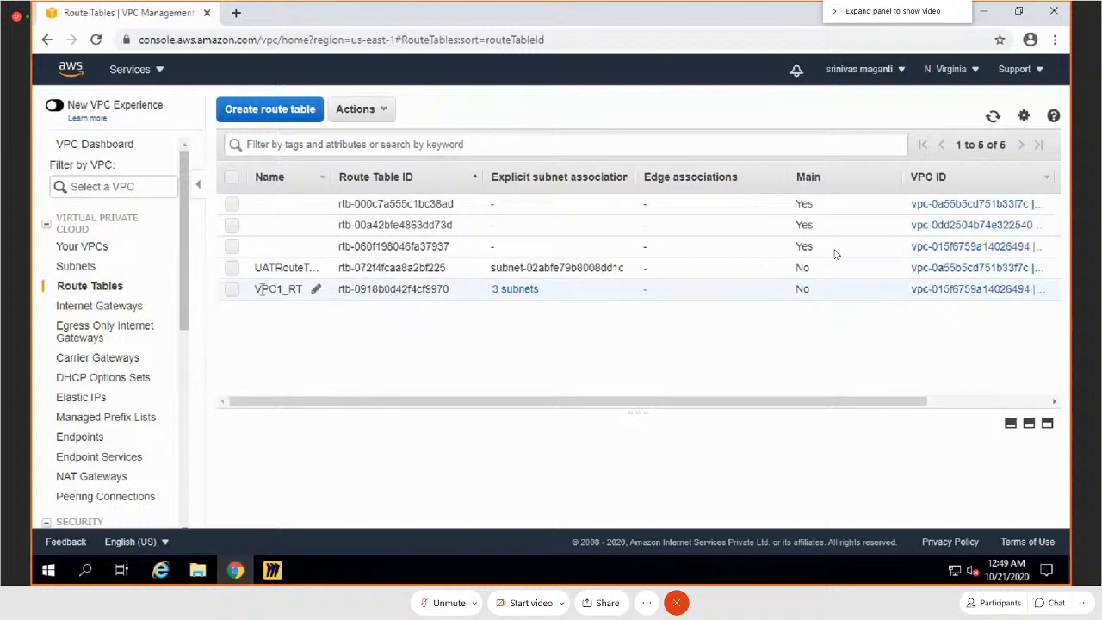
pyautogui.click(233, 290)
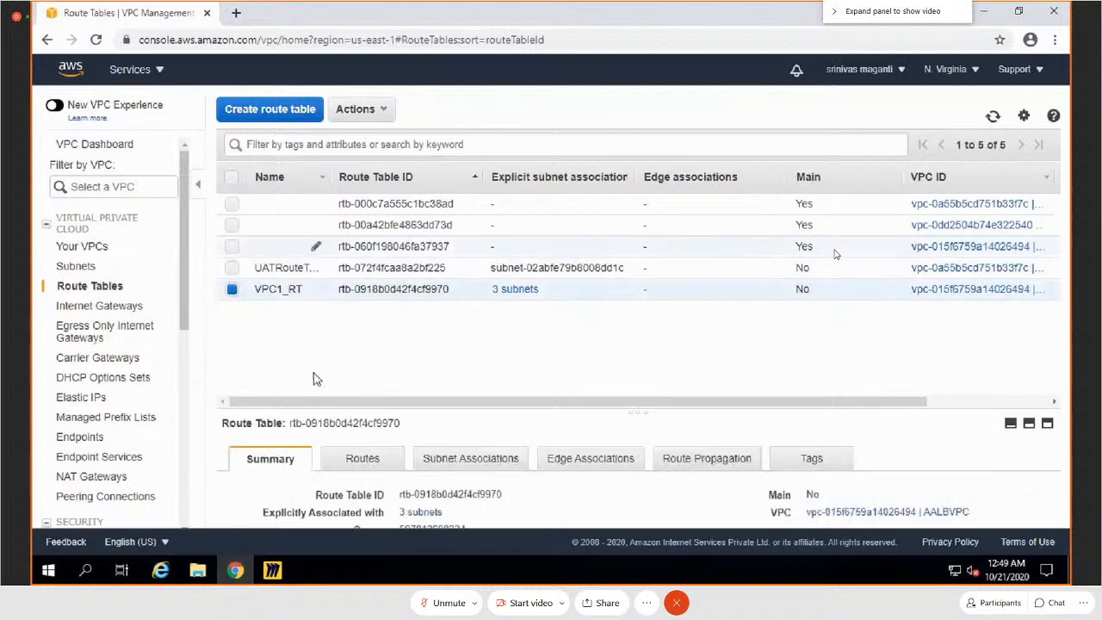
pyautogui.click(447, 465)
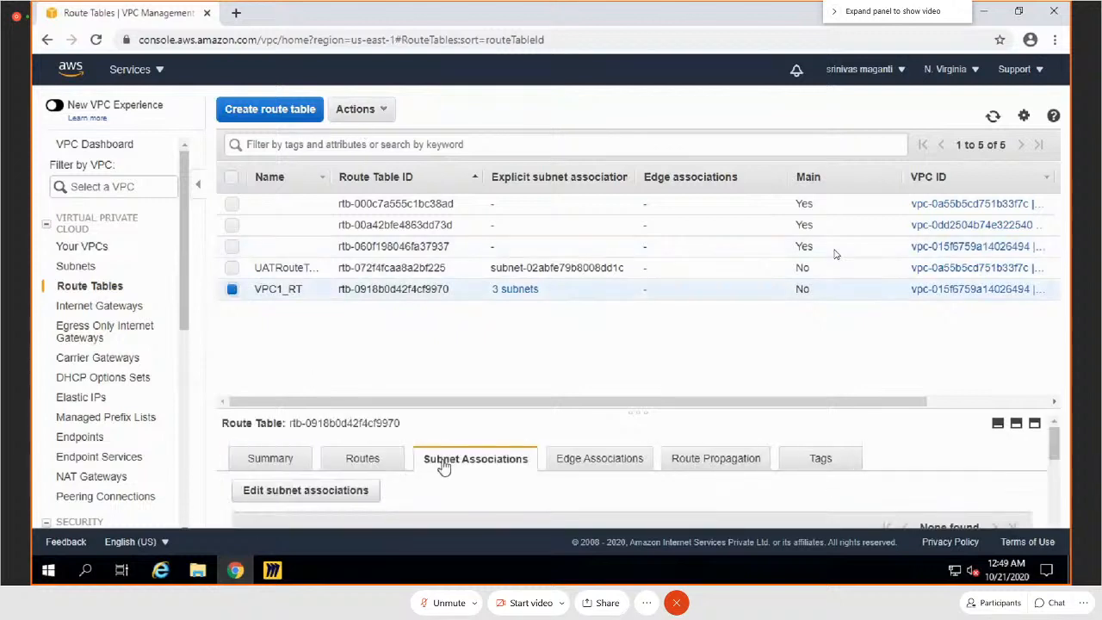
pyautogui.click(282, 493)
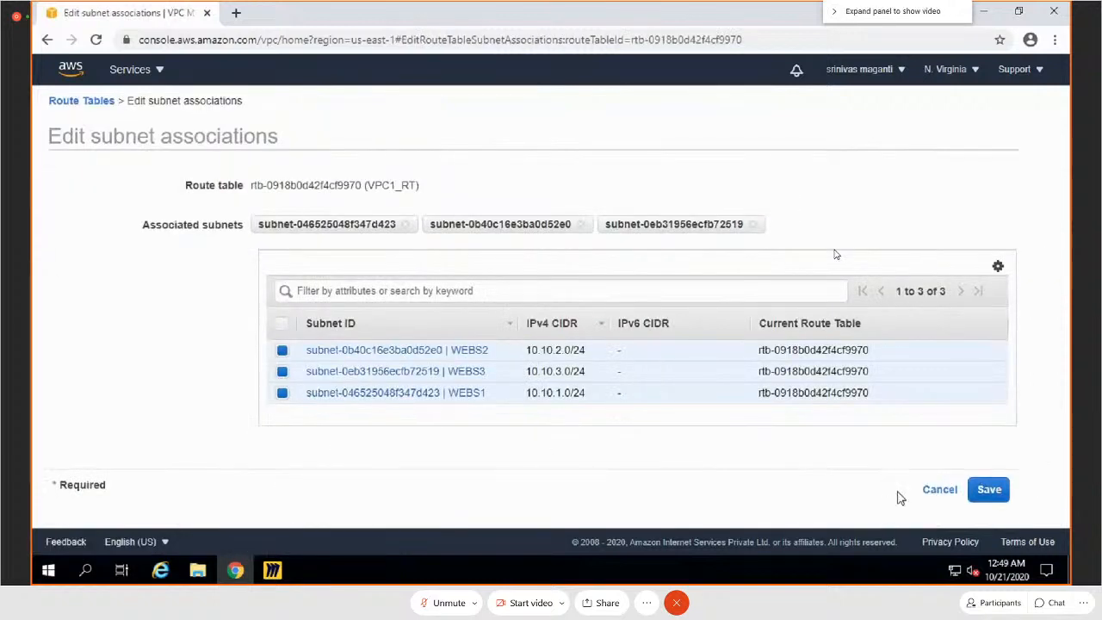
pyautogui.click(949, 497)
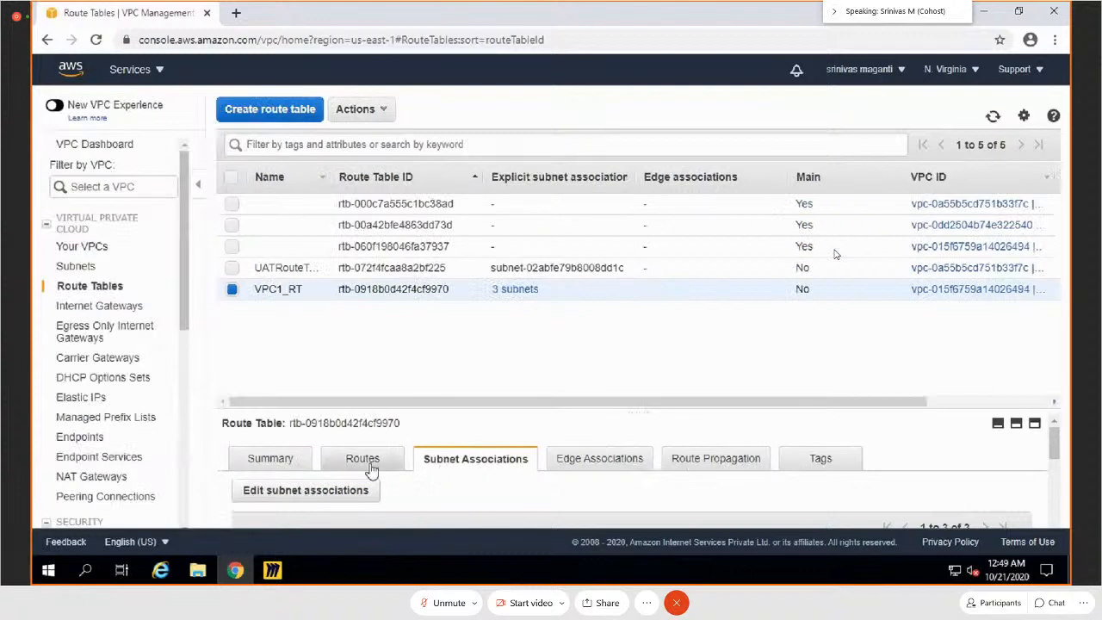
pyautogui.click(360, 460)
pyautogui.click(301, 503)
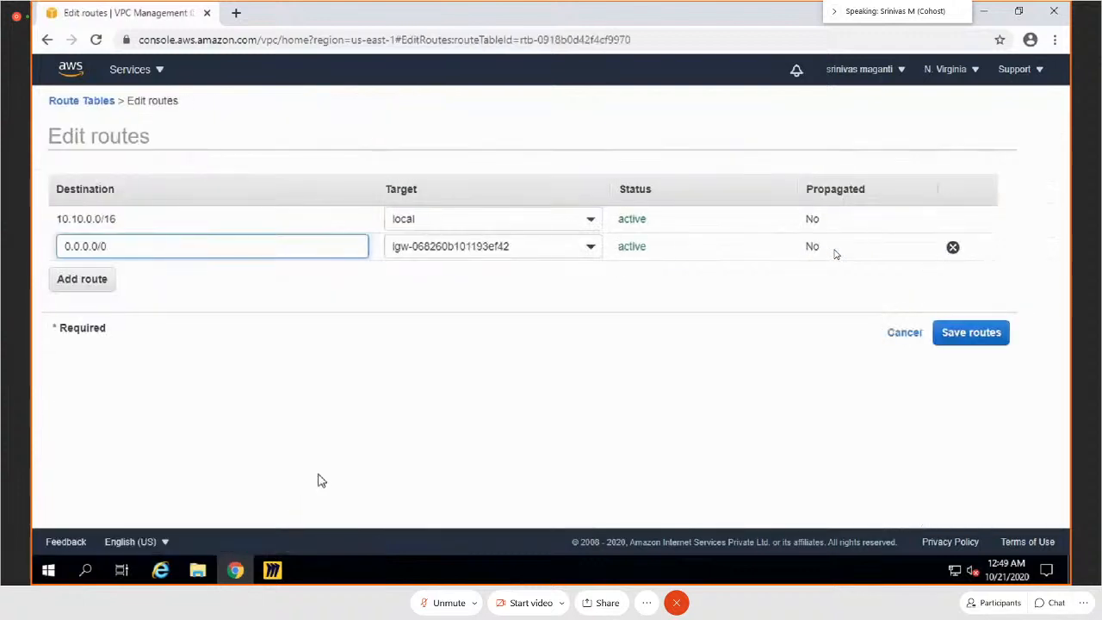
pyautogui.click(905, 333)
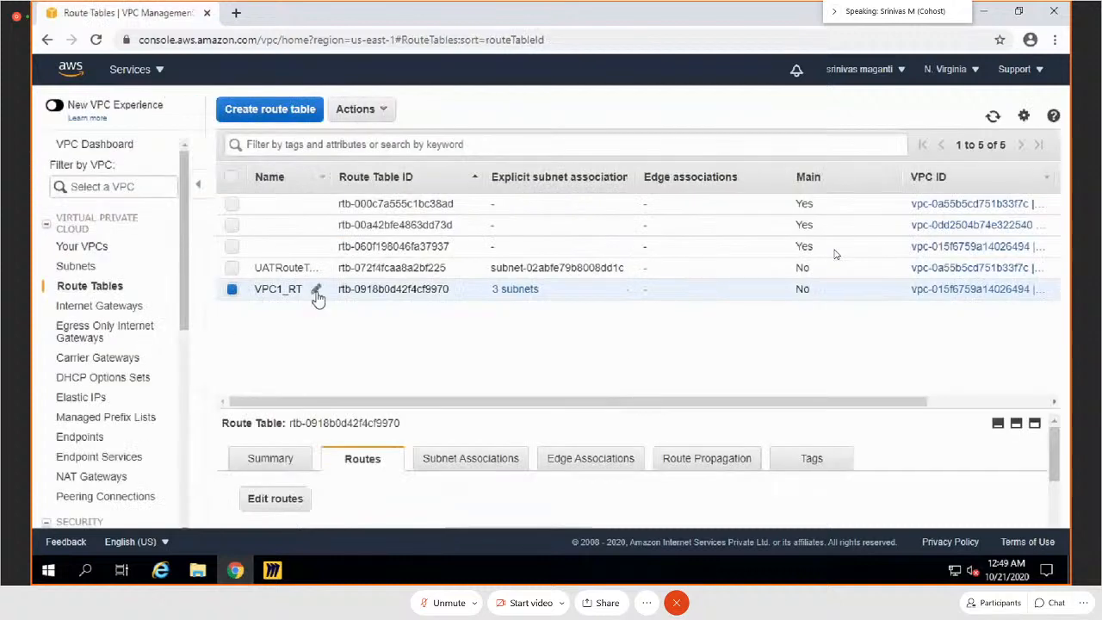
# Step: Rename the VPC1_RT route table as AALB_RT
pyautogui.click(315, 288)
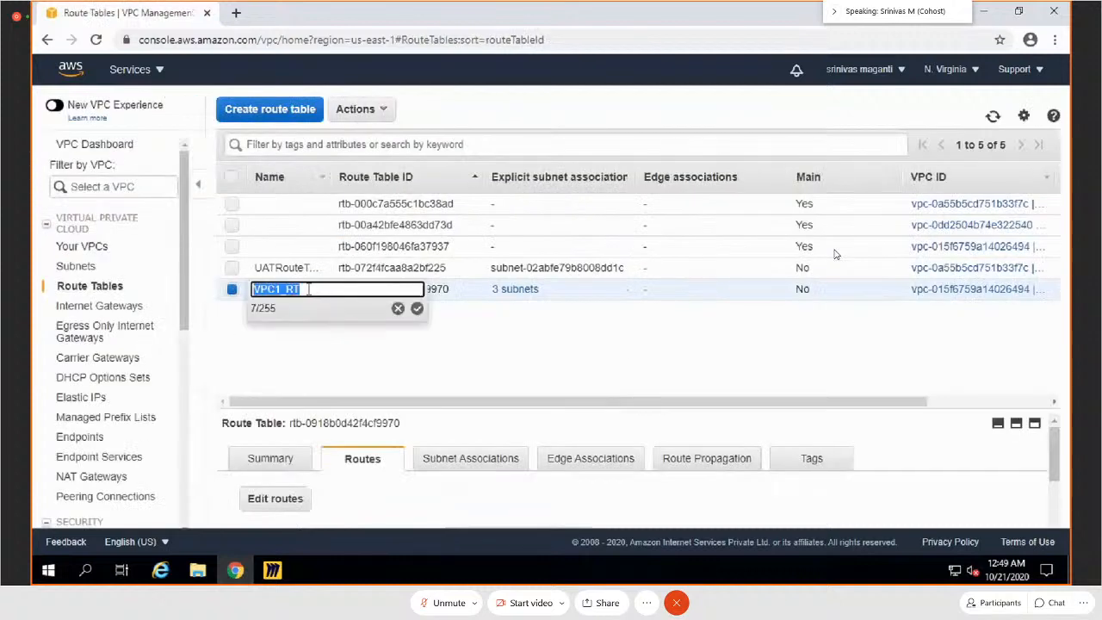
pyautogui.write('AA')
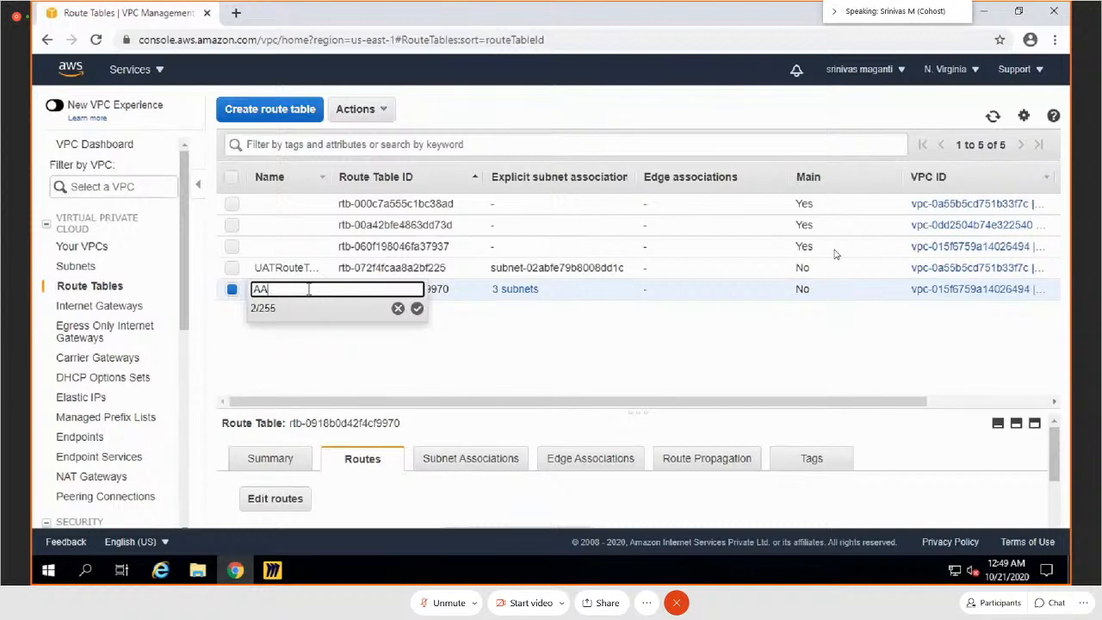
pyautogui.write('LB_RT')
pyautogui.press('Return')
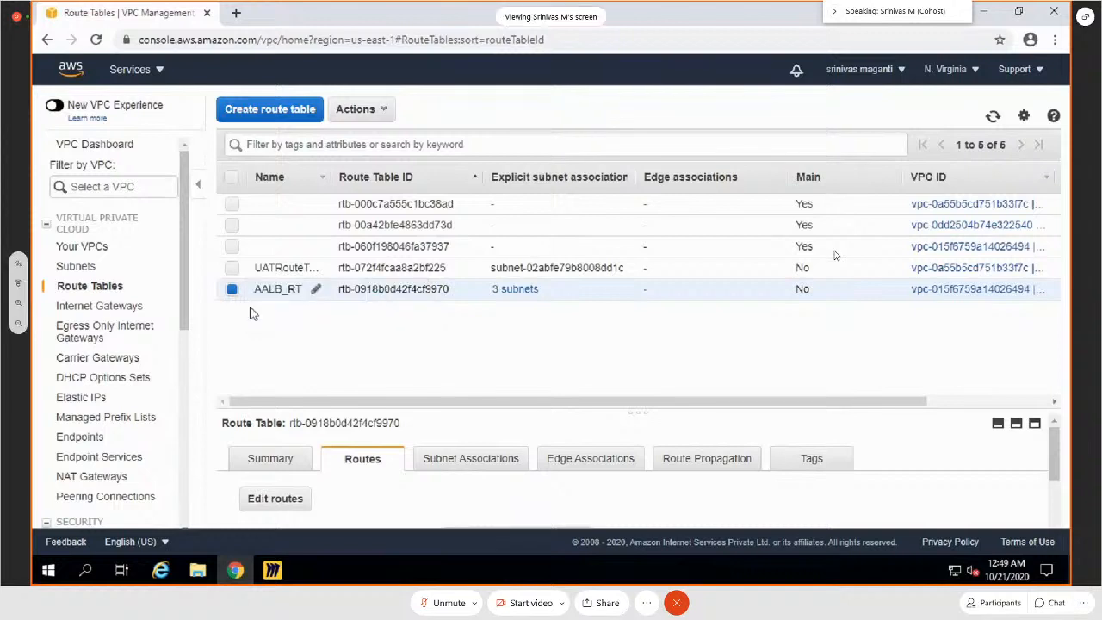
# Step: Open the Security Groups list and rename the security group SG as AALB_SG
pyautogui.scroll(-3, 103, 297)
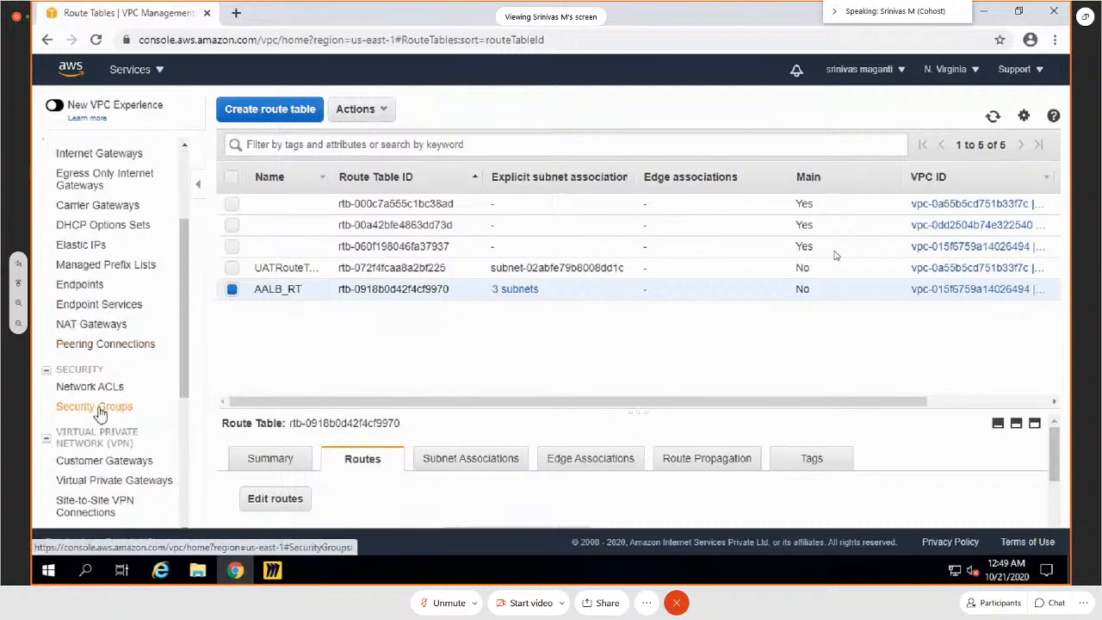
pyautogui.click(95, 406)
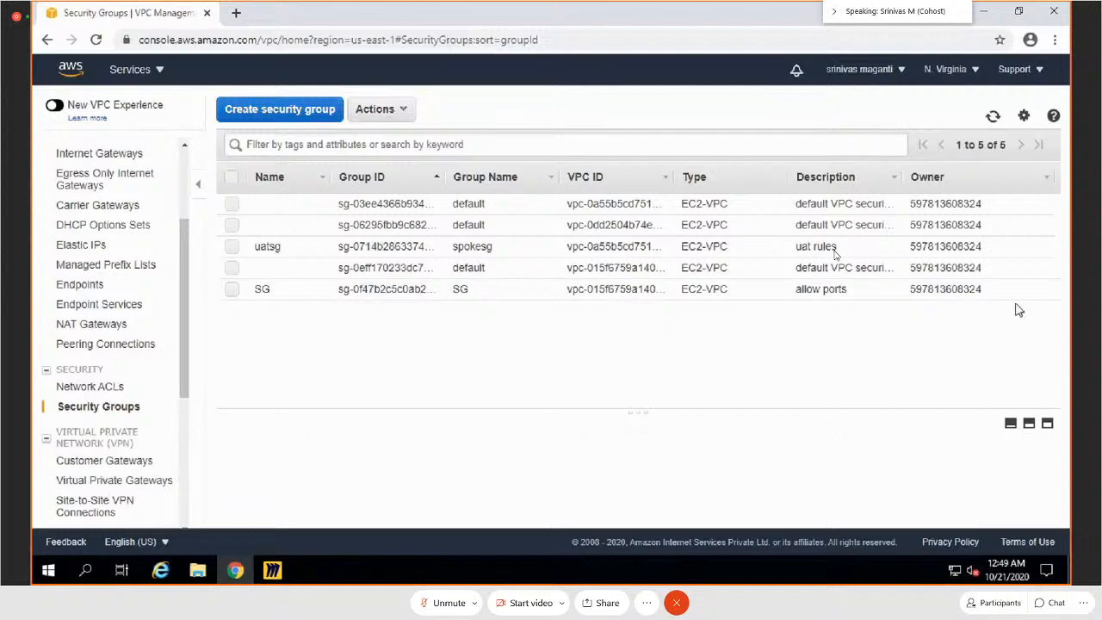
pyautogui.click(308, 290)
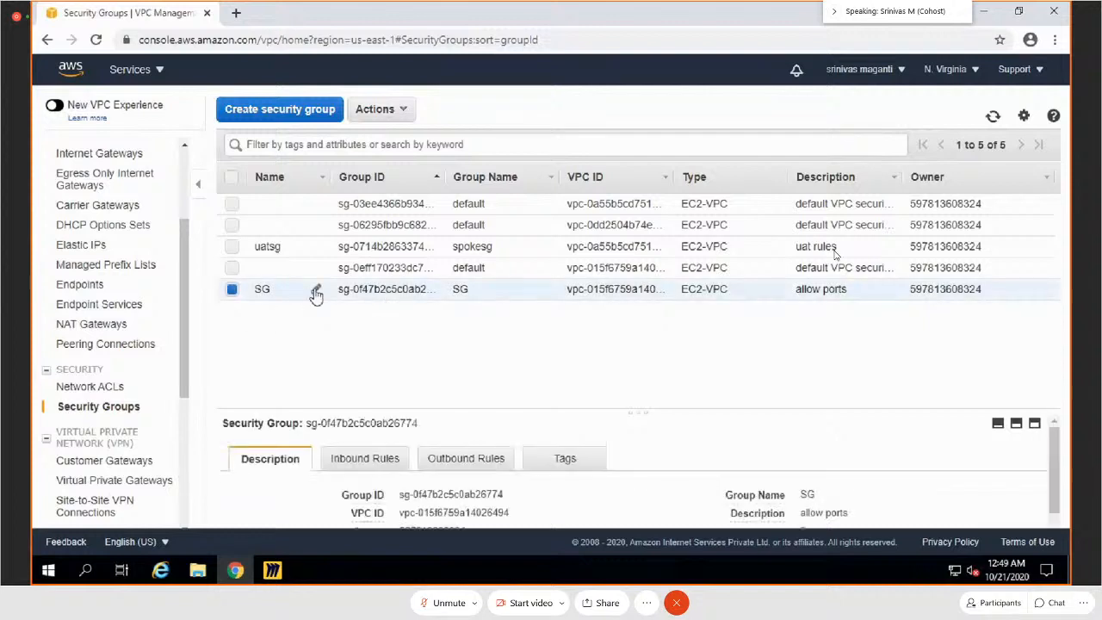
pyautogui.click(315, 290)
pyautogui.write('AWS')
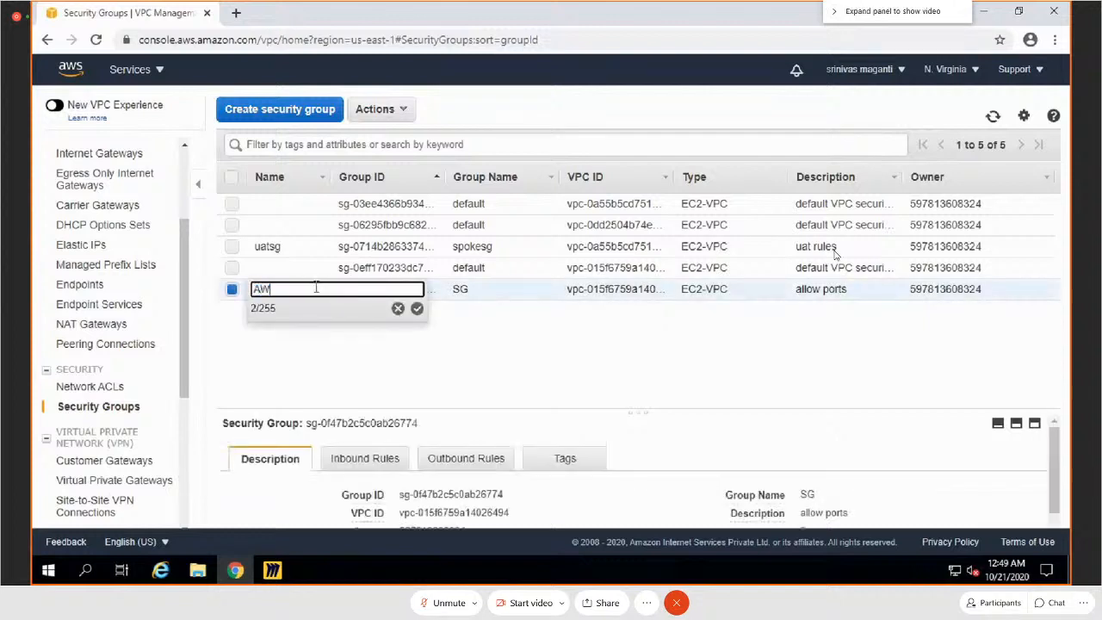
pyautogui.press('BackSpace')
pyautogui.press('BackSpace')
pyautogui.write('AL')
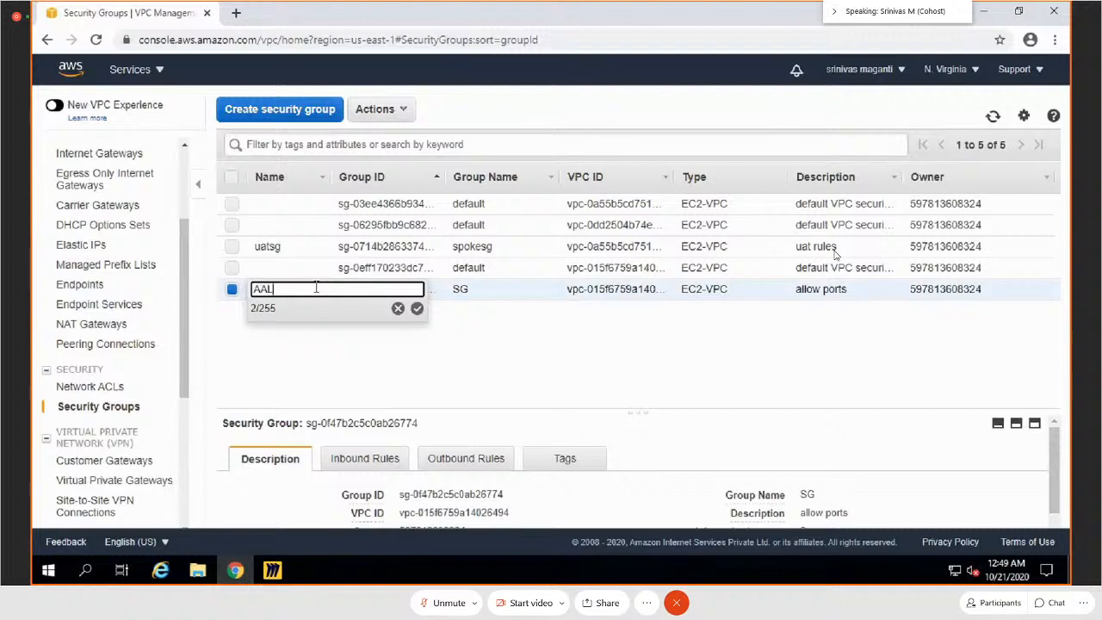
pyautogui.write('B_SG')
pyautogui.press('Return')
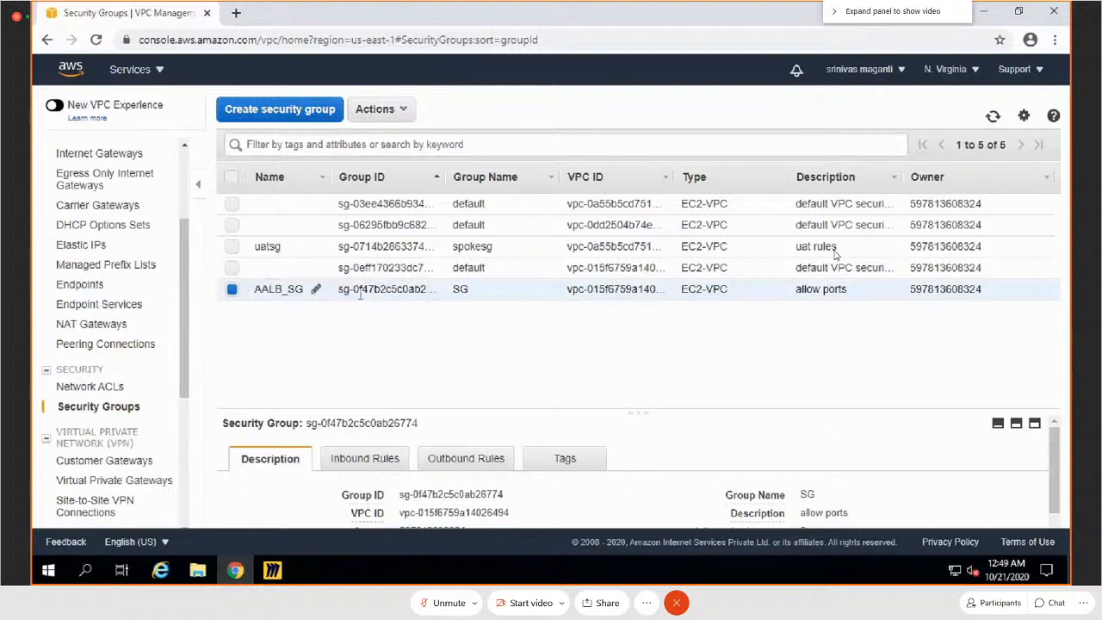
# Step: Review the inbound rules of AALB_SG in the rule editor and leave it without saving
pyautogui.click(387, 458)
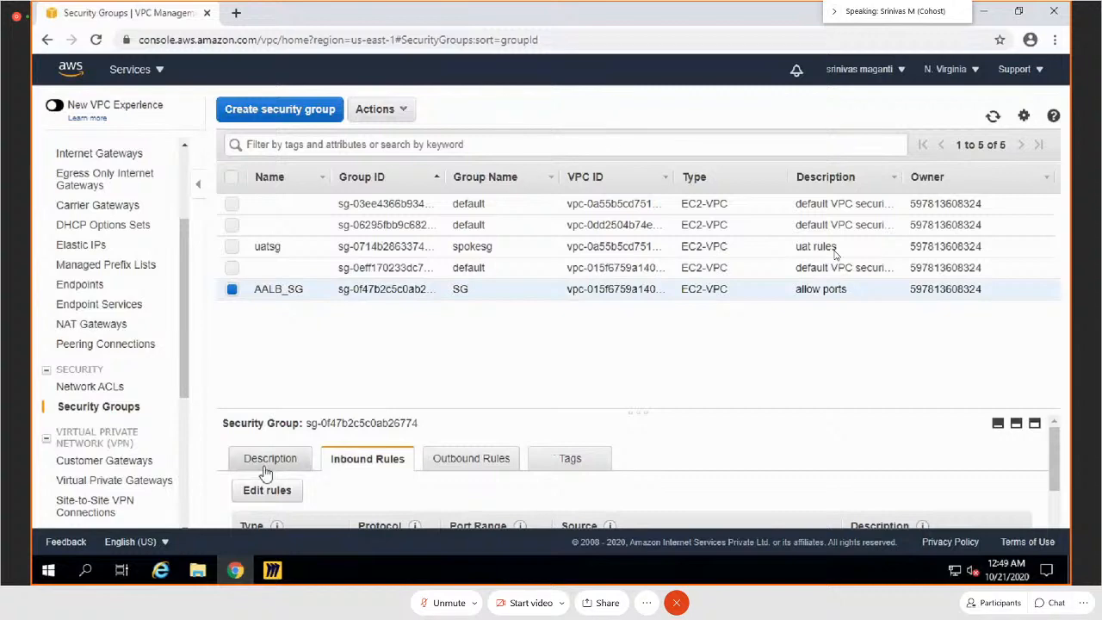
pyautogui.click(265, 497)
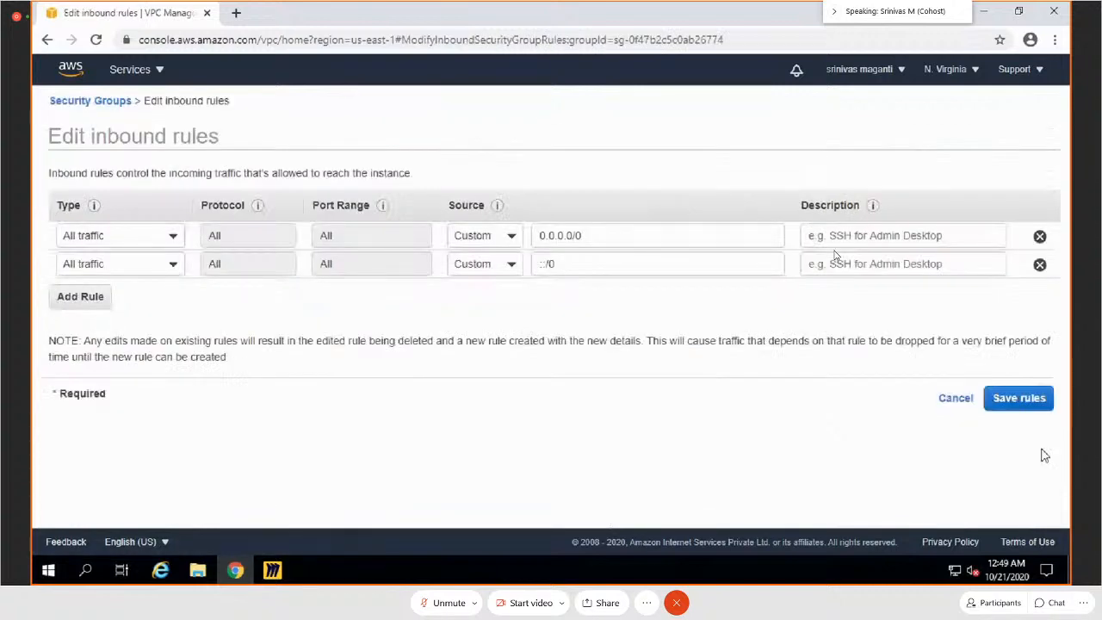
pyautogui.click(955, 398)
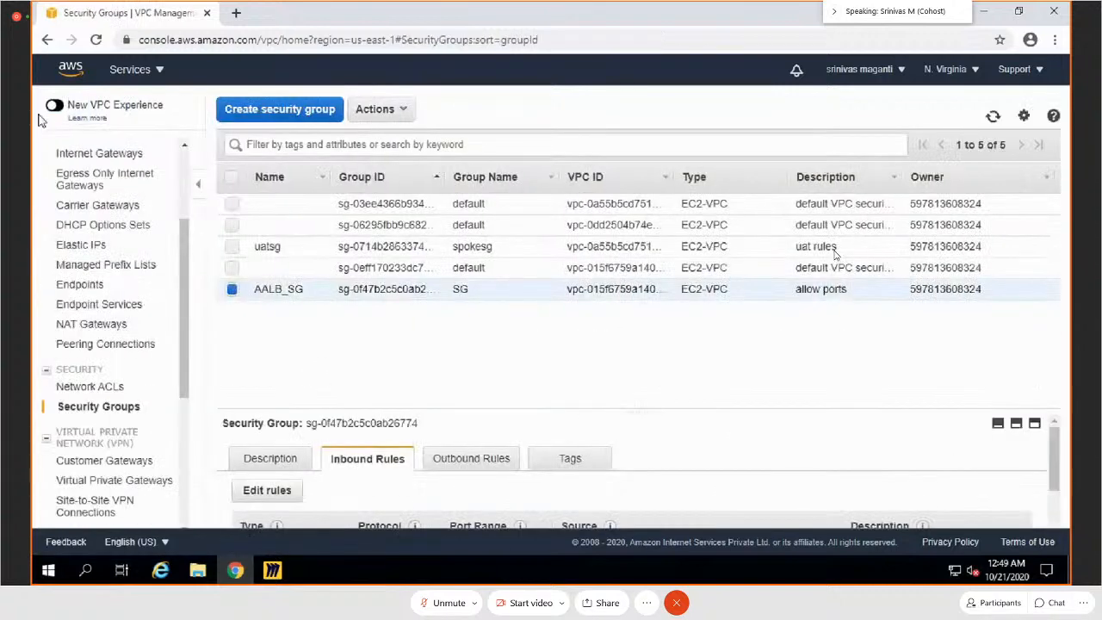
# Step: Open the EC2 service console in a new browser tab and switch to it
pyautogui.click(116, 72)
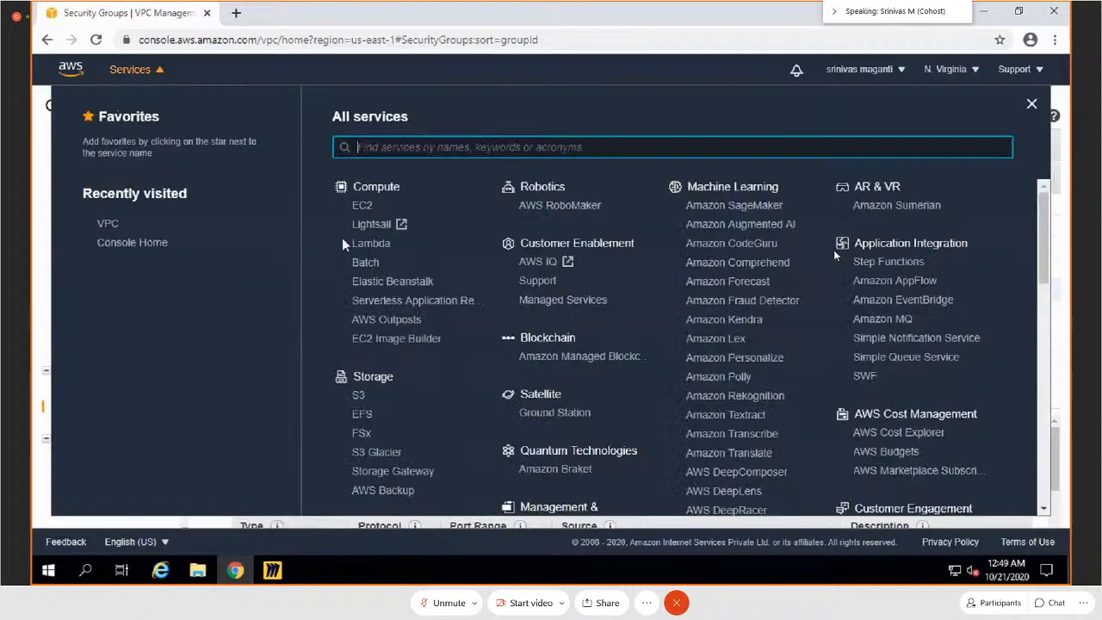
pyautogui.middleClick(365, 210)
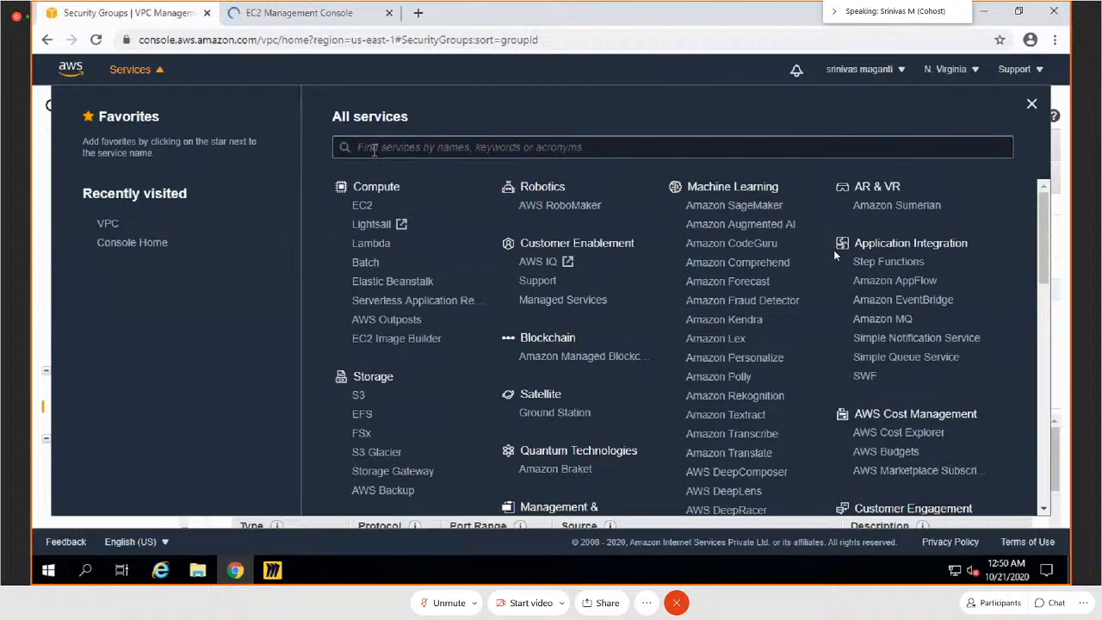
pyautogui.hotkey('ctrl', 'Tab')
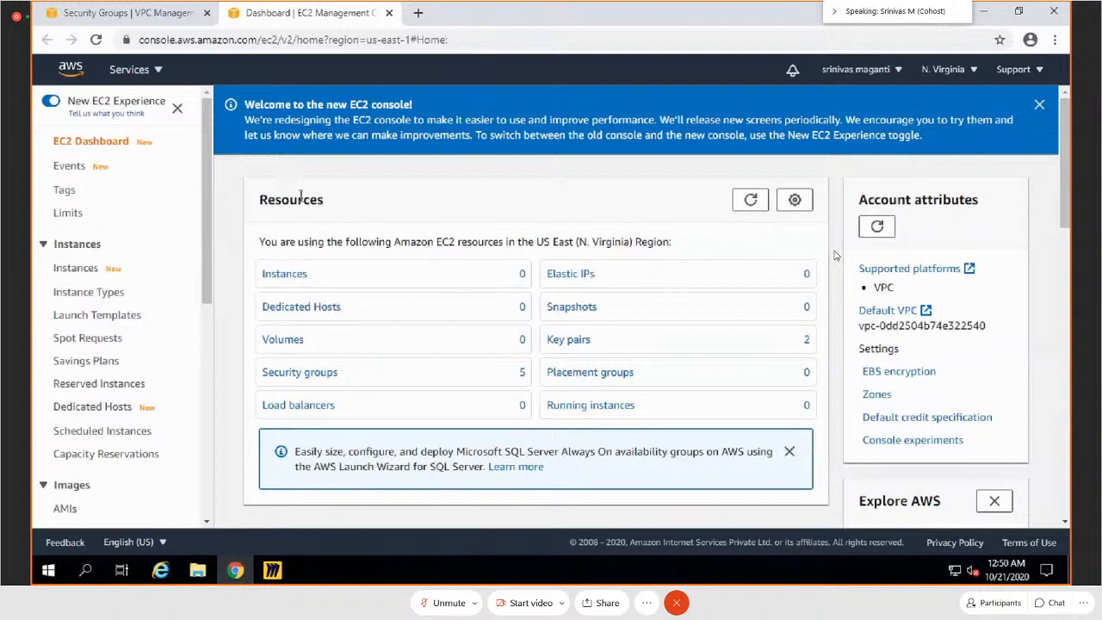
# Step: Turn off the New EC2 Experience, submit the opt-out feedback with satisfaction set to Yes, and close the confirmation
pyautogui.click(49, 104)
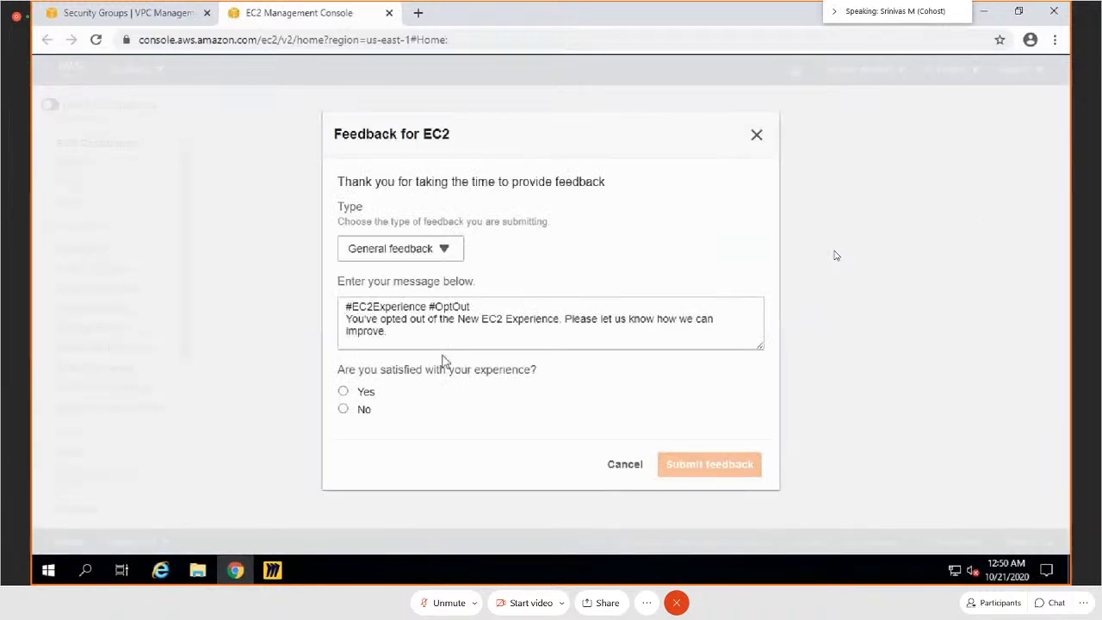
pyautogui.click(449, 344)
pyautogui.write('2')
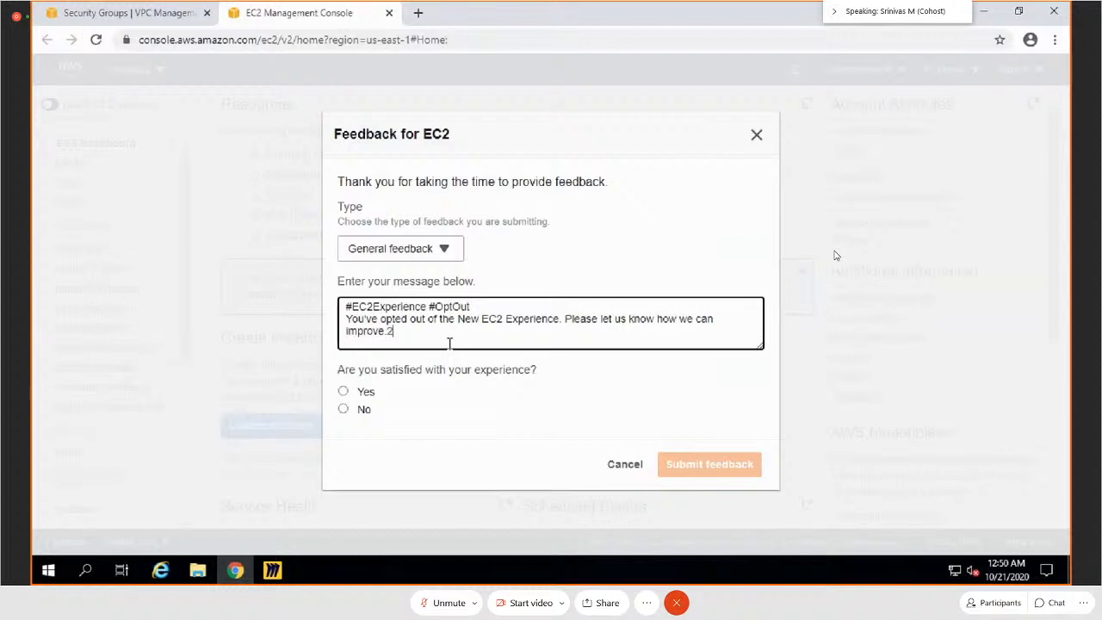
pyautogui.click(343, 391)
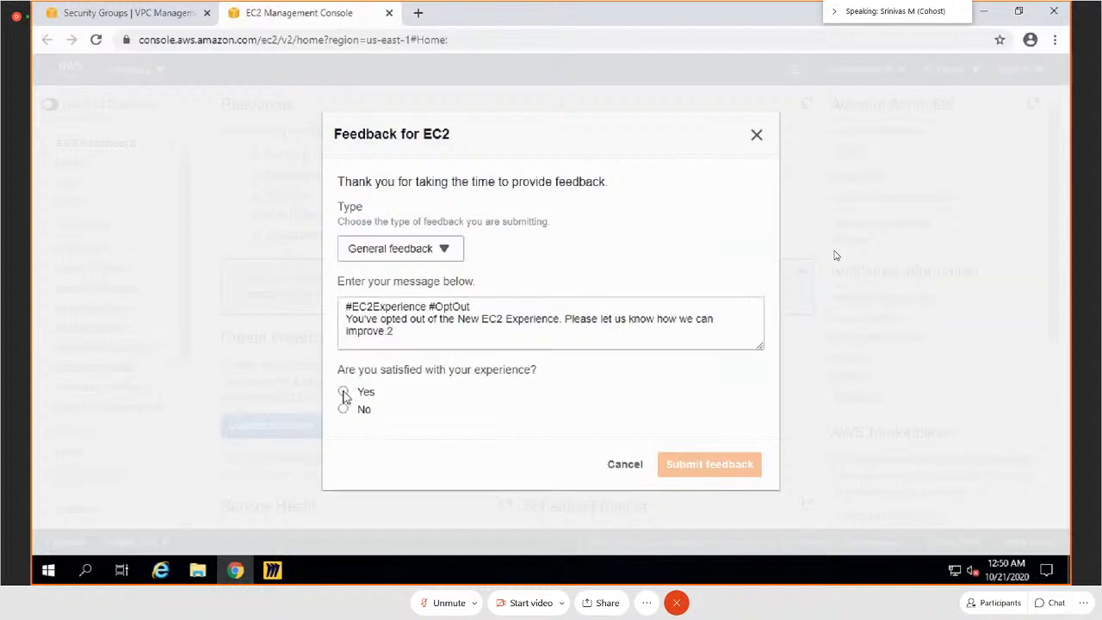
pyautogui.click(710, 464)
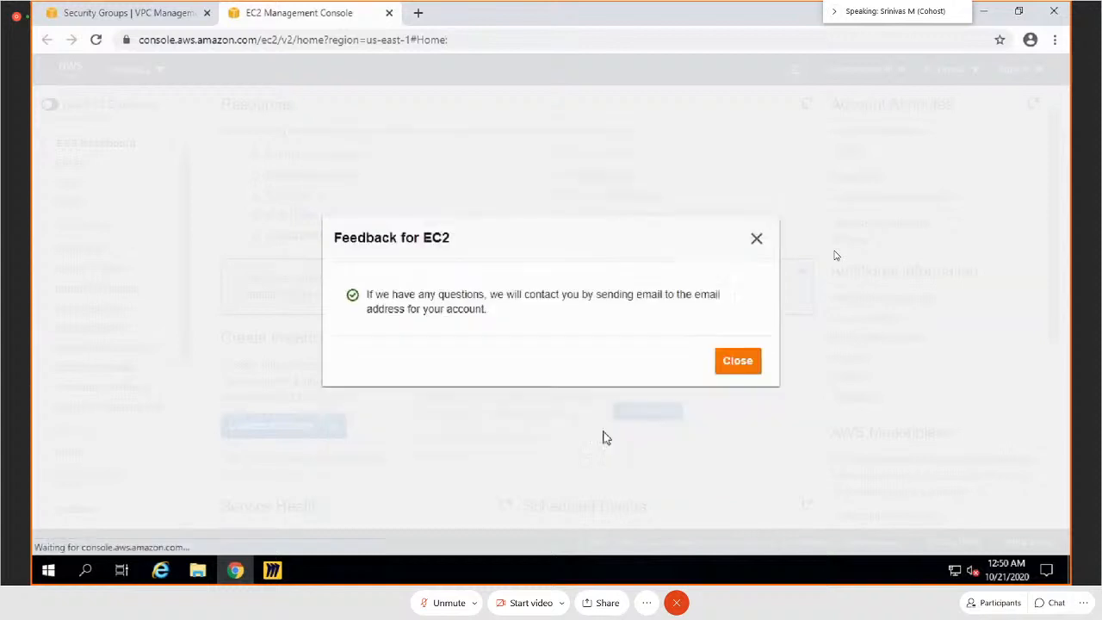
pyautogui.click(737, 362)
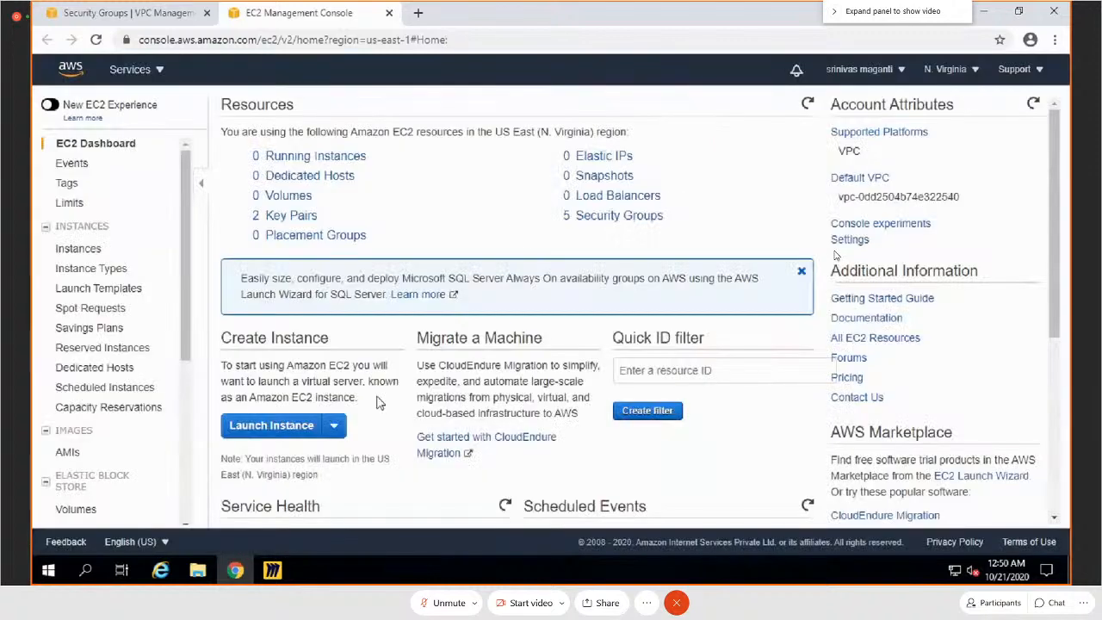
# Step: Start launching an instance from Amazon Linux AMI 2018.03.0 with the t2.micro type and proceed to the instance details
pyautogui.click(256, 425)
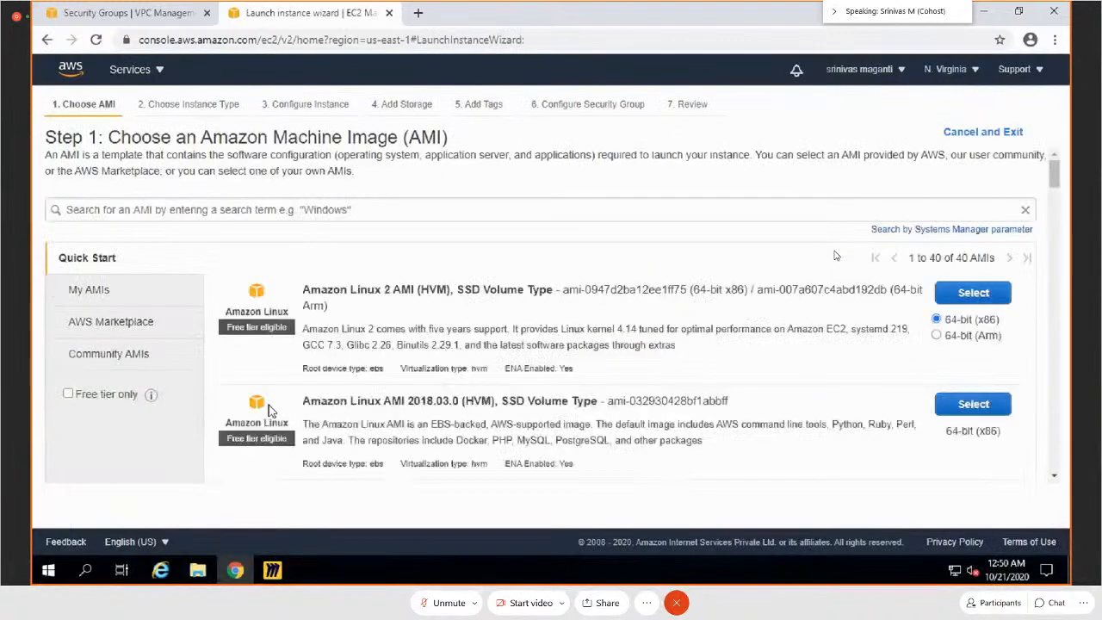
pyautogui.click(939, 408)
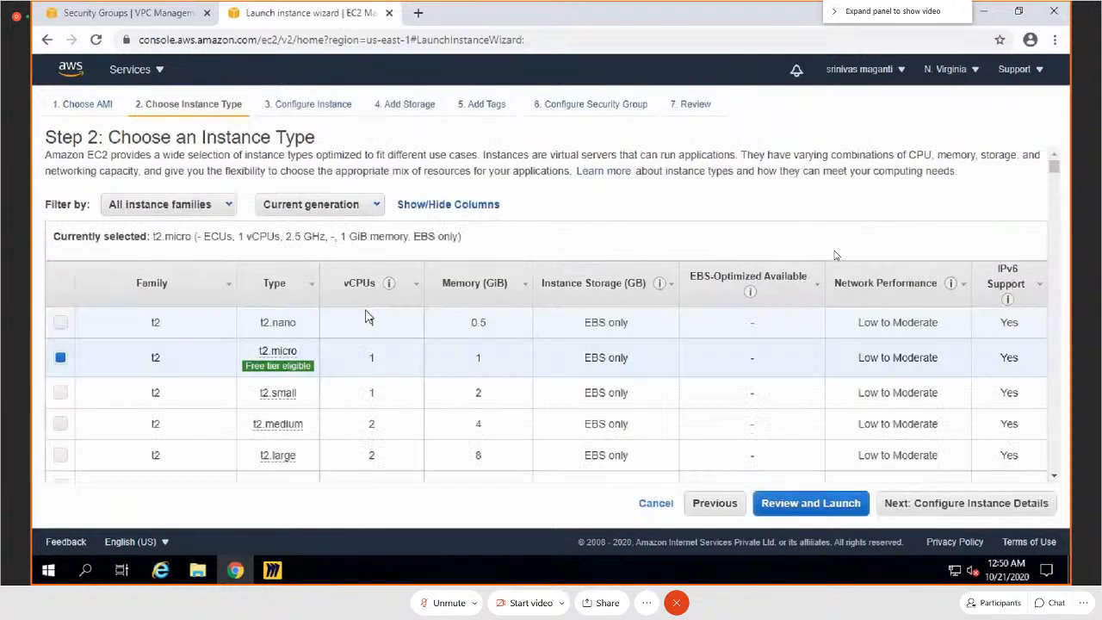
pyautogui.click(904, 516)
# Step: Set the instance's network to AALBVPC, its subnet to WEBS1 in us-east-1a, and Auto-assign Public IP to Enable
pyautogui.click(409, 279)
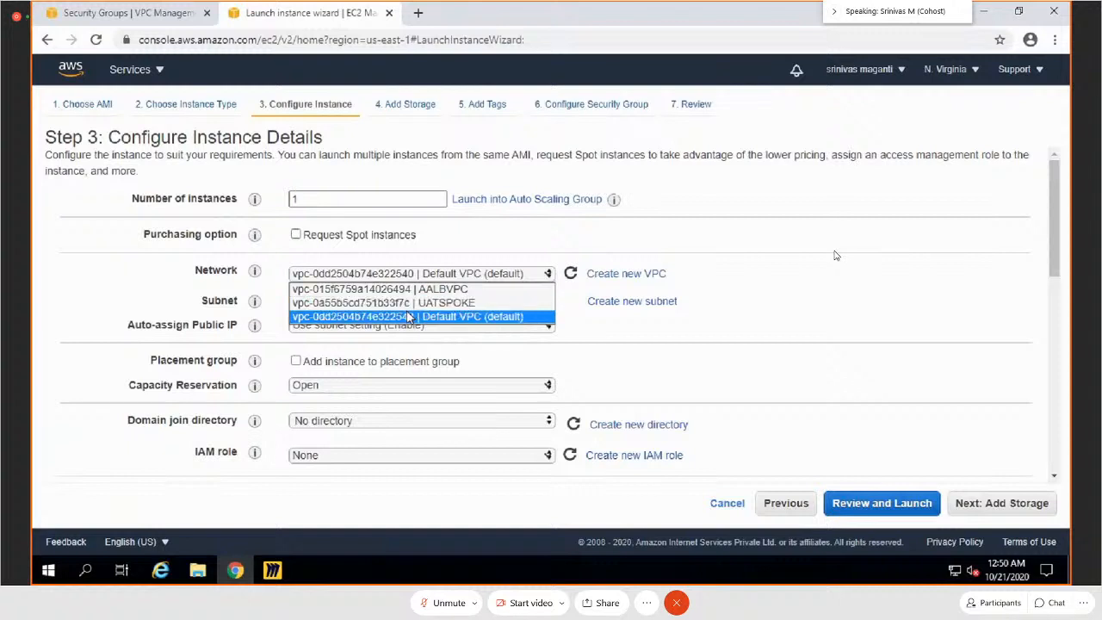
pyautogui.click(409, 289)
pyautogui.click(441, 301)
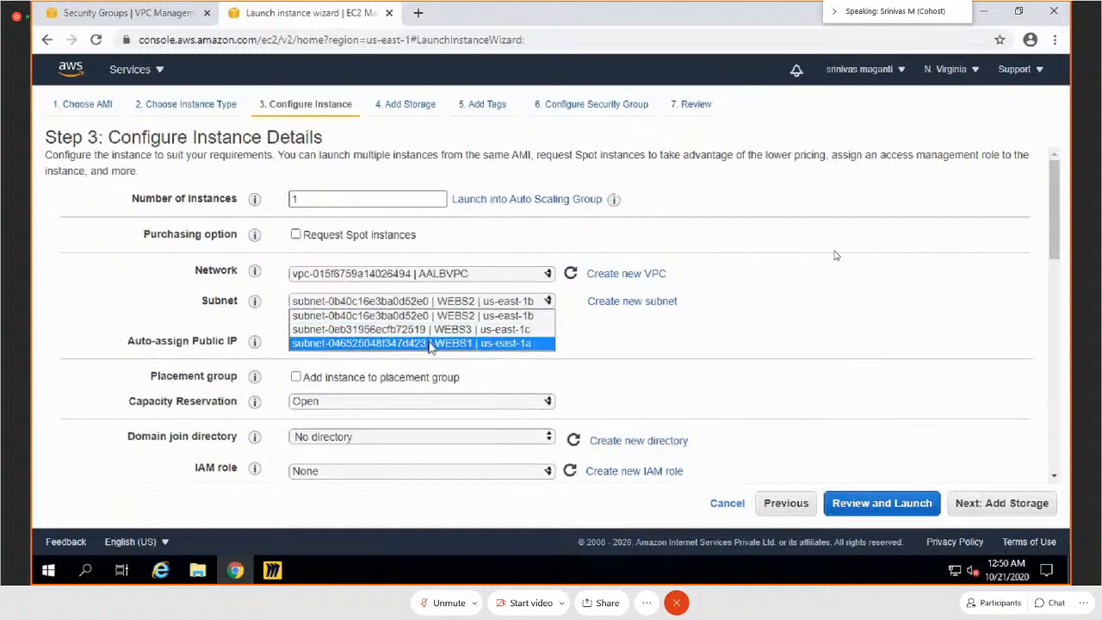
pyautogui.click(430, 343)
pyautogui.click(341, 344)
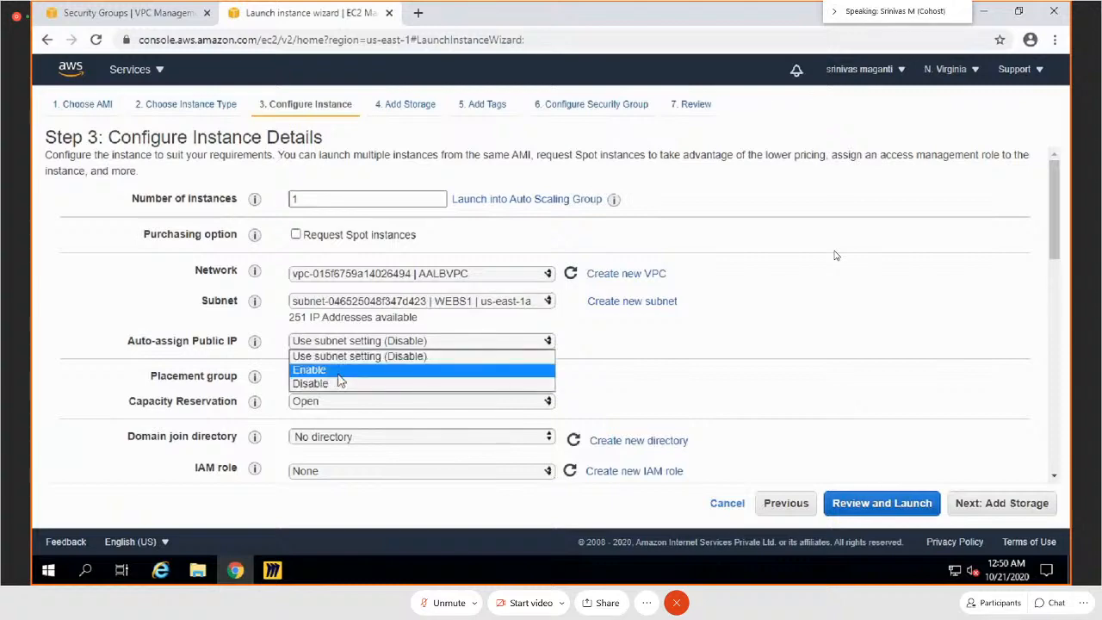
pyautogui.click(340, 370)
# Step: Set the primary IP of network interface eth0 to 10.10.1.10
pyautogui.scroll(-5, 637, 358)
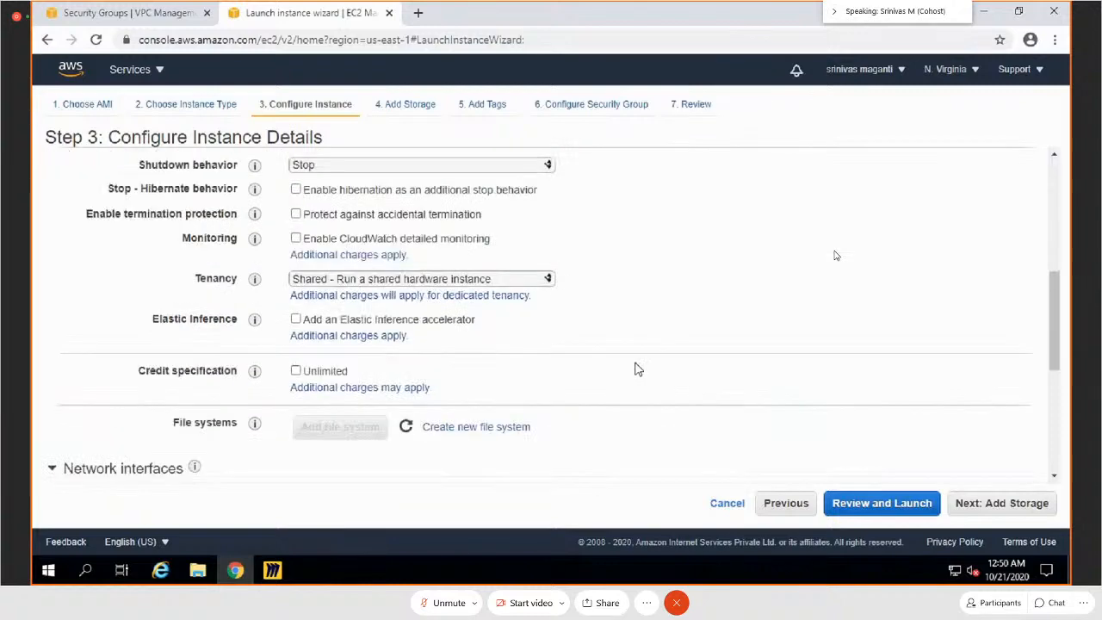
pyautogui.scroll(-2, 602, 370)
pyautogui.scroll(-3, 585, 377)
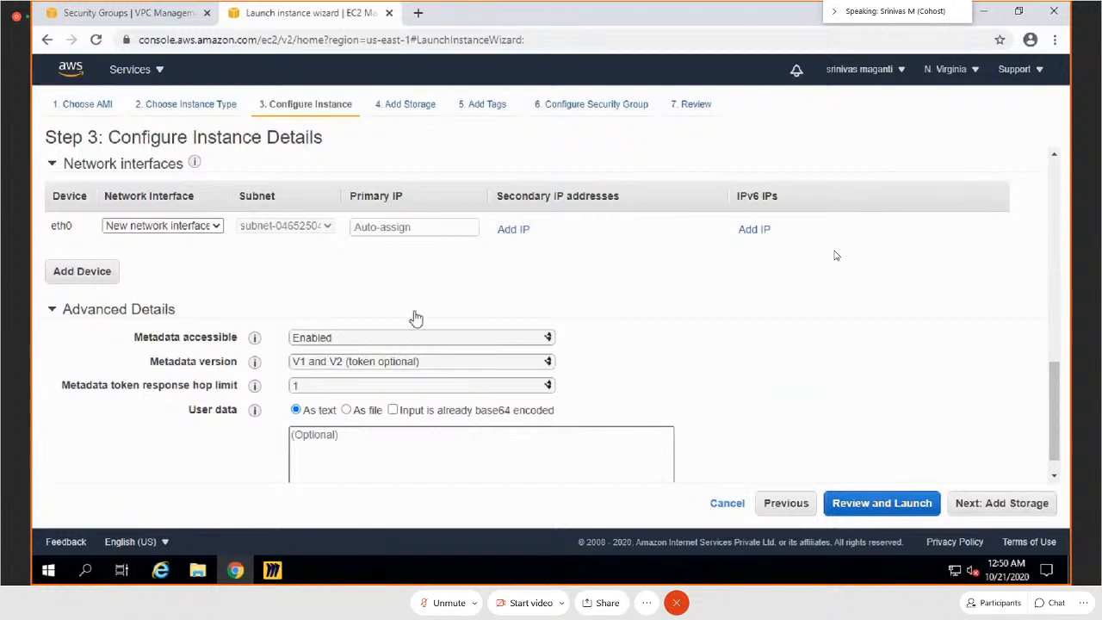
pyautogui.click(413, 226)
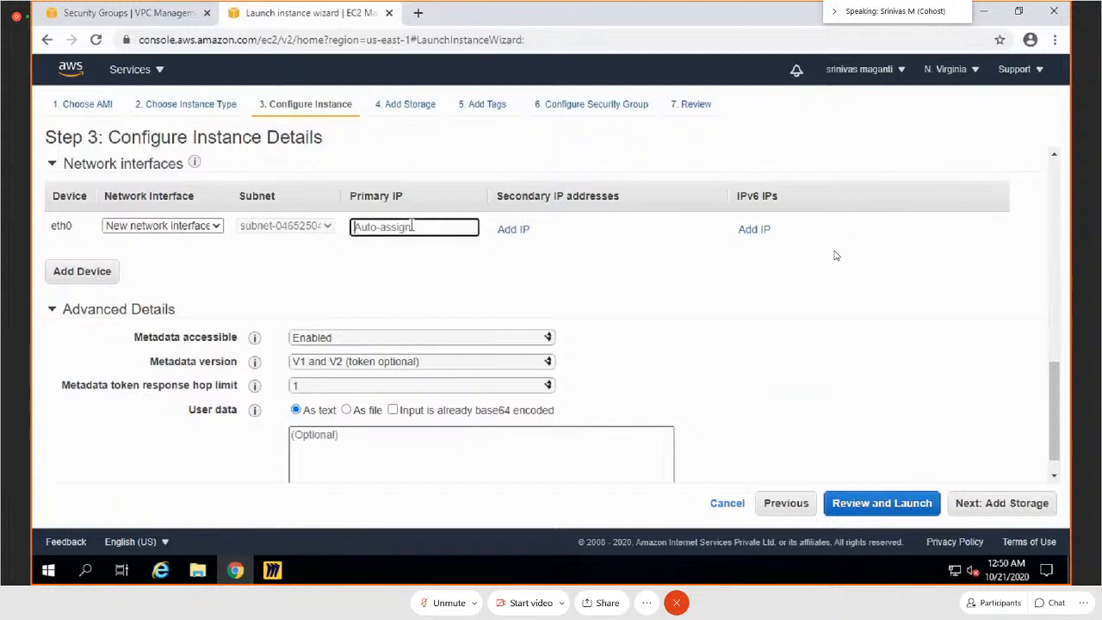
pyautogui.write('10.10.1.10')
# Step: Begin the user data script with the lines "#!bin/bash" and "yum update -y"
pyautogui.click(386, 444)
pyautogui.scroll(-1, 703, 424)
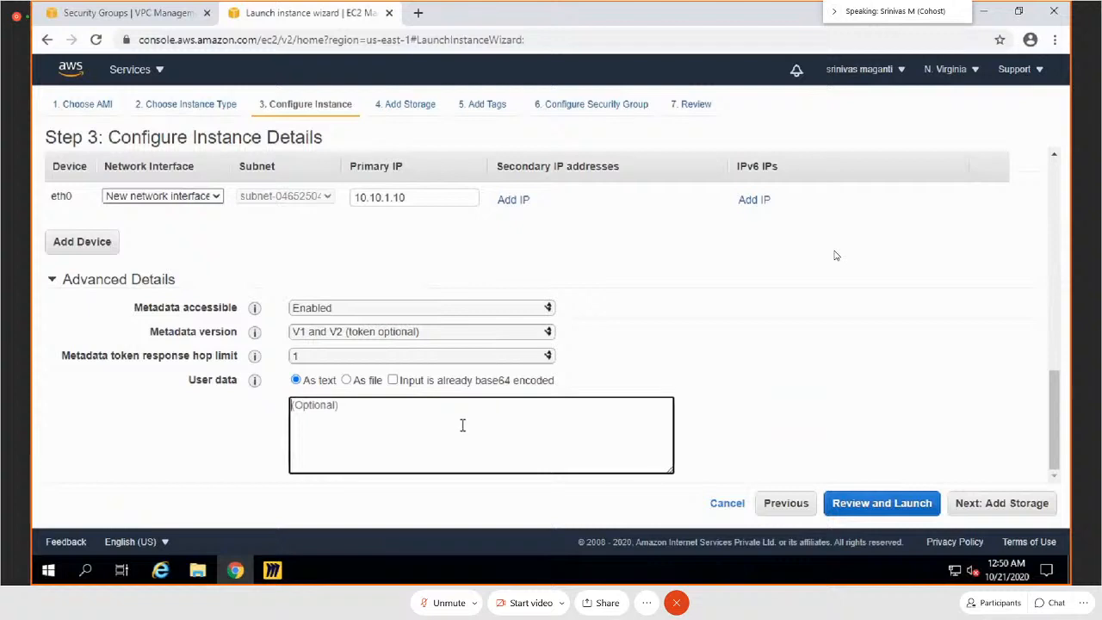
pyautogui.write('#!bin/bash')
pyautogui.press('Return')
pyautogui.write('yum')
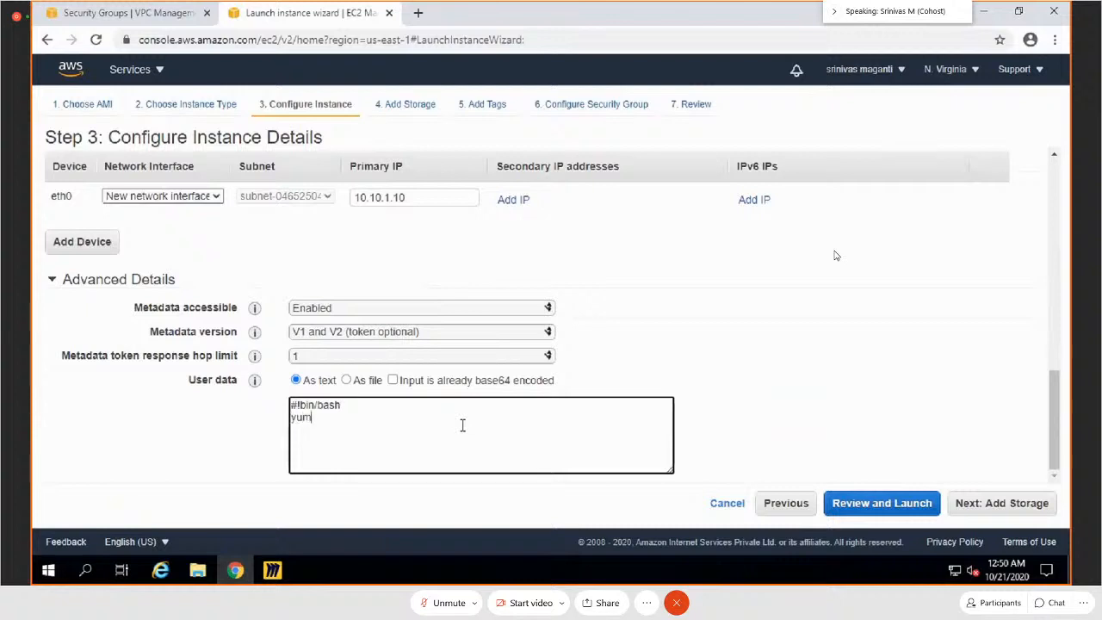
pyautogui.write(' update -y')
pyautogui.press('Return')
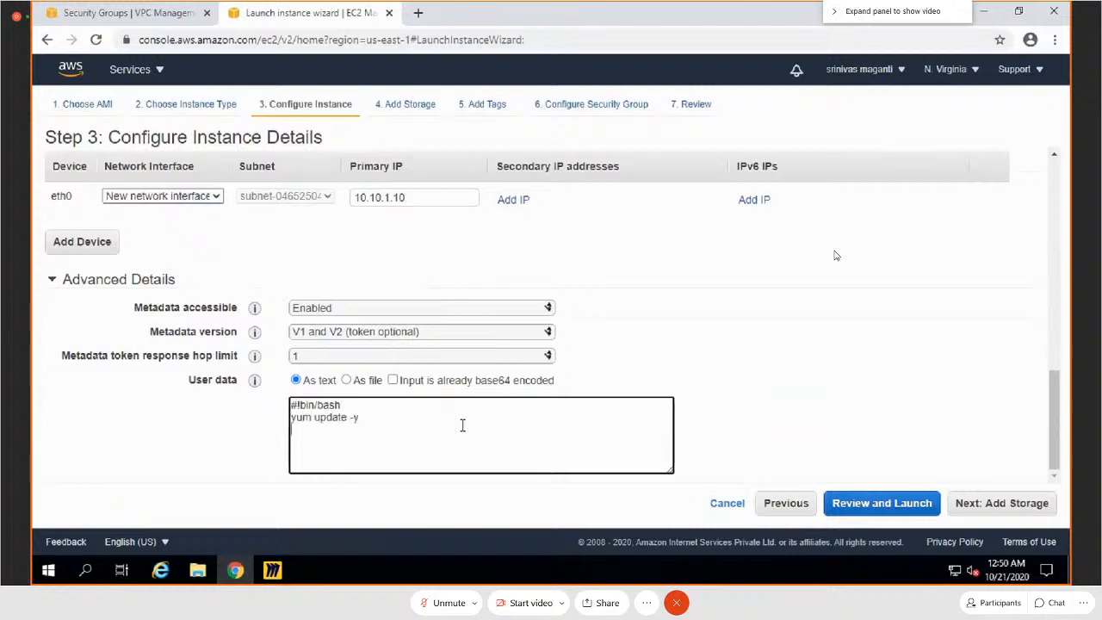
# Step: Add the lines "yum install nginx -y" and "service nginx start" to the user data script
pyautogui.write('yum install nginx -')
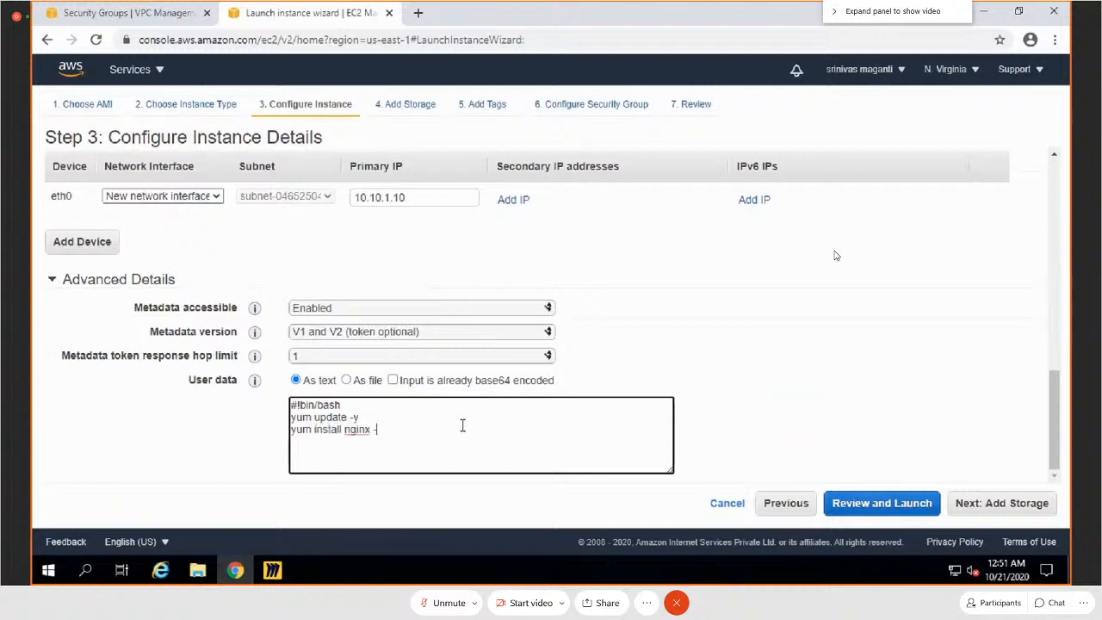
pyautogui.write('y')
pyautogui.press('Return')
pyautogui.write('service nginx start')
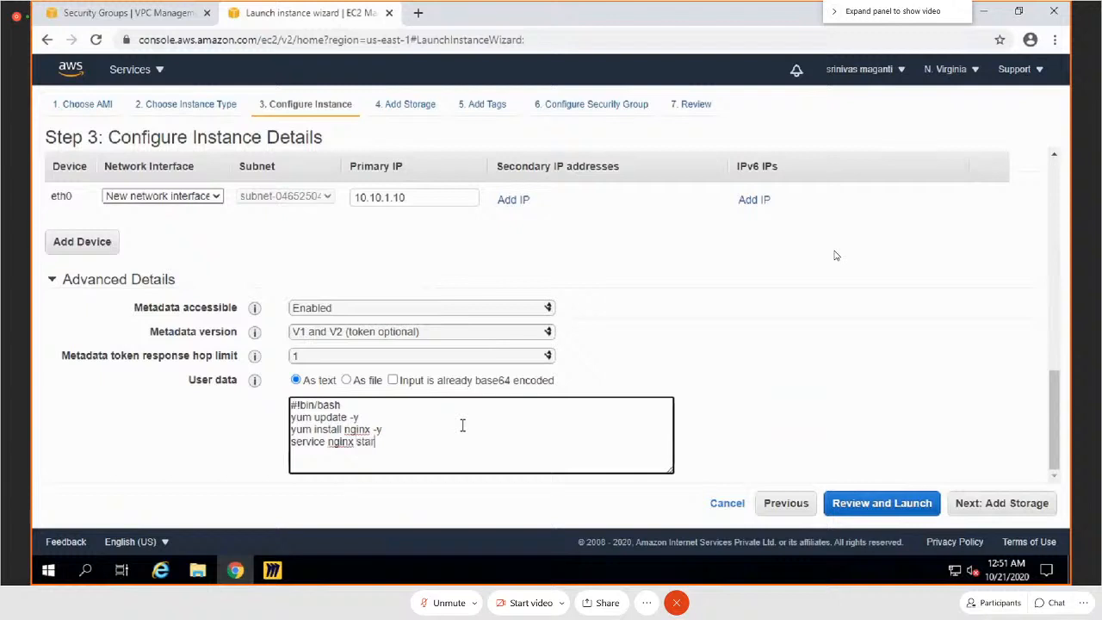
# Step: Prefix the service start, nginx install and yum update lines of the user data script with sudo
pyautogui.press('Left')
pyautogui.press('Left')
pyautogui.press('Left')
pyautogui.press('Home')
pyautogui.write('sudo')
pyautogui.press('Up')
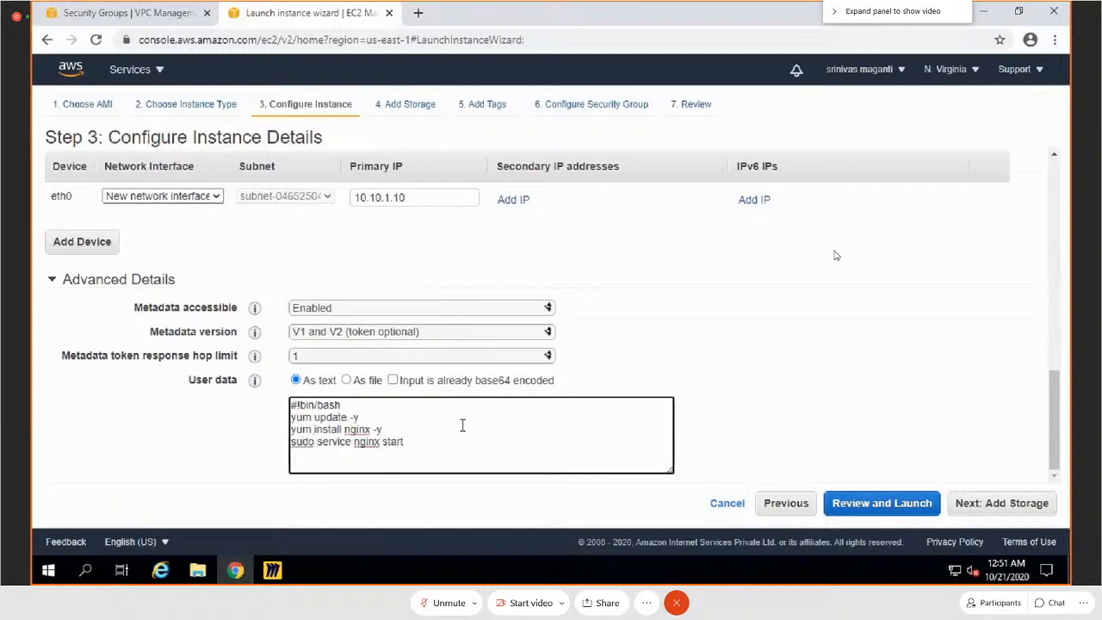
pyautogui.press('Right')
pyautogui.press('Right')
pyautogui.write('sudo')
pyautogui.press('Up')
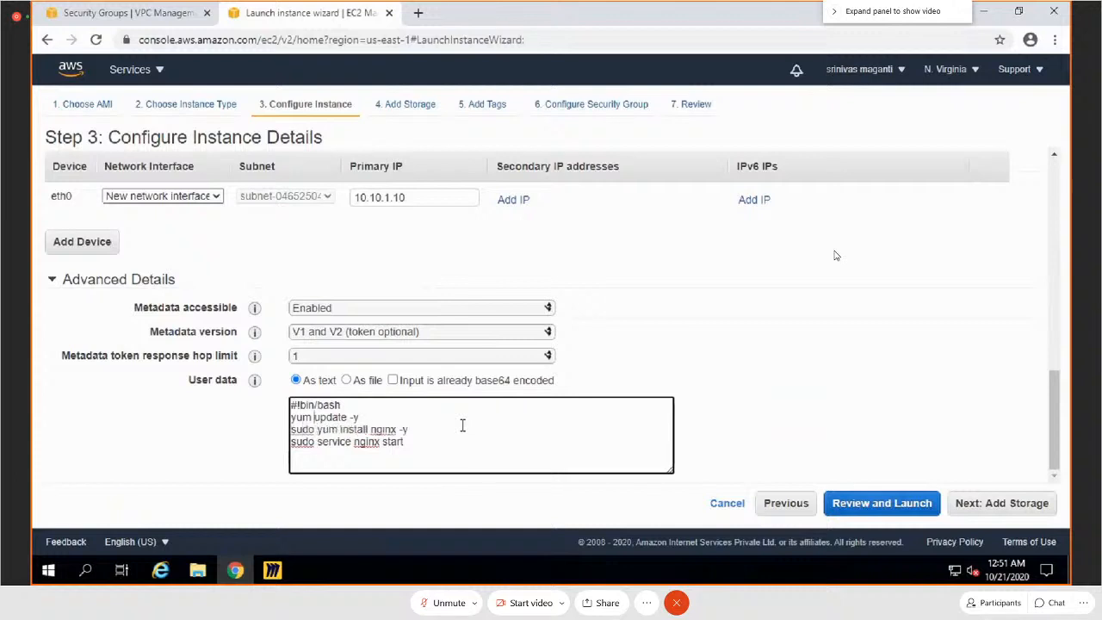
pyautogui.press('Home')
pyautogui.write('sudo')
# Step: Copy the whole user data script into a new Notepad document and return to the launch wizard in the browser
pyautogui.hotkey('ctrl', 'a')
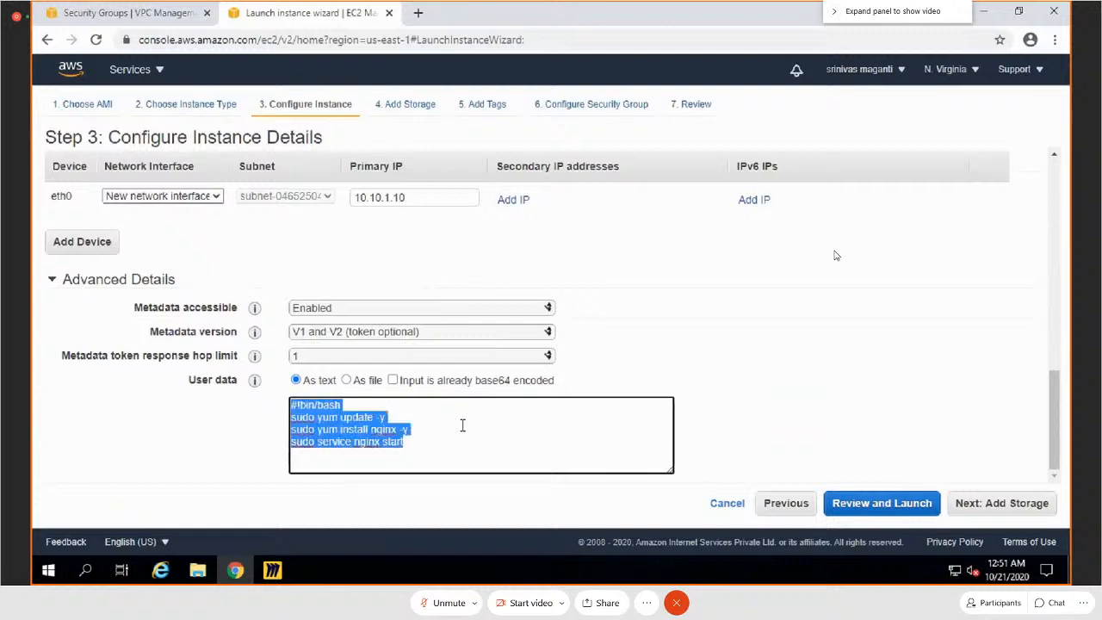
pyautogui.press('super+r')
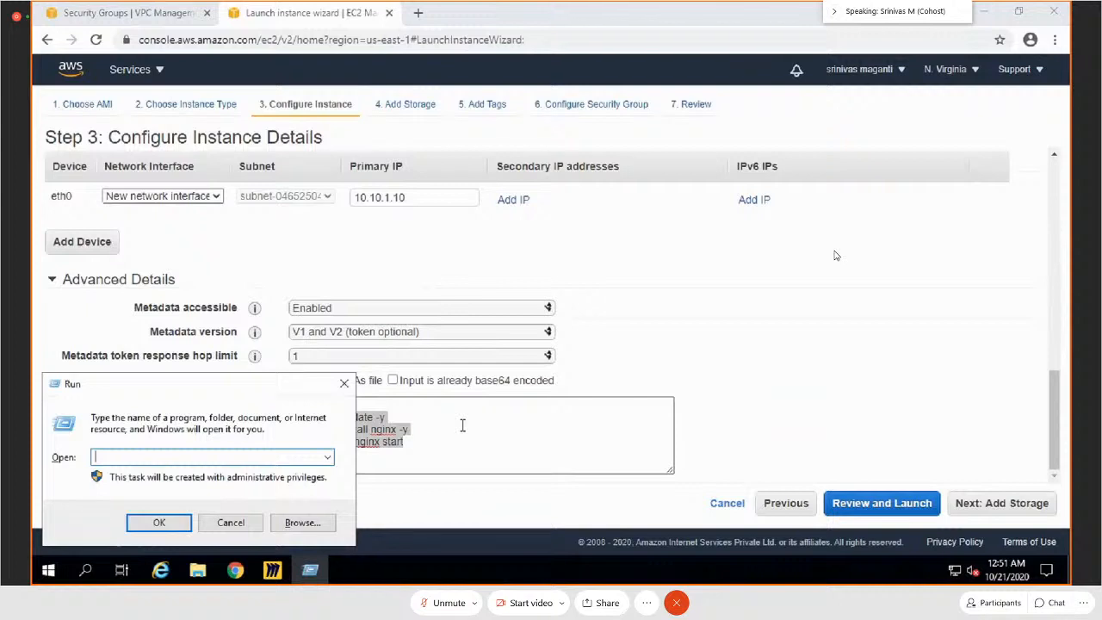
pyautogui.write('notepad')
pyautogui.click(172, 524)
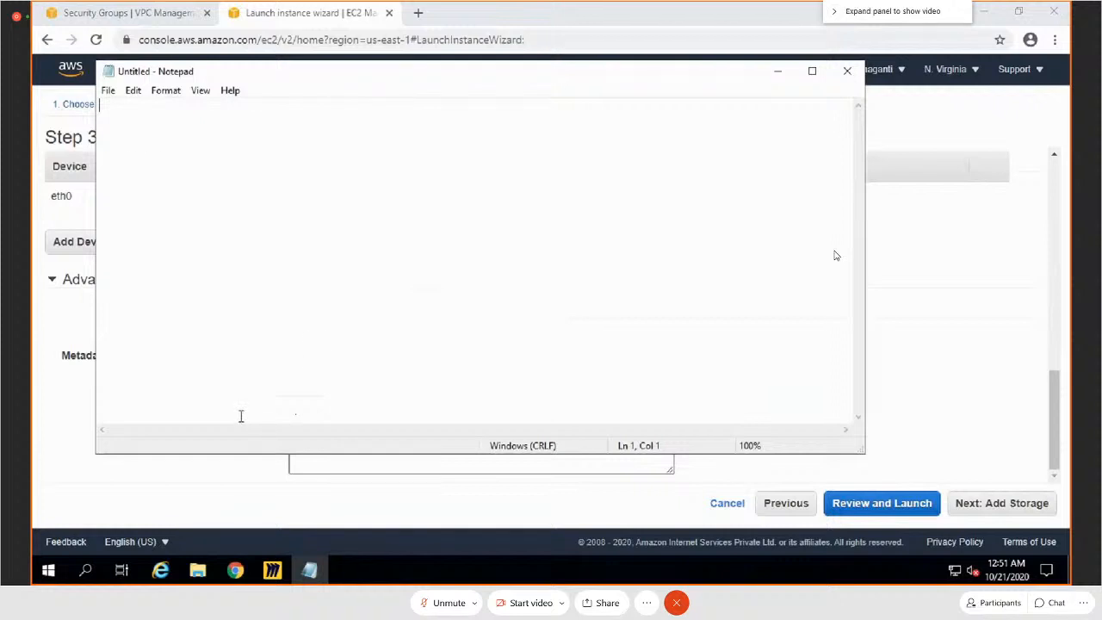
pyautogui.write('#!/bin/bash sudo yum update -y sudo yum install nginx -y sudo service nginx start')
pyautogui.hotkey('alt', 'Tab')
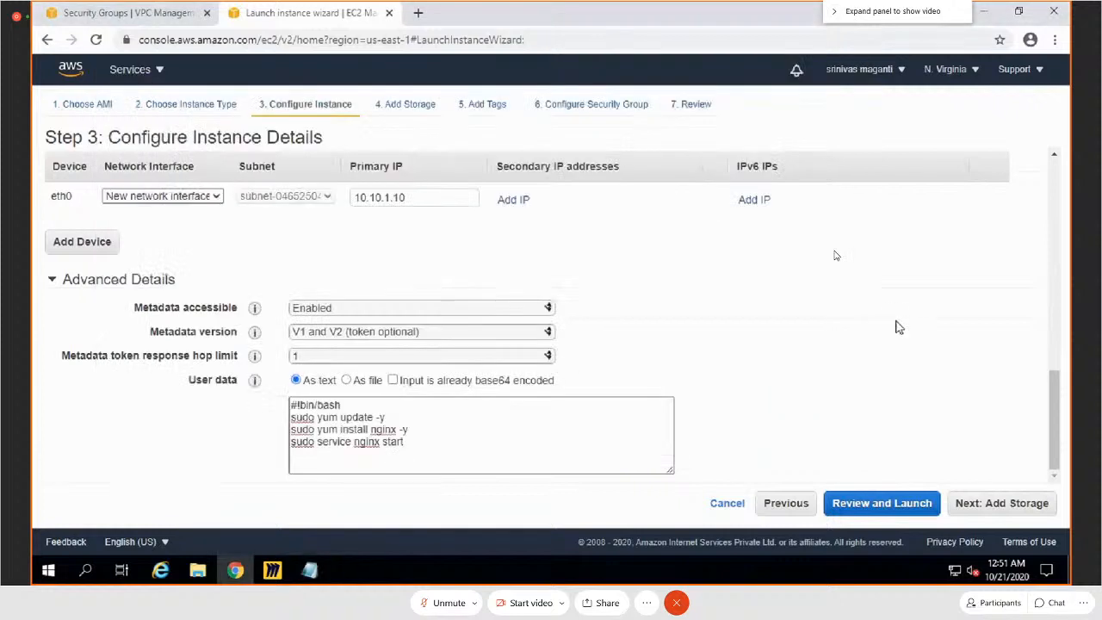
# Step: Keep the default storage and add a tag with key Name and value MainPageWebServer1
pyautogui.click(986, 493)
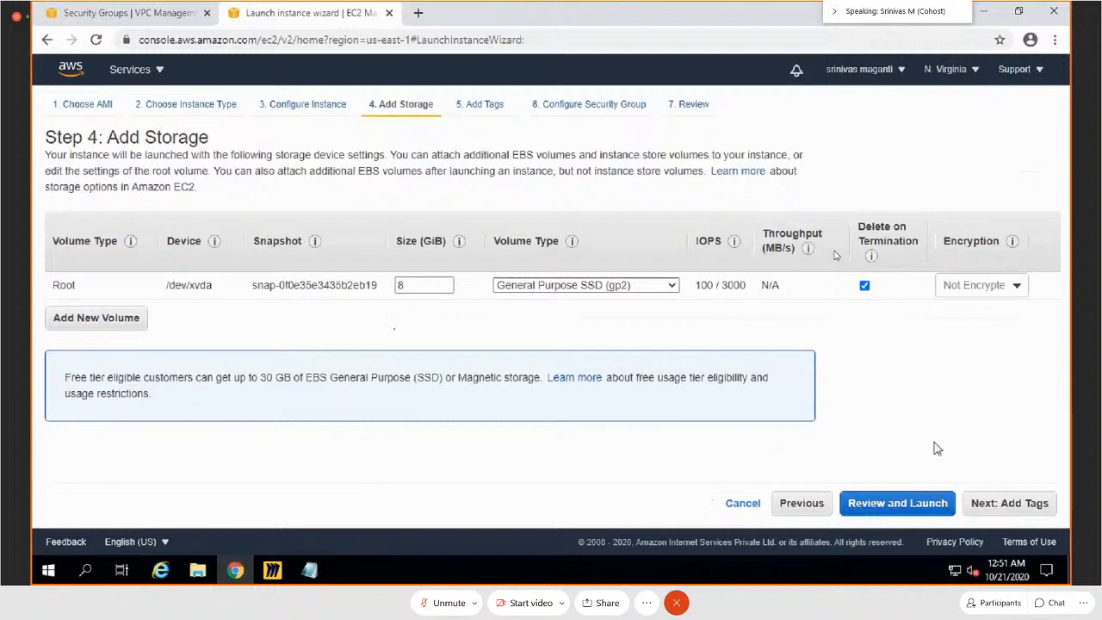
pyautogui.click(1009, 502)
pyautogui.click(66, 345)
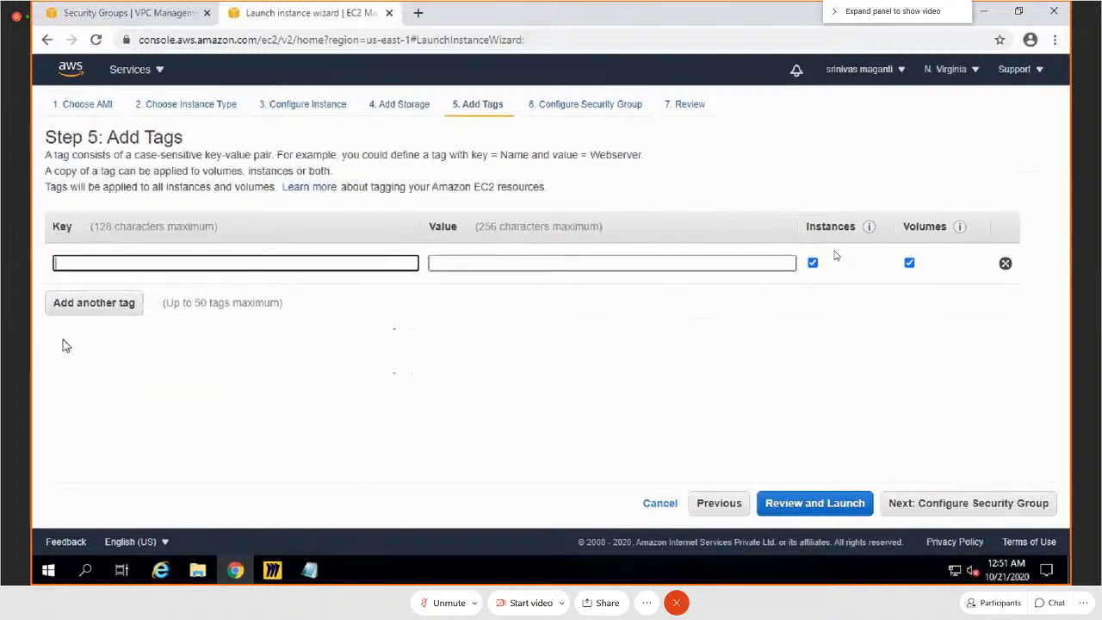
pyautogui.write('Namw')
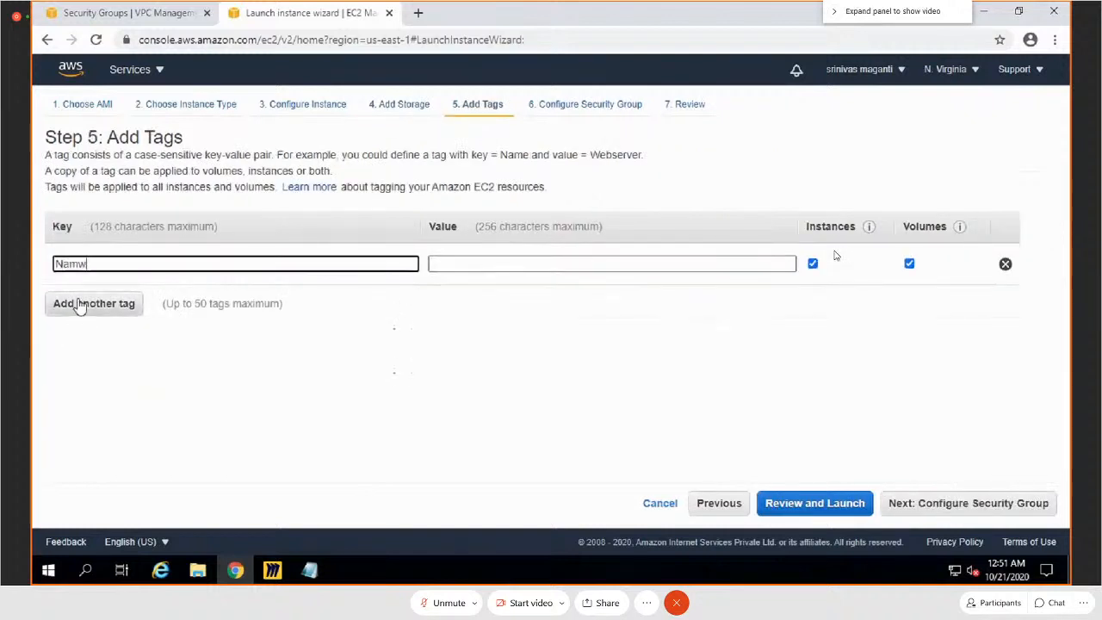
pyautogui.press('BackSpace')
pyautogui.write('e')
pyautogui.press('Tab')
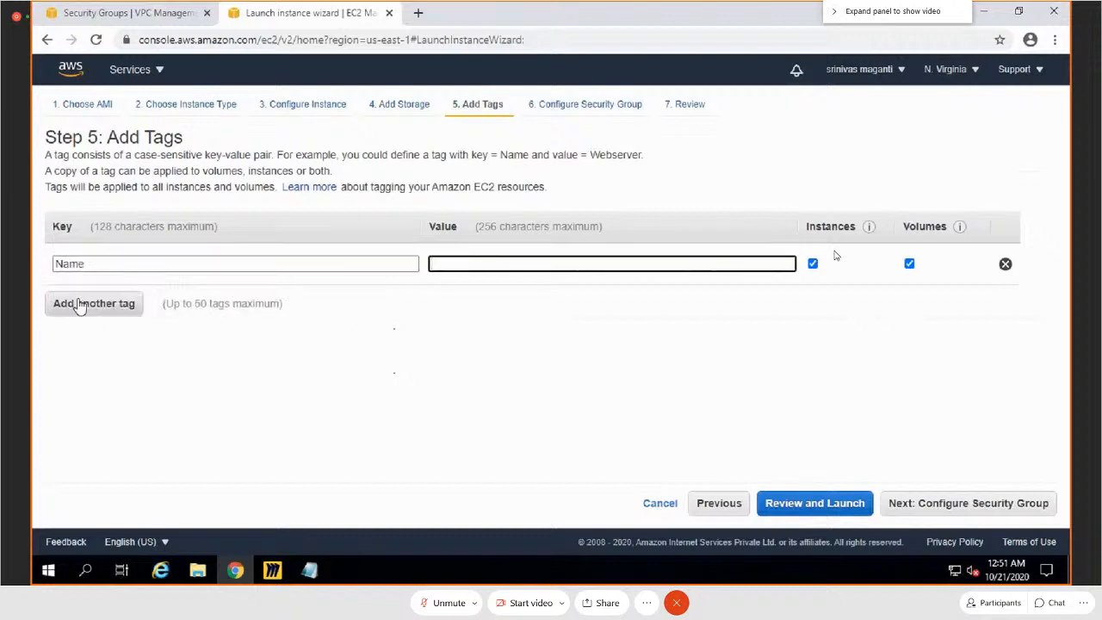
pyautogui.write('MainPageWebSe')
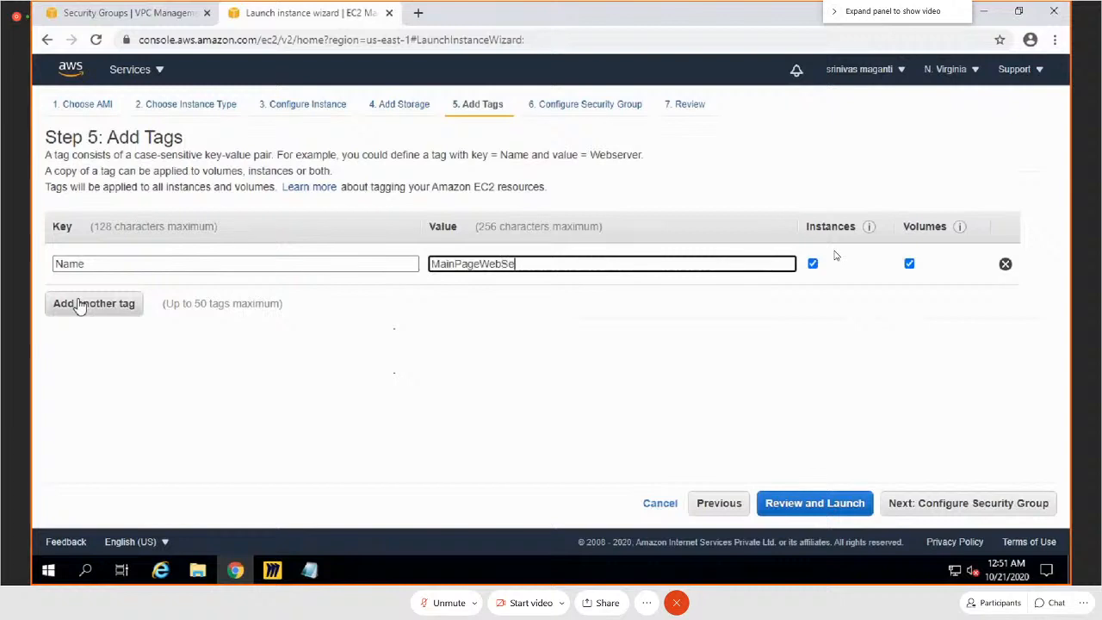
pyautogui.write('rver1')
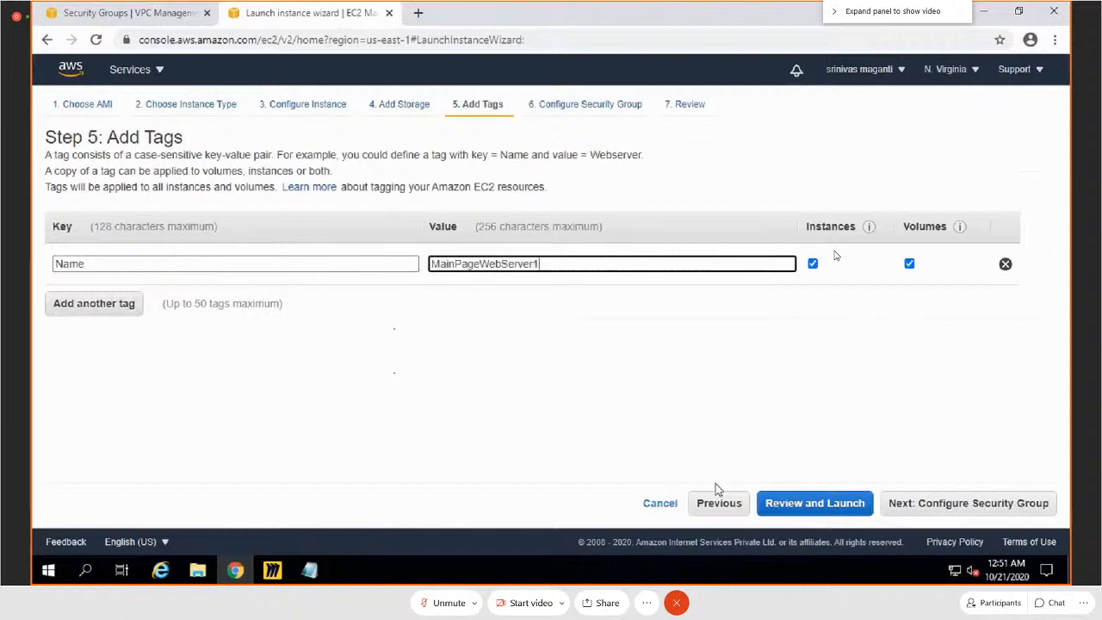
# Step: Assign the existing security group SG to the instance and proceed to the launch review
pyautogui.click(965, 513)
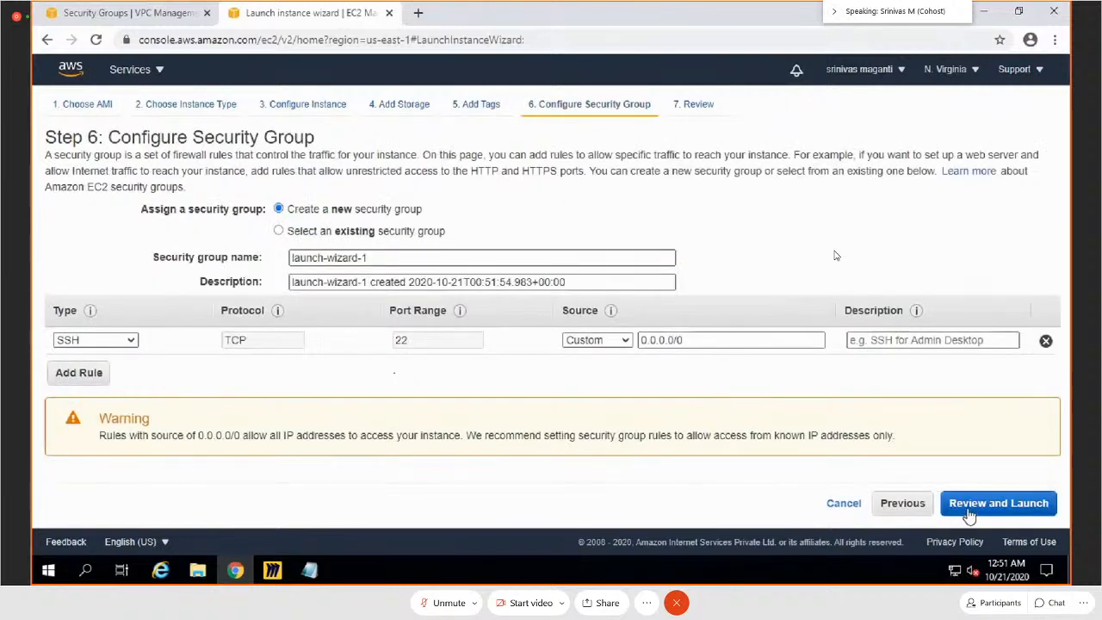
pyautogui.click(278, 231)
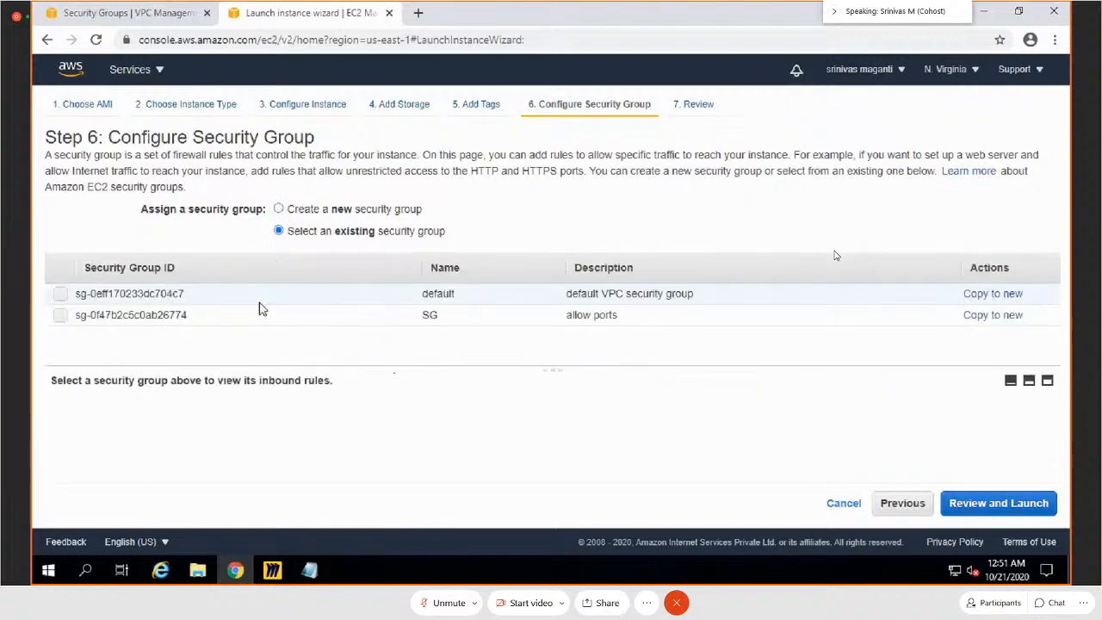
pyautogui.click(72, 316)
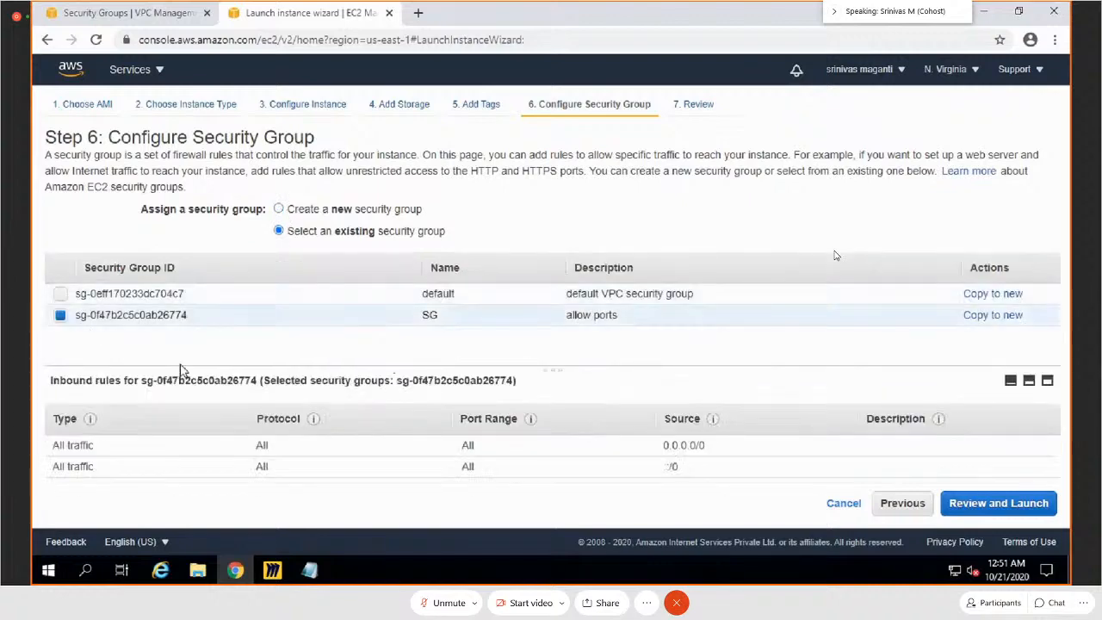
pyautogui.click(982, 508)
# Step: Launch the reviewed instance with the existing key pair awsaug20, acknowledging access to its private key file
pyautogui.scroll(-2, 985, 414)
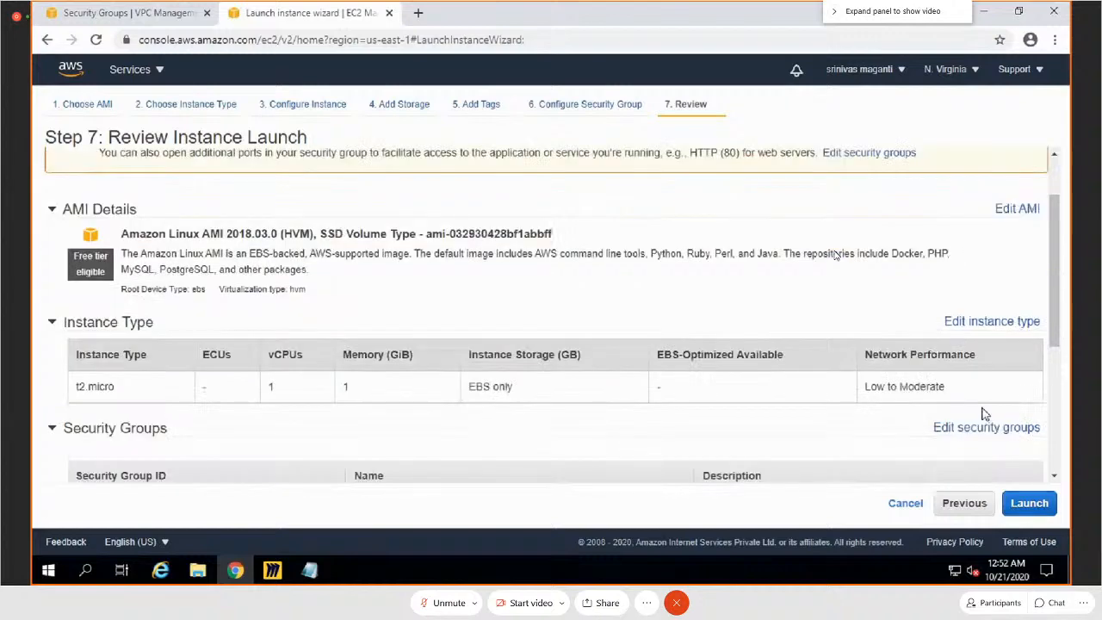
pyautogui.scroll(-3, 986, 414)
pyautogui.click(1031, 507)
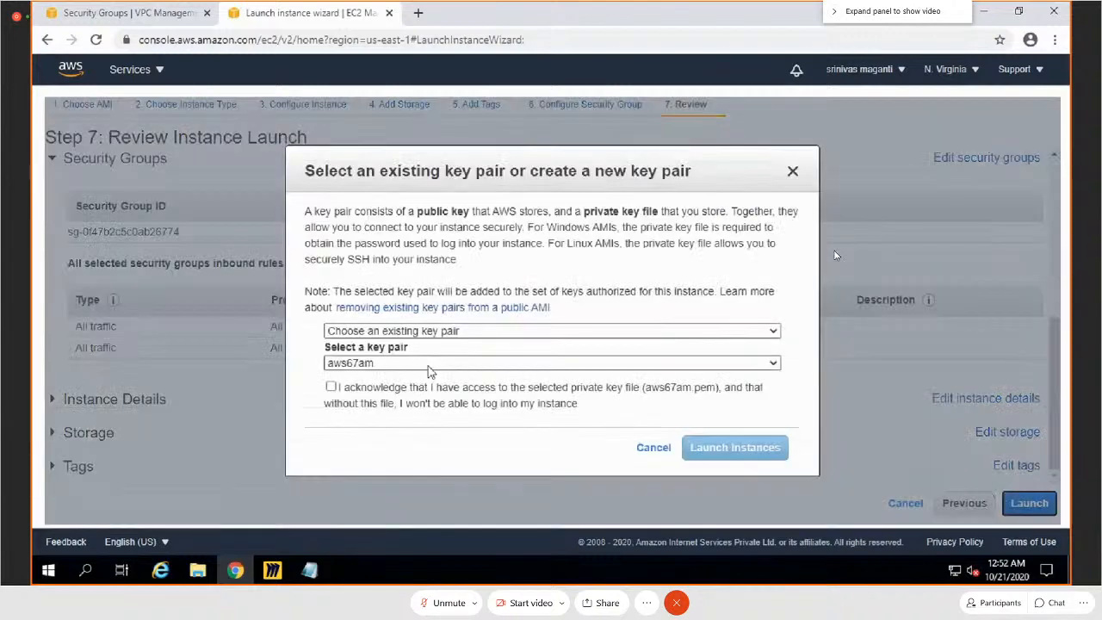
pyautogui.click(428, 365)
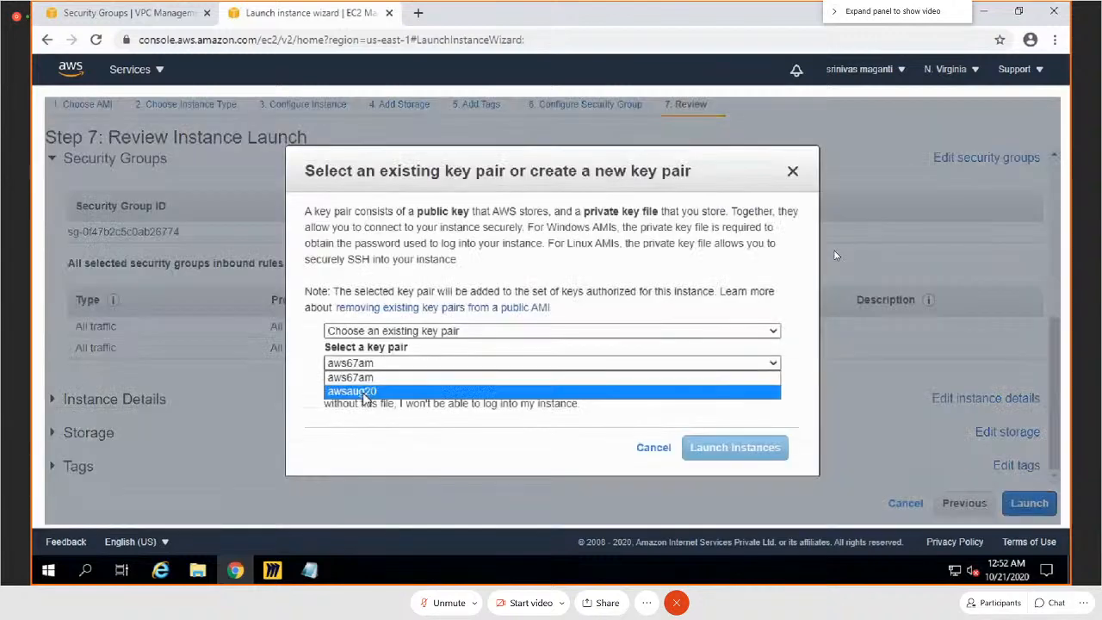
pyautogui.click(366, 393)
pyautogui.click(330, 387)
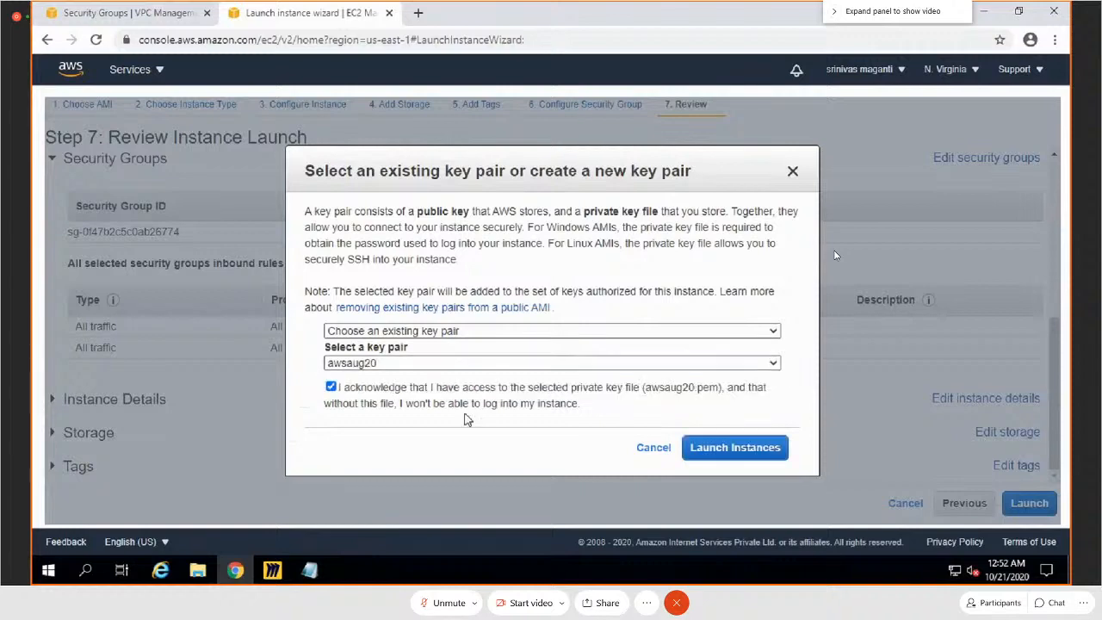
pyautogui.click(734, 447)
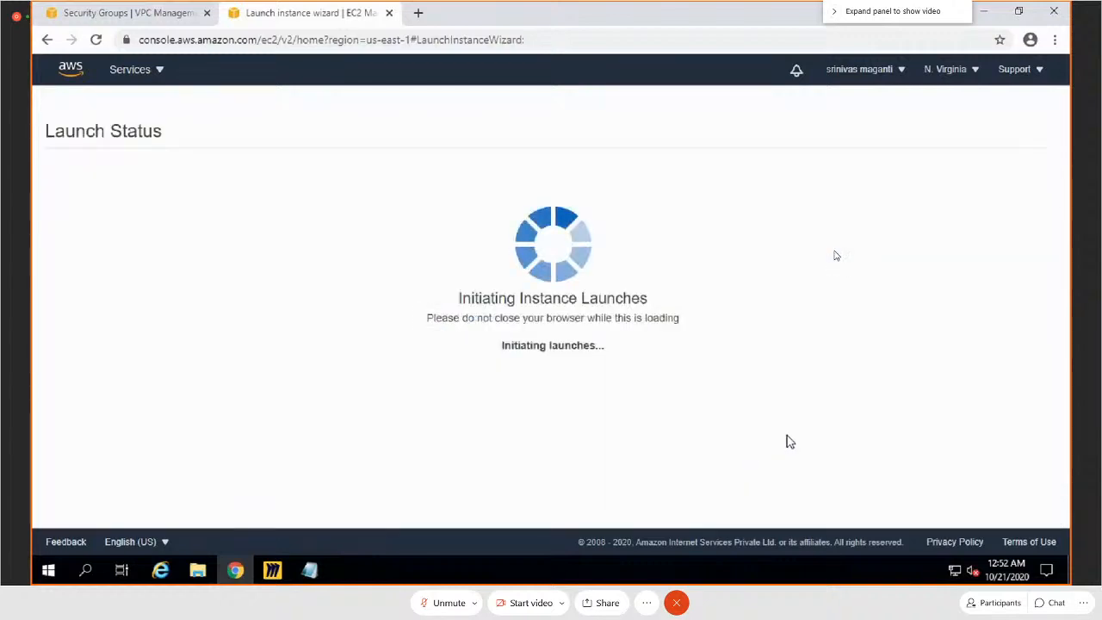
# Step: Go to the instances list and start another launch from Amazon Linux AMI 2018.03.0 with the t2.micro type, proceeding to the instance details
pyautogui.scroll(-2, 900, 384)
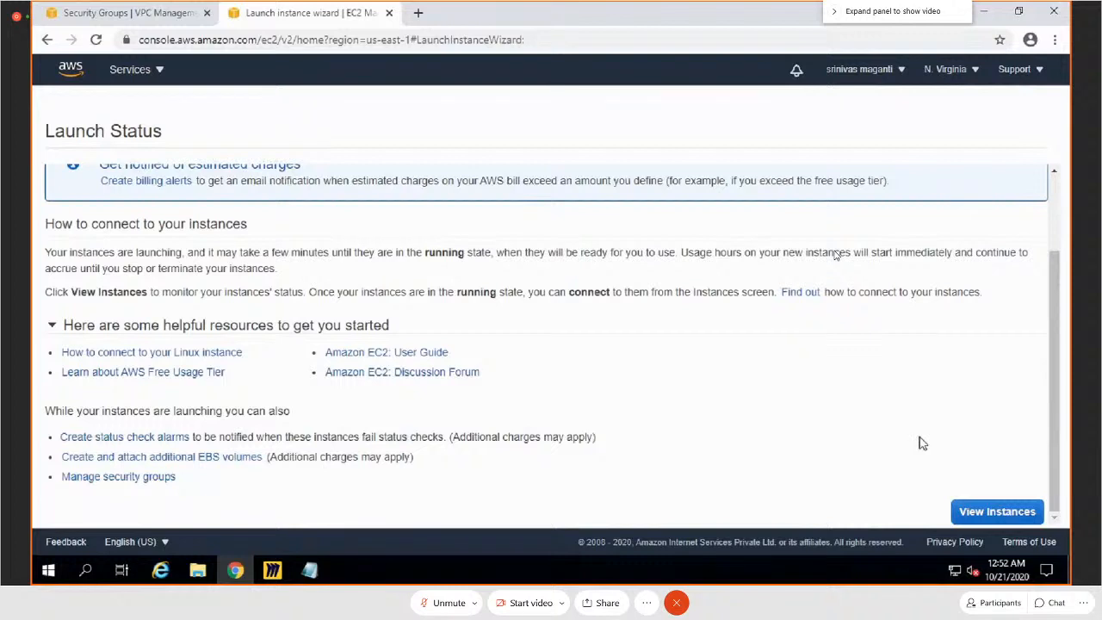
pyautogui.click(980, 513)
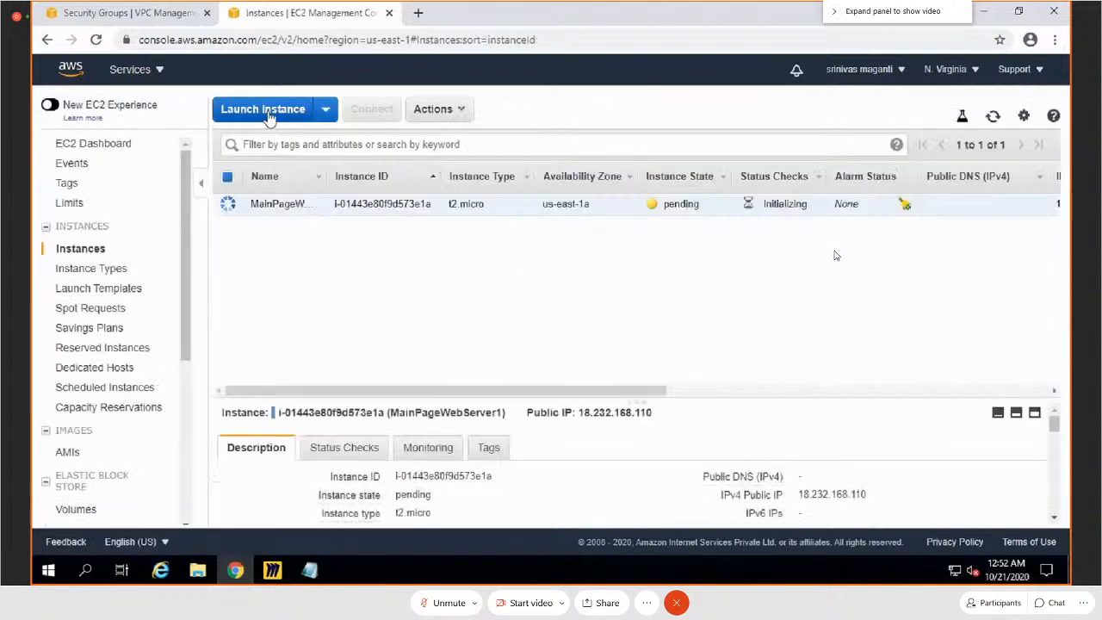
pyautogui.click(268, 113)
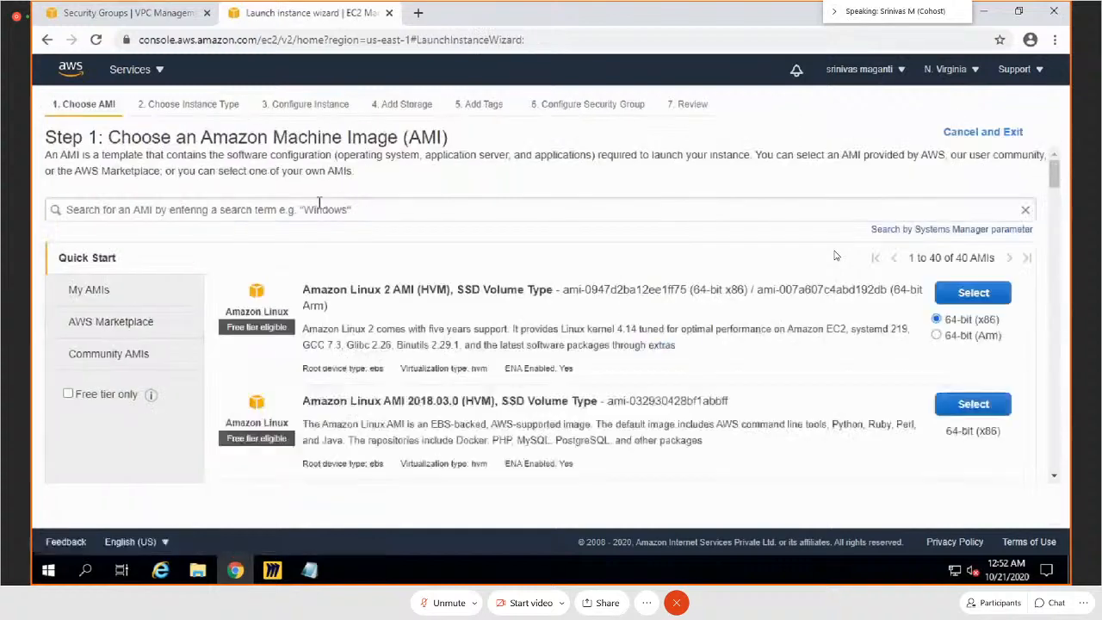
pyautogui.click(970, 411)
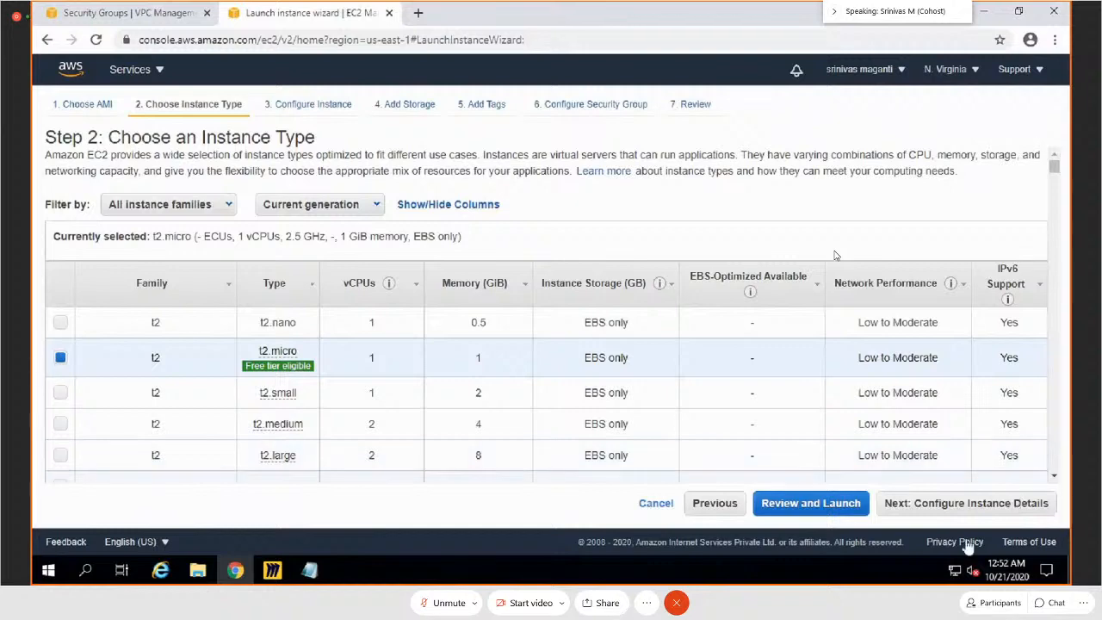
pyautogui.click(990, 506)
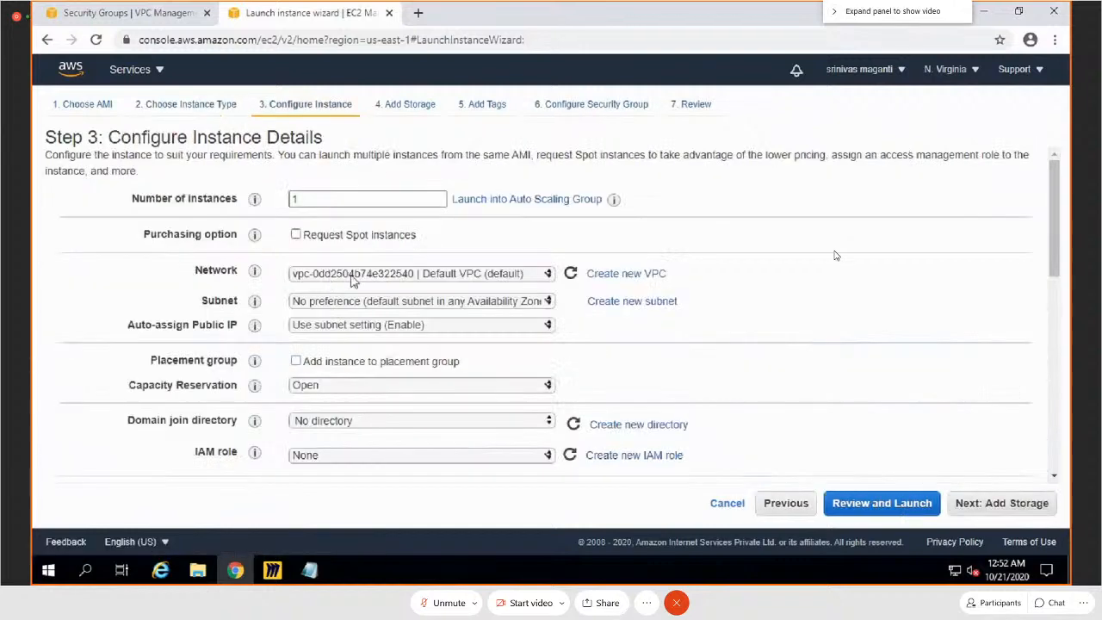
# Step: Place the instance in the AALBVPC network on subnet WEBS2 and enable auto-assignment of a public IP
pyautogui.click(354, 279)
pyautogui.click(368, 289)
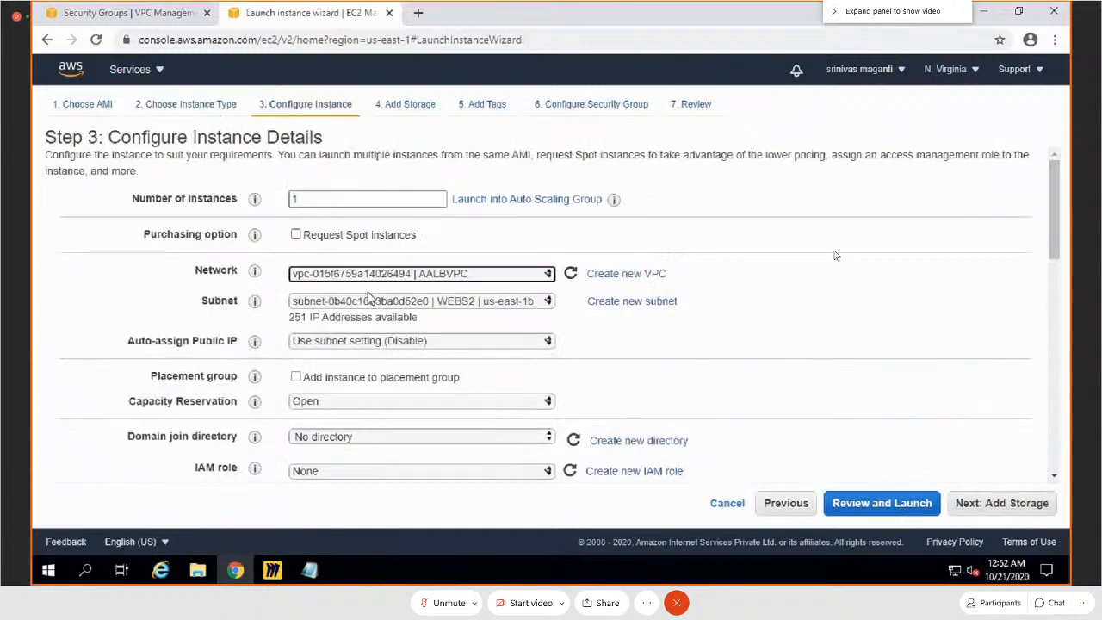
pyautogui.click(413, 345)
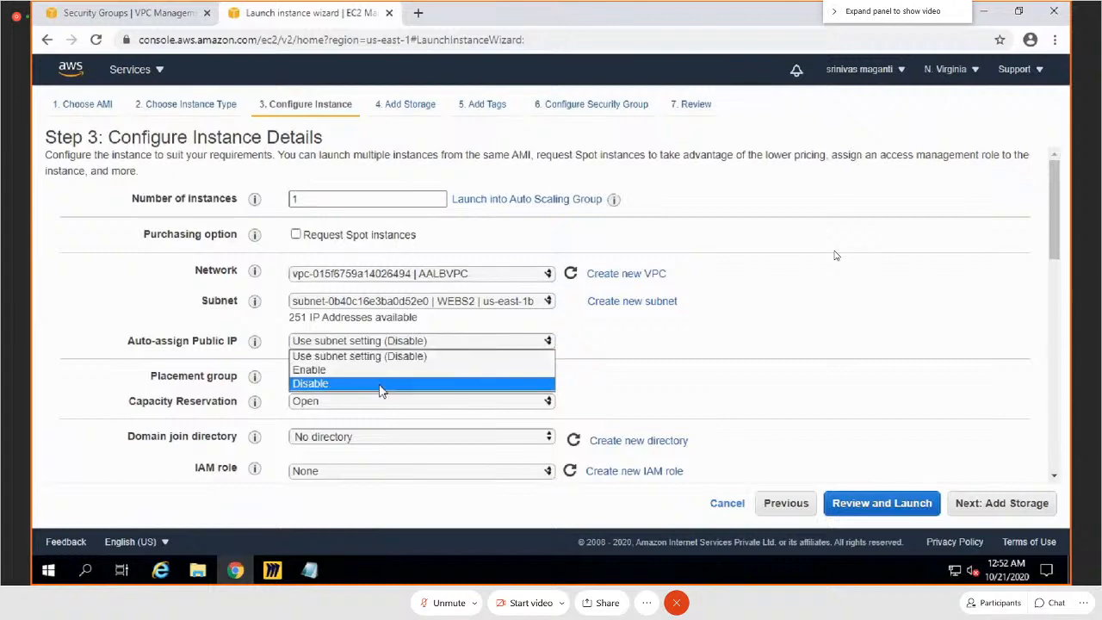
pyautogui.click(422, 368)
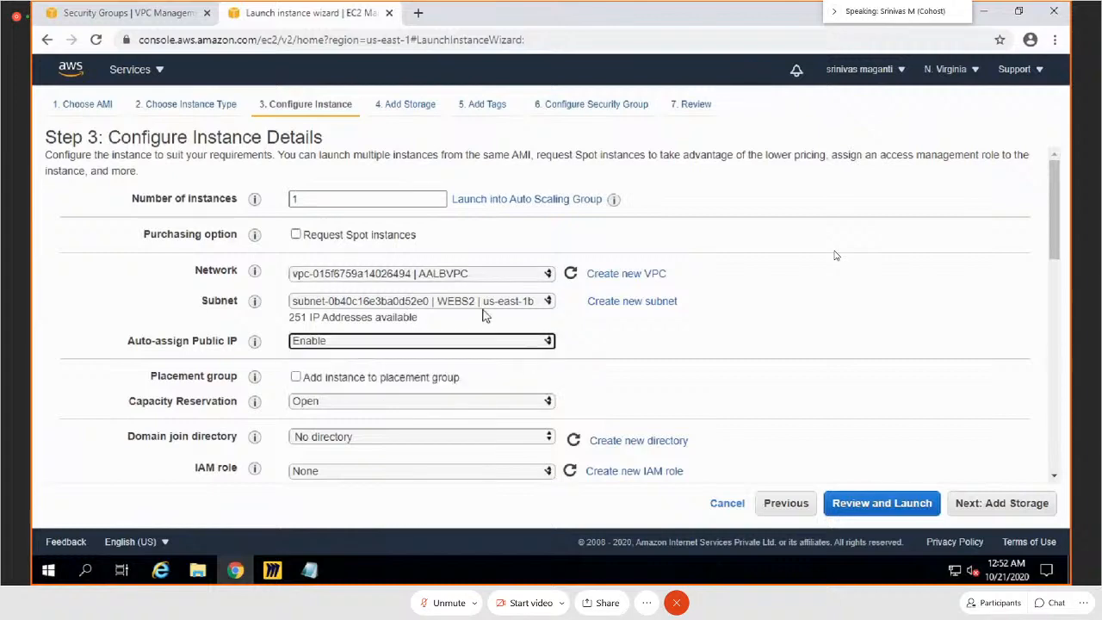
# Step: Set the primary IP of network interface eth0 to 10.10.2.10
pyautogui.scroll(-10, 408, 387)
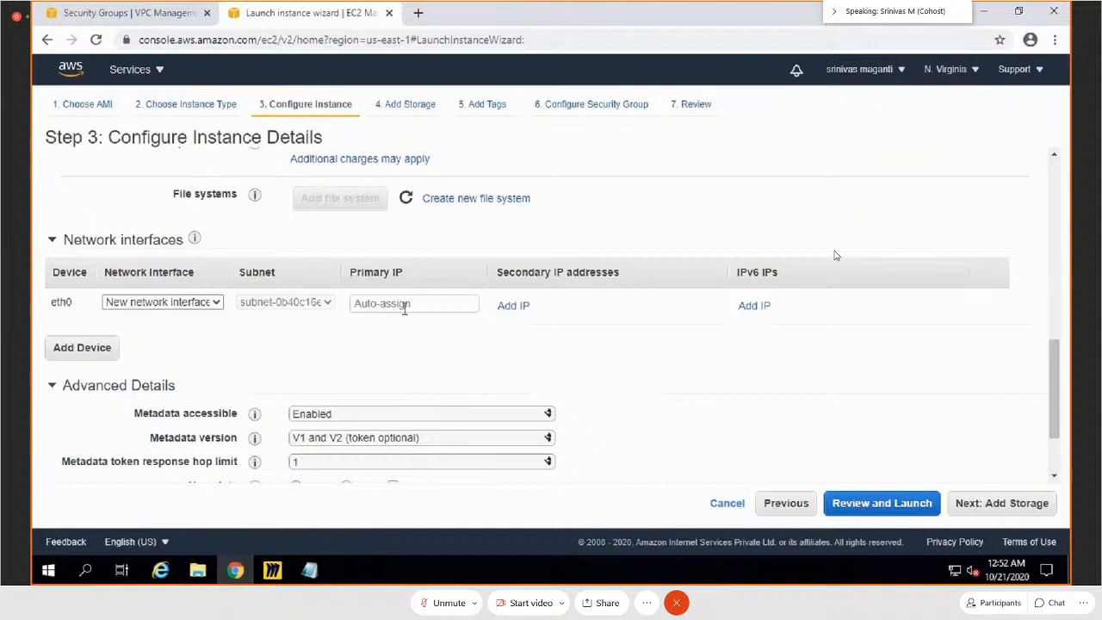
pyautogui.click(404, 304)
pyautogui.write('10')
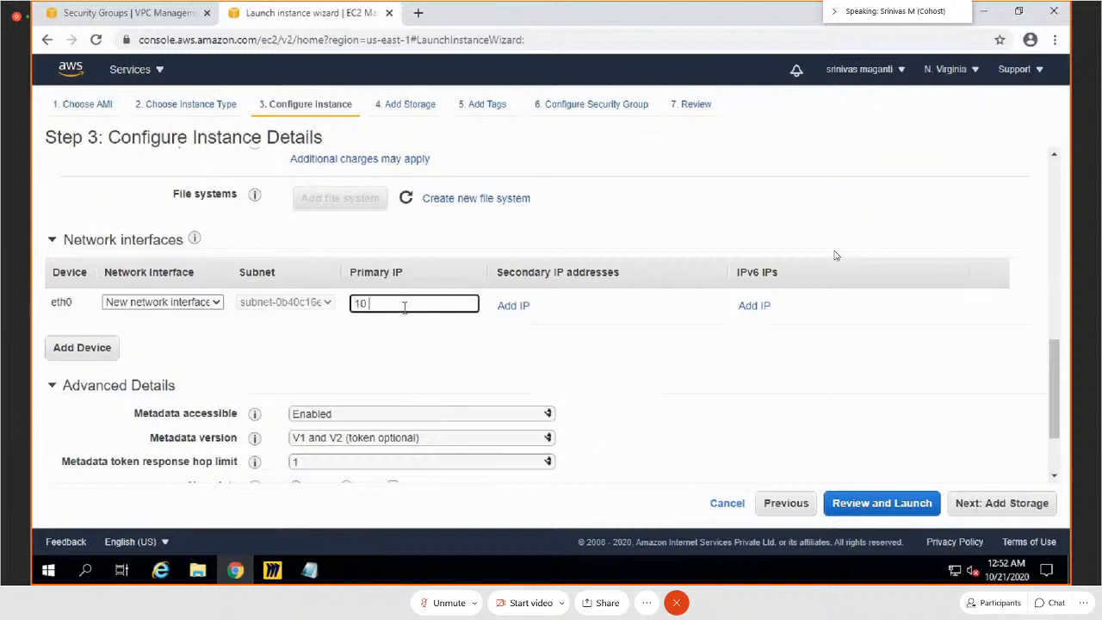
pyautogui.write('.10.2.10')
pyautogui.press('Tab')
pyautogui.press('Tab')
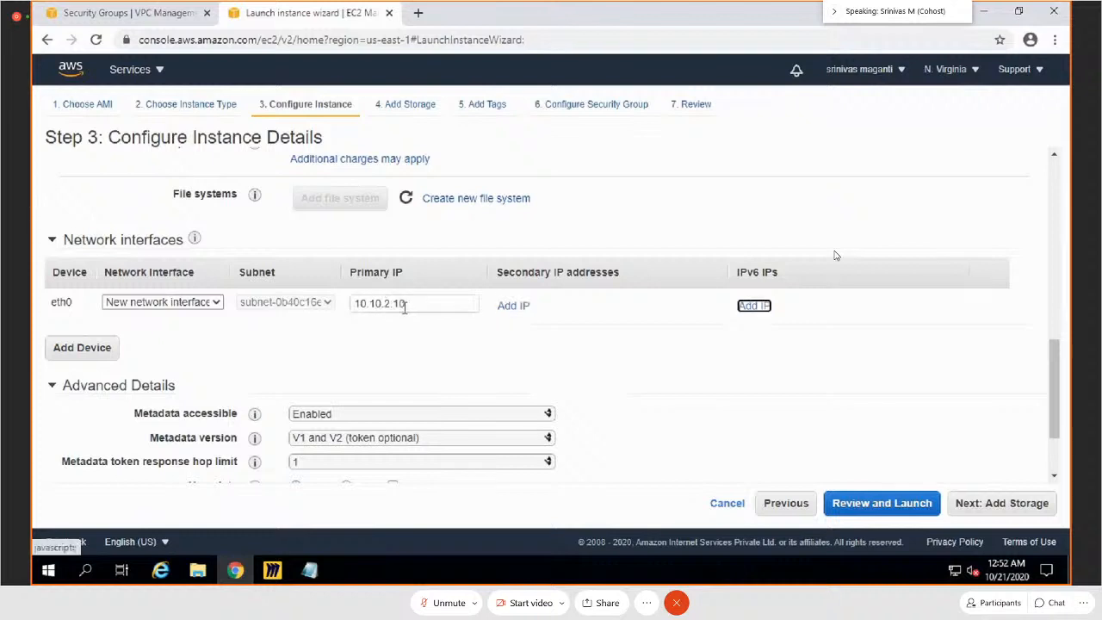
# Step: Paste the bash user data script that runs yum update, installs nginx and starts its service, and proceed to storage
pyautogui.scroll(-1, 404, 308)
pyautogui.click(376, 425)
pyautogui.write('#!/bin/bash sudo yum update -y sudo yum install nginx -y sudo service nginx start')
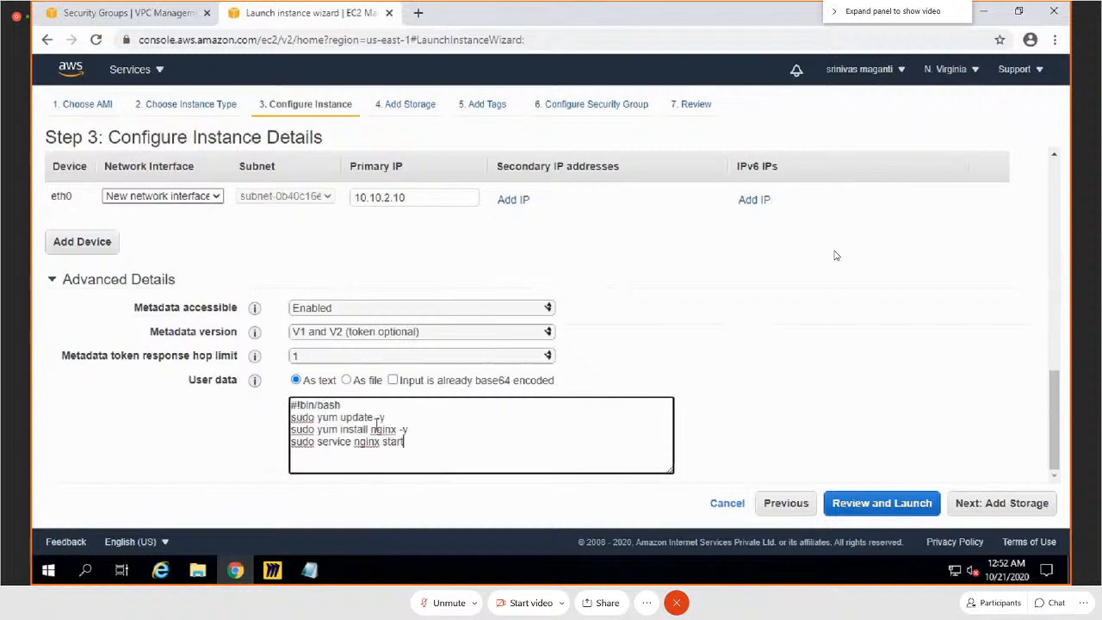
pyautogui.click(1002, 502)
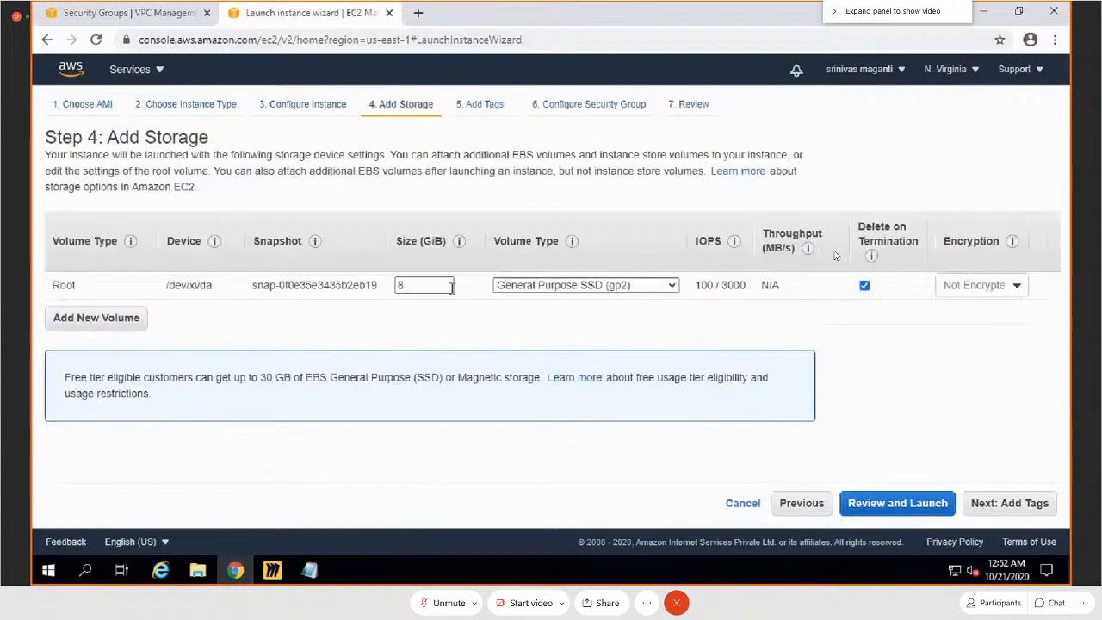
# Step: Keep the default storage and add a tag with key Name and value ImagesWebServer1
pyautogui.click(1033, 502)
pyautogui.click(50, 343)
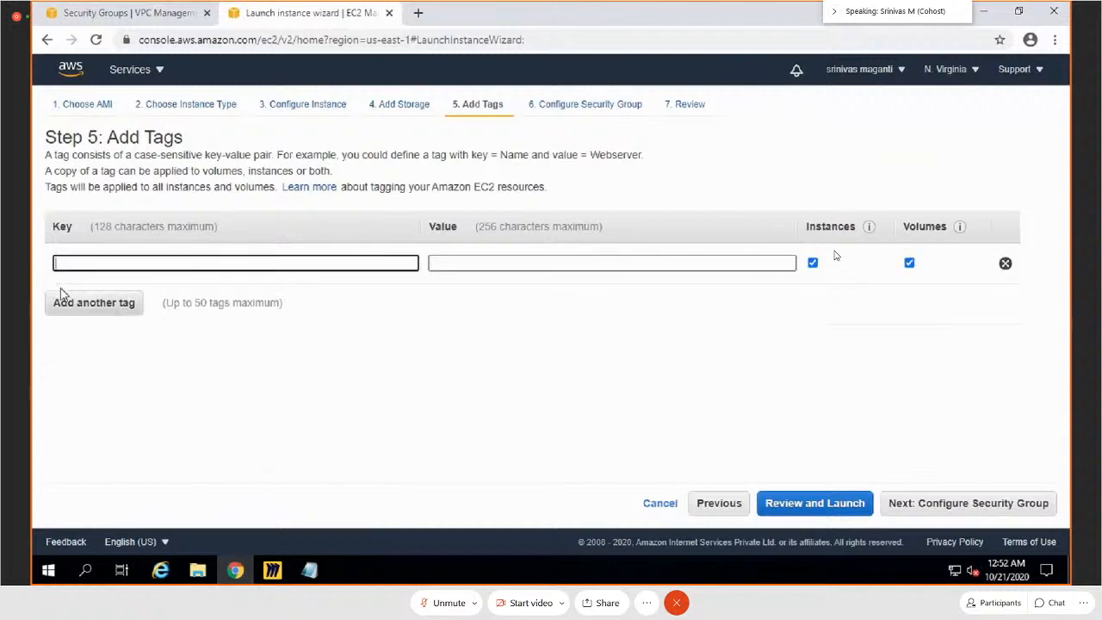
pyautogui.write('Na')
pyautogui.press('Tab')
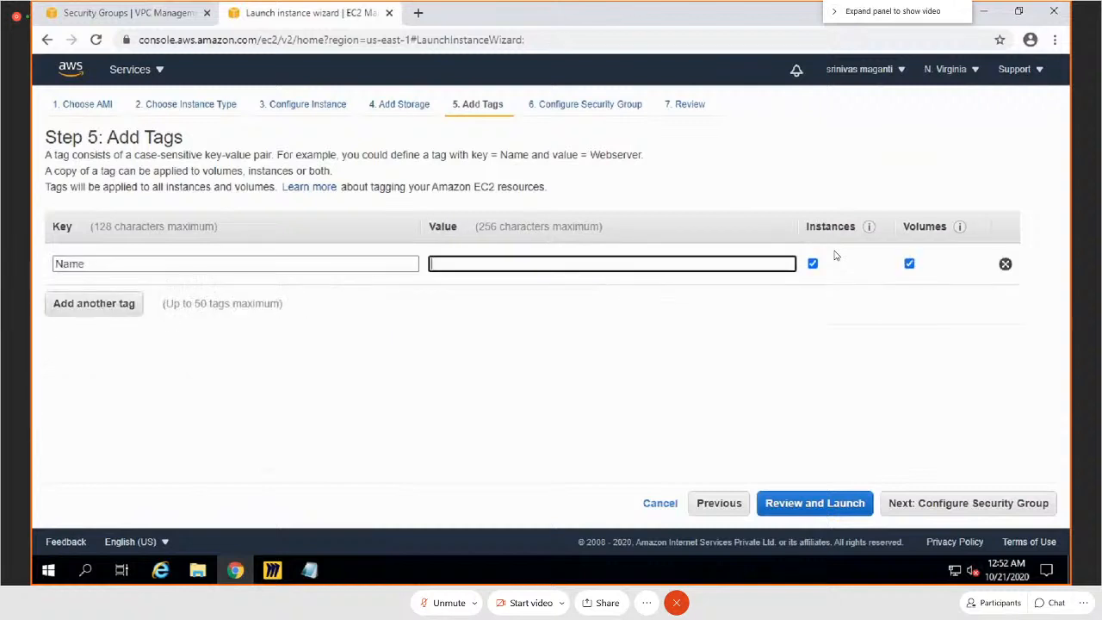
pyautogui.write('Image')
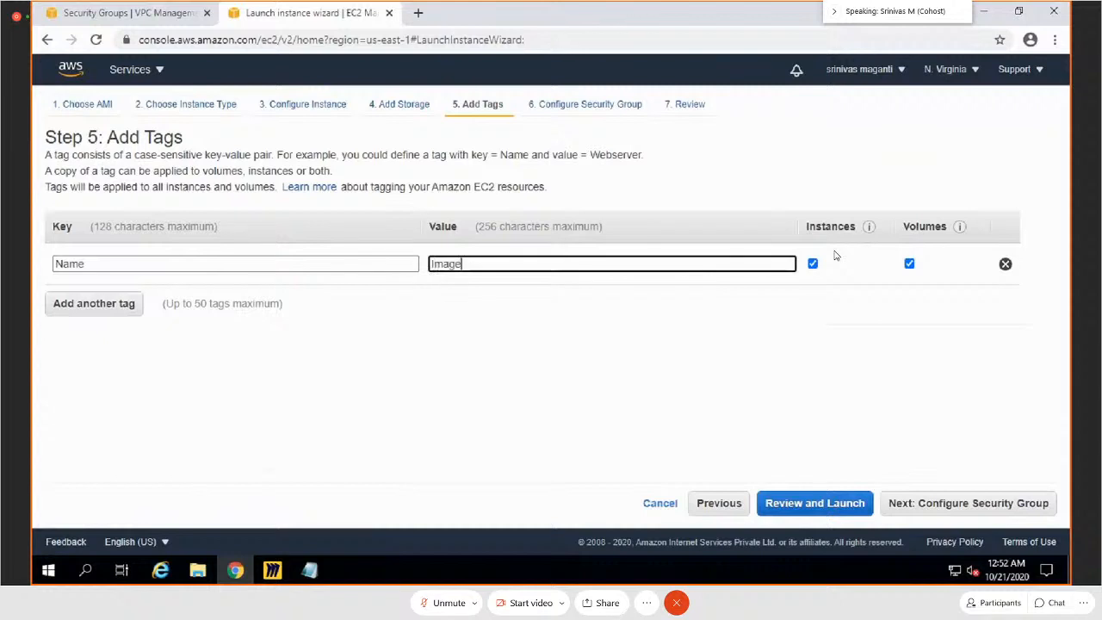
pyautogui.write('sWebServer1')
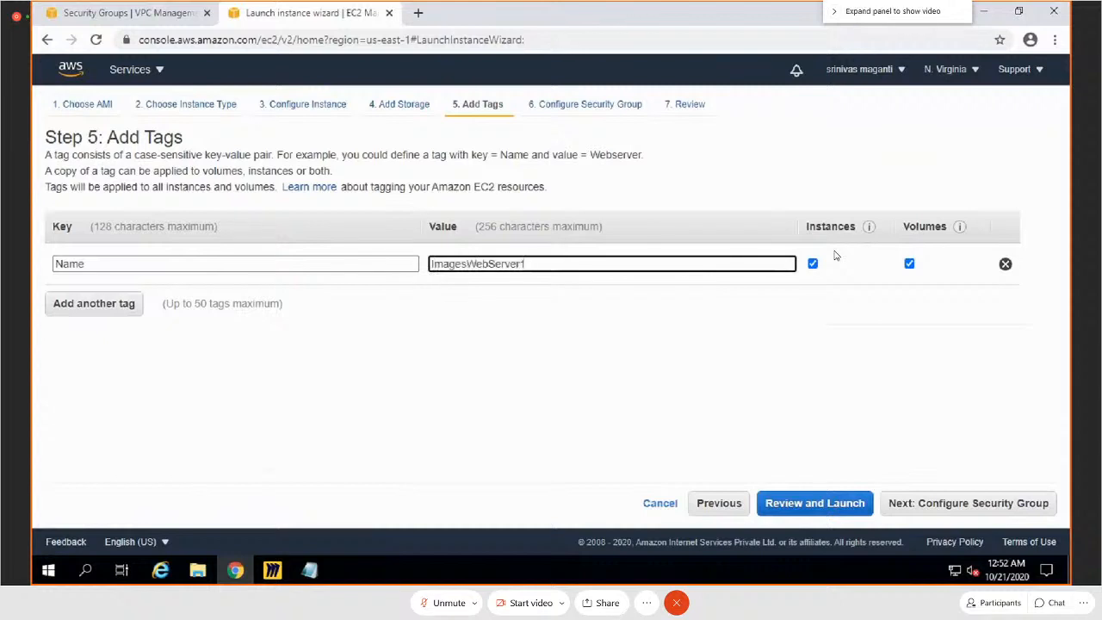
# Step: Assign the existing security group SG to the instance and proceed to the launch review
pyautogui.click(1009, 508)
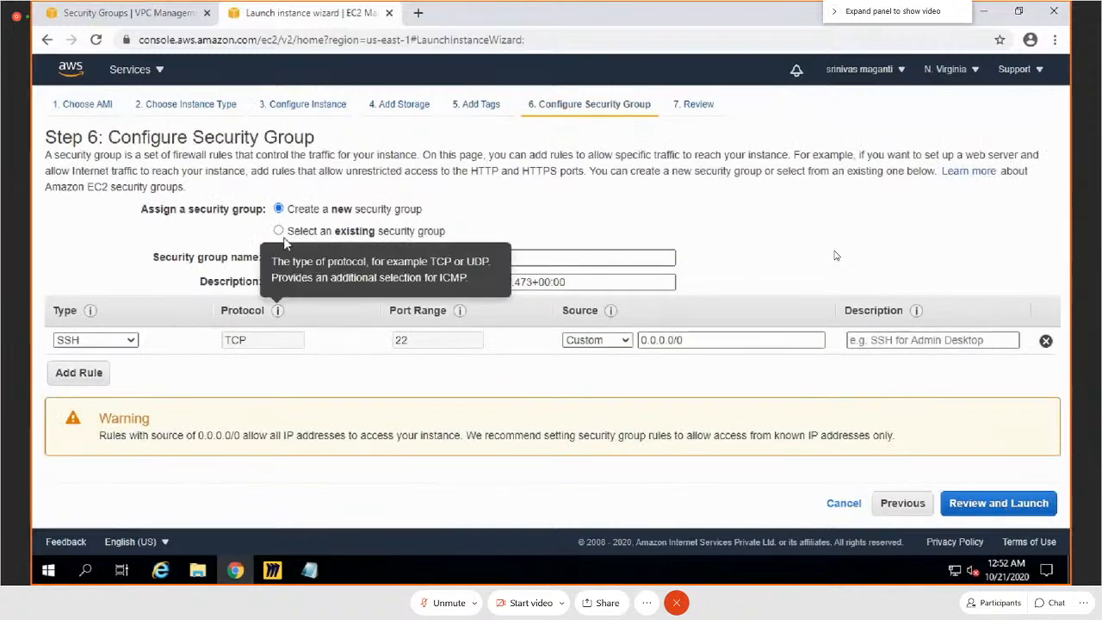
pyautogui.click(279, 232)
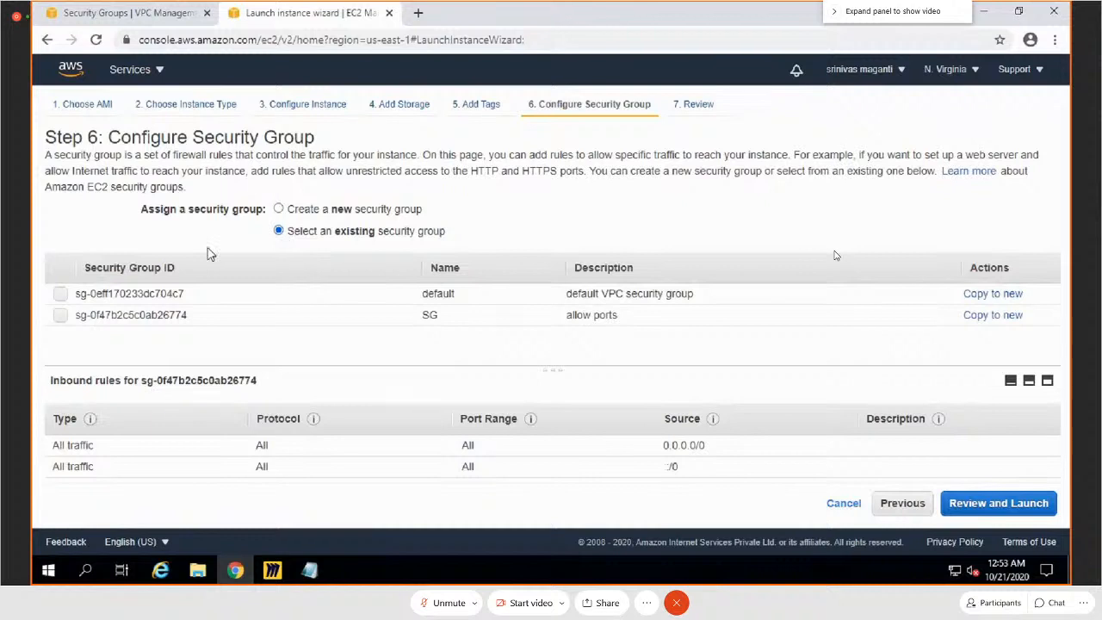
pyautogui.click(60, 315)
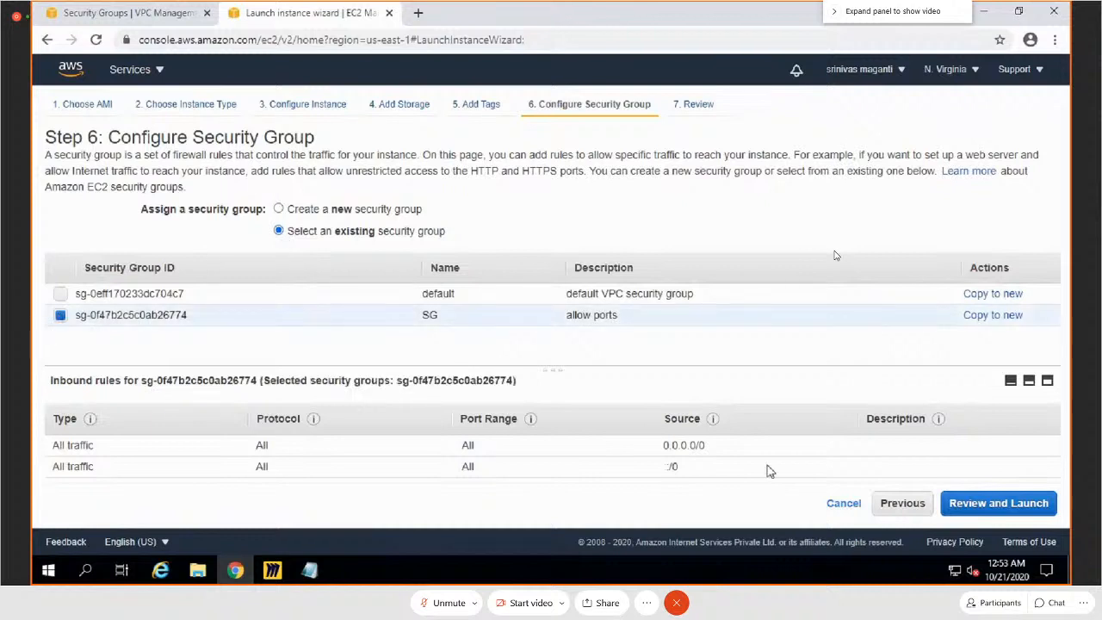
pyautogui.click(1023, 509)
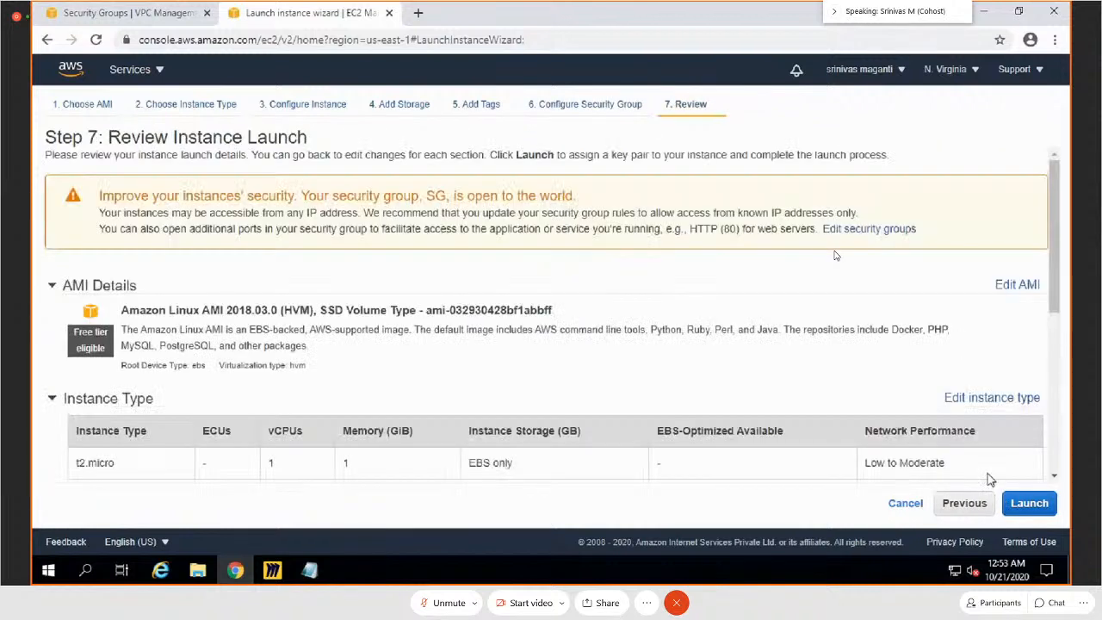
# Step: Launch the reviewed instance with the existing key pair awsaug20, acknowledging access to its private key file
pyautogui.click(1031, 513)
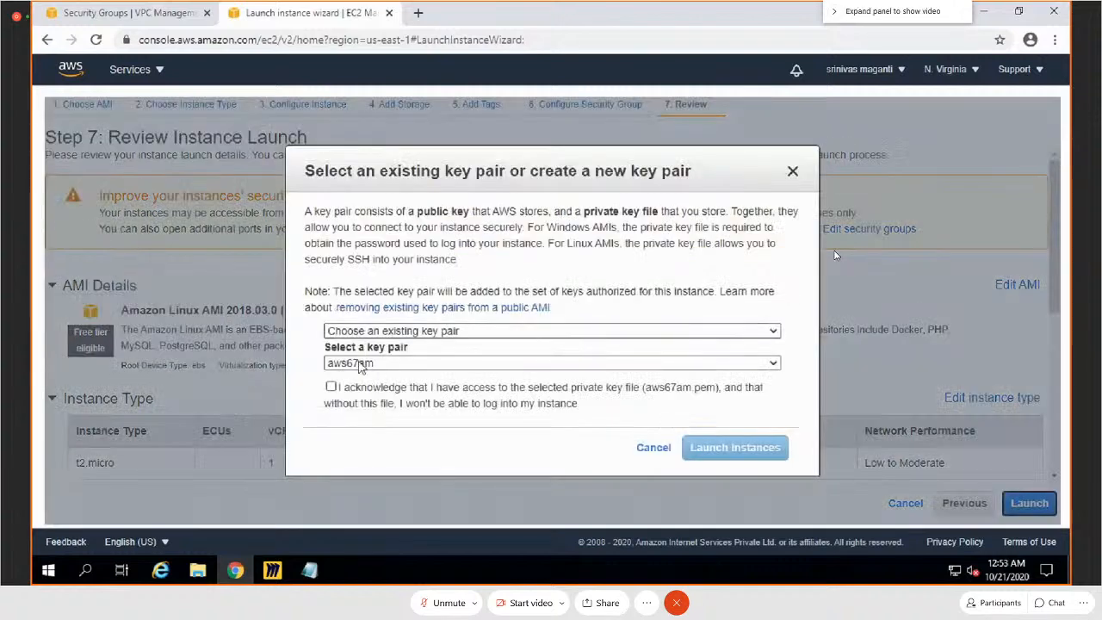
pyautogui.click(362, 362)
pyautogui.click(358, 388)
pyautogui.click(331, 387)
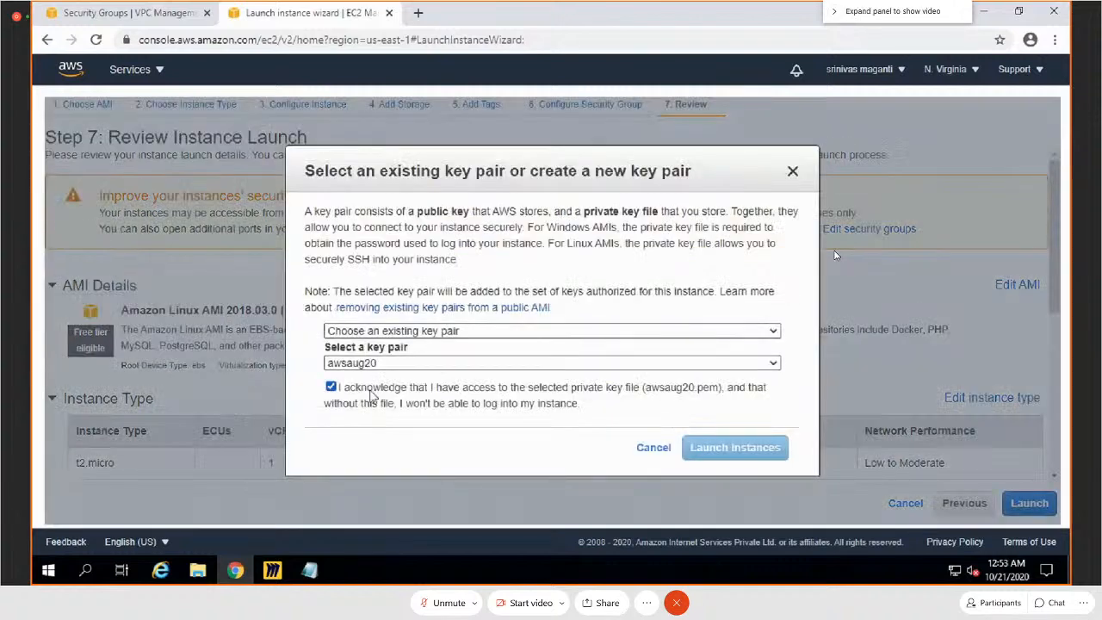
pyautogui.click(732, 449)
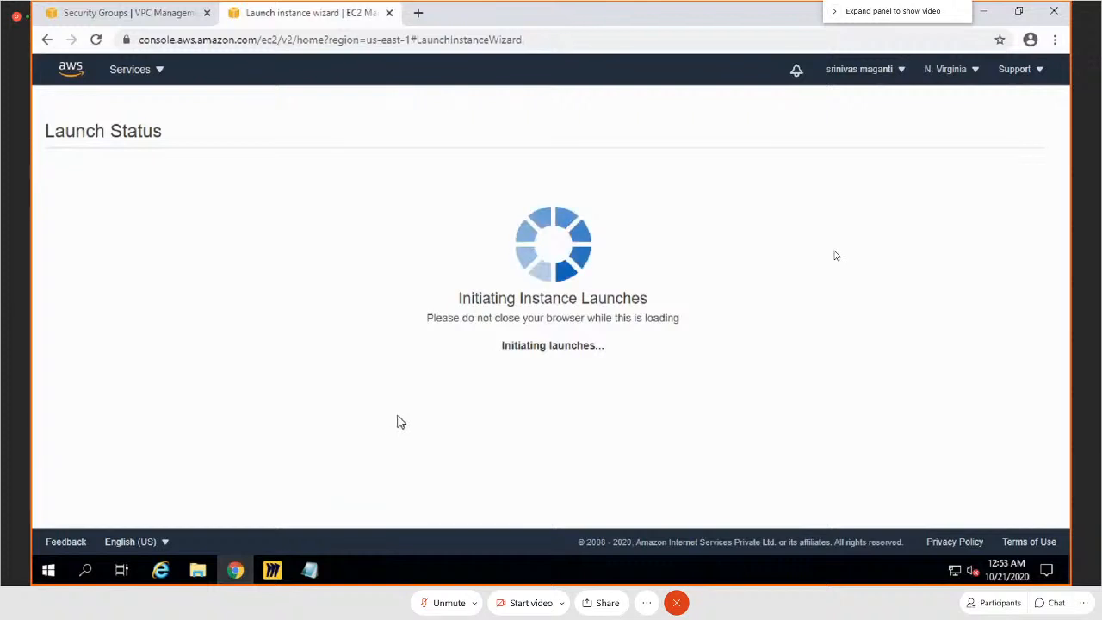
# Step: Go to the instances list and start another launch from Amazon Linux AMI 2018.03.0 with the t2.micro type, proceeding to the instance details
pyautogui.scroll(-3, 602, 426)
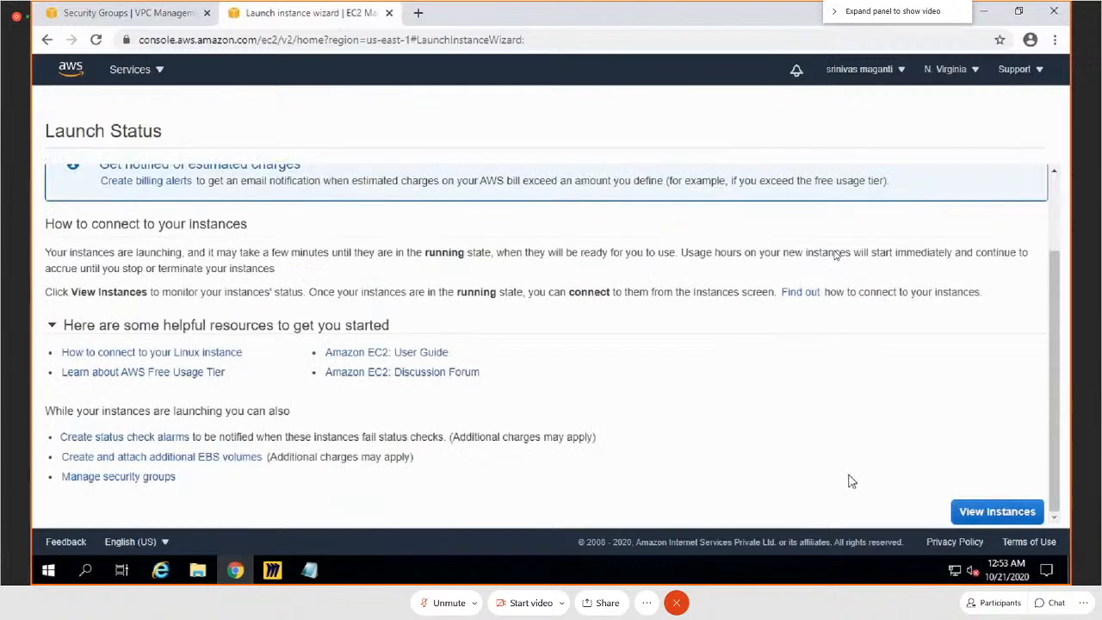
pyautogui.click(997, 511)
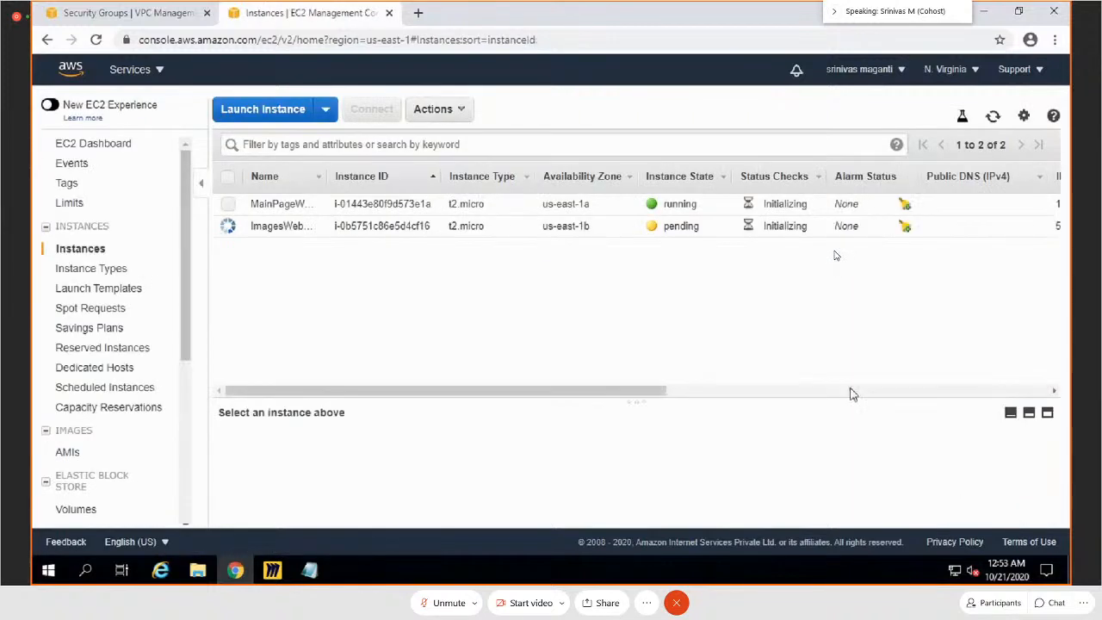
pyautogui.click(256, 117)
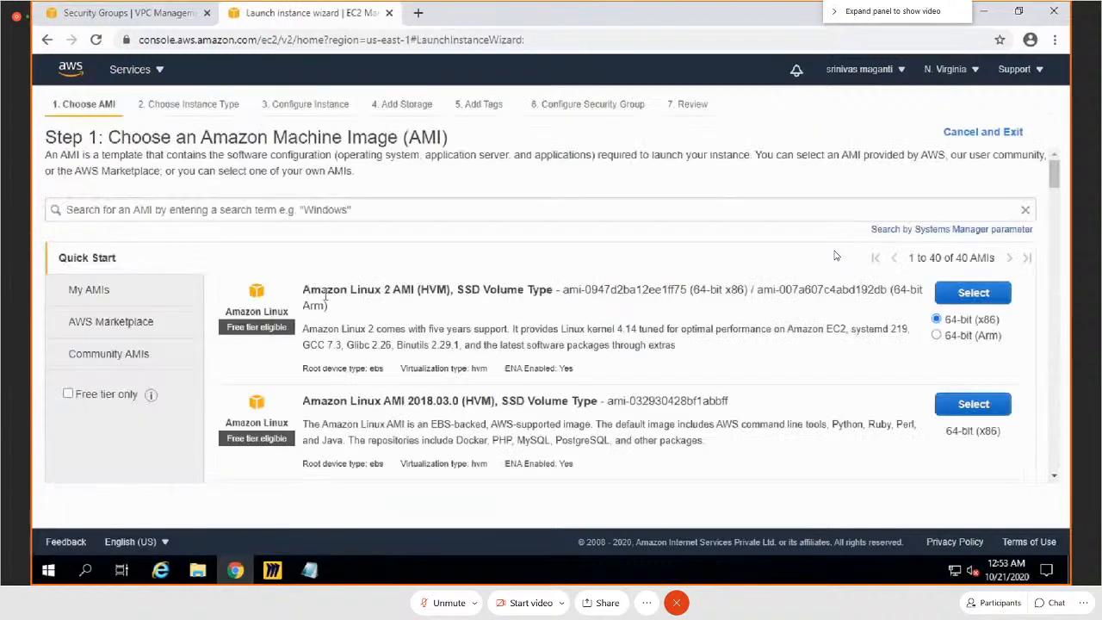
pyautogui.click(964, 410)
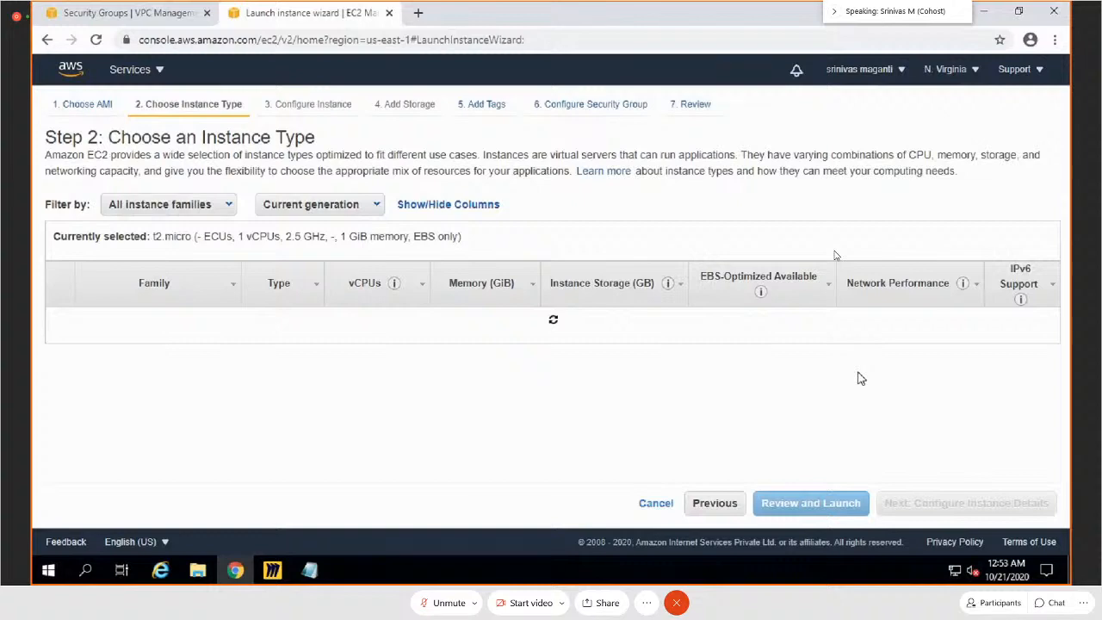
pyautogui.click(988, 514)
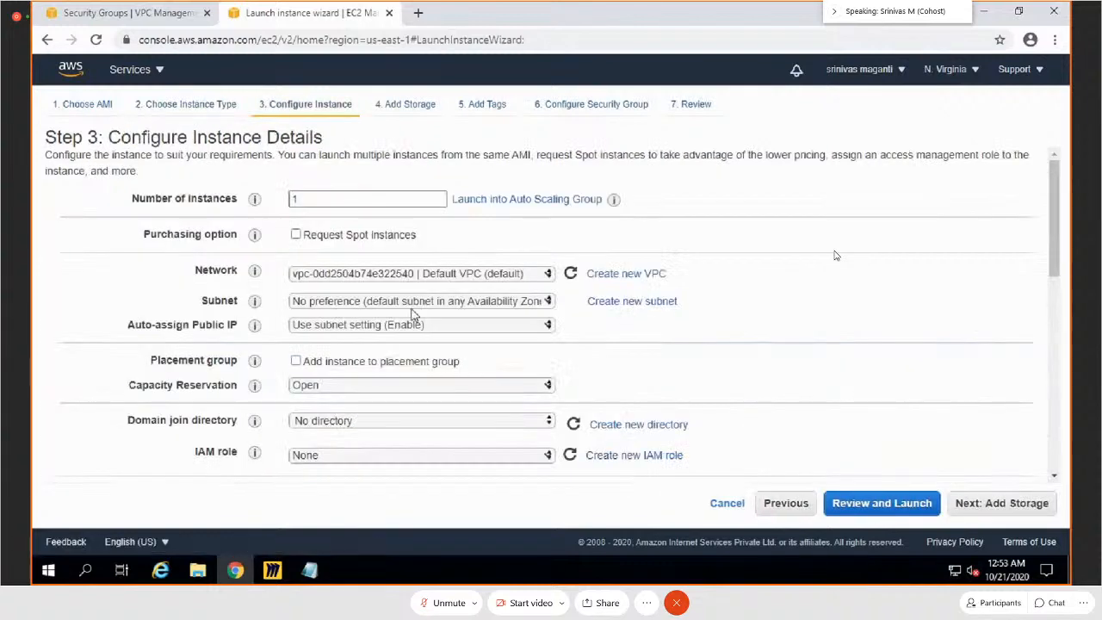
# Step: Place the instance in the AALBVPC network on subnet WEBS3 and enable auto-assignment of a public IP
pyautogui.click(414, 274)
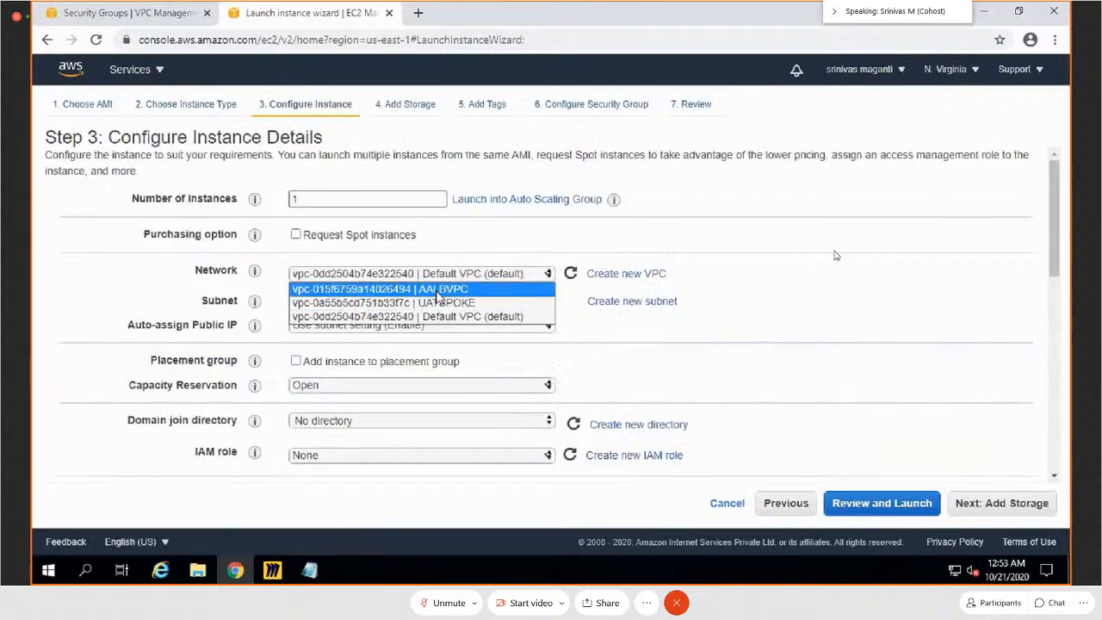
pyautogui.click(404, 289)
pyautogui.click(465, 301)
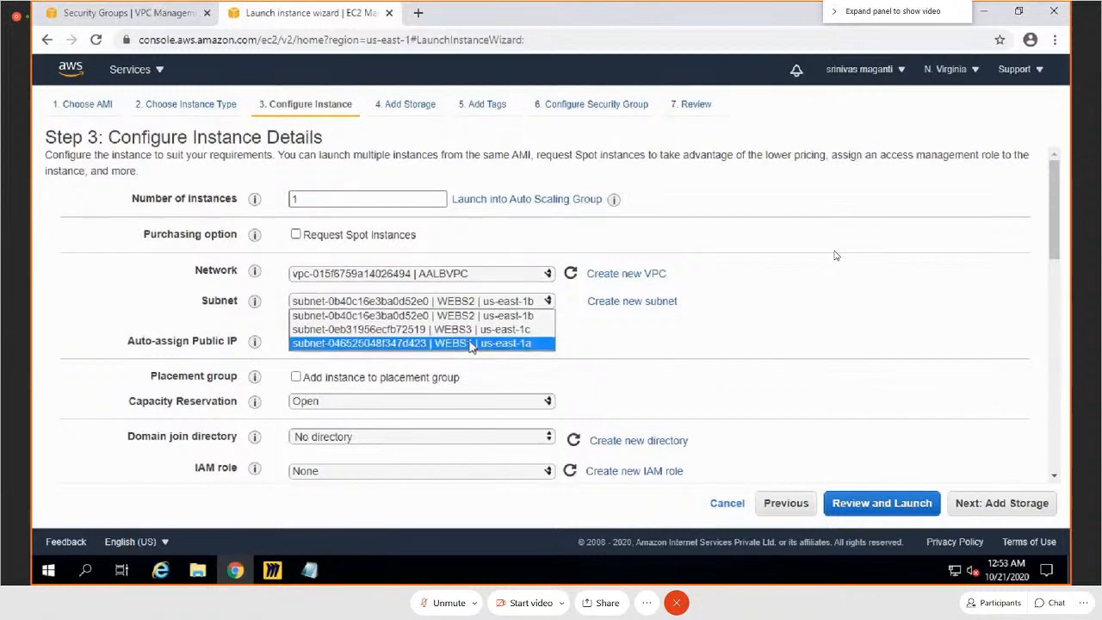
pyautogui.click(464, 330)
pyautogui.click(456, 342)
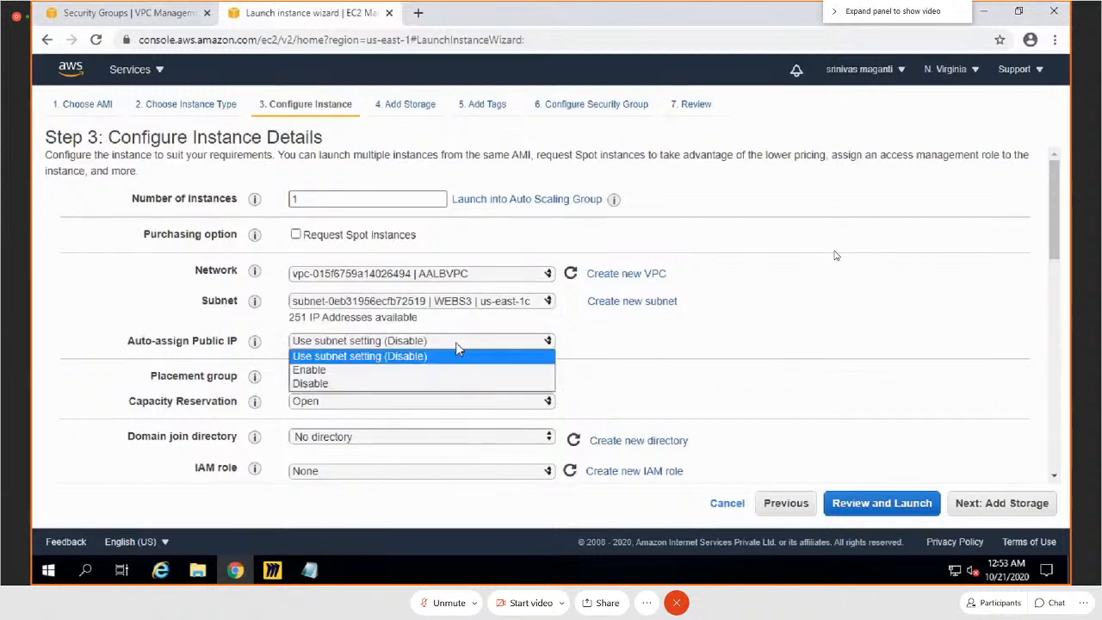
pyautogui.click(368, 370)
# Step: Set the primary IP of network interface eth0 to 10.10.3.10
pyautogui.scroll(-10, 720, 340)
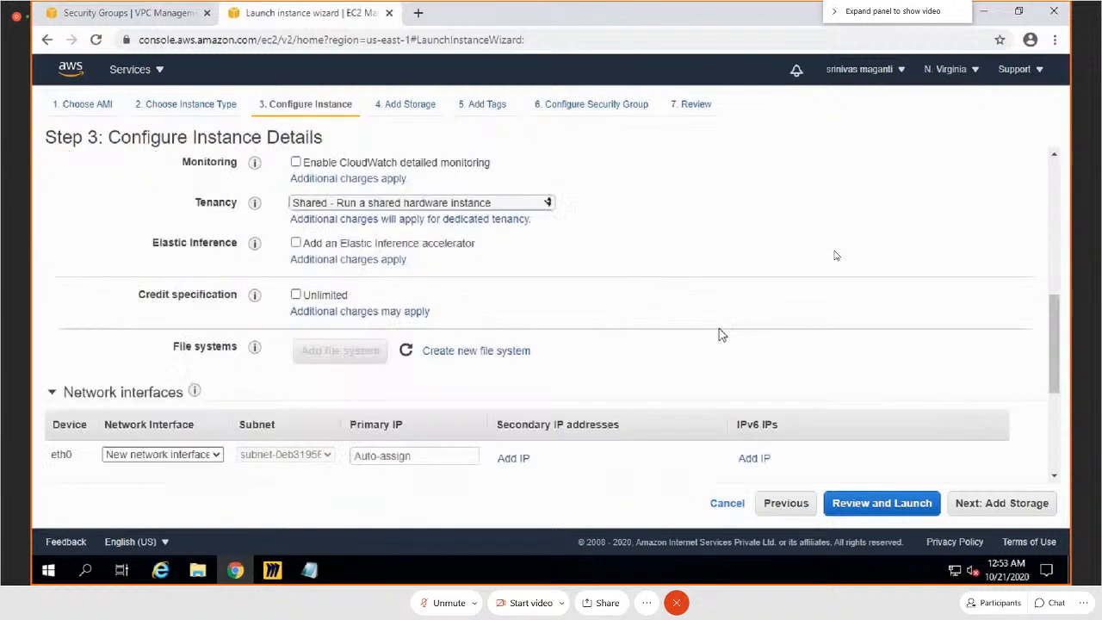
pyautogui.click(411, 227)
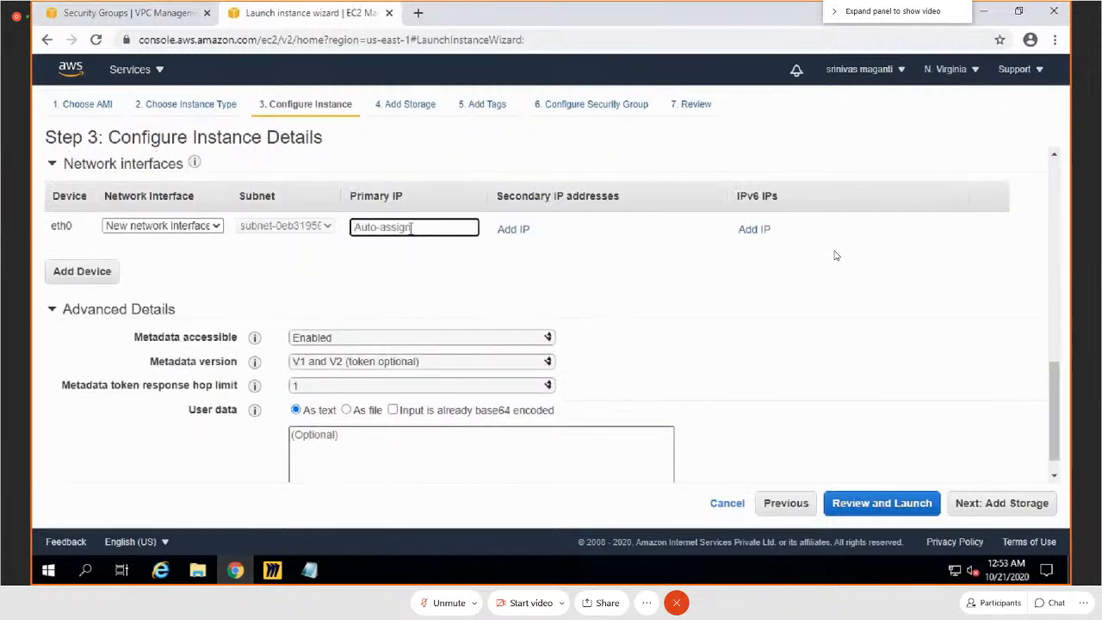
pyautogui.write('10.10.3.10')
pyautogui.press('Tab')
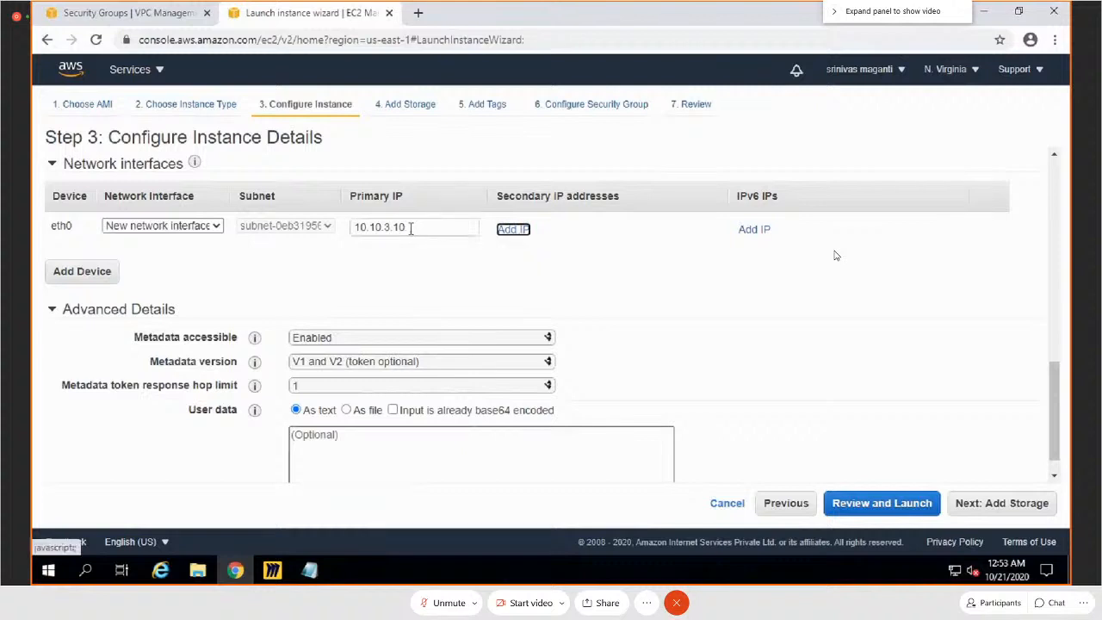
# Step: Paste the bash user data script that runs yum update, installs nginx and starts its service, and proceed to storage
pyautogui.scroll(-1, 437, 410)
pyautogui.click(409, 419)
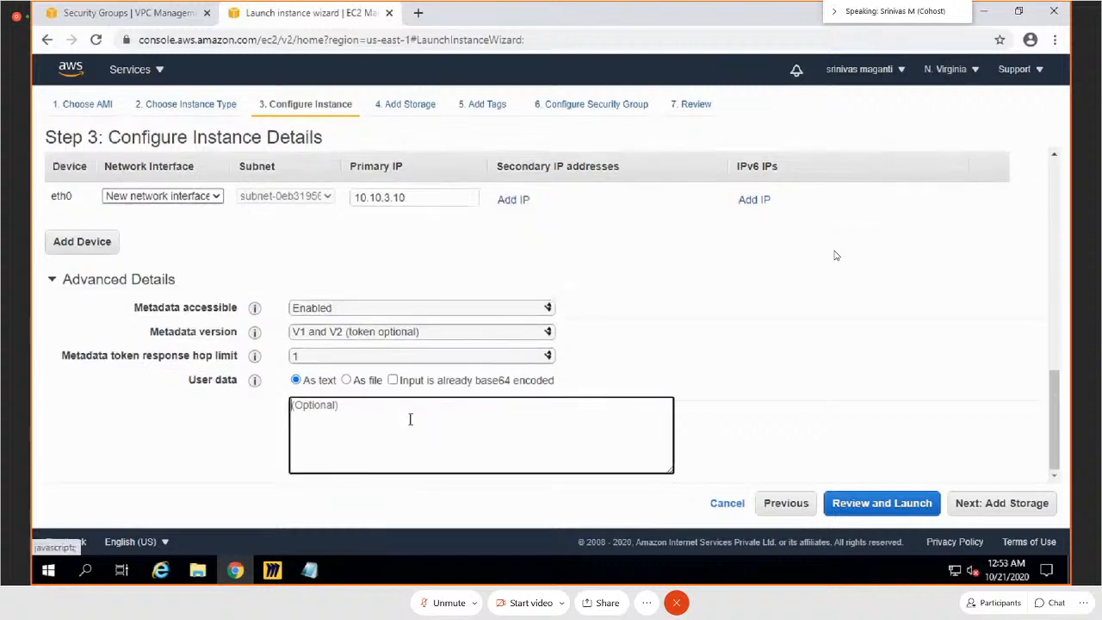
pyautogui.write('#!bin/bash sudo yum update -y sudo yum install nginx -y sudo service nginx start')
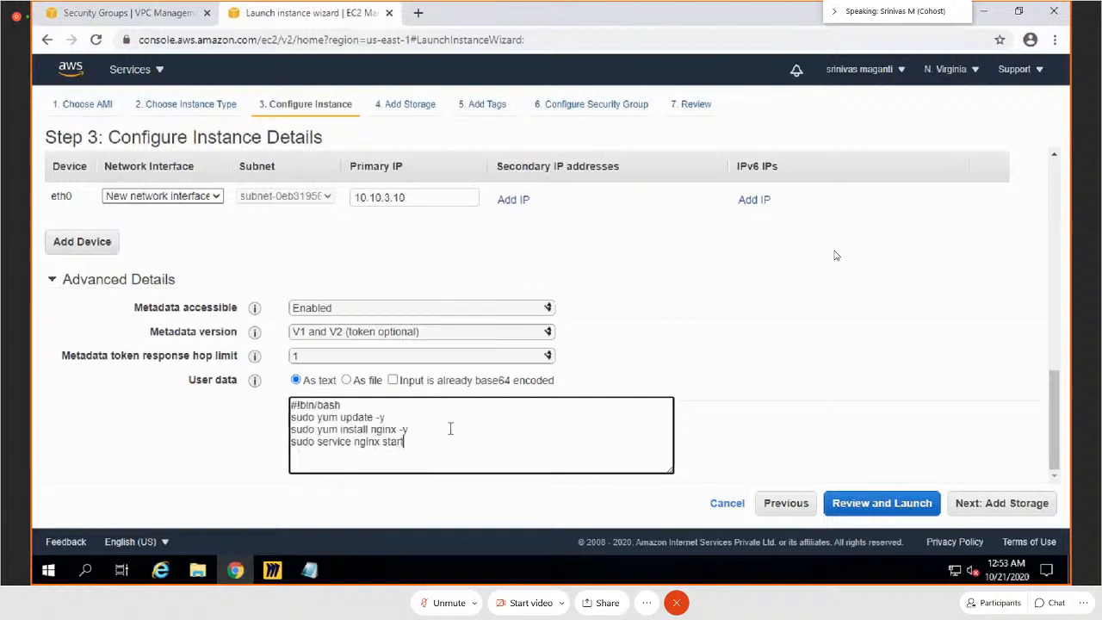
pyautogui.click(1044, 515)
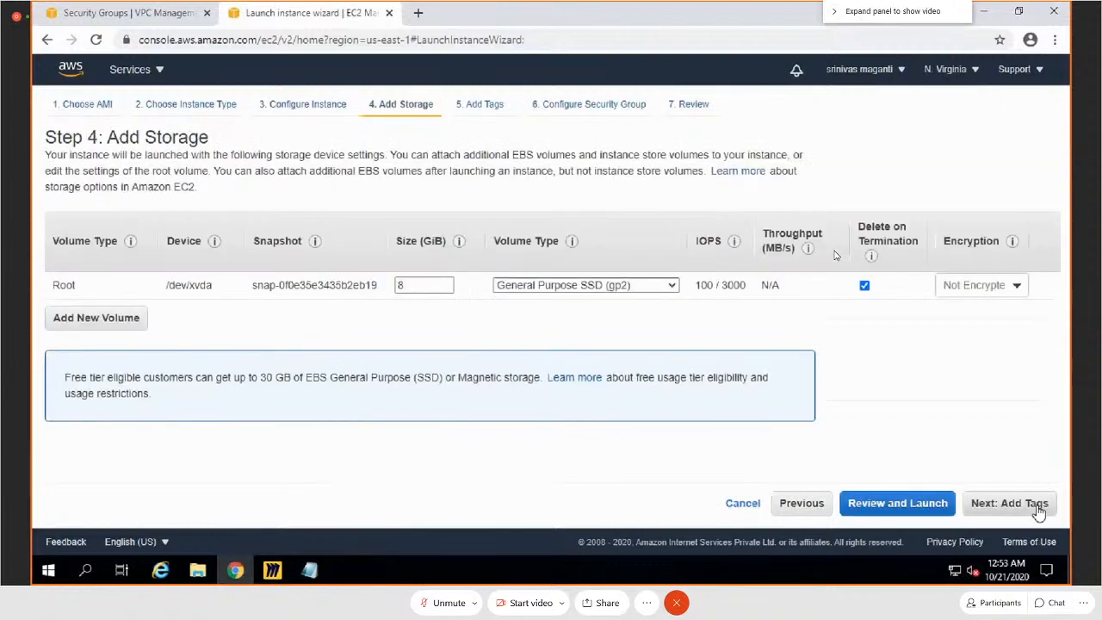
# Step: Tag the instance with key Name and value VideosWebServer1, and proceed to the security group configuration
pyautogui.click(1039, 512)
pyautogui.click(71, 344)
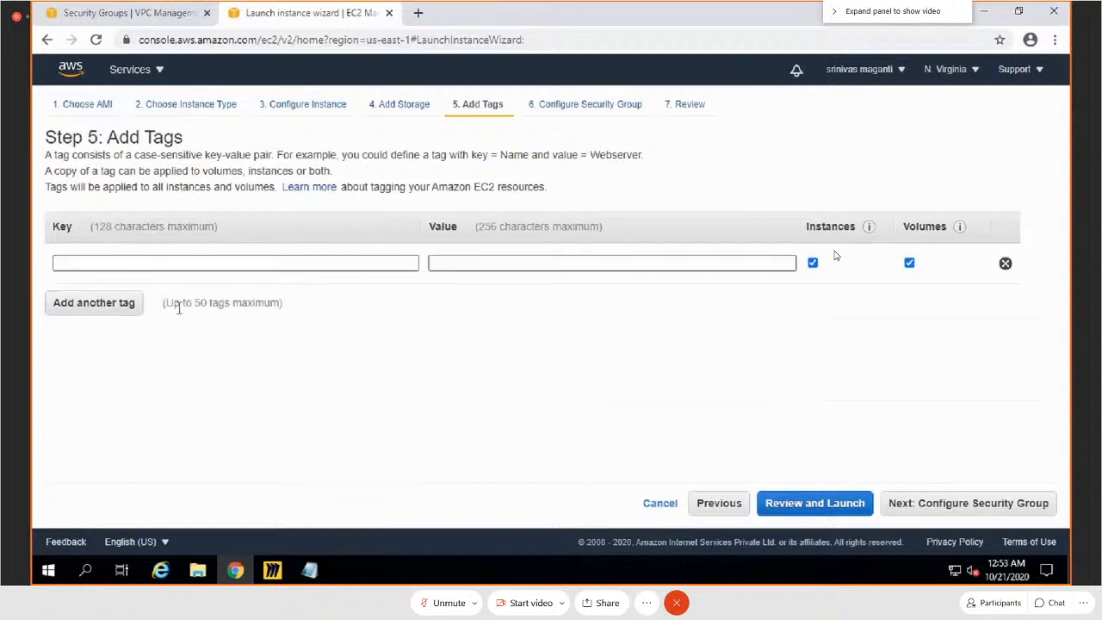
pyautogui.click(186, 266)
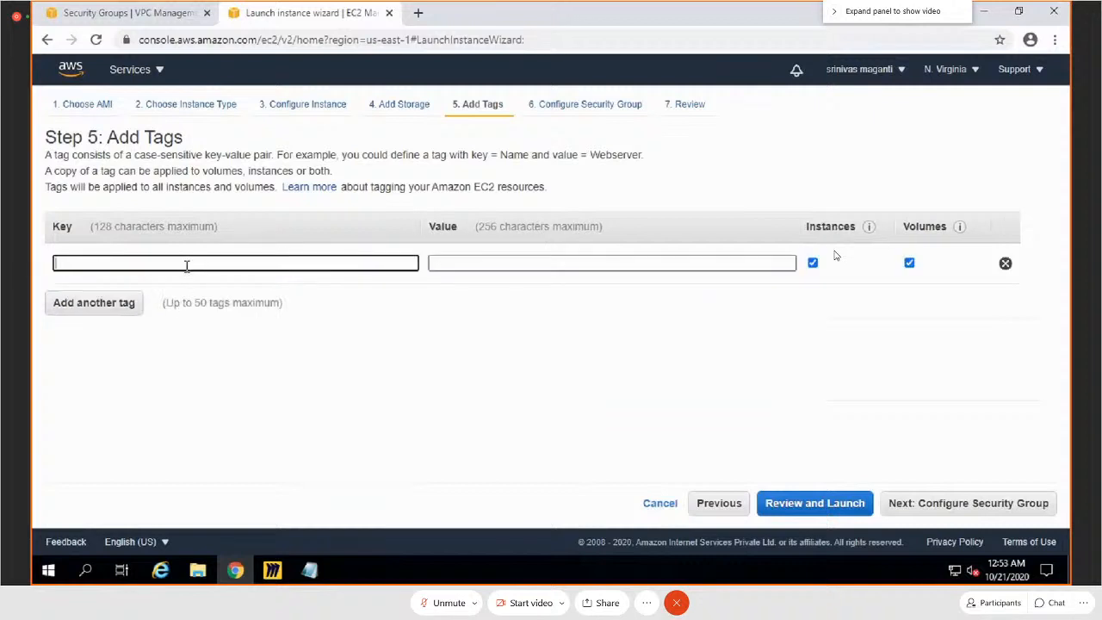
pyautogui.write('Name')
pyautogui.press('Tab')
pyautogui.write('Videos')
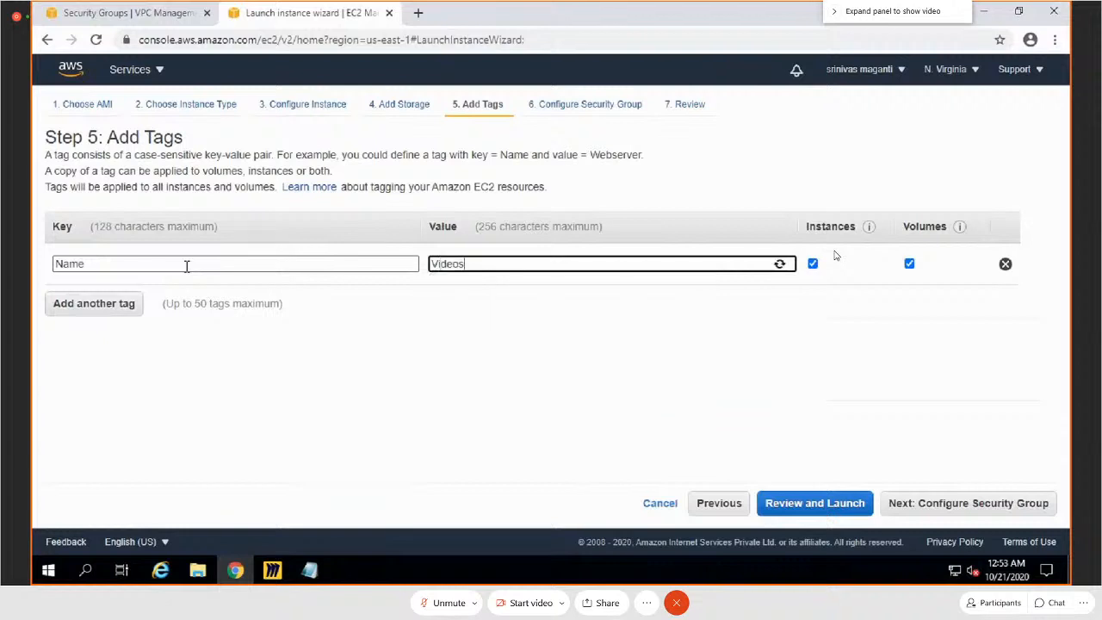
pyautogui.write('WebServe1')
pyautogui.press('Left')
pyautogui.write('r')
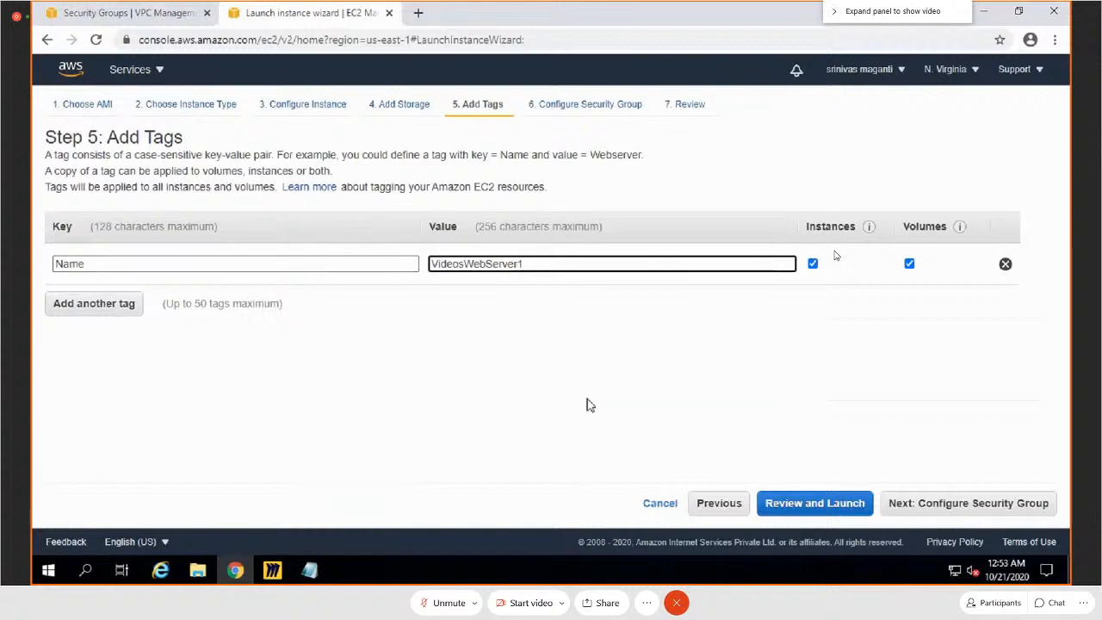
pyautogui.click(990, 507)
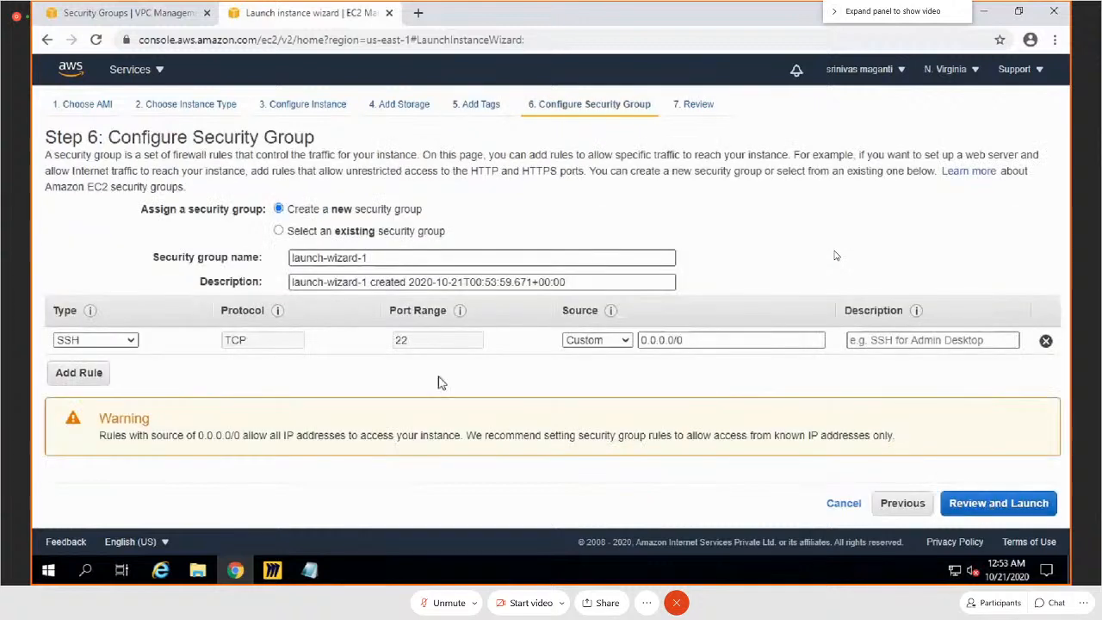
# Step: Assign the existing security group SG to the instance and proceed to the launch review
pyautogui.click(280, 231)
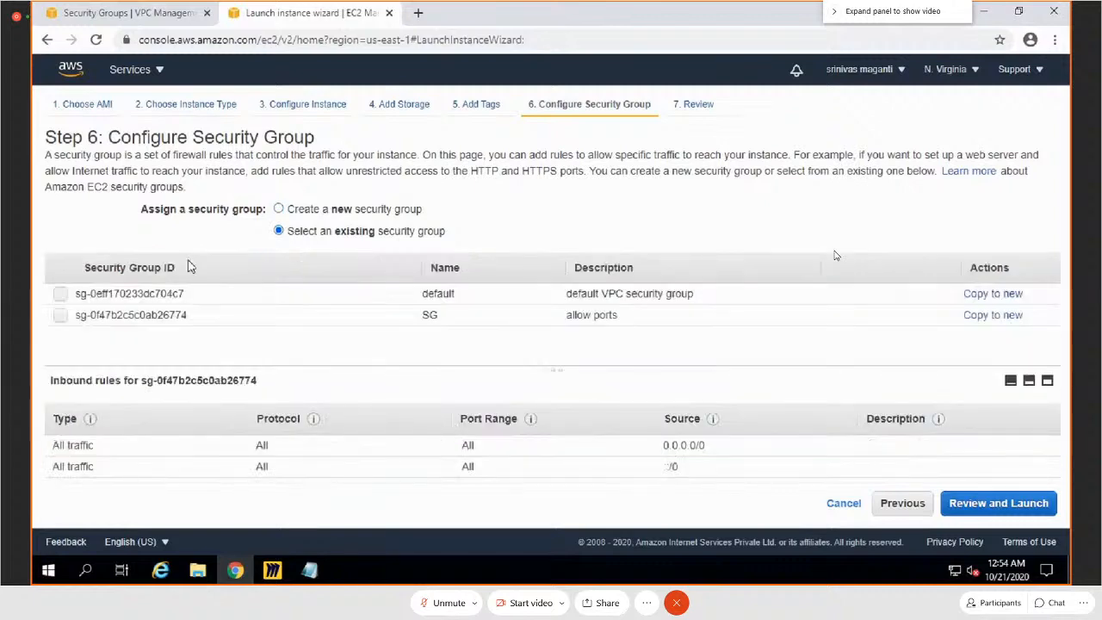
pyautogui.click(60, 315)
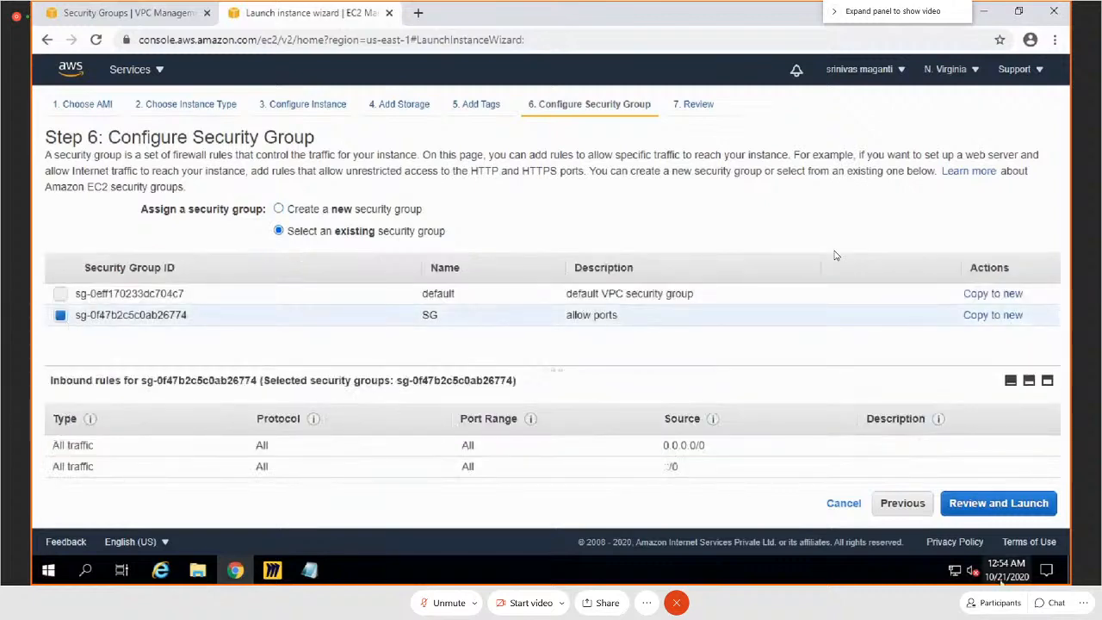
pyautogui.click(1015, 508)
# Step: Launch the instance with the existing key pair awsaug20, acknowledging private key access, and go to the instances list
pyautogui.click(1026, 503)
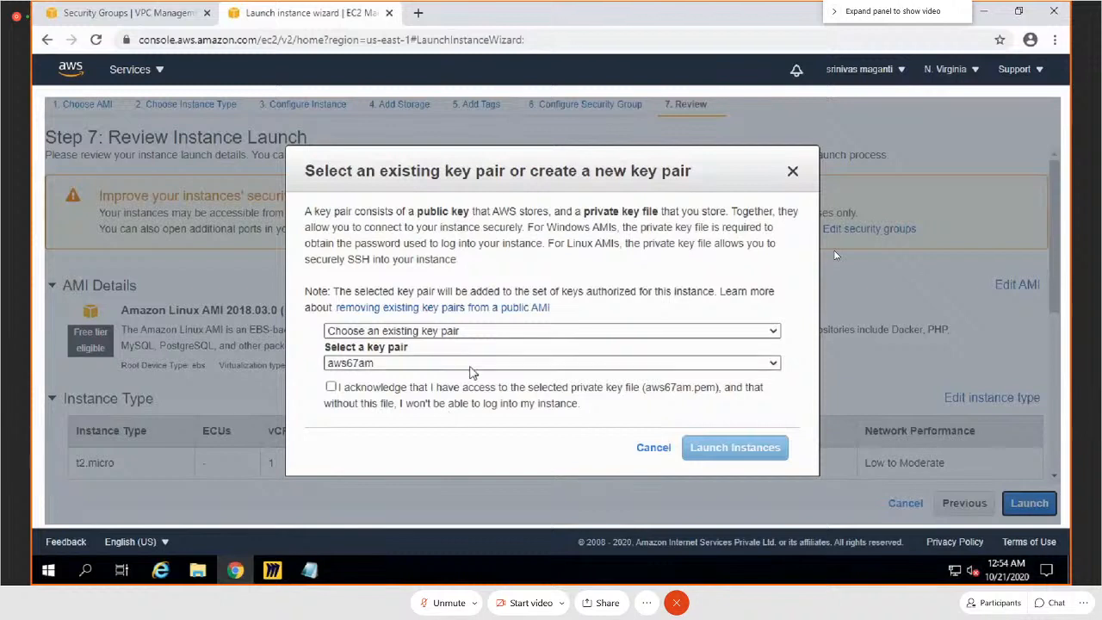
pyautogui.click(472, 369)
pyautogui.click(353, 388)
pyautogui.click(331, 387)
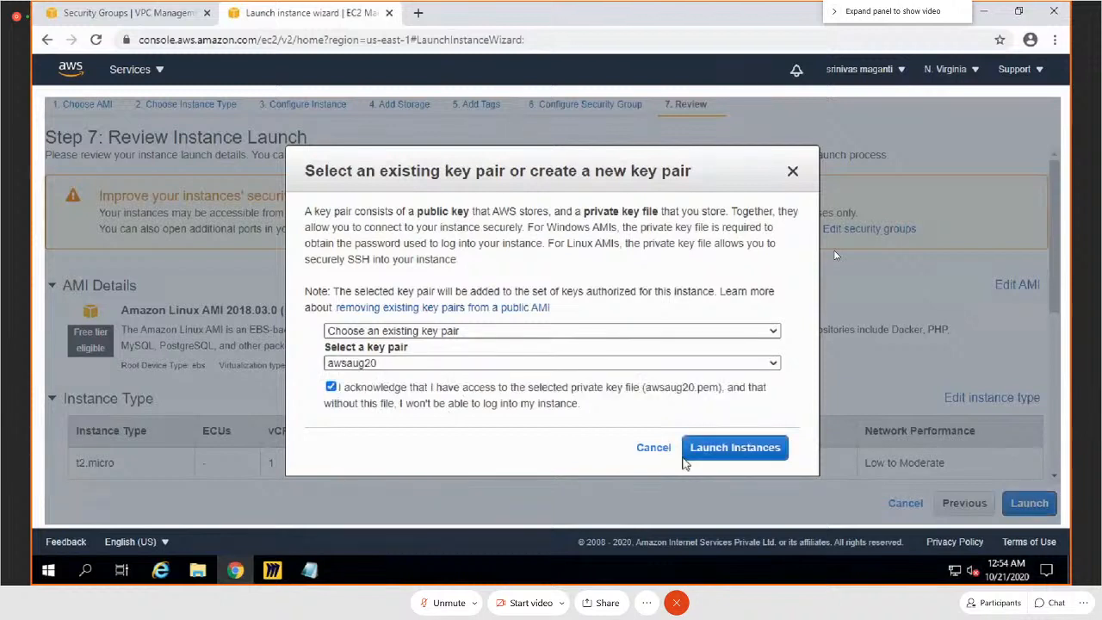
pyautogui.click(720, 456)
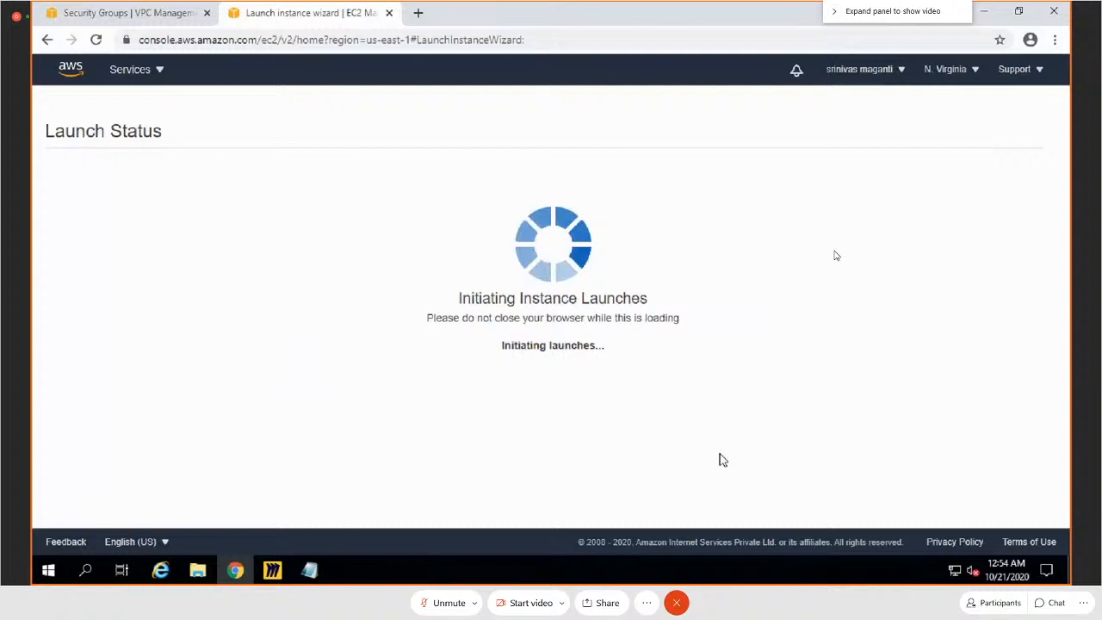
pyautogui.scroll(-3, 774, 457)
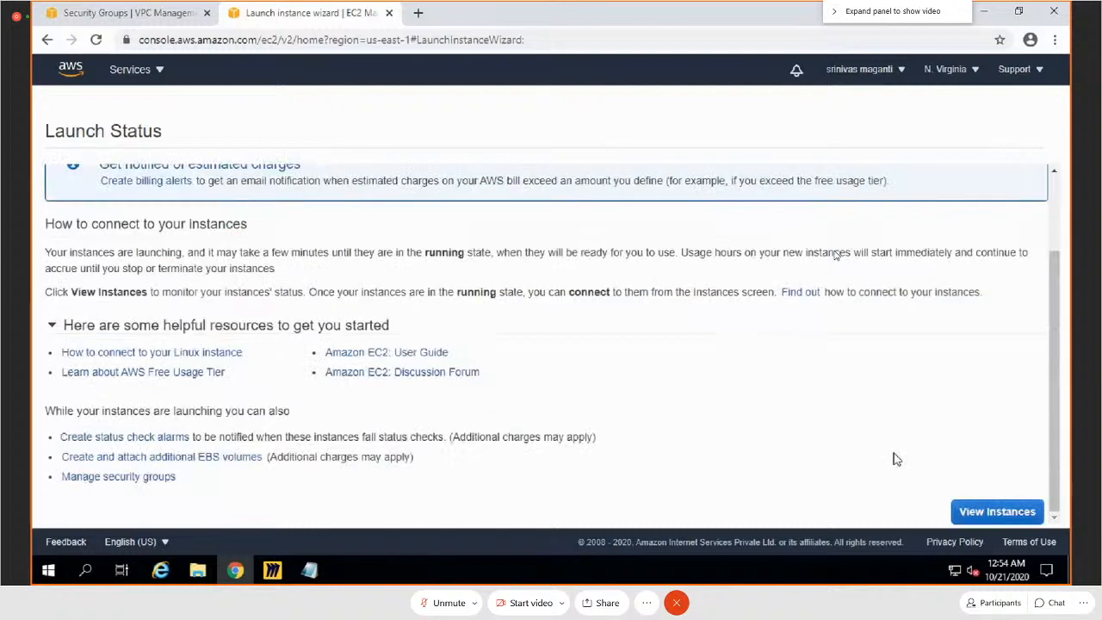
pyautogui.click(981, 513)
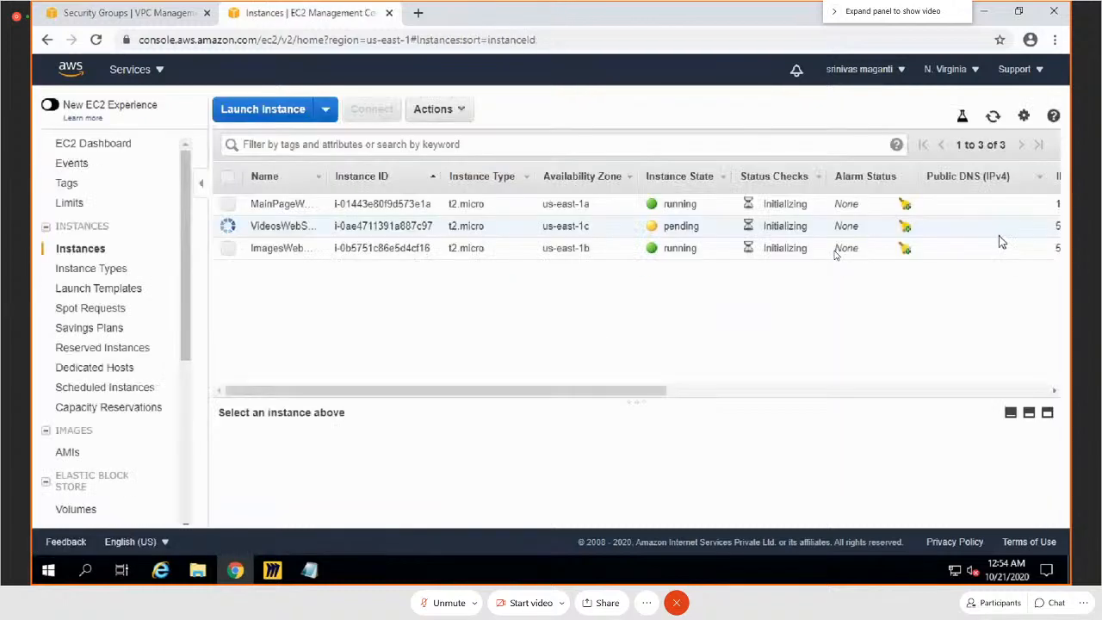
# Step: Minimise the open windows to reach the desktop and start PuTTY from the JumpServer folder
pyautogui.click(990, 13)
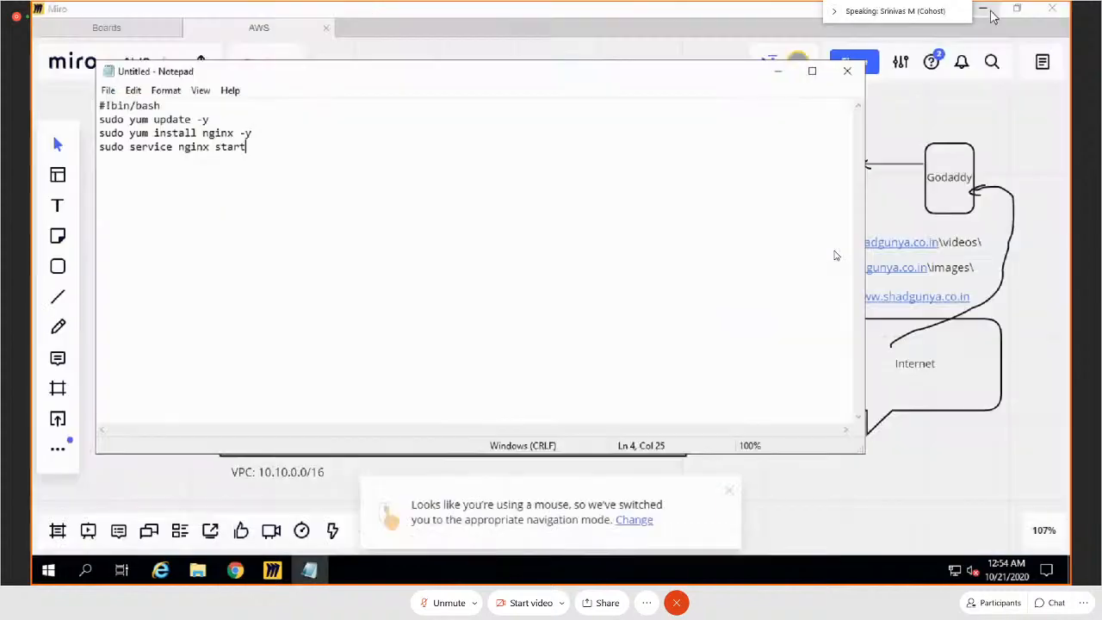
pyautogui.click(779, 72)
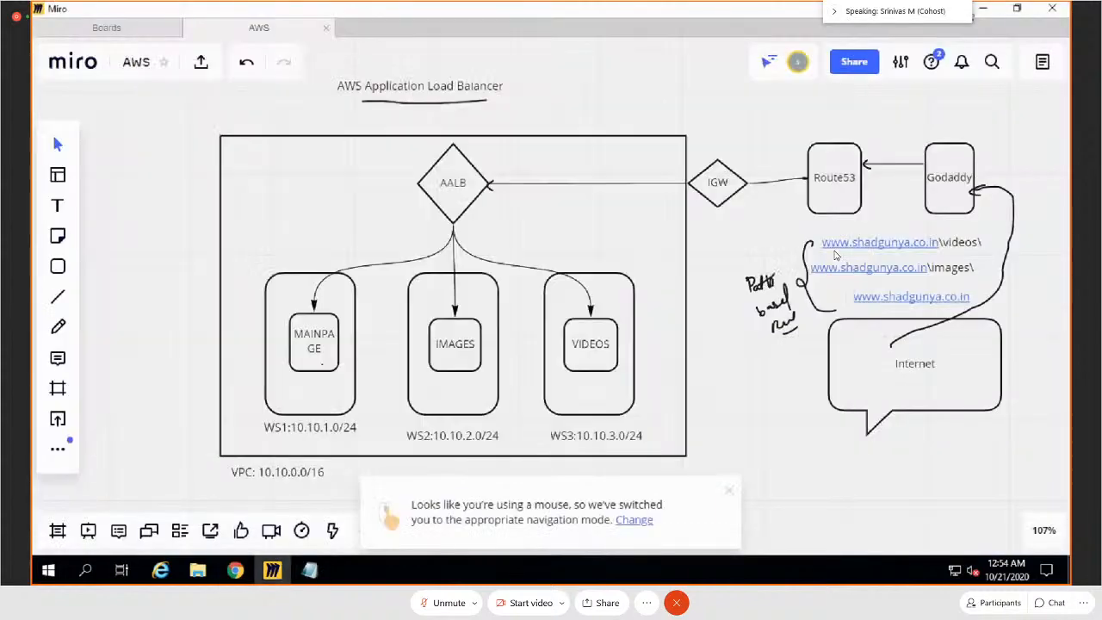
pyautogui.click(982, 10)
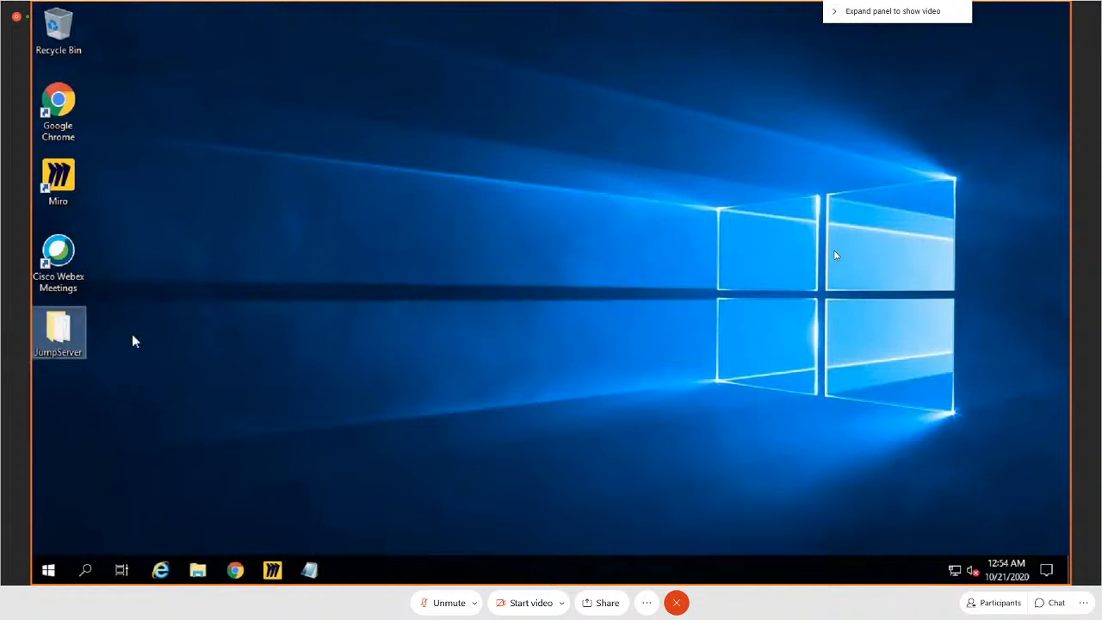
pyautogui.doubleClick(59, 332)
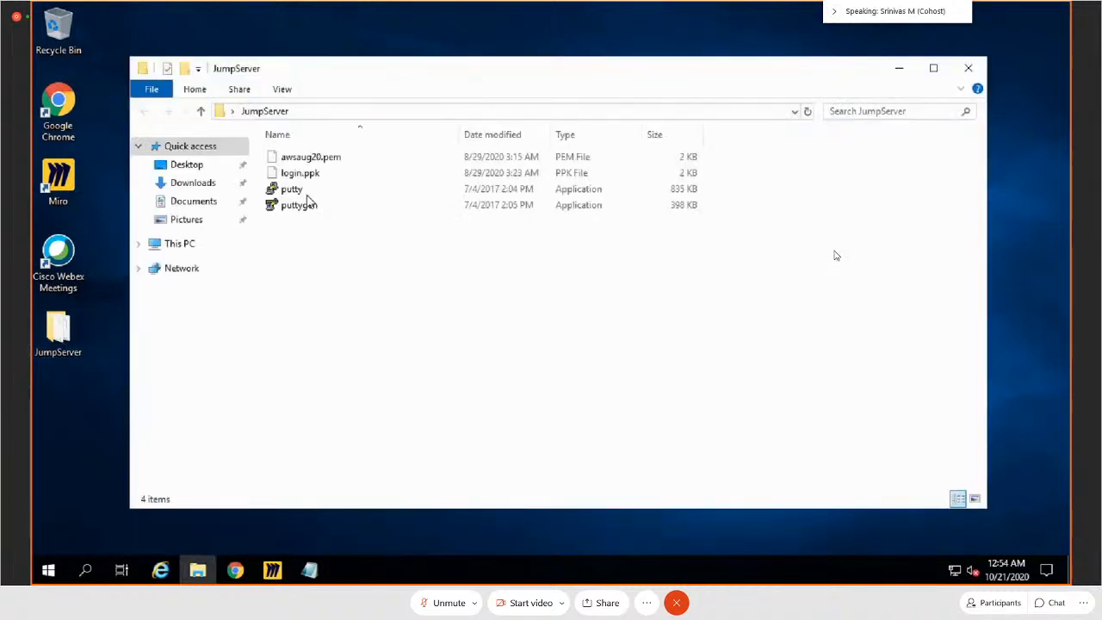
pyautogui.click(291, 190)
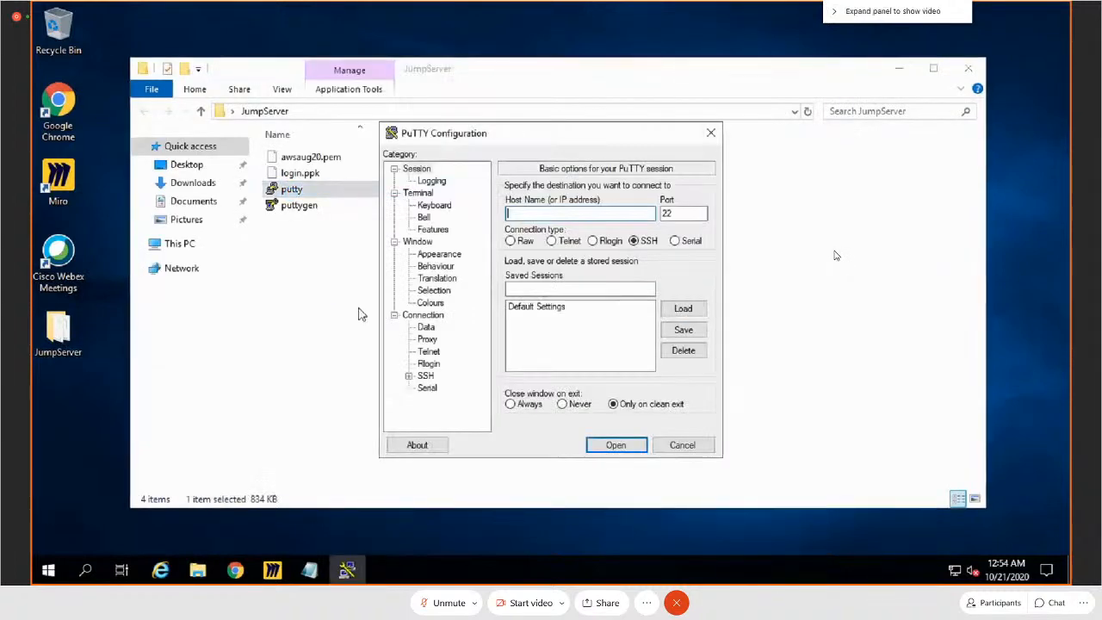
pyautogui.click(911, 76)
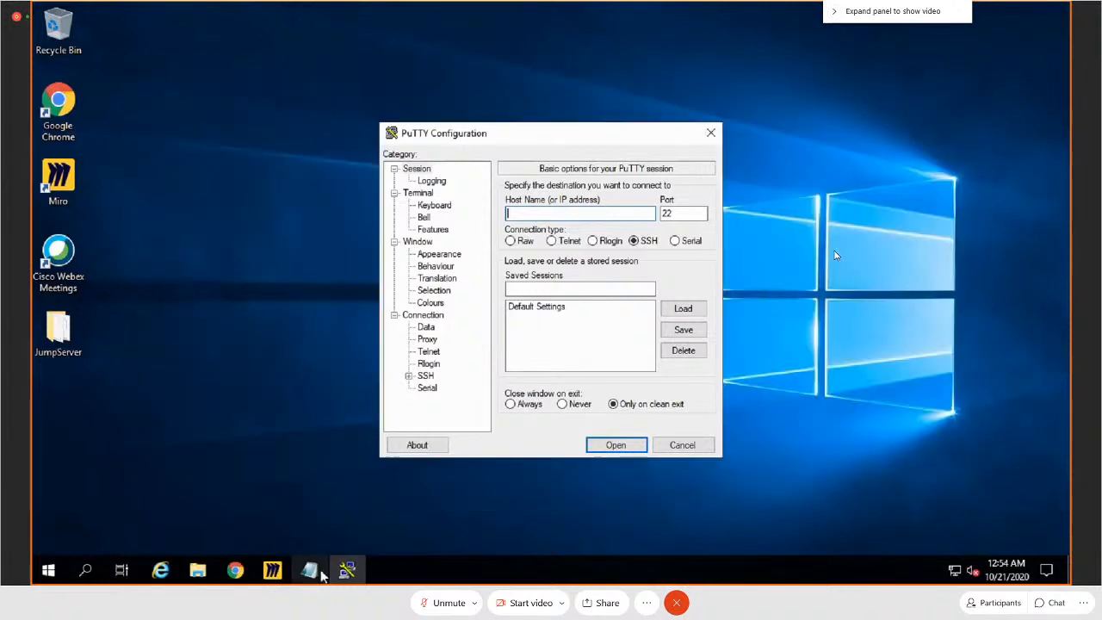
# Step: Switch back to Chrome and copy the IPv4 public IP of the MainPageWebServer1 instance
pyautogui.click(234, 578)
pyautogui.click(268, 204)
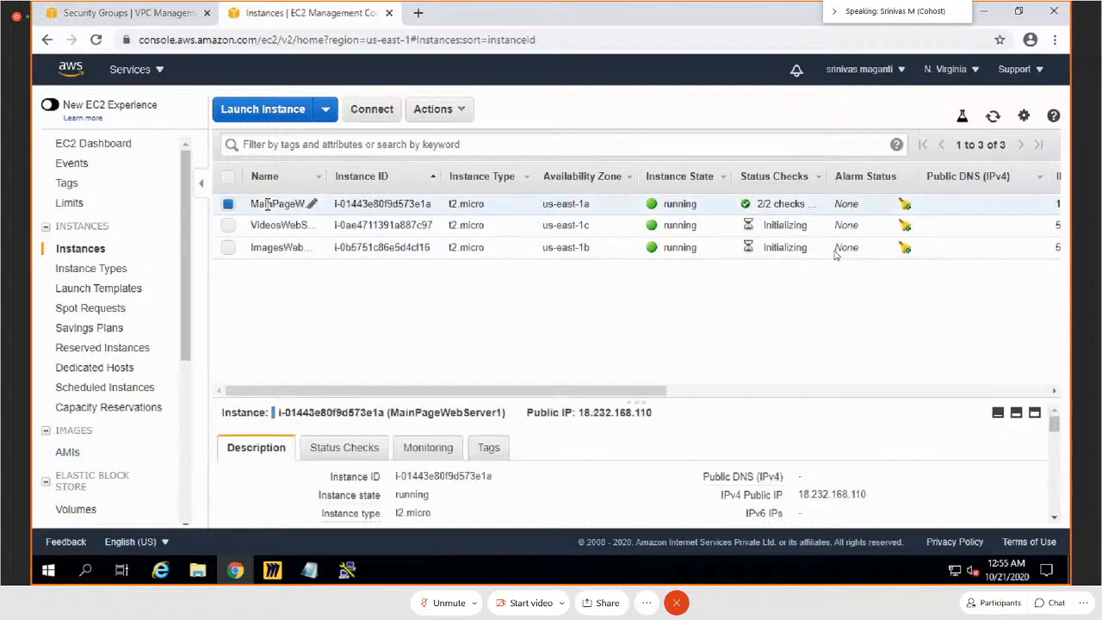
pyautogui.moveTo(622, 398); pyautogui.dragTo(620, 273)
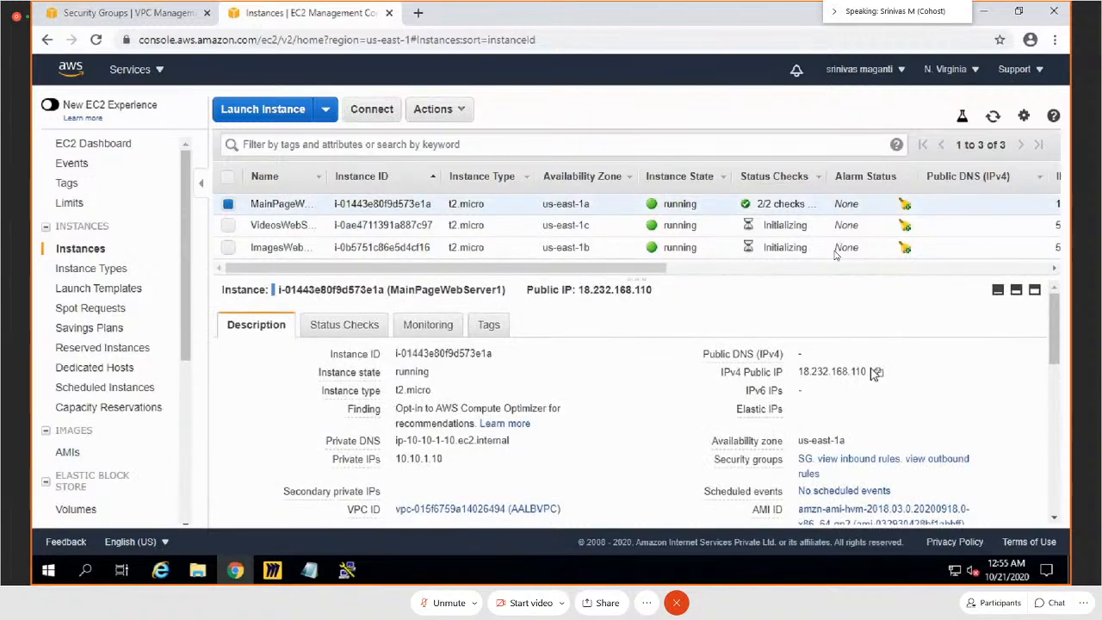
pyautogui.click(876, 372)
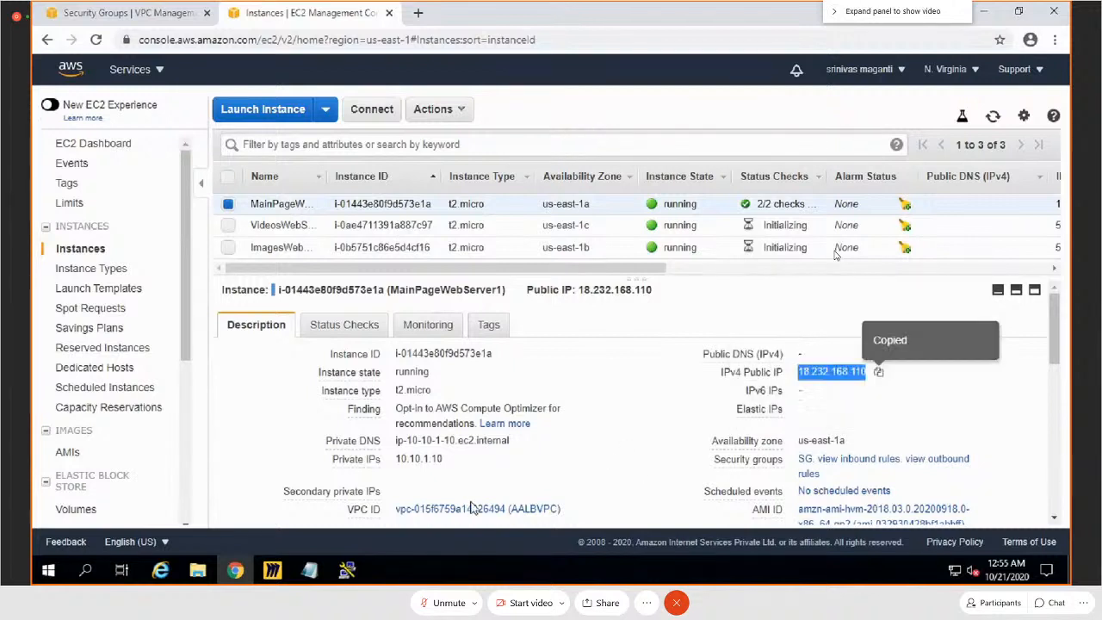
pyautogui.click(346, 570)
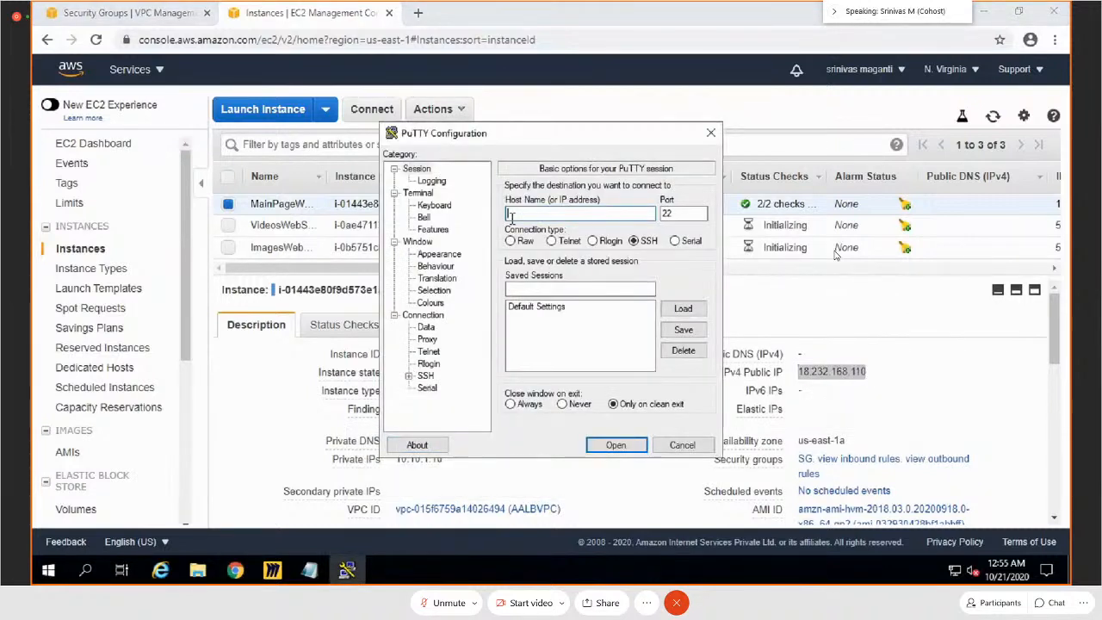
pyautogui.write('ec2-user@')
pyautogui.hotkey('ctrl', 'v')
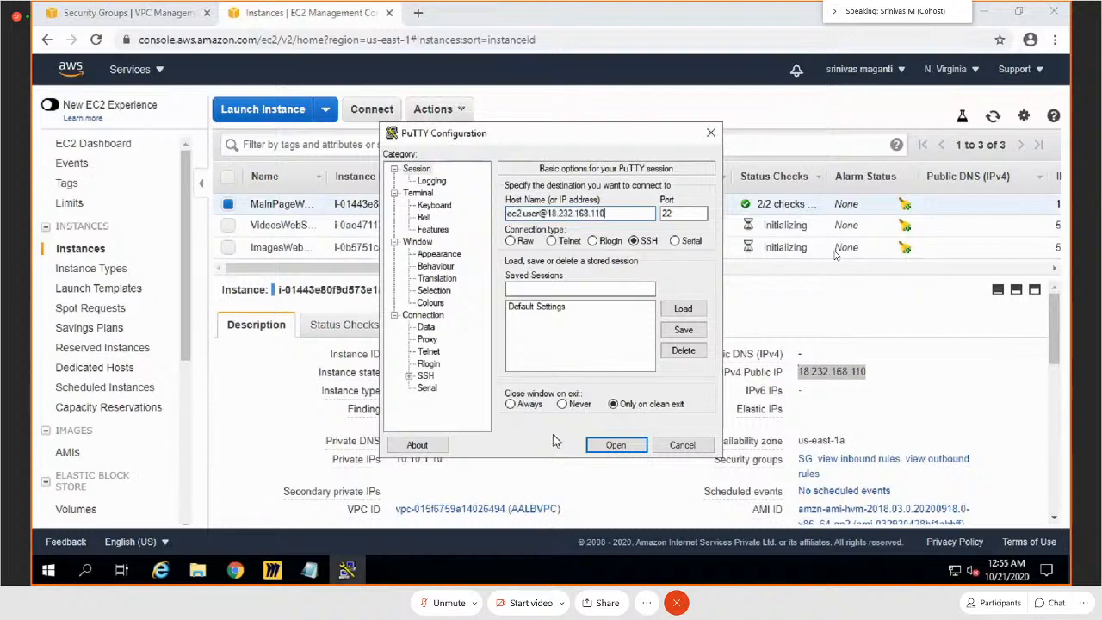
# Step: Set login.ppk from the JumpServer folder as the private key file for SSH authentication
pyautogui.click(408, 375)
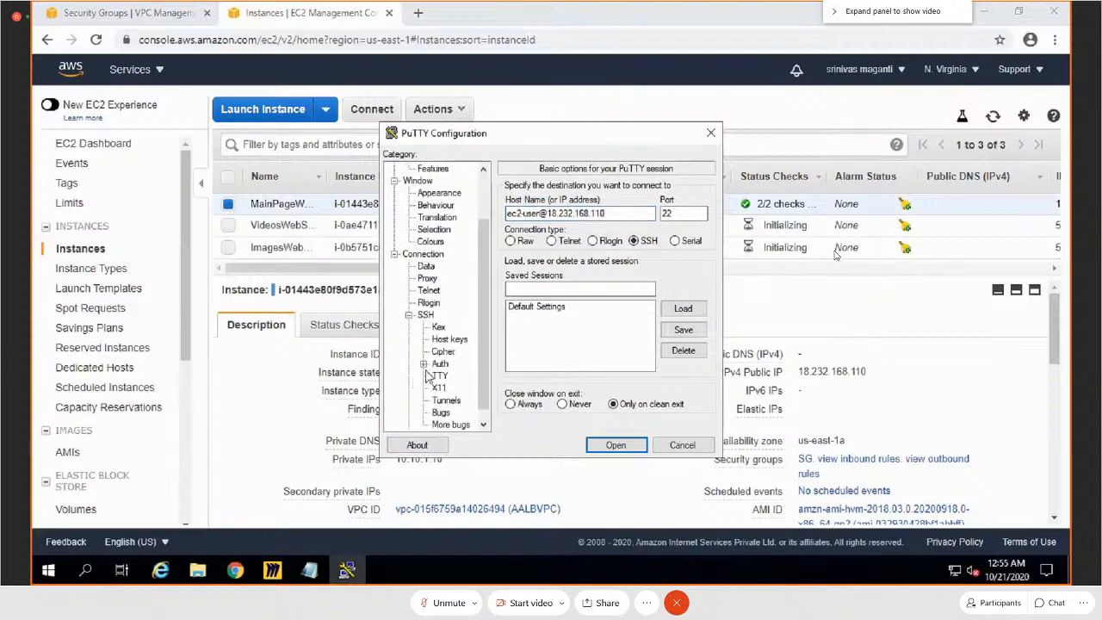
pyautogui.click(439, 363)
pyautogui.click(680, 341)
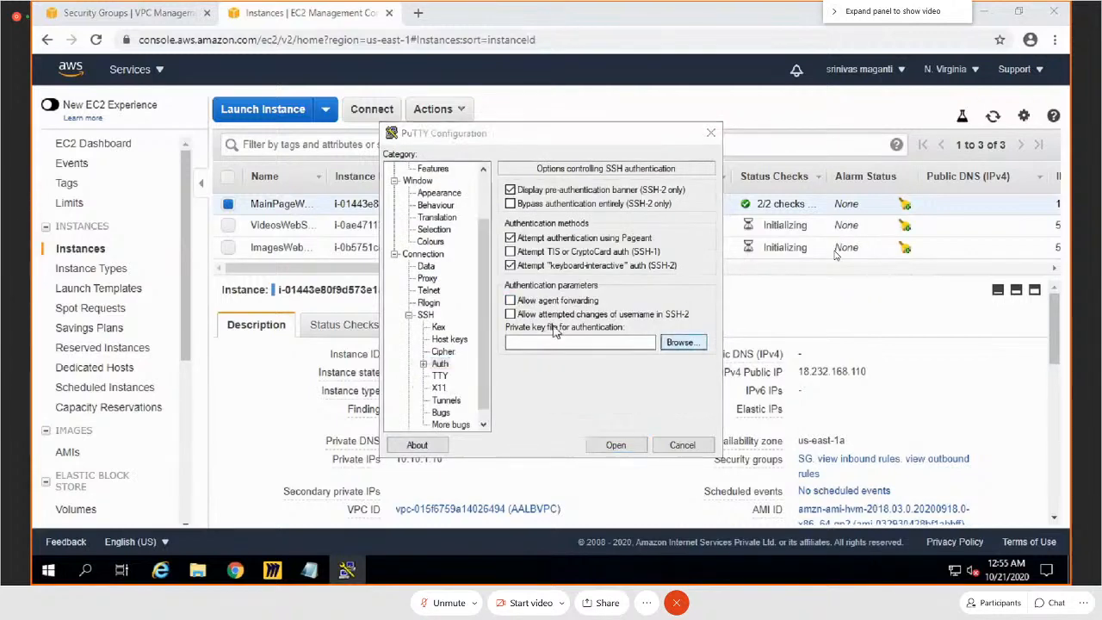
pyautogui.doubleClick(561, 252)
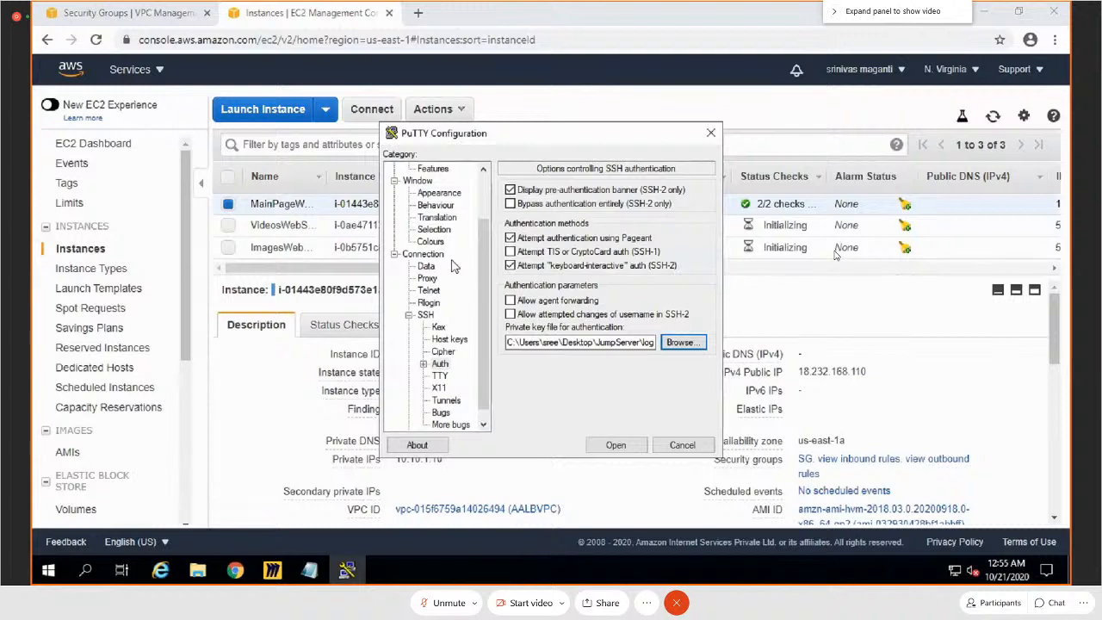
# Step: Set the terminal font size to 14 and open the SSH session, trusting the server's host key
pyautogui.click(439, 193)
pyautogui.click(667, 278)
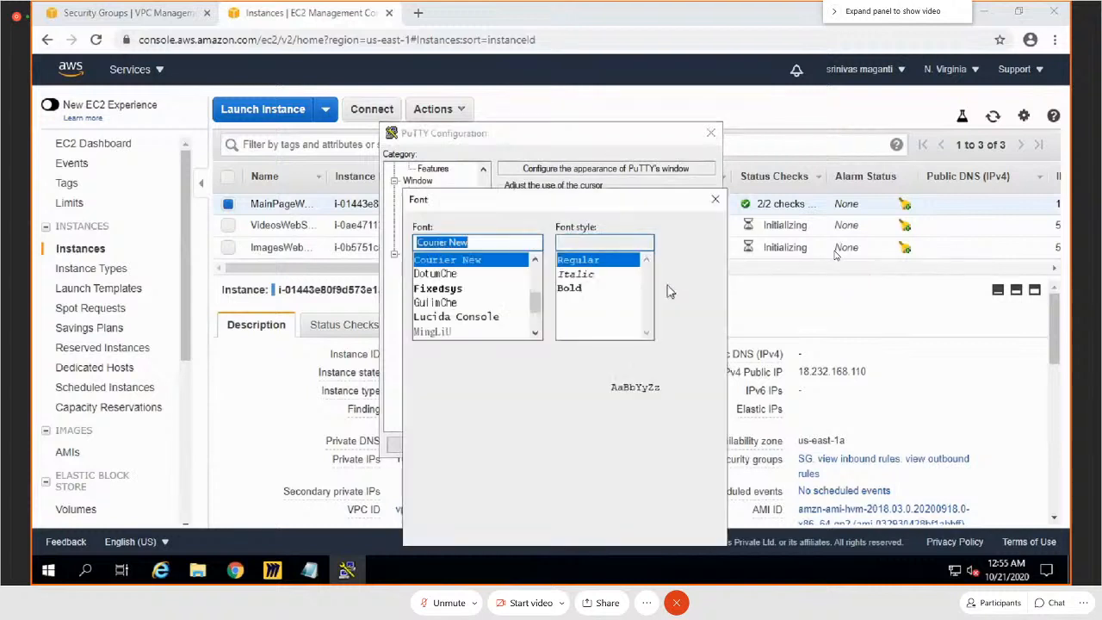
pyautogui.click(674, 292)
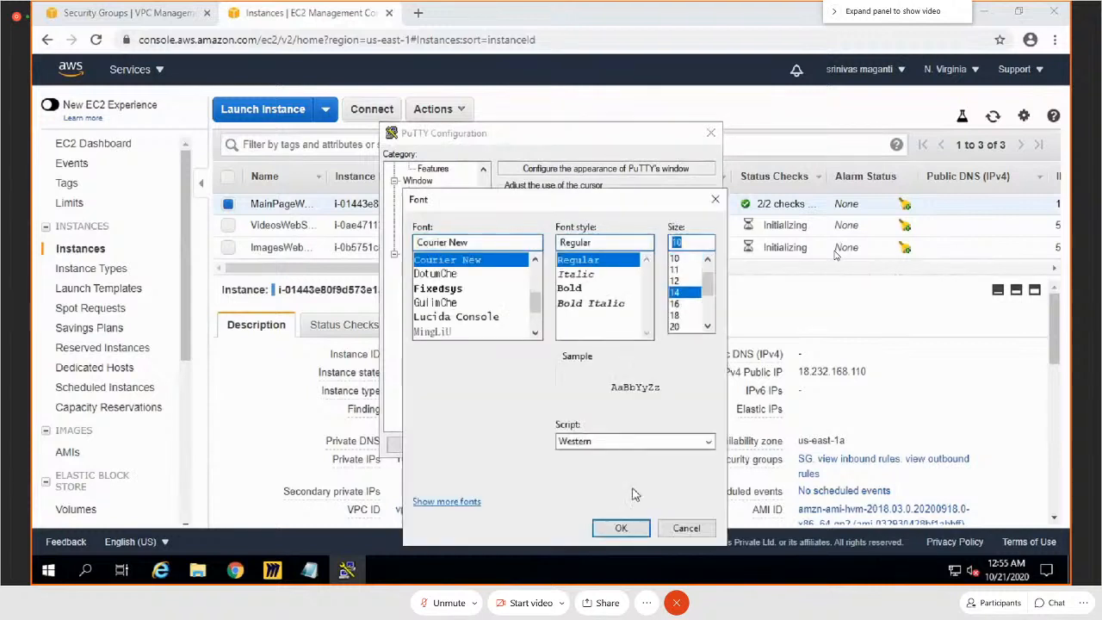
pyautogui.click(620, 529)
pyautogui.click(617, 444)
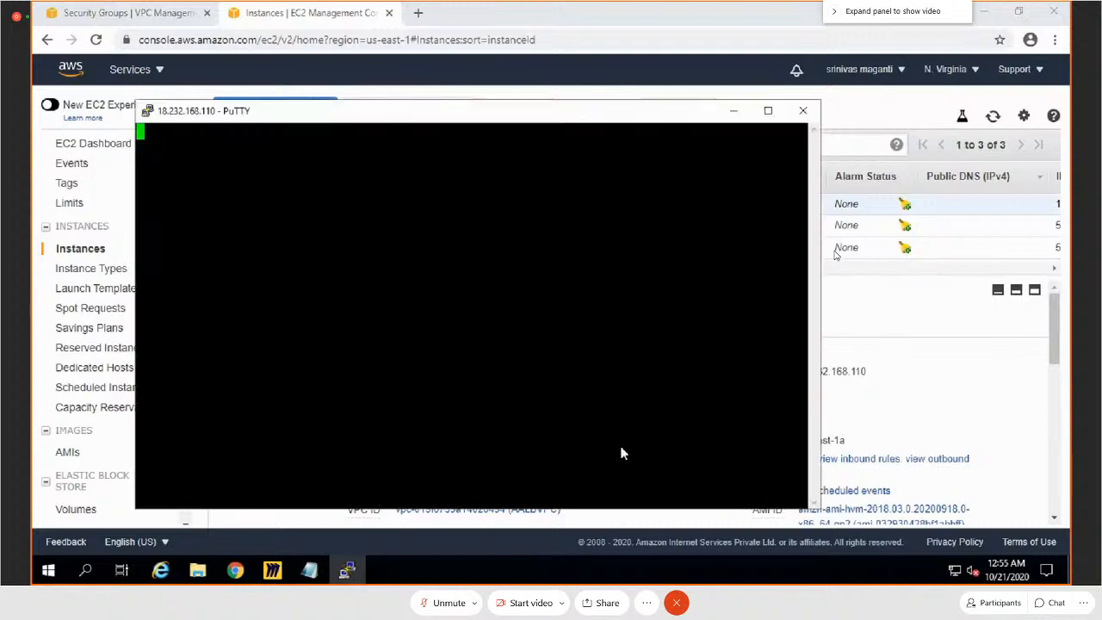
pyautogui.click(534, 392)
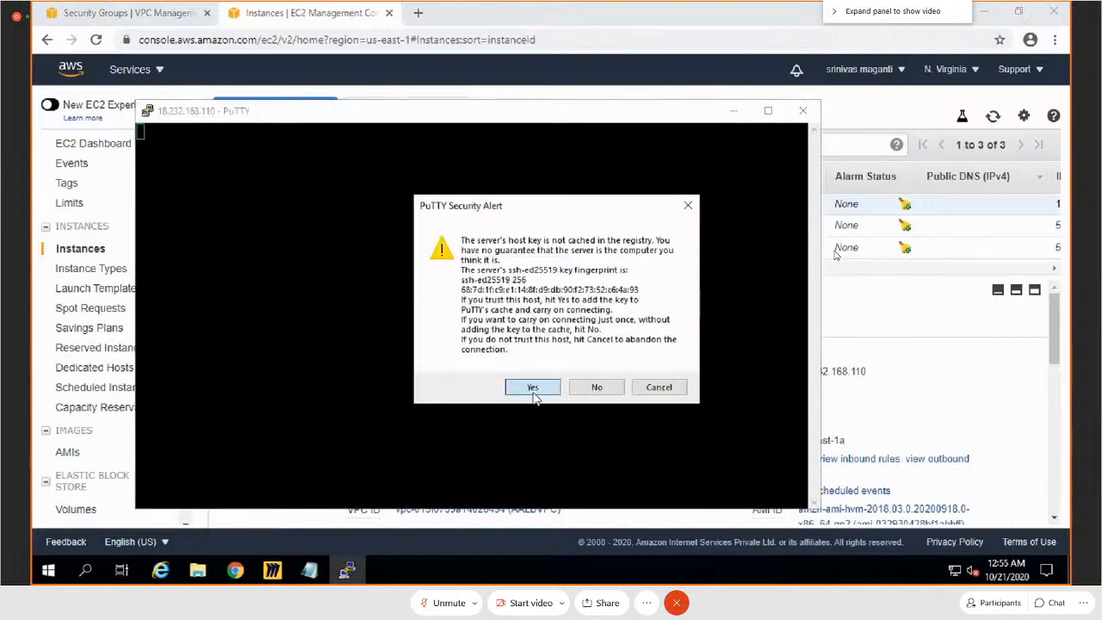
# Step: Load the copied public IP 18.232.168.110 in a new Chrome tab to check the nginx web server
pyautogui.click(418, 14)
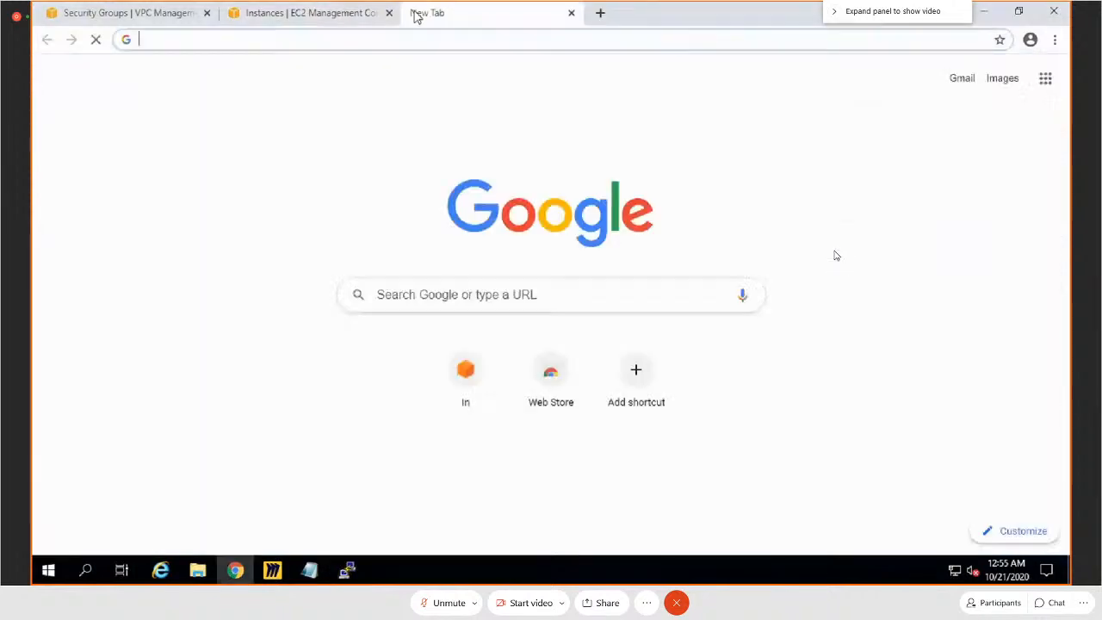
pyautogui.hotkey('ctrl', 'v')
pyautogui.press('Return')
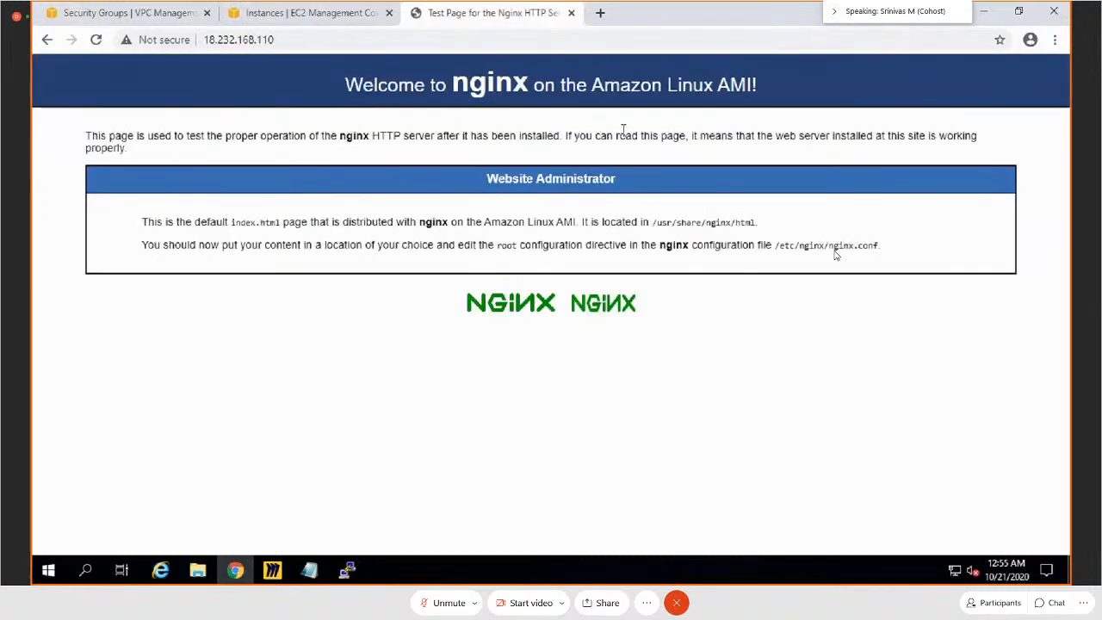
# Step: Return to the PuTTY session, move its window higher, and switch to the root user with sudo su -
pyautogui.hotkey('alt', 'Tab')
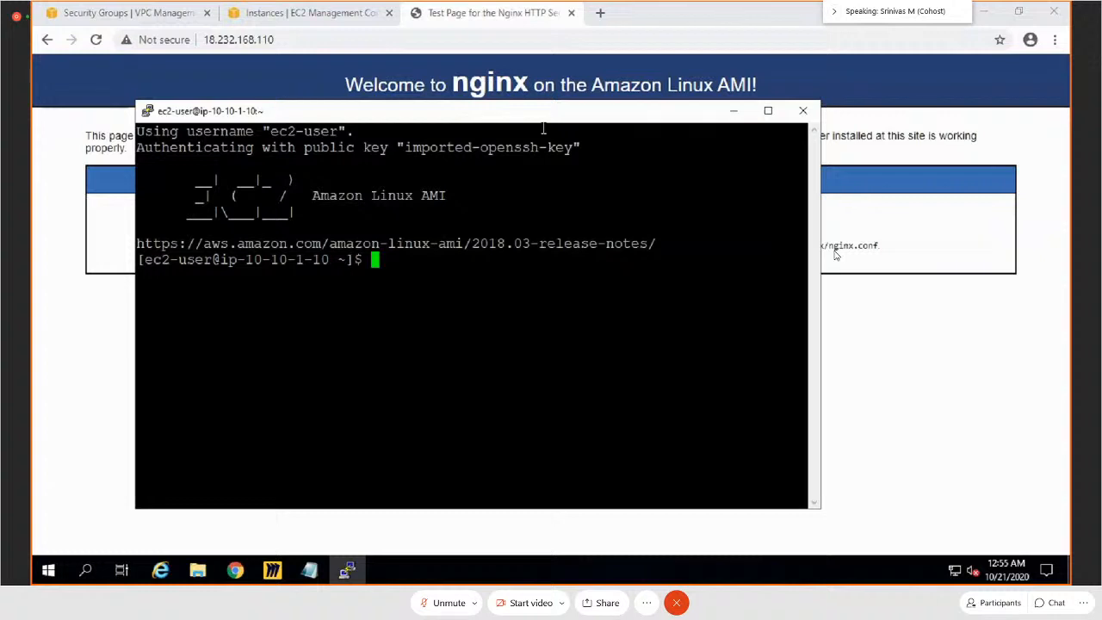
pyautogui.moveTo(452, 112); pyautogui.dragTo(438, 56)
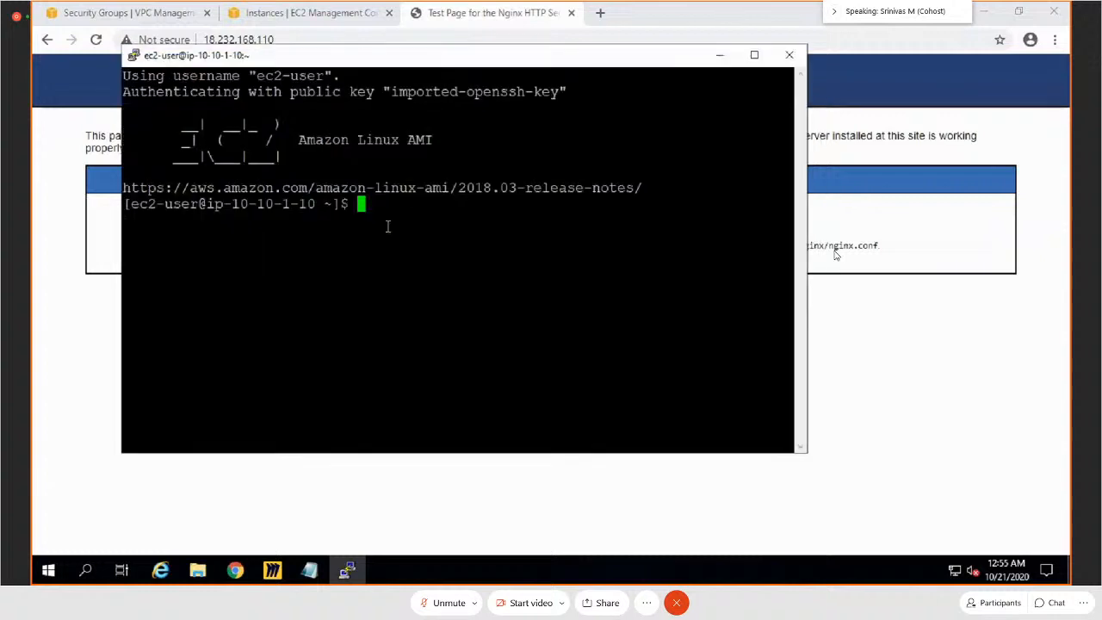
pyautogui.write('sudo su -')
pyautogui.press('Return')
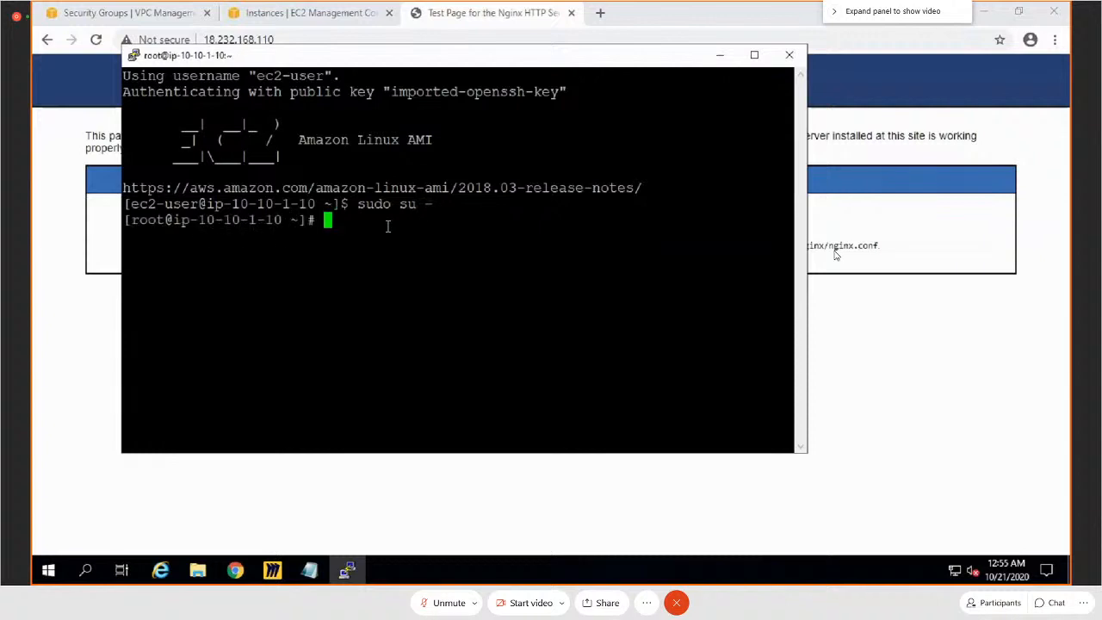
# Step: Open /usr/share/nginx/html/index.html in the vi editor
pyautogui.write('vi')
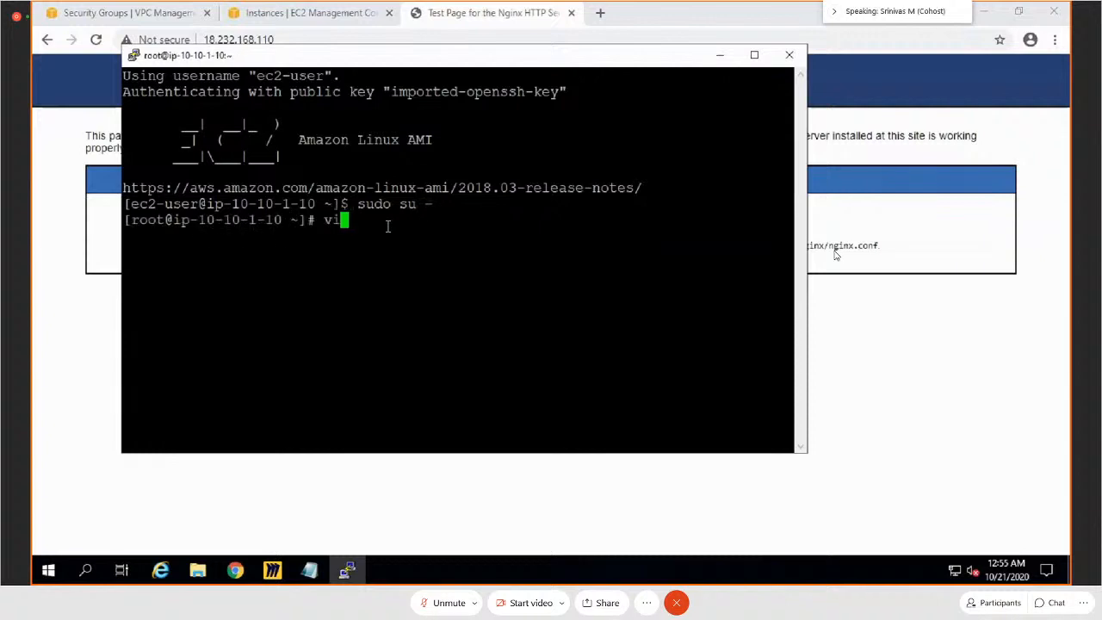
pyautogui.hotkey('alt', 'Tab')
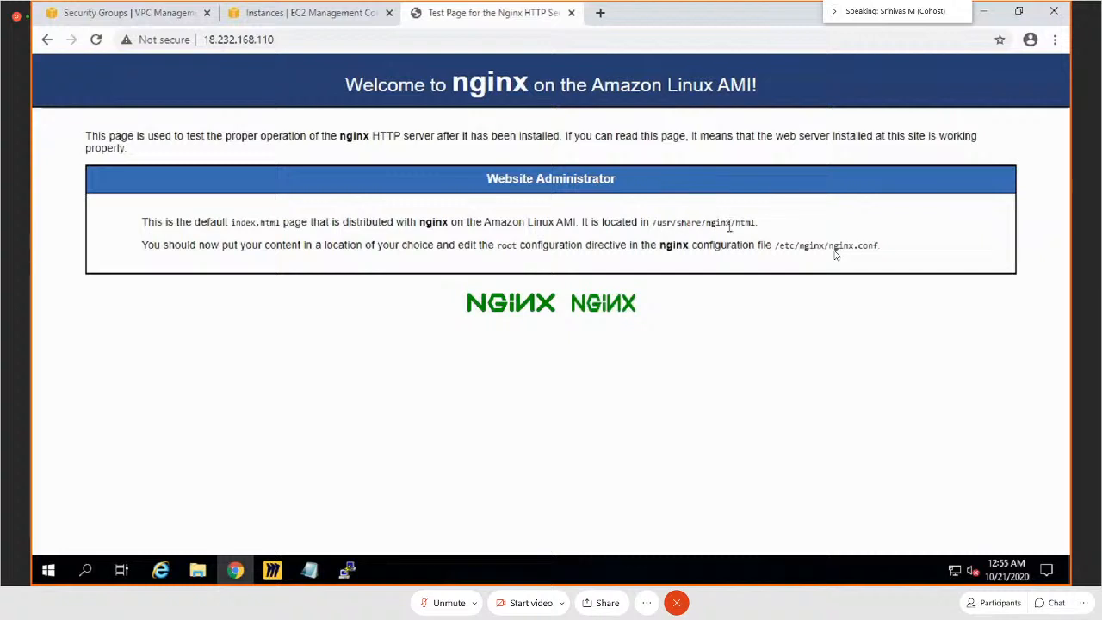
pyautogui.hotkey('alt', 'Tab')
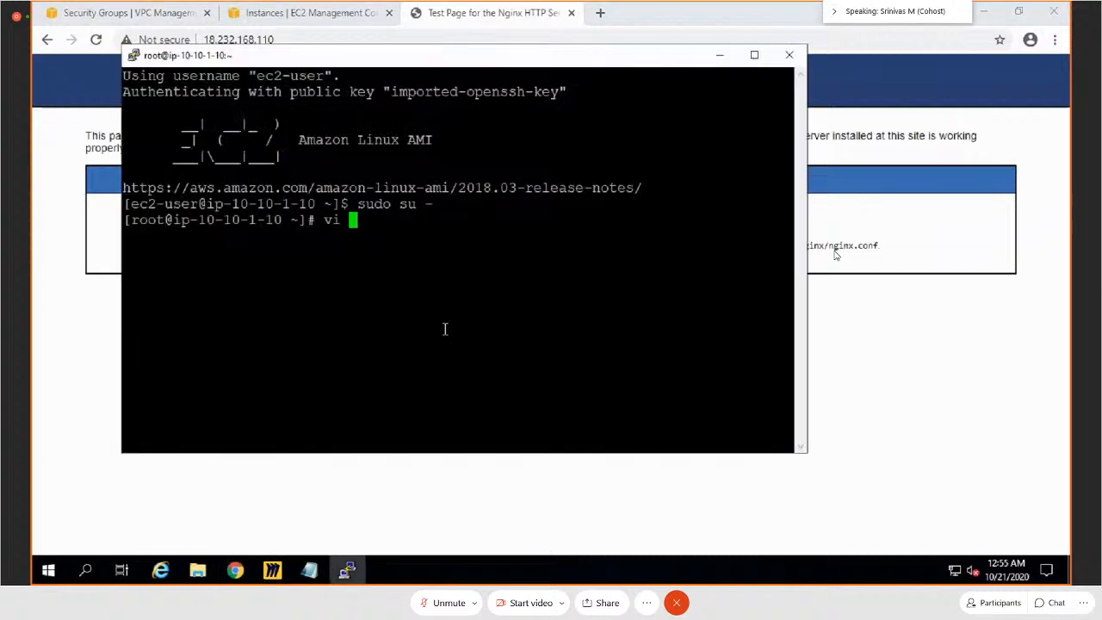
pyautogui.write('/usr/share/')
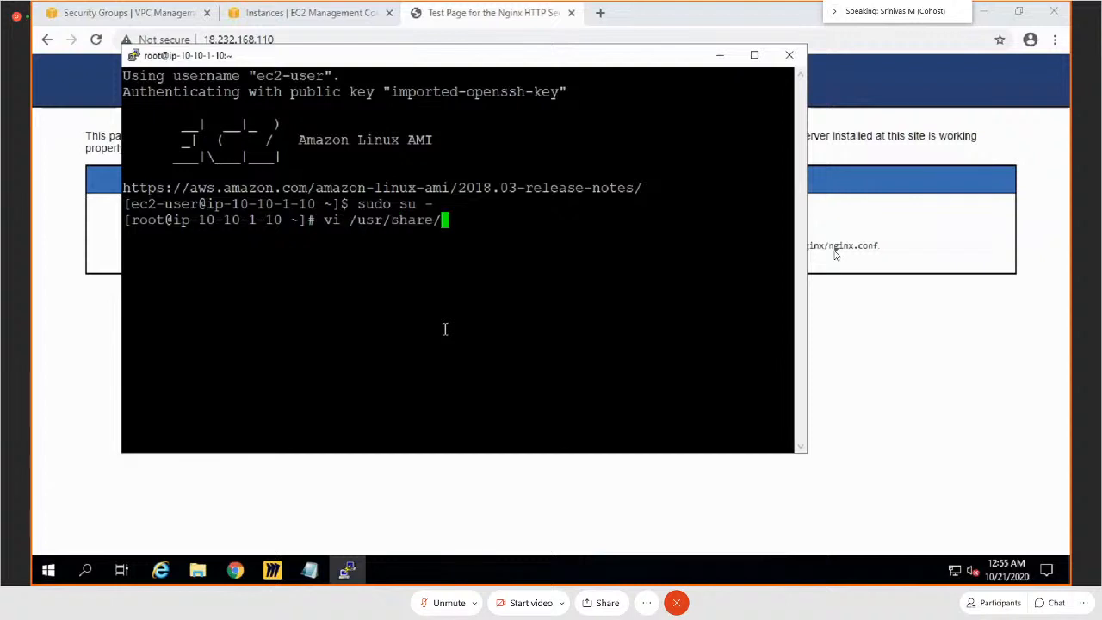
pyautogui.write('n')
pyautogui.press('Tab')
pyautogui.press('Tab')
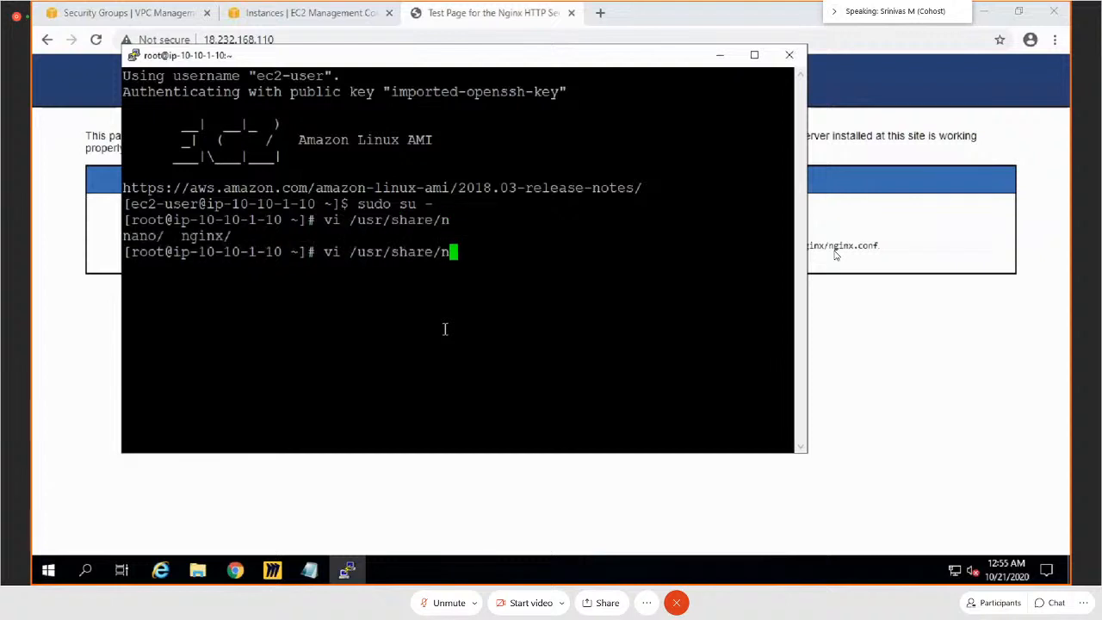
pyautogui.write('g')
pyautogui.press('Tab')
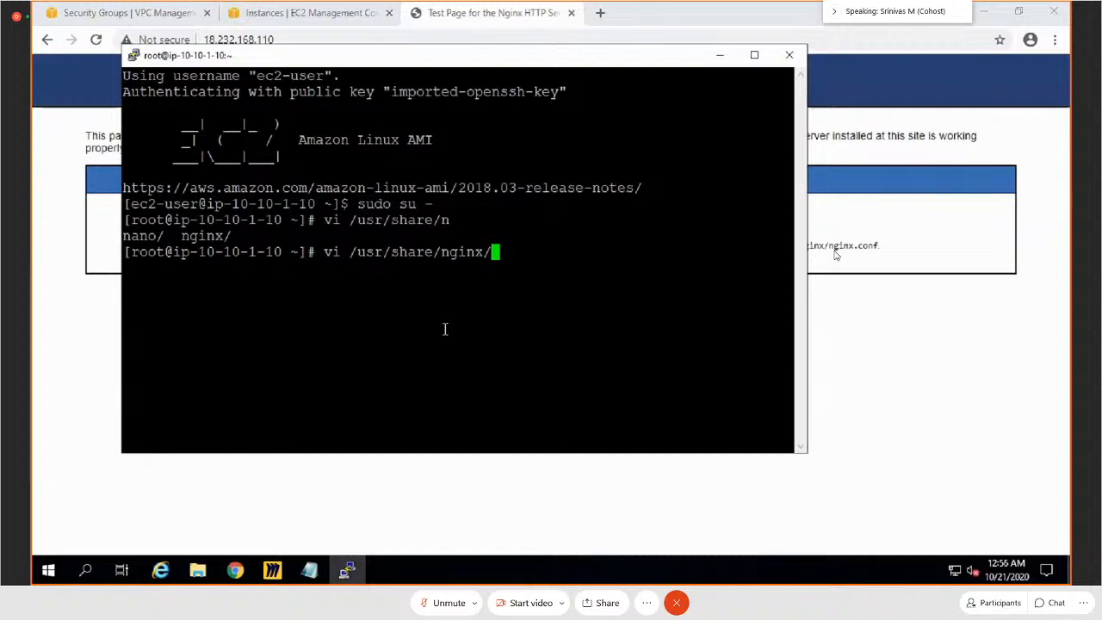
pyautogui.write('h')
pyautogui.press('Tab')
pyautogui.write('i')
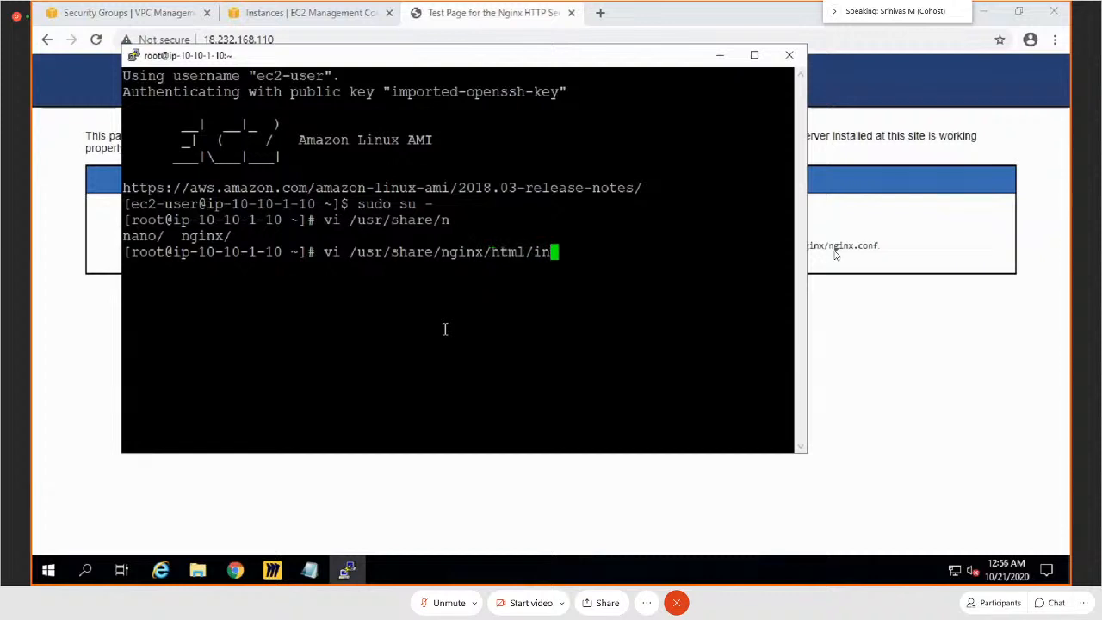
pyautogui.press('BackSpace')
pyautogui.press('Tab')
pyautogui.press('Tab')
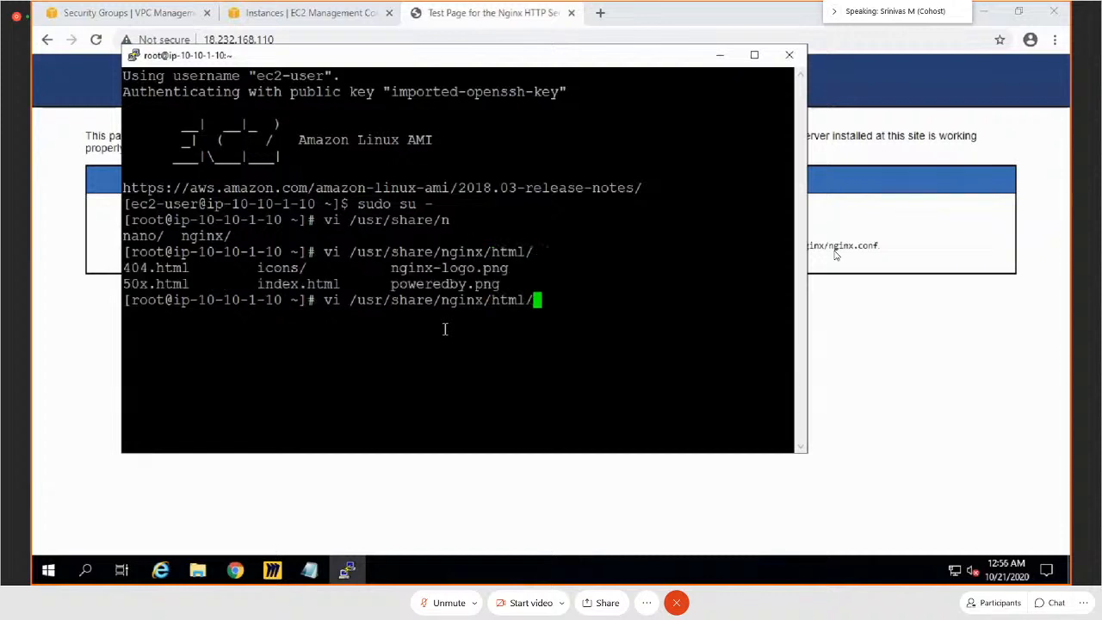
pyautogui.write('i')
pyautogui.press('Tab')
pyautogui.press('Tab')
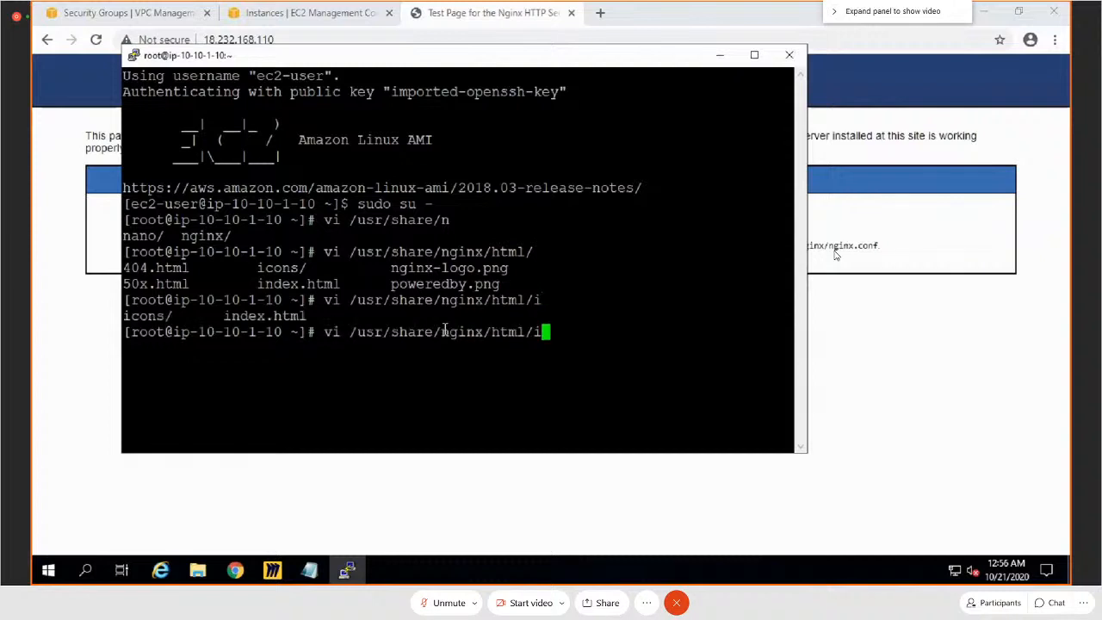
pyautogui.write('n')
pyautogui.press('Tab')
pyautogui.press('Return')
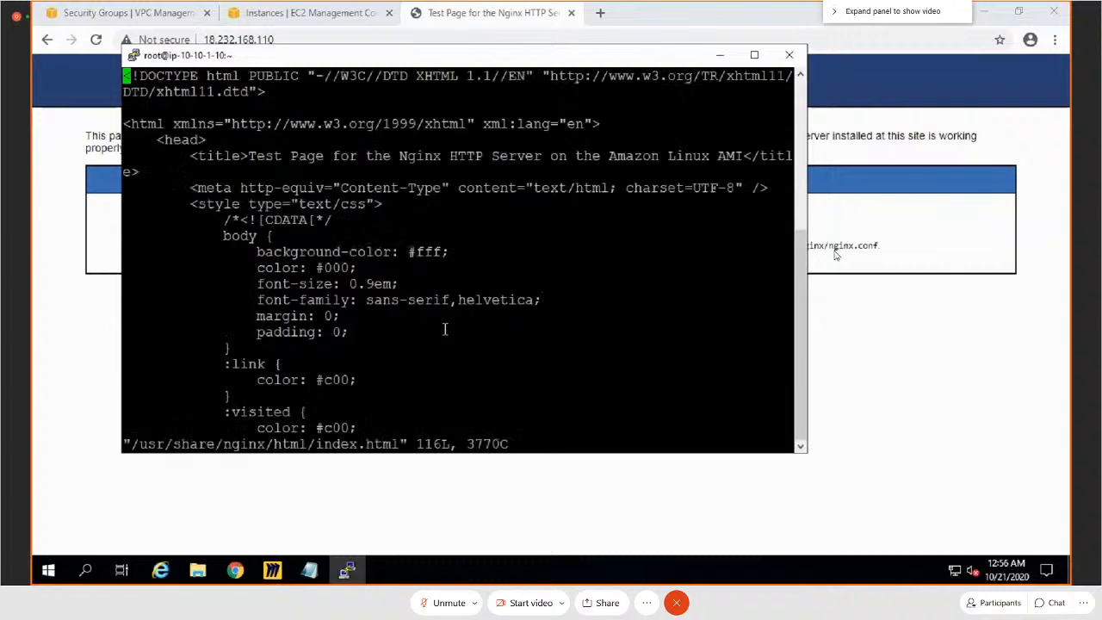
# Step: Replace the word nginx in the page body's h1 heading with "Shadgunya's Main Page"
pyautogui.press('Down')
pyautogui.press('Down')
pyautogui.press('Down')
pyautogui.press('Down')
pyautogui.press('Down')
pyautogui.press('Down')
pyautogui.press('Down')
pyautogui.press('Down')
pyautogui.press('Down')
pyautogui.press('Down')
pyautogui.press('Down')
pyautogui.press('Down')
pyautogui.press('Down')
pyautogui.press('Down')
pyautogui.press('Down')
pyautogui.press('Down')
pyautogui.press('Down')
pyautogui.press('Down')
pyautogui.press('Down')
pyautogui.press('Down')
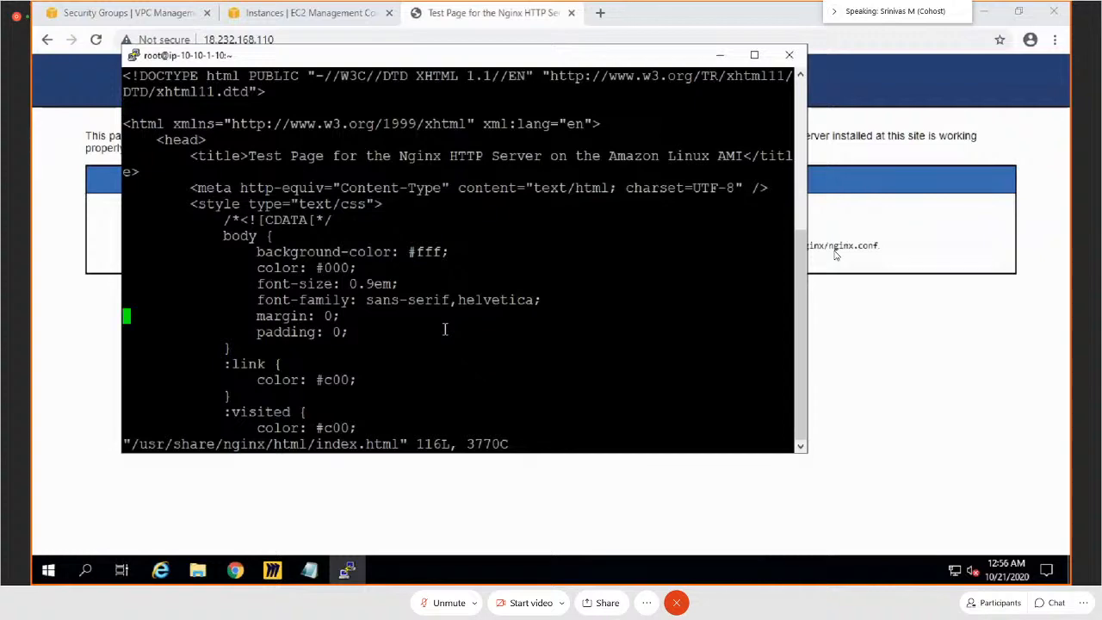
pyautogui.press('Down')
pyautogui.press('Down')
pyautogui.press('Down')
pyautogui.press('Down')
pyautogui.press('Down')
pyautogui.press('Down')
pyautogui.press('Down')
pyautogui.press('Down')
pyautogui.press('Down')
pyautogui.press('Down')
pyautogui.press('Down')
pyautogui.press('Down')
pyautogui.press('Down')
pyautogui.press('Down')
pyautogui.press('Down')
pyautogui.press('Down')
pyautogui.press('Down')
pyautogui.press('Down')
pyautogui.press('Down')
pyautogui.press('Down')
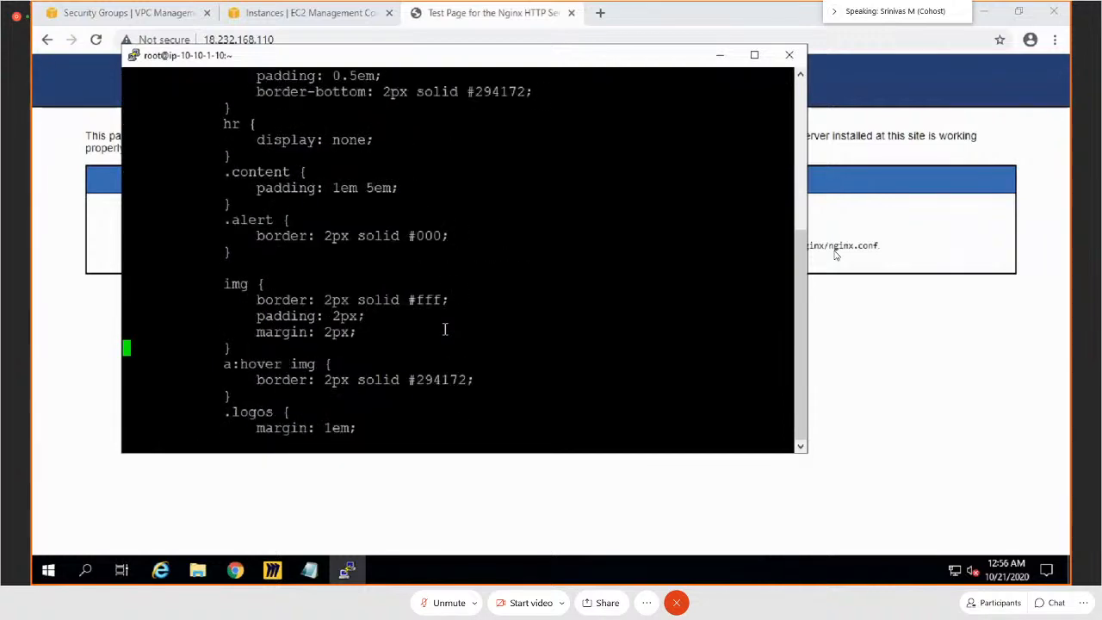
pyautogui.press('Down')
pyautogui.press('Down')
pyautogui.press('Down')
pyautogui.press('Down')
pyautogui.press('Down')
pyautogui.press('Down')
pyautogui.press('Down')
pyautogui.press('Down')
pyautogui.press('Down')
pyautogui.press('Down')
pyautogui.press('Down')
pyautogui.press('Down')
pyautogui.press('Down')
pyautogui.press('Down')
pyautogui.press('Down')
pyautogui.press('Down')
pyautogui.press('Down')
pyautogui.press('Down')
pyautogui.press('Down')
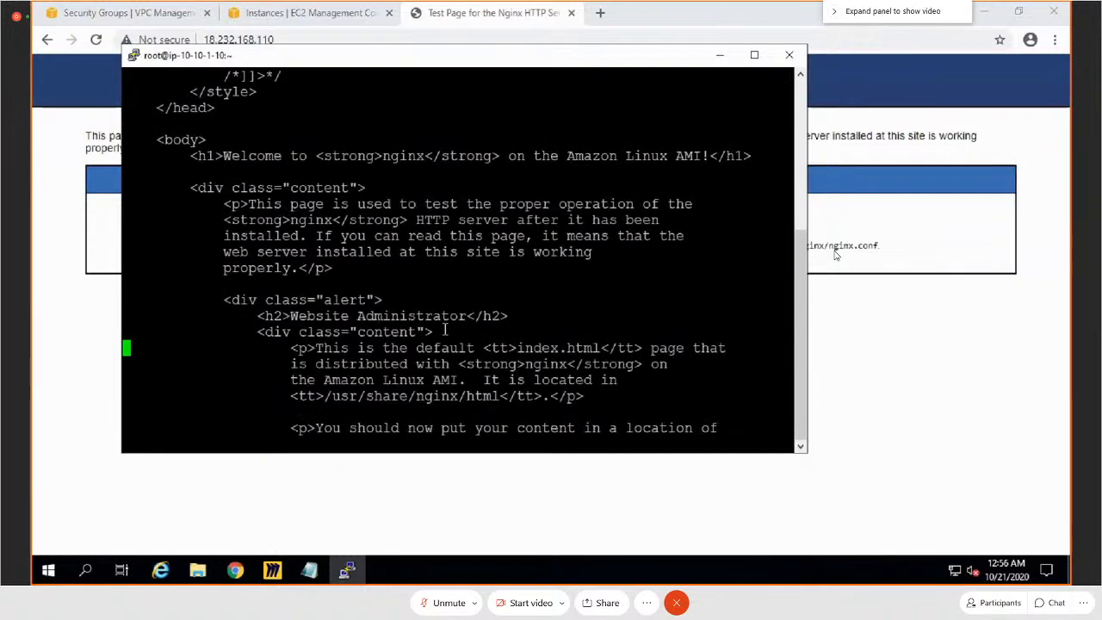
pyautogui.press('Up')
pyautogui.press('Up')
pyautogui.press('Up')
pyautogui.press('Up')
pyautogui.press('Up')
pyautogui.press('Up')
pyautogui.press('Up')
pyautogui.press('Up')
pyautogui.press('Up')
pyautogui.press('Up')
pyautogui.press('Up')
pyautogui.press('Up')
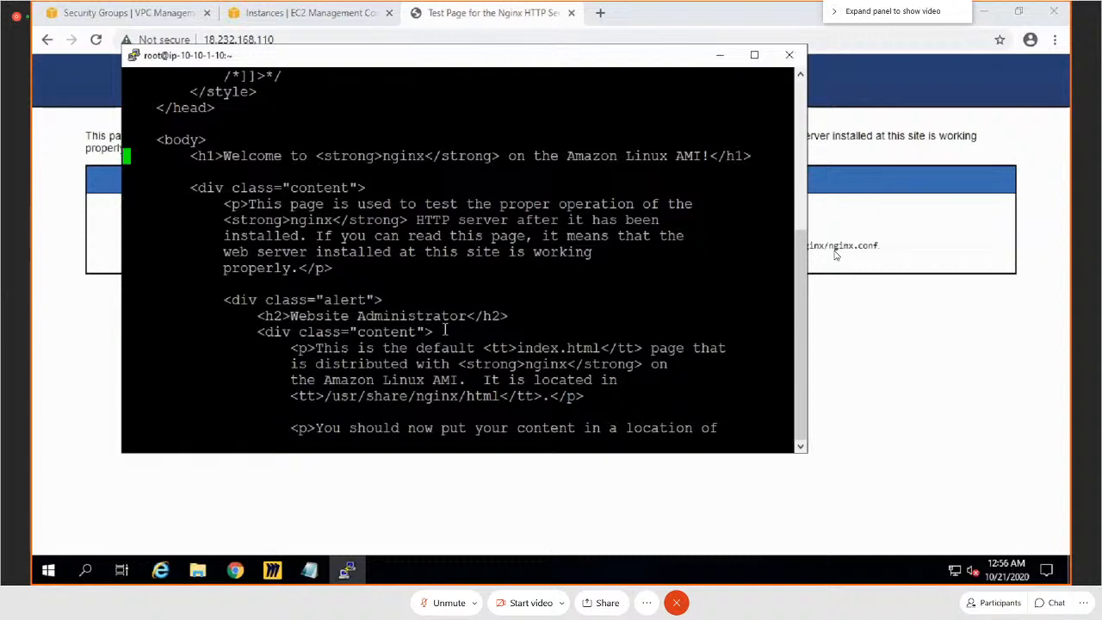
pyautogui.press('Right')
pyautogui.press('Right')
pyautogui.press('Right')
pyautogui.press('Right')
pyautogui.press('Right')
pyautogui.press('Right')
pyautogui.press('Right')
pyautogui.press('Right')
pyautogui.press('Right')
pyautogui.press('Right')
pyautogui.press('Right')
pyautogui.press('Right')
pyautogui.press('Right')
pyautogui.press('Right')
pyautogui.press('Right')
pyautogui.press('Right')
pyautogui.press('Right')
pyautogui.press('Right')
pyautogui.press('Right')
pyautogui.press('Right')
pyautogui.press('Right')
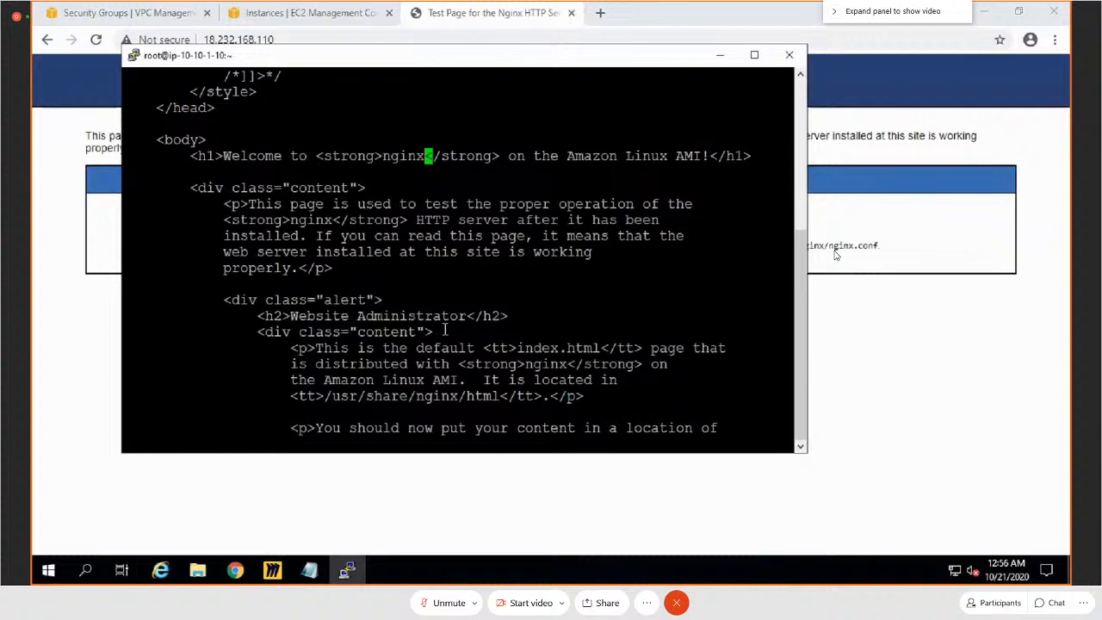
pyautogui.press('i')
pyautogui.press('BackSpace')
pyautogui.press('BackSpace')
pyautogui.press('BackSpace')
pyautogui.press('BackSpace')
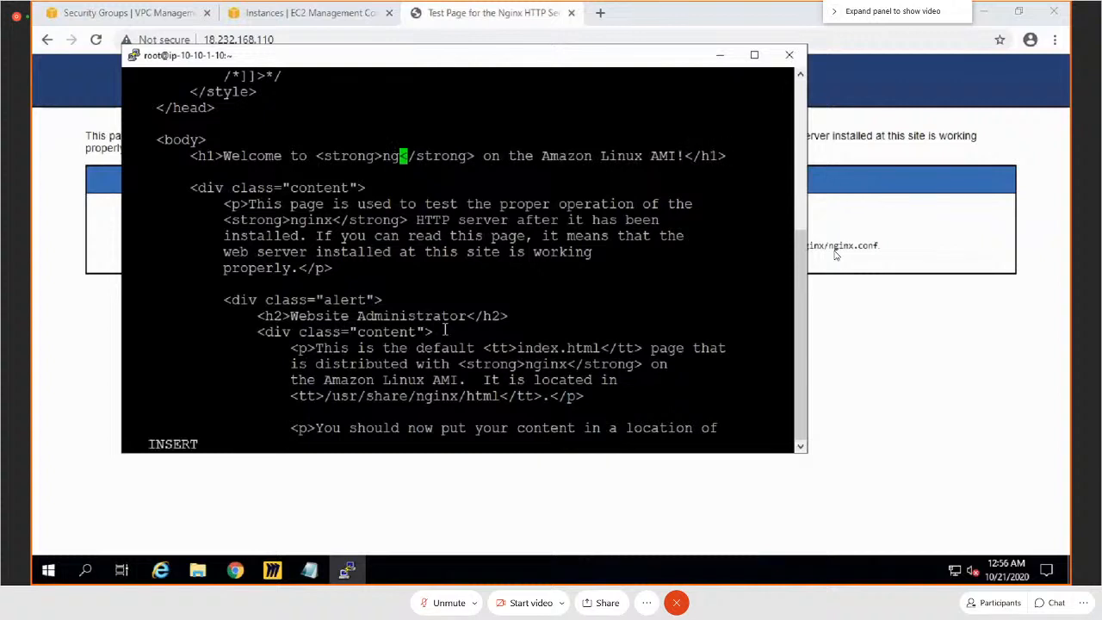
pyautogui.press('BackSpace')
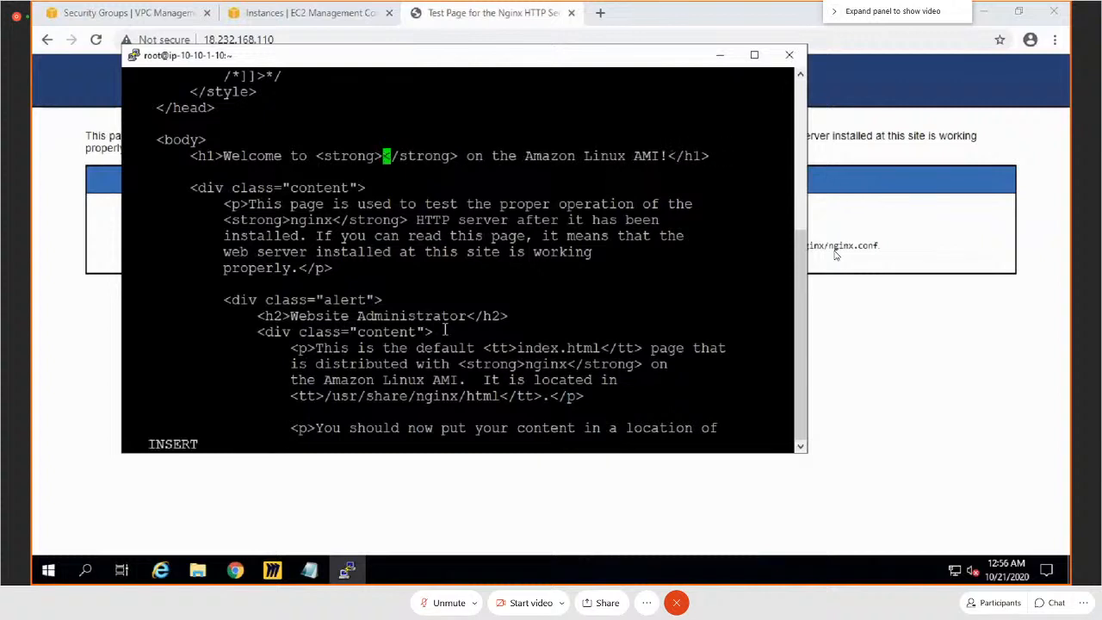
pyautogui.write('Shadgunya')
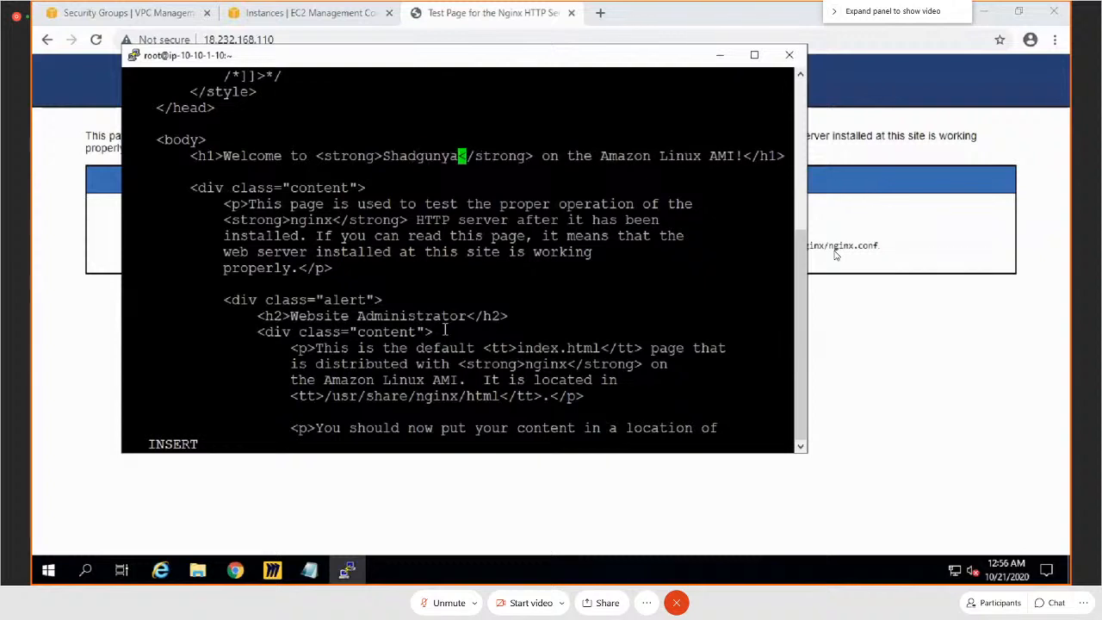
pyautogui.write("'s")
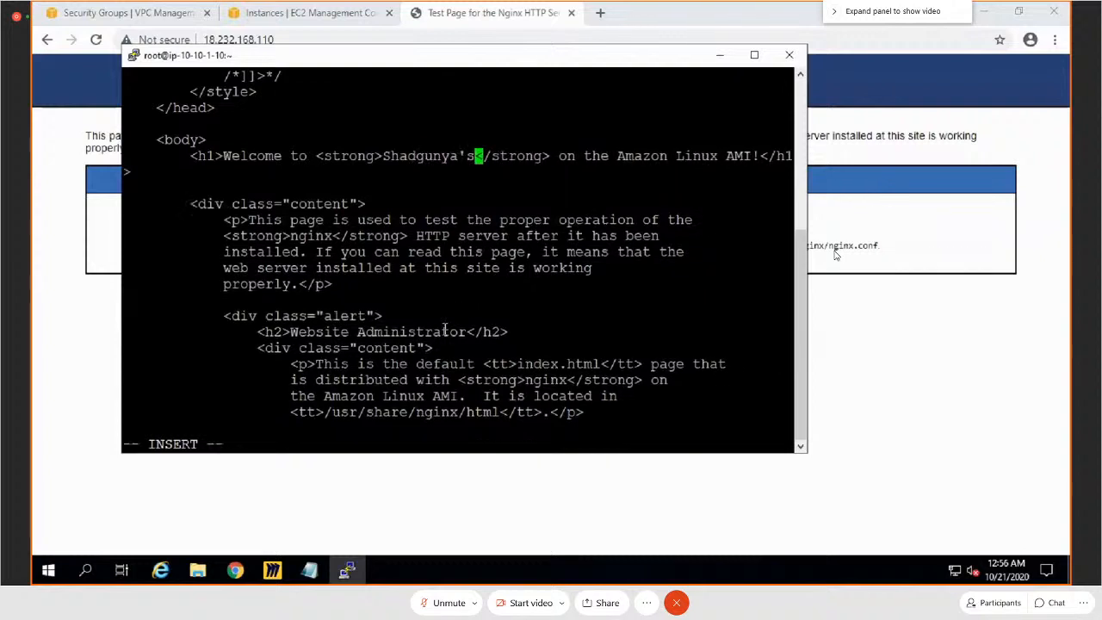
pyautogui.write(' Main')
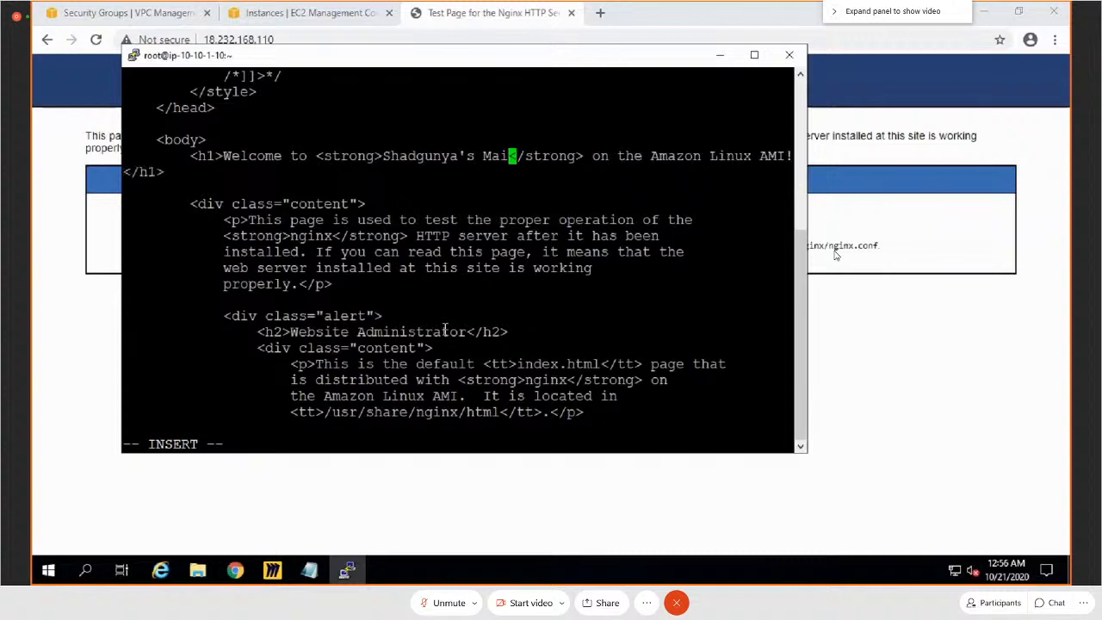
pyautogui.write(' PAge')
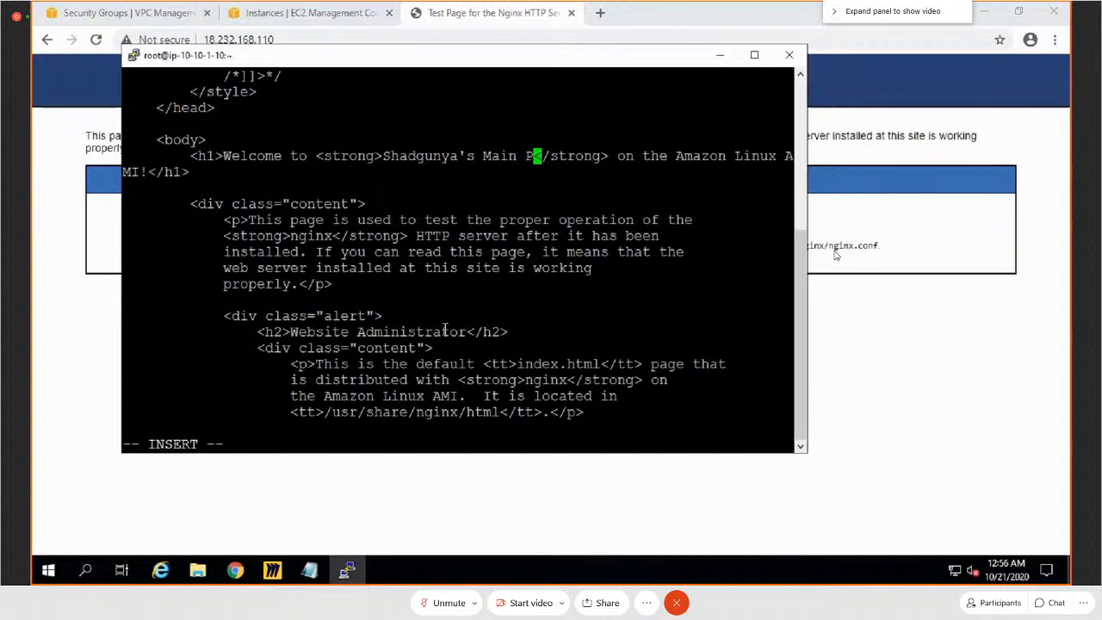
pyautogui.press('BackSpace')
pyautogui.press('BackSpace')
pyautogui.press('BackSpace')
pyautogui.write('age')
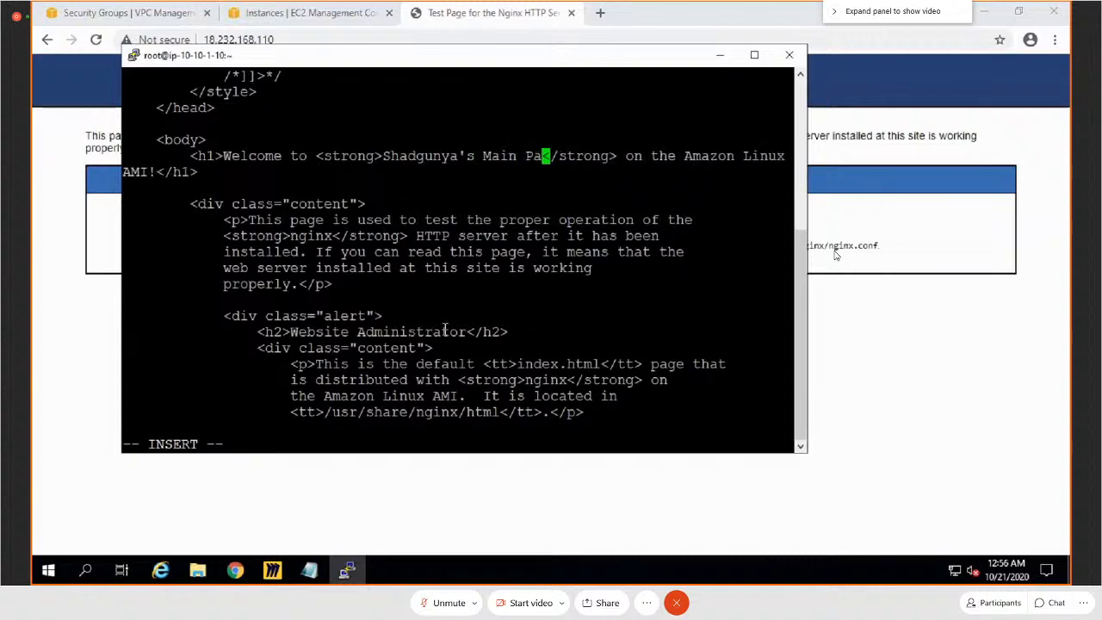
# Step: Delete "Linux AMI!" from the end of the h1 heading so it ends with "on the Amazon"
pyautogui.press('Right')
pyautogui.press('Right')
pyautogui.press('Right')
pyautogui.press('Right')
pyautogui.press('Right')
pyautogui.press('Right')
pyautogui.press('Right')
pyautogui.press('Right')
pyautogui.press('Right')
pyautogui.press('Right')
pyautogui.press('Right')
pyautogui.press('Right')
pyautogui.press('Right')
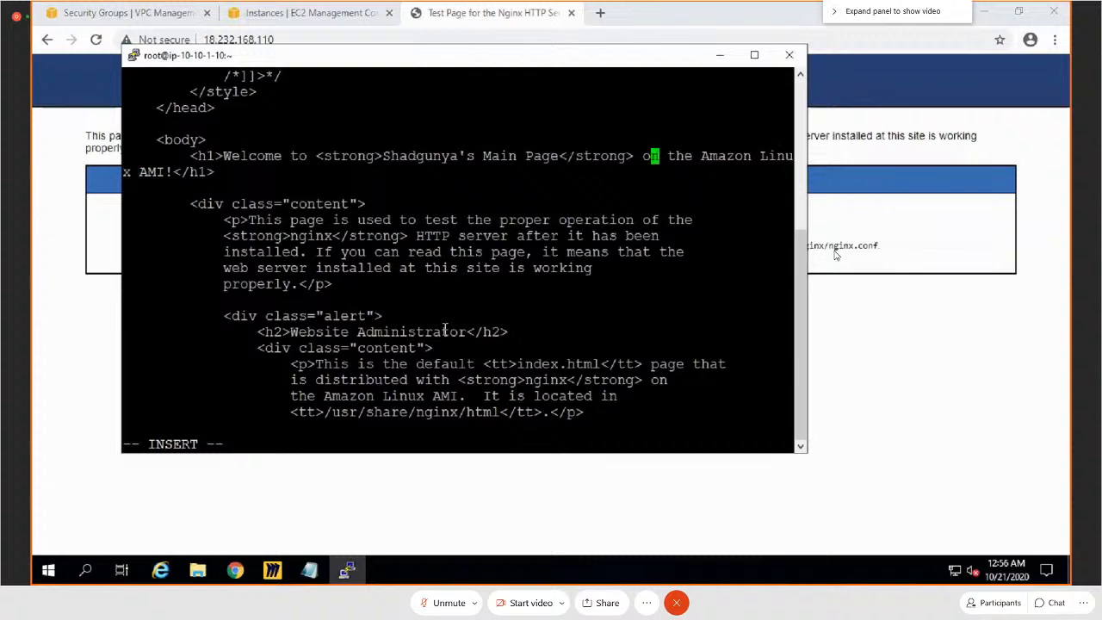
pyautogui.press('Right')
pyautogui.press('Right')
pyautogui.press('Right')
pyautogui.press('Right')
pyautogui.press('Right')
pyautogui.press('Right')
pyautogui.press('Right')
pyautogui.press('Right')
pyautogui.press('Right')
pyautogui.press('Right')
pyautogui.press('Right')
pyautogui.press('Right')
pyautogui.press('Right')
pyautogui.press('Right')
pyautogui.press('Right')
pyautogui.press('End')
pyautogui.press('Left')
pyautogui.press('Left')
pyautogui.press('Left')
pyautogui.press('Left')
pyautogui.press('Left')
pyautogui.press('Left')
pyautogui.press('Left')
pyautogui.press('Right')
pyautogui.press('Right')
pyautogui.press('BackSpace')
pyautogui.press('BackSpace')
pyautogui.press('BackSpace')
pyautogui.press('BackSpace')
pyautogui.press('BackSpace')
pyautogui.press('BackSpace')
pyautogui.press('BackSpace')
pyautogui.press('BackSpace')
pyautogui.press('BackSpace')
pyautogui.press('BackSpace')
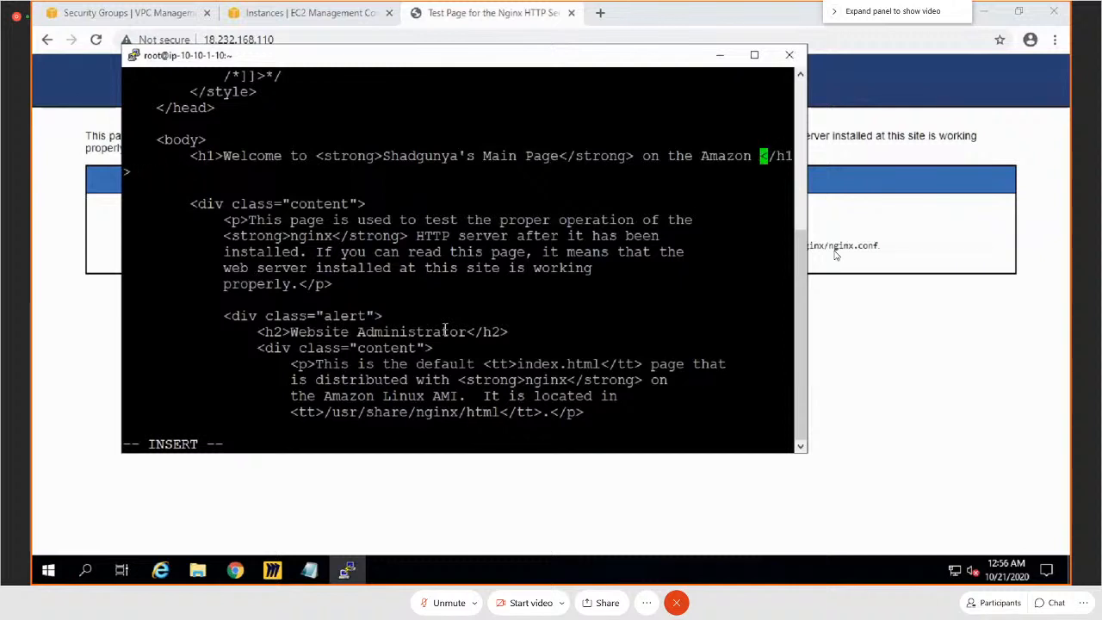
pyautogui.press('BackSpace')
pyautogui.press('Escape')
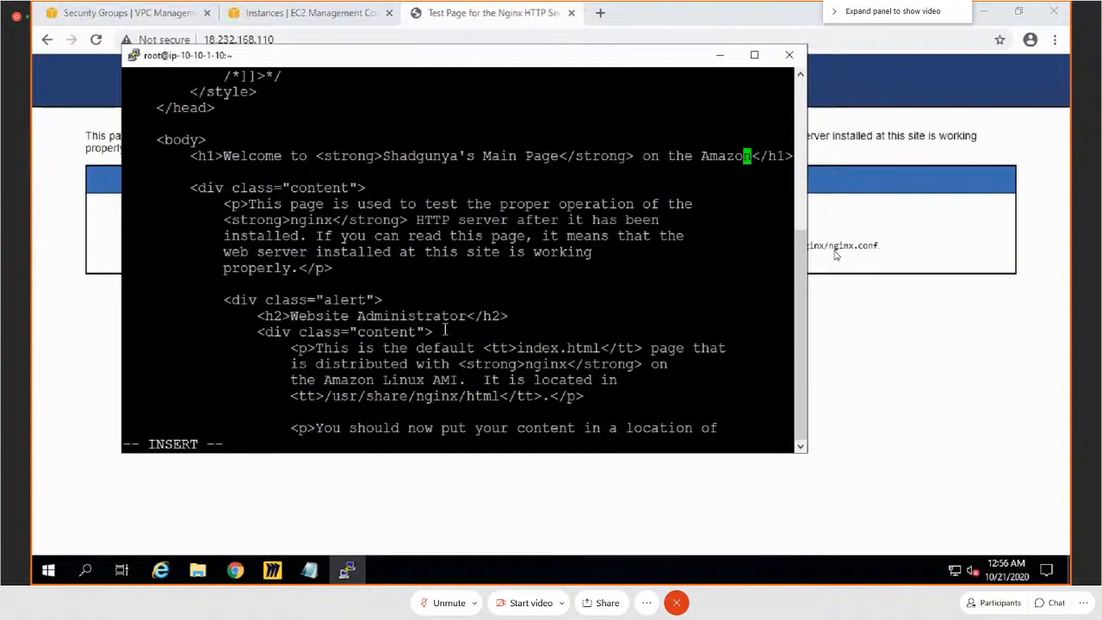
# Step: Save index.html, quit vi, and reload the 18.232.168.110 page in Chrome
pyautogui.write(':wq')
pyautogui.press('Return')
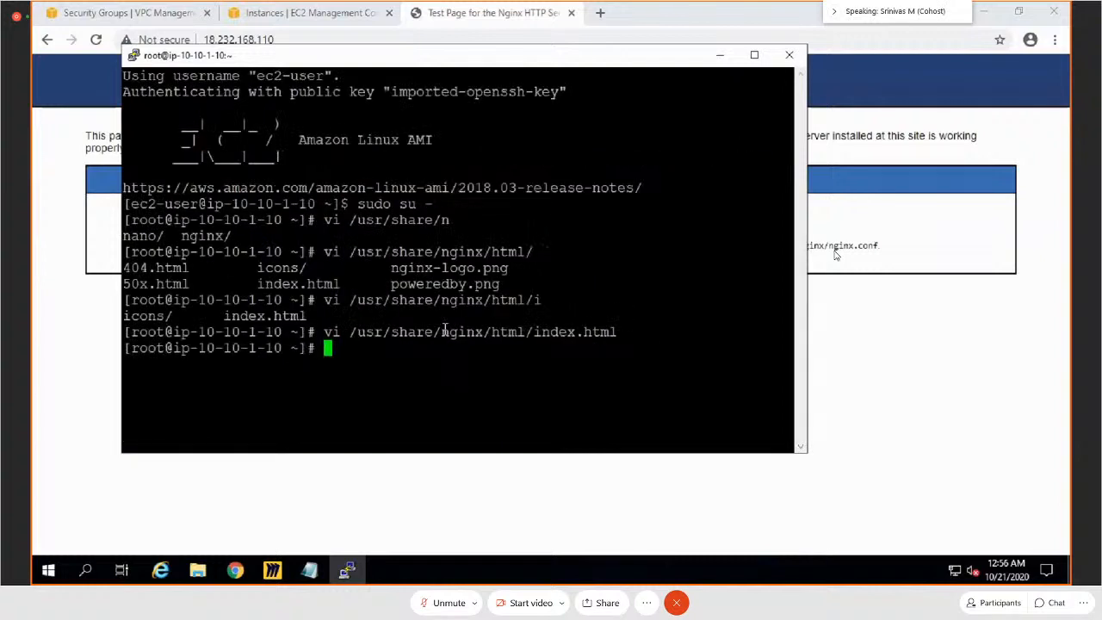
pyautogui.hotkey('alt', 'Tab')
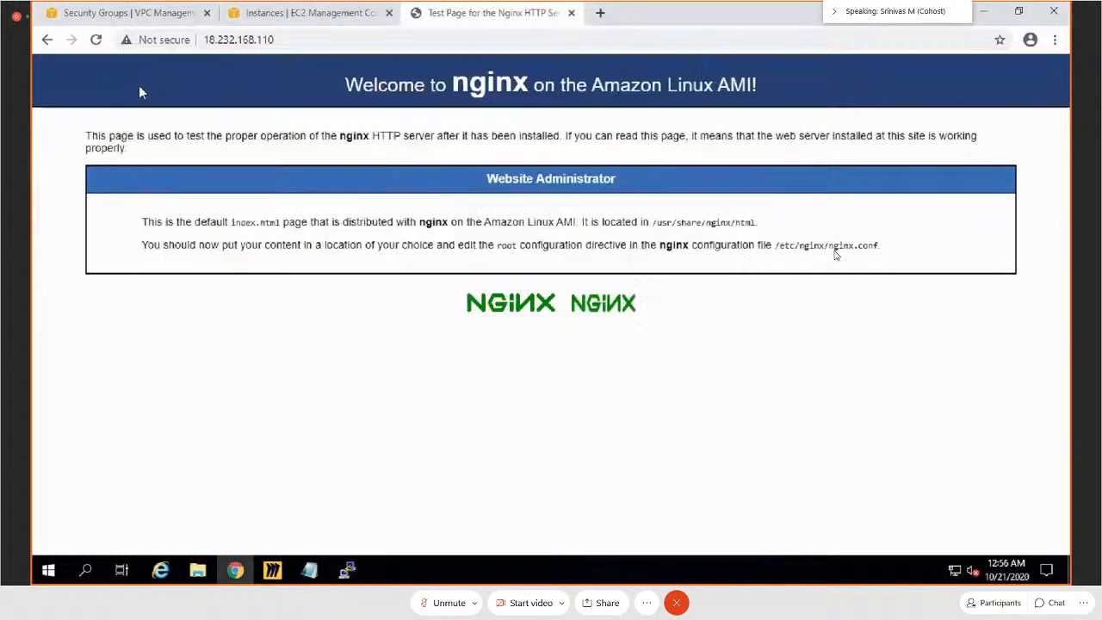
pyautogui.click(96, 41)
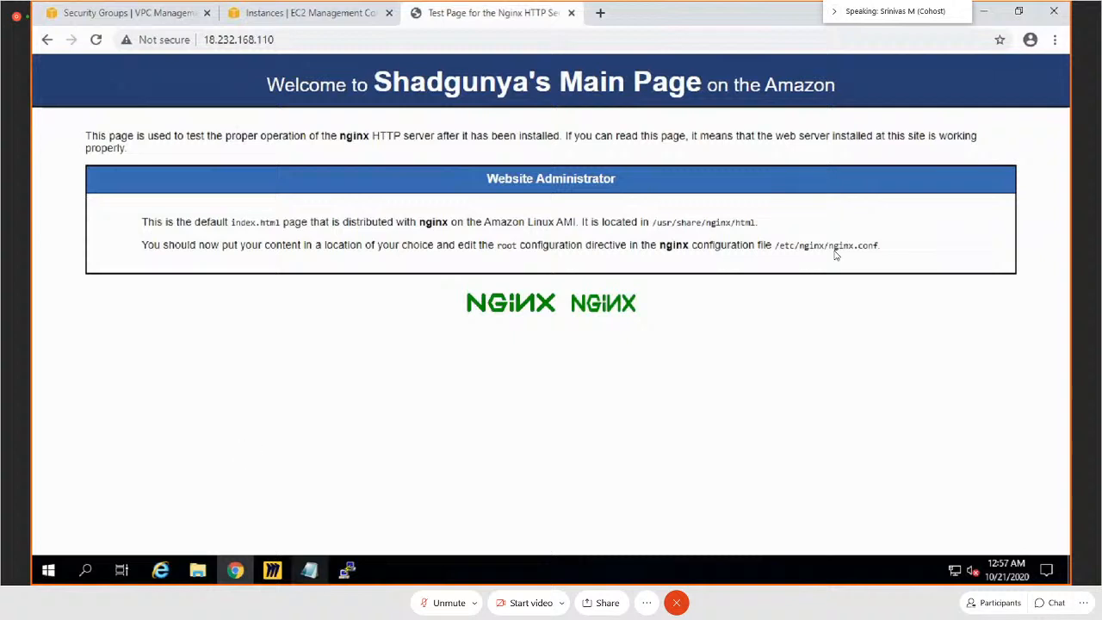
pyautogui.click(347, 570)
pyautogui.rightClick(435, 57)
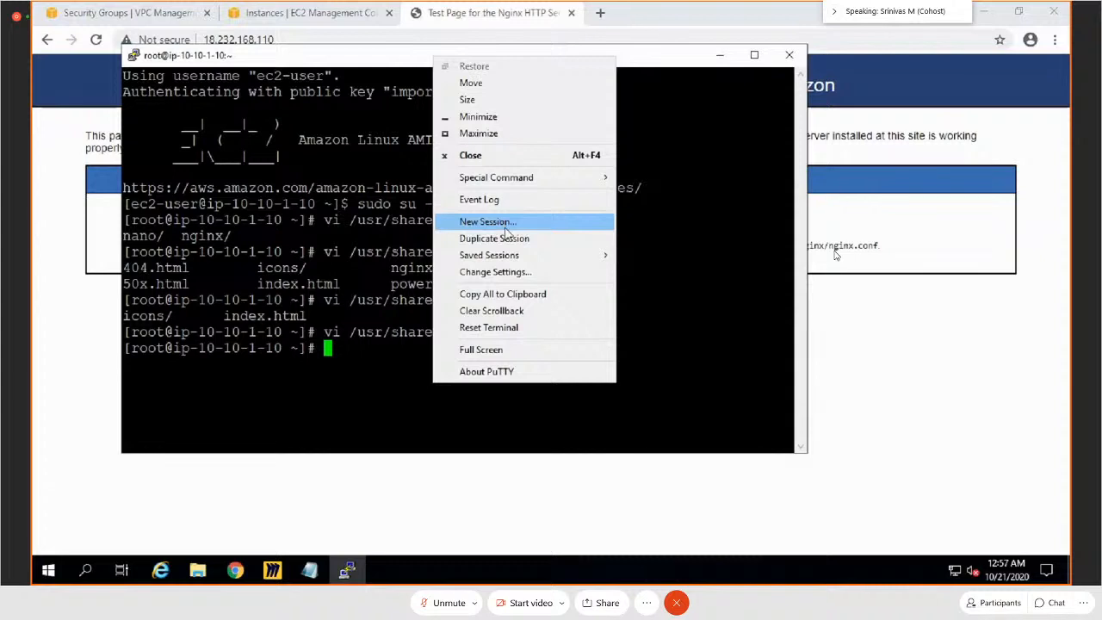
pyautogui.click(507, 225)
pyautogui.write('ec2')
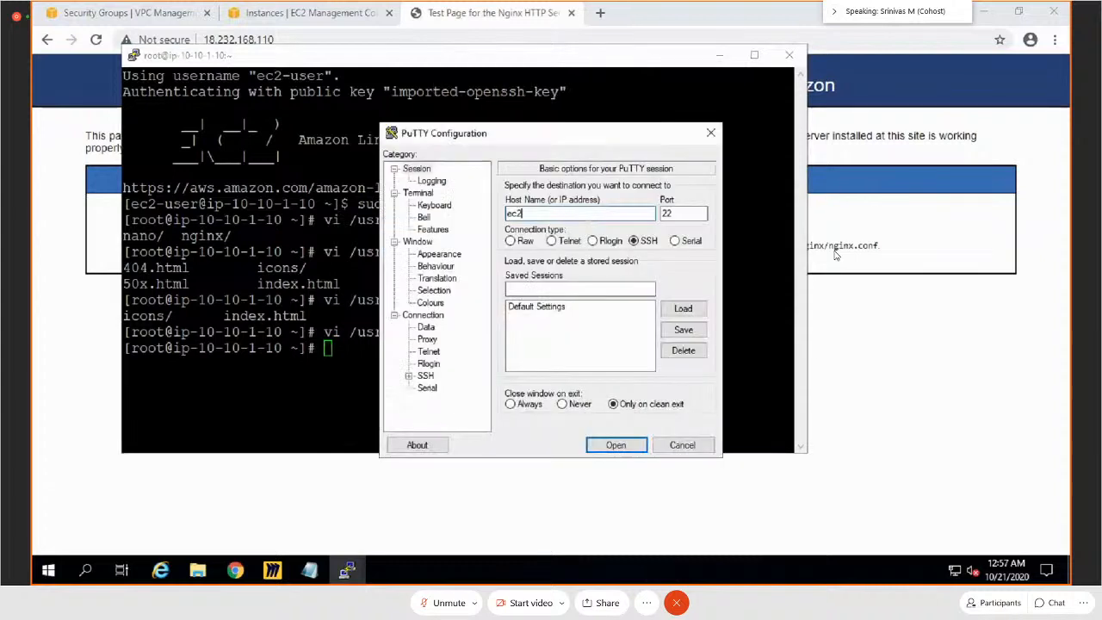
pyautogui.write('-user@')
pyautogui.click(949, 372)
pyautogui.click(310, 13)
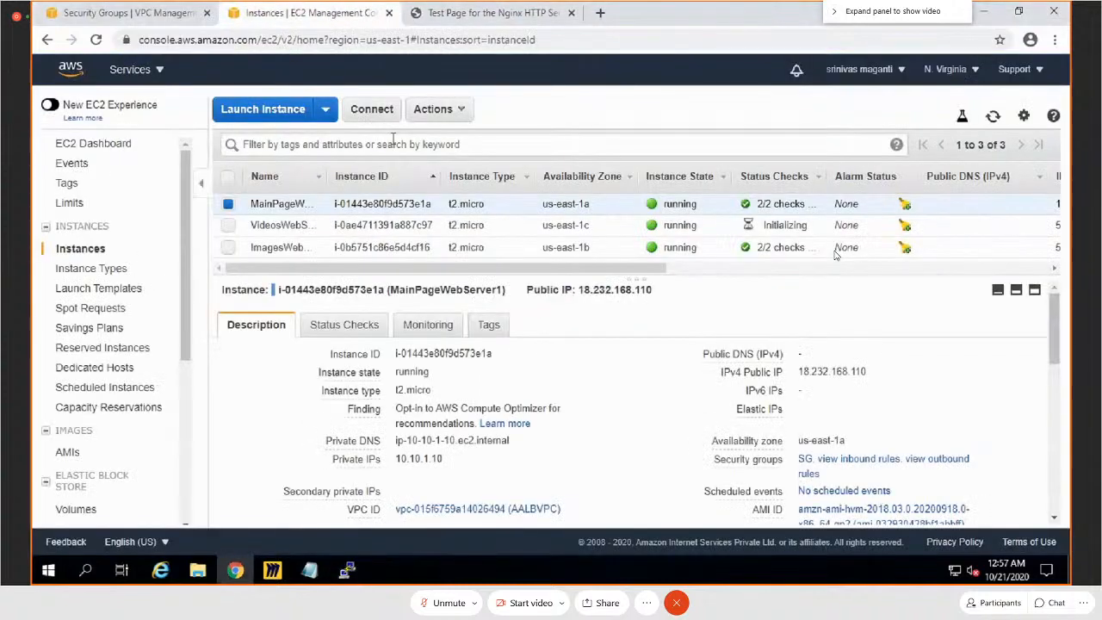
pyautogui.click(834, 252)
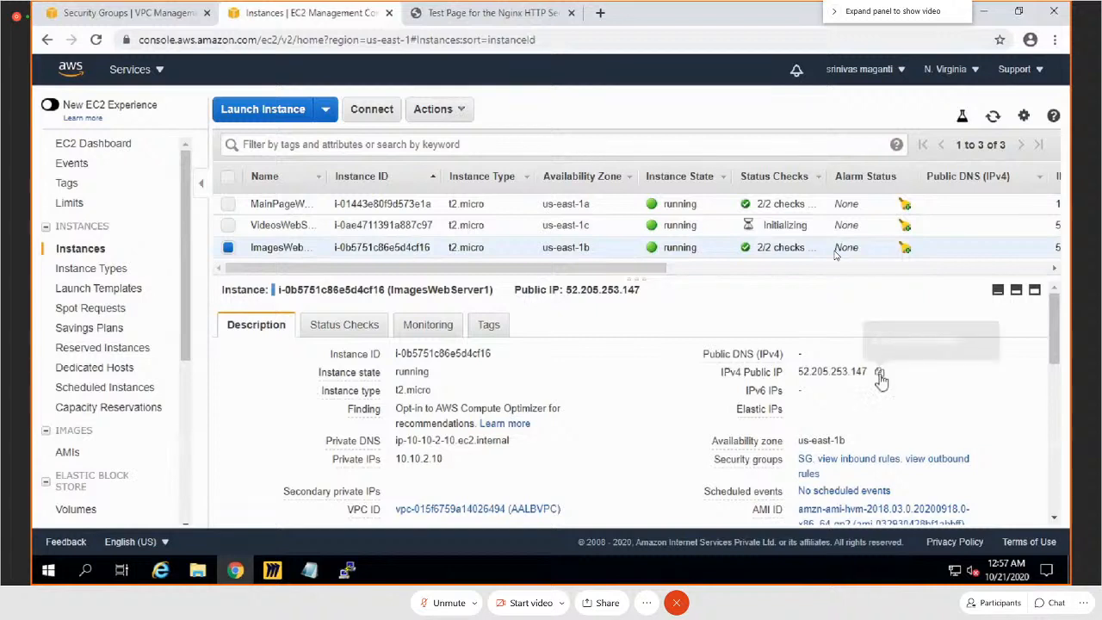
pyautogui.click(879, 374)
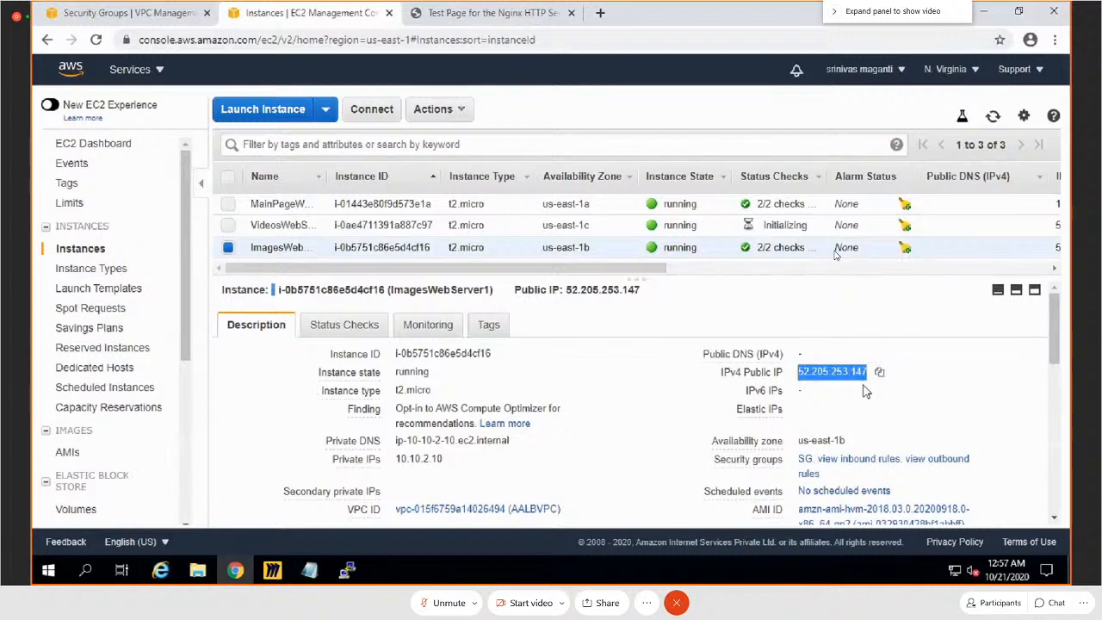
pyautogui.hotkey('alt', 'Tab')
pyautogui.hotkey('ctrl', 'v')
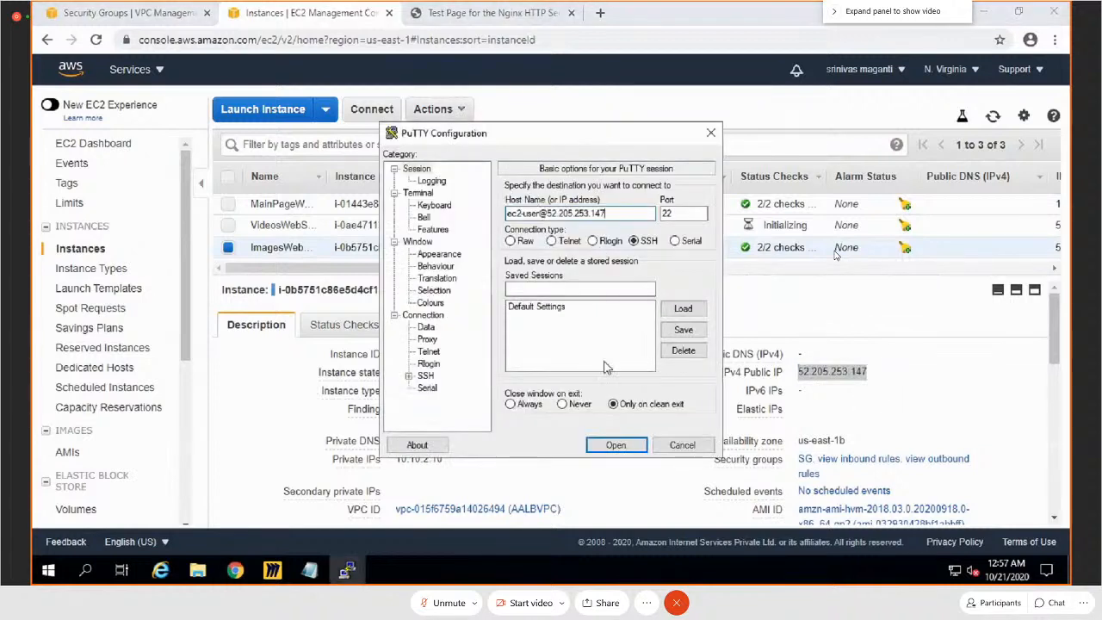
# Step: Set login.ppk from the Desktop's JumpServer folder as the private key file for SSH authentication
pyautogui.doubleClick(424, 376)
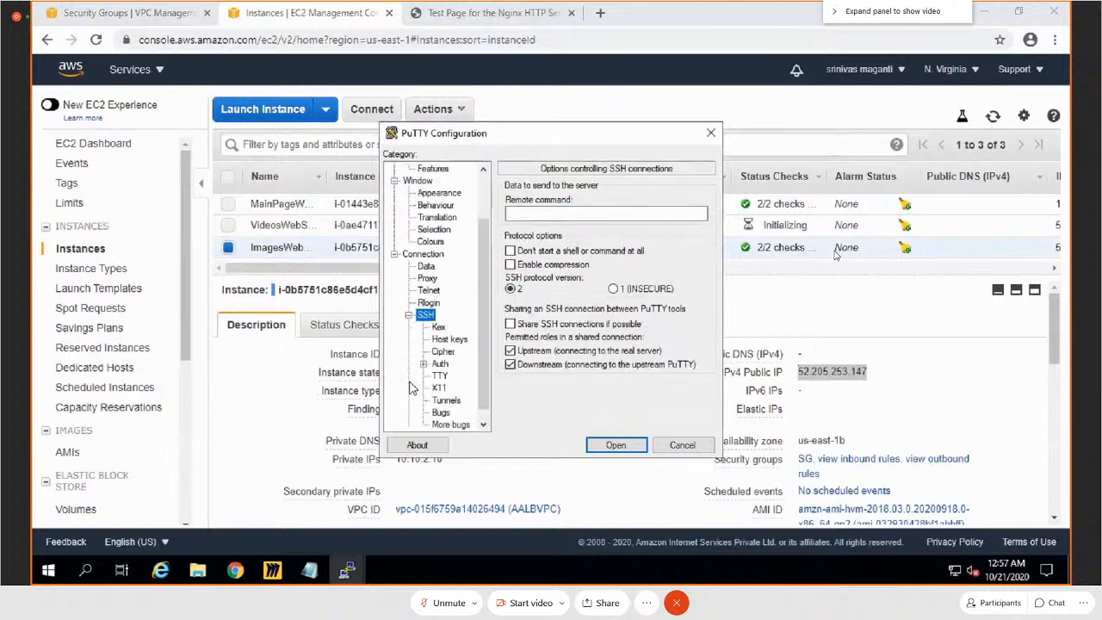
pyautogui.click(440, 363)
pyautogui.click(662, 343)
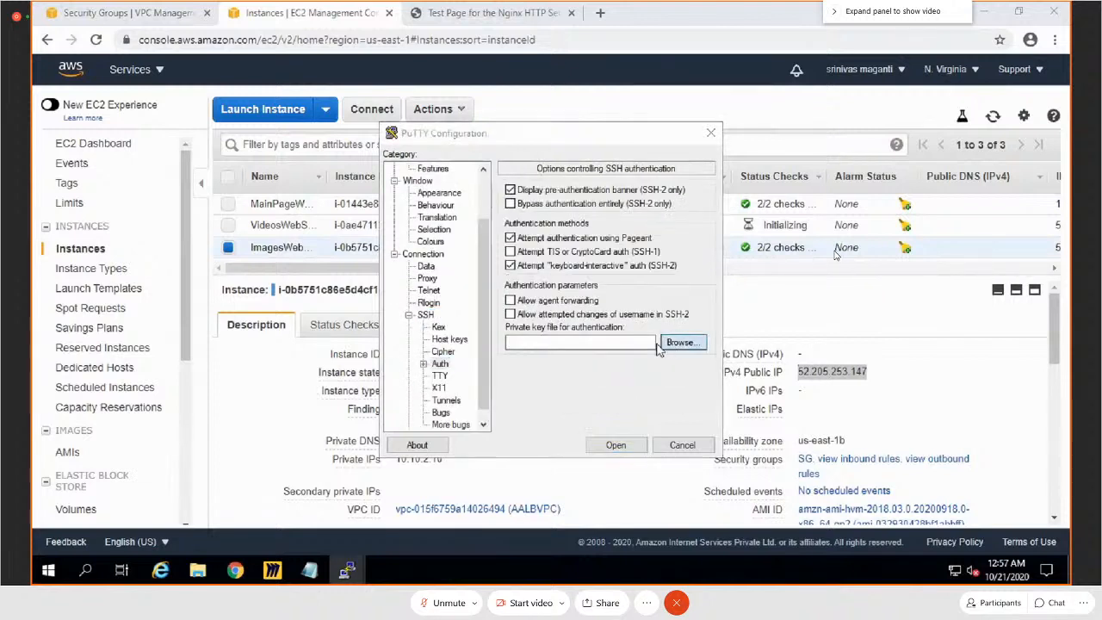
pyautogui.click(575, 253)
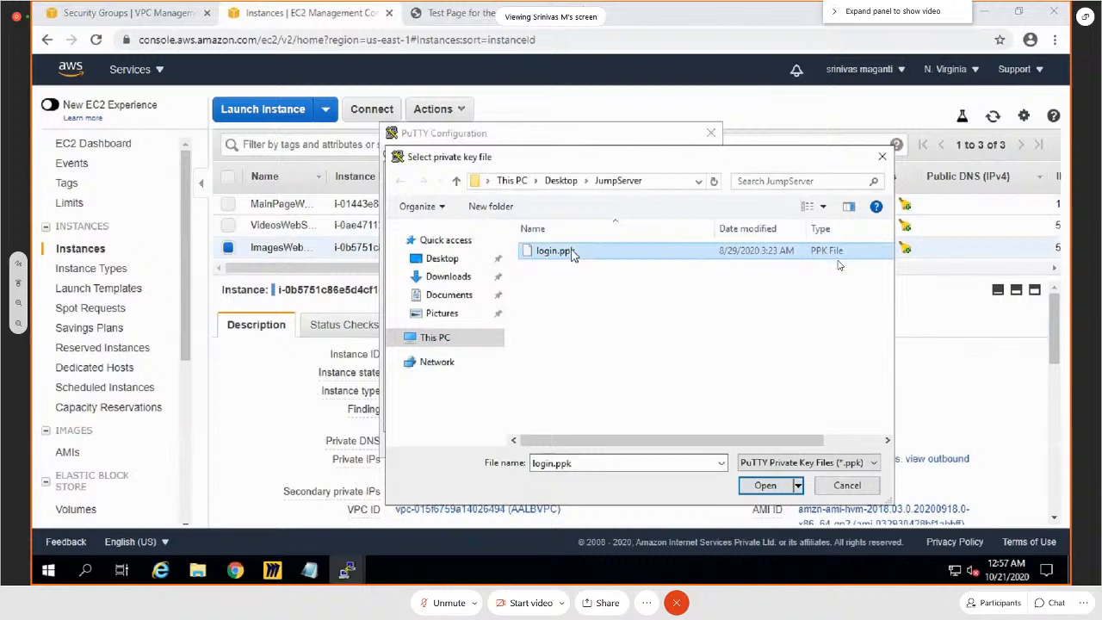
pyautogui.doubleClick(575, 253)
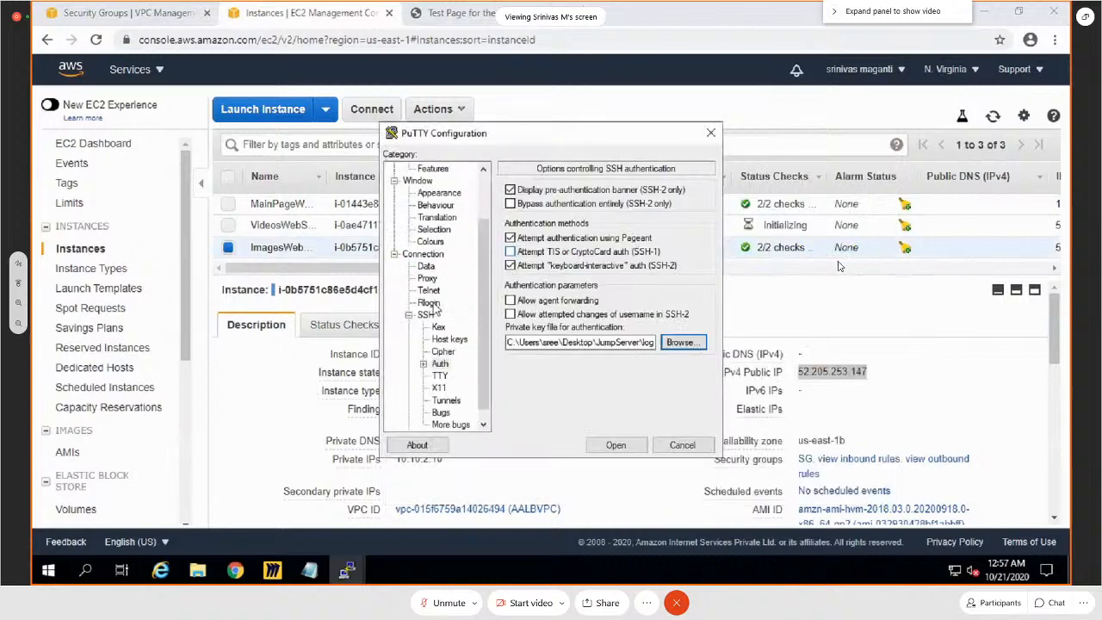
# Step: Set the terminal font size to 14 for the PuTTY session, keeping Courier New Regular
pyautogui.click(439, 193)
pyautogui.click(681, 276)
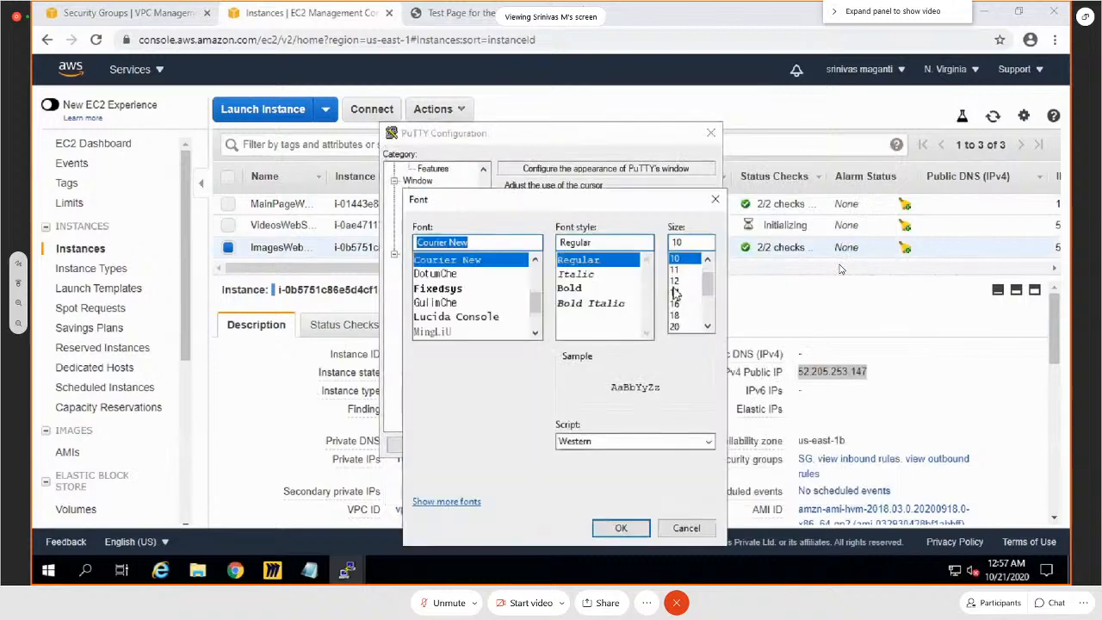
pyautogui.click(674, 292)
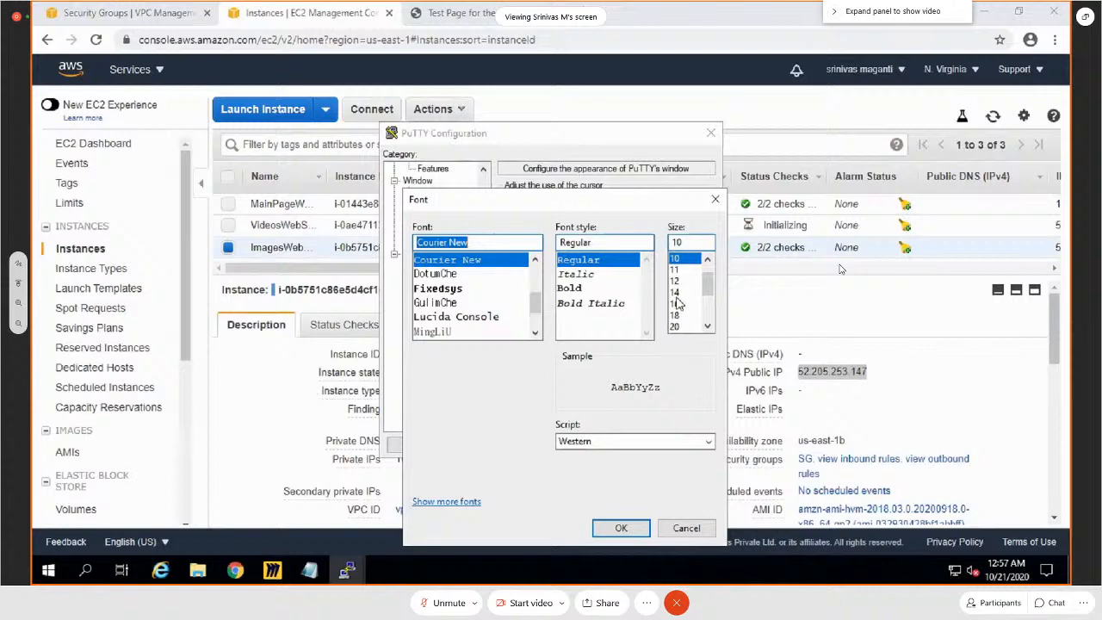
pyautogui.click(623, 529)
# Step: Connect to the images web server, accept its host key, and switch to root with sudo su -
pyautogui.click(615, 445)
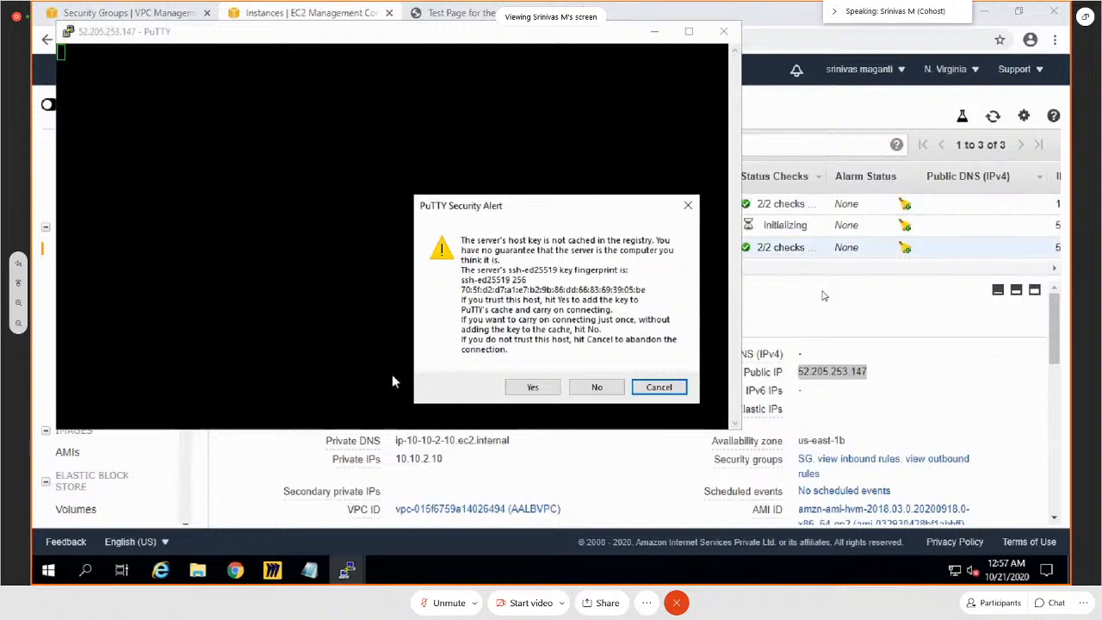
pyautogui.click(527, 387)
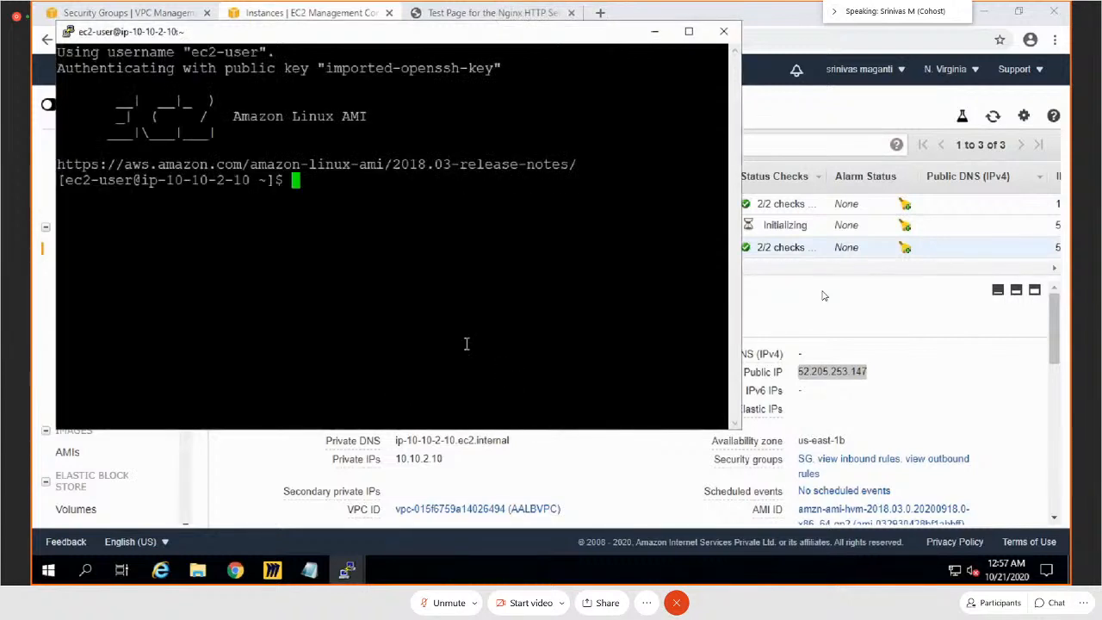
pyautogui.write('sudo su -')
pyautogui.press('Return')
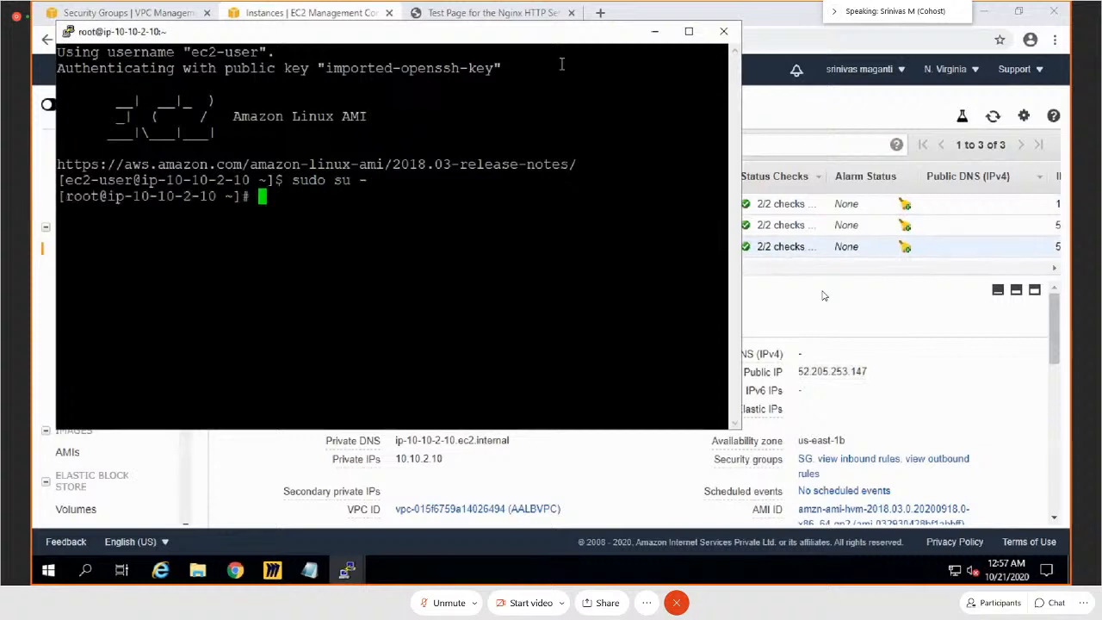
# Step: Maximize the terminal window and change to the /usr/share/nginx/html/ directory
pyautogui.click(686, 34)
pyautogui.press('Return')
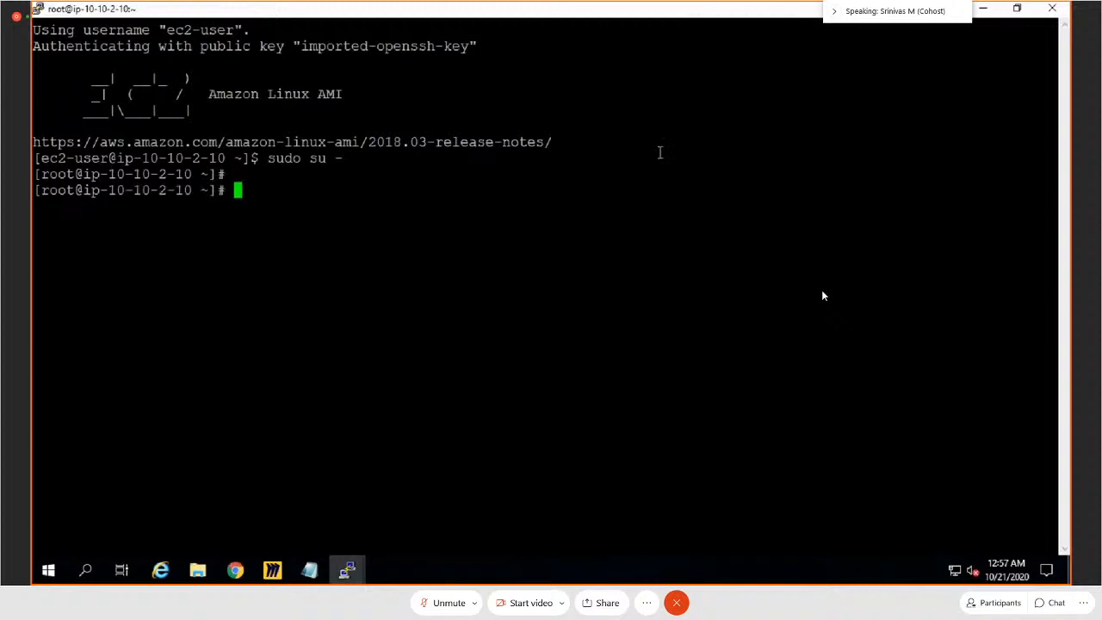
pyautogui.press('Return')
pyautogui.press('Return')
pyautogui.press('Return')
pyautogui.press('Return')
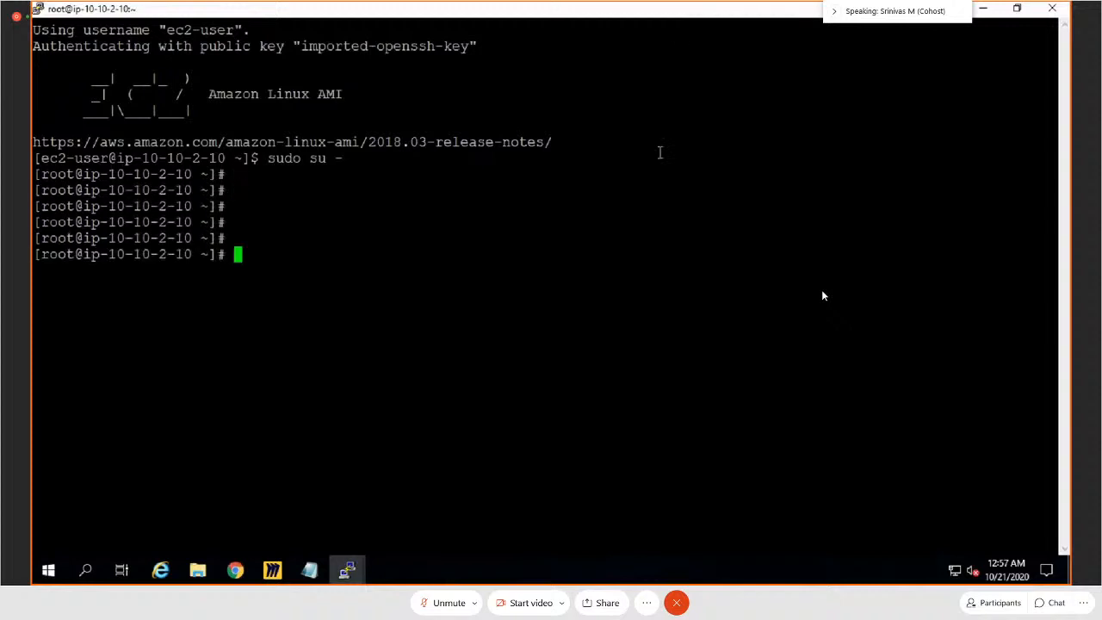
pyautogui.write('cd /usr/')
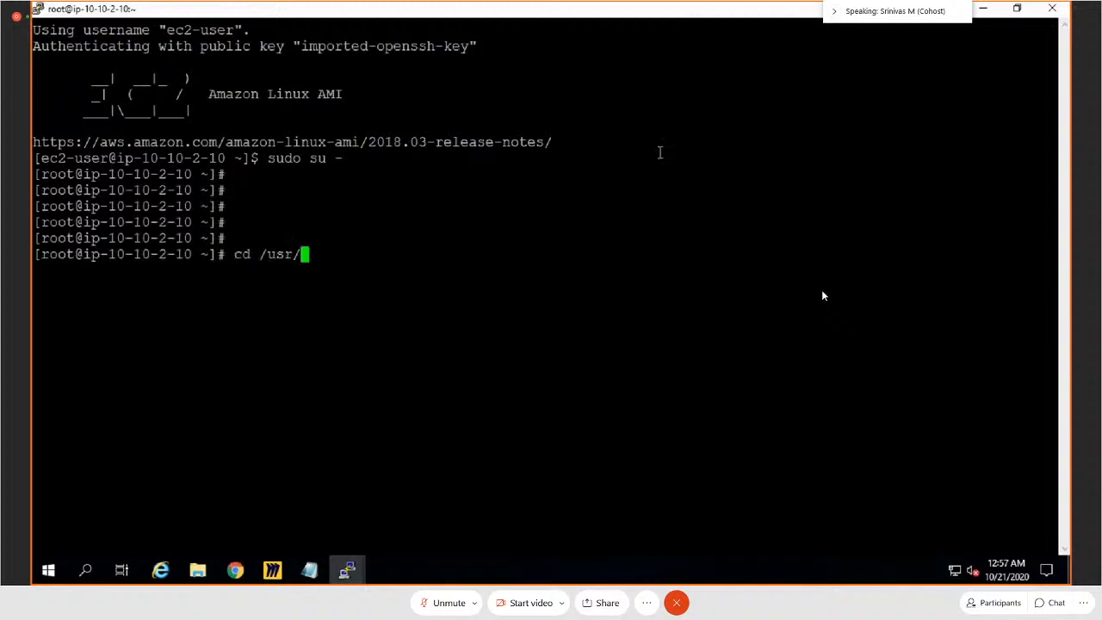
pyautogui.write('share/nginx/')
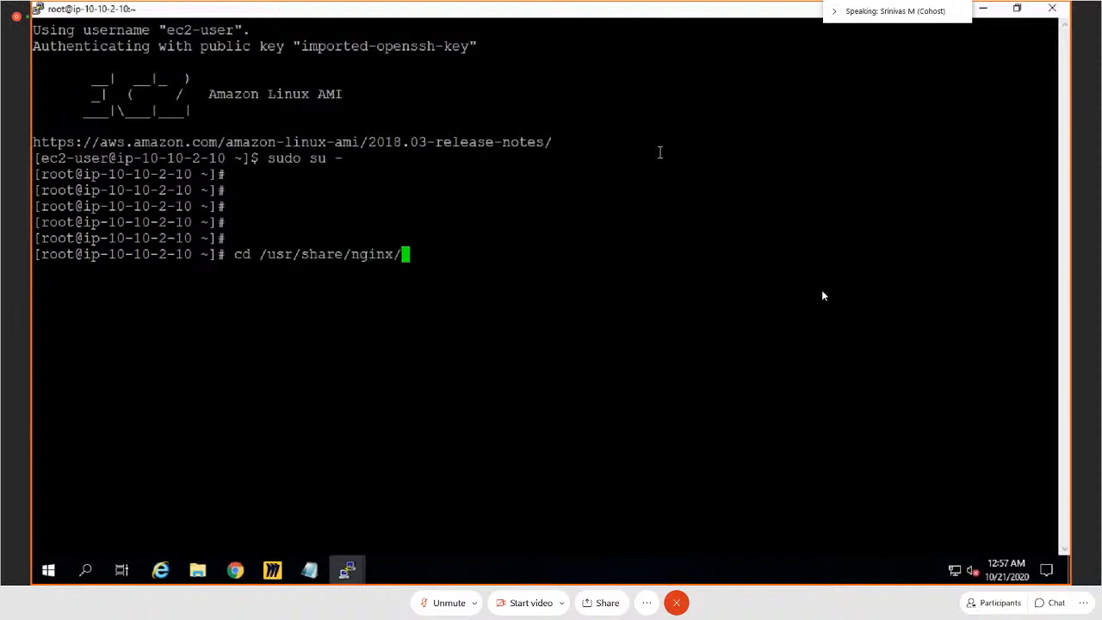
pyautogui.write('html/')
pyautogui.press('Return')
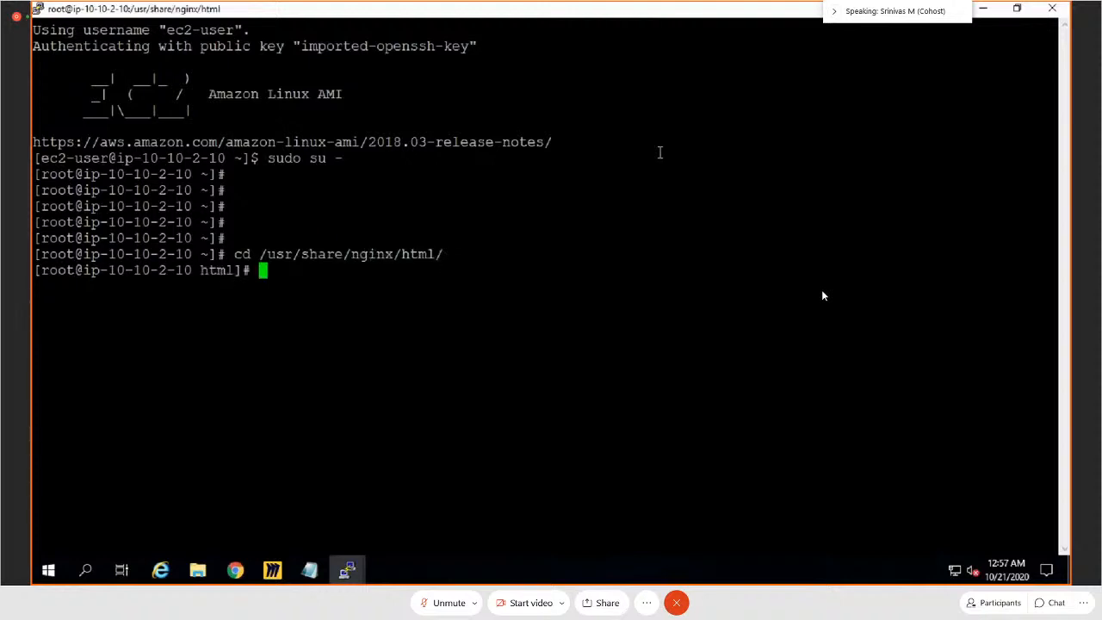
pyautogui.press('Return')
pyautogui.press('Return')
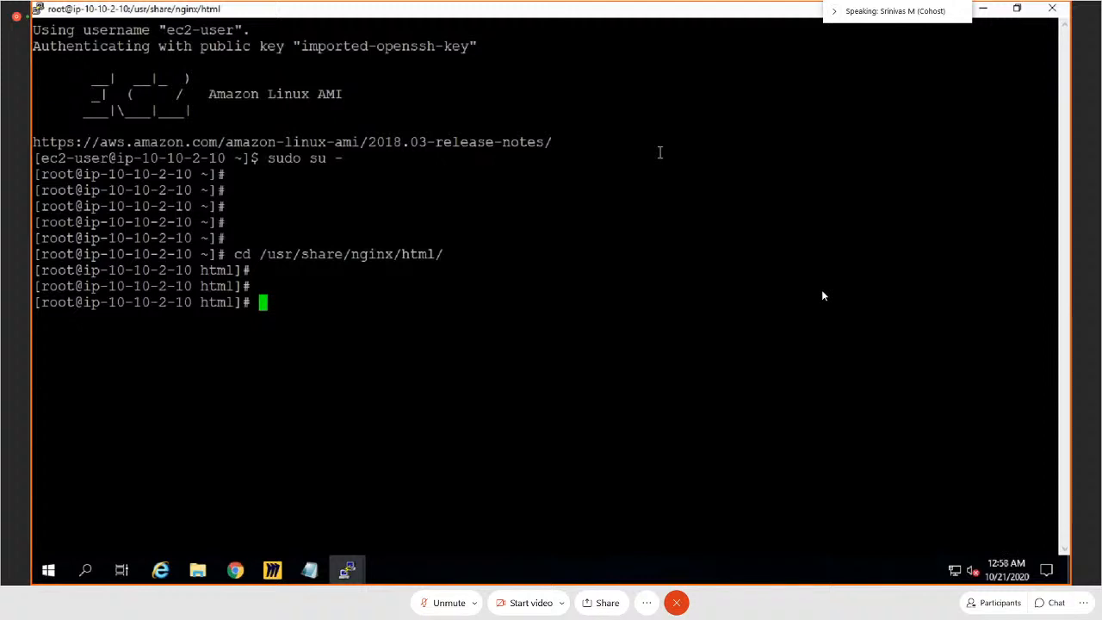
# Step: Create a directory named images inside the nginx html directory
pyautogui.write('mkdir ')
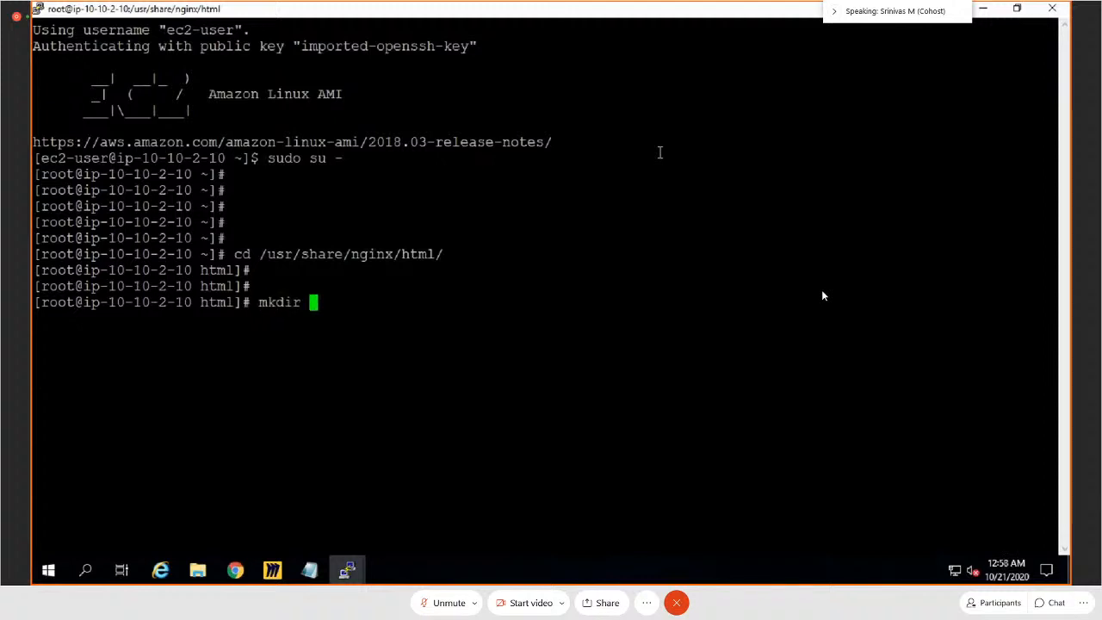
pyautogui.write('i')
pyautogui.write('mages')
pyautogui.press('Return')
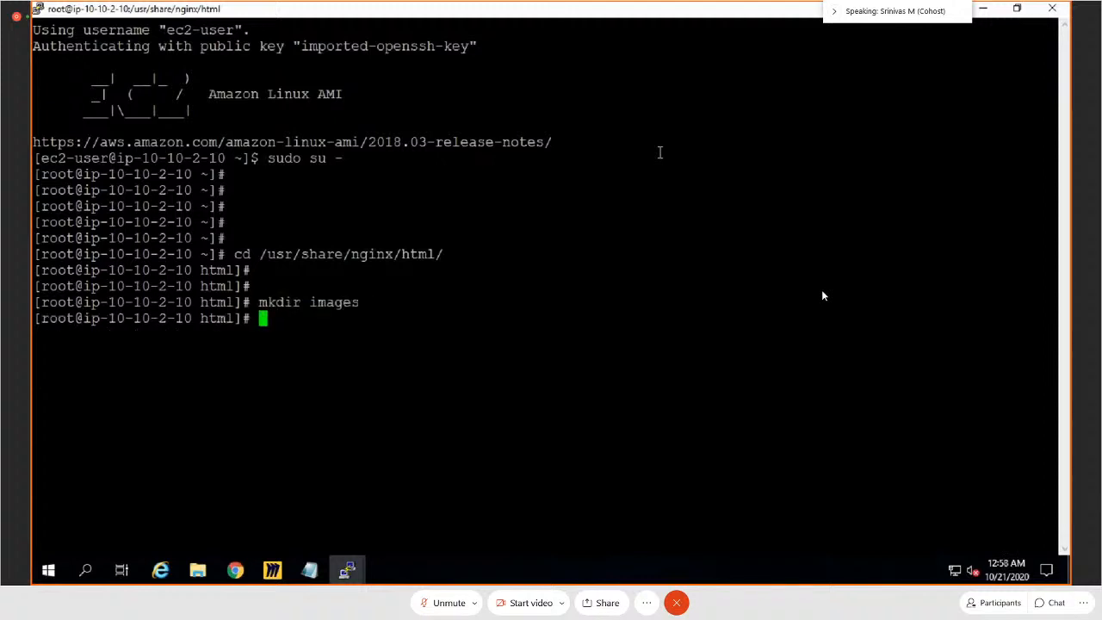
# Step: Try to copy everything in the html directory with cp * to the target /usr/share/nginx/html/images/*
pyautogui.write('cp index.html')
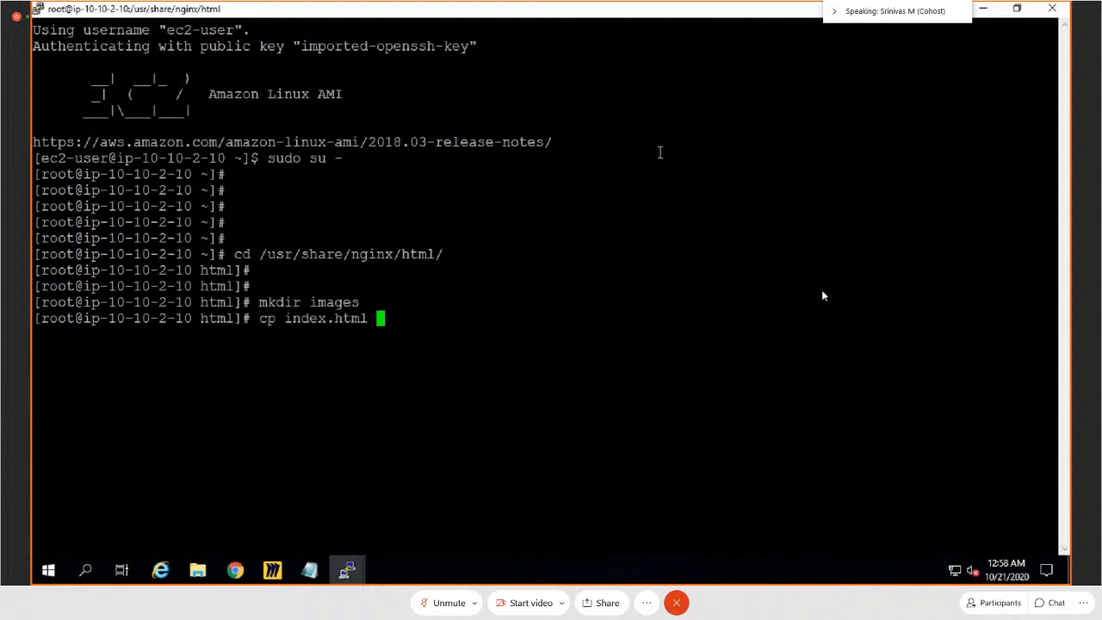
pyautogui.press('BackSpace')
pyautogui.press('BackSpace')
pyautogui.press('BackSpace')
pyautogui.press('BackSpace')
pyautogui.press('BackSpace')
pyautogui.press('BackSpace')
pyautogui.press('BackSpace')
pyautogui.press('BackSpace')
pyautogui.press('BackSpace')
pyautogui.press('BackSpace')
pyautogui.press('BackSpace')
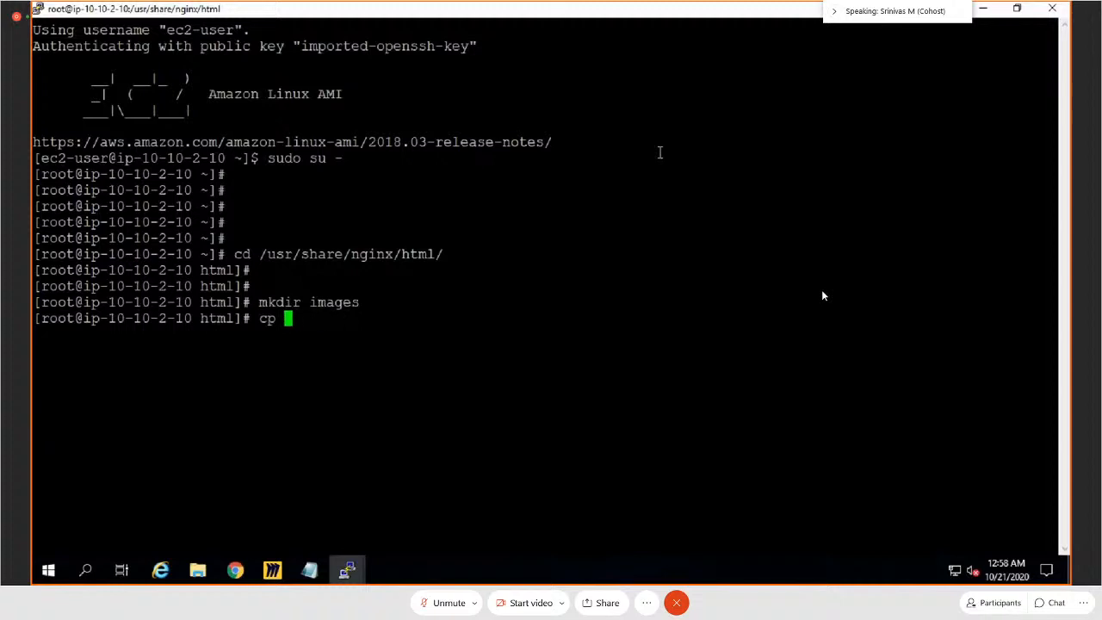
pyautogui.write('* ')
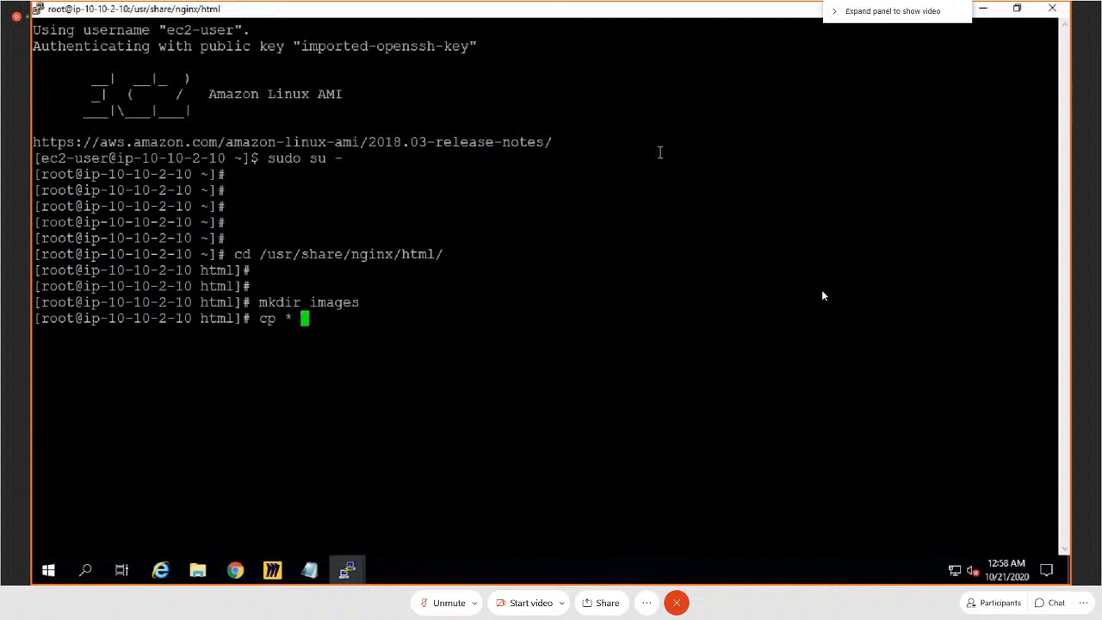
pyautogui.write('/usr/share/n')
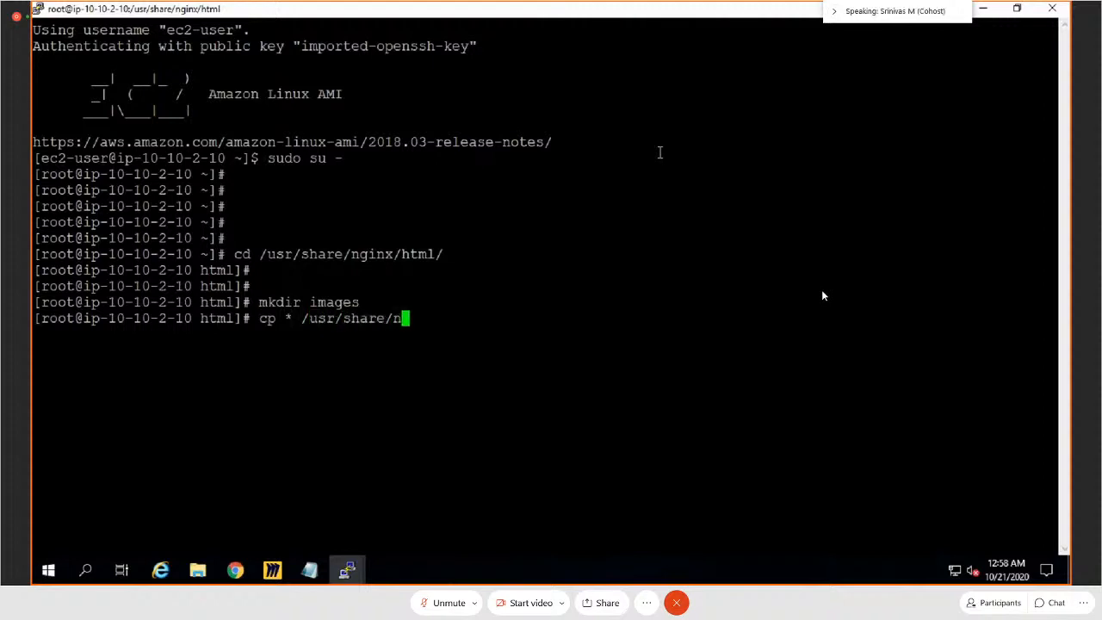
pyautogui.write('ginx/html/images/')
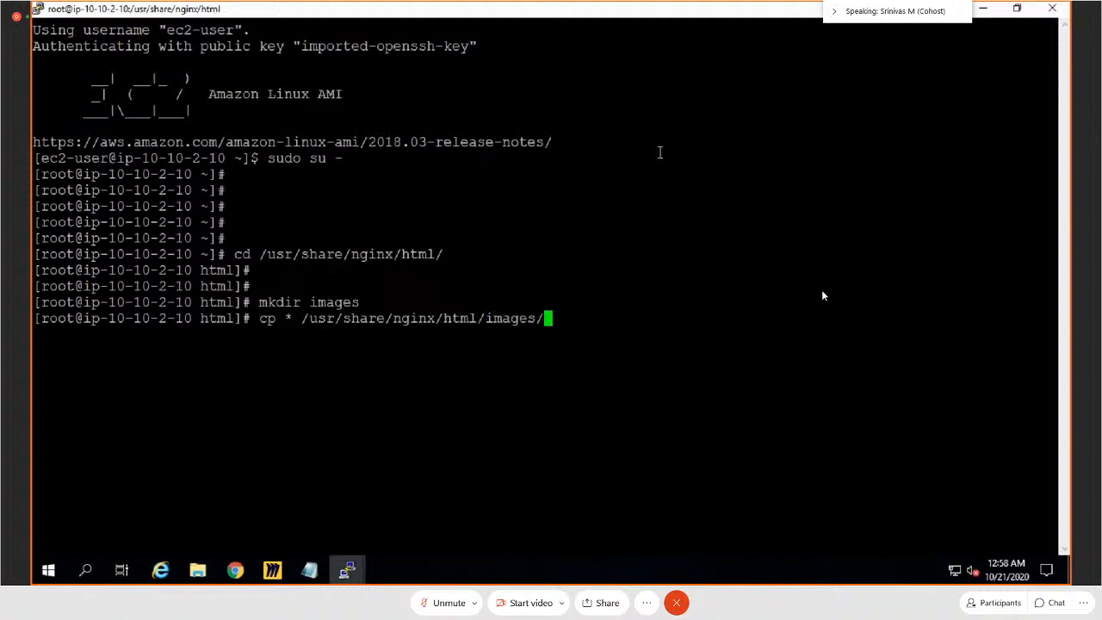
pyautogui.write('*')
pyautogui.press('Return')
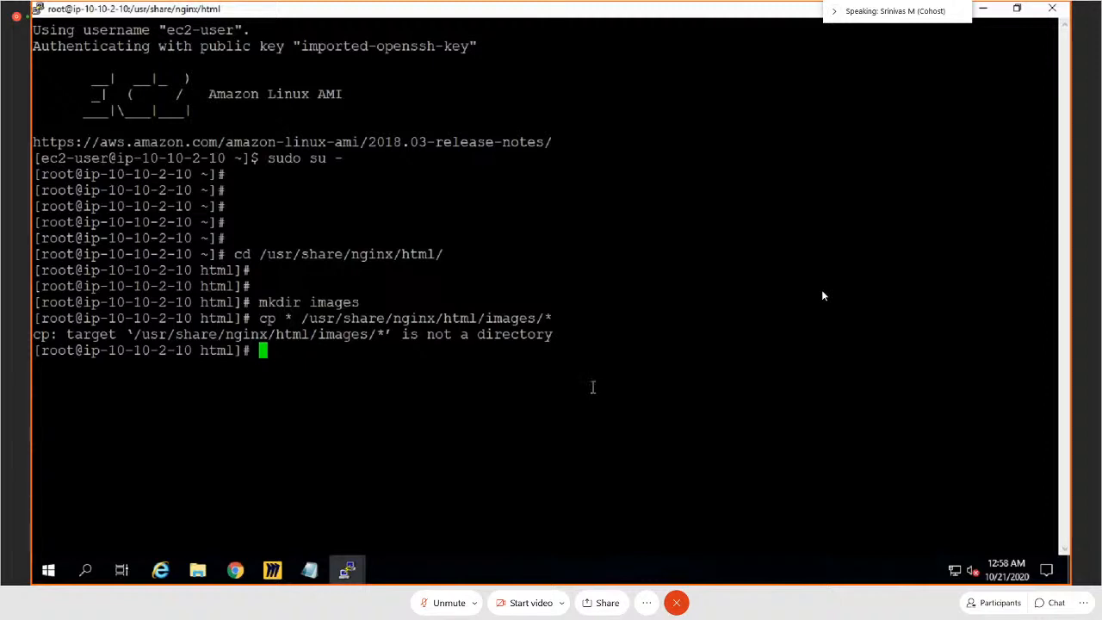
# Step: Rerun the copy command without the target's trailing asterisk, as cp * /usr/share/nginx/html/images/
pyautogui.press('Up')
pyautogui.press('BackSpace')
pyautogui.press('Return')
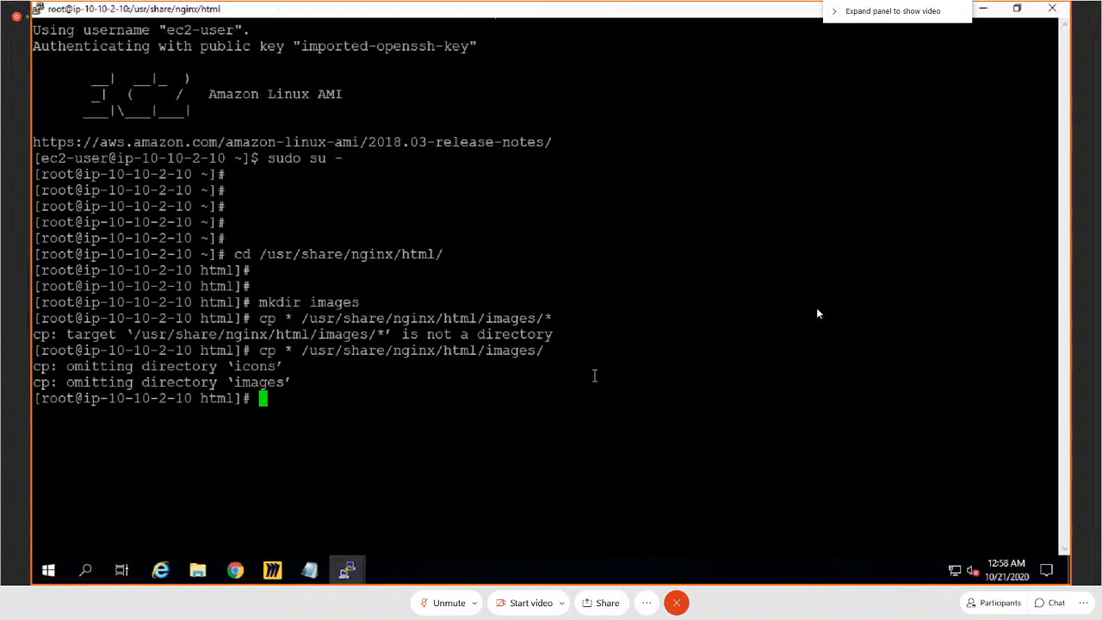
# Step: List the html directory's contents with ls -ltr
pyautogui.write('ls -ltr')
pyautogui.press('Return')
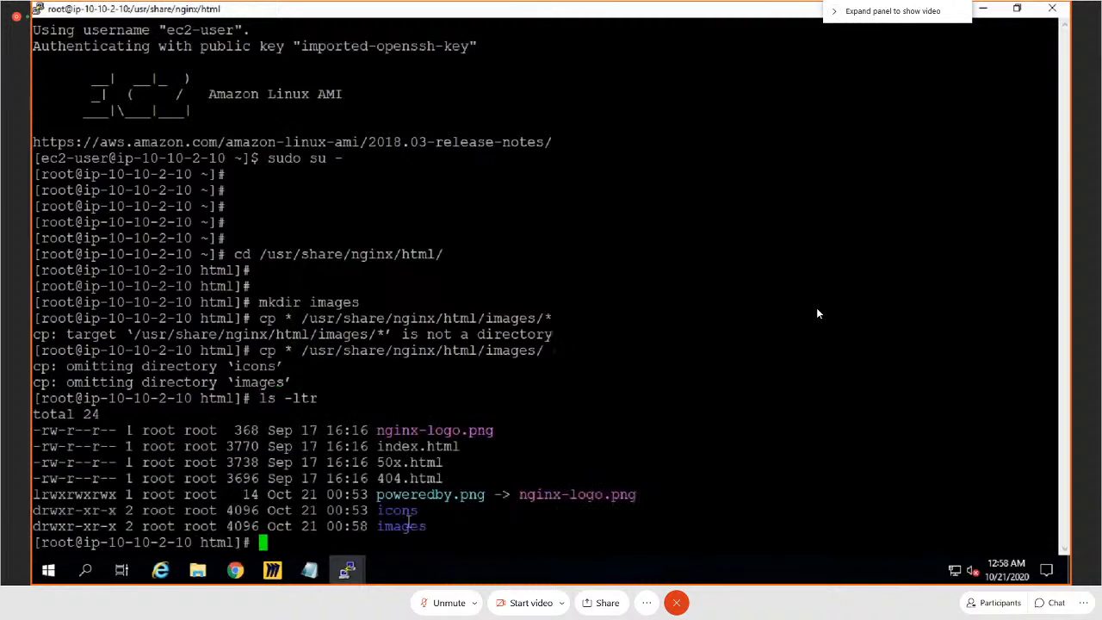
pyautogui.doubleClick(409, 514)
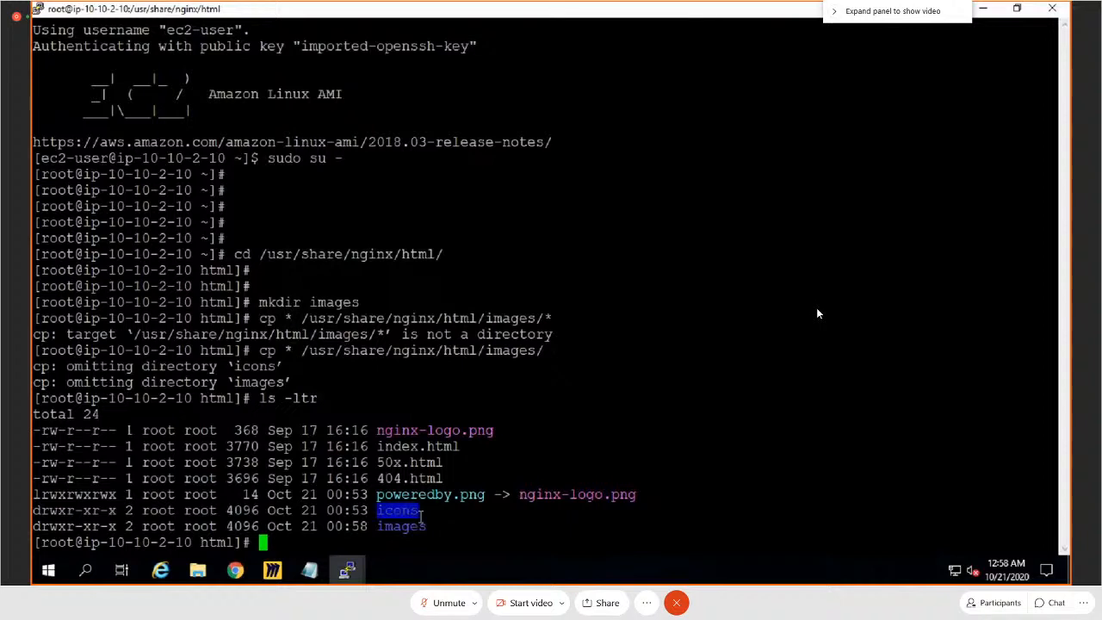
pyautogui.click(423, 526)
# Step: Change into the images directory and list its files with ls, plus a detailed listing with ls -ltr
pyautogui.write('cd')
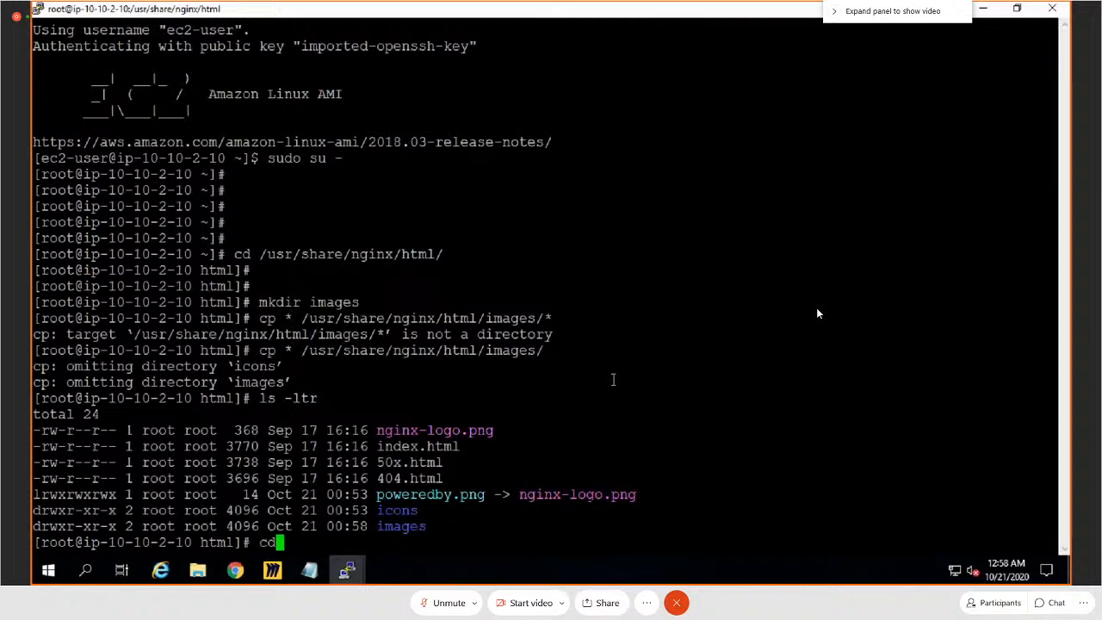
pyautogui.write(' i')
pyautogui.press('Tab')
pyautogui.press('Return')
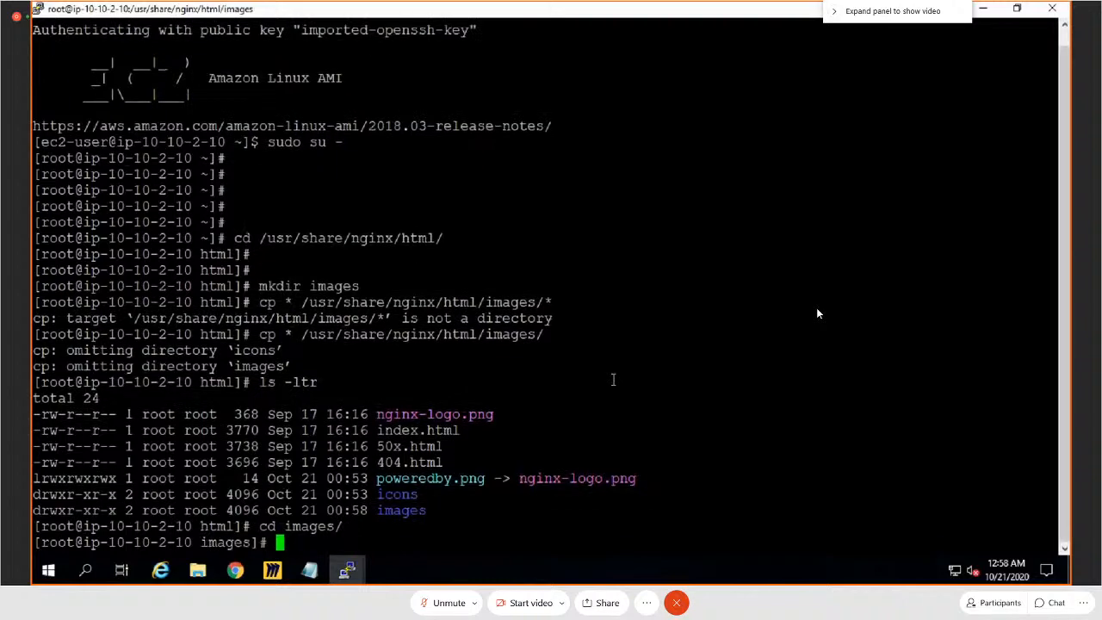
pyautogui.write('ls')
pyautogui.press('Return')
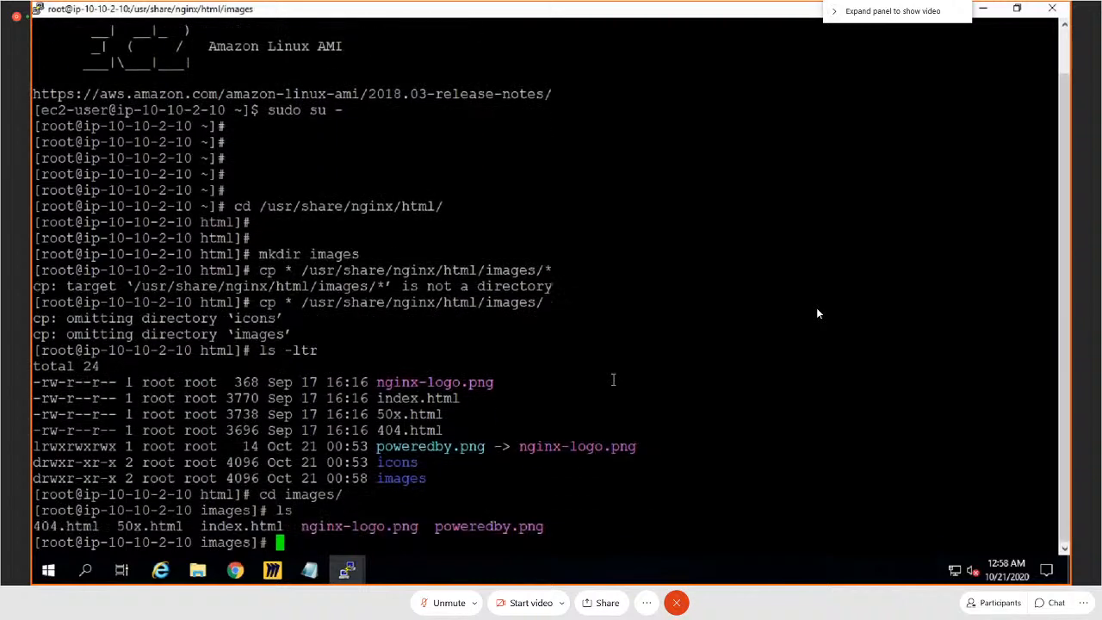
pyautogui.write('ls -ltr')
pyautogui.press('Return')
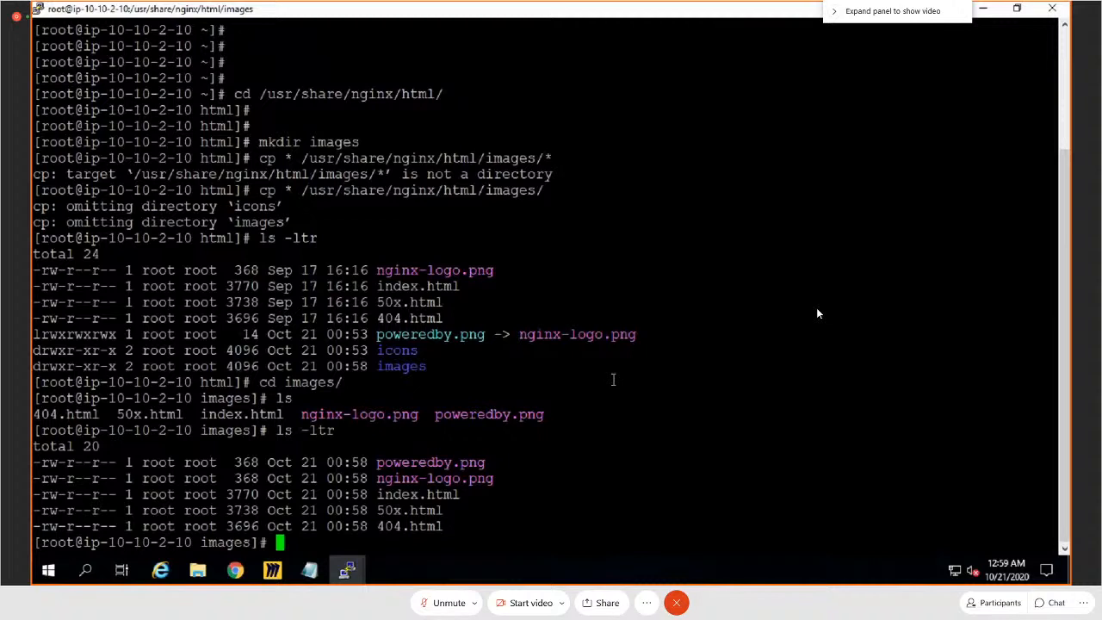
# Step: Open the images directory's index.html in vi and go to the h1 "Welcome to" heading line in the body
pyautogui.write('vi index.html')
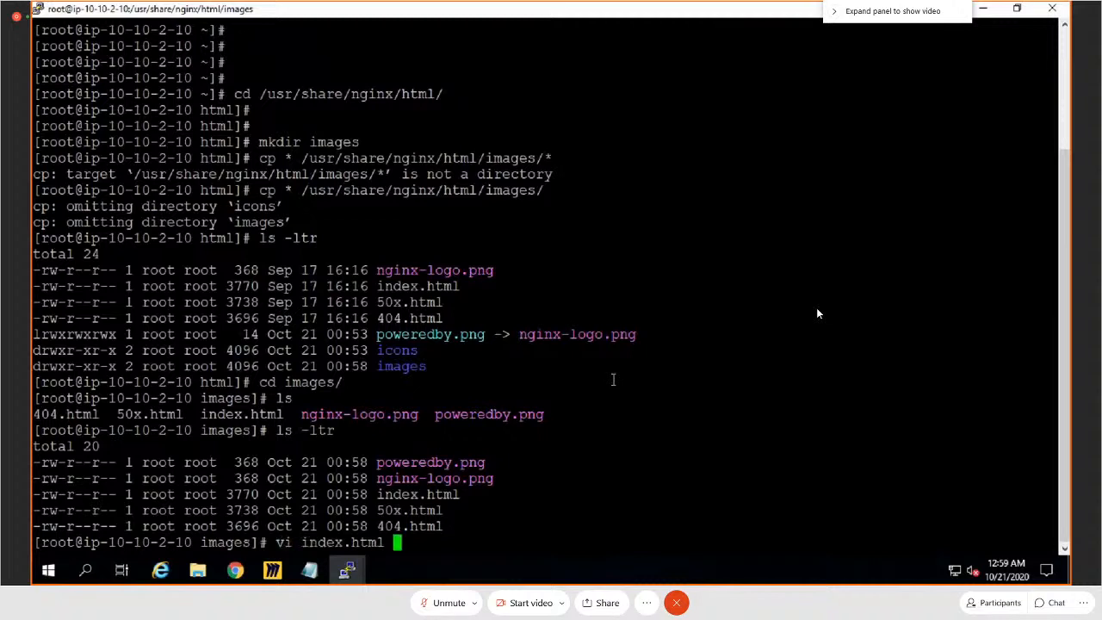
pyautogui.press('Return')
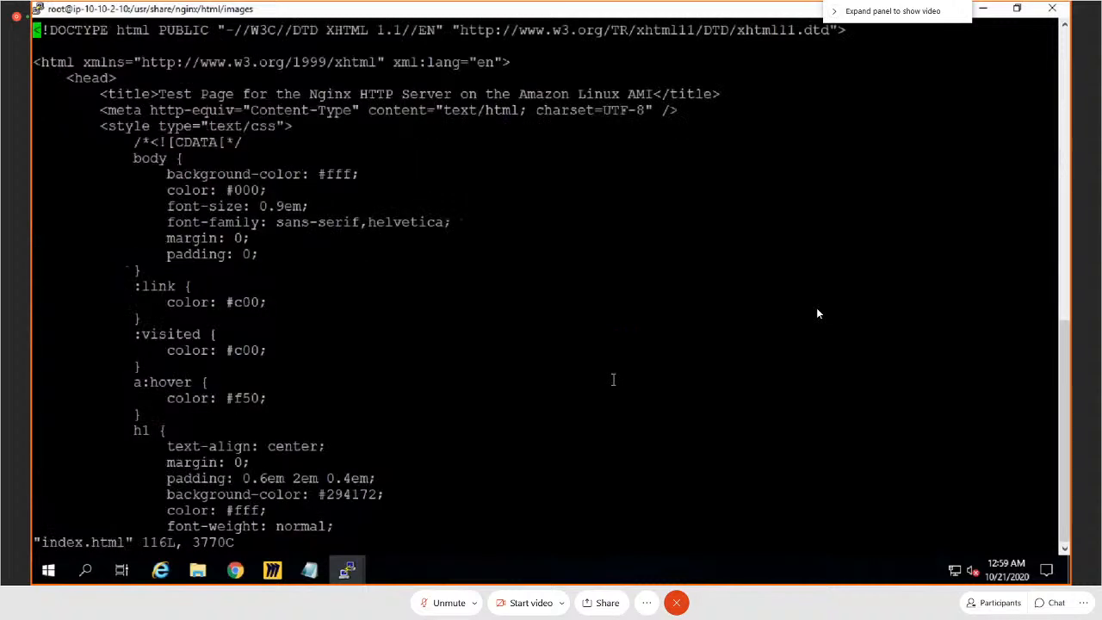
pyautogui.press('Down')
pyautogui.press('Down')
pyautogui.press('Down')
pyautogui.press('Down')
pyautogui.press('Down')
pyautogui.press('Down')
pyautogui.press('Down')
pyautogui.press('Down')
pyautogui.press('Down')
pyautogui.press('Down')
pyautogui.press('Down')
pyautogui.press('Down')
pyautogui.press('Down')
pyautogui.press('Down')
pyautogui.press('Down')
pyautogui.press('Down')
pyautogui.press('Down')
pyautogui.press('Down')
pyautogui.press('Down')
pyautogui.press('Down')
pyautogui.press('Down')
pyautogui.press('Down')
pyautogui.press('Down')
pyautogui.press('Down')
pyautogui.press('Down')
pyautogui.press('Down')
pyautogui.press('Down')
pyautogui.press('Down')
pyautogui.press('Down')
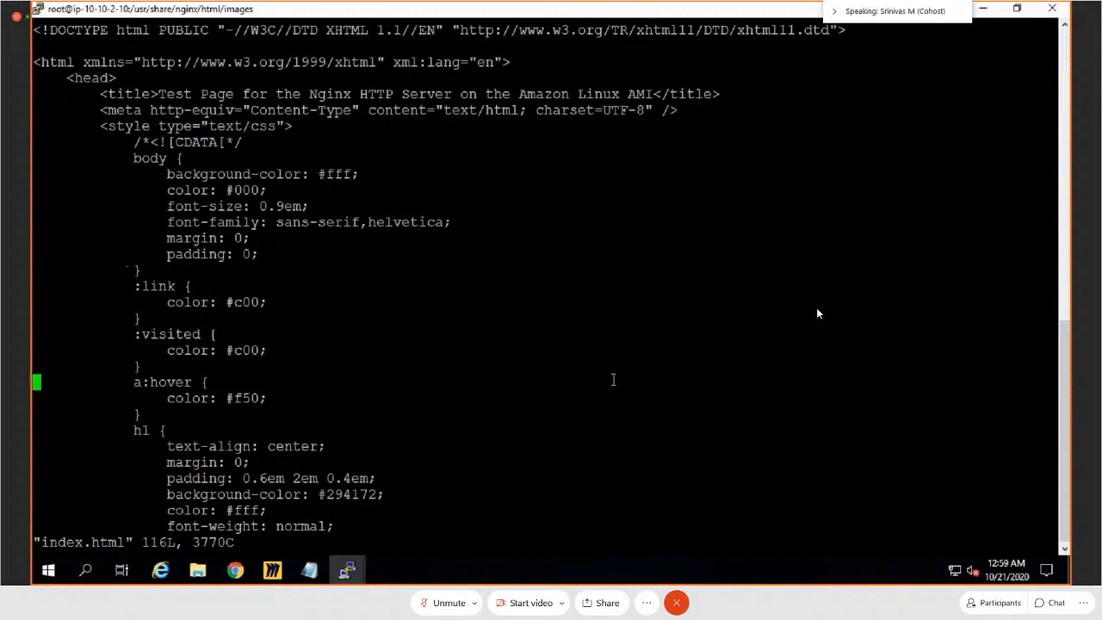
pyautogui.press('Down')
pyautogui.press('Down')
pyautogui.press('Down')
pyautogui.press('Down')
pyautogui.press('Down')
pyautogui.press('Down')
pyautogui.press('Down')
pyautogui.press('Down')
pyautogui.press('Down')
pyautogui.press('Down')
pyautogui.press('Down')
pyautogui.press('Down')
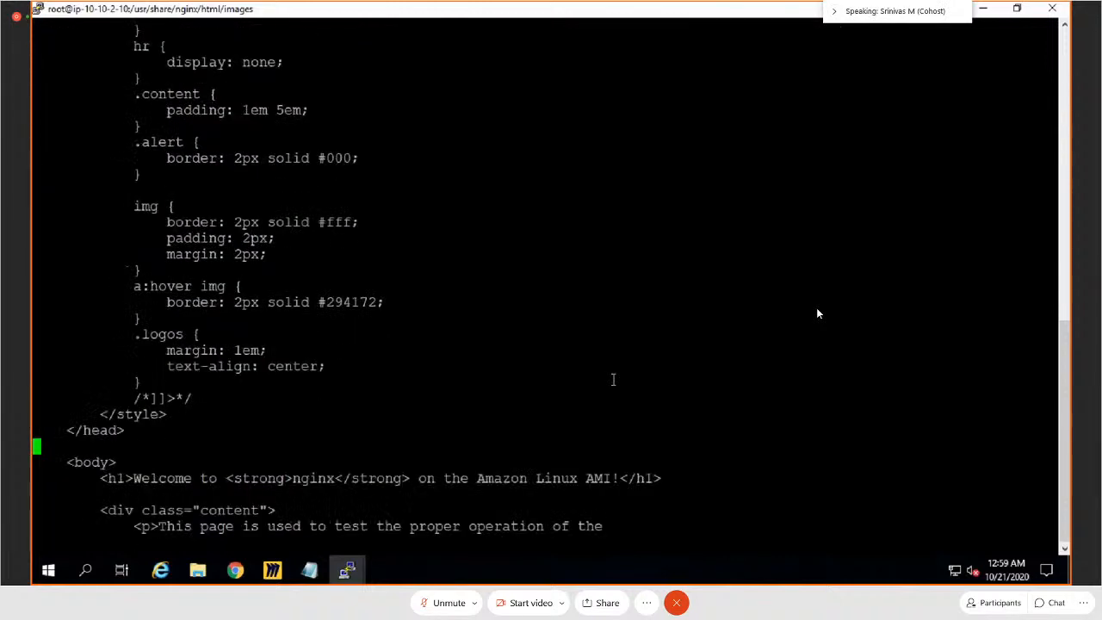
pyautogui.press('Down')
pyautogui.press('Down')
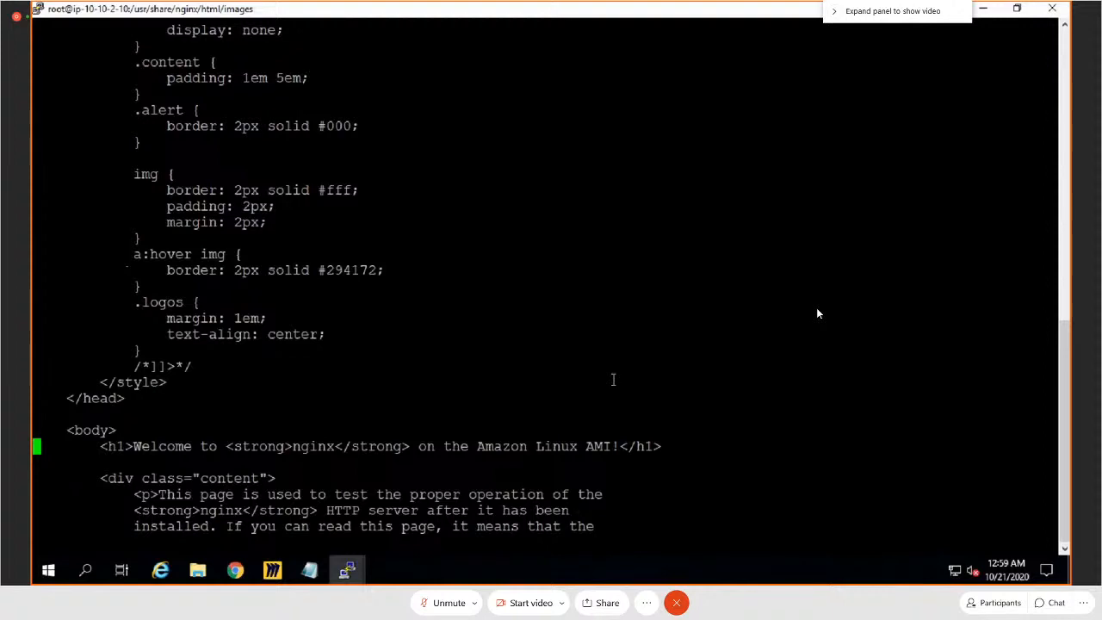
# Step: Remove "Linux AMI" from the h1 heading so that it ends with "on the Amazon!"
pyautogui.press('Right')
pyautogui.press('Right')
pyautogui.press('Right')
pyautogui.press('Right')
pyautogui.press('Right')
pyautogui.press('Right')
pyautogui.press('Right')
pyautogui.press('Right')
pyautogui.press('Right')
pyautogui.press('Right')
pyautogui.press('Right')
pyautogui.press('Right')
pyautogui.press('Right')
pyautogui.press('Right')
pyautogui.press('Right')
pyautogui.press('Right')
pyautogui.press('Right')
pyautogui.press('Right')
pyautogui.press('Right')
pyautogui.press('Right')
pyautogui.press('Right')
pyautogui.press('Right')
pyautogui.press('Right')
pyautogui.press('Right')
pyautogui.press('Right')
pyautogui.press('Right')
pyautogui.press('Right')
pyautogui.press('Right')
pyautogui.press('Right')
pyautogui.press('Right')
pyautogui.press('Right')
pyautogui.press('Right')
pyautogui.press('Right')
pyautogui.press('Right')
pyautogui.press('Right')
pyautogui.press('Right')
pyautogui.press('Right')
pyautogui.press('Right')
pyautogui.press('Right')
pyautogui.press('Right')
pyautogui.press('Left')
pyautogui.press('Left')
pyautogui.press('Left')
pyautogui.press('i')
pyautogui.press('BackSpace')
pyautogui.press('BackSpace')
pyautogui.press('BackSpace')
pyautogui.press('BackSpace')
pyautogui.press('BackSpace')
pyautogui.press('BackSpace')
pyautogui.press('BackSpace')
pyautogui.press('BackSpace')
pyautogui.press('BackSpace')
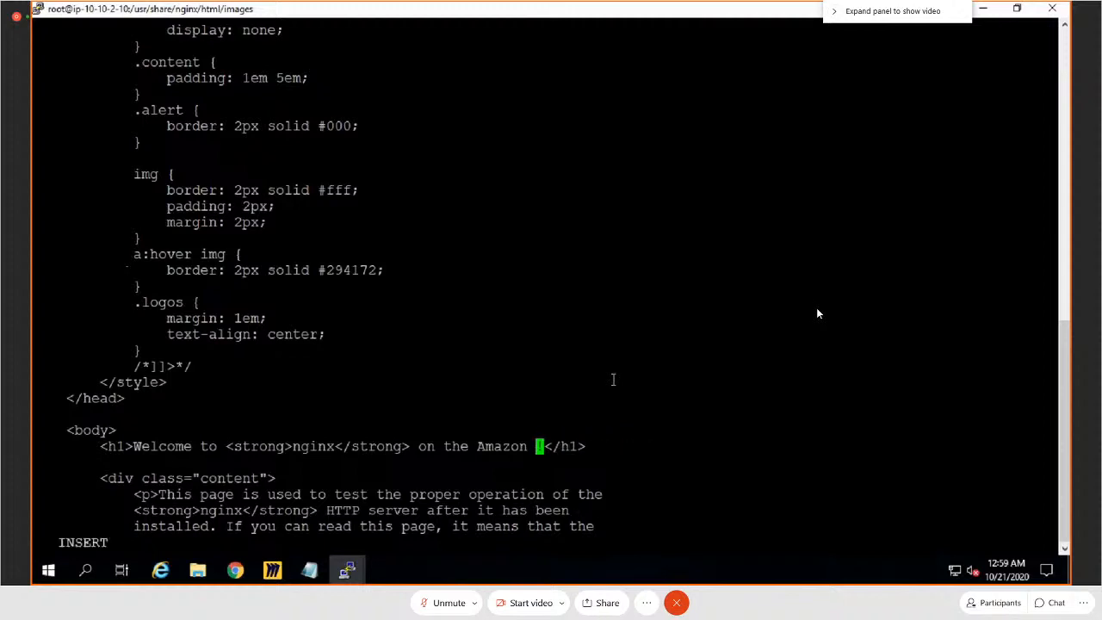
pyautogui.press('BackSpace')
pyautogui.press('BackSpace')
pyautogui.write('n')
# Step: Delete the word "nginx" between the h1 heading's strong tags
pyautogui.press('Left')
pyautogui.press('Left')
pyautogui.press('Left')
pyautogui.press('Left')
pyautogui.press('Left')
pyautogui.press('Left')
pyautogui.press('Left')
pyautogui.press('Left')
pyautogui.press('Left')
pyautogui.press('Left')
pyautogui.press('Left')
pyautogui.press('Left')
pyautogui.press('Left')
pyautogui.press('Left')
pyautogui.press('Left')
pyautogui.press('Left')
pyautogui.press('Left')
pyautogui.press('Left')
pyautogui.press('Left')
pyautogui.press('Left')
pyautogui.press('Right')
pyautogui.press('Right')
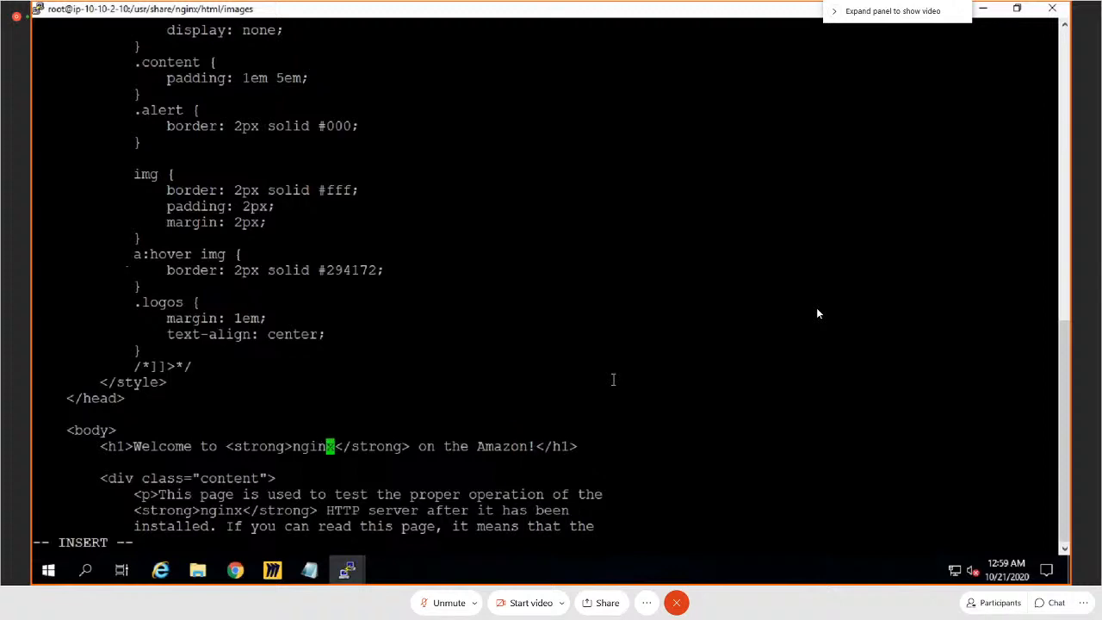
pyautogui.press('Left')
pyautogui.press('BackSpace')
pyautogui.press('BackSpace')
pyautogui.press('BackSpace')
pyautogui.press('BackSpace')
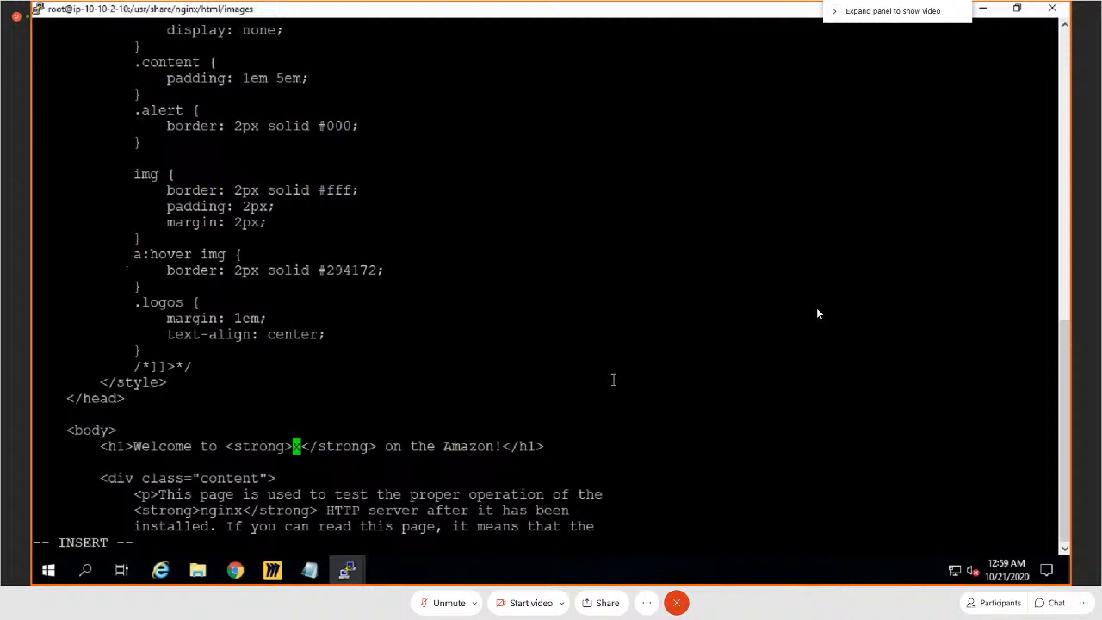
pyautogui.press('Right')
pyautogui.press('BackSpace')
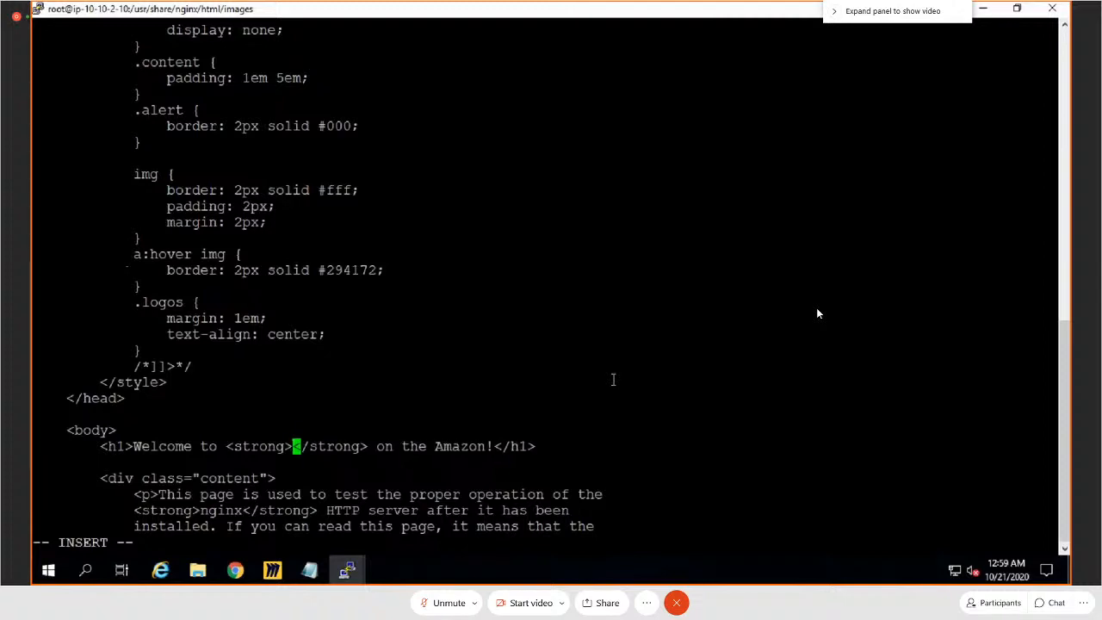
# Step: Insert the page owner's name followed by "'s Images Page" between the heading's strong tags and leave insert mode
pyautogui.write('S')
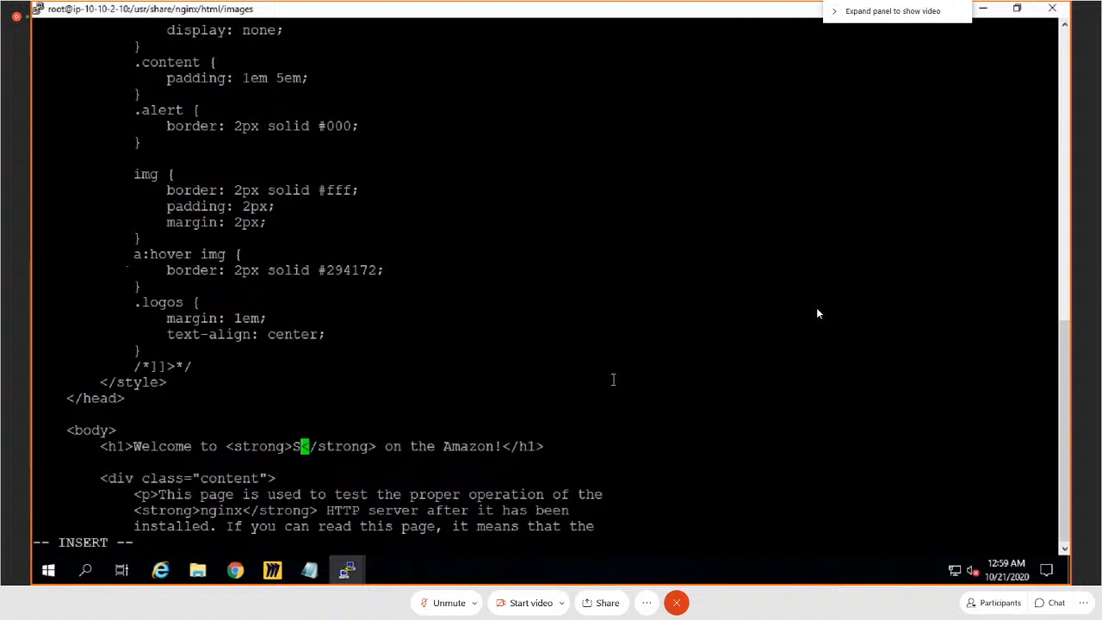
pyautogui.write('a')
pyautogui.press('BackSpace')
pyautogui.write('hadun')
pyautogui.press('BackSpace')
pyautogui.press('BackSpace')
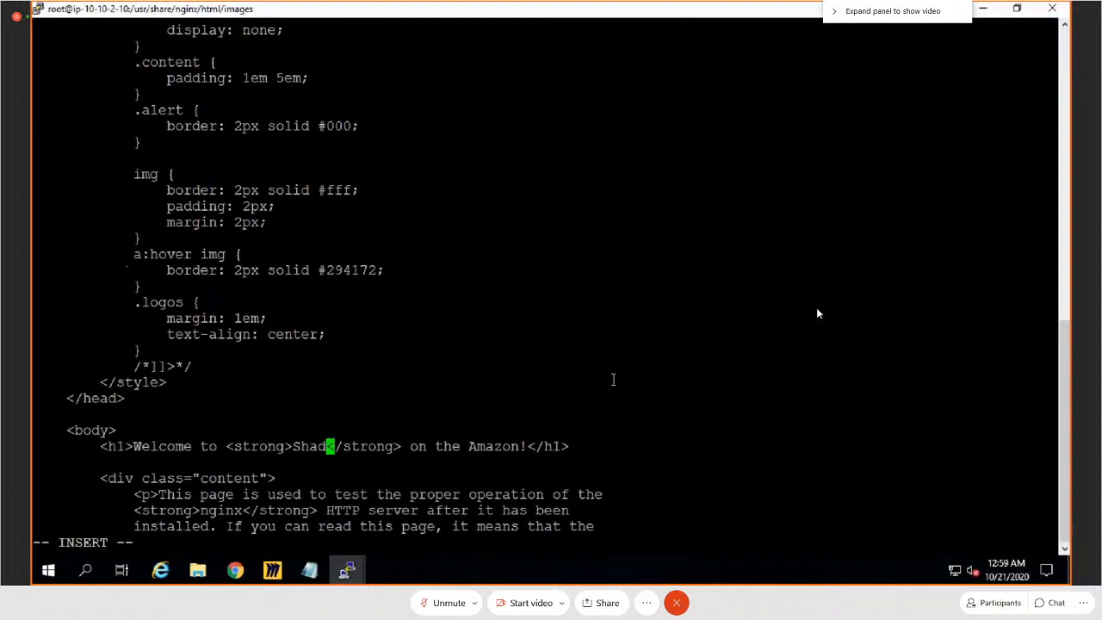
pyautogui.write('gunya')
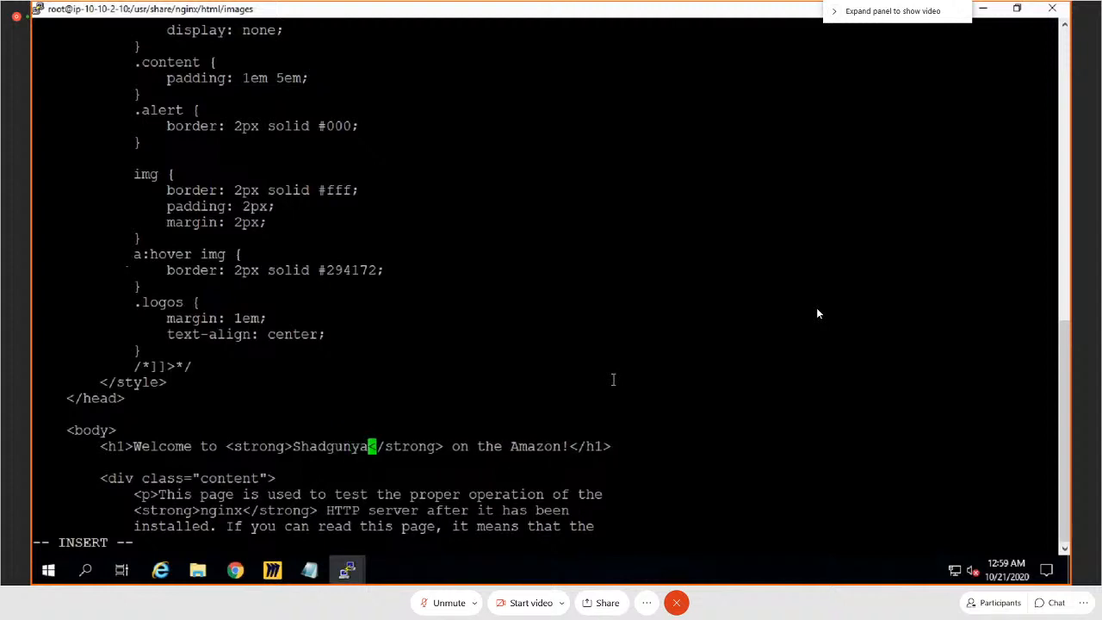
pyautogui.write("'s ")
pyautogui.write('Image Se')
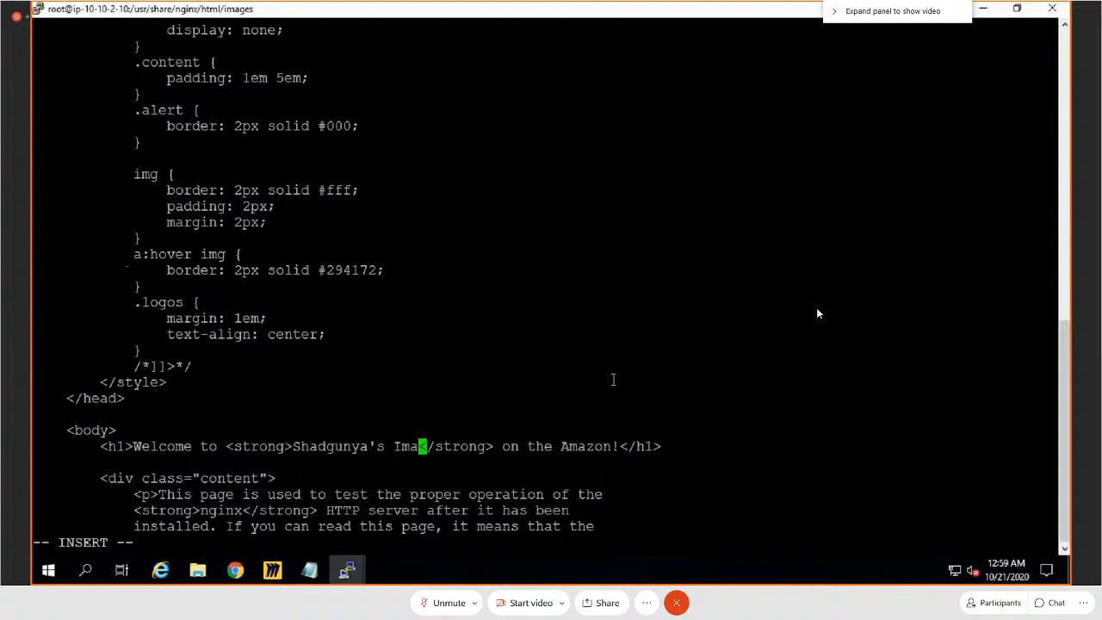
pyautogui.write('r')
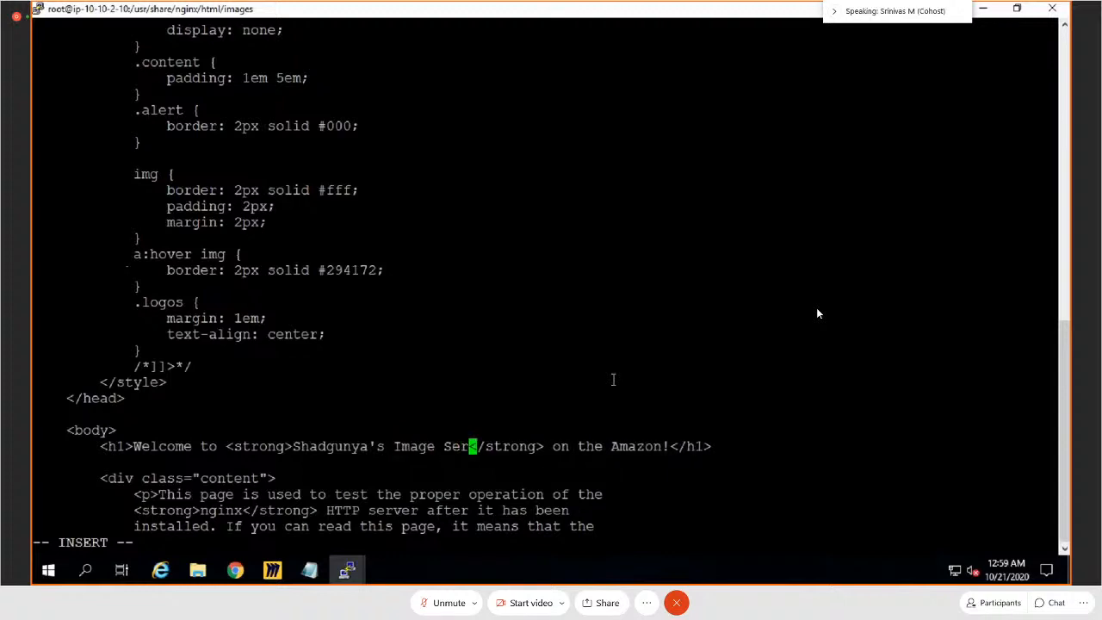
pyautogui.press('BackSpace')
pyautogui.press('BackSpace')
pyautogui.press('BackSpace')
pyautogui.write('s')
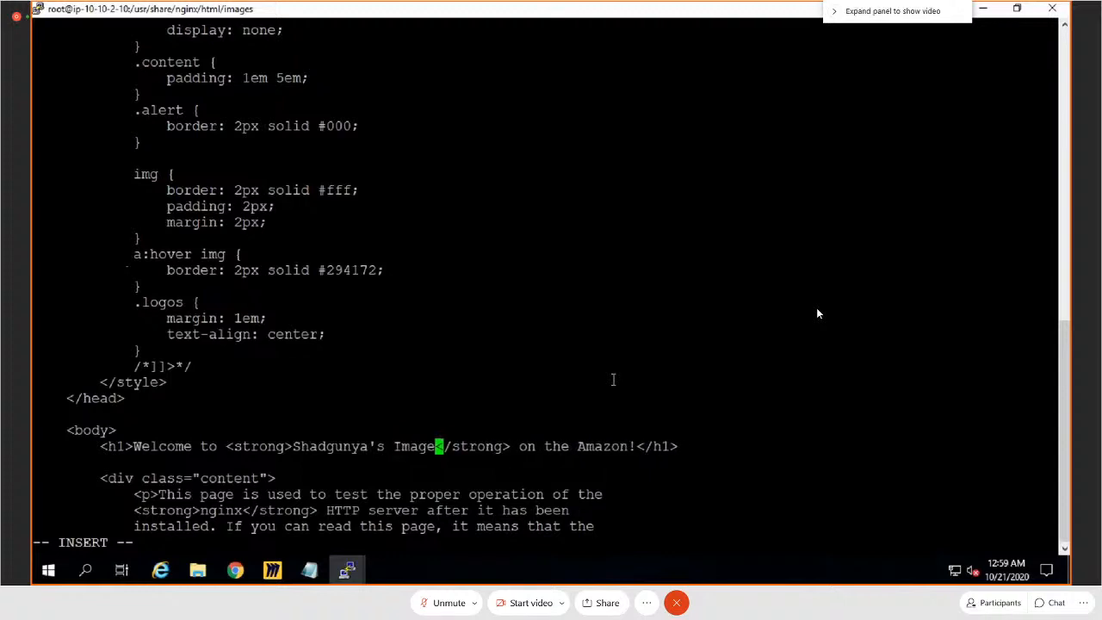
pyautogui.write(' Page')
pyautogui.press('Escape')
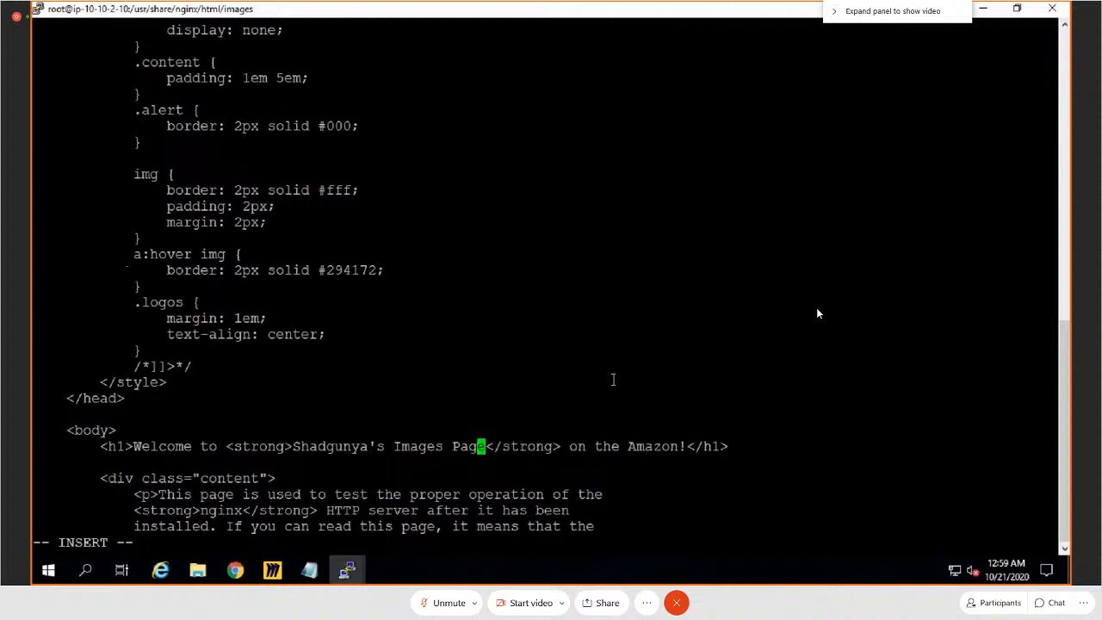
# Step: Switch to Chrome, search Google in a new tab for "how to add image in html" and open the W3Schools HTML Images result
pyautogui.click(245, 576)
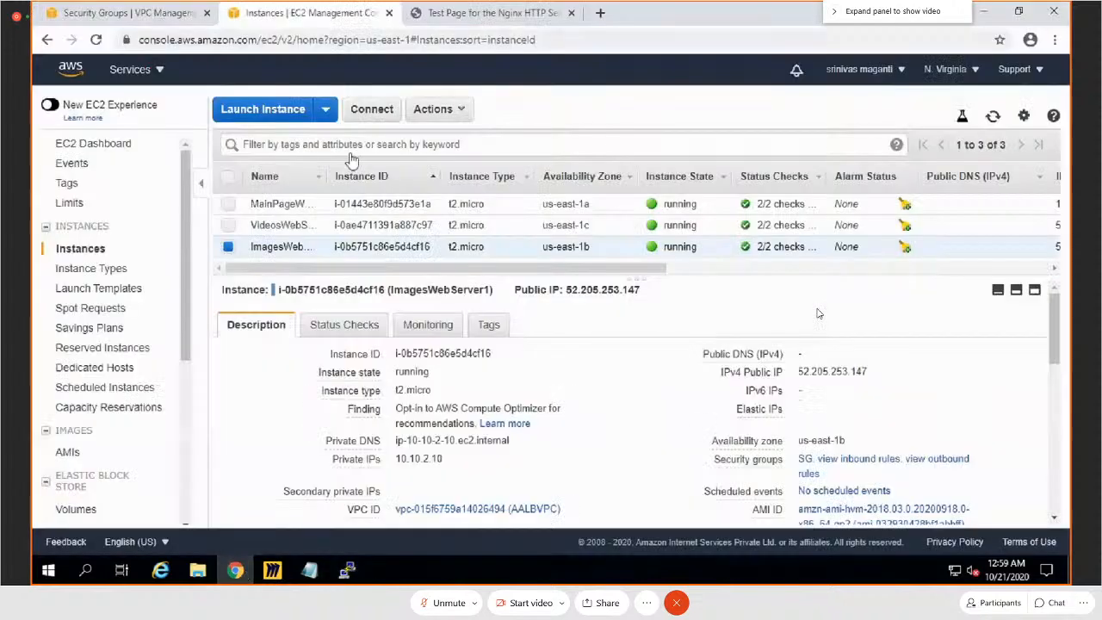
pyautogui.click(600, 13)
pyautogui.write('how to add')
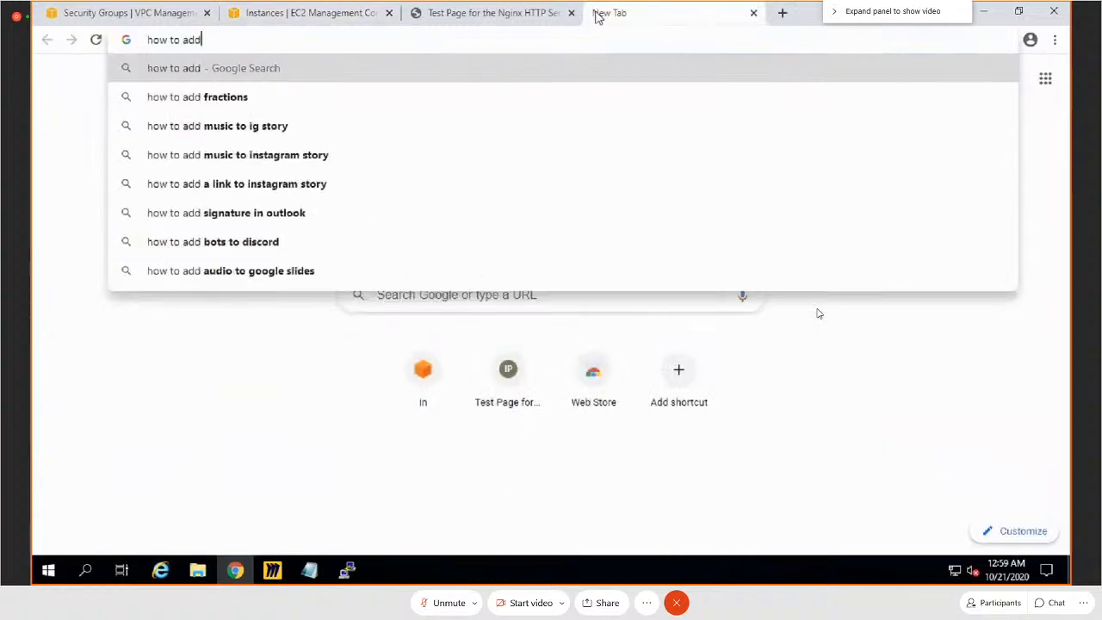
pyautogui.write(' image')
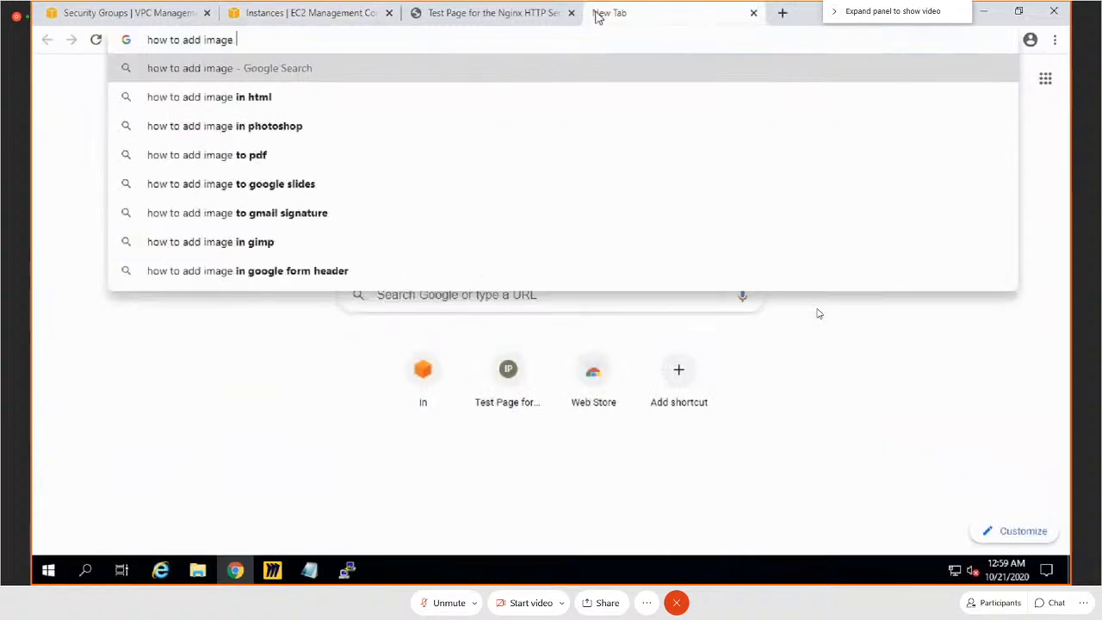
pyautogui.press('Down')
pyautogui.press('Return')
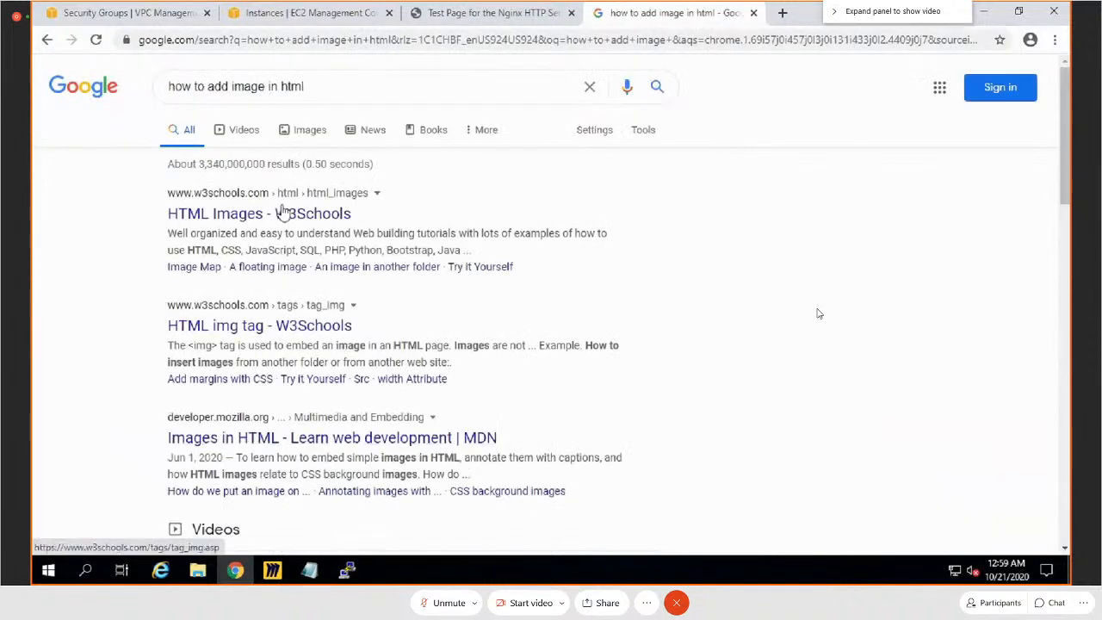
pyautogui.click(284, 213)
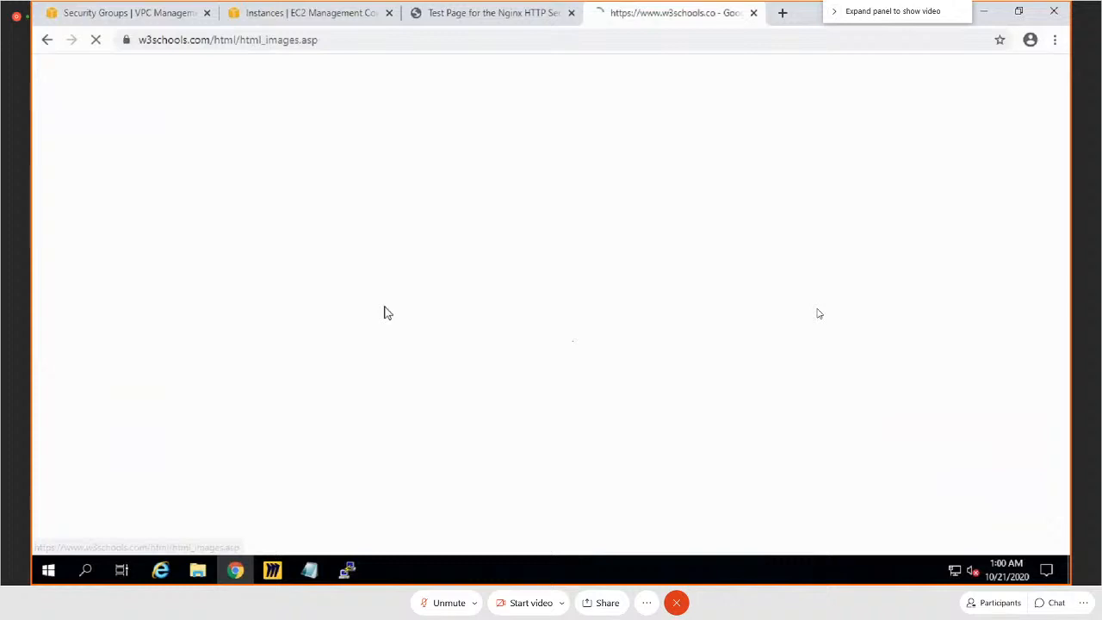
# Step: Select the full img_girl.jpg example code that uses width="500" and height="600" attributes in the Image Size section
pyautogui.scroll(-3, 493, 321)
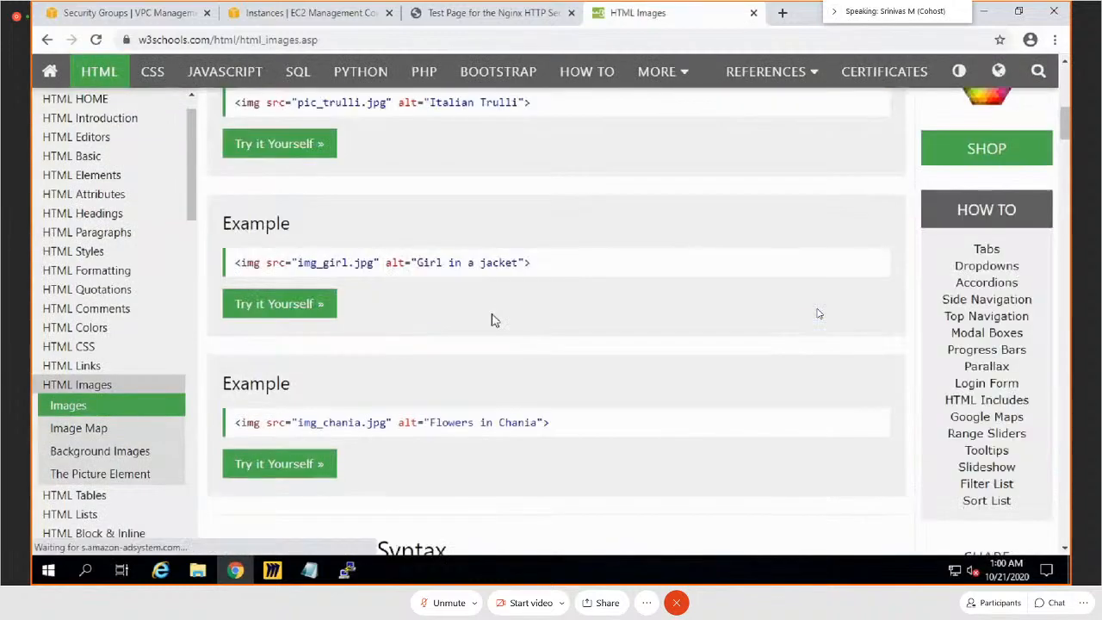
pyautogui.scroll(-1, 494, 321)
pyautogui.scroll(-3, 493, 320)
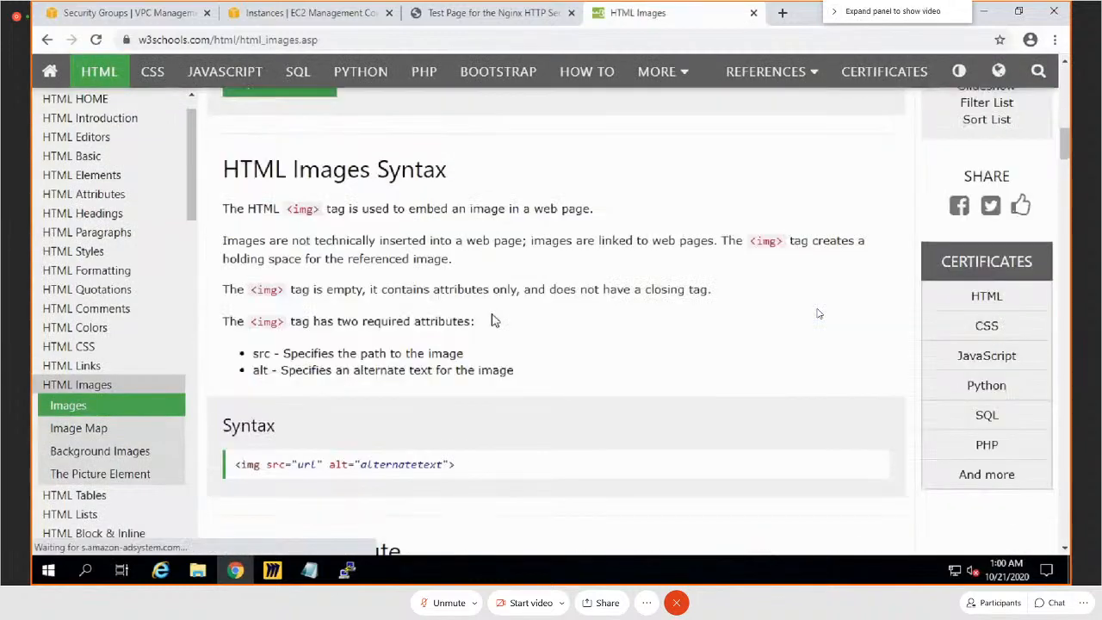
pyautogui.scroll(-3, 493, 320)
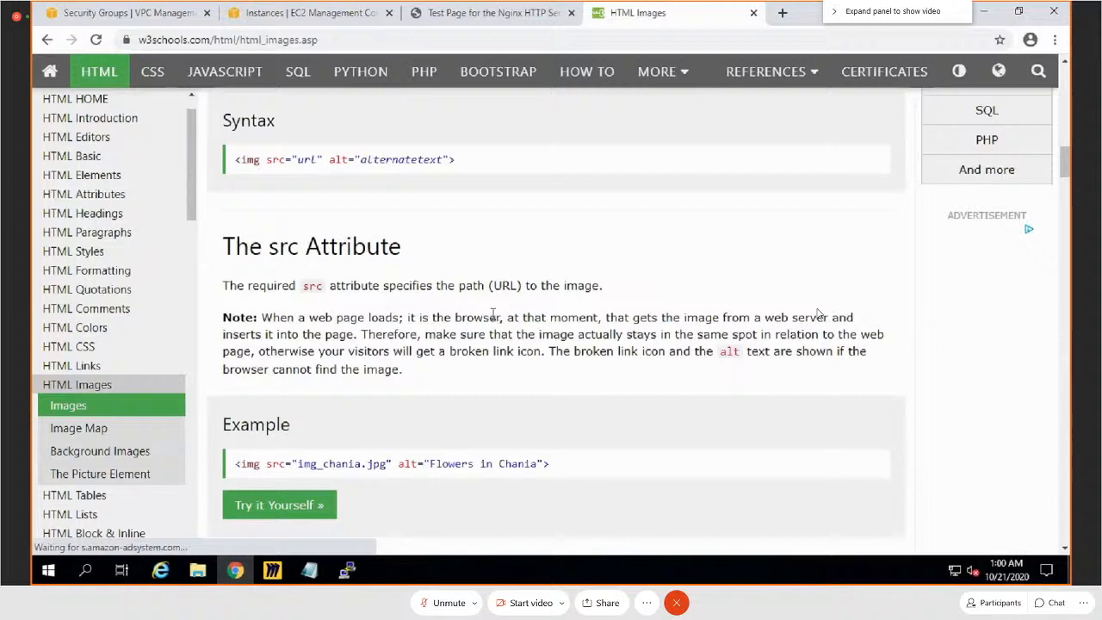
pyautogui.scroll(-4, 494, 317)
pyautogui.scroll(-4, 493, 317)
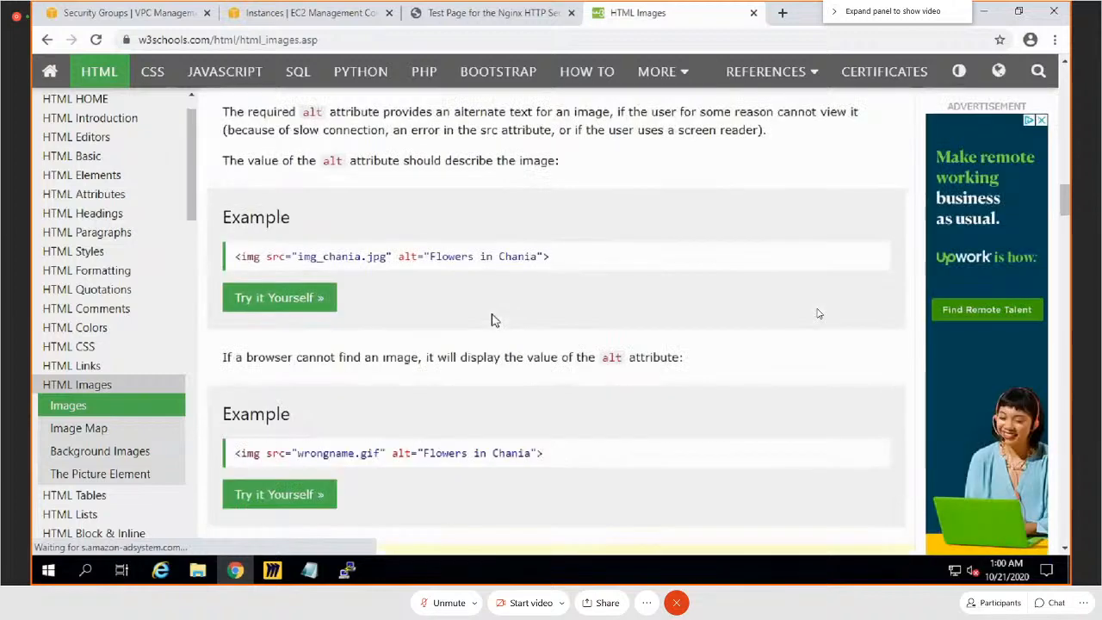
pyautogui.scroll(-4, 479, 429)
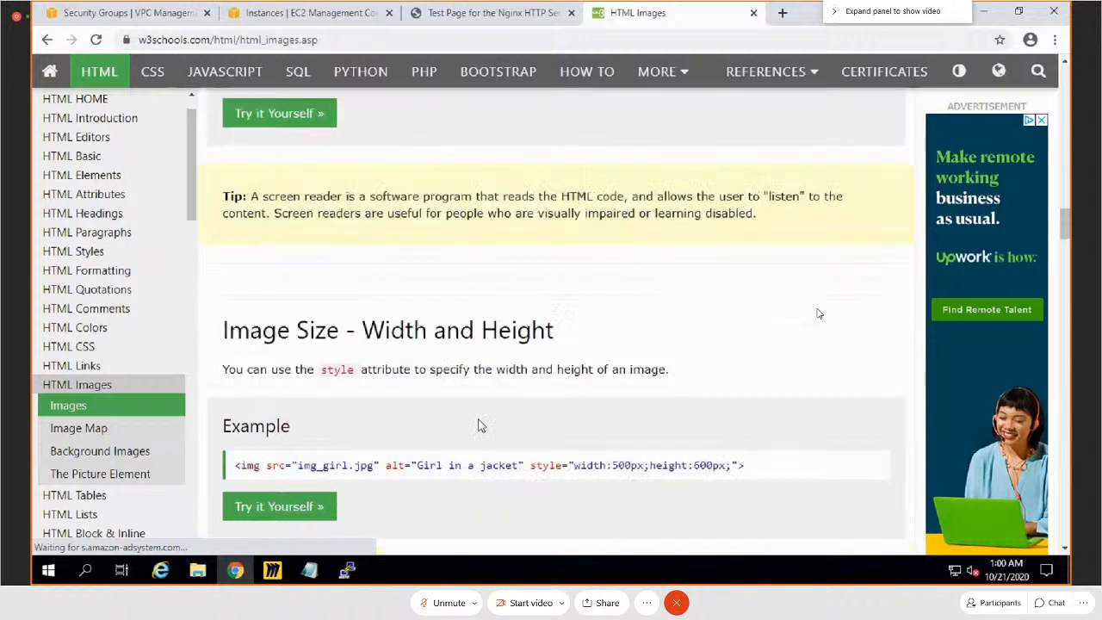
pyautogui.scroll(-2, 480, 425)
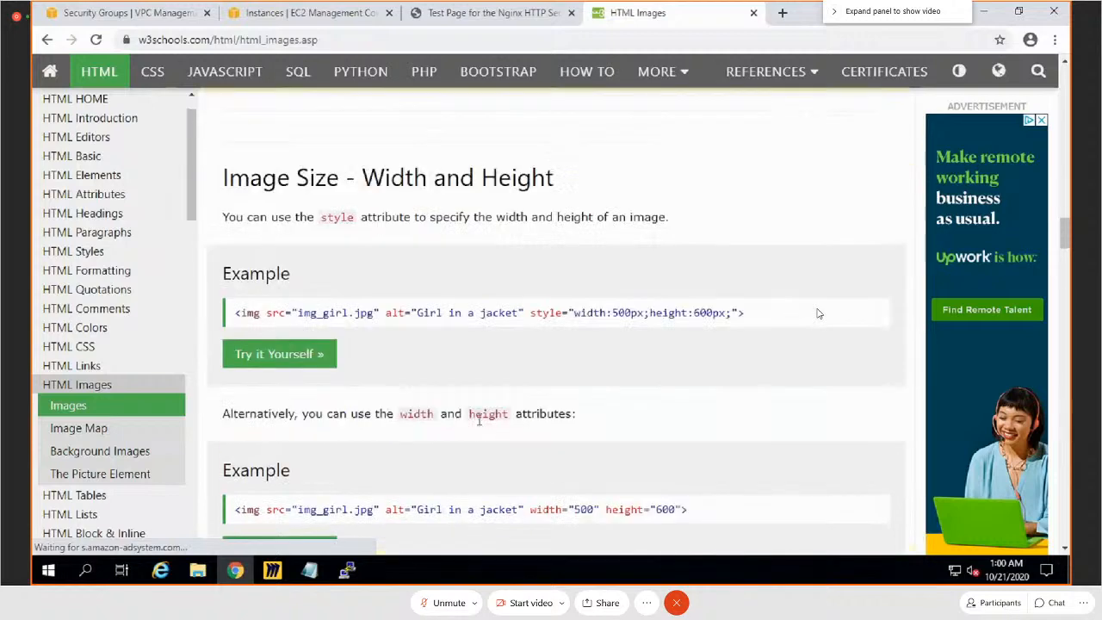
pyautogui.scroll(-3, 478, 420)
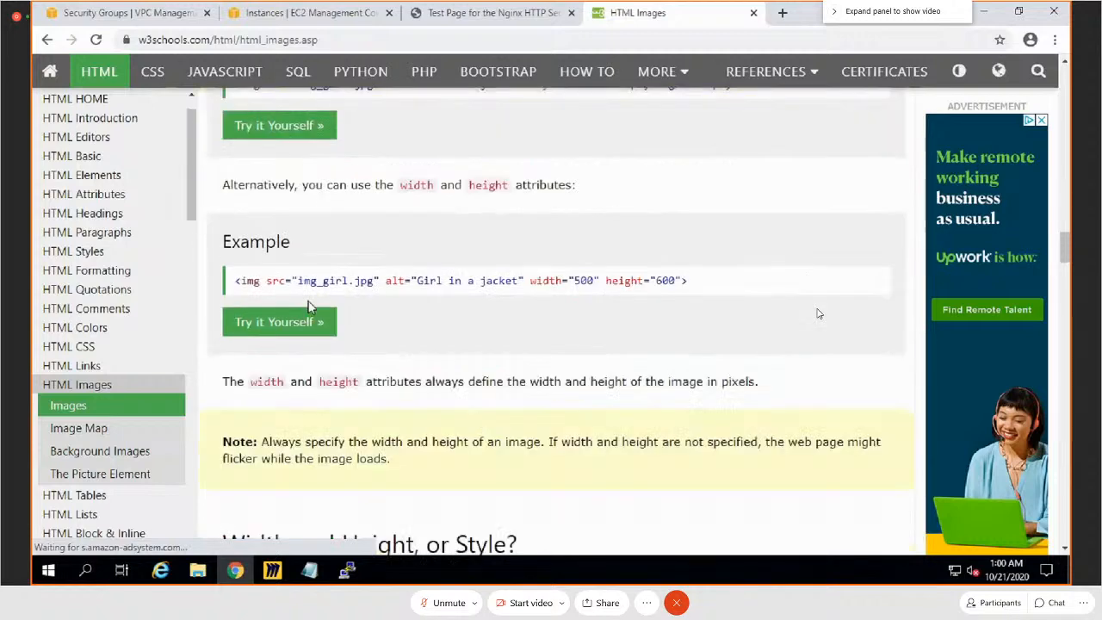
pyautogui.moveTo(687, 280); pyautogui.dragTo(235, 280)
pyautogui.hotkey('ctrl', 'c')
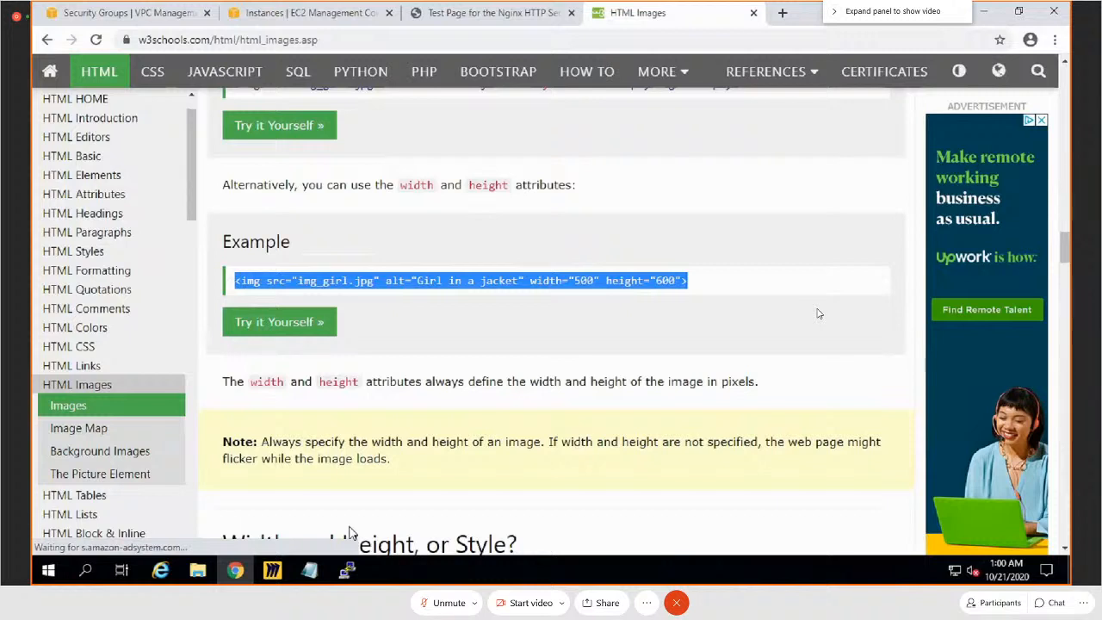
# Step: Switch to Notepad and paste the copied img_girl.jpg example tag below the nginx install script
pyautogui.click(309, 570)
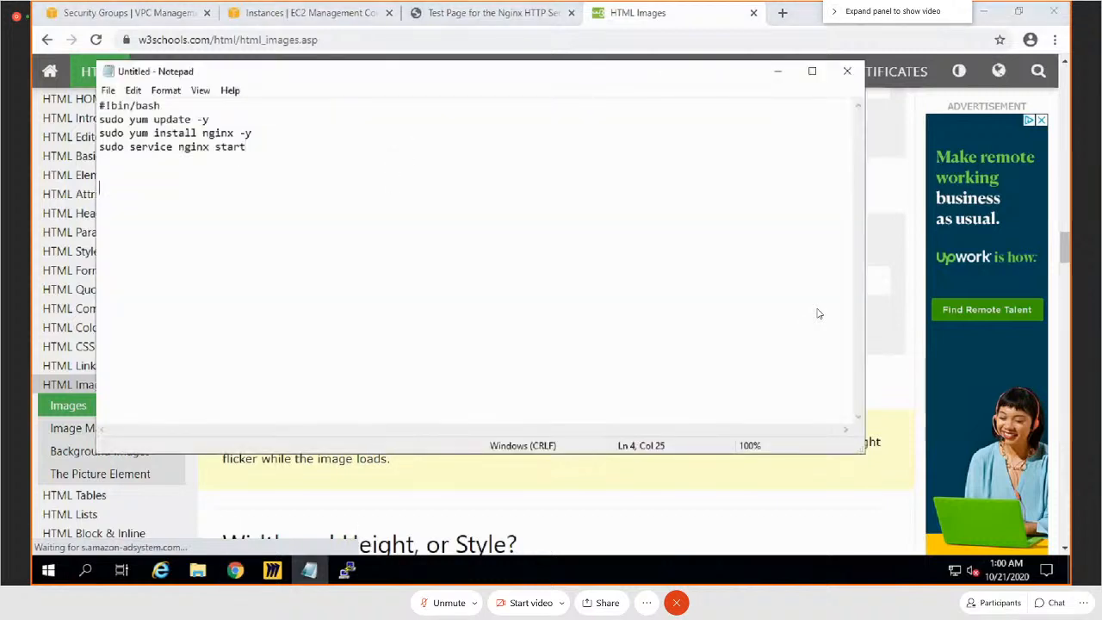
pyautogui.press('Return')
pyautogui.press('Return')
pyautogui.press('Return')
pyautogui.hotkey('ctrl', 'v')
# Step: Switch to Chrome, search Google Images for the page owner's name in the test page tab and copy the stage dance photo's image address
pyautogui.hotkey('alt', 'Tab')
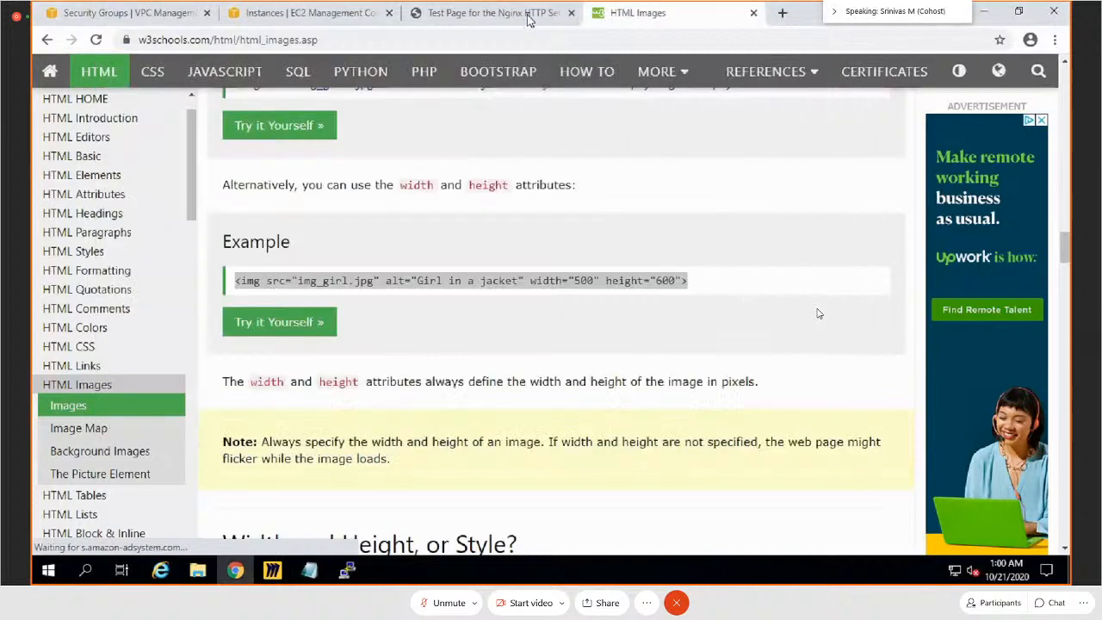
pyautogui.click(529, 19)
pyautogui.click(464, 39)
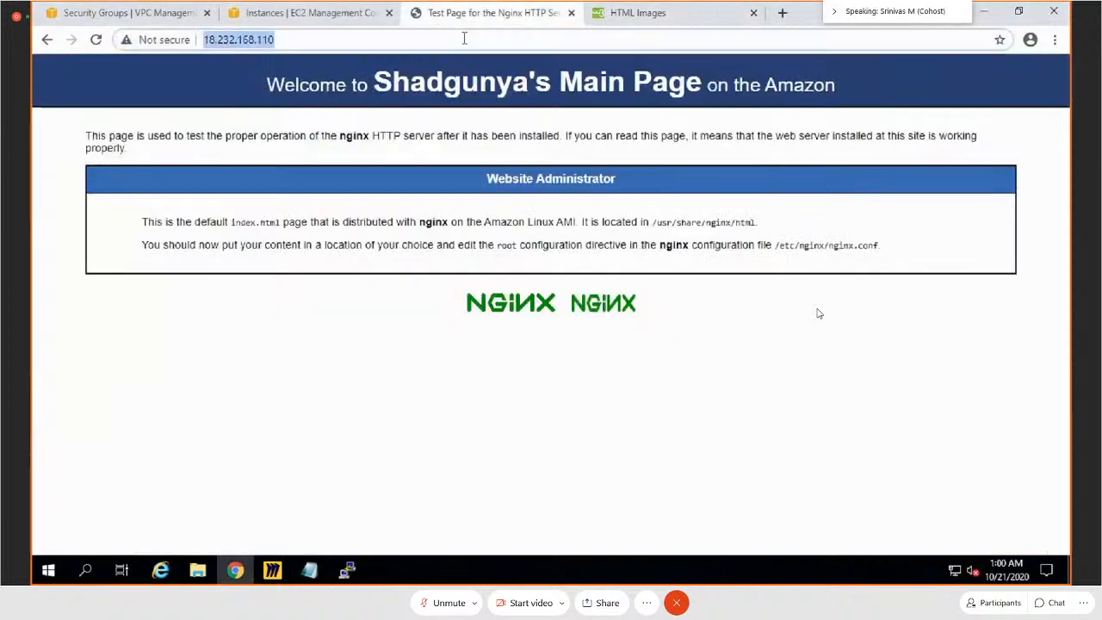
pyautogui.write('shadgunya')
pyautogui.press('Return')
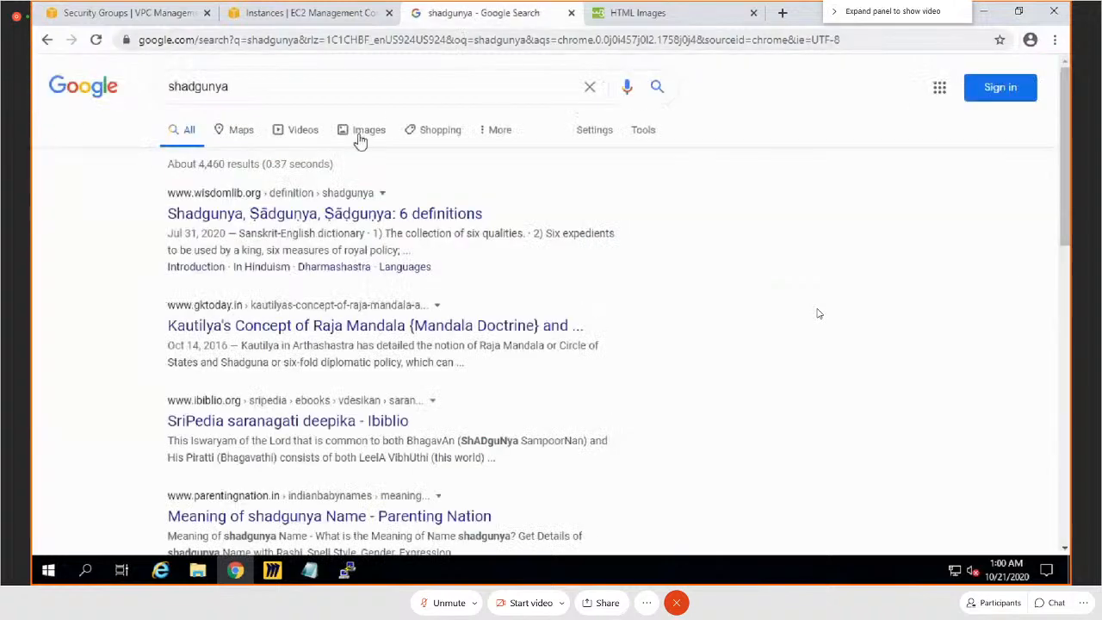
pyautogui.click(360, 132)
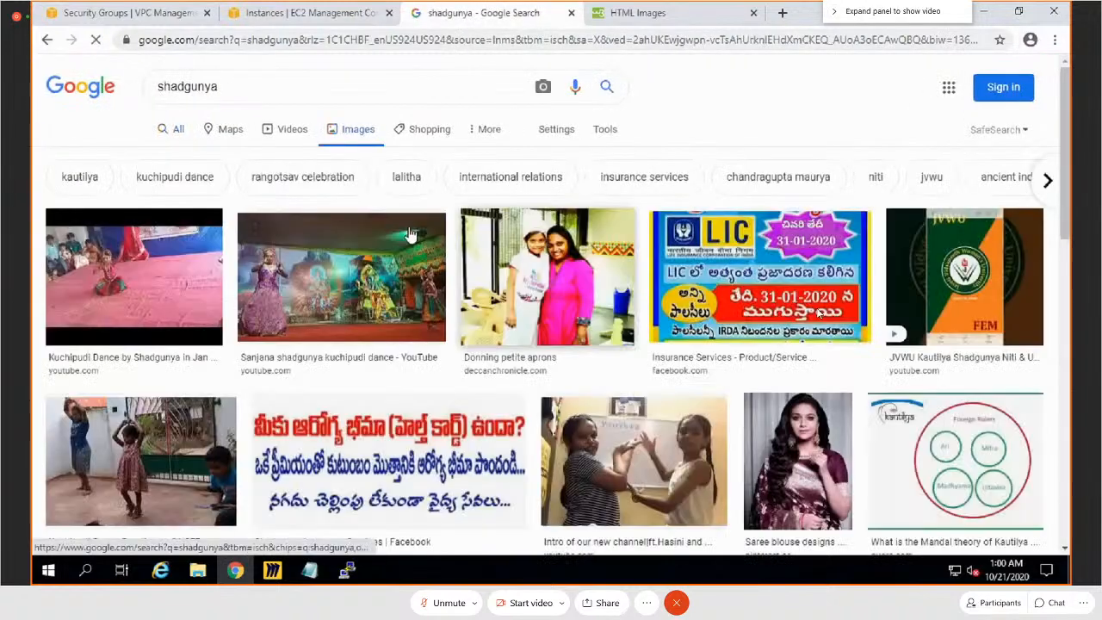
pyautogui.click(348, 274)
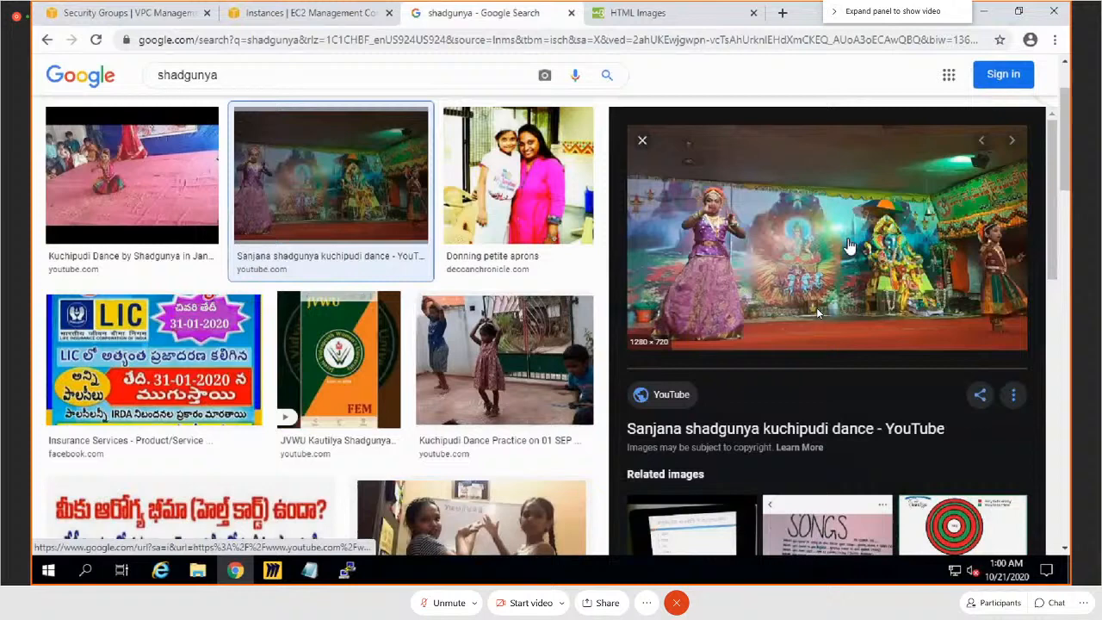
pyautogui.rightClick(932, 237)
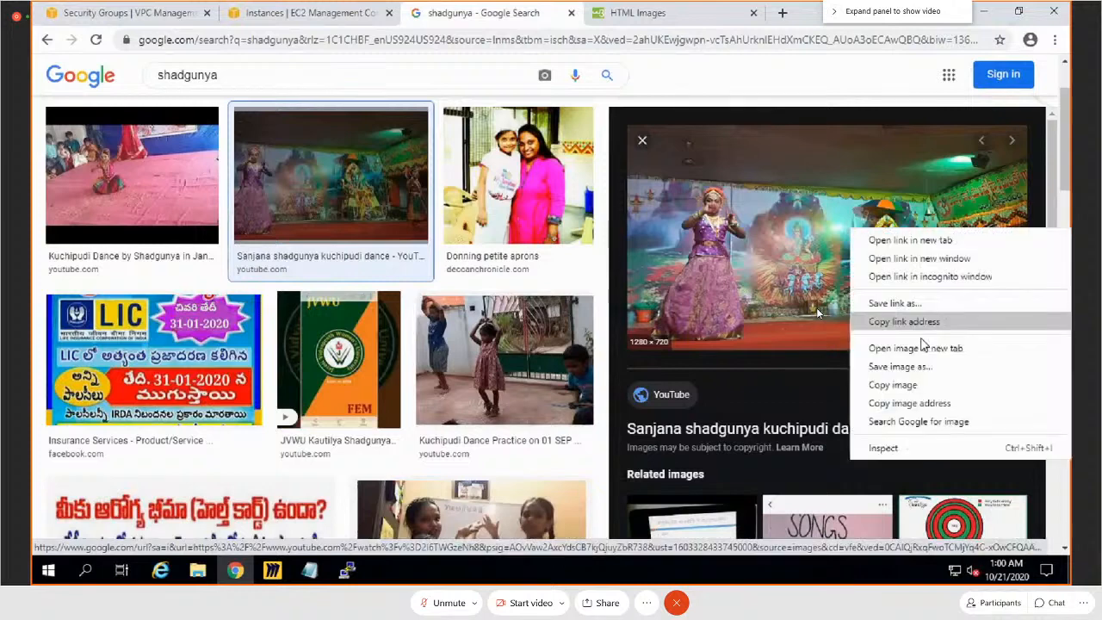
pyautogui.click(908, 404)
# Step: Replace img_girl.jpg in the Notepad img tag with the copied image address, copy the complete tag and minimize Notepad
pyautogui.hotkey('alt', 'Tab')
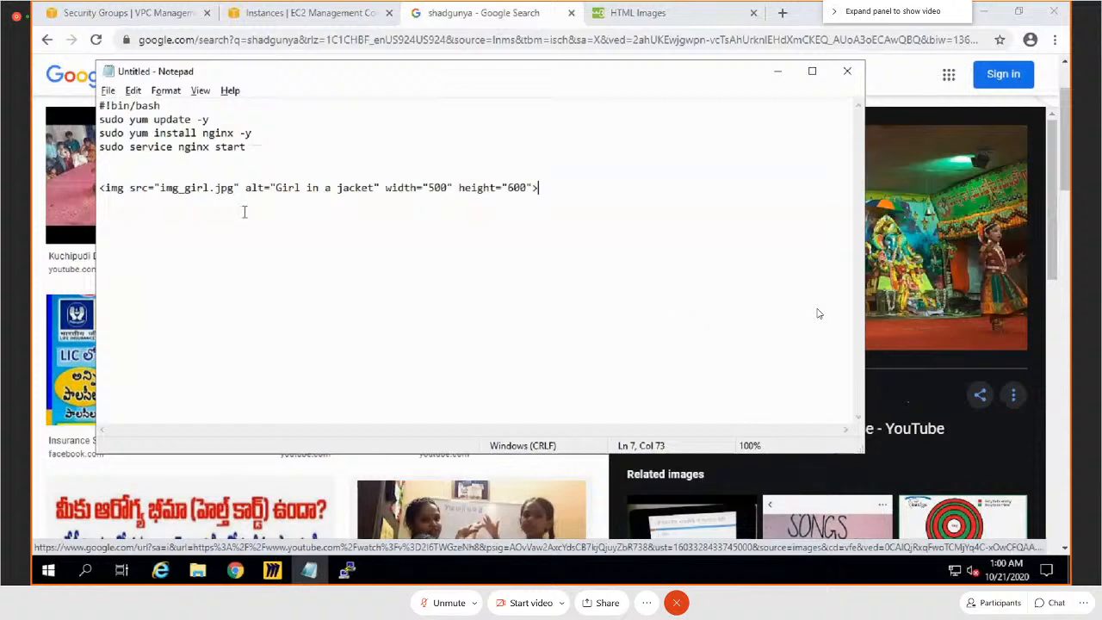
pyautogui.moveTo(235, 188); pyautogui.dragTo(160, 188)
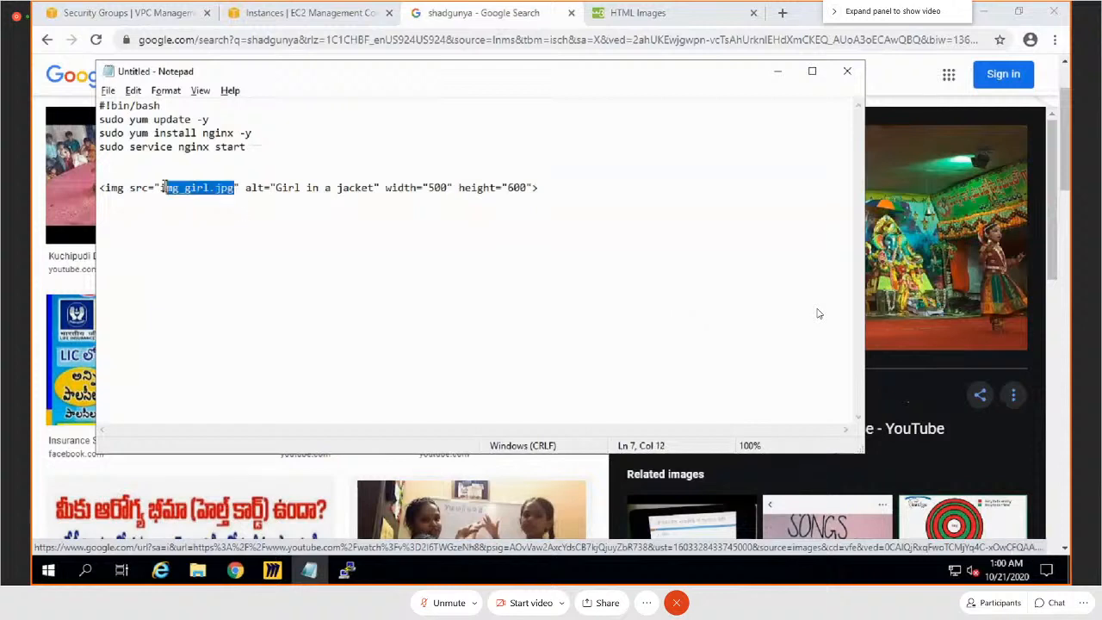
pyautogui.hotkey('ctrl', 'v')
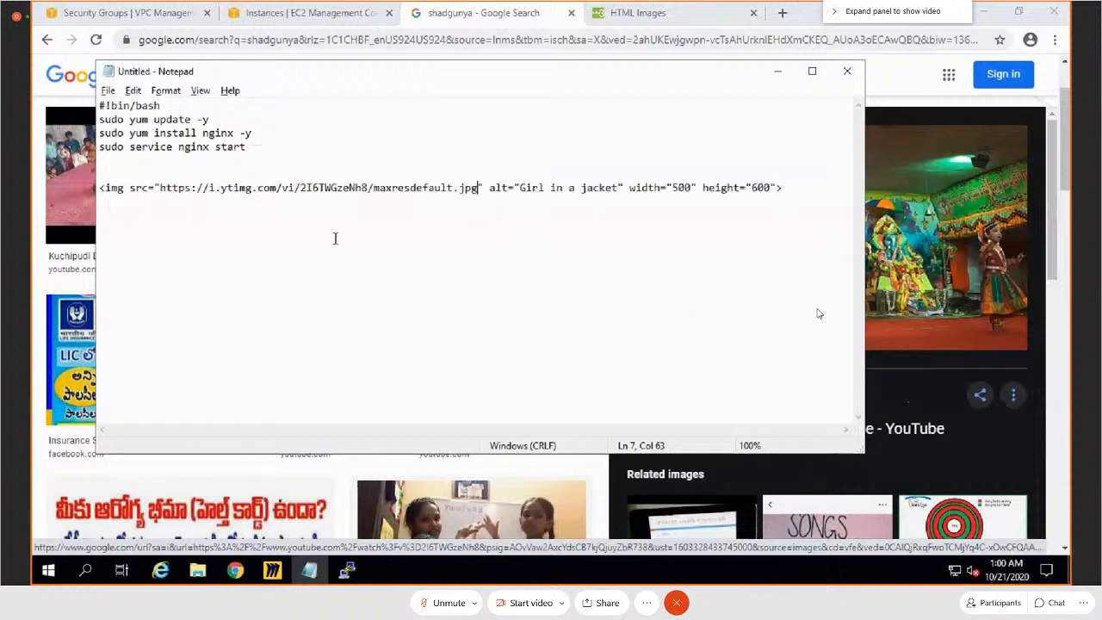
pyautogui.moveTo(790, 189); pyautogui.dragTo(98, 189)
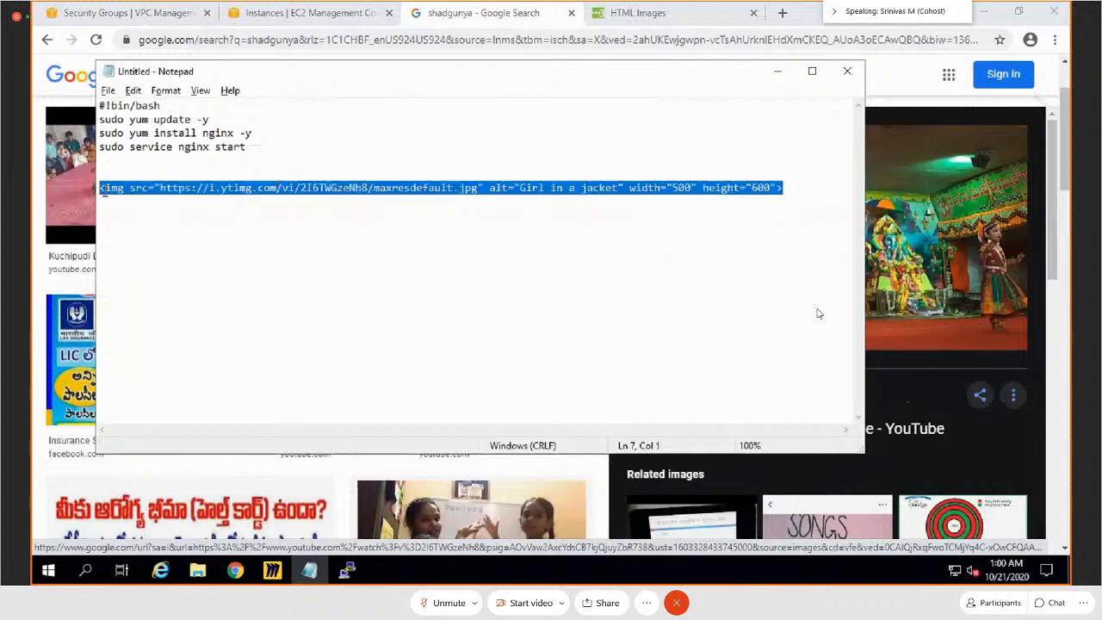
pyautogui.click(309, 570)
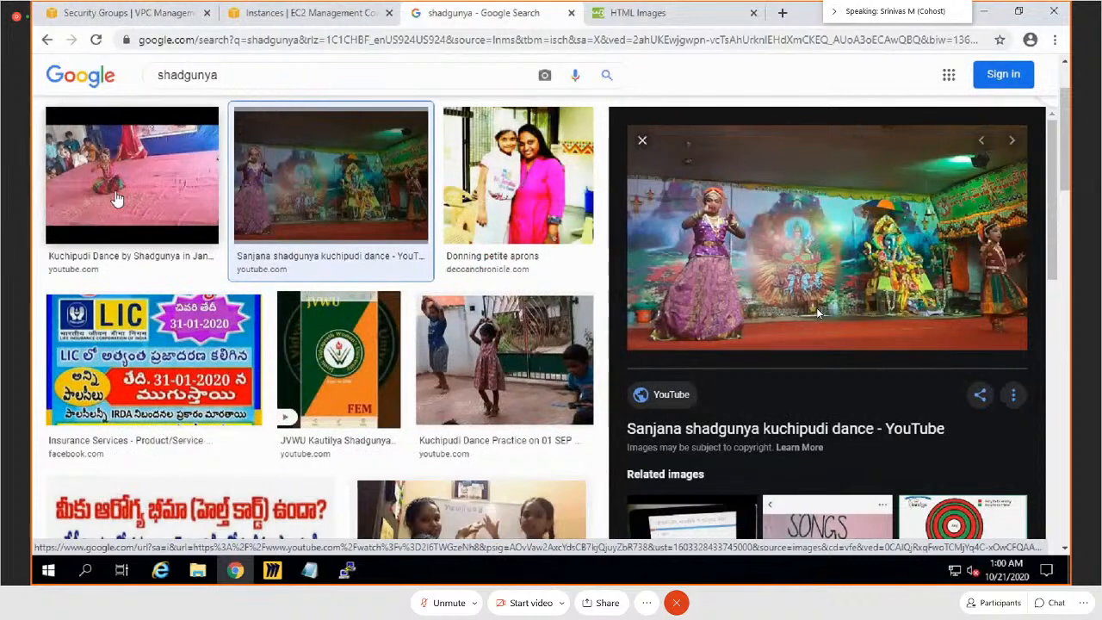
# Step: Switch to the ip-10-10-2-10 PuTTY session, paste the img tag on the blank line below the h1 heading and save and quit index.html
pyautogui.moveTo(346, 570)
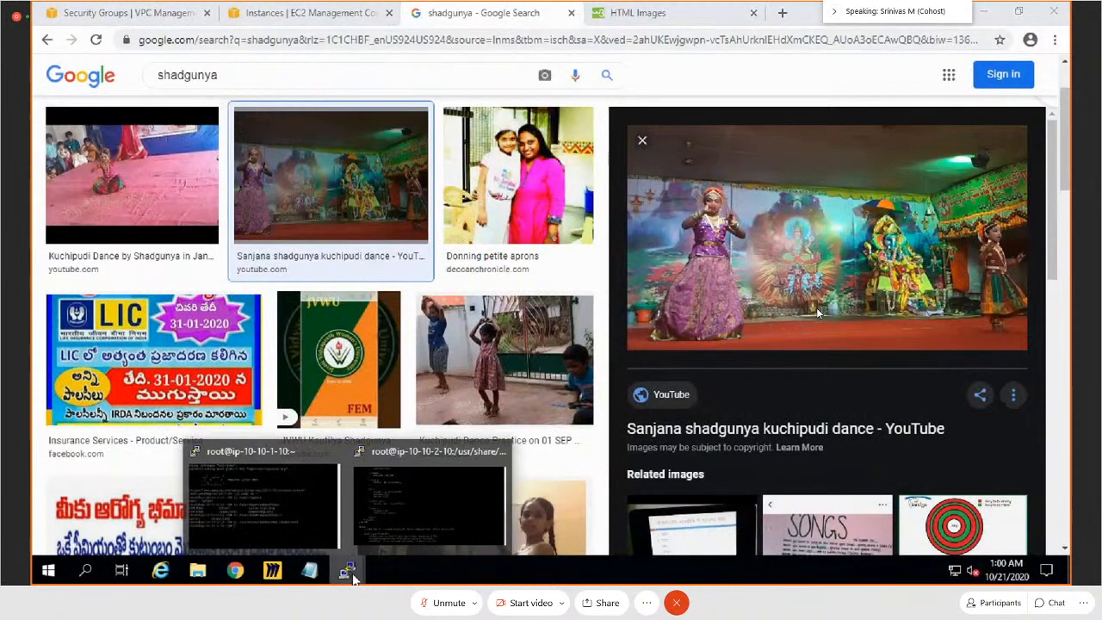
pyautogui.click(392, 513)
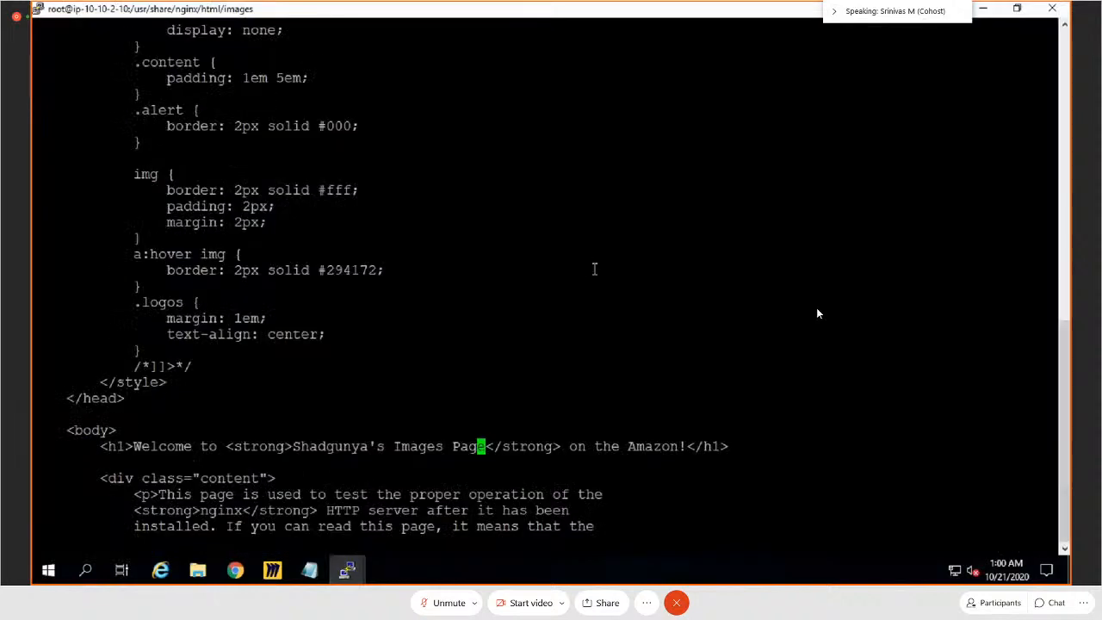
pyautogui.press('Down')
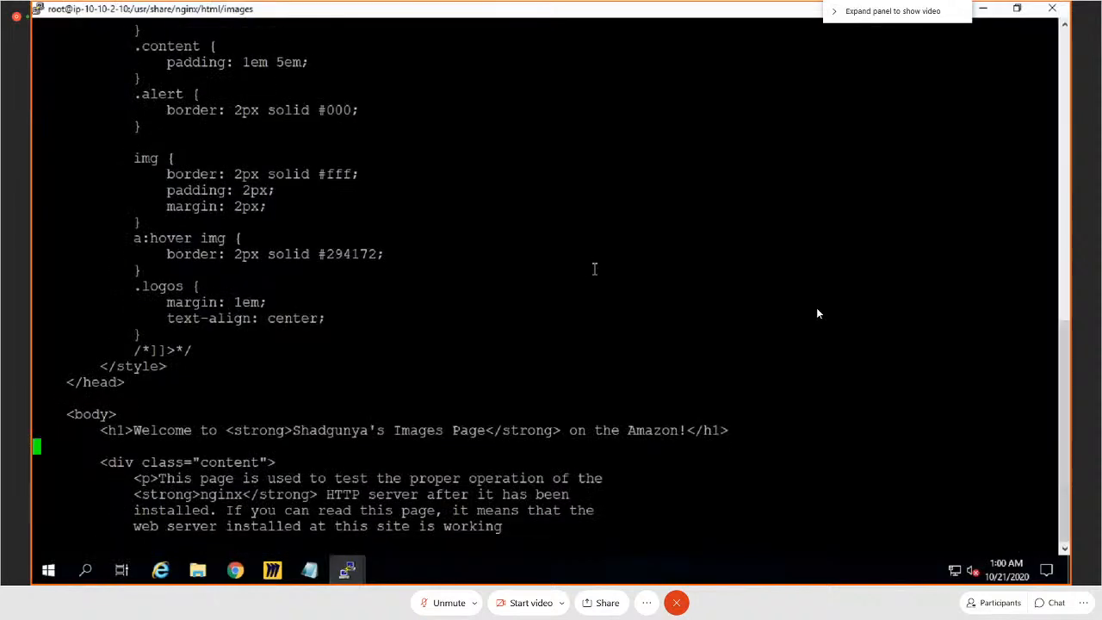
pyautogui.press('i')
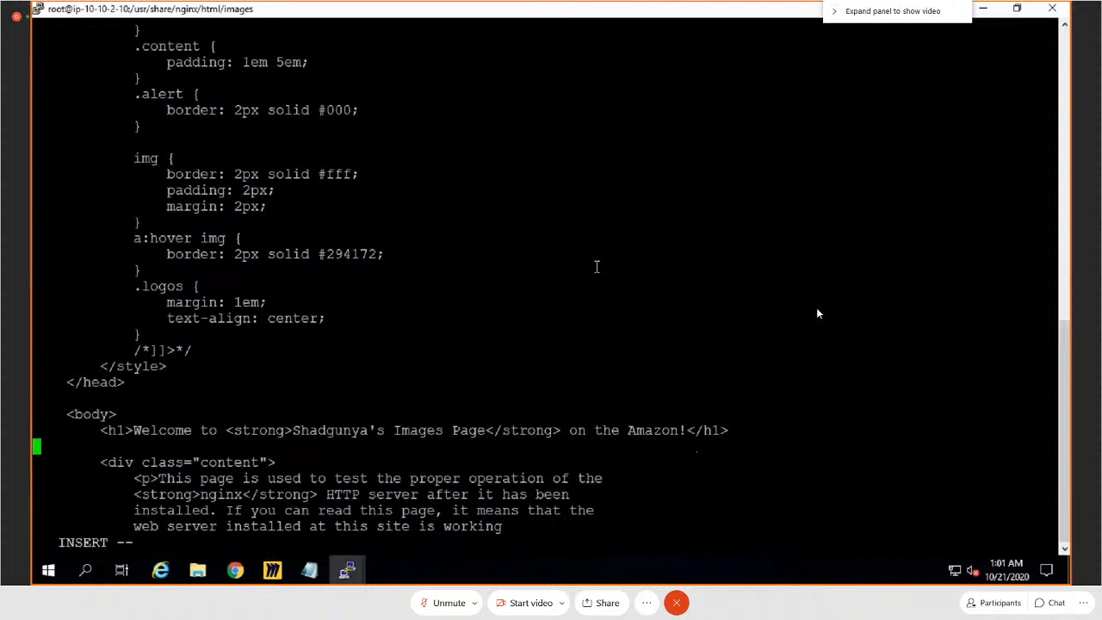
pyautogui.rightClick(596, 267)
pyautogui.press('Escape')
pyautogui.write(':')
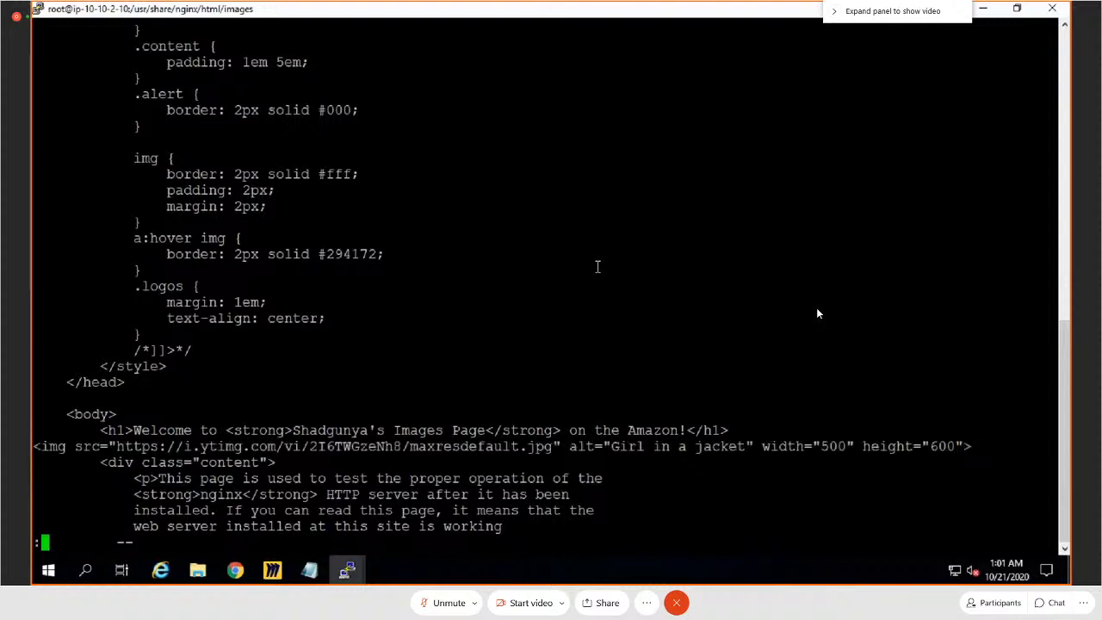
pyautogui.write('wq')
pyautogui.press('Return')
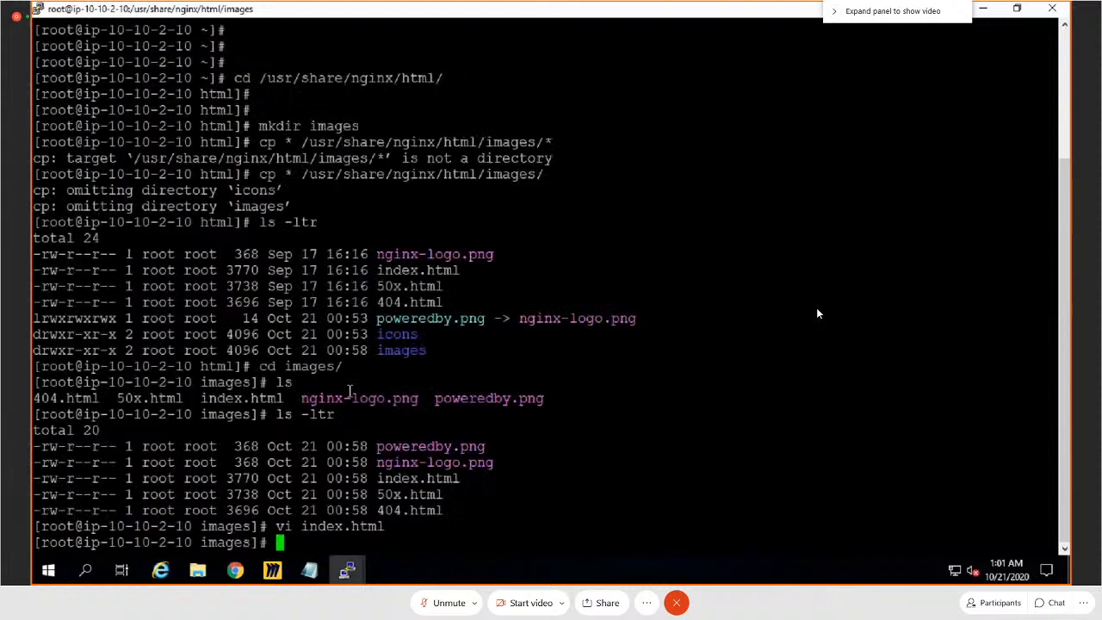
# Step: Switch to Chrome and copy ImagesWebServer1's IPv4 public IP from the EC2 instance details
pyautogui.click(234, 573)
pyautogui.click(258, 14)
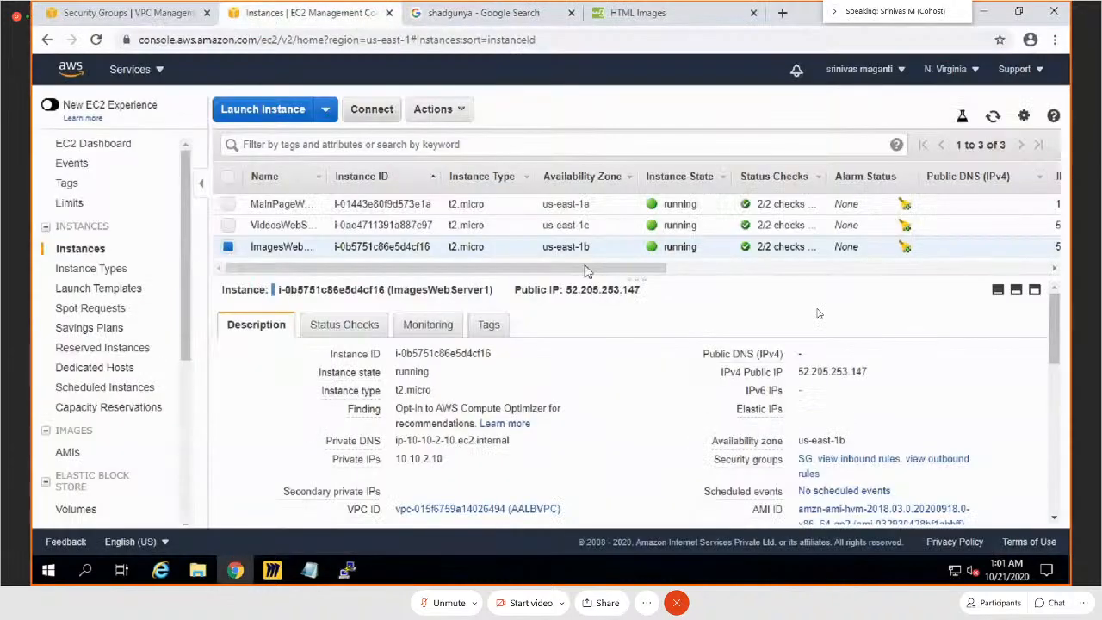
pyautogui.click(879, 372)
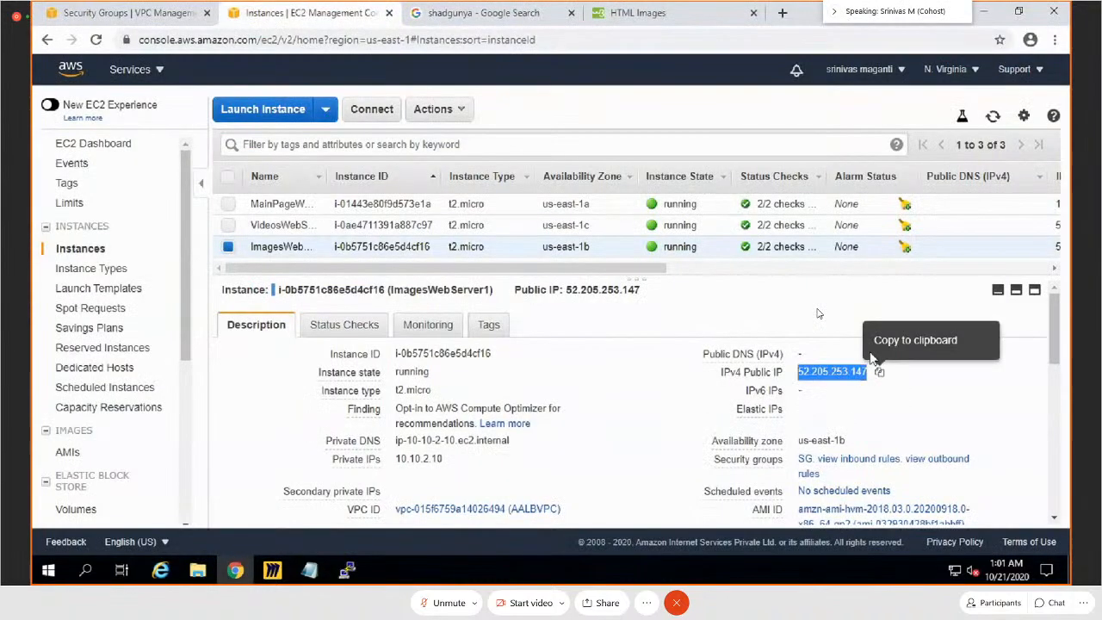
# Step: Load 52.205.253.147/images/ in the Google Images tab and review the whole images page
pyautogui.click(491, 13)
pyautogui.click(456, 39)
pyautogui.hotkey('ctrl', 'v')
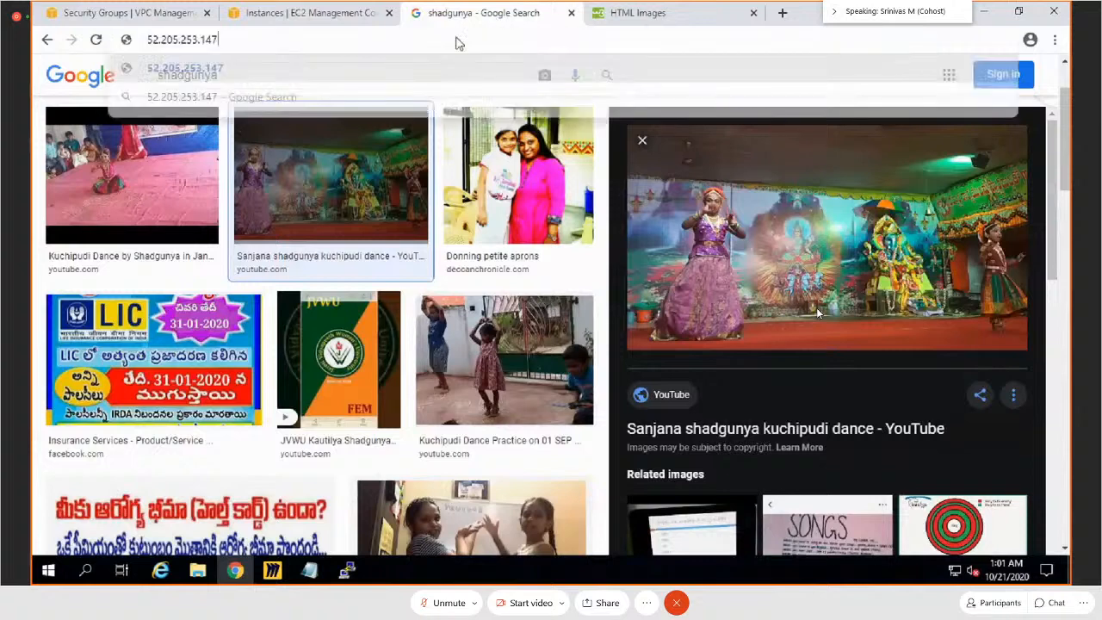
pyautogui.write('/images/')
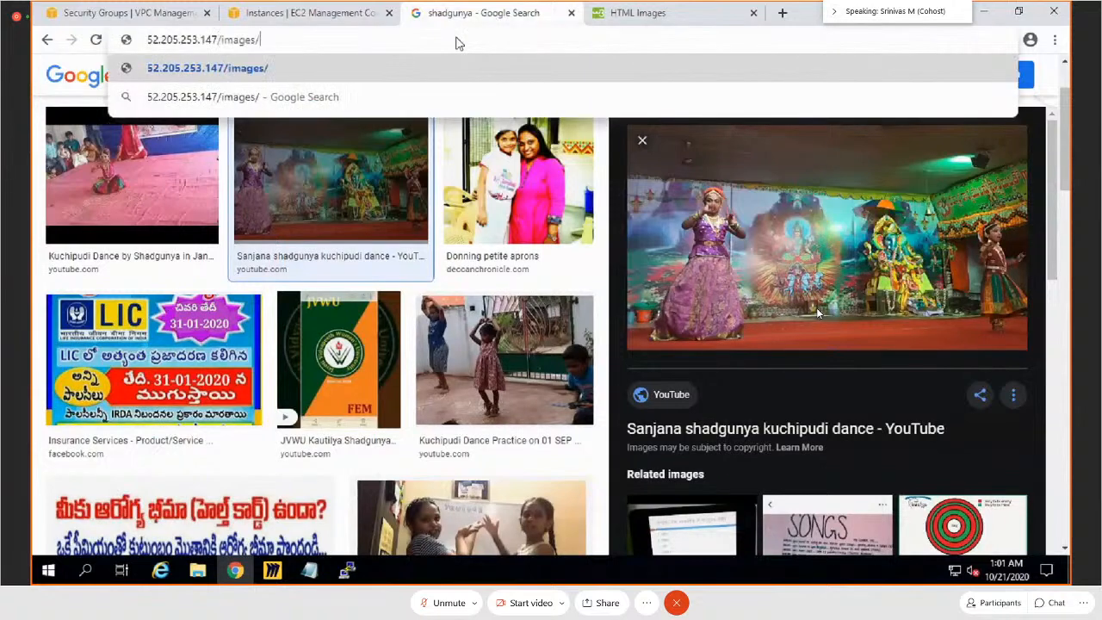
pyautogui.press('Return')
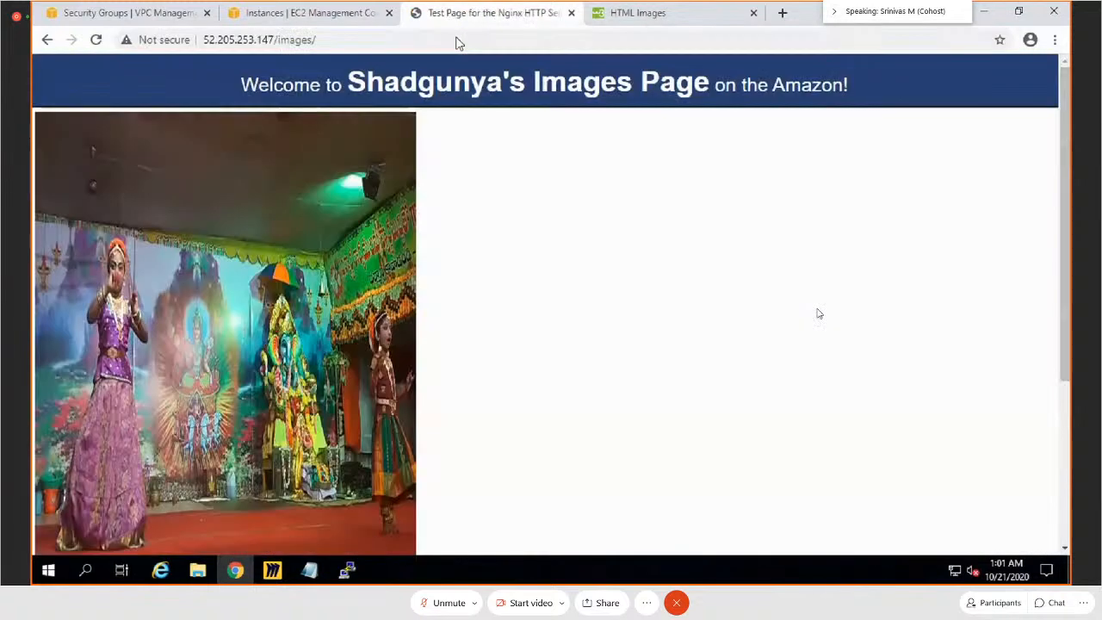
pyautogui.scroll(-3, 487, 364)
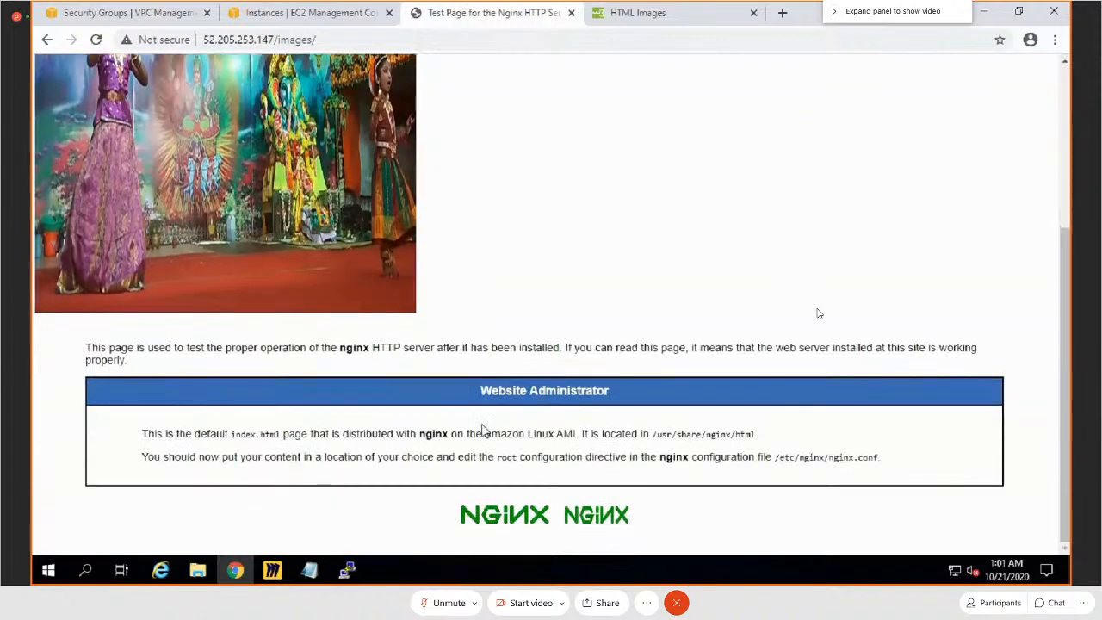
pyautogui.scroll(3, 483, 431)
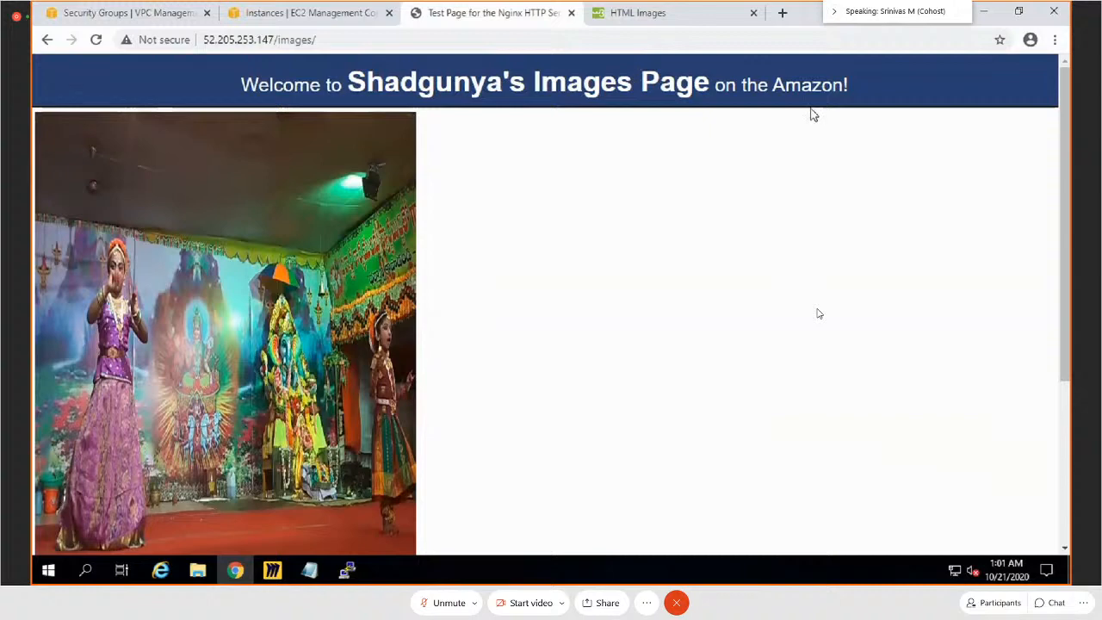
pyautogui.scroll(-3, 468, 256)
pyautogui.scroll(-3, 525, 336)
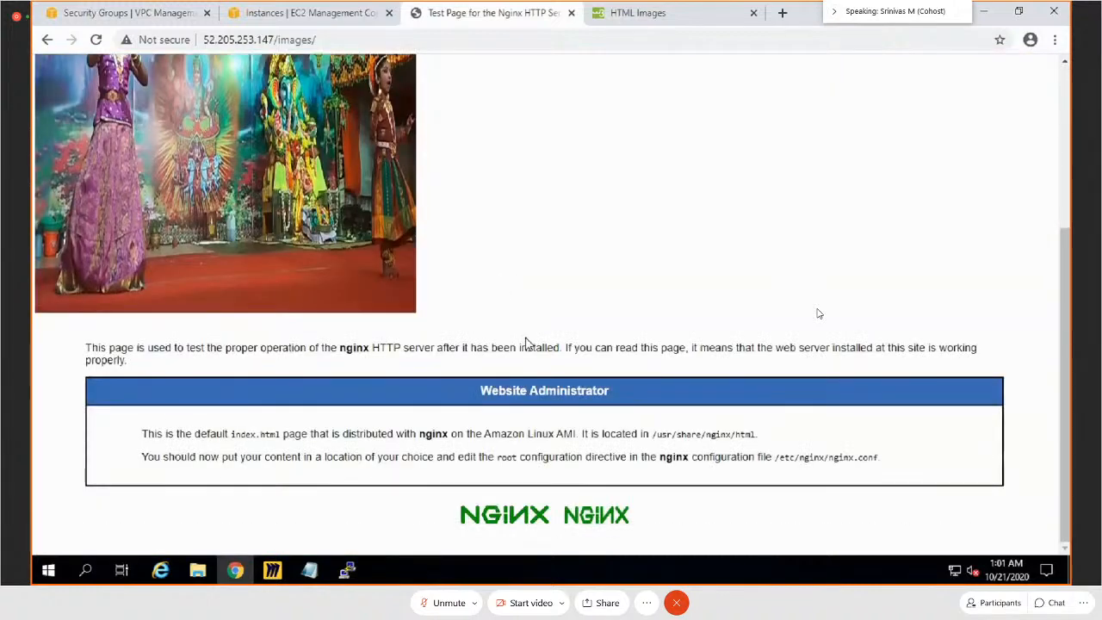
pyautogui.scroll(5, 527, 341)
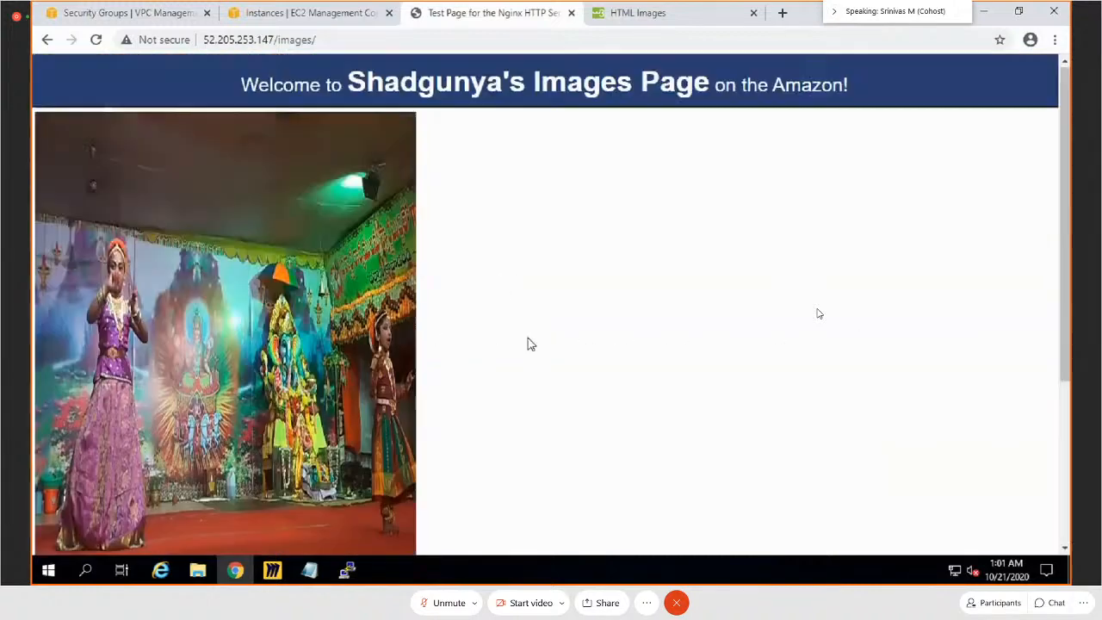
# Step: Close the images page, select only VideosWebServer1 in the EC2 instances list and copy its IPv4 public IP
pyautogui.click(572, 13)
pyautogui.click(327, 12)
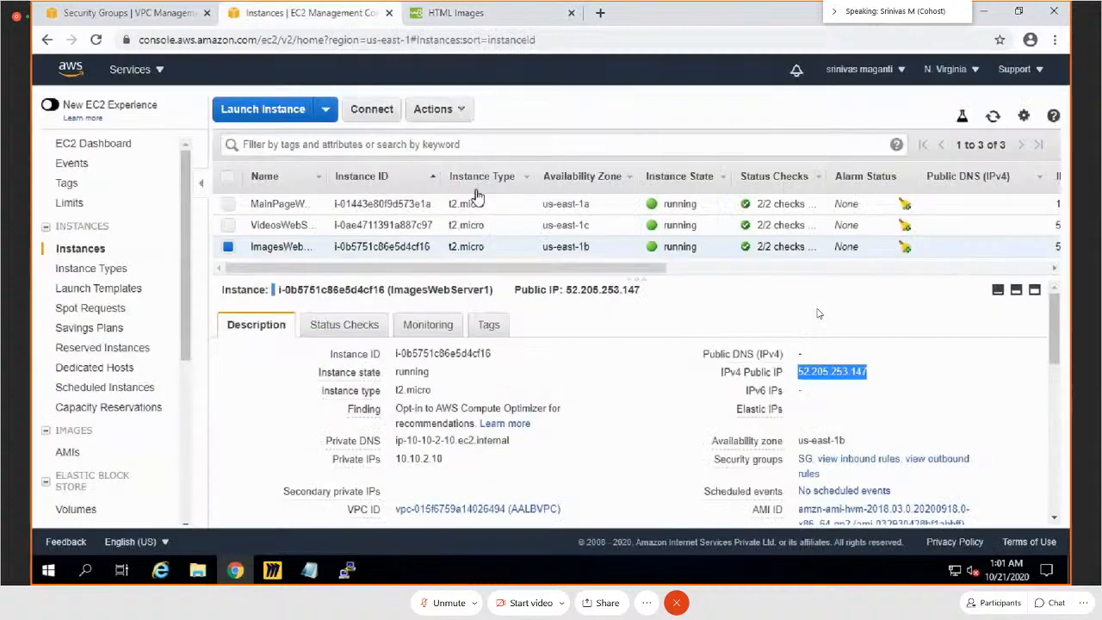
pyautogui.click(228, 247)
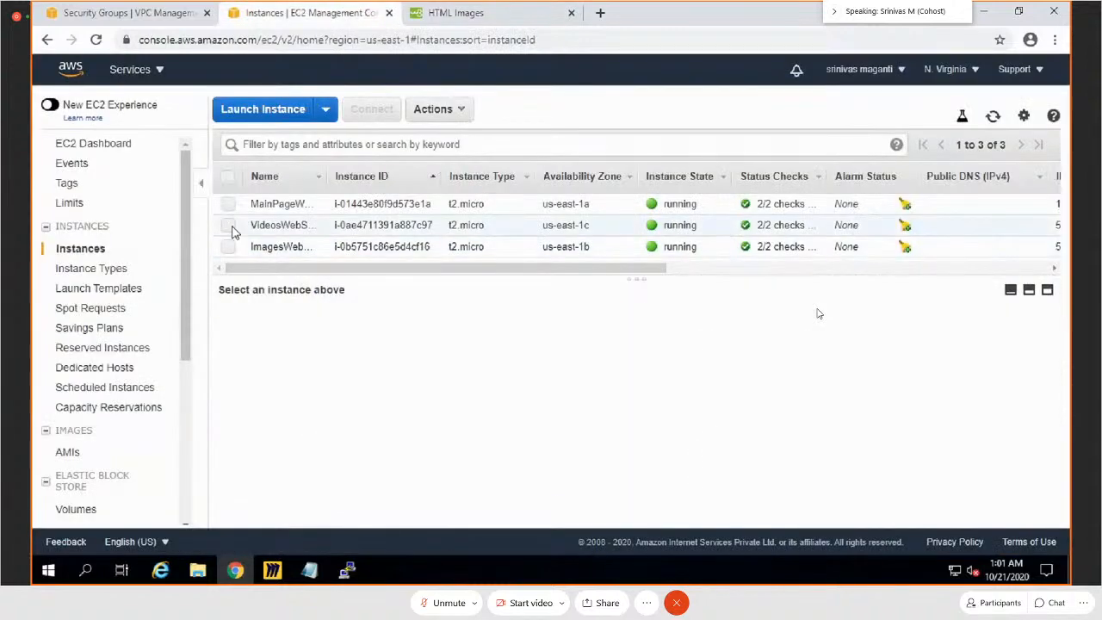
pyautogui.click(228, 225)
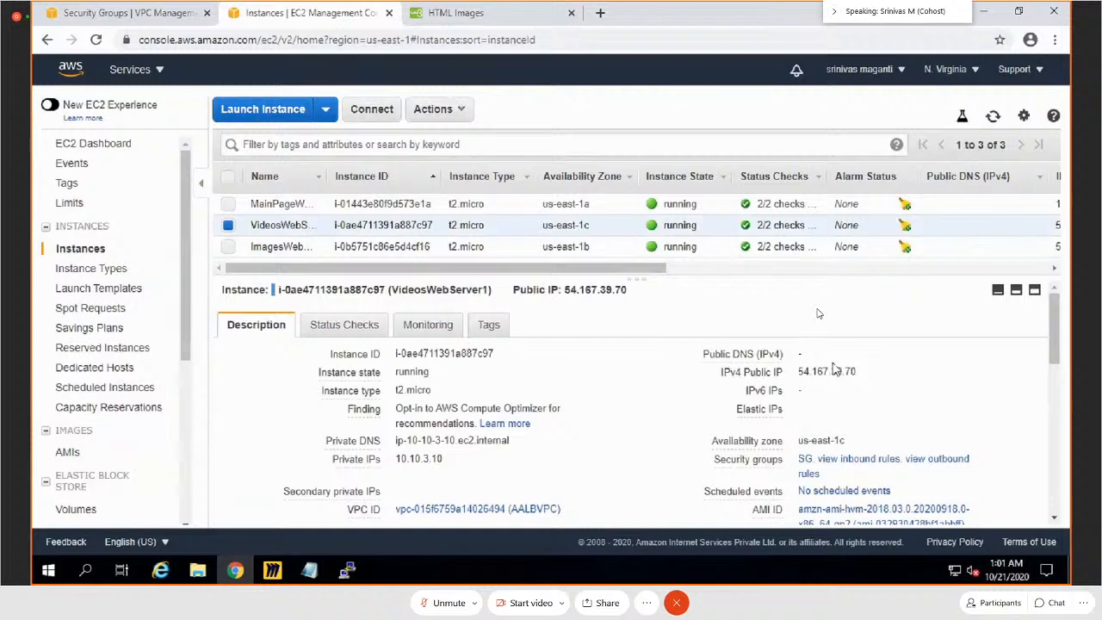
pyautogui.click(868, 376)
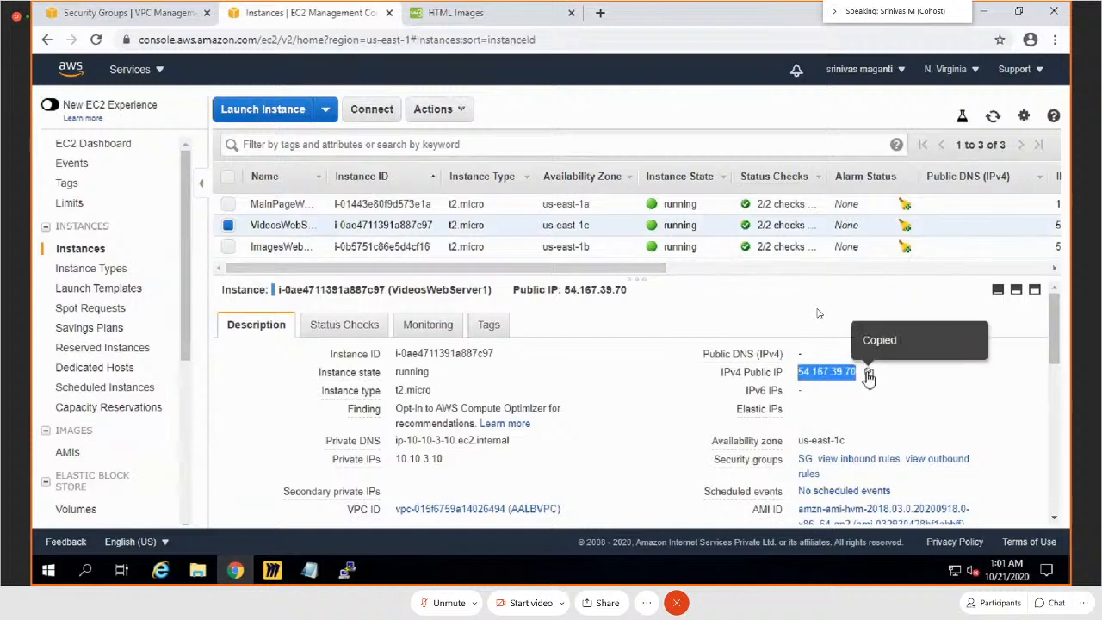
pyautogui.click(347, 570)
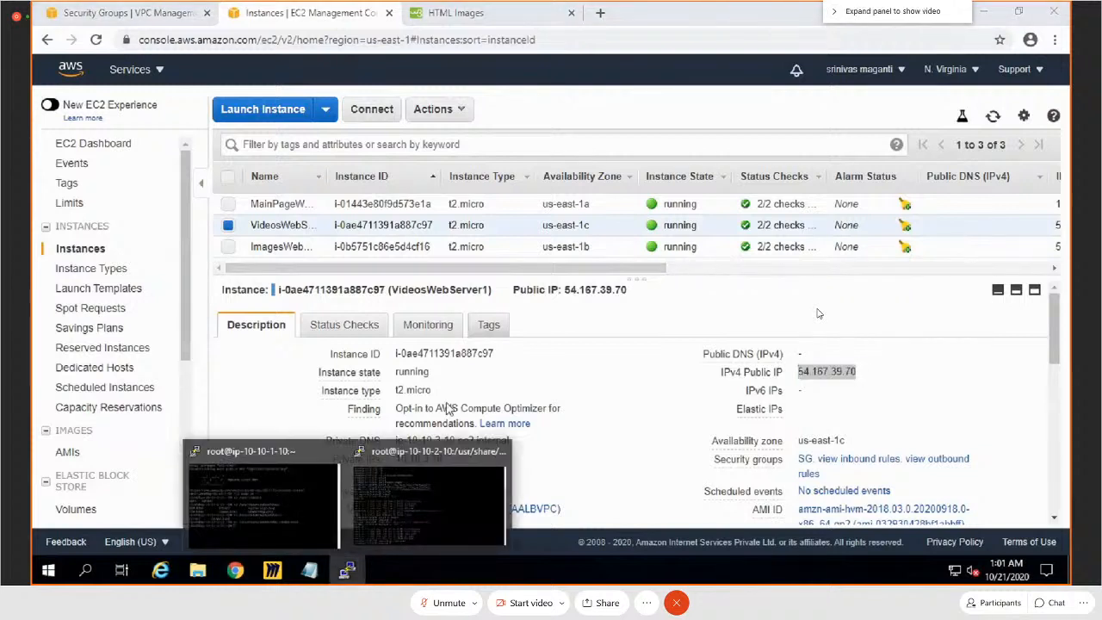
pyautogui.click(429, 499)
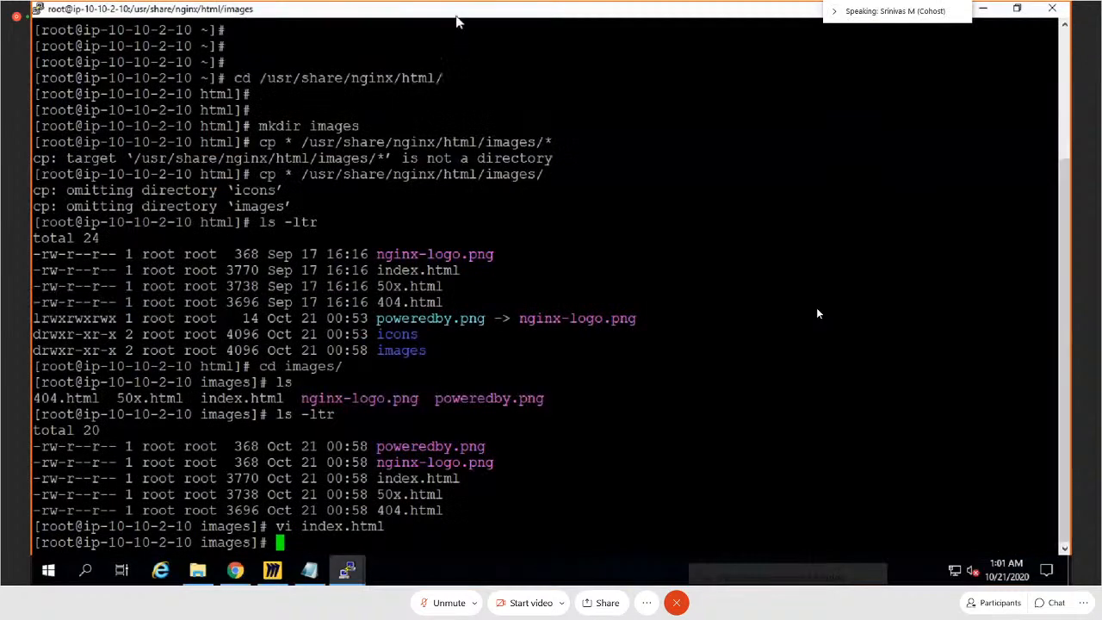
pyautogui.rightClick(457, 21)
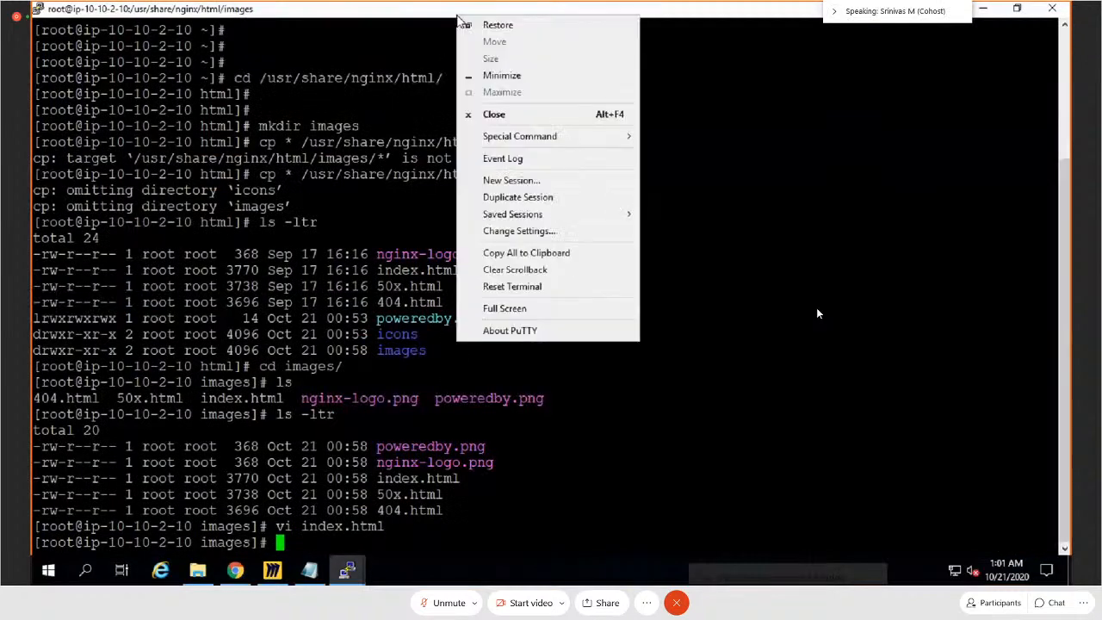
pyautogui.click(512, 181)
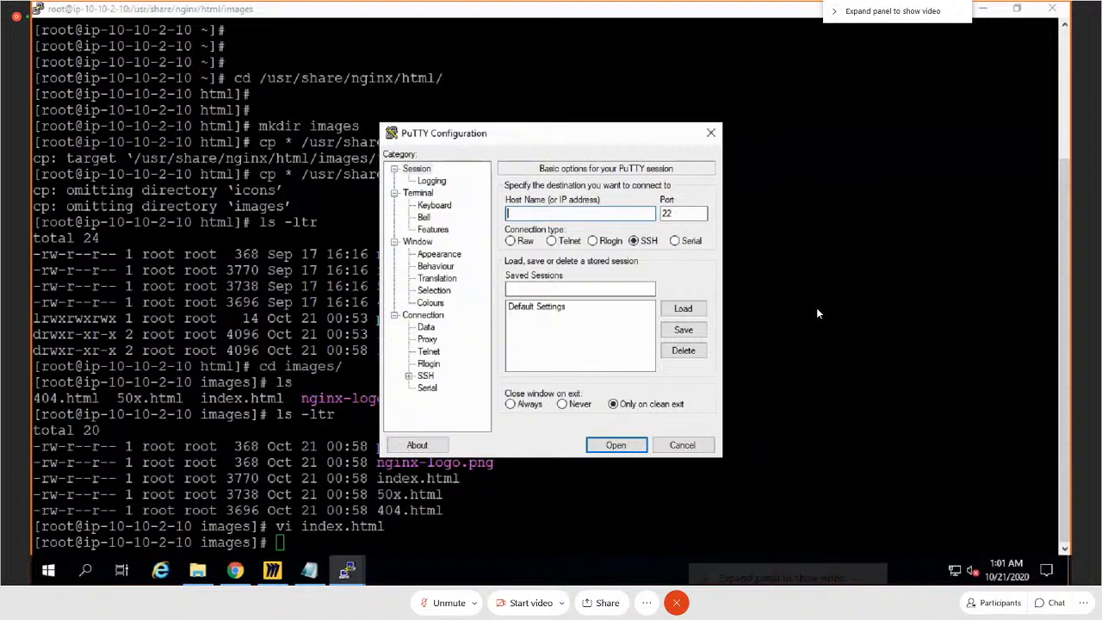
pyautogui.write('ec2-usr@54.167.39.70')
pyautogui.press('Left')
pyautogui.press('Left')
pyautogui.press('Left')
pyautogui.press('Left')
pyautogui.write('e')
# Step: Set the new session's terminal font size to 14, keeping Courier New Regular
pyautogui.click(439, 254)
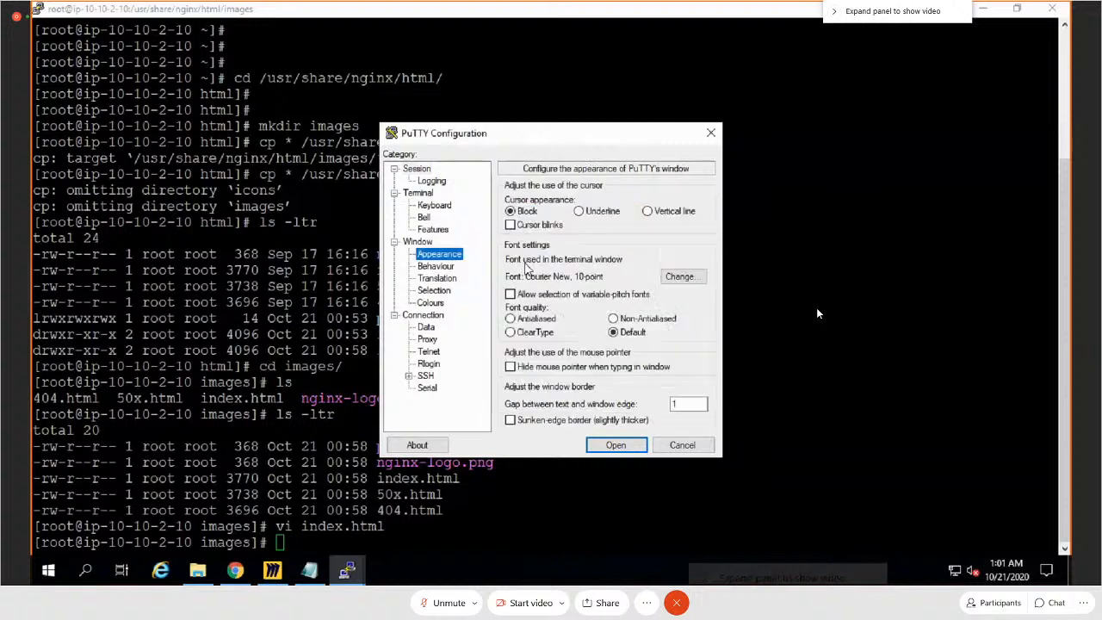
pyautogui.click(679, 277)
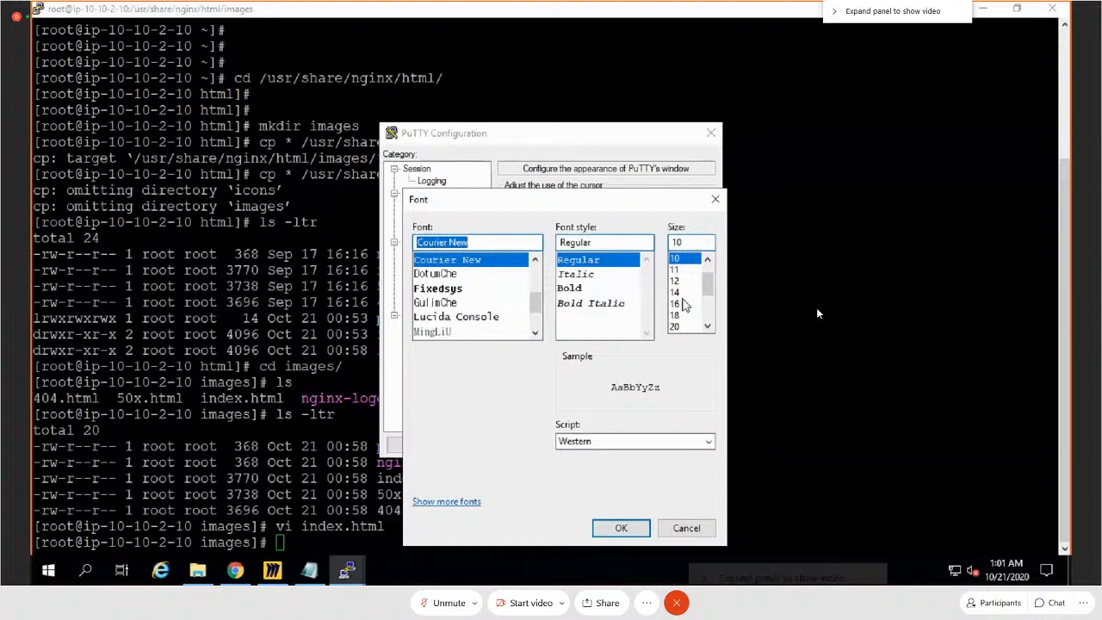
pyautogui.click(676, 292)
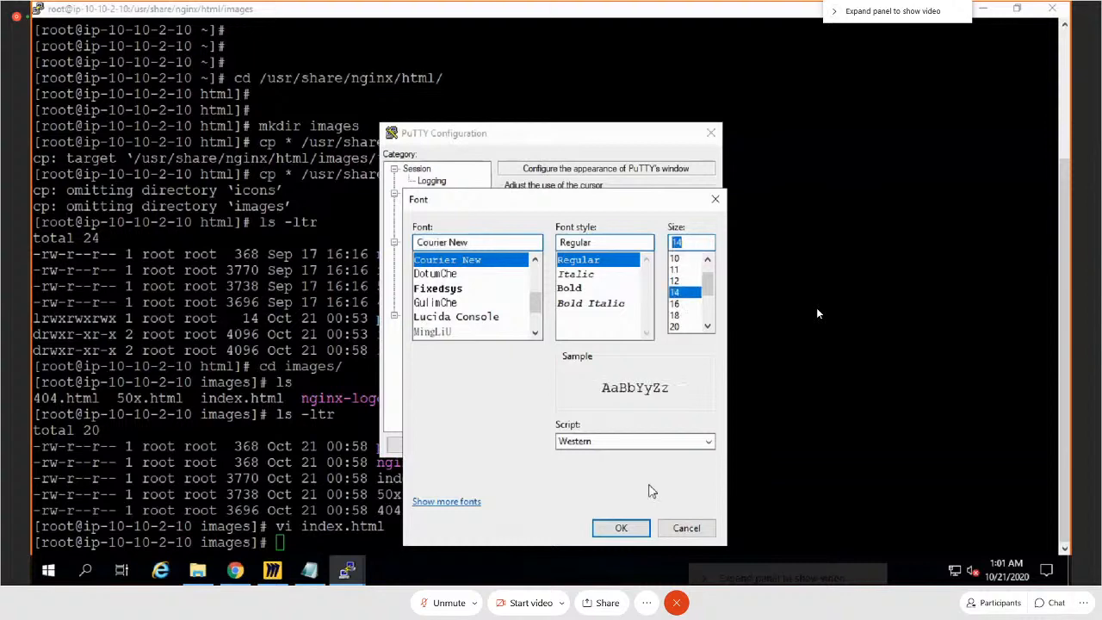
pyautogui.click(621, 528)
# Step: Choose login.ppk from the JumpServer folder as the SSH private key file, open the connection and maximize its terminal window
pyautogui.click(426, 371)
pyautogui.click(408, 371)
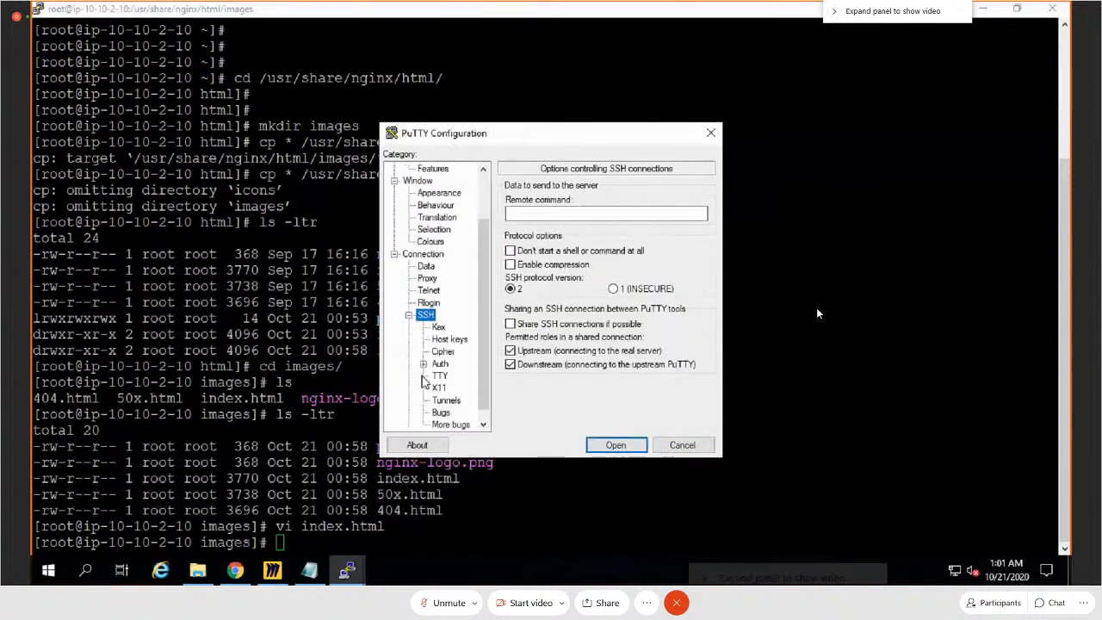
pyautogui.click(440, 363)
pyautogui.click(686, 344)
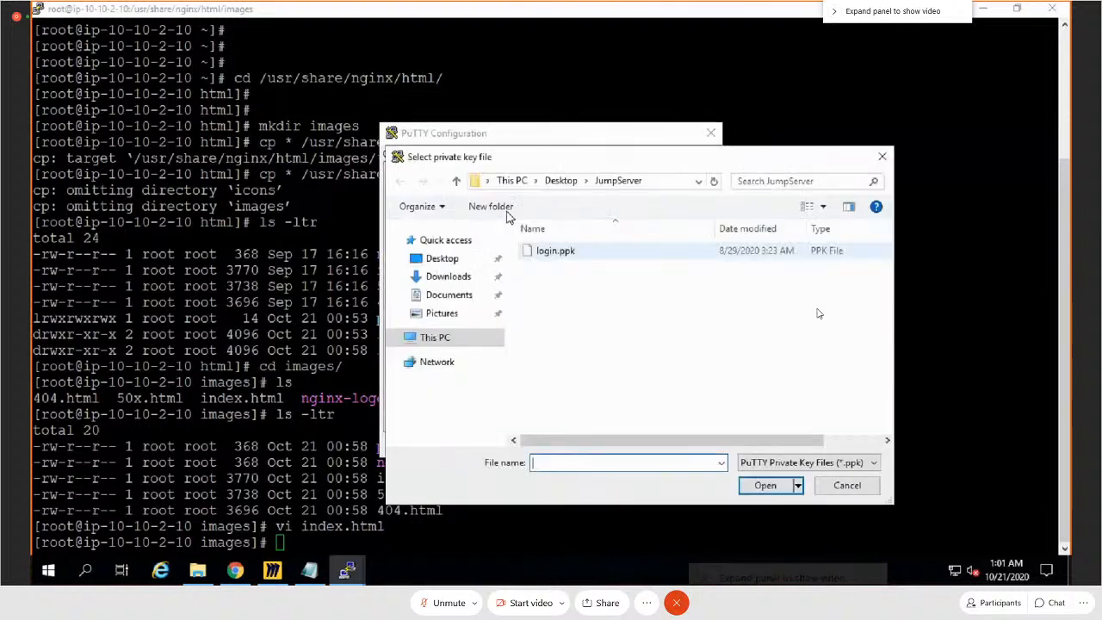
pyautogui.doubleClick(537, 249)
pyautogui.click(615, 445)
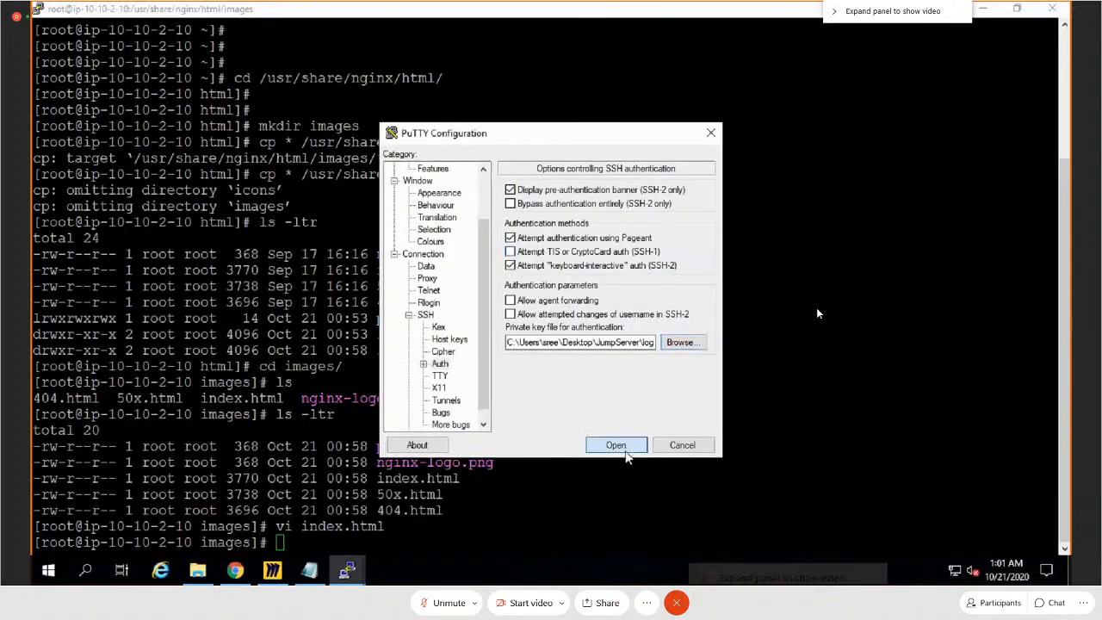
pyautogui.click(520, 388)
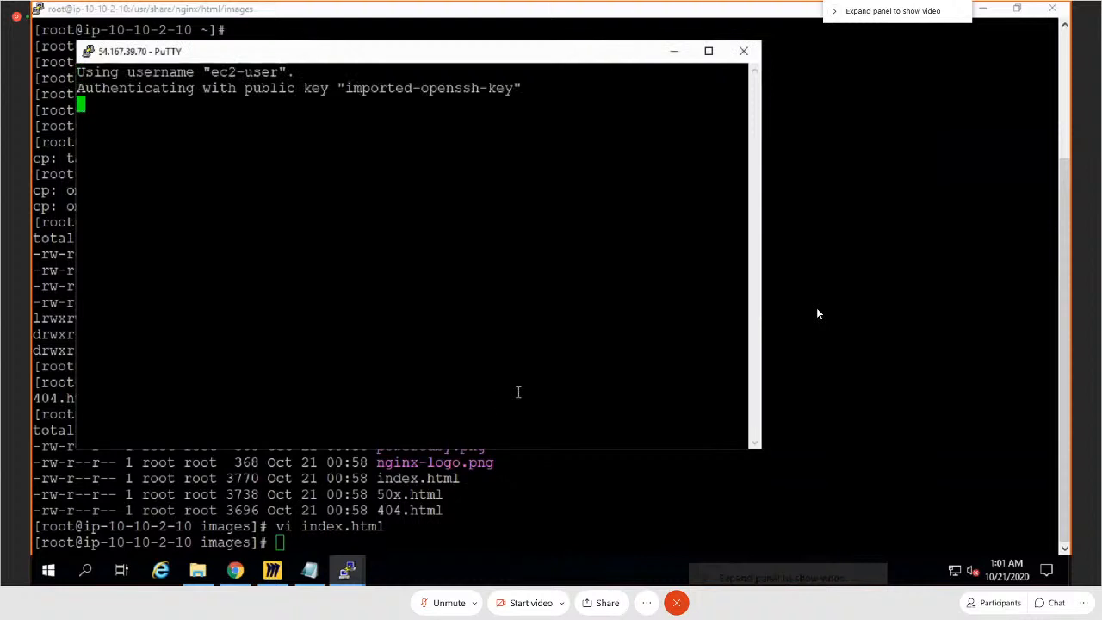
pyautogui.click(708, 50)
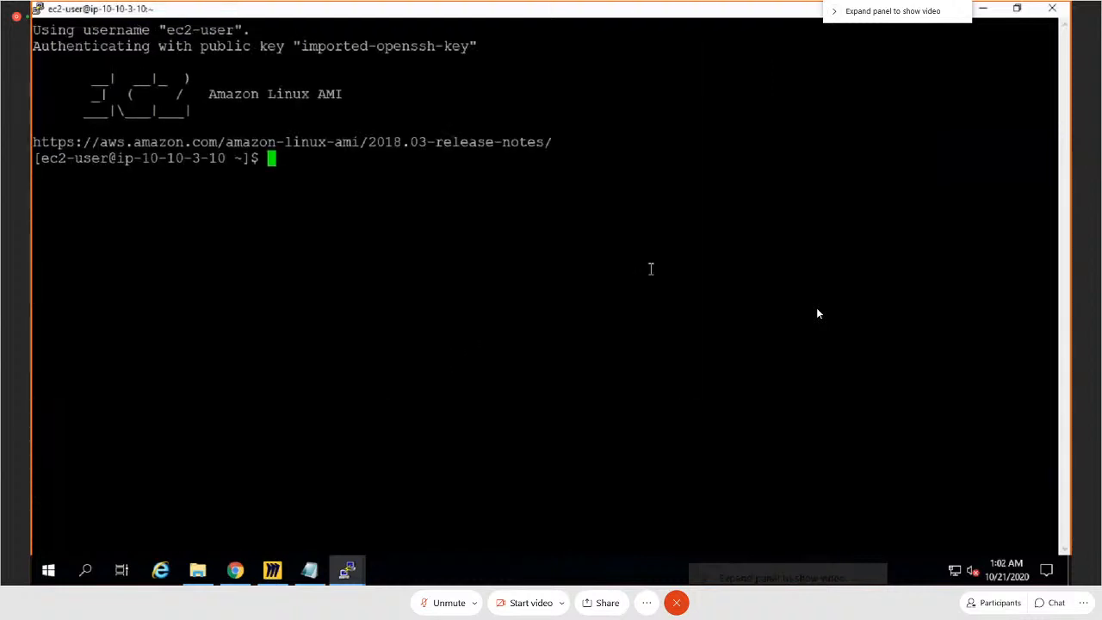
# Step: Switch to the root user on ip-10-10-3-10 with sudo su -
pyautogui.press('Return')
pyautogui.press('Return')
pyautogui.press('Return')
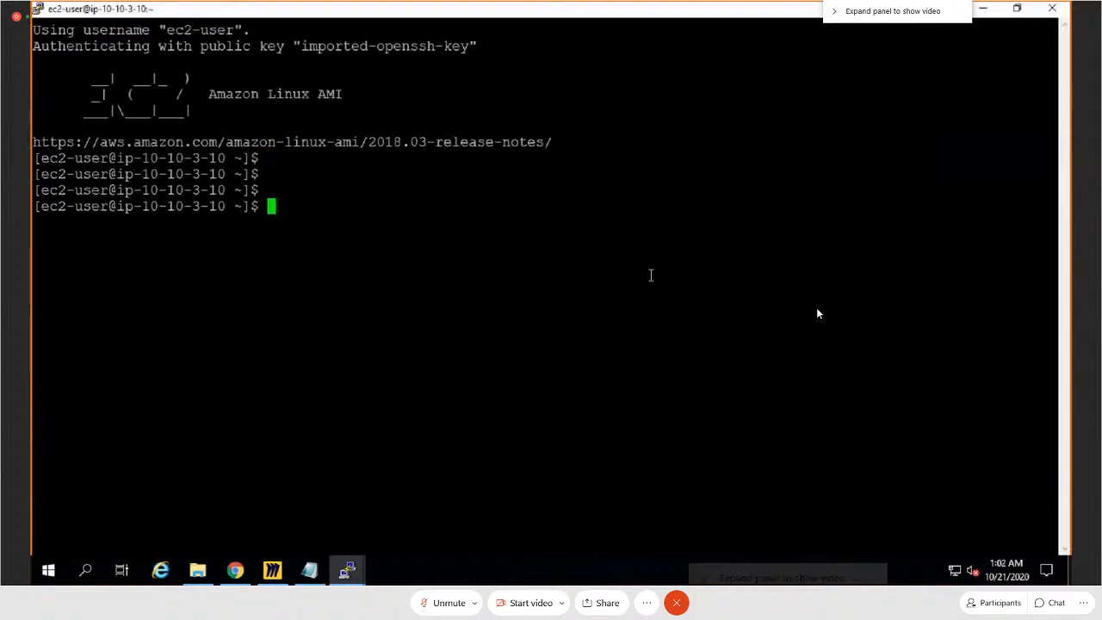
pyautogui.write('sudo su -')
pyautogui.press('Return')
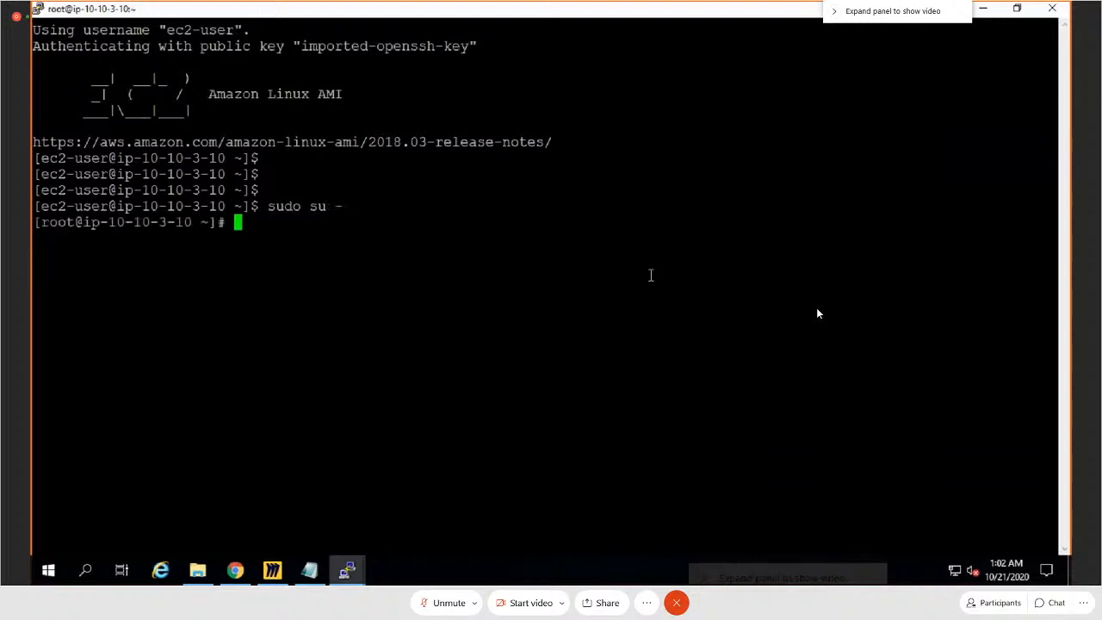
# Step: Change to /usr/share/nginx/html/ and create a directory named videos there
pyautogui.write('c')
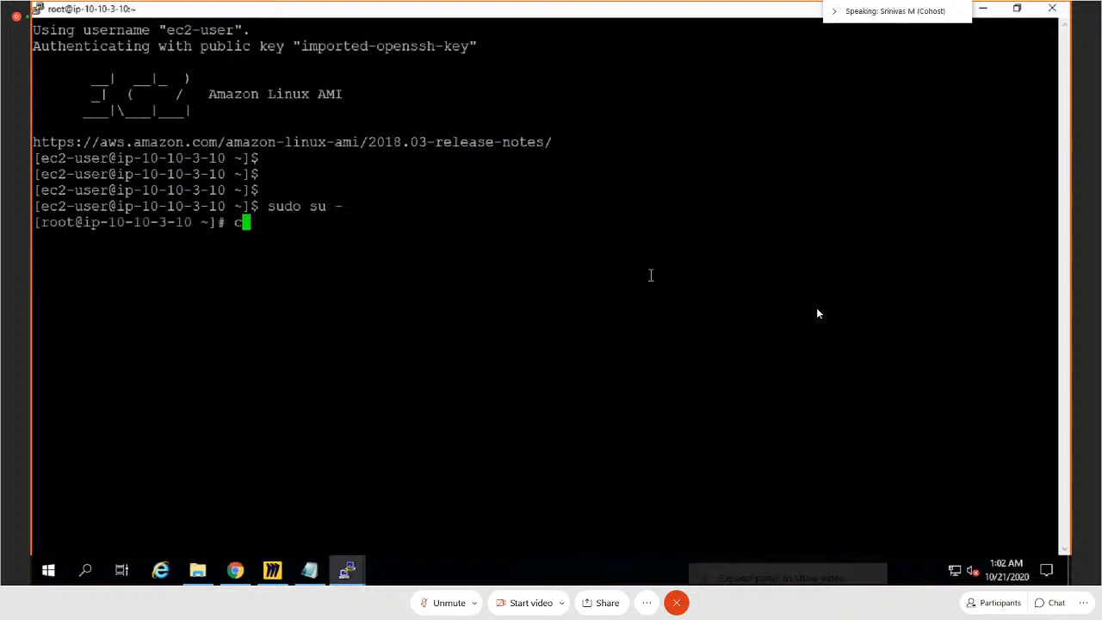
pyautogui.write('d /usr/')
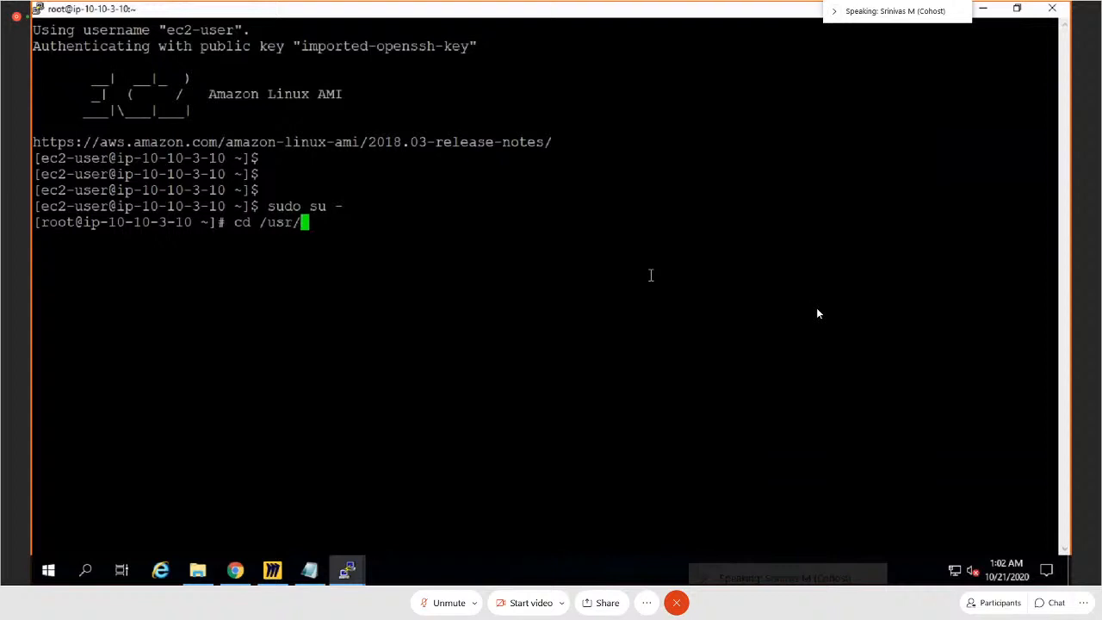
pyautogui.write('sh')
pyautogui.press('Tab')
pyautogui.write('n')
pyautogui.press('Tab')
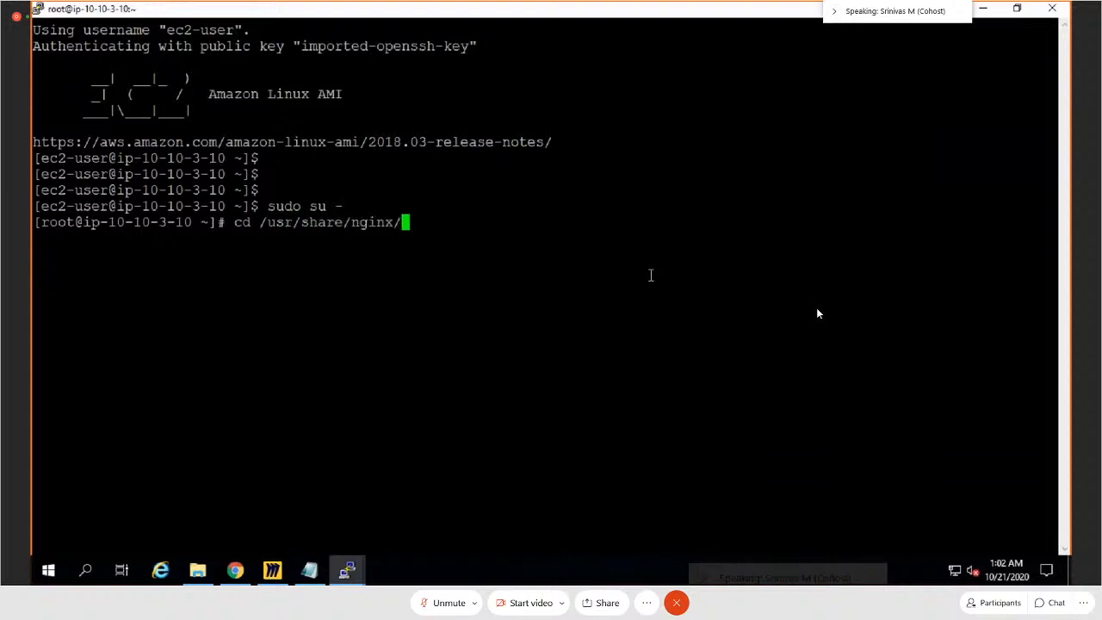
pyautogui.write('h')
pyautogui.press('Tab')
pyautogui.press('Return')
pyautogui.write('mk')
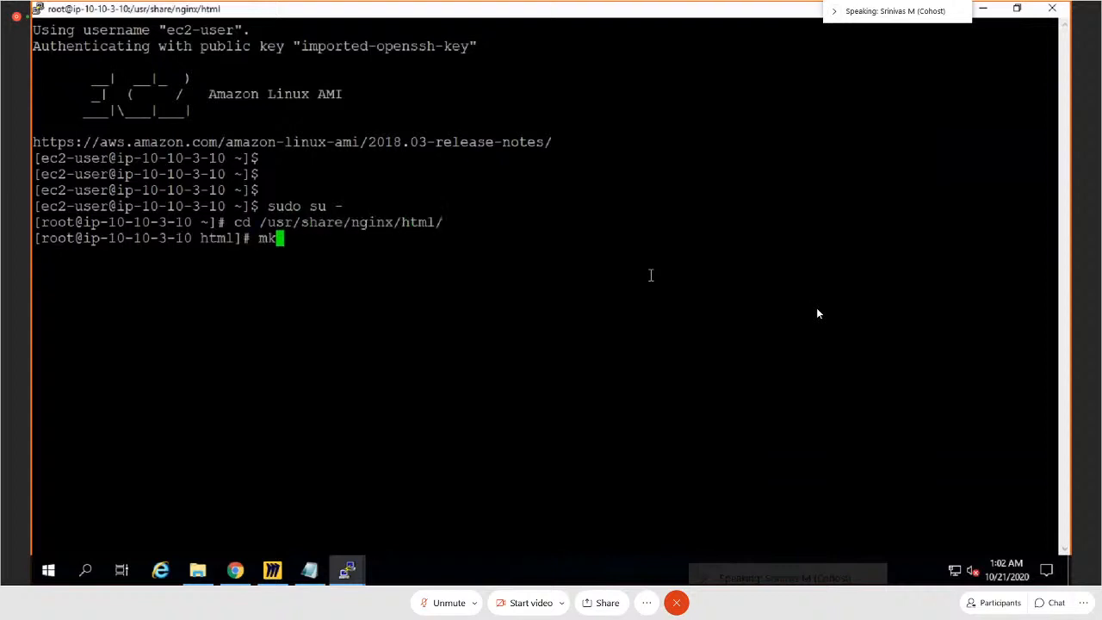
pyautogui.write('dir videos')
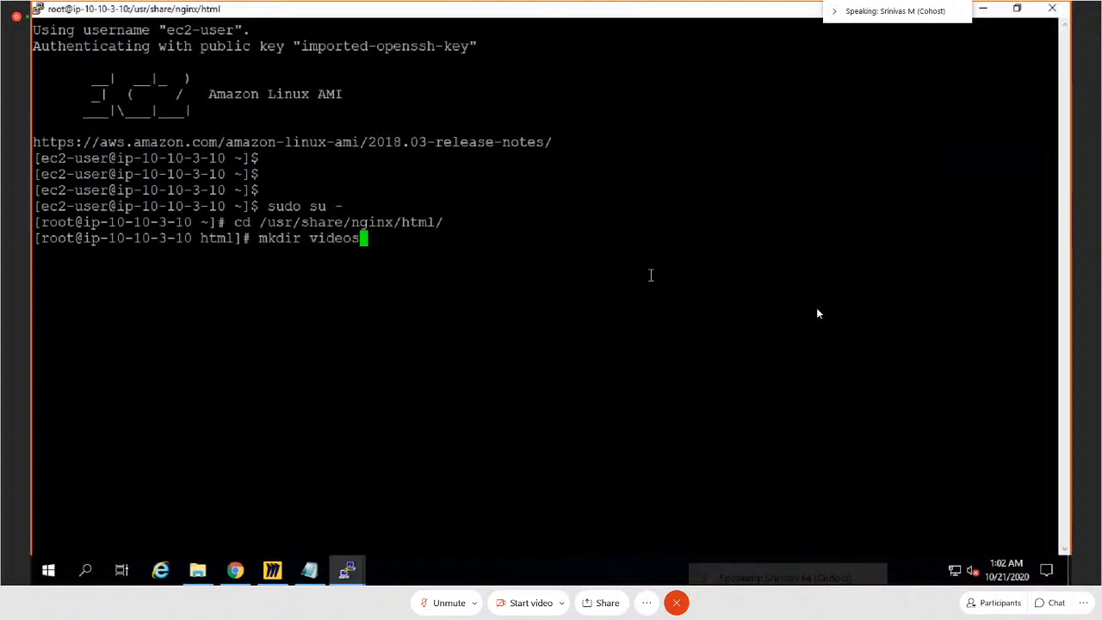
pyautogui.press('Return')
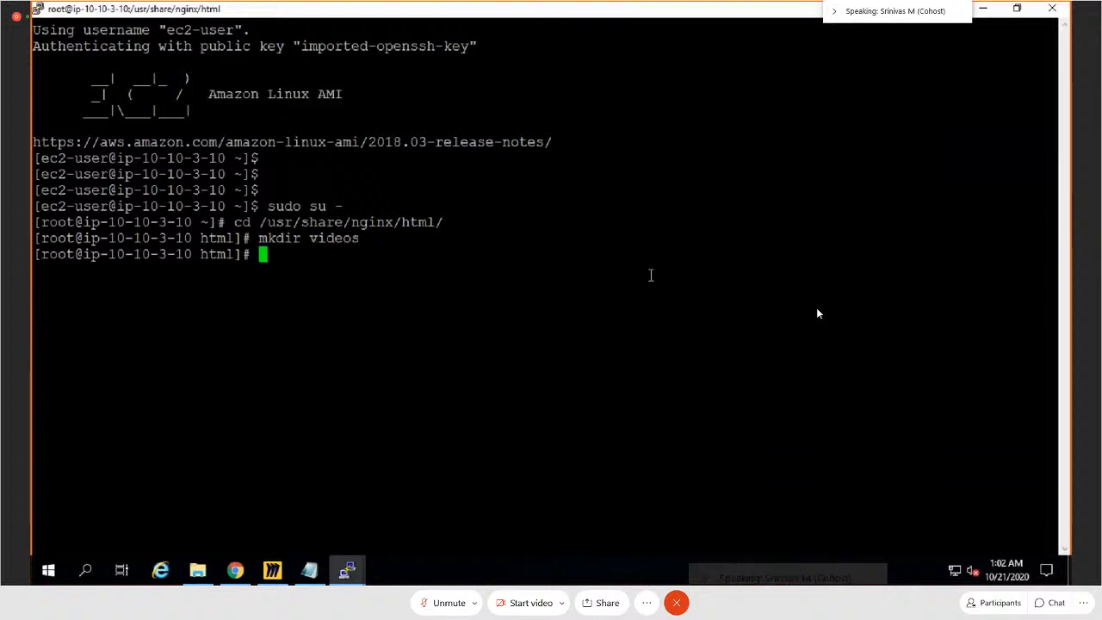
# Step: Copy all files from the html directory into /usr/share/nginx/html/videos/ with cp *
pyautogui.write('cp *')
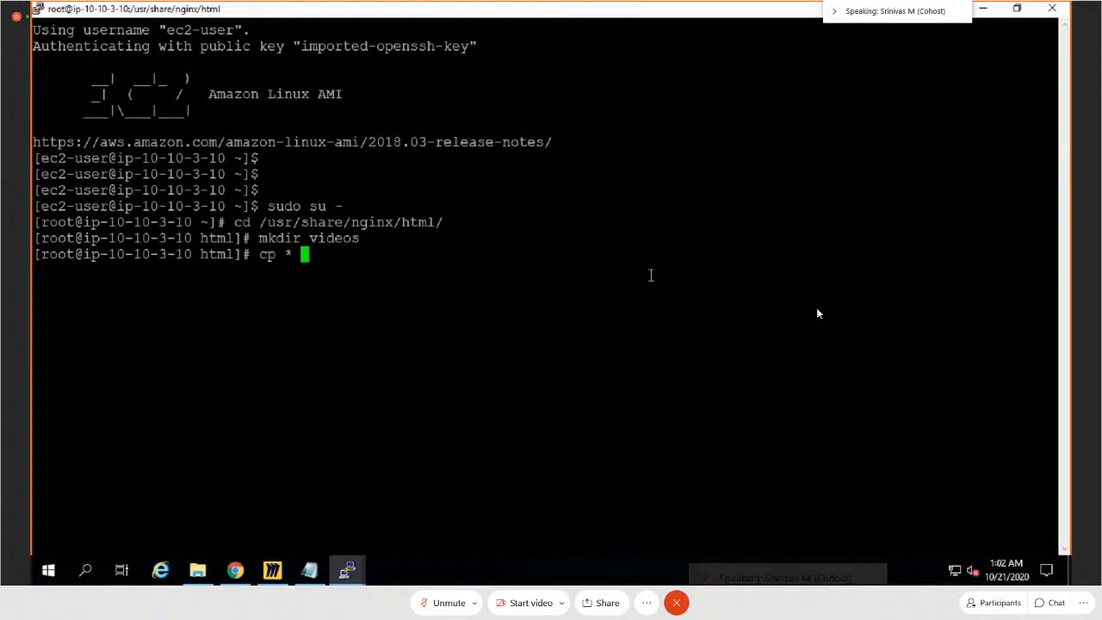
pyautogui.write('/usr/share/nginx/')
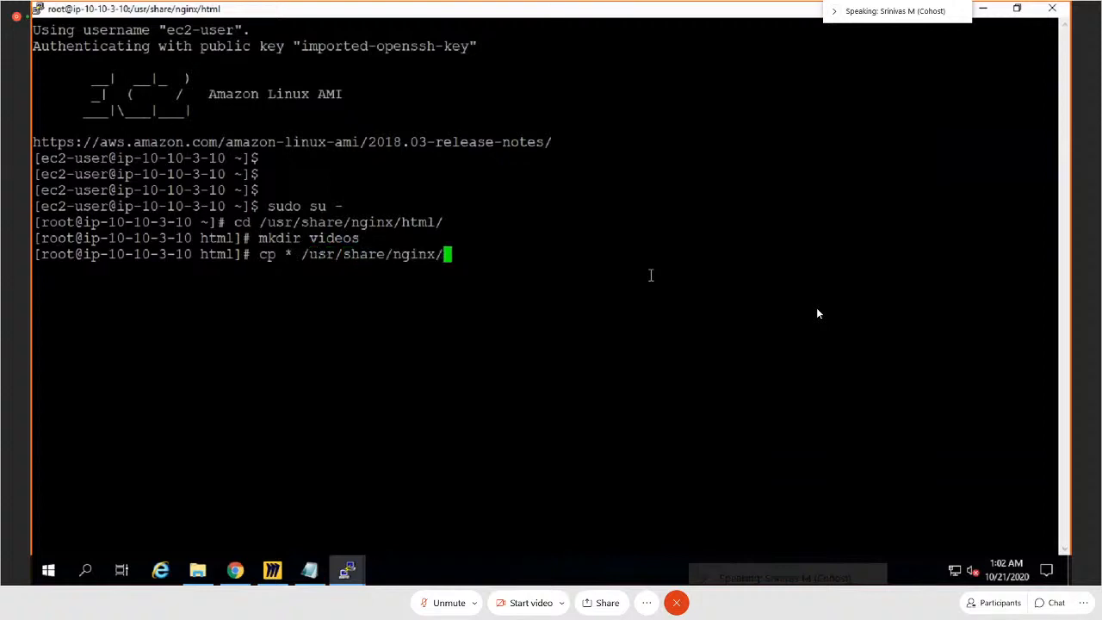
pyautogui.write('html/videos/')
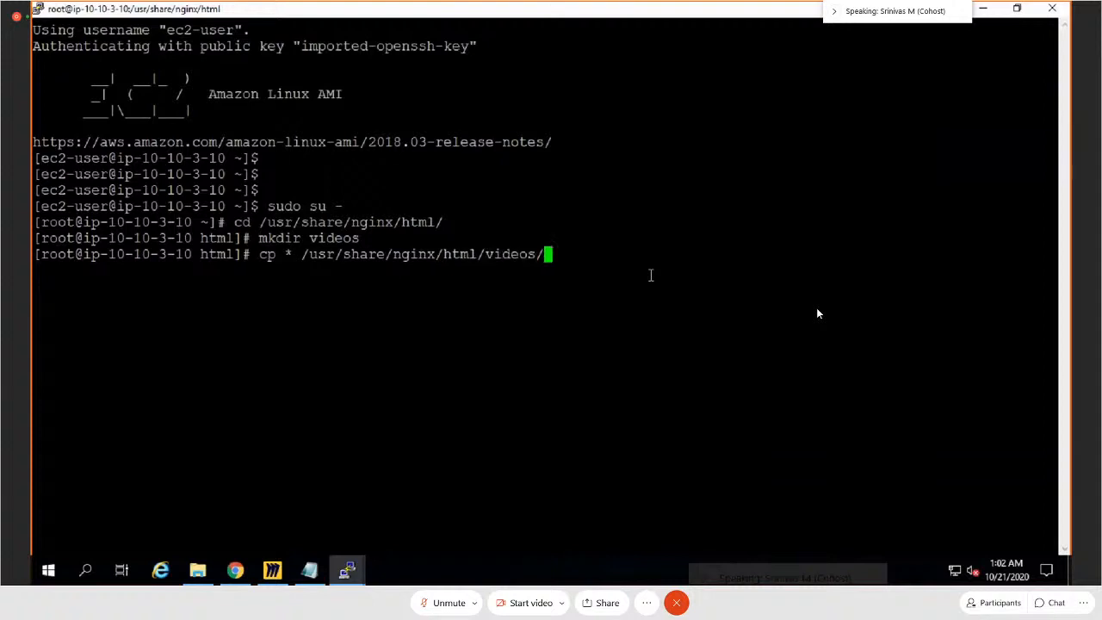
pyautogui.press('Return')
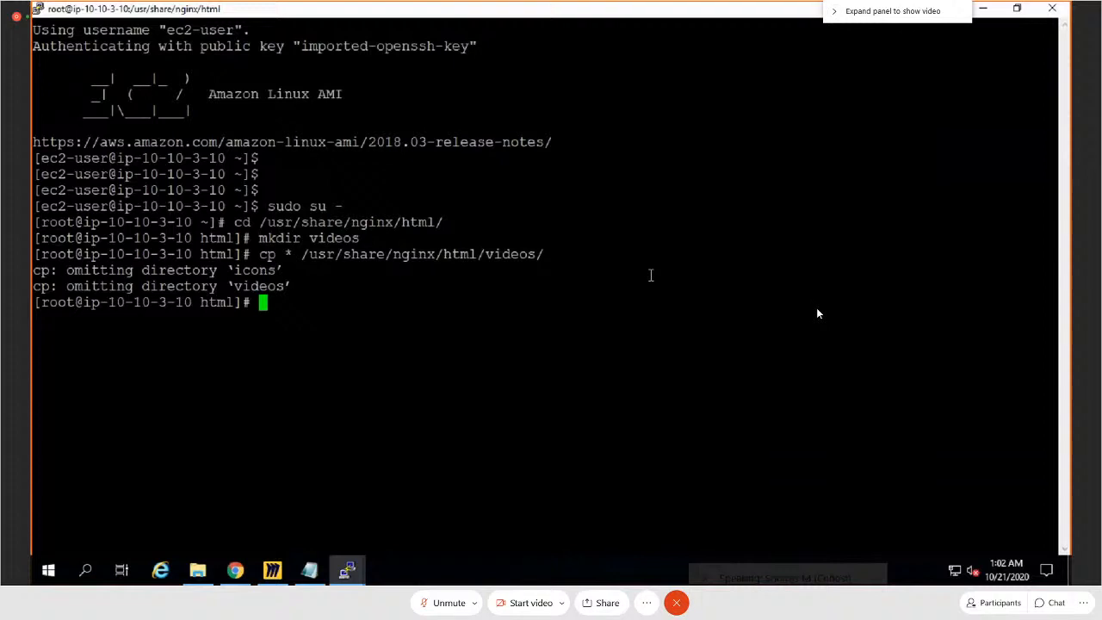
# Step: Enter the videos directory and open its index.html in vi
pyautogui.press('Return')
pyautogui.press('Return')
pyautogui.write('cd vi')
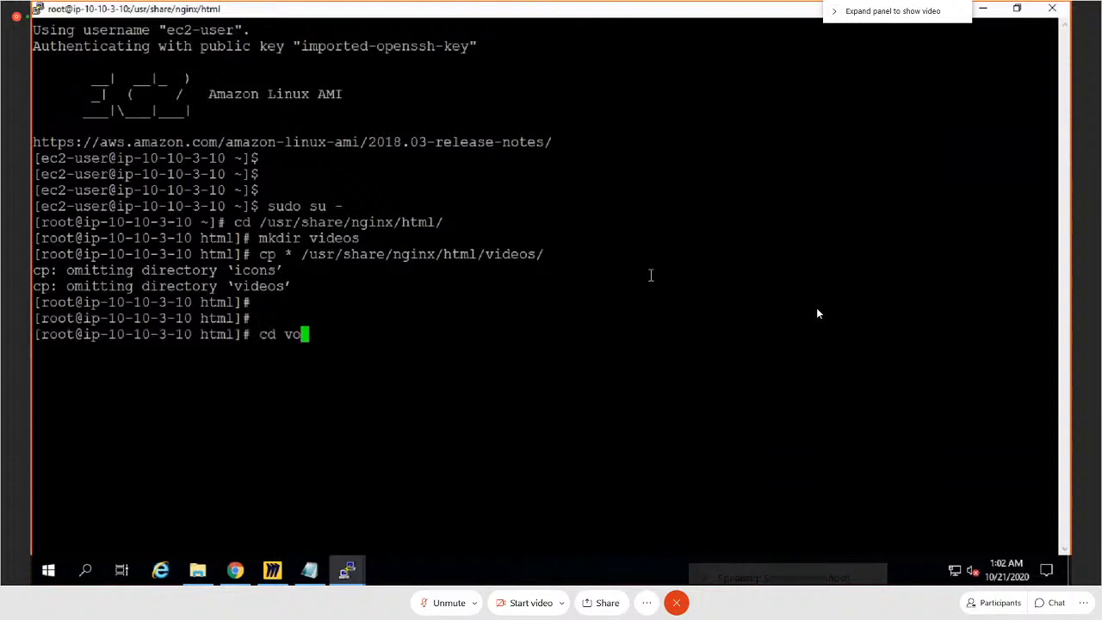
pyautogui.press('Tab')
pyautogui.press('Return')
pyautogui.write('vio i')
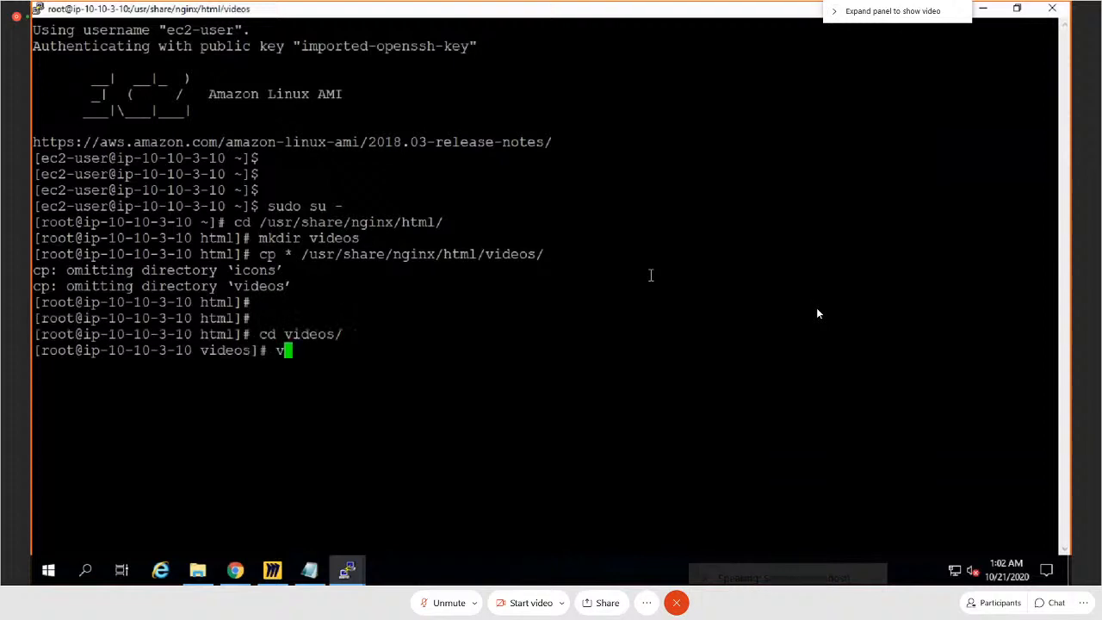
pyautogui.press('Tab')
pyautogui.press('BackSpace')
pyautogui.press('BackSpace')
pyautogui.press('BackSpace')
pyautogui.press('BackSpace')
pyautogui.press('BackSpace')
pyautogui.press('BackSpace')
pyautogui.press('BackSpace')
pyautogui.press('BackSpace')
pyautogui.press('BackSpace')
pyautogui.press('BackSpace')
pyautogui.press('BackSpace')
pyautogui.press('BackSpace')
pyautogui.press('BackSpace')
pyautogui.write('in')
pyautogui.press('Tab')
pyautogui.press('Return')
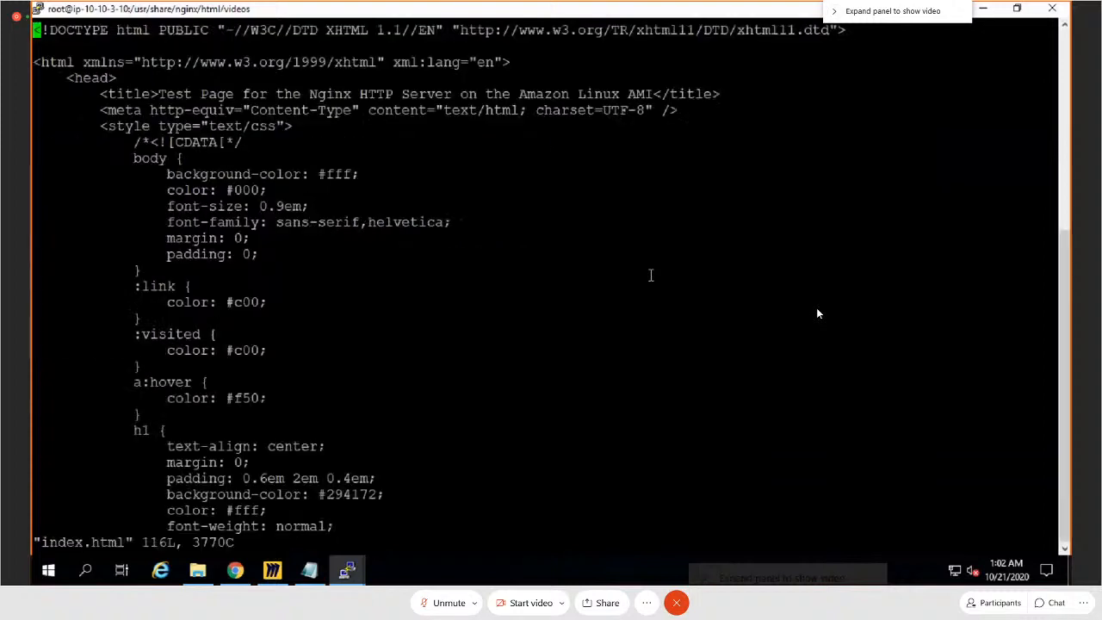
# Step: Replace the word nginx in the h1 heading of the videos index.html with "Shadgunya's Videos Page"
pyautogui.press('Down')
pyautogui.press('Down')
pyautogui.press('Down')
pyautogui.press('Down')
pyautogui.press('Down')
pyautogui.press('Down')
pyautogui.press('Down')
pyautogui.press('Down')
pyautogui.press('Down')
pyautogui.press('Down')
pyautogui.press('Down')
pyautogui.press('Down')
pyautogui.press('Down')
pyautogui.press('Down')
pyautogui.press('Down')
pyautogui.press('Down')
pyautogui.press('Down')
pyautogui.press('Down')
pyautogui.press('Down')
pyautogui.press('Down')
pyautogui.press('Down')
pyautogui.press('Down')
pyautogui.press('Down')
pyautogui.press('Down')
pyautogui.press('Down')
pyautogui.press('Down')
pyautogui.press('Down')
pyautogui.press('Down')
pyautogui.press('Down')
pyautogui.press('Down')
pyautogui.press('Down')
pyautogui.press('Down')
pyautogui.press('Down')
pyautogui.press('Down')
pyautogui.press('Down')
pyautogui.press('Down')
pyautogui.press('Down')
pyautogui.press('Down')
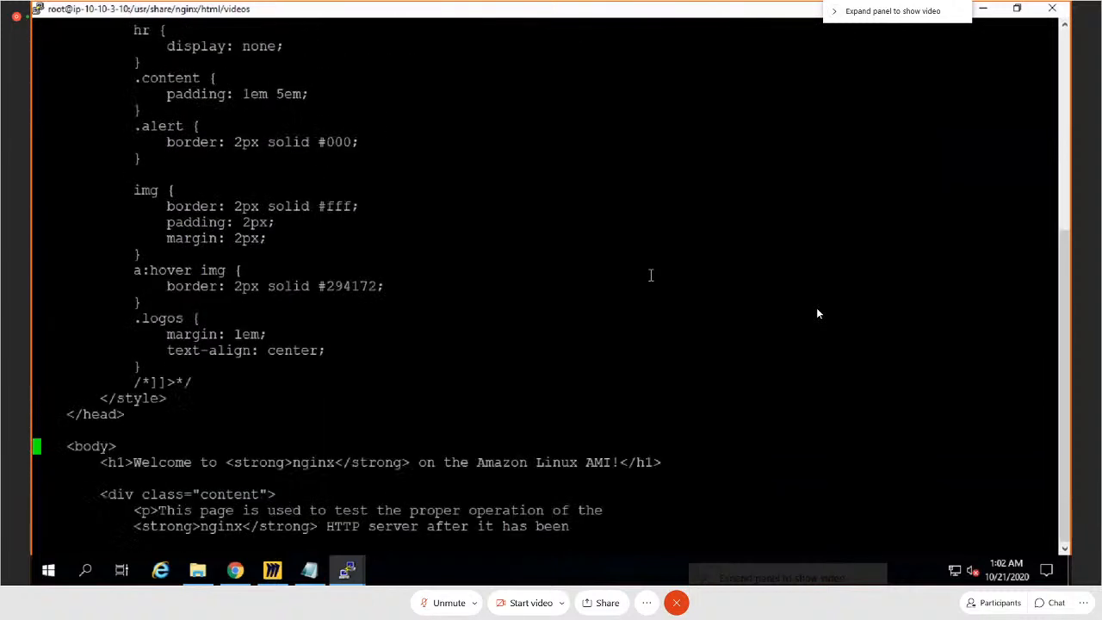
pyautogui.press('Up')
pyautogui.press('Up')
pyautogui.press('Up')
pyautogui.press('Up')
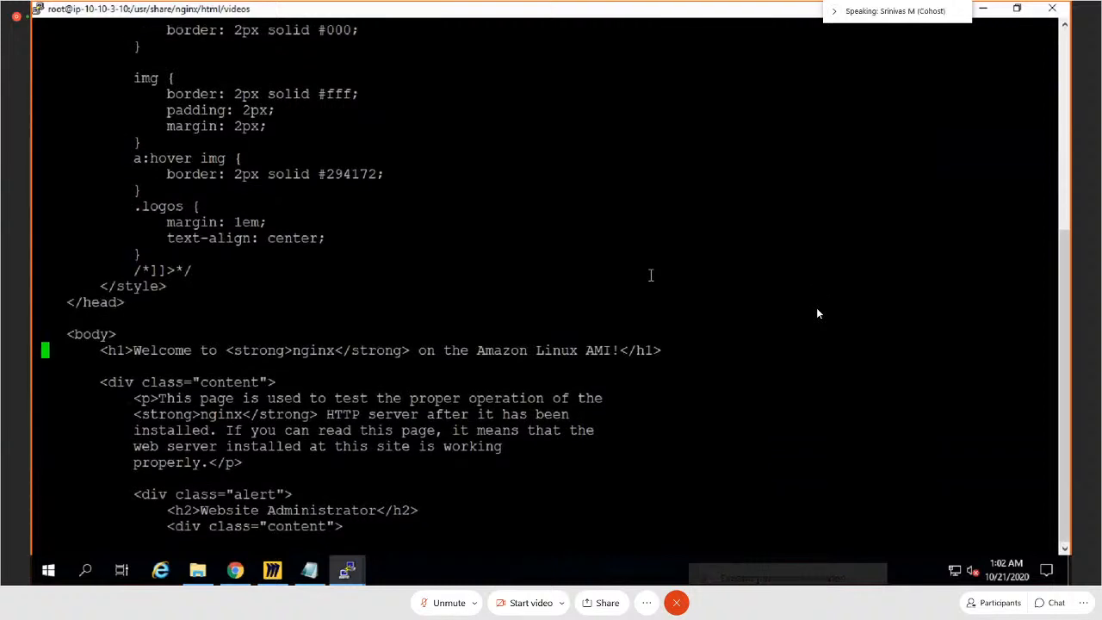
pyautogui.press('Right')
pyautogui.press('Right')
pyautogui.press('Right')
pyautogui.press('Right')
pyautogui.press('Right')
pyautogui.press('Right')
pyautogui.press('Right')
pyautogui.press('Right')
pyautogui.press('Right')
pyautogui.press('Right')
pyautogui.press('Right')
pyautogui.press('Right')
pyautogui.press('Right')
pyautogui.press('Right')
pyautogui.press('Right')
pyautogui.press('Right')
pyautogui.press('Right')
pyautogui.press('Right')
pyautogui.press('Right')
pyautogui.press('Right')
pyautogui.press('Right')
pyautogui.press('Right')
pyautogui.press('Right')
pyautogui.press('Right')
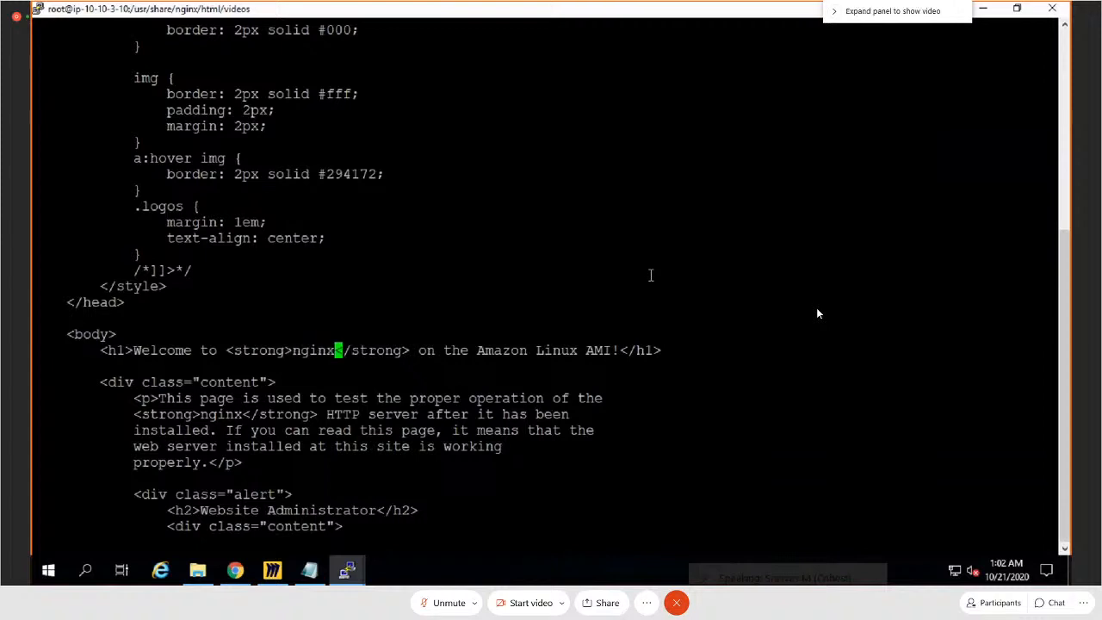
pyautogui.press('i')
pyautogui.press('BackSpace')
pyautogui.press('BackSpace')
pyautogui.press('BackSpace')
pyautogui.press('BackSpace')
pyautogui.press('BackSpace')
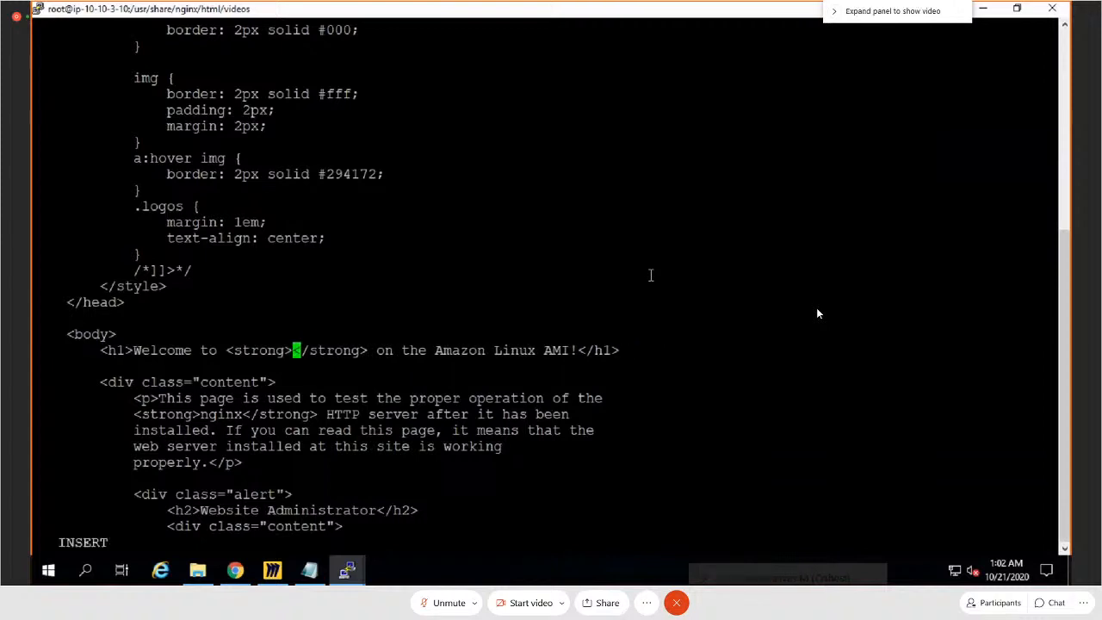
pyautogui.write('Shadgunya')
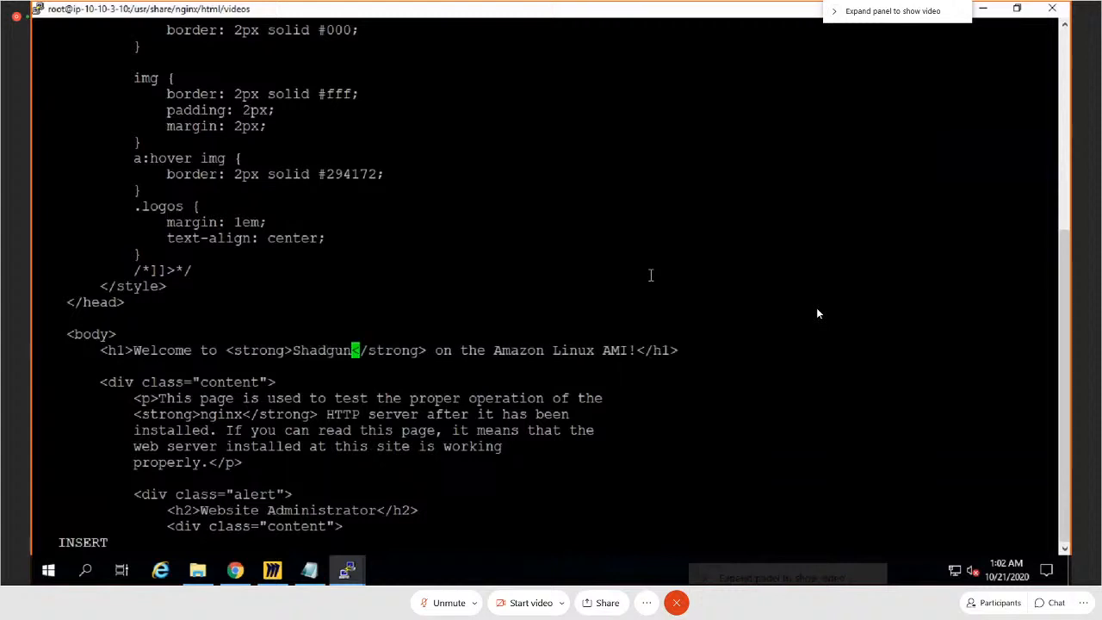
pyautogui.write("'s ")
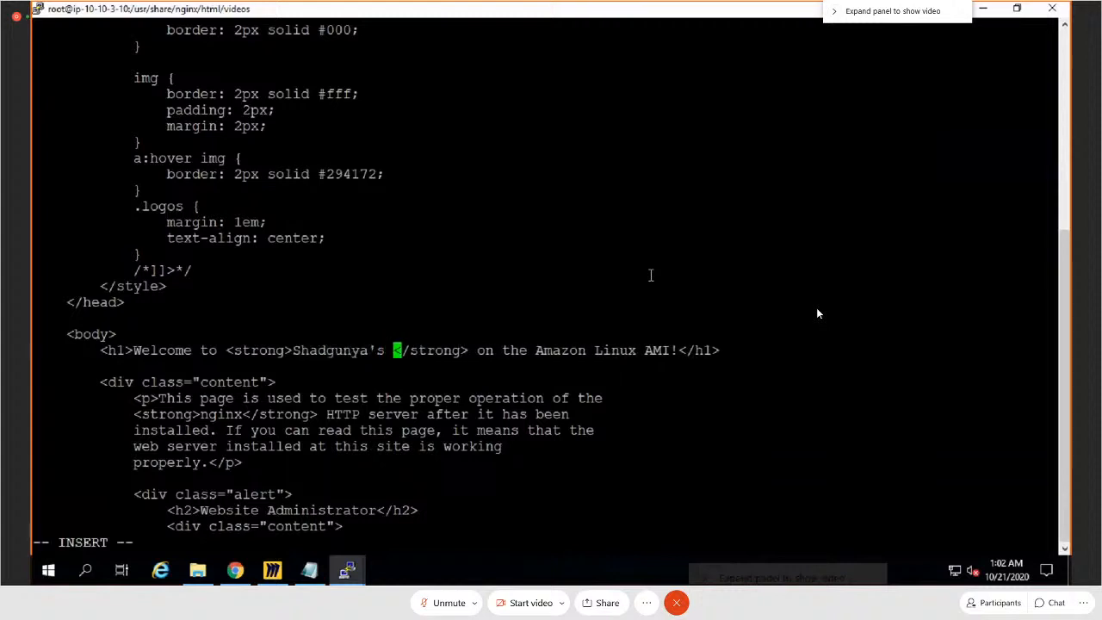
pyautogui.write('Videos Page')
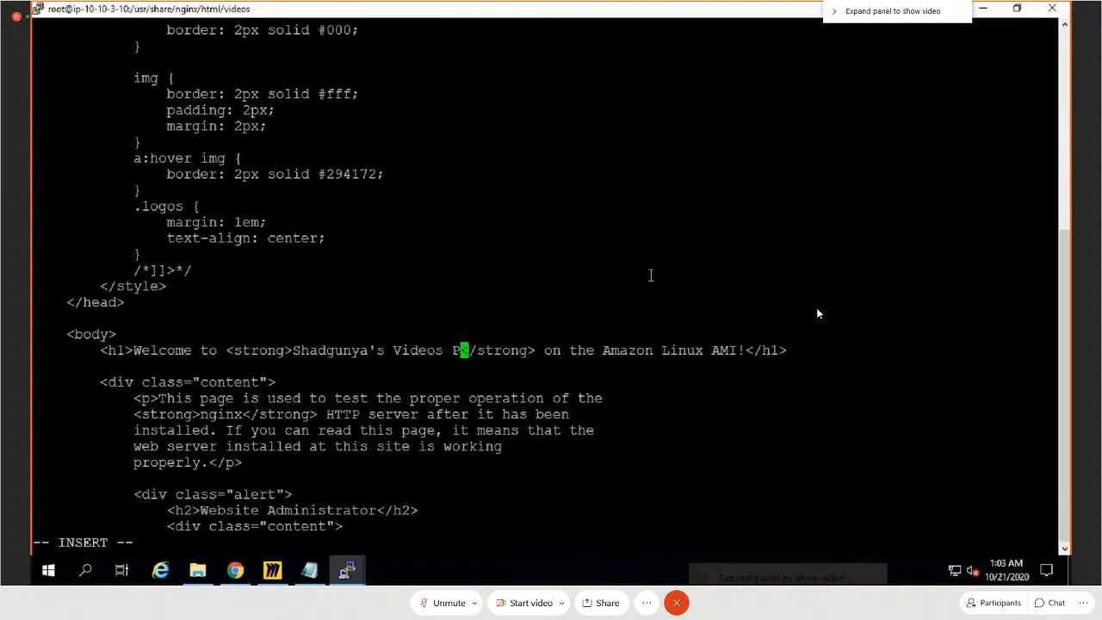
# Step: Remove "Linux AMI" from the end of the h1 heading so it ends with "on the Amazon!"
pyautogui.press('Right')
pyautogui.press('Right')
pyautogui.press('Right')
pyautogui.press('Right')
pyautogui.press('Right')
pyautogui.press('Right')
pyautogui.press('Right')
pyautogui.press('Right')
pyautogui.press('Right')
pyautogui.press('Right')
pyautogui.press('Right')
pyautogui.press('Right')
pyautogui.press('Right')
pyautogui.press('Right')
pyautogui.press('Right')
pyautogui.press('Right')
pyautogui.press('Right')
pyautogui.press('Right')
pyautogui.press('Right')
pyautogui.press('Right')
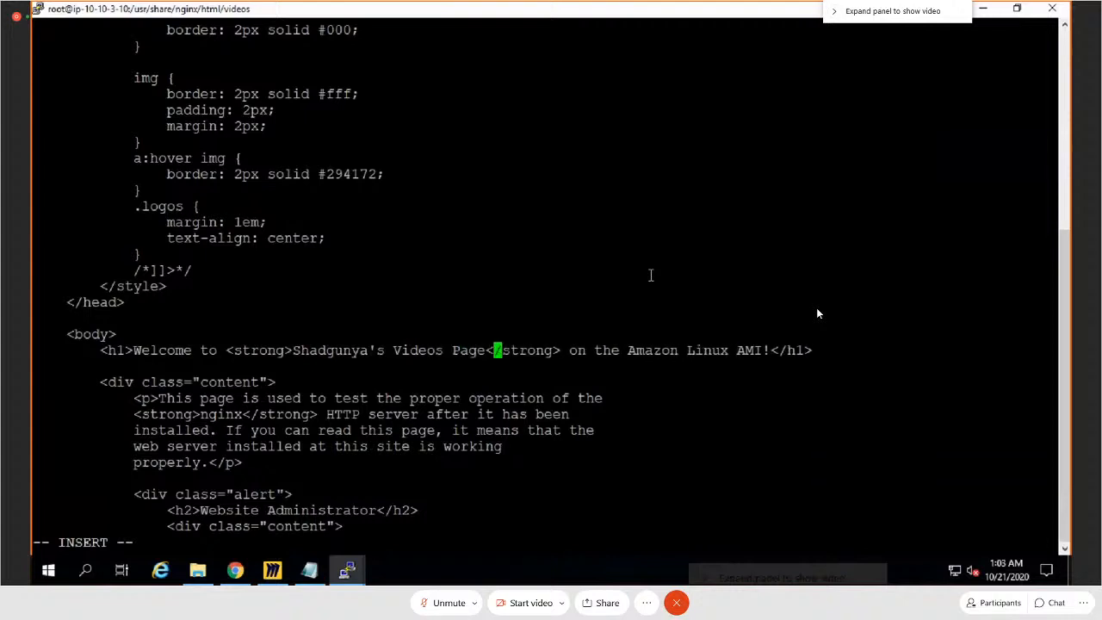
pyautogui.press('Right')
pyautogui.press('Right')
pyautogui.press('Right')
pyautogui.press('BackSpace')
pyautogui.press('BackSpace')
pyautogui.press('BackSpace')
pyautogui.press('BackSpace')
pyautogui.press('BackSpace')
pyautogui.press('BackSpace')
pyautogui.press('BackSpace')
pyautogui.press('BackSpace')
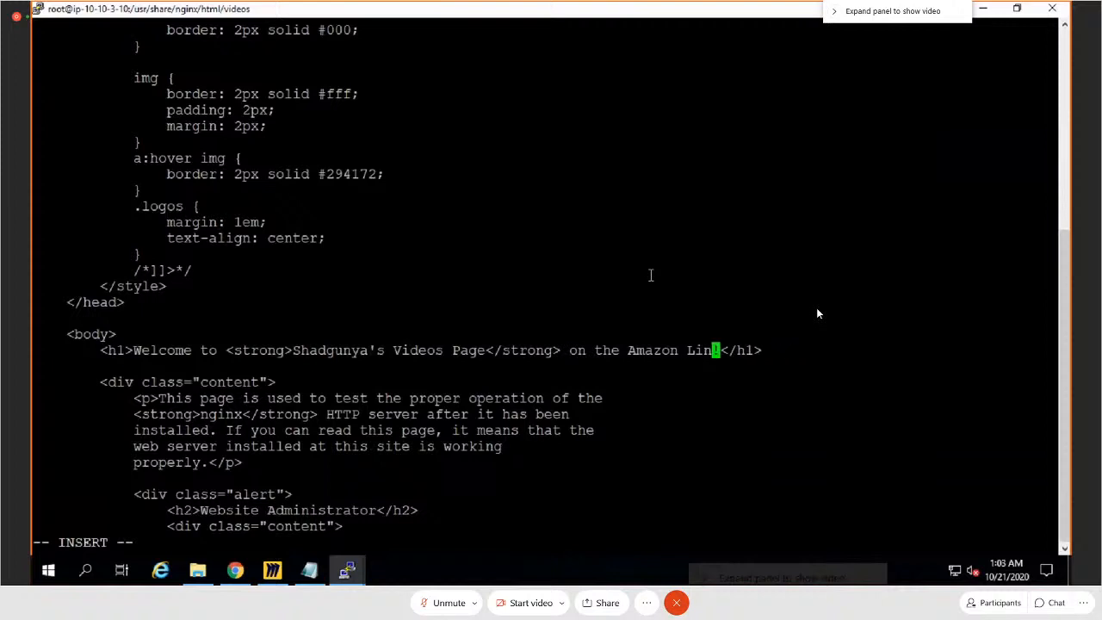
pyautogui.press('BackSpace')
pyautogui.press('BackSpace')
pyautogui.press('BackSpace')
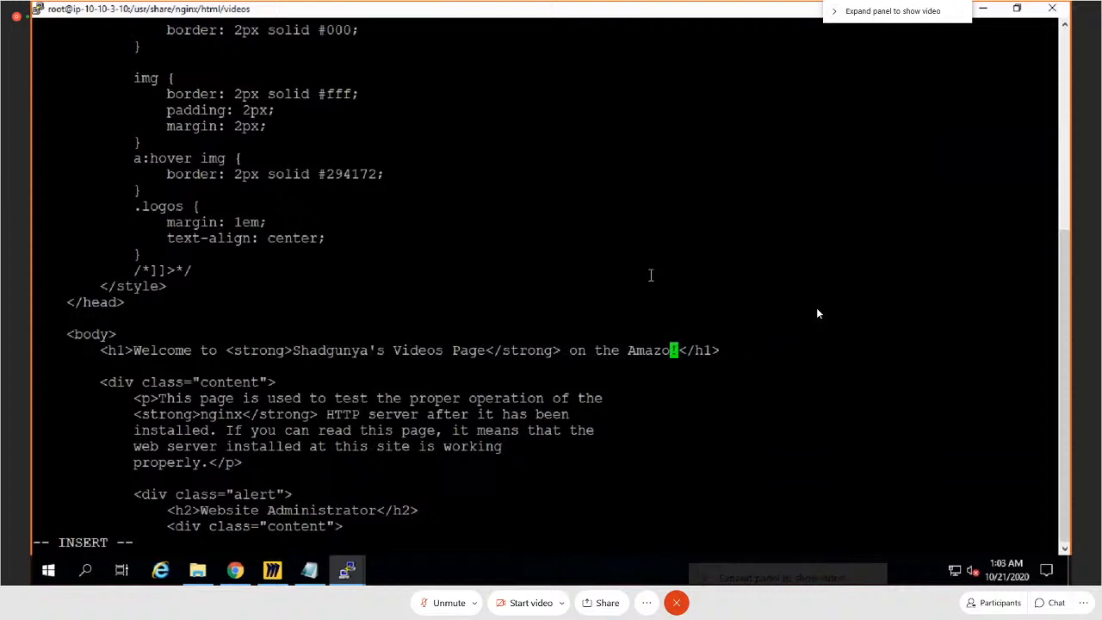
pyautogui.write('n')
pyautogui.press('Escape')
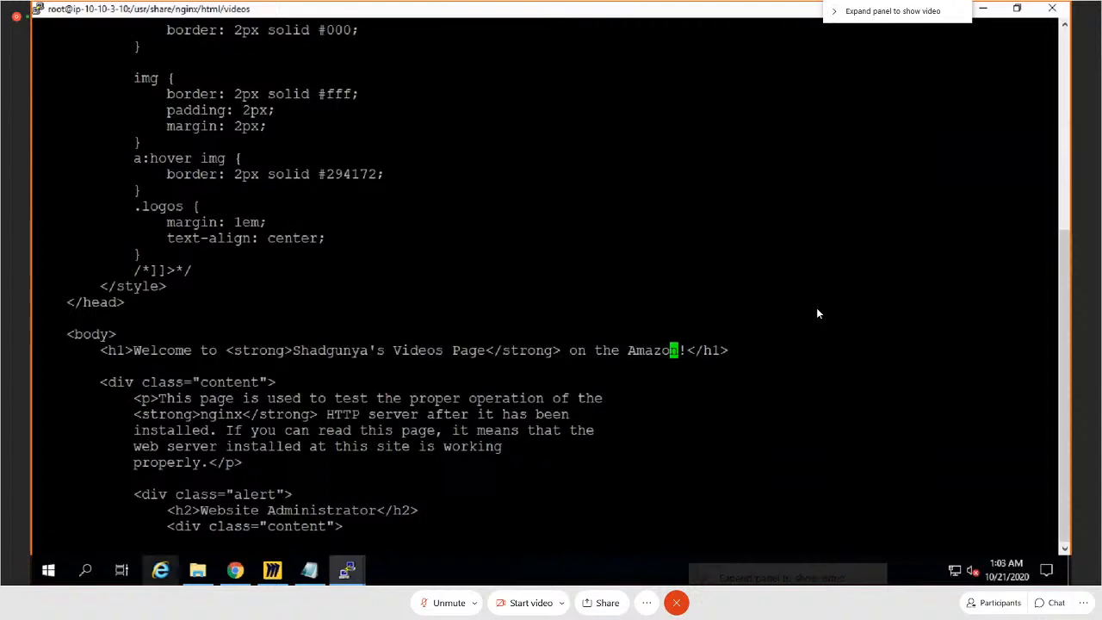
# Step: Switch to Chrome, open a new browser tab and close the HTML Images page
pyautogui.click(235, 571)
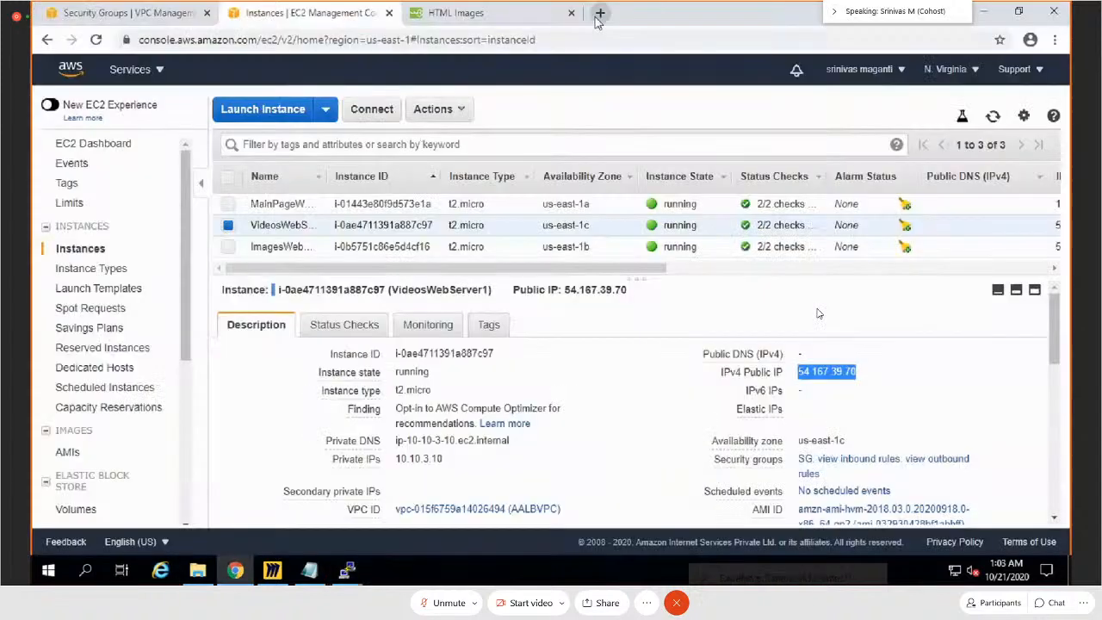
pyautogui.click(600, 13)
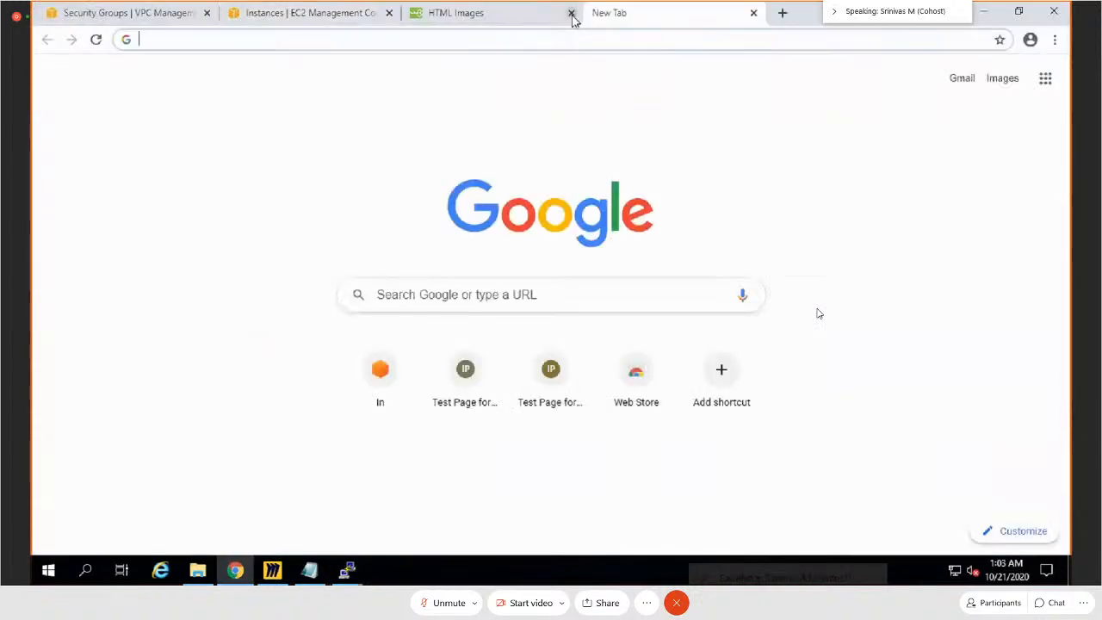
pyautogui.click(571, 13)
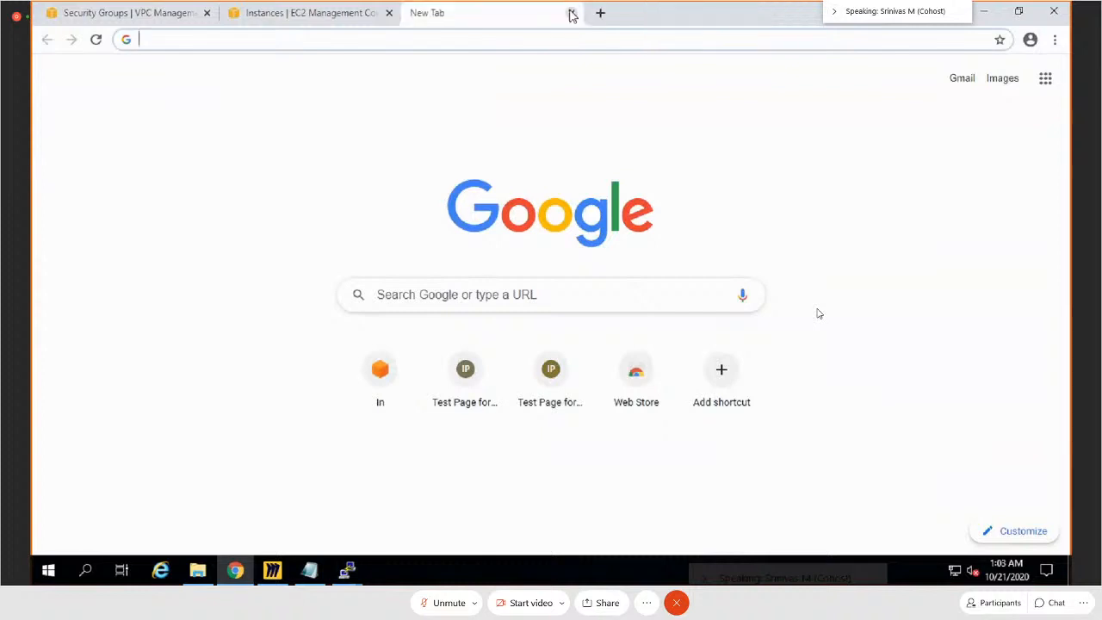
# Step: Search Google for "how to add youtube video in html"
pyautogui.click(556, 35)
pyautogui.write('how')
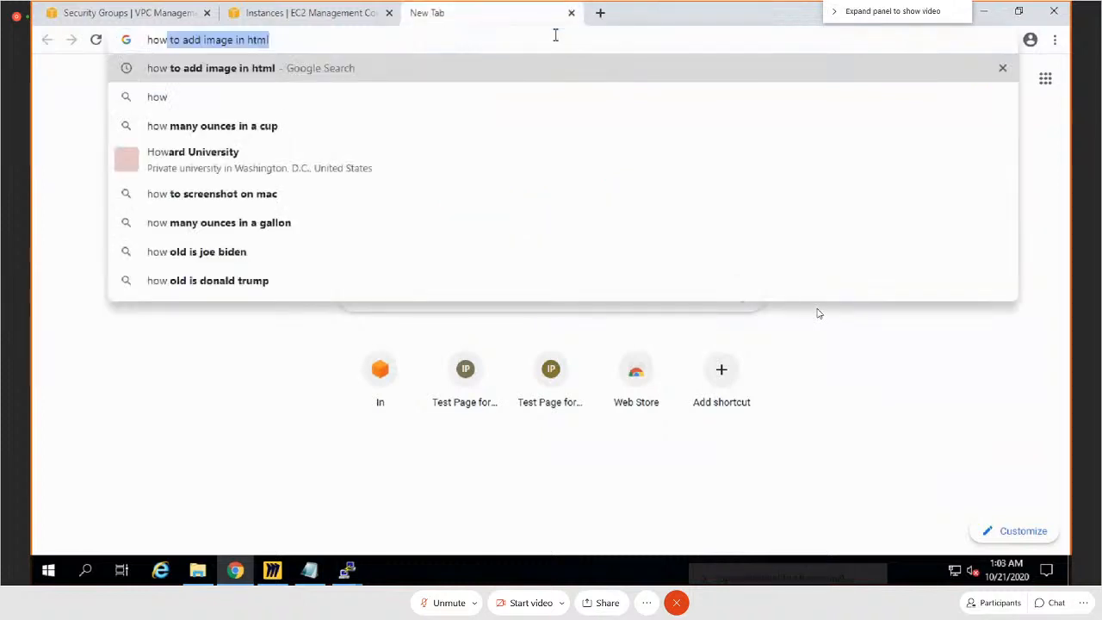
pyautogui.write(' to a')
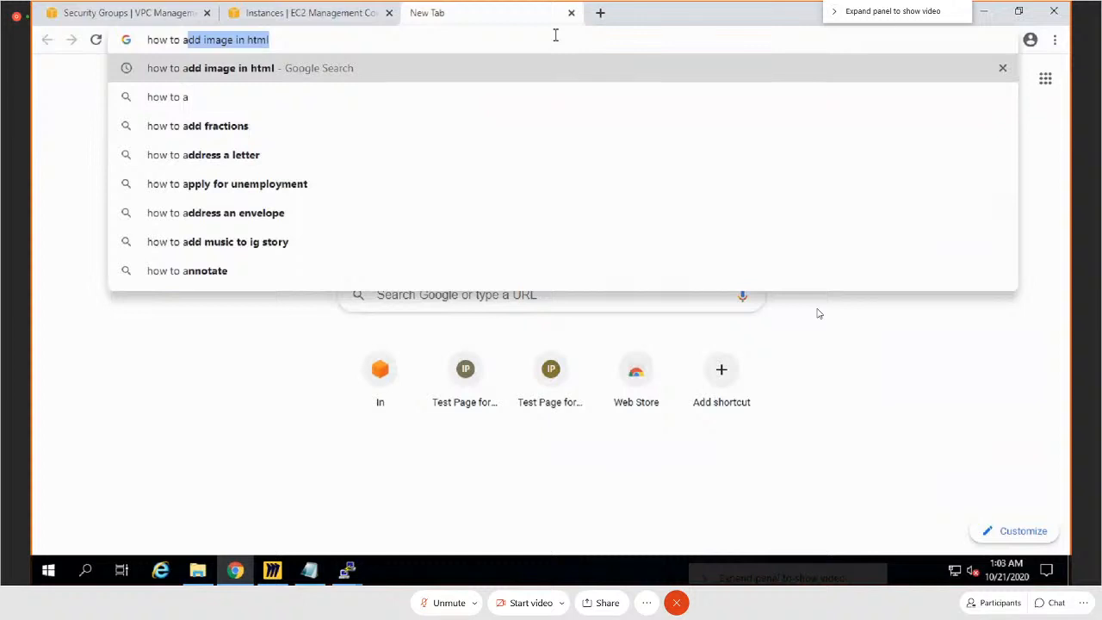
pyautogui.write('dd your')
pyautogui.press('BackSpace')
pyautogui.write('t')
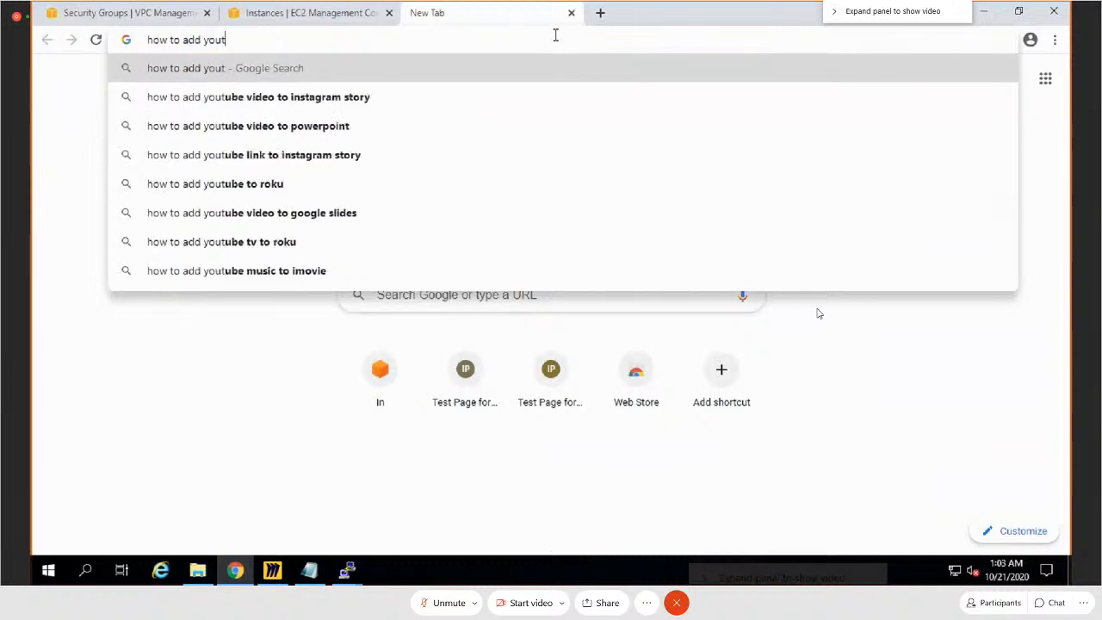
pyautogui.press('Down')
pyautogui.press('Down')
pyautogui.press('Down')
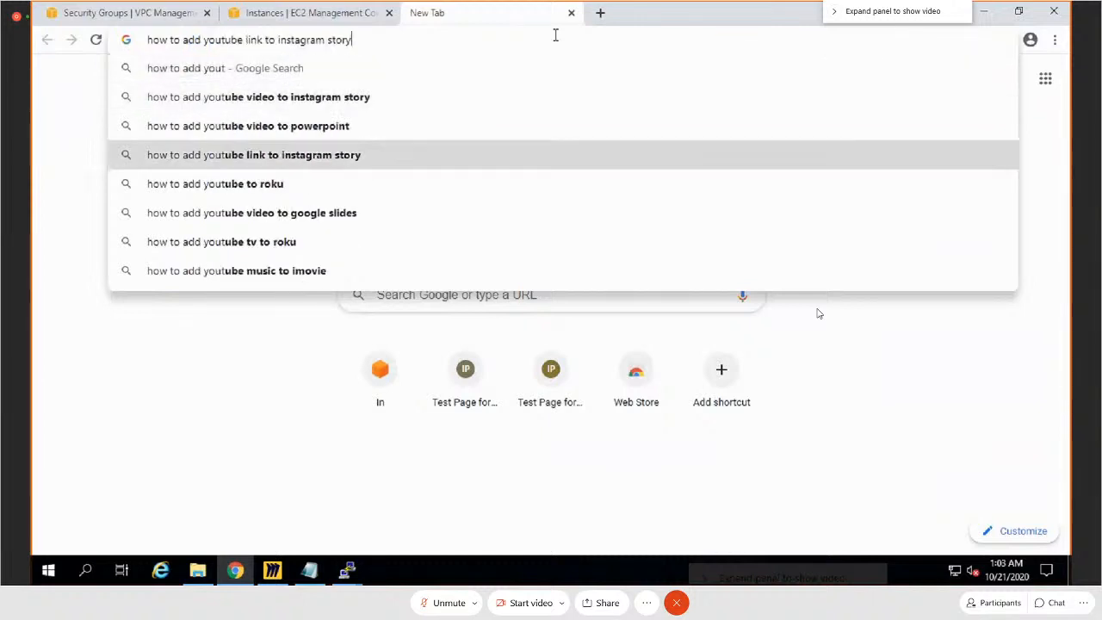
pyautogui.press('Up')
pyautogui.press('BackSpace')
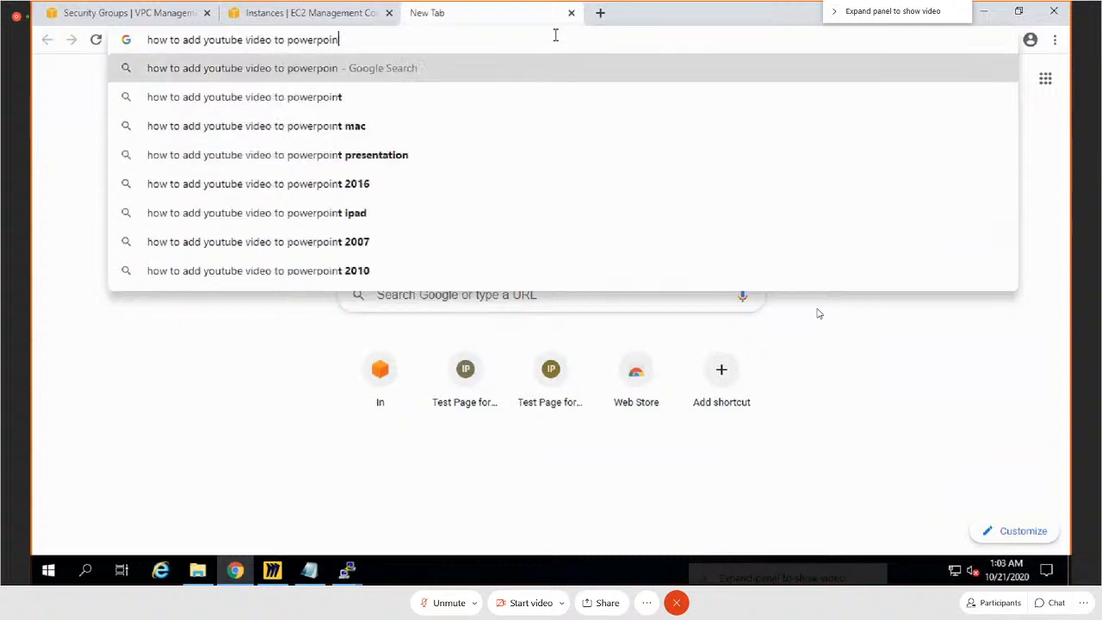
pyautogui.press('BackSpace')
pyautogui.press('BackSpace')
pyautogui.press('BackSpace')
pyautogui.press('BackSpace')
pyautogui.press('BackSpace')
pyautogui.press('BackSpace')
pyautogui.press('BackSpace')
pyautogui.press('BackSpace')
pyautogui.press('BackSpace')
pyautogui.press('BackSpace')
pyautogui.press('BackSpace')
pyautogui.press('BackSpace')
pyautogui.press('BackSpace')
pyautogui.press('BackSpace')
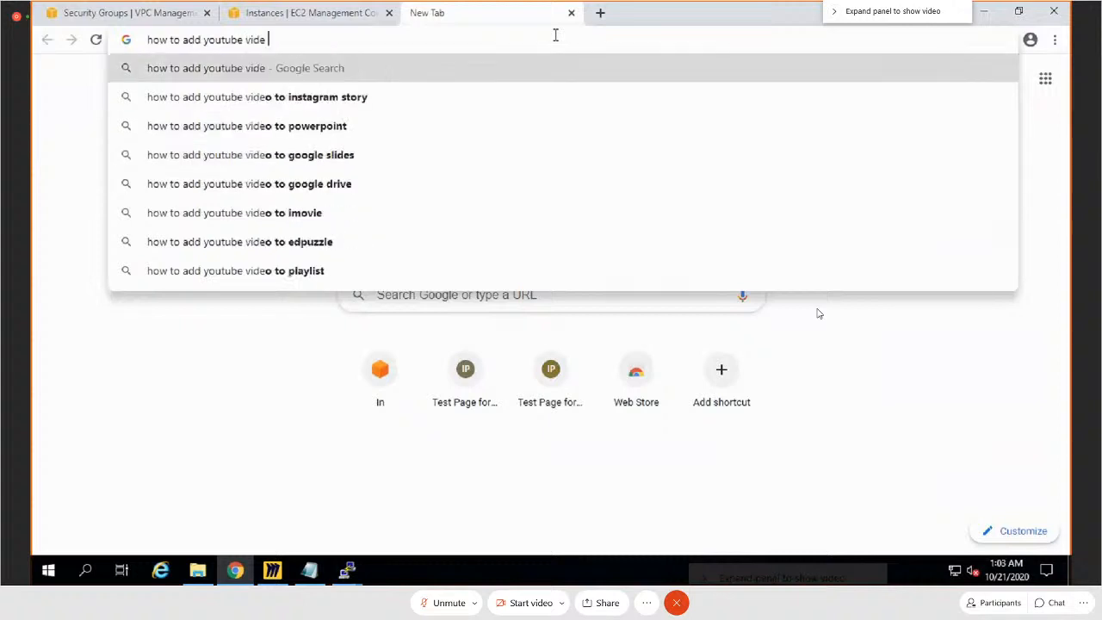
pyautogui.write('inht')
pyautogui.press('BackSpace')
pyautogui.press('BackSpace')
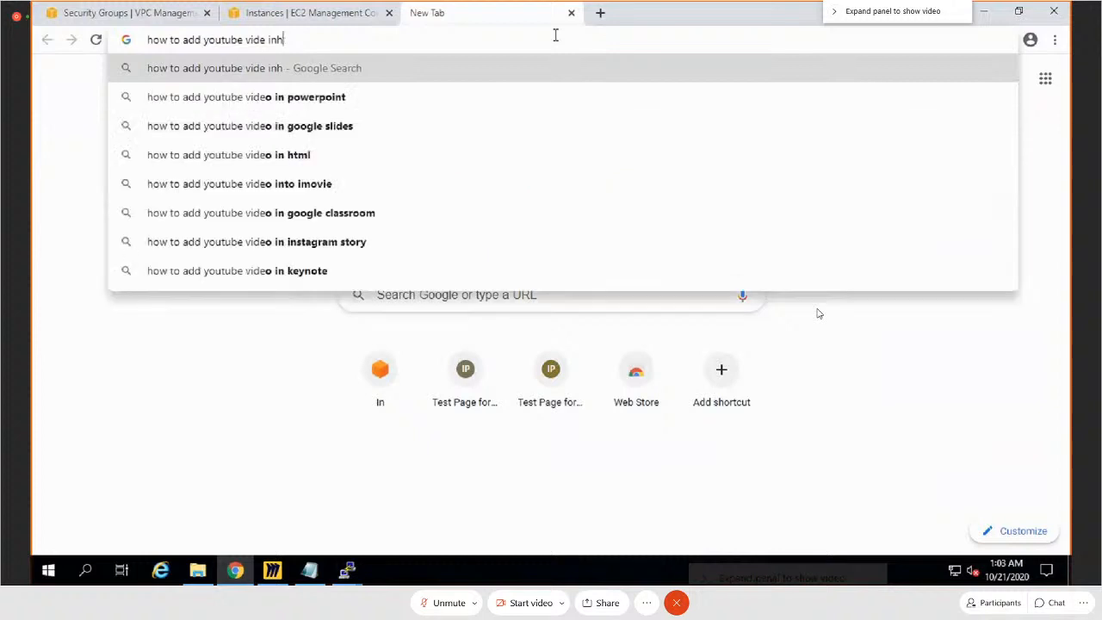
pyautogui.write('h')
pyautogui.press('Down')
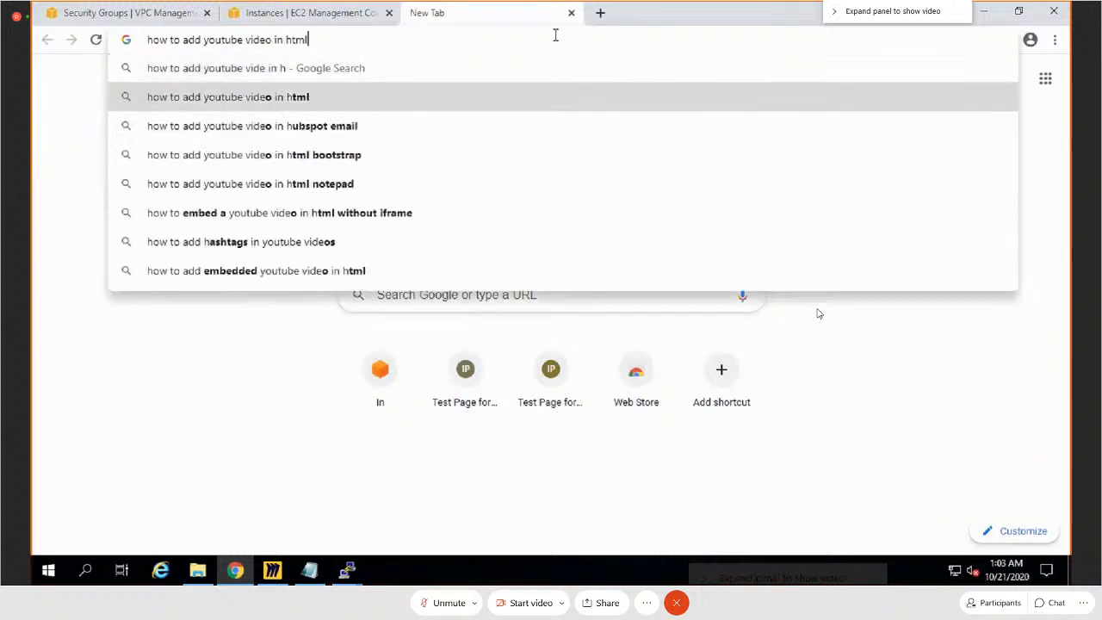
pyautogui.press('Return')
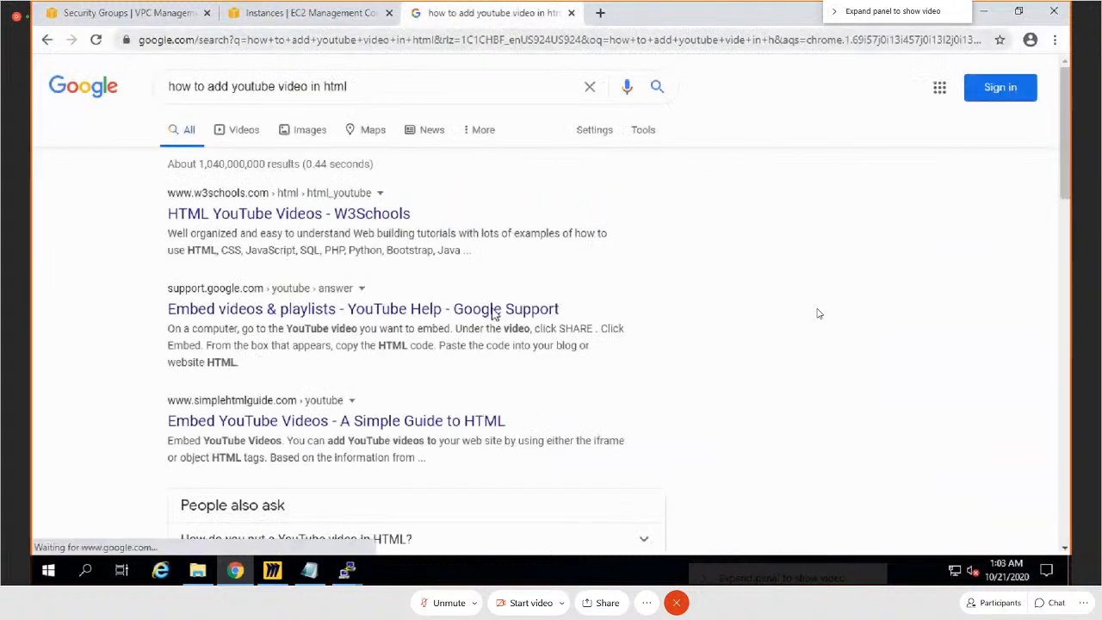
# Step: Open the YouTube Help article on embedding videos and playlists and copy the example iframe code under Embed a playlist
pyautogui.click(370, 312)
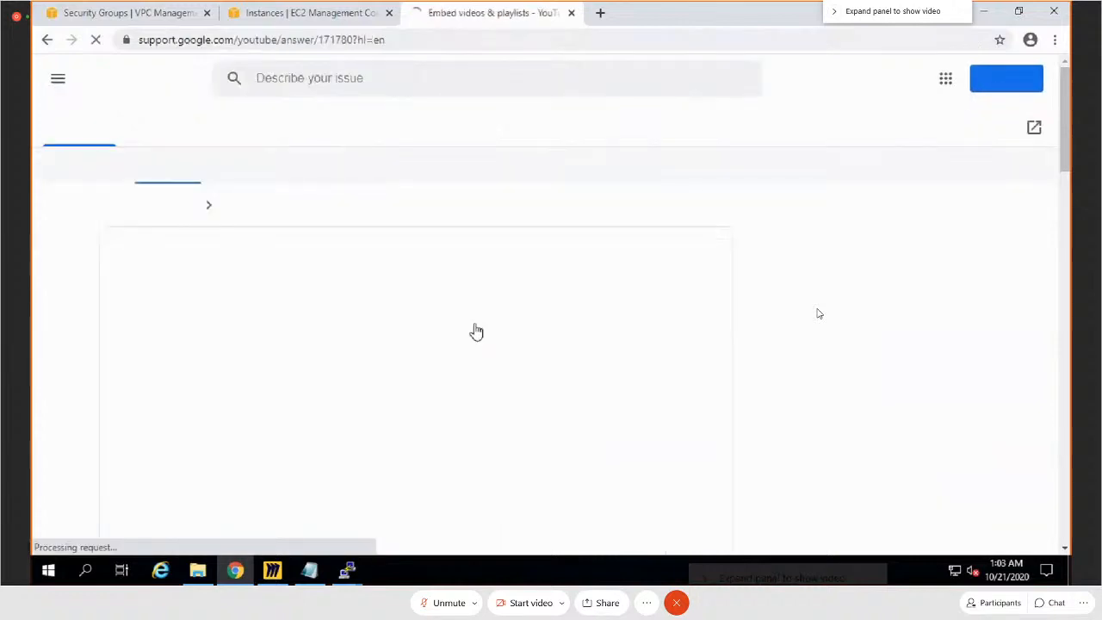
pyautogui.scroll(-6, 482, 319)
pyautogui.scroll(-4, 487, 368)
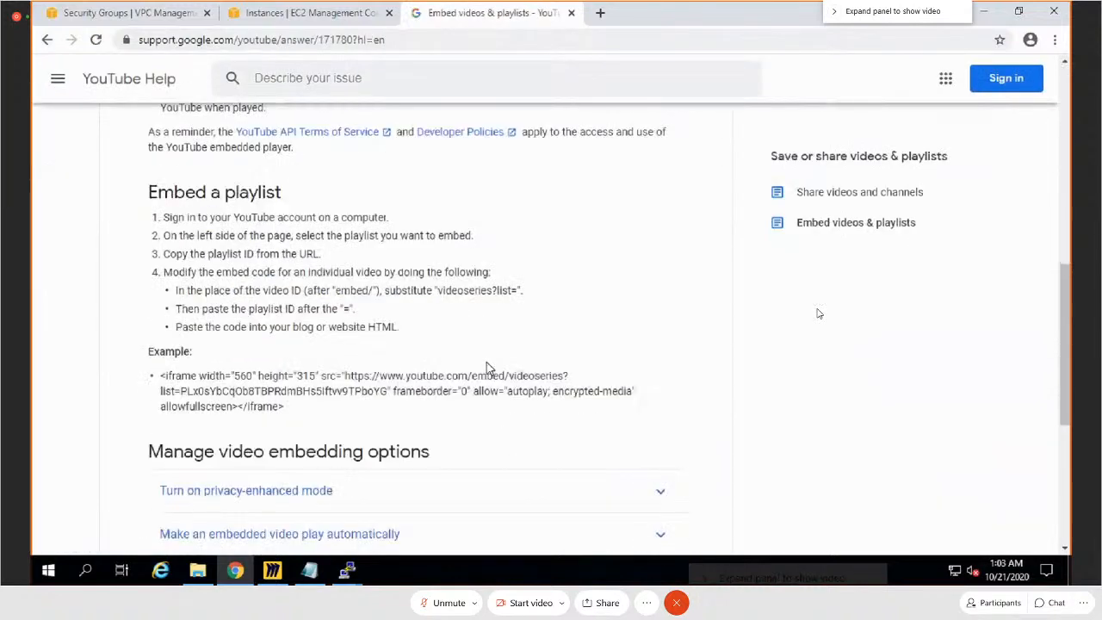
pyautogui.scroll(2, 392, 312)
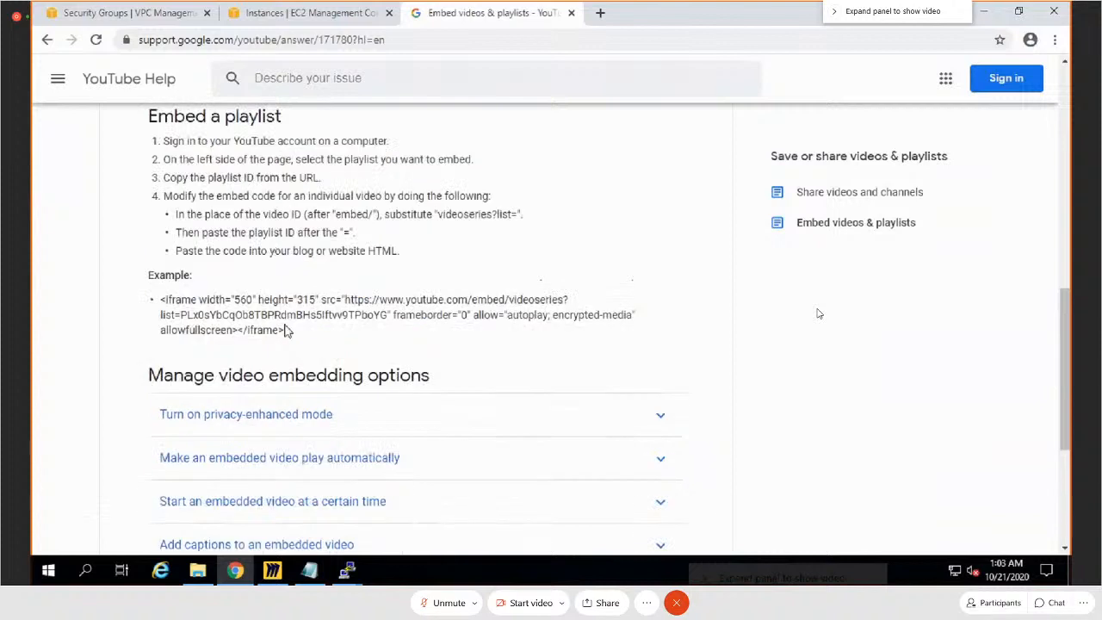
pyautogui.moveTo(286, 330); pyautogui.dragTo(159, 308)
pyautogui.hotkey('ctrl', 'c')
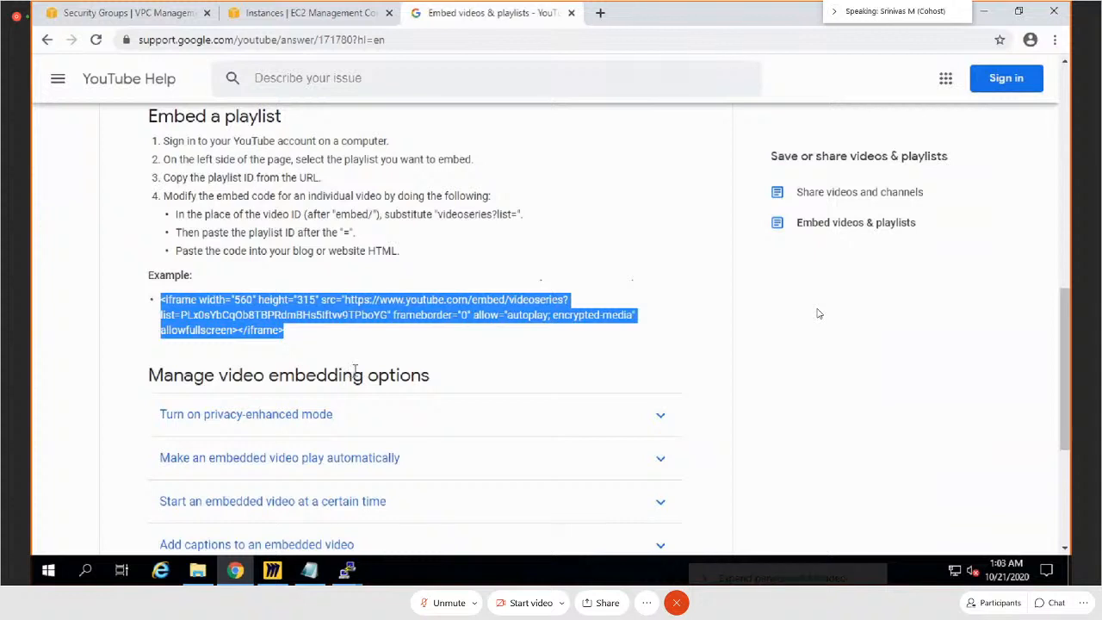
# Step: Switch to Notepad and paste the copied iframe code on a new line below the img tag, leaving blank lines between
pyautogui.click(307, 571)
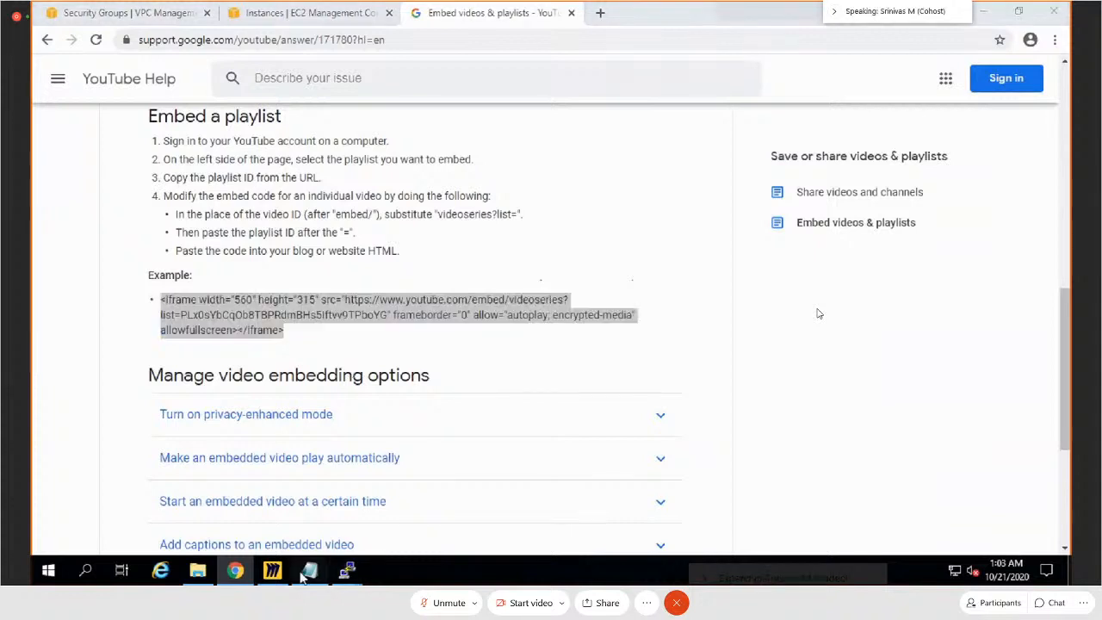
pyautogui.click(805, 193)
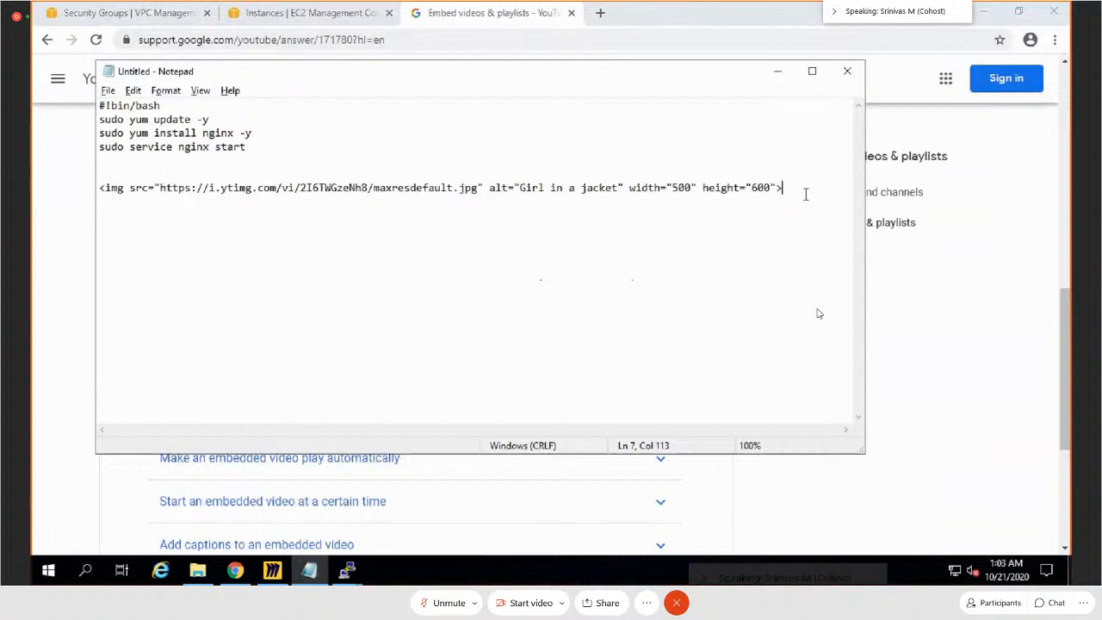
pyautogui.press('Return')
pyautogui.press('Return')
pyautogui.press('Return')
pyautogui.hotkey('ctrl', 'v')
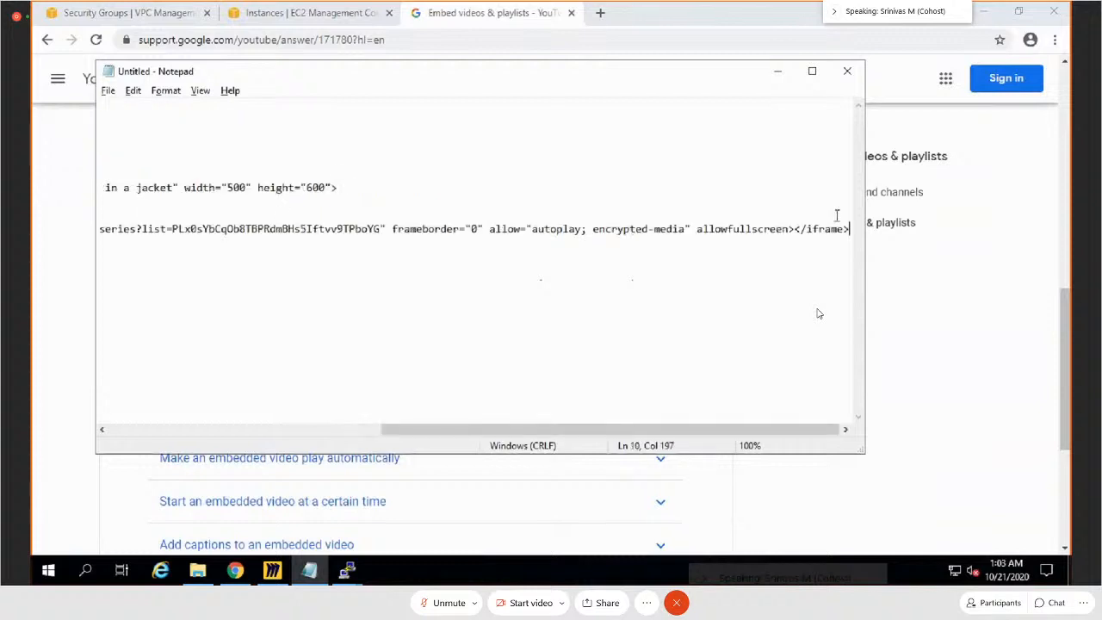
pyautogui.click(813, 74)
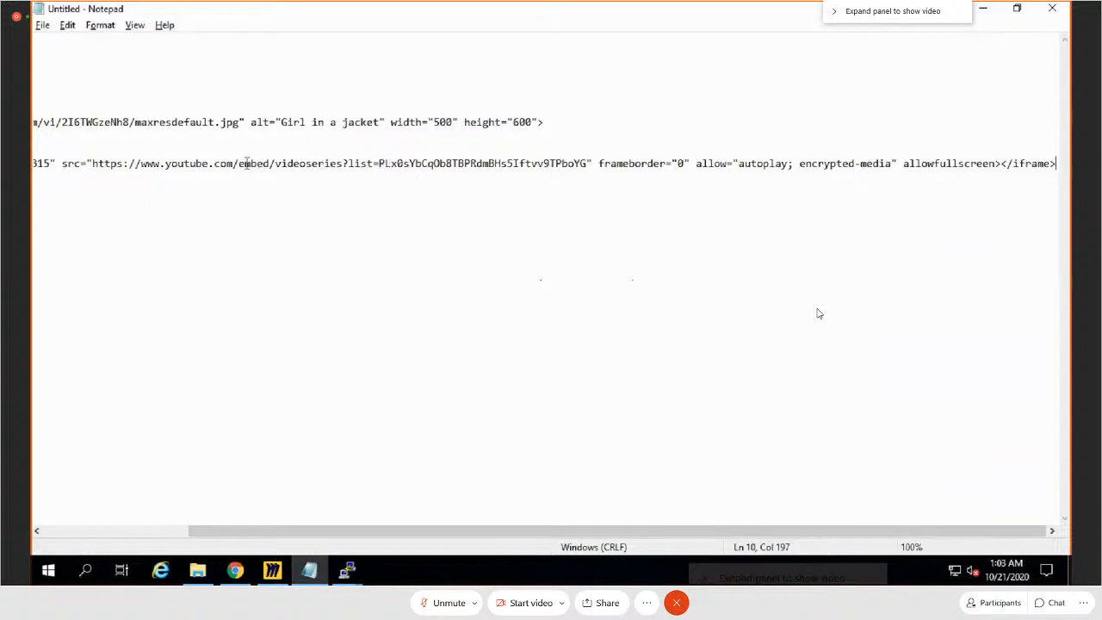
pyautogui.moveTo(275, 163); pyautogui.dragTo(588, 160)
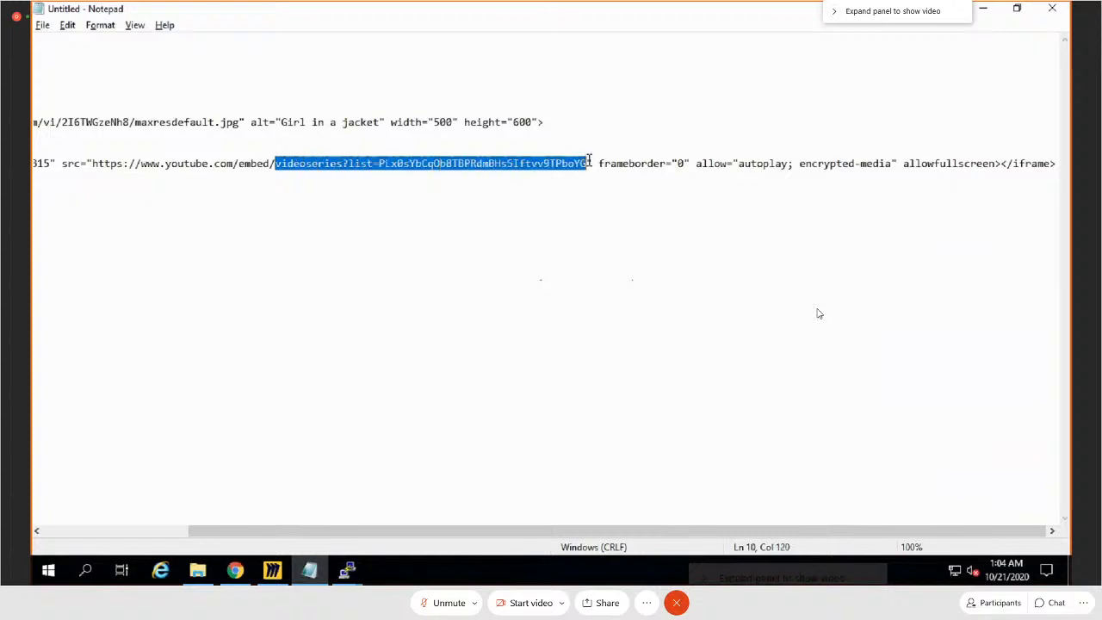
pyautogui.press('BackSpace')
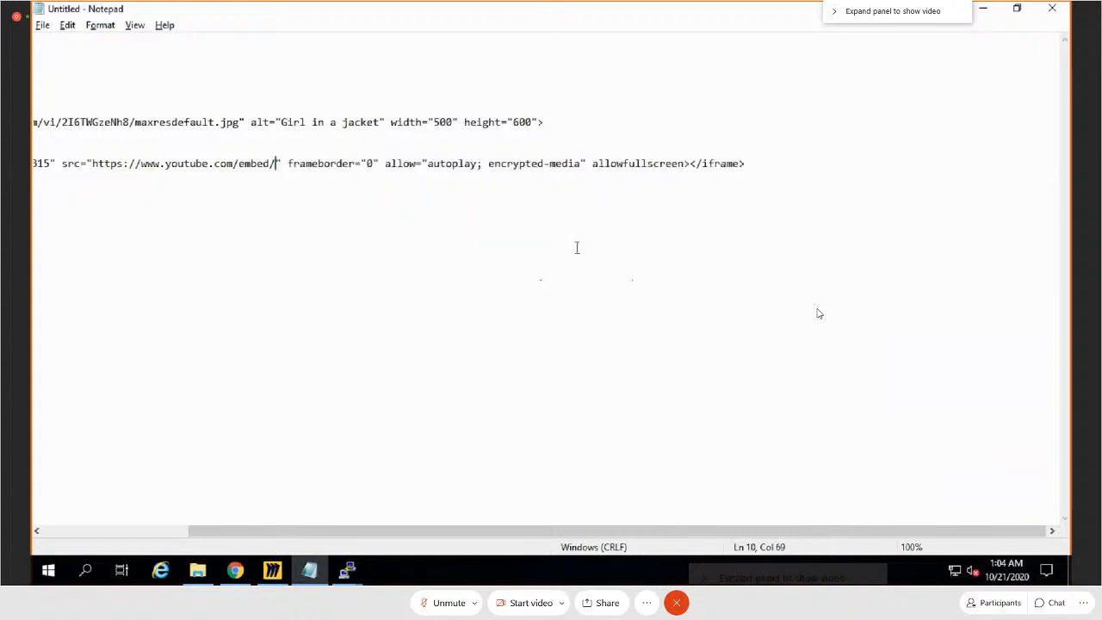
# Step: Switch to Chrome, search Google videos for the site's namesake, and open the January 2019 Kuchipudi Dance video on YouTube
pyautogui.hotkey('alt', 'Tab')
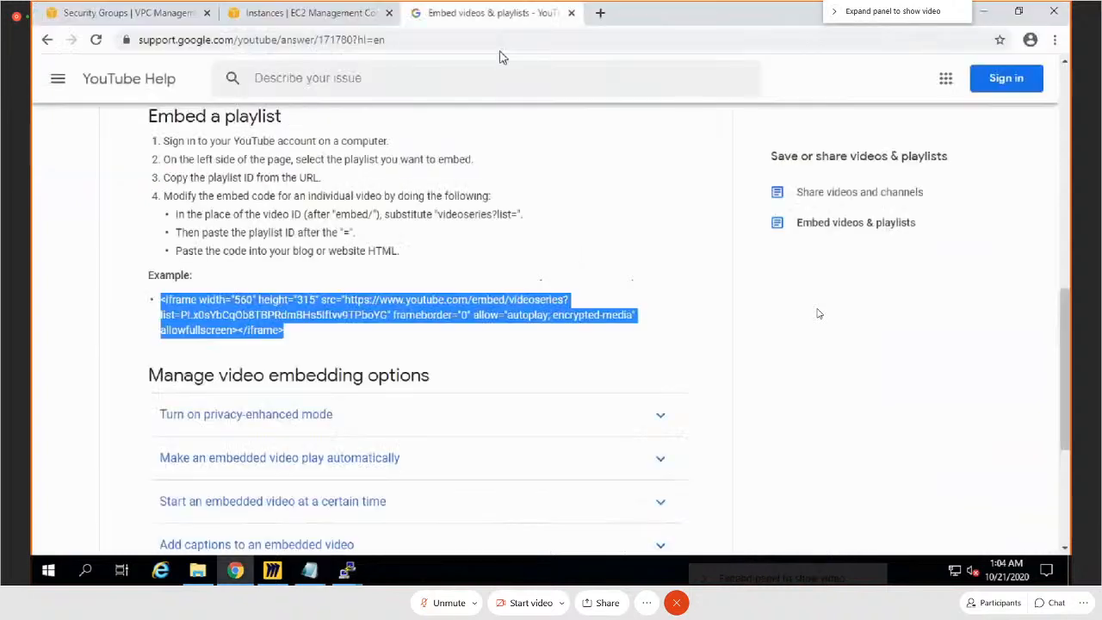
pyautogui.click(336, 43)
pyautogui.write('sha')
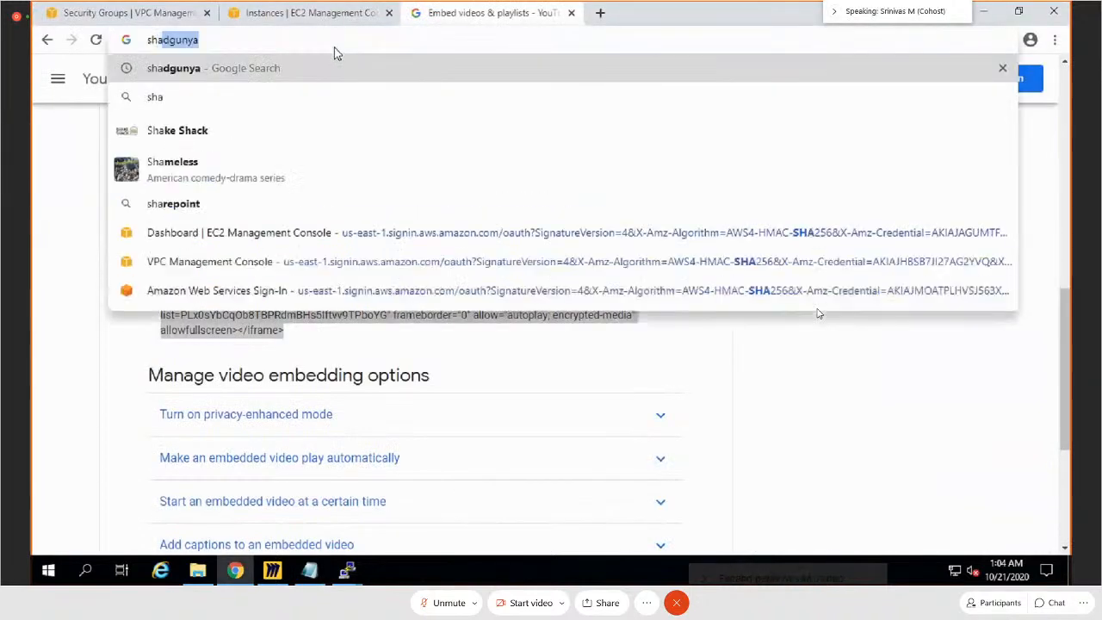
pyautogui.press('Return')
pyautogui.click(299, 134)
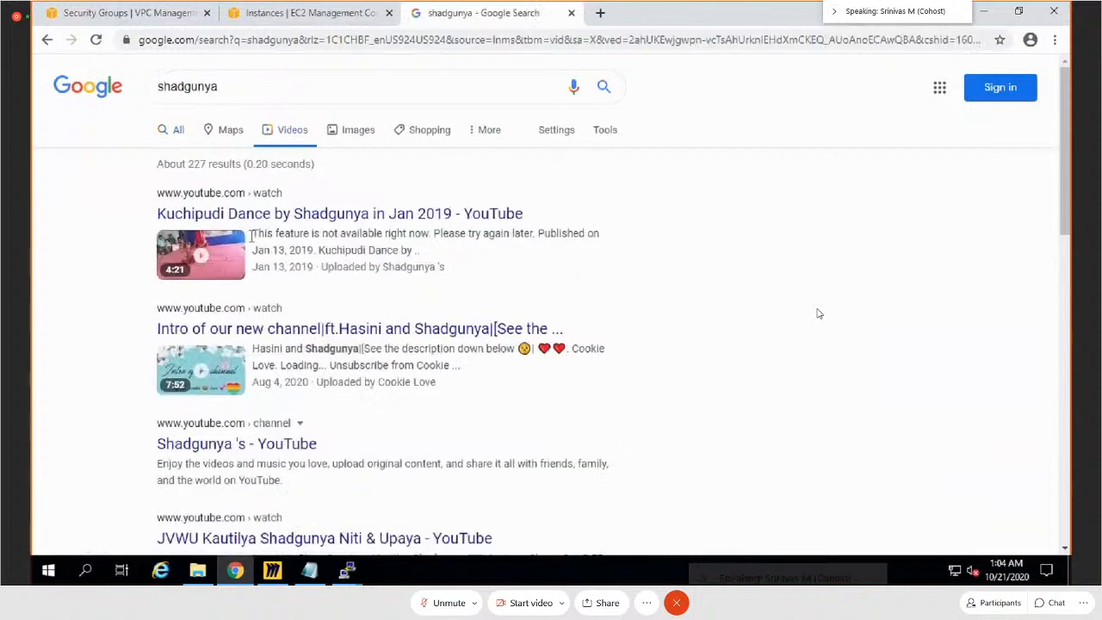
pyautogui.click(188, 278)
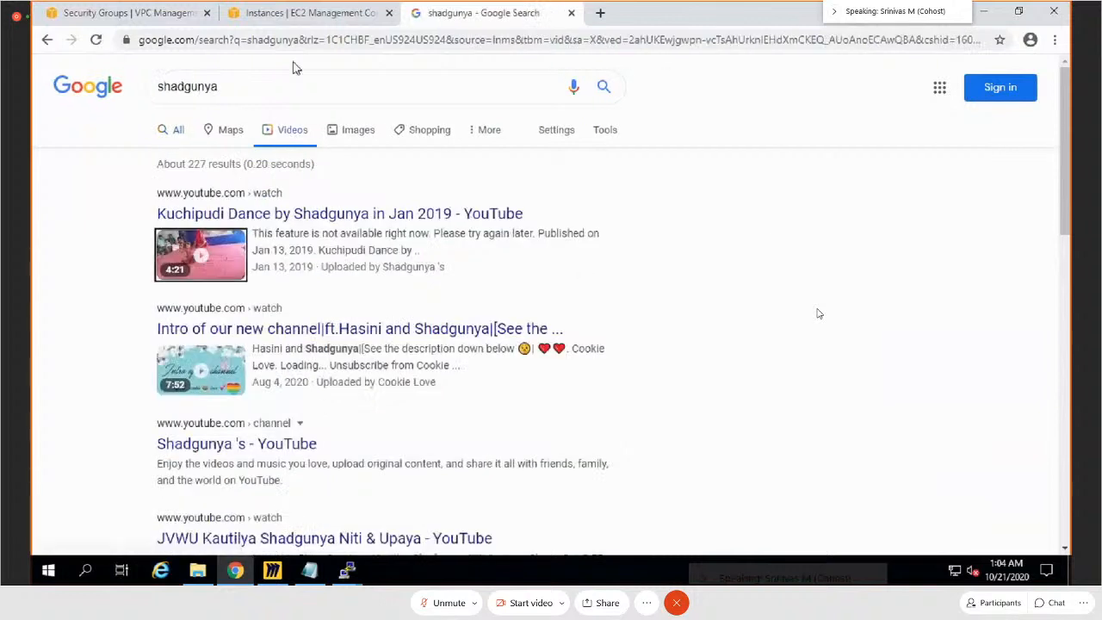
pyautogui.click(356, 216)
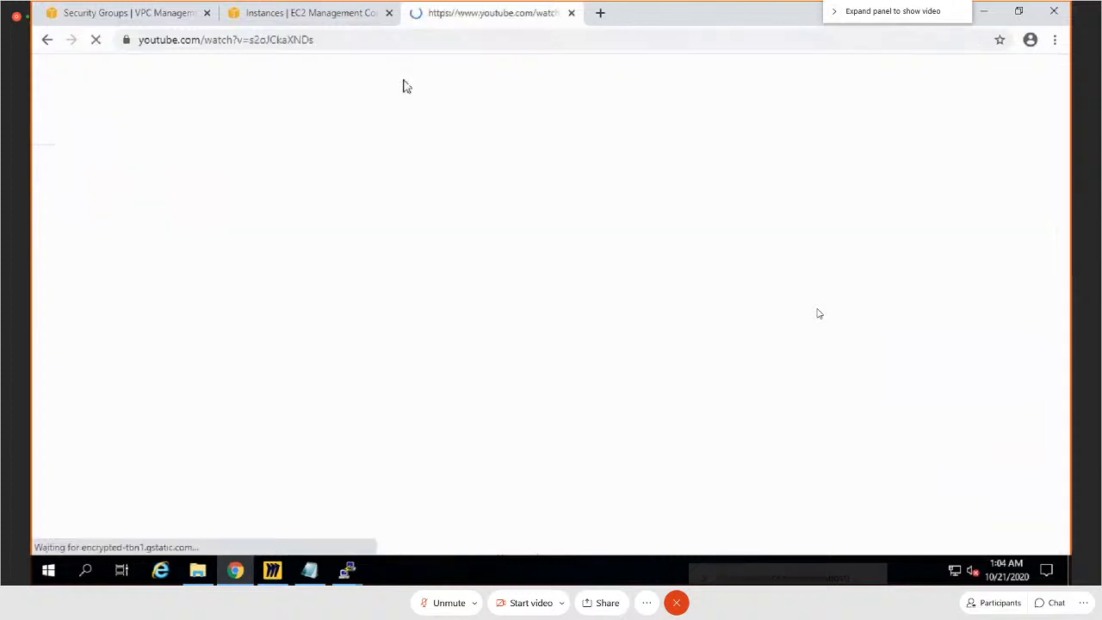
# Step: Copy the video ID s2oJCkaXNDs from the YouTube URL, close the video's tab, and paste the ID after embed/ in Notepad's iframe src
pyautogui.click(413, 40)
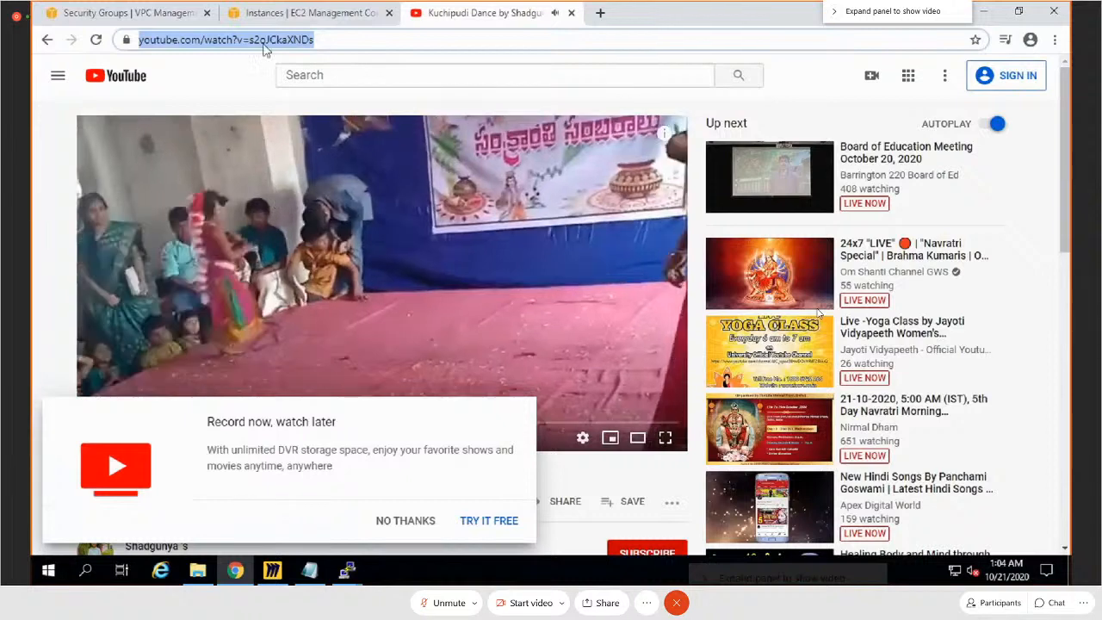
pyautogui.click(269, 39)
pyautogui.moveTo(310, 40); pyautogui.dragTo(376, 40)
pyautogui.hotkey('ctrl', 'c')
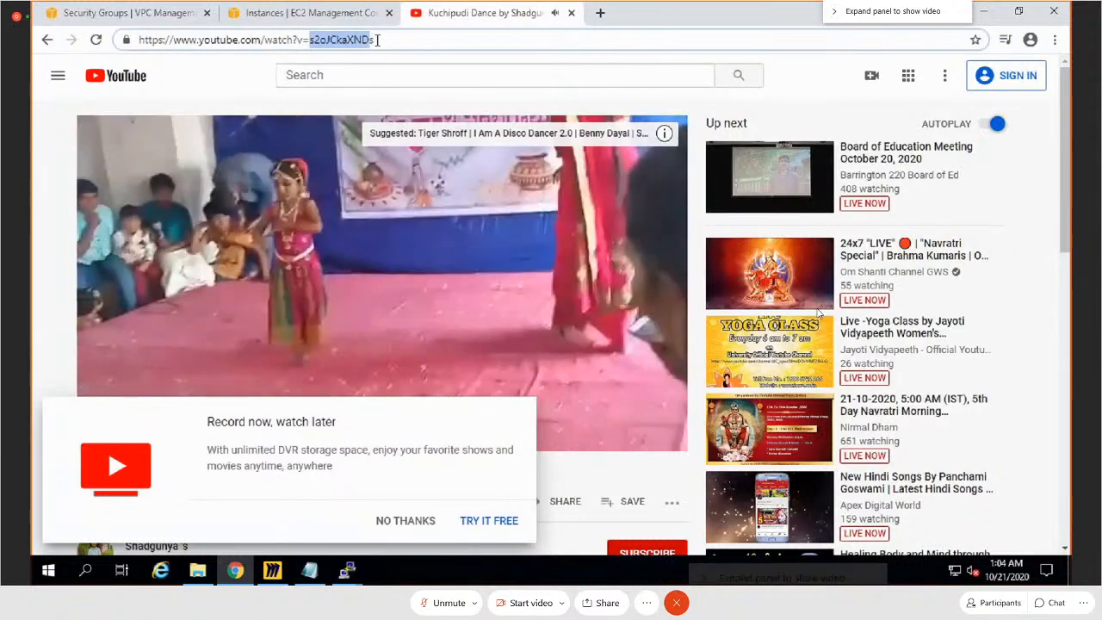
pyautogui.click(572, 13)
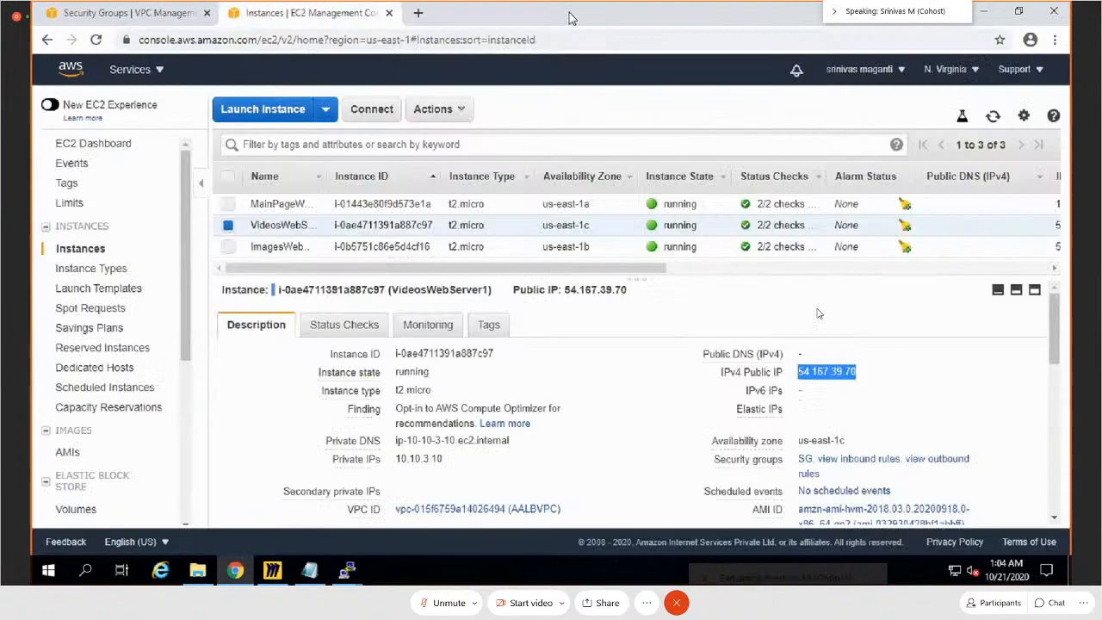
pyautogui.hotkey('alt', 'Tab')
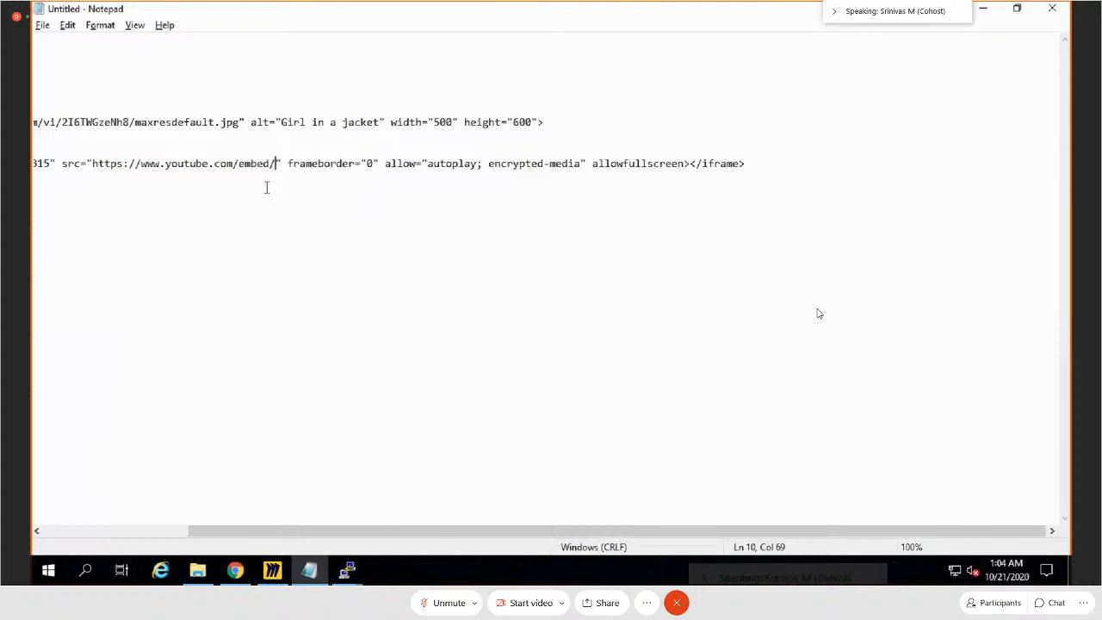
pyautogui.hotkey('ctrl', 'v')
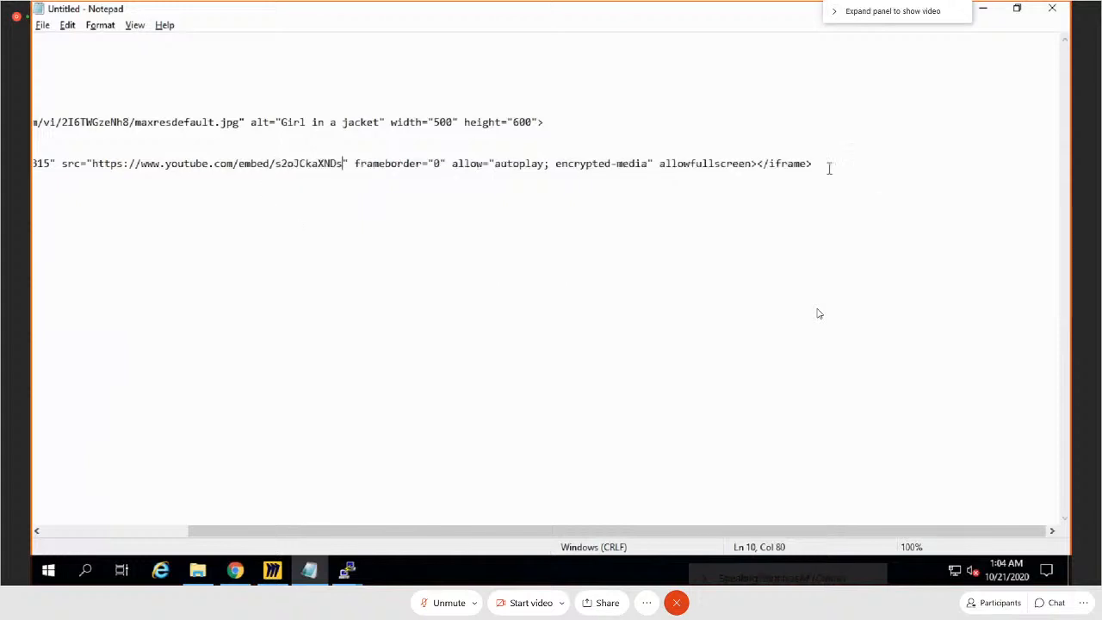
# Step: Copy the complete iframe line in Notepad and switch to the PuTTY session of the videos server at ip-10-10-3-10
pyautogui.hotkey('shift', 'End')
pyautogui.press('End')
pyautogui.hotkey('shift', 'Home')
pyautogui.press('super+c')
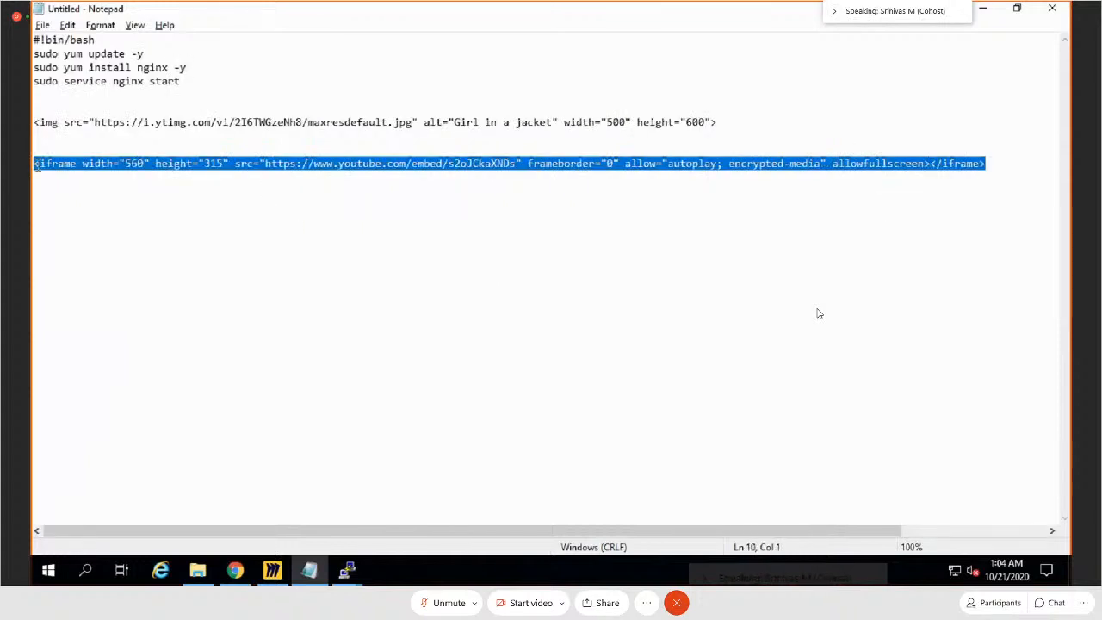
pyautogui.hotkey('alt', 'Tab')
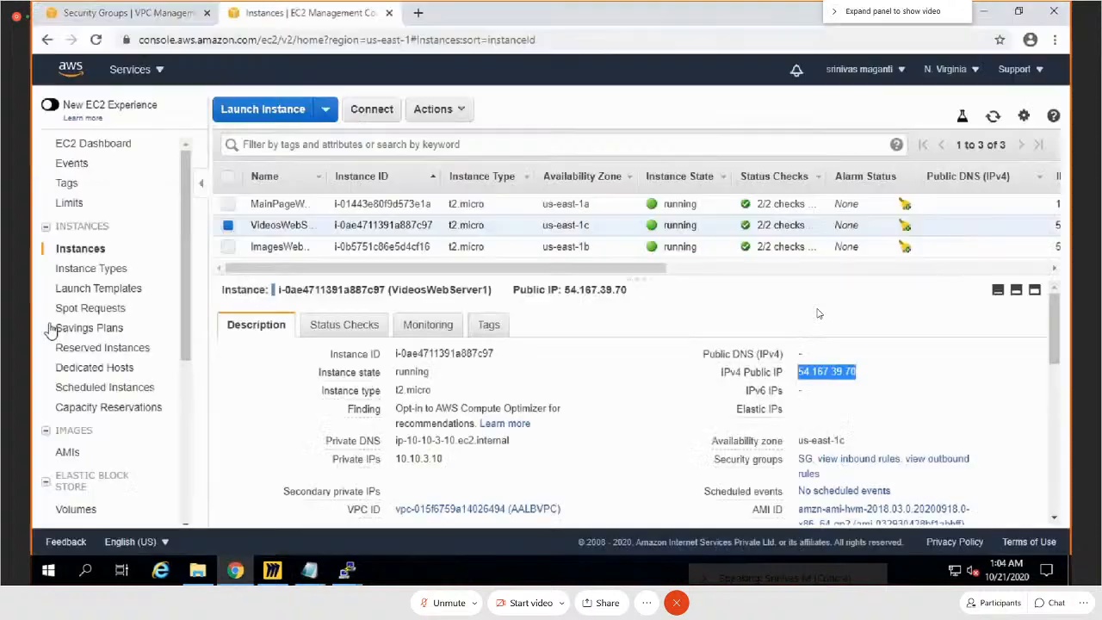
pyautogui.moveTo(347, 577)
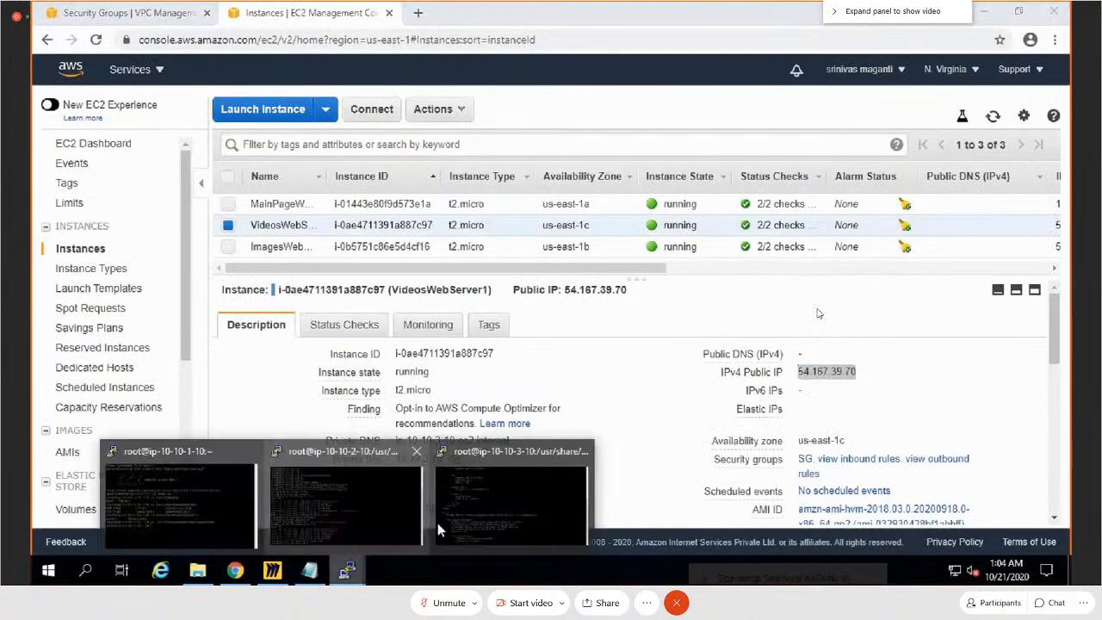
pyautogui.click(492, 495)
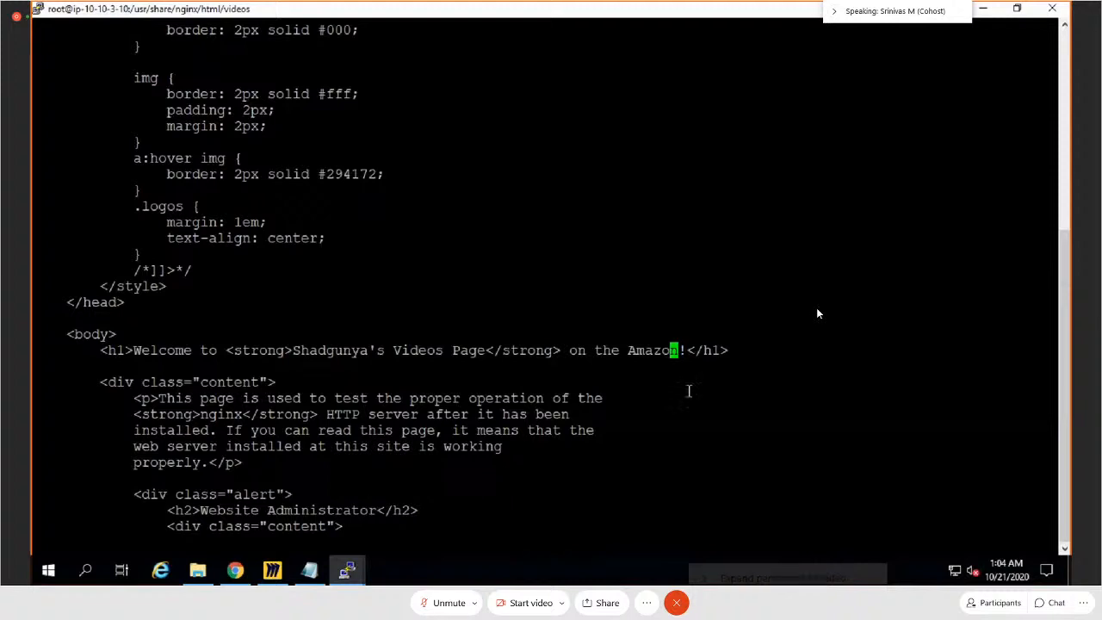
# Step: Insert the copied iframe code on the blank line below the h1 heading in the videos index.html, then save and quit vi
pyautogui.press('Down')
pyautogui.press('i')
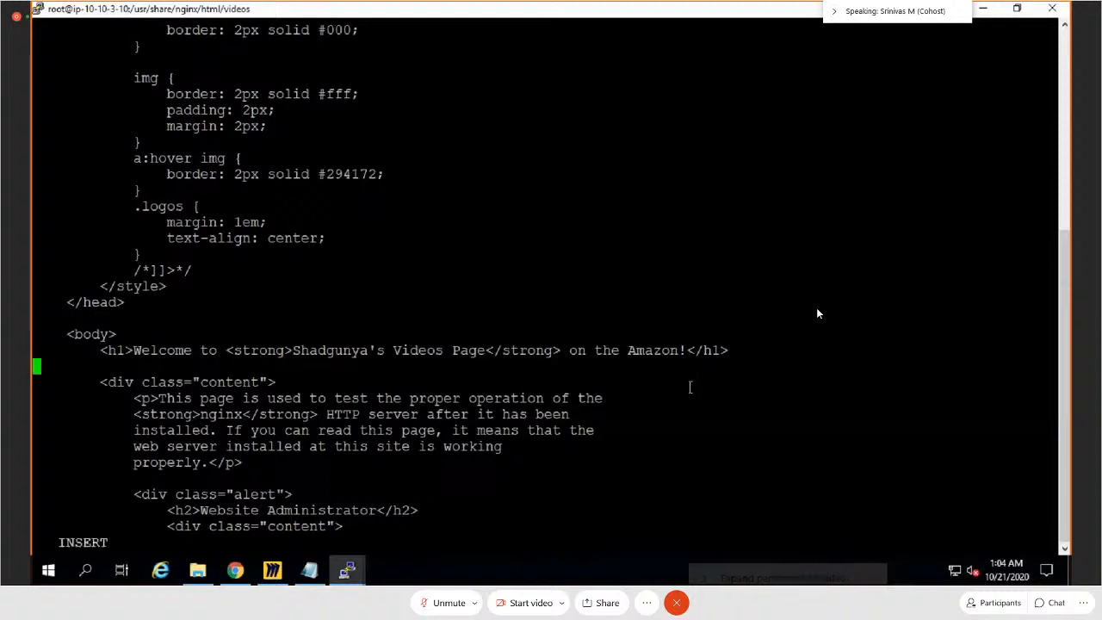
pyautogui.rightClick(678, 272)
pyautogui.press('Escape')
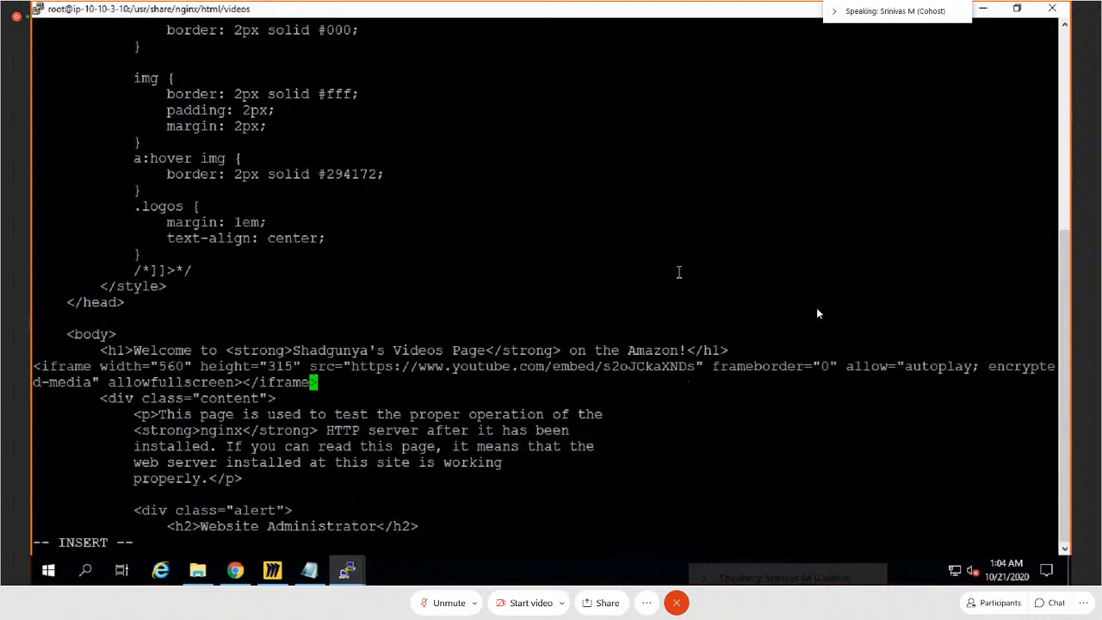
pyautogui.write(':wq')
pyautogui.press('Return')
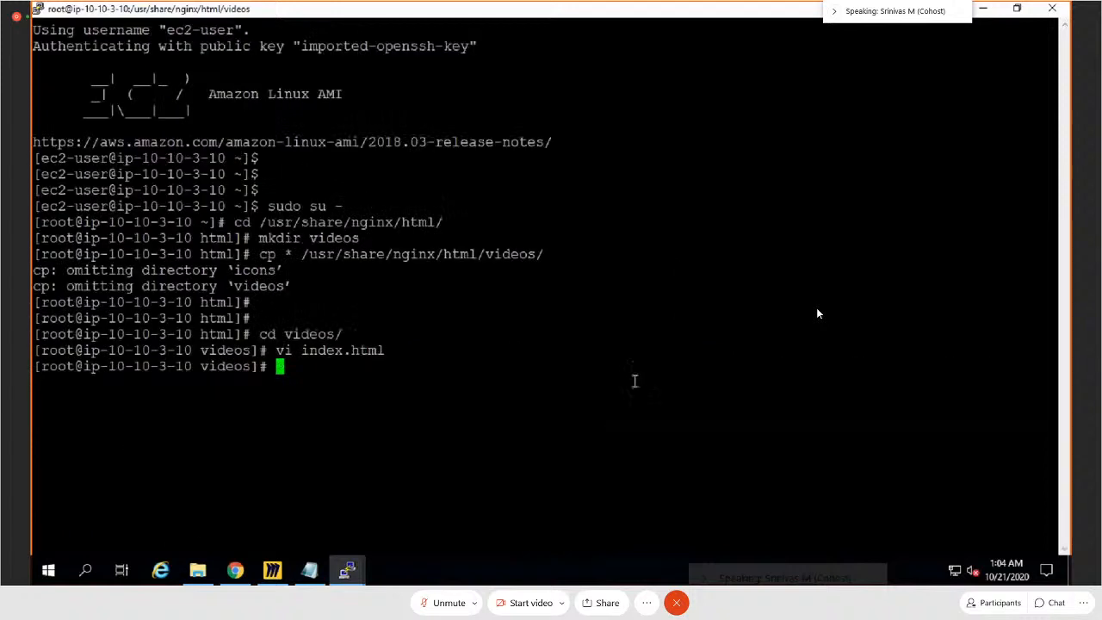
# Step: Copy VideosWebServer1's public IP in Chrome, load 54.167.39.70/videos/ in a new tab, test the embedded video's playback, and close the tab
pyautogui.hotkey('alt', 'Tab')
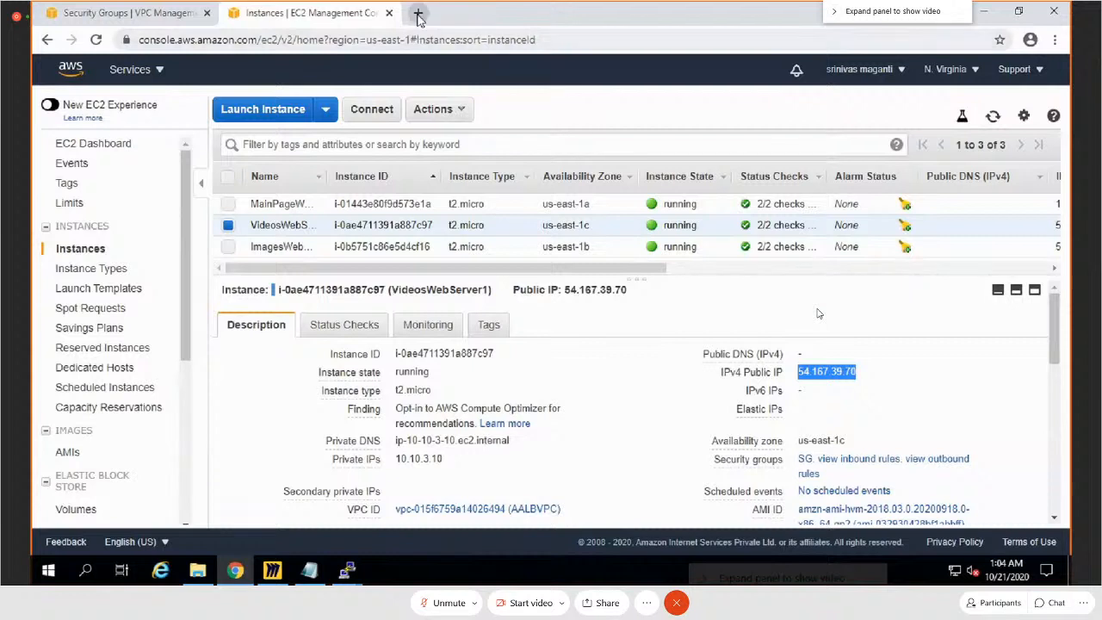
pyautogui.click(869, 372)
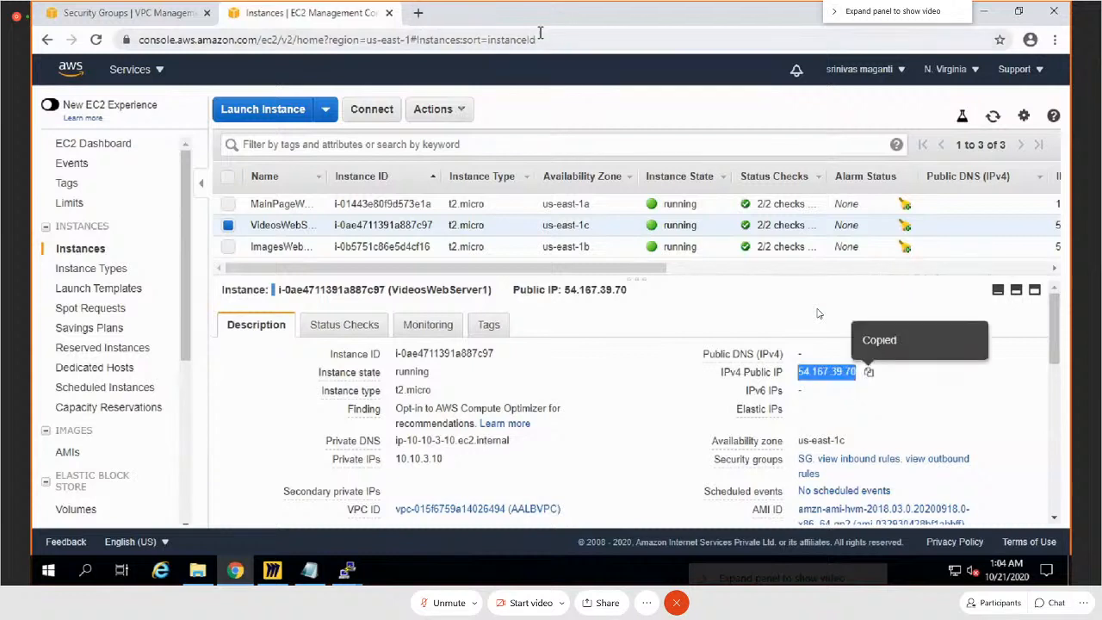
pyautogui.click(419, 14)
pyautogui.hotkey('ctrl', 'v')
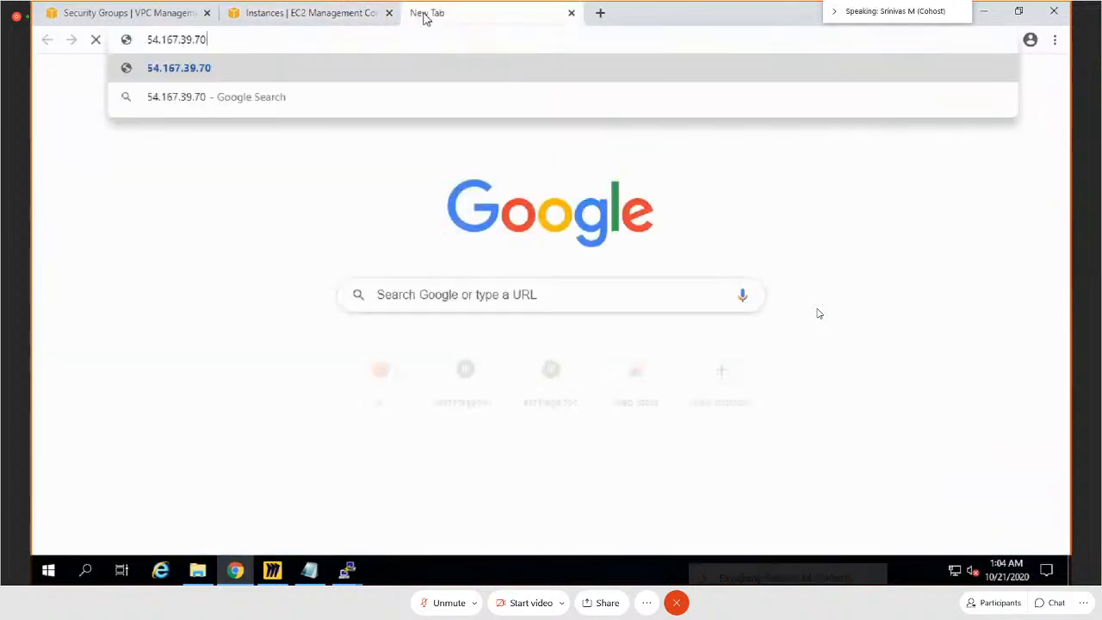
pyautogui.write('/videos/')
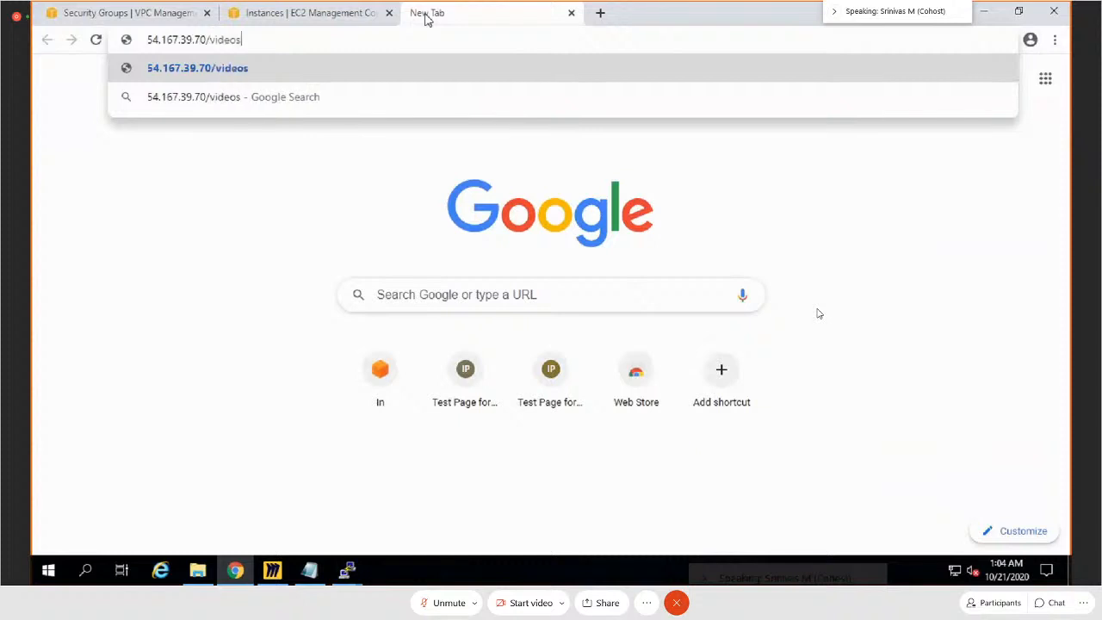
pyautogui.press('Return')
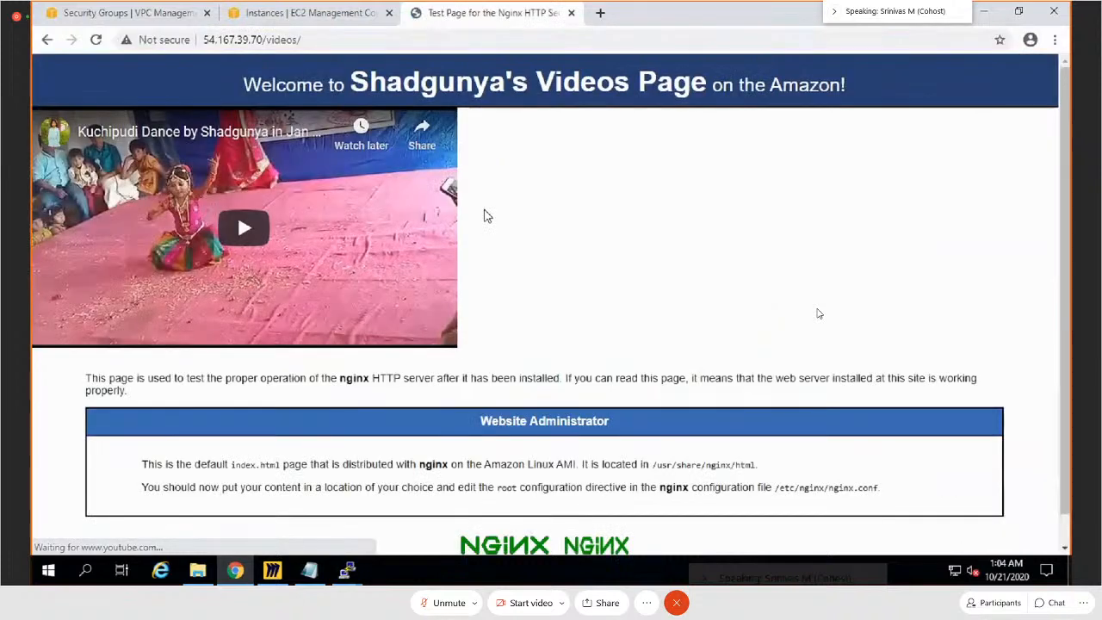
pyautogui.click(246, 227)
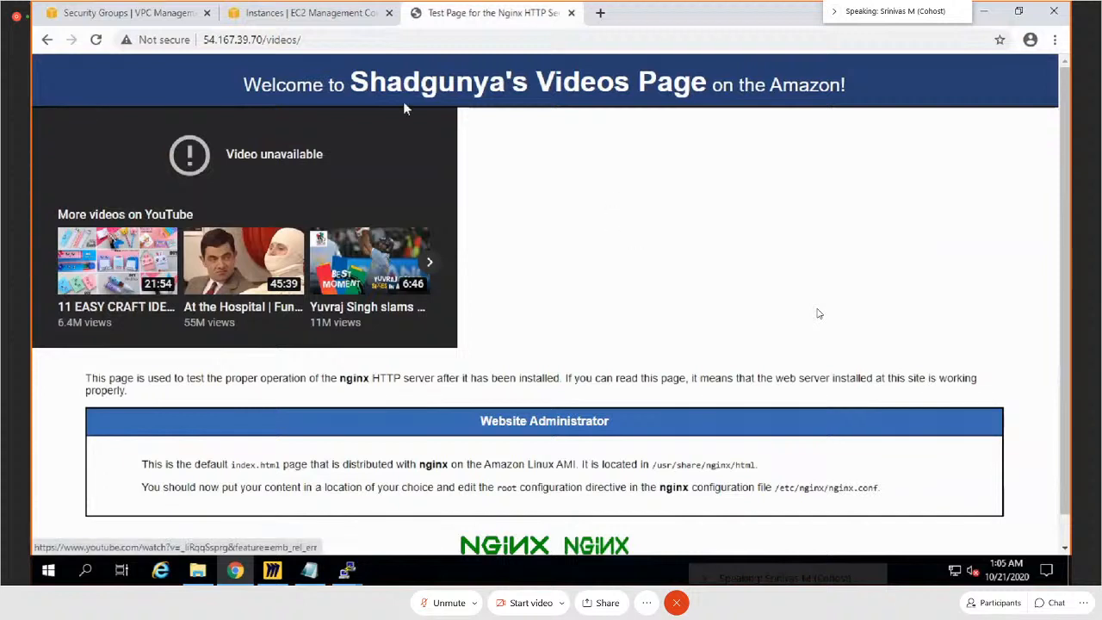
pyautogui.click(570, 13)
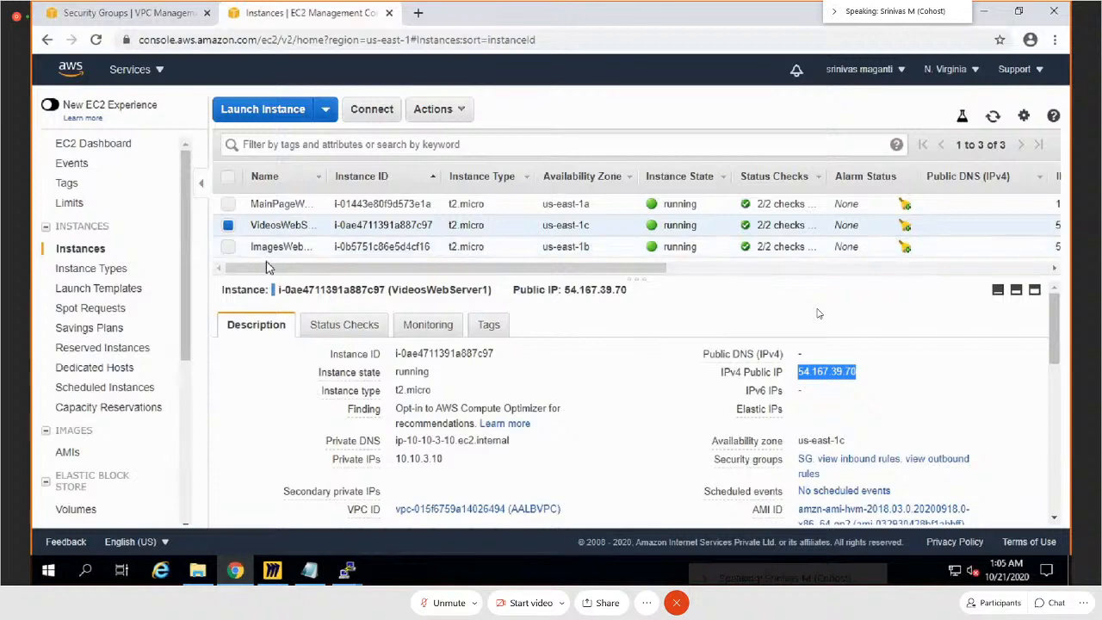
# Step: Switch to the Miro AWS board and draw a pen check mark beside the AWS Application Load Balancer title
pyautogui.click(275, 569)
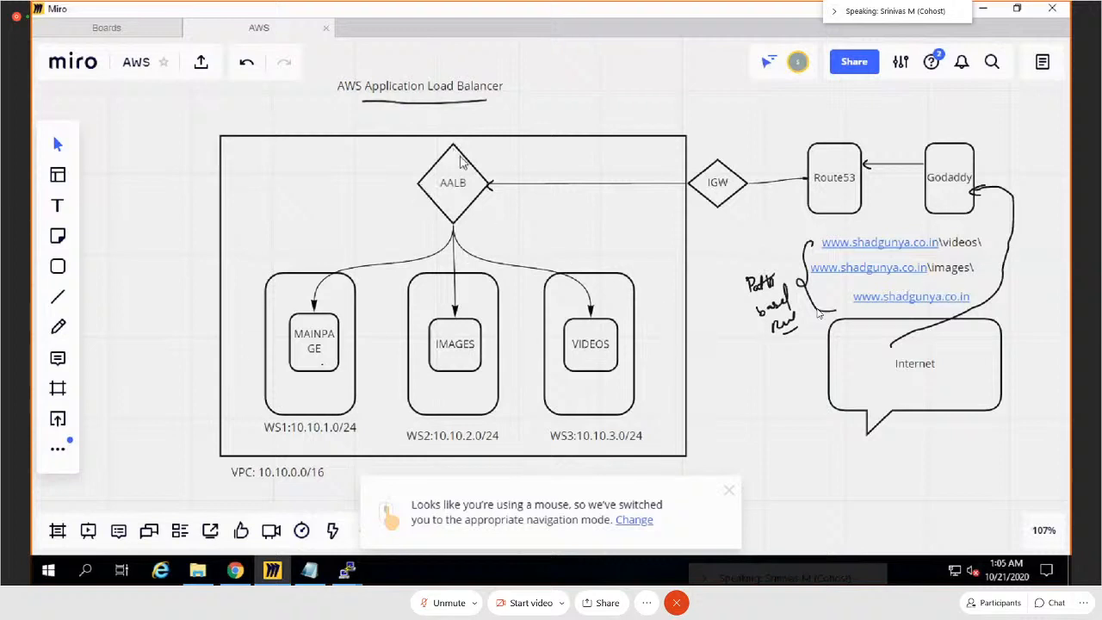
pyautogui.click(57, 326)
pyautogui.moveTo(508, 84); pyautogui.dragTo(538, 75)
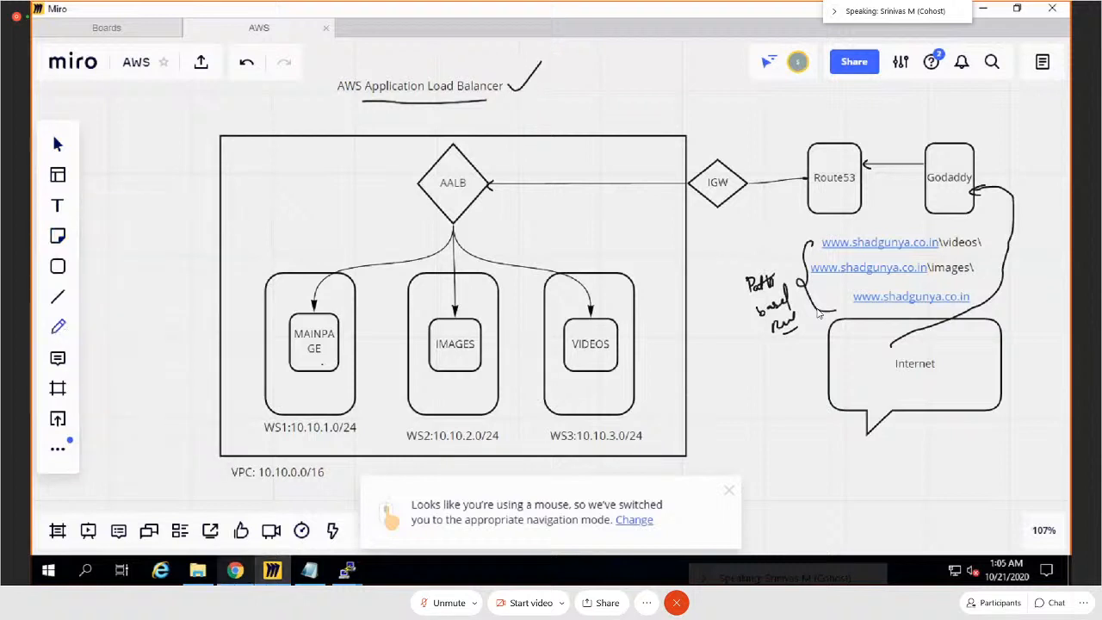
# Step: Return to the EC2 console in Chrome, open Load Balancers, and start creating an Application Load Balancer
pyautogui.click(235, 571)
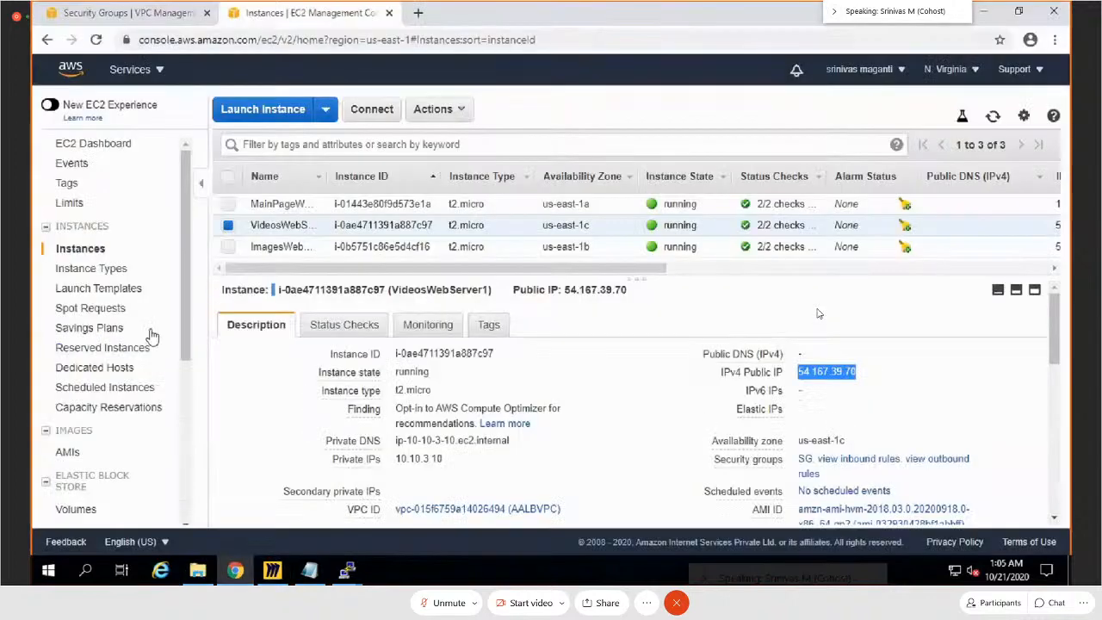
pyautogui.scroll(-10, 148, 371)
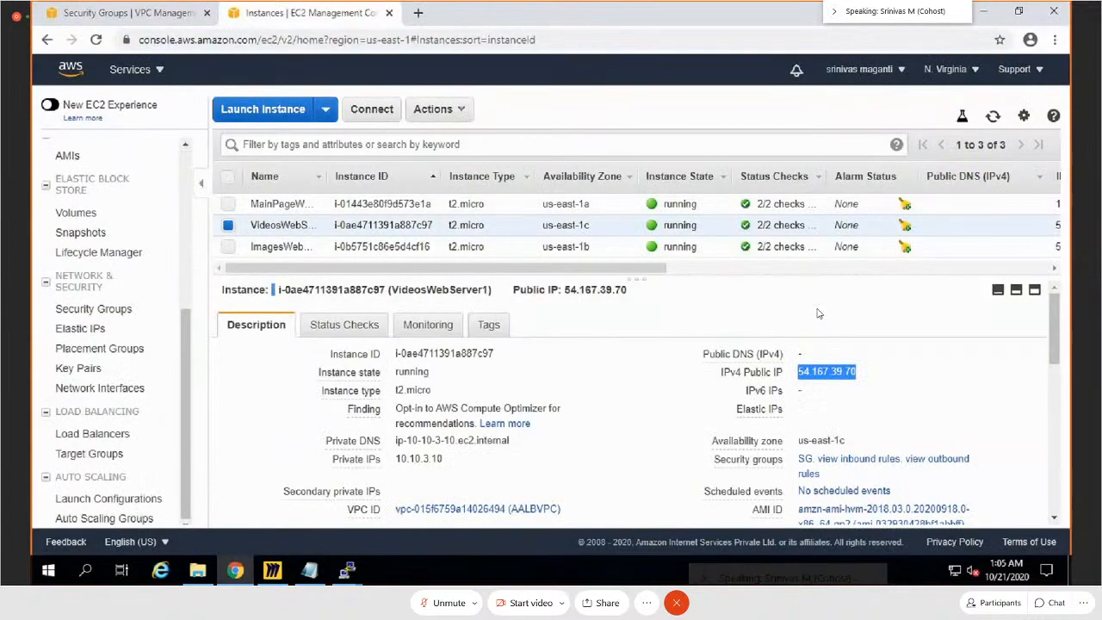
pyautogui.click(103, 439)
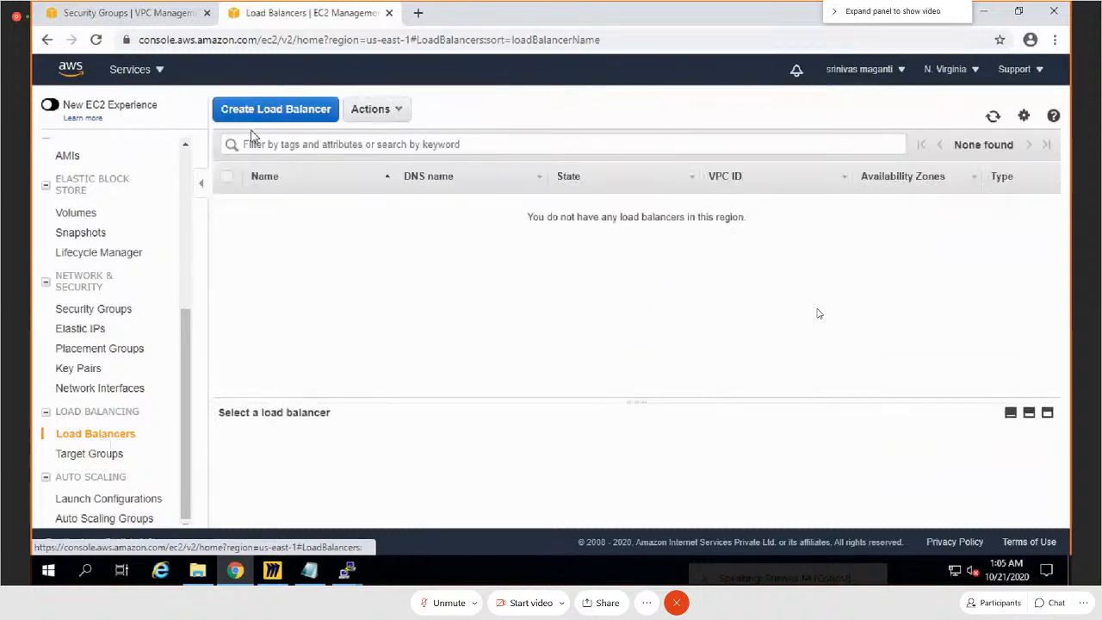
pyautogui.click(266, 115)
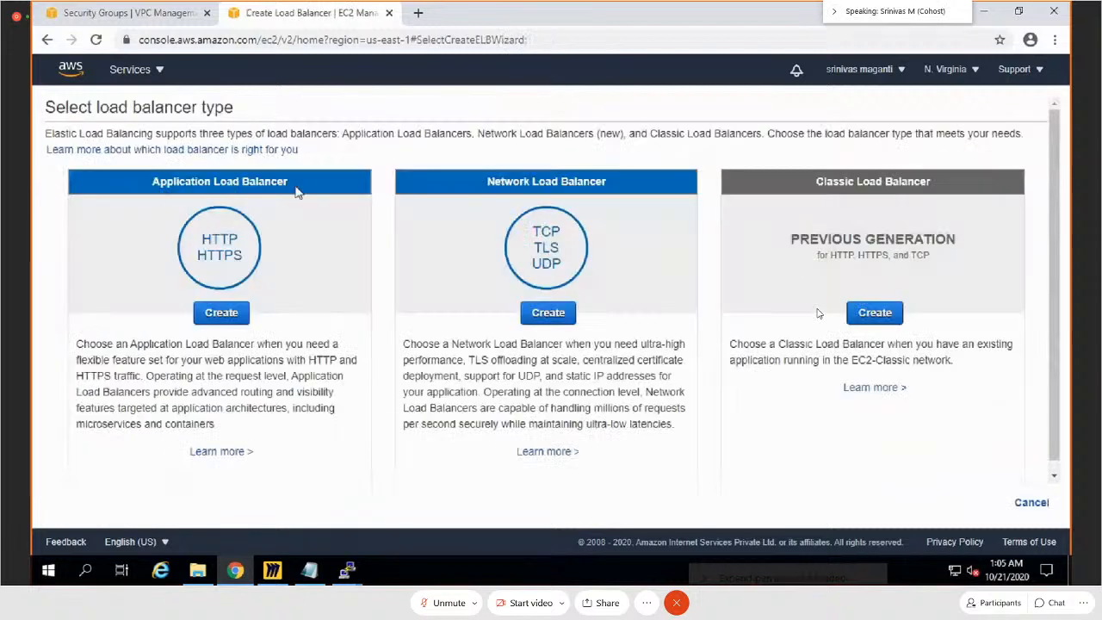
pyautogui.click(218, 316)
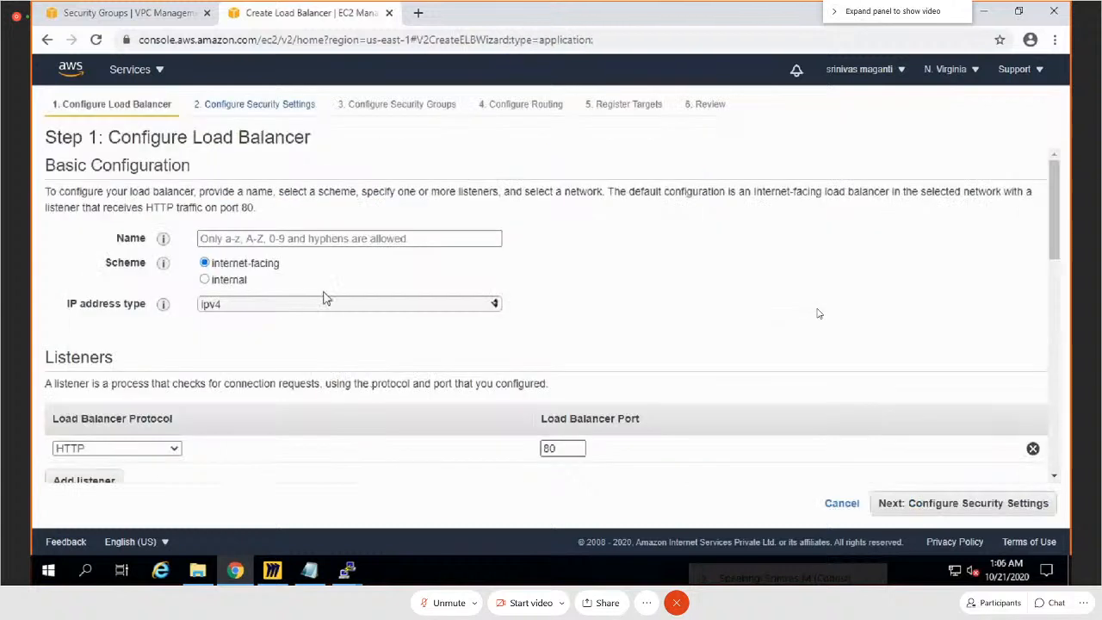
# Step: Name the load balancer aalb and review its HTTP port 80 listener and Availability Zones settings
pyautogui.click(261, 241)
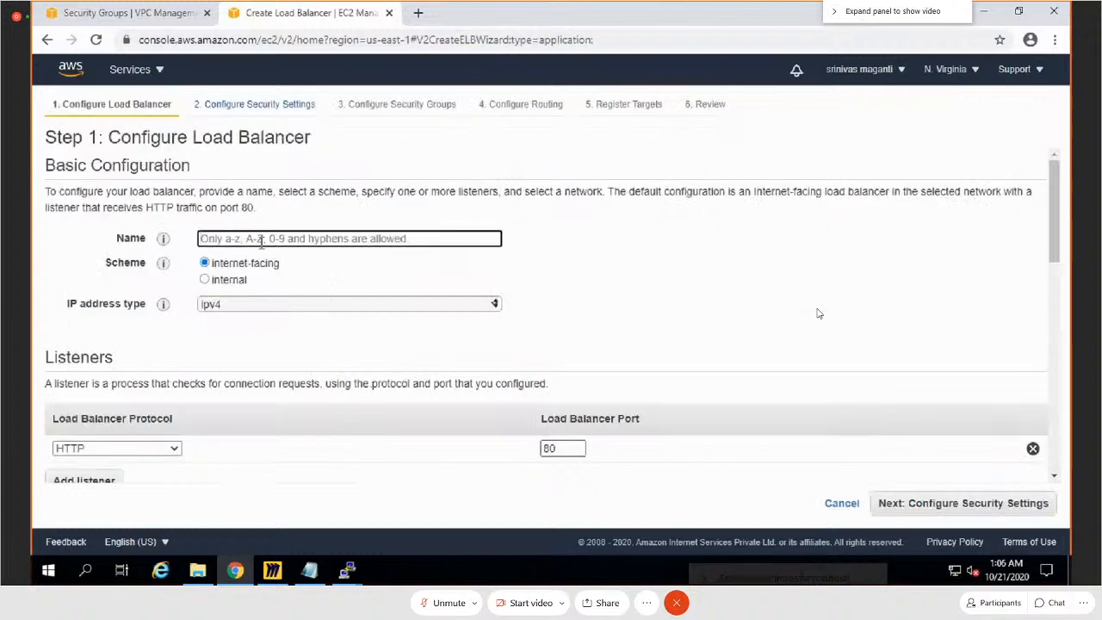
pyautogui.write('aal')
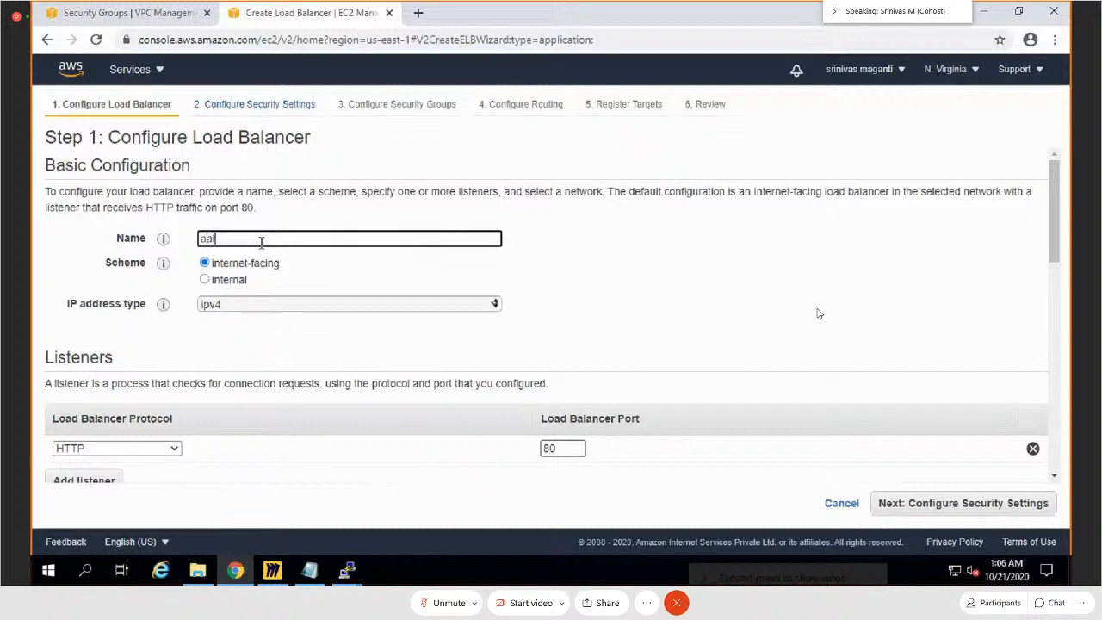
pyautogui.write('b')
pyautogui.scroll(-1, 442, 327)
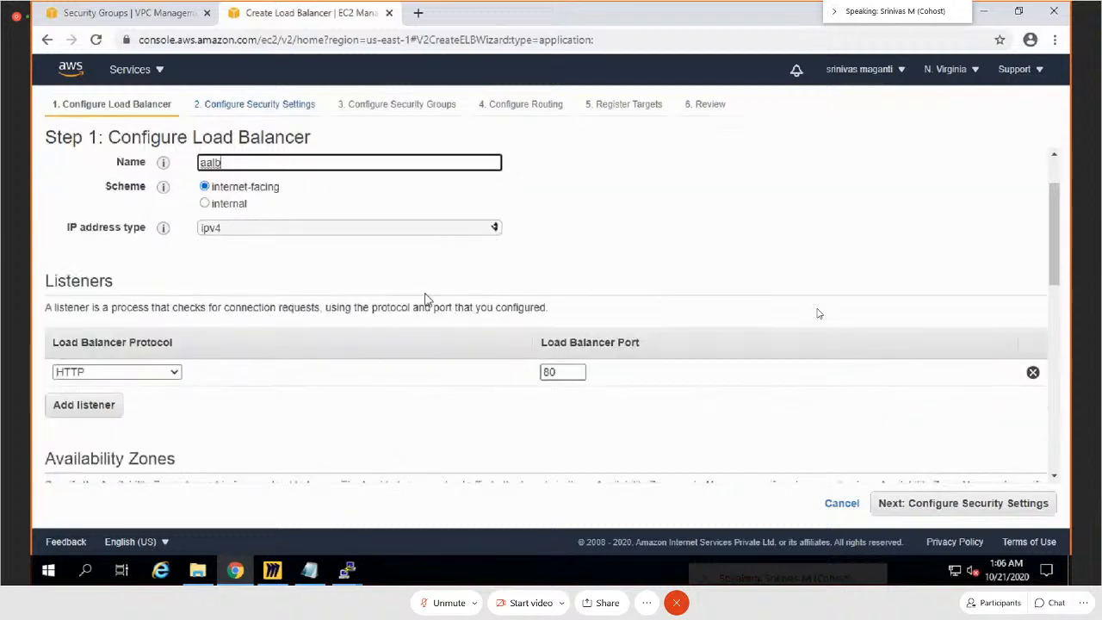
pyautogui.scroll(-1, 424, 299)
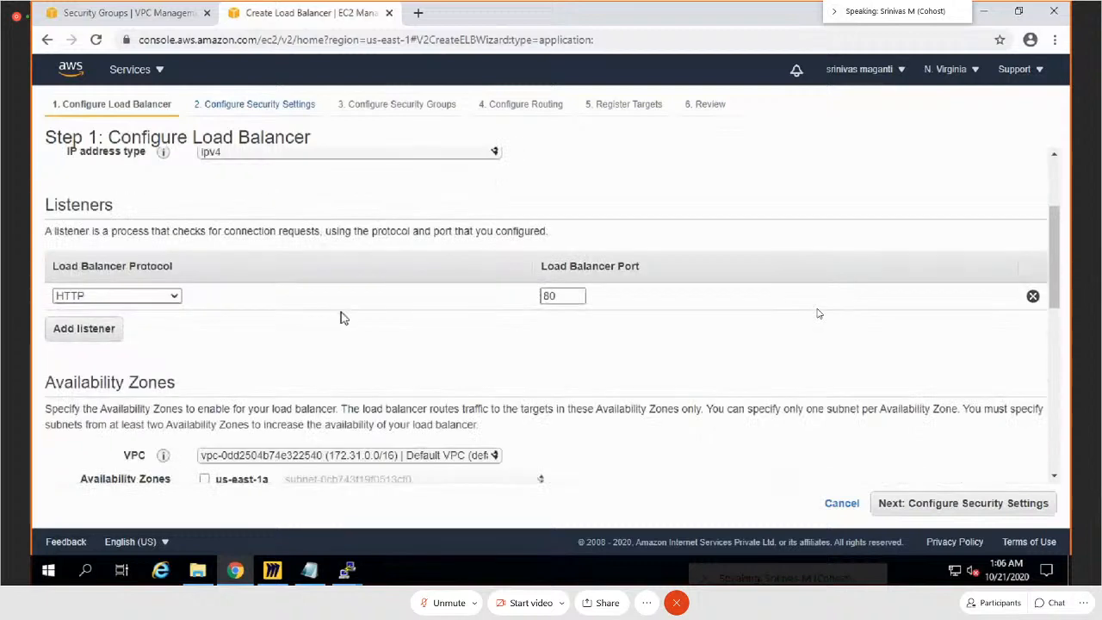
pyautogui.scroll(-2, 677, 406)
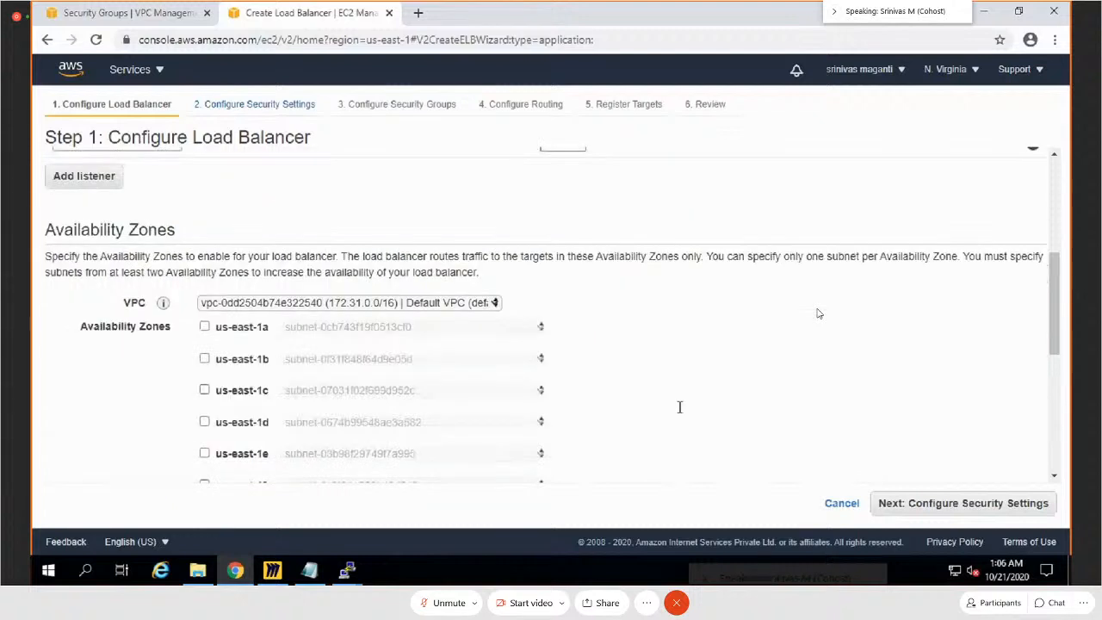
pyautogui.scroll(-2, 254, 395)
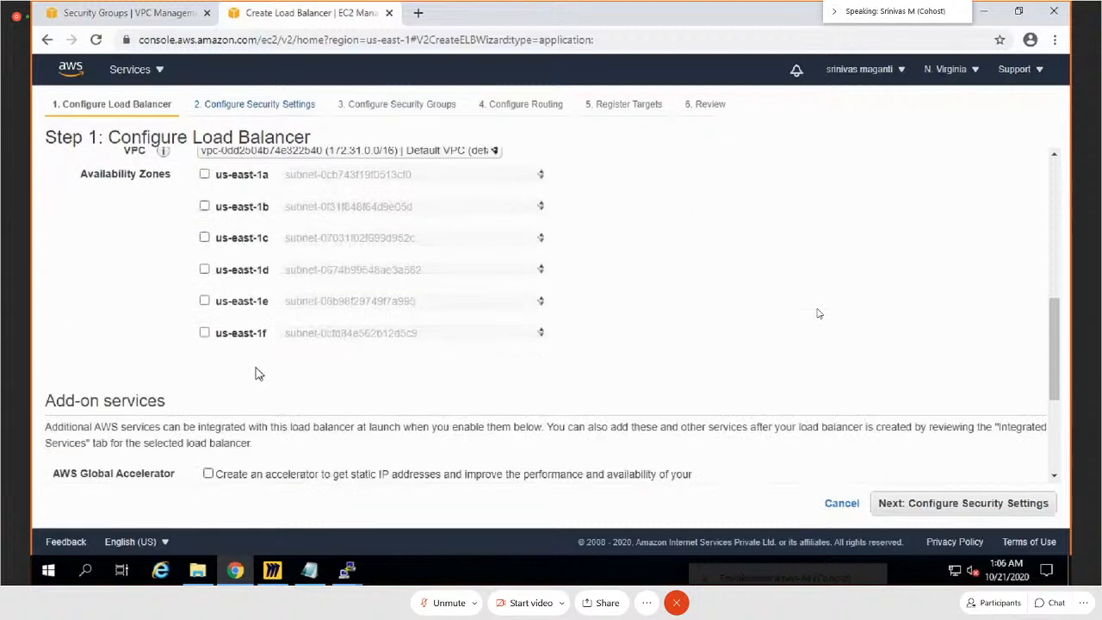
pyautogui.click(204, 175)
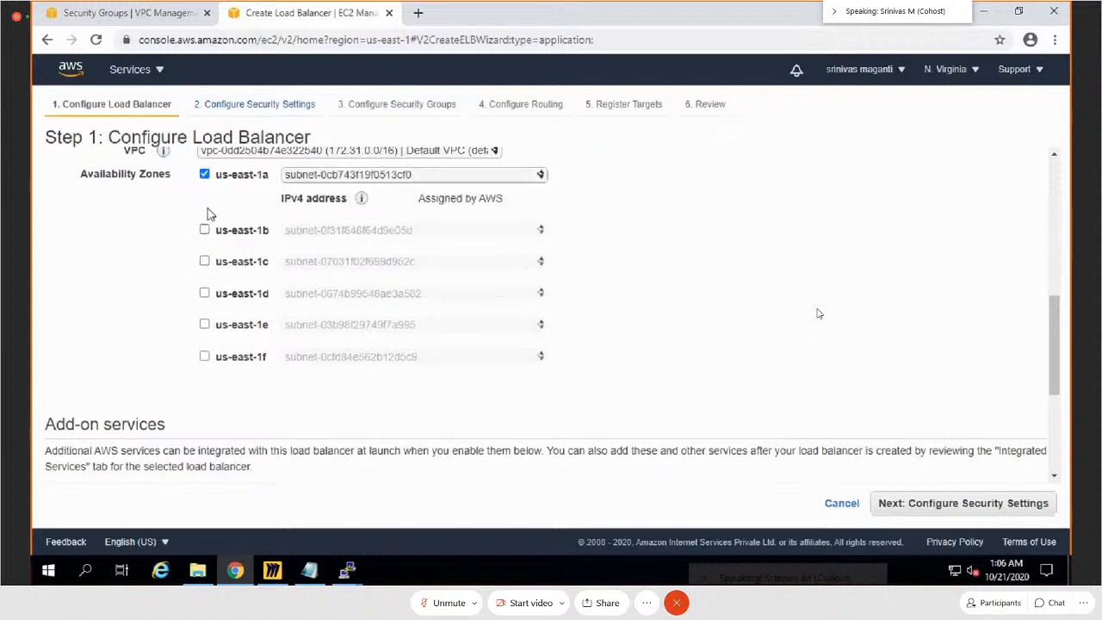
pyautogui.click(204, 230)
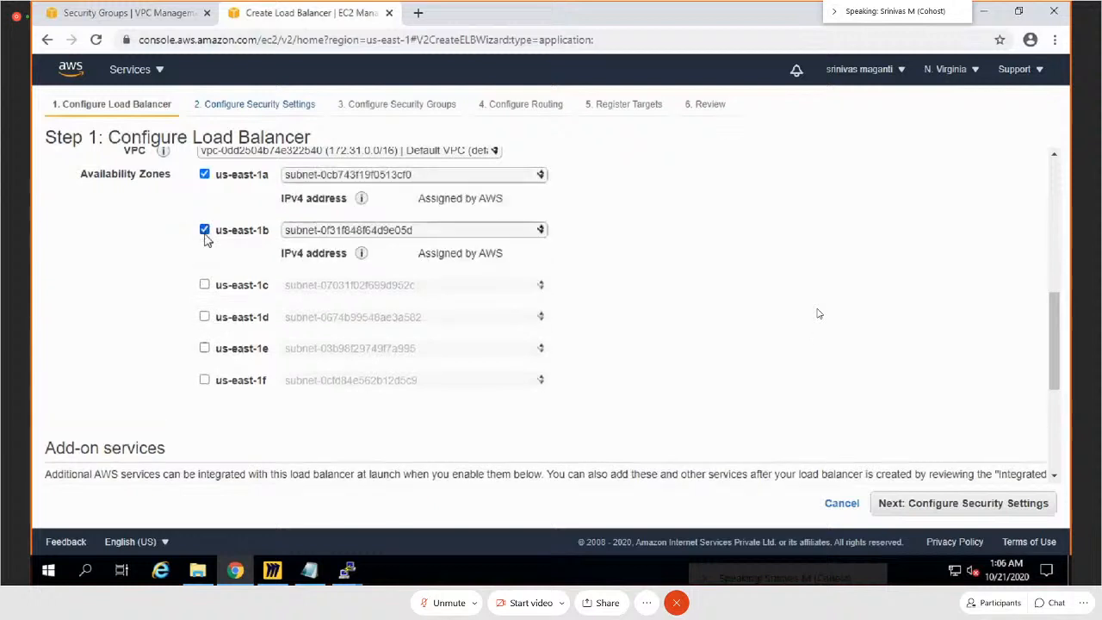
pyautogui.click(204, 284)
pyautogui.click(204, 341)
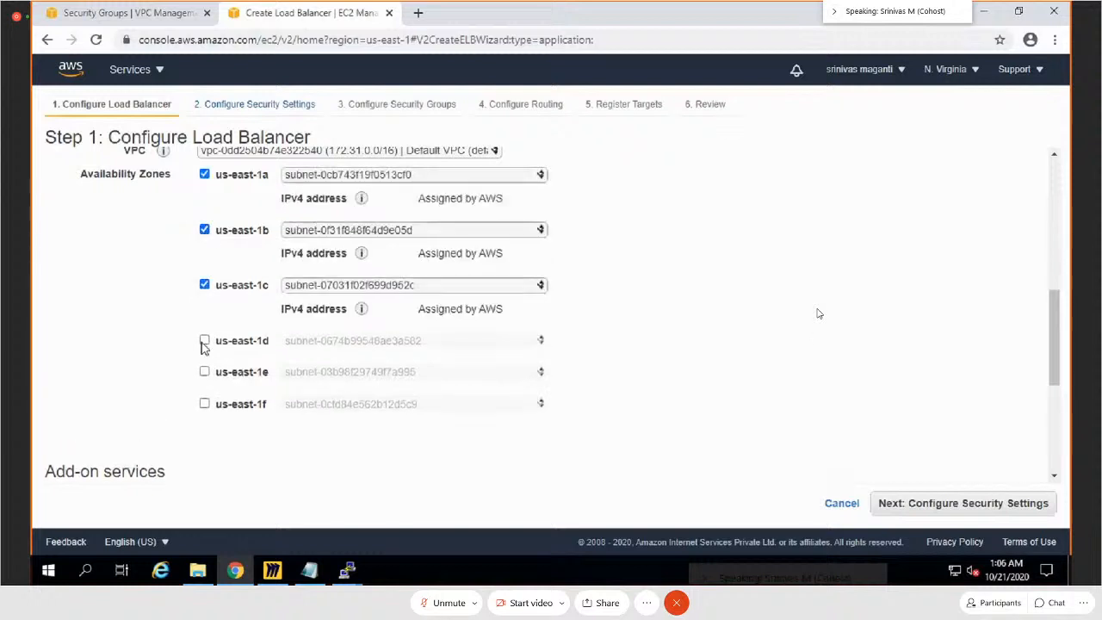
pyautogui.click(204, 396)
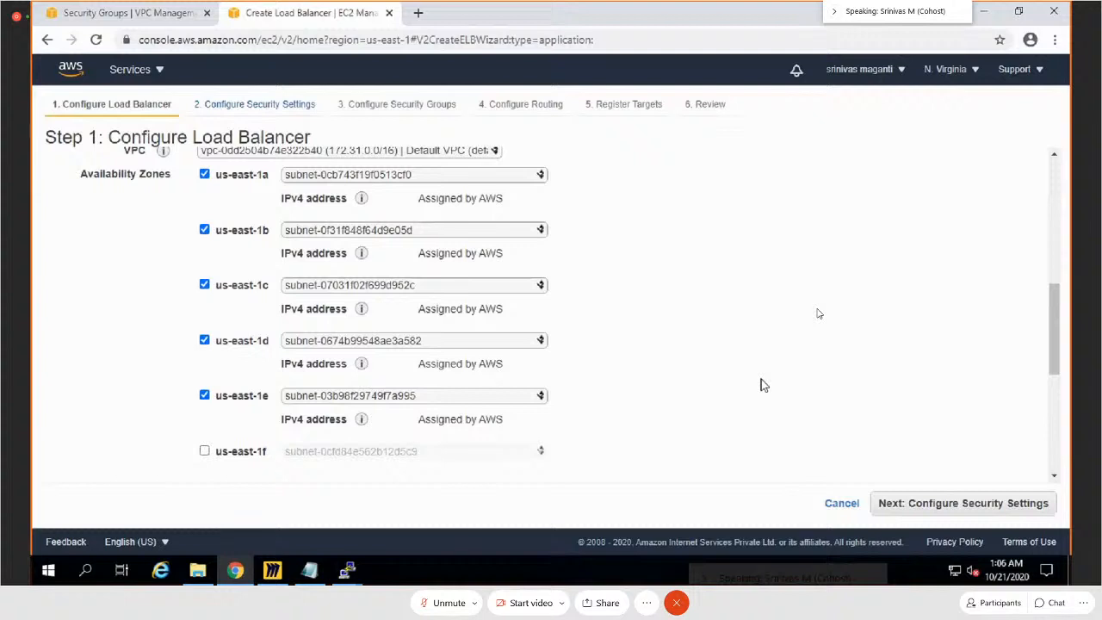
# Step: Set the load balancer's VPC to AALBVPC, enable us-east-1a (WEBS1) and us-east-1b (WEBS2), and continue to the security settings
pyautogui.scroll(2, 561, 273)
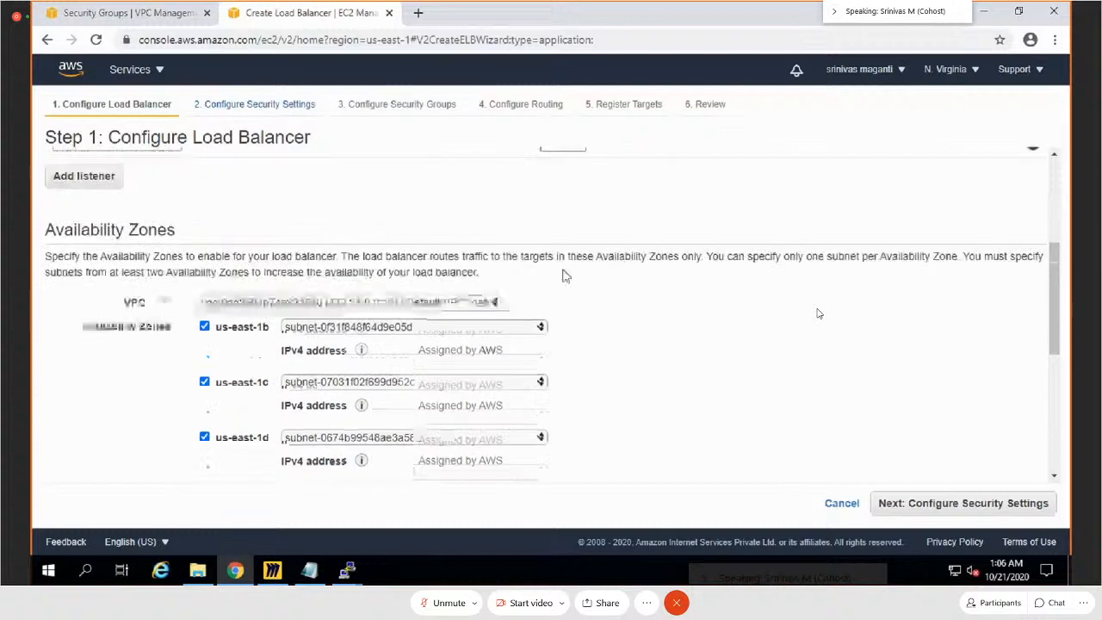
pyautogui.click(428, 309)
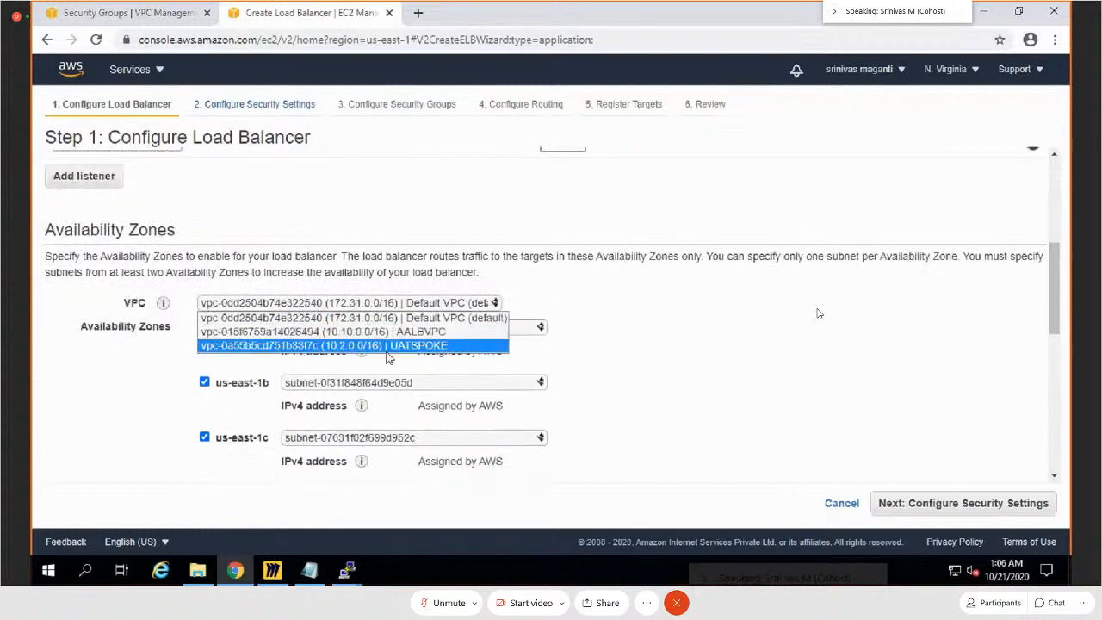
pyautogui.click(411, 336)
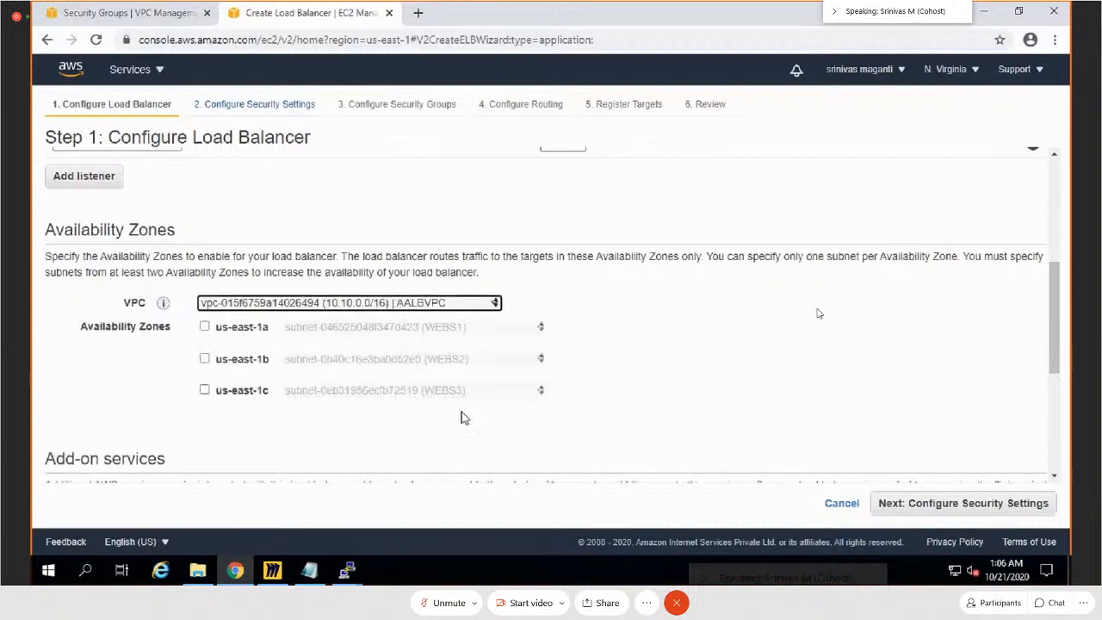
pyautogui.click(204, 329)
pyautogui.click(204, 381)
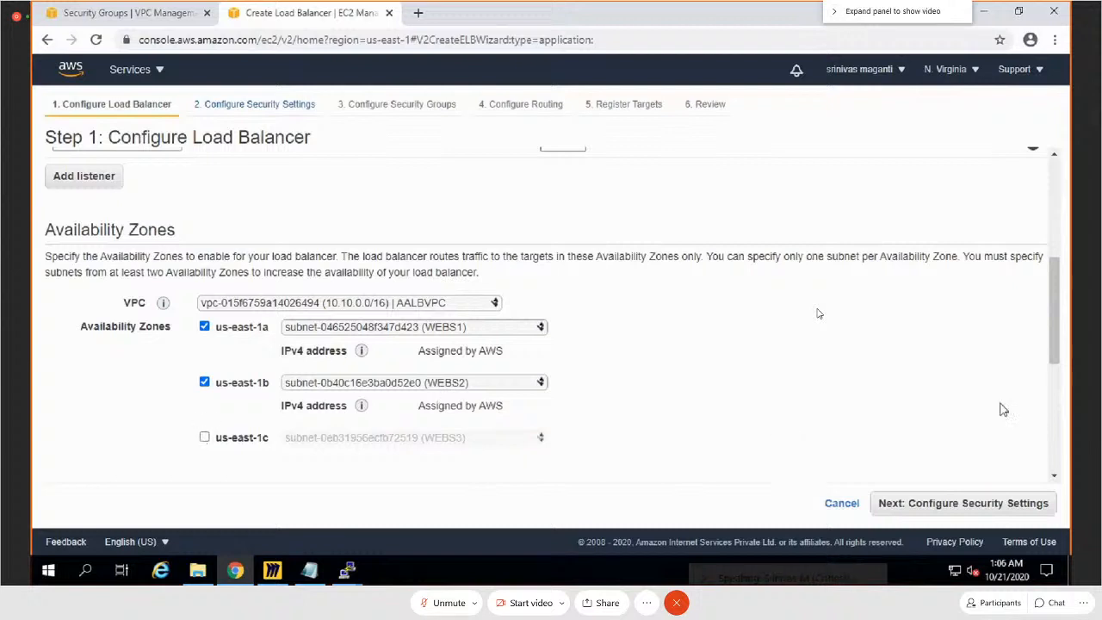
pyautogui.scroll(-5, 1003, 410)
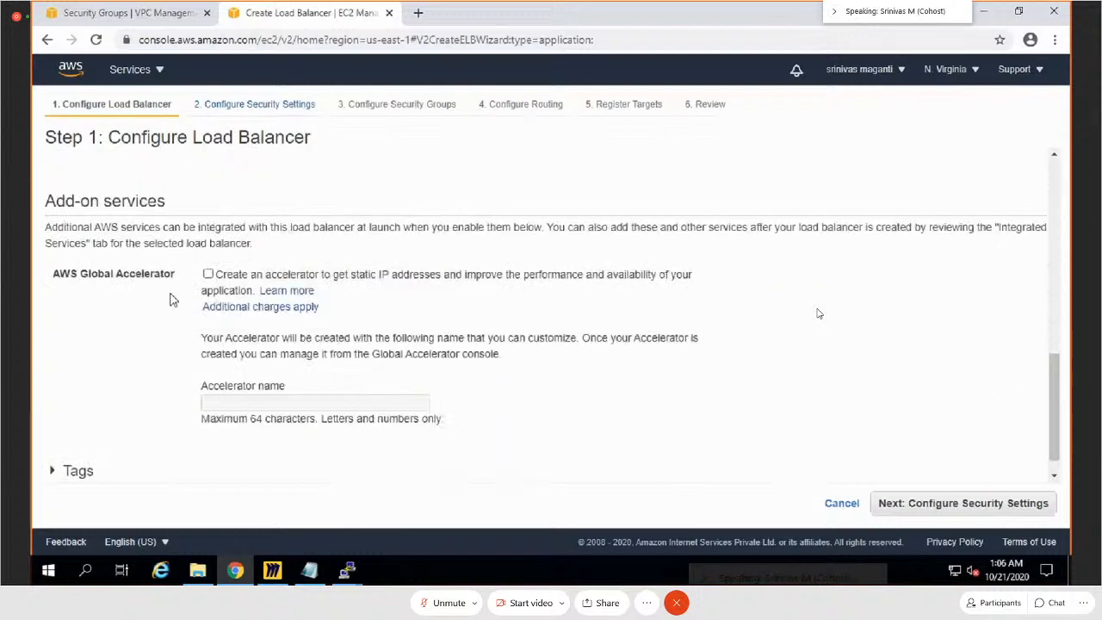
pyautogui.scroll(-1, 508, 388)
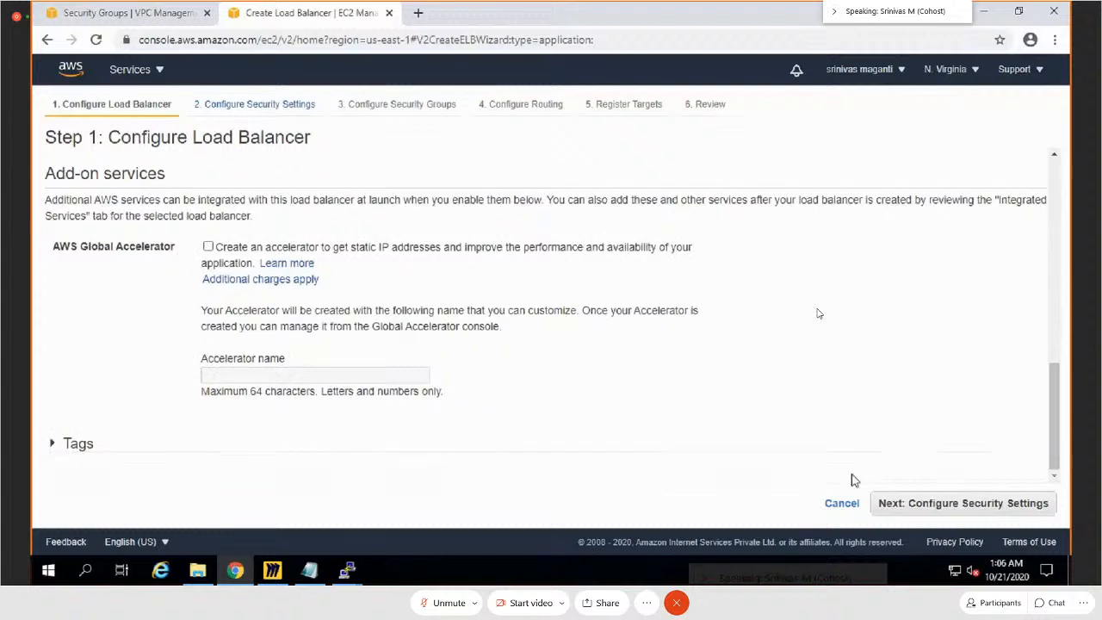
pyautogui.click(961, 517)
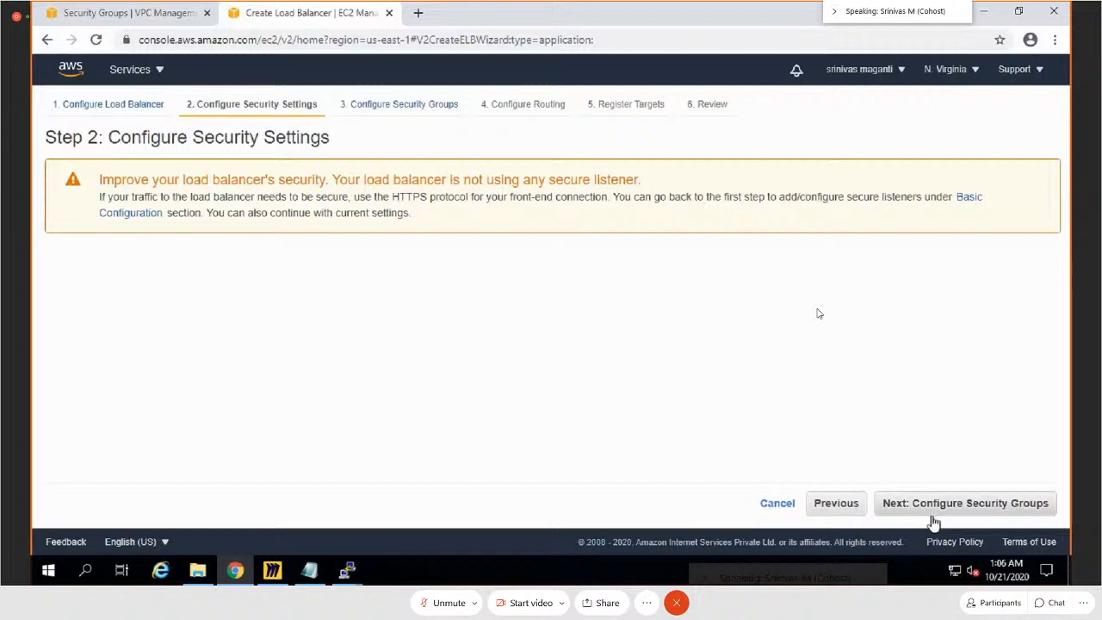
# Step: Continue without a secure listener, assign only the existing security group SG instead of default, and proceed to routing
pyautogui.click(934, 517)
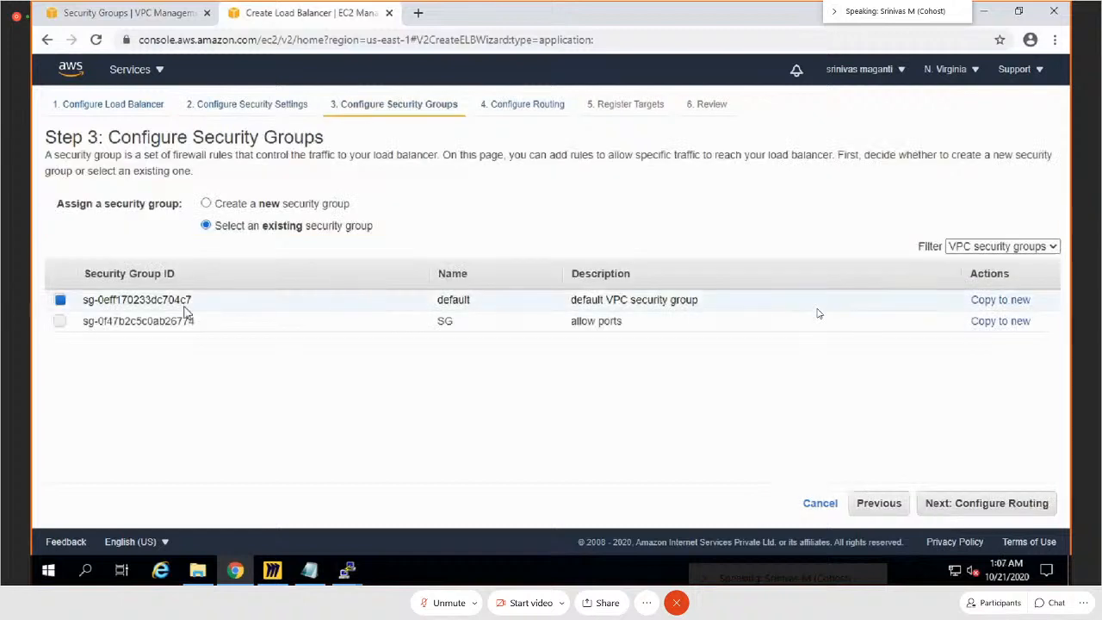
pyautogui.click(60, 321)
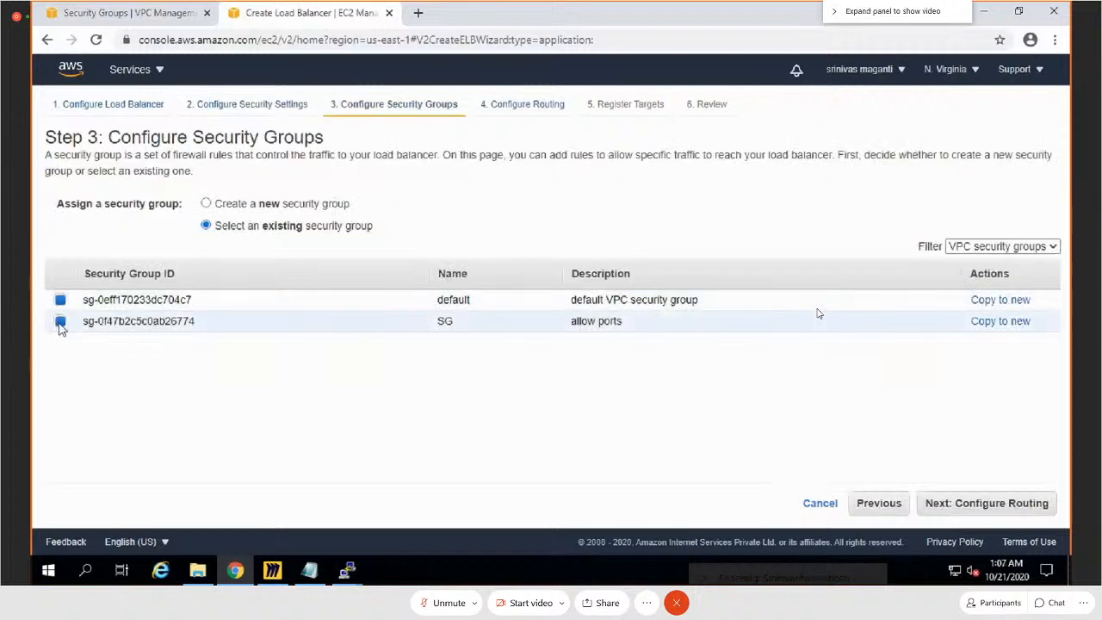
pyautogui.click(60, 300)
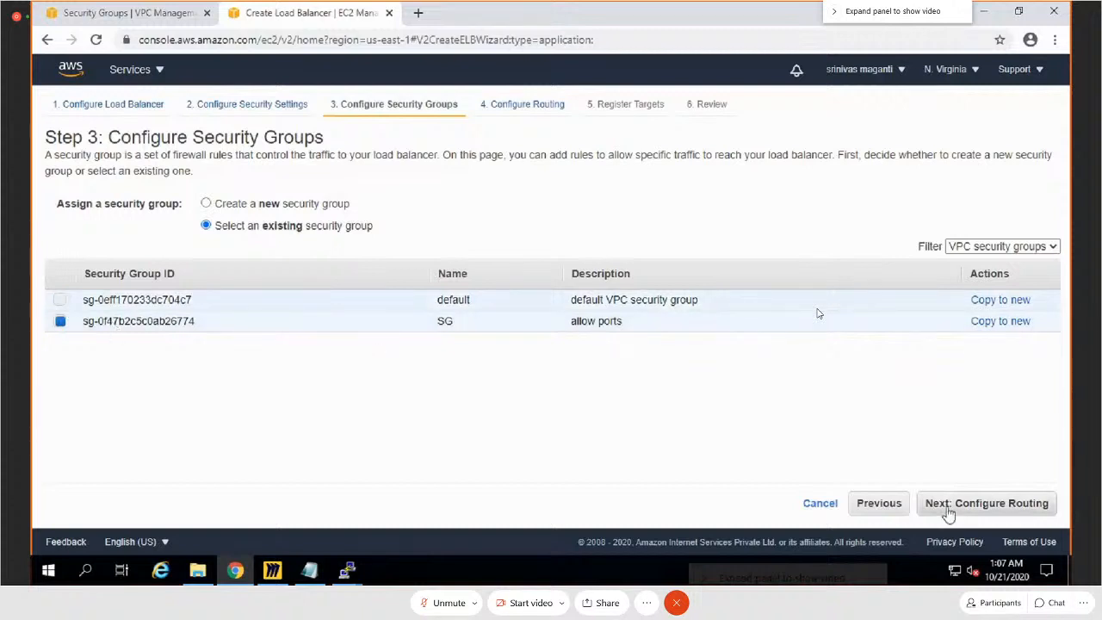
pyautogui.click(1002, 508)
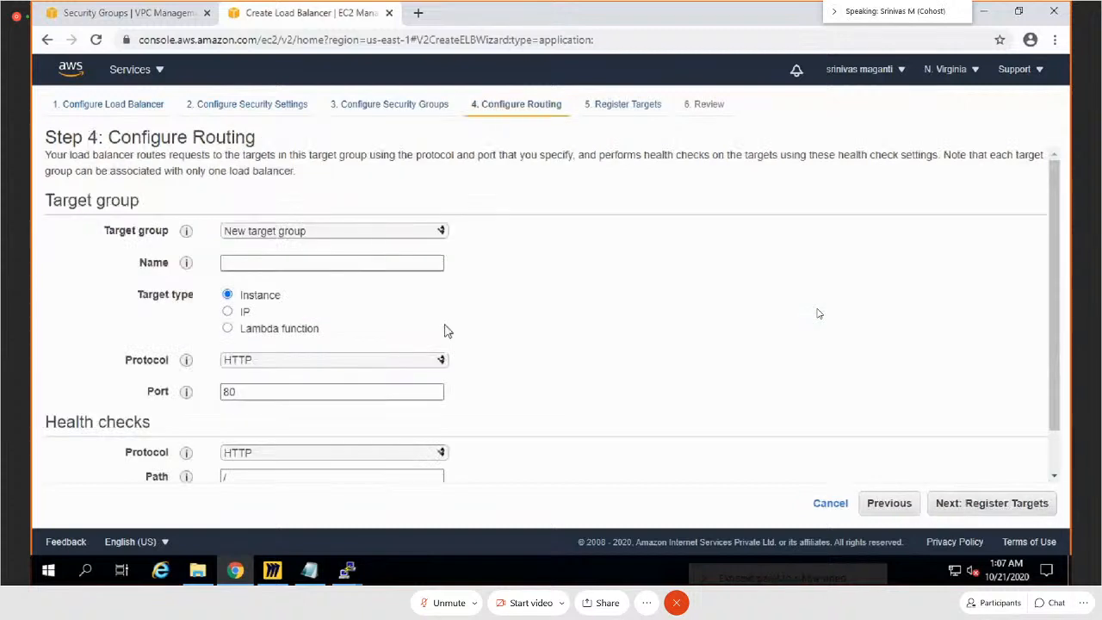
# Step: Keep the New target group option and name the target group BackendPool1
pyautogui.click(416, 232)
pyautogui.click(379, 247)
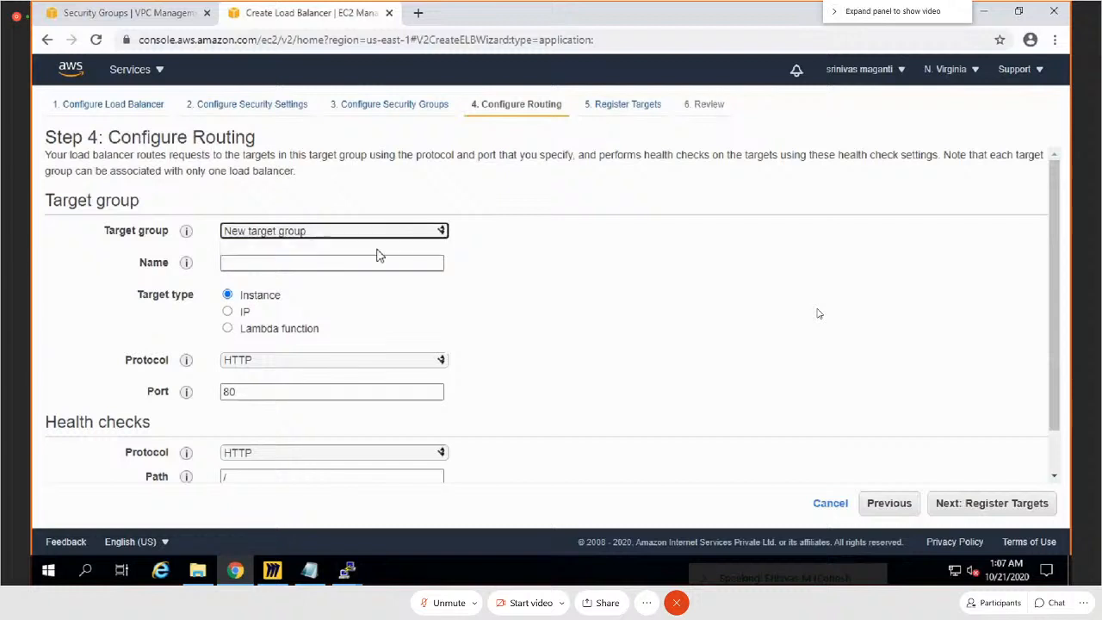
pyautogui.click(344, 261)
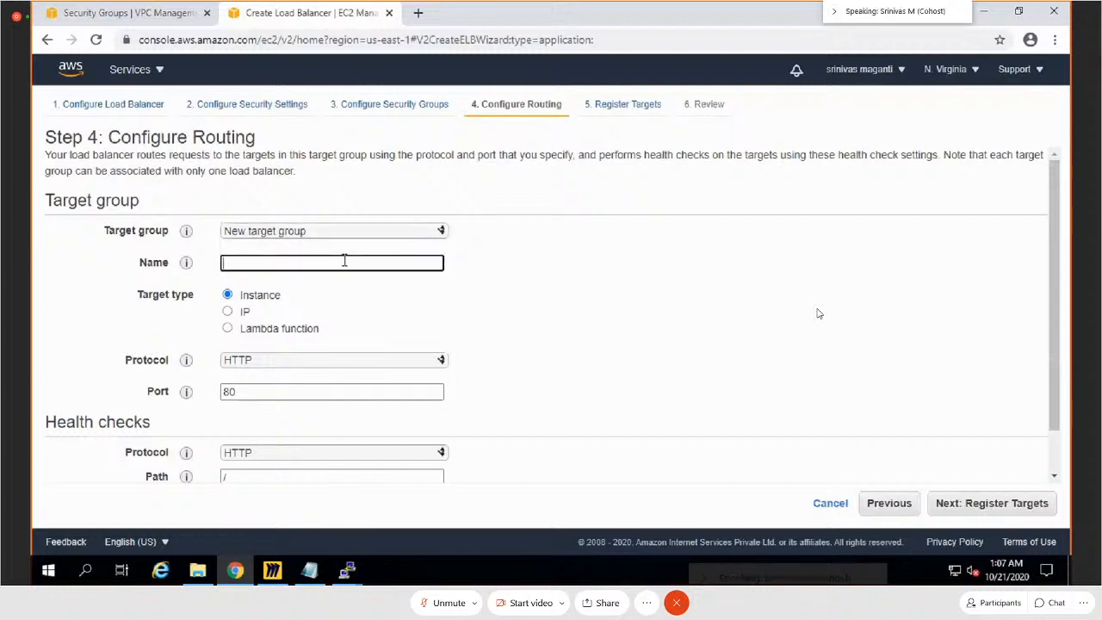
pyautogui.write('BackendPool1')
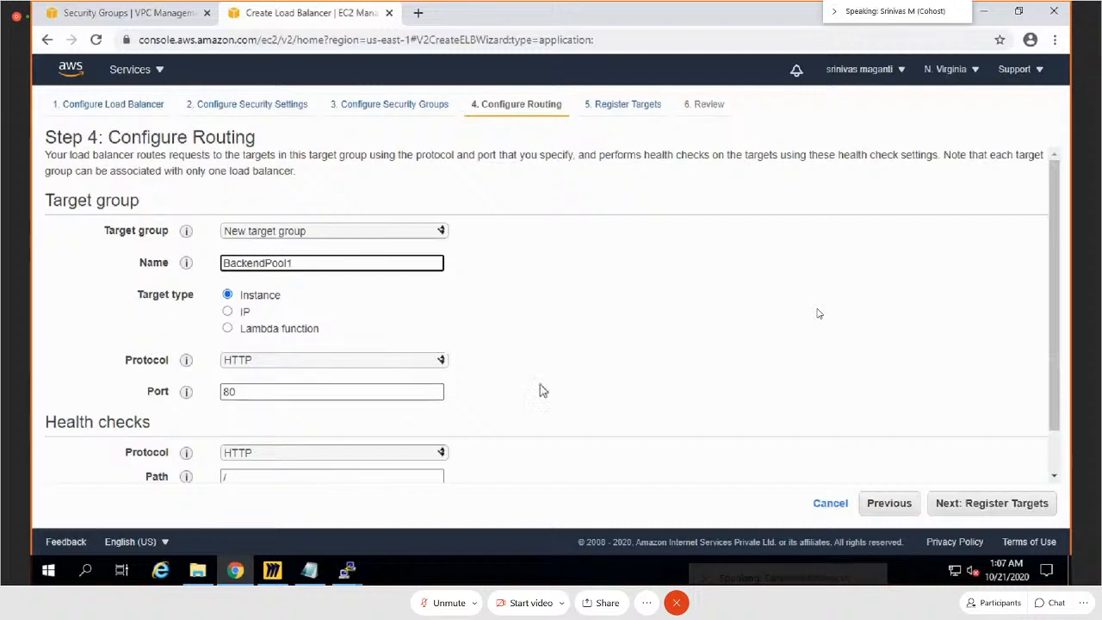
# Step: Set the health check interval to 10 seconds in the advanced health check settings and continue to target registration
pyautogui.scroll(-1, 543, 387)
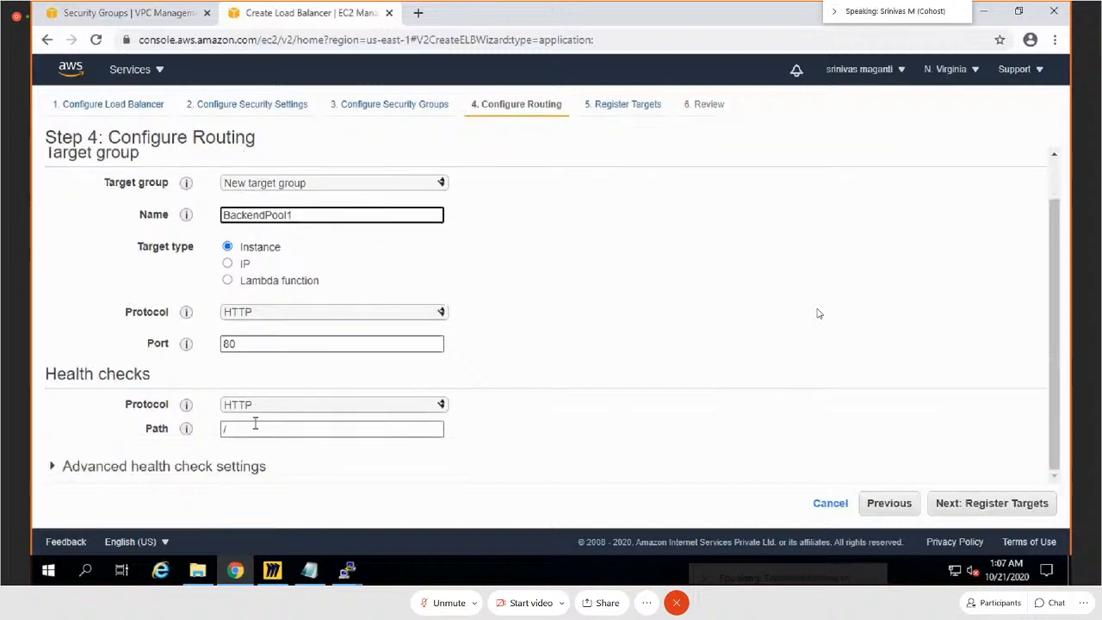
pyautogui.click(49, 468)
pyautogui.scroll(-3, 629, 398)
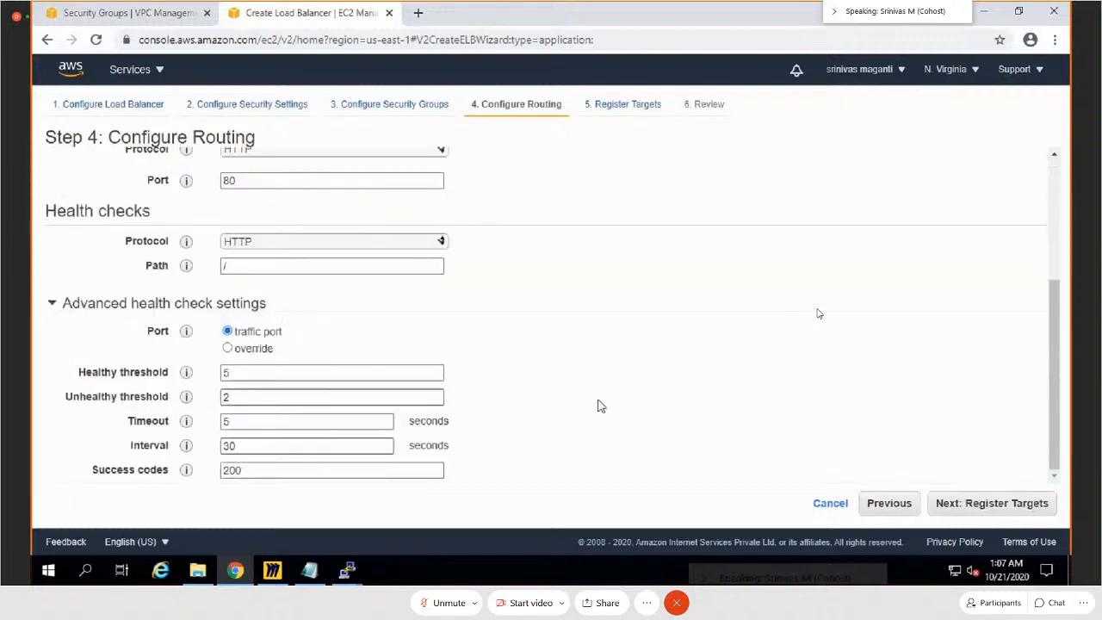
pyautogui.click(232, 442)
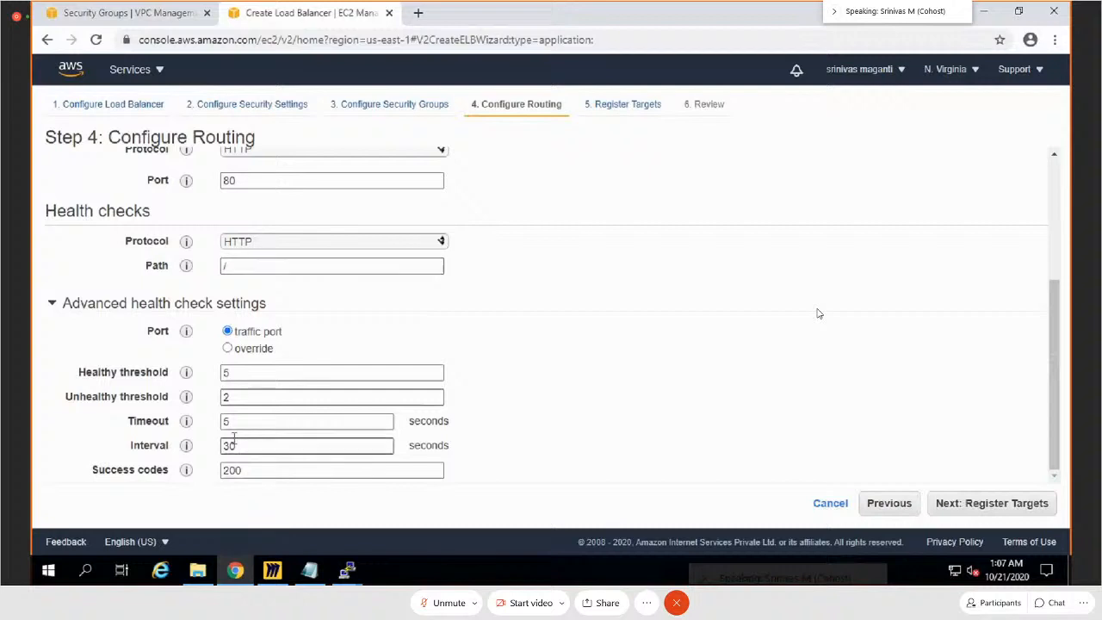
pyautogui.doubleClick(249, 448)
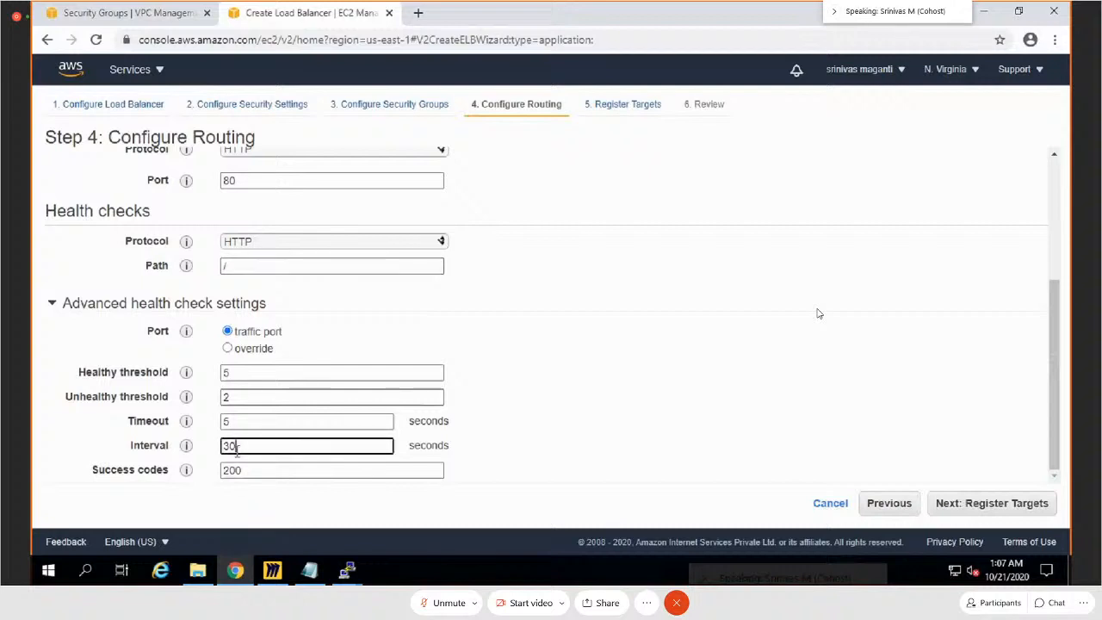
pyautogui.write('10')
pyautogui.click(487, 372)
pyautogui.click(319, 445)
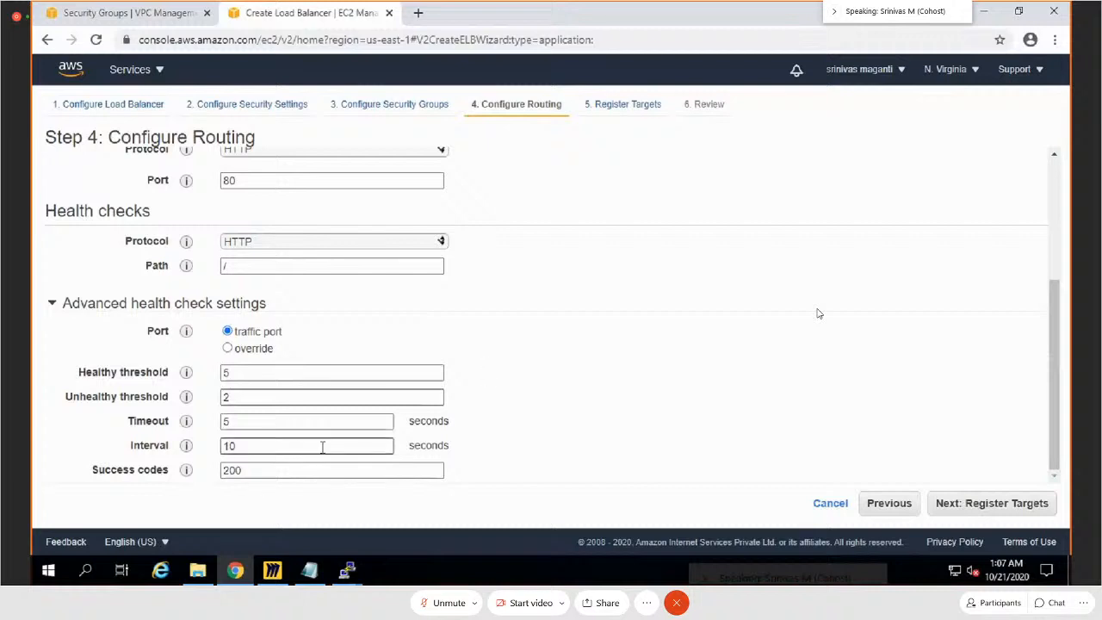
pyautogui.click(225, 397)
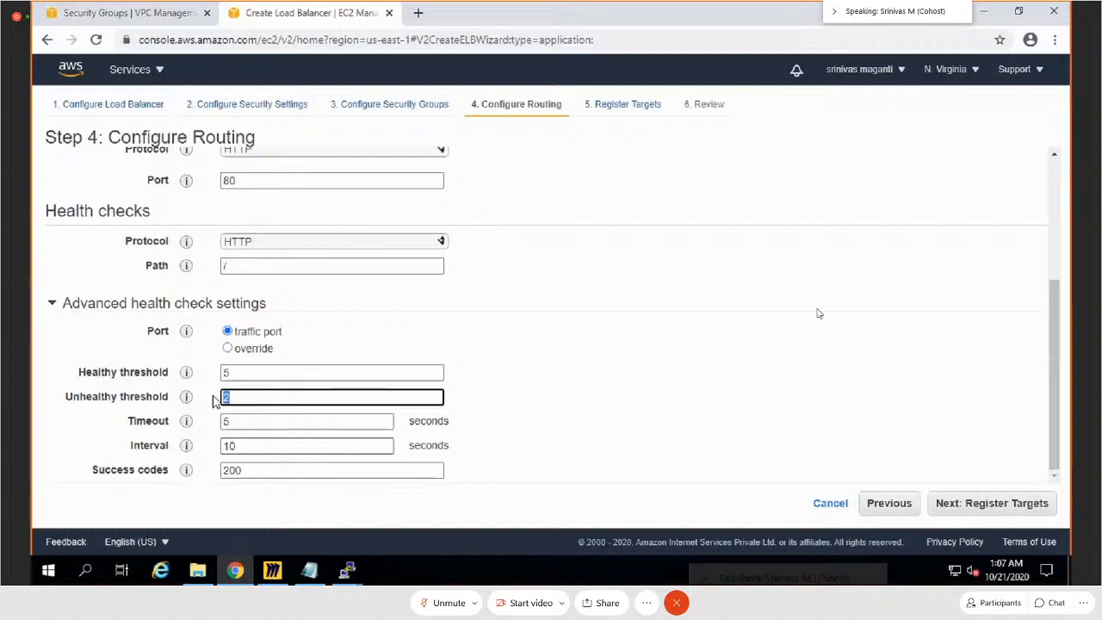
pyautogui.doubleClick(226, 421)
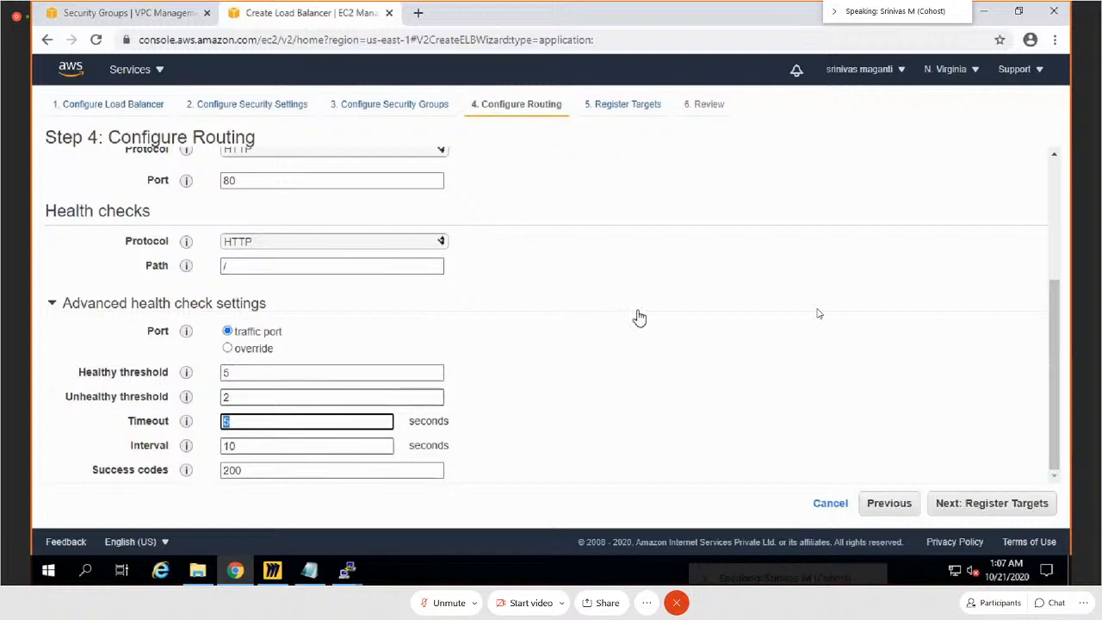
pyautogui.click(1009, 513)
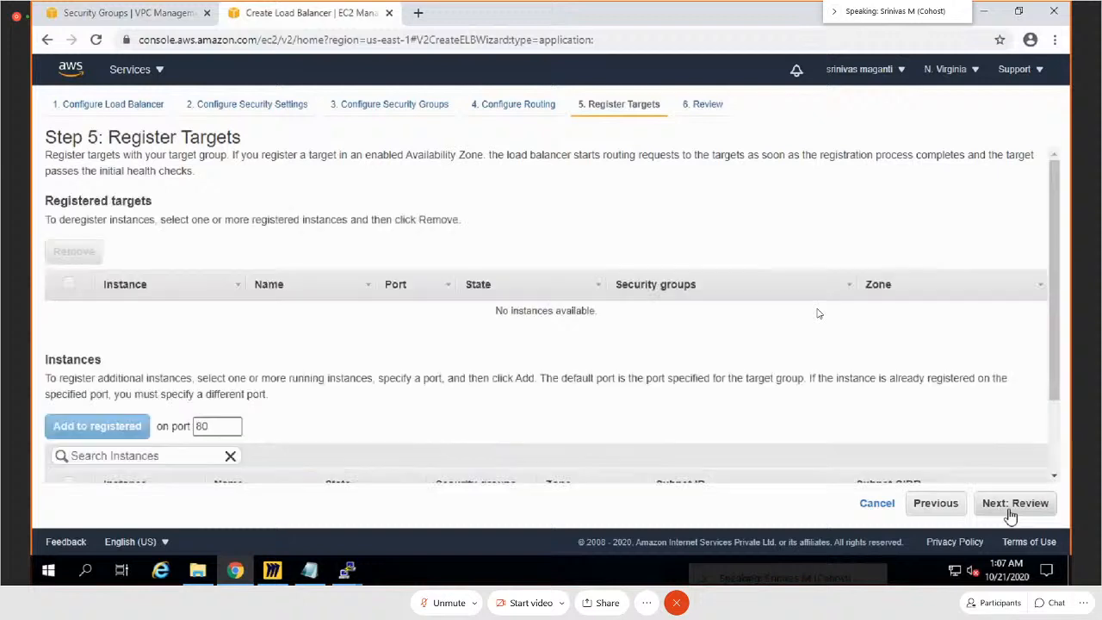
# Step: Register the MainPageWebServer1 instance on port 80 with the target group and continue to the review
pyautogui.scroll(-2, 373, 409)
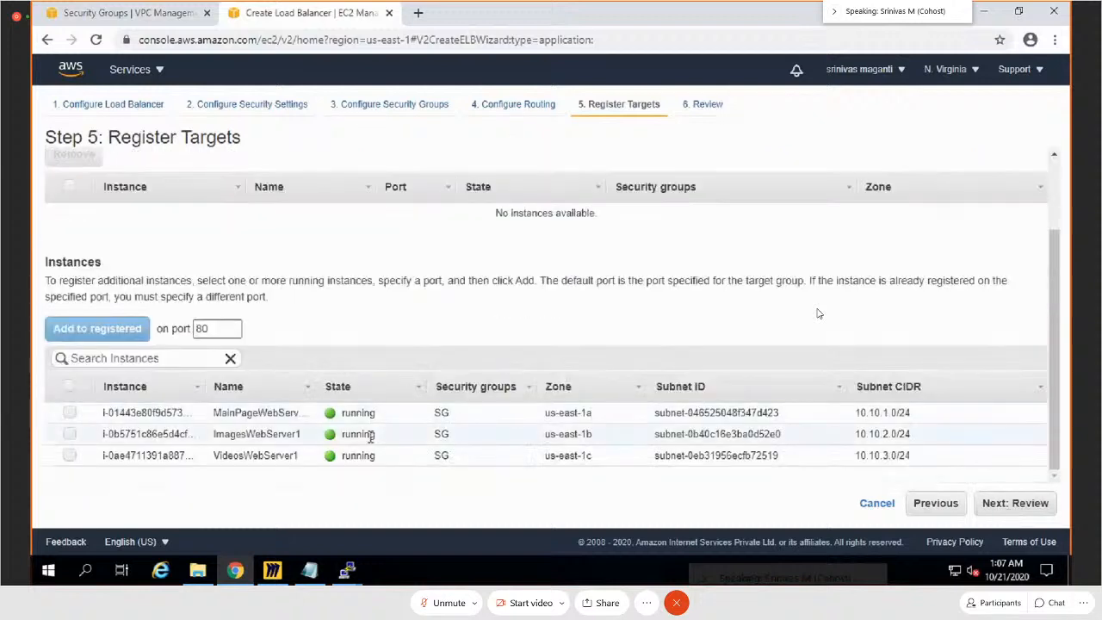
pyautogui.click(71, 414)
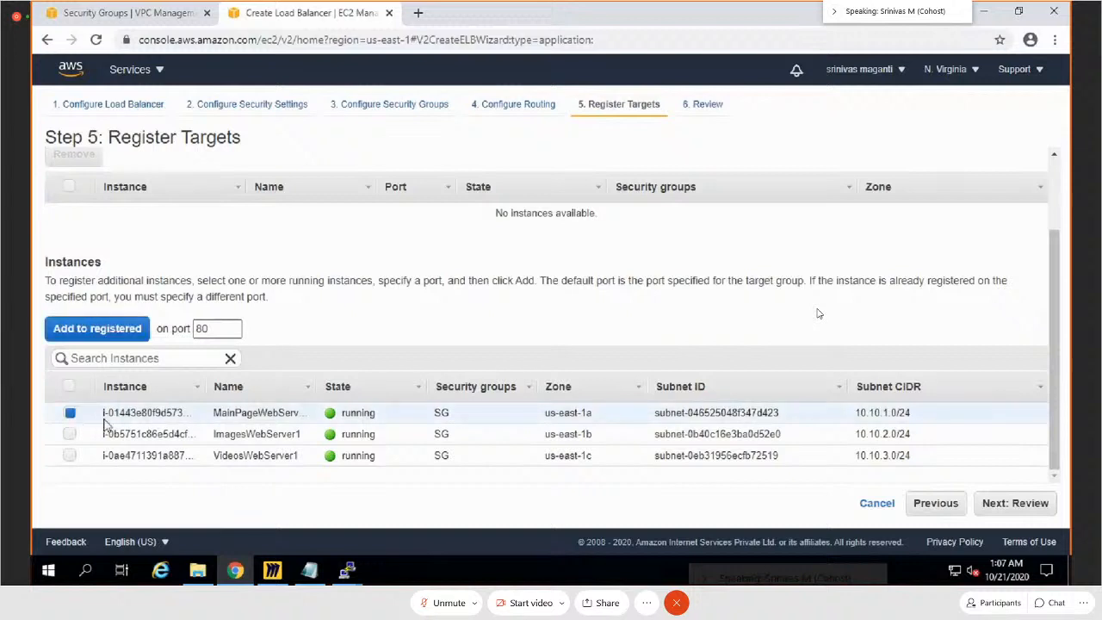
pyautogui.click(101, 329)
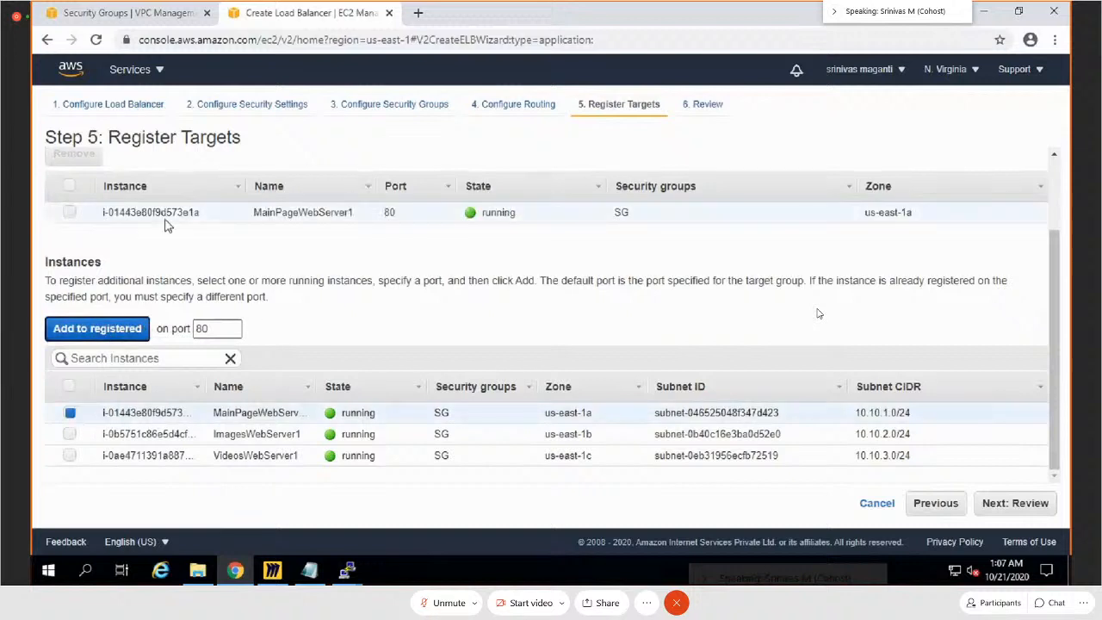
pyautogui.click(1006, 504)
# Step: Review the load balancer configuration, create the load balancer, and close the creation status page
pyautogui.scroll(-3, 839, 403)
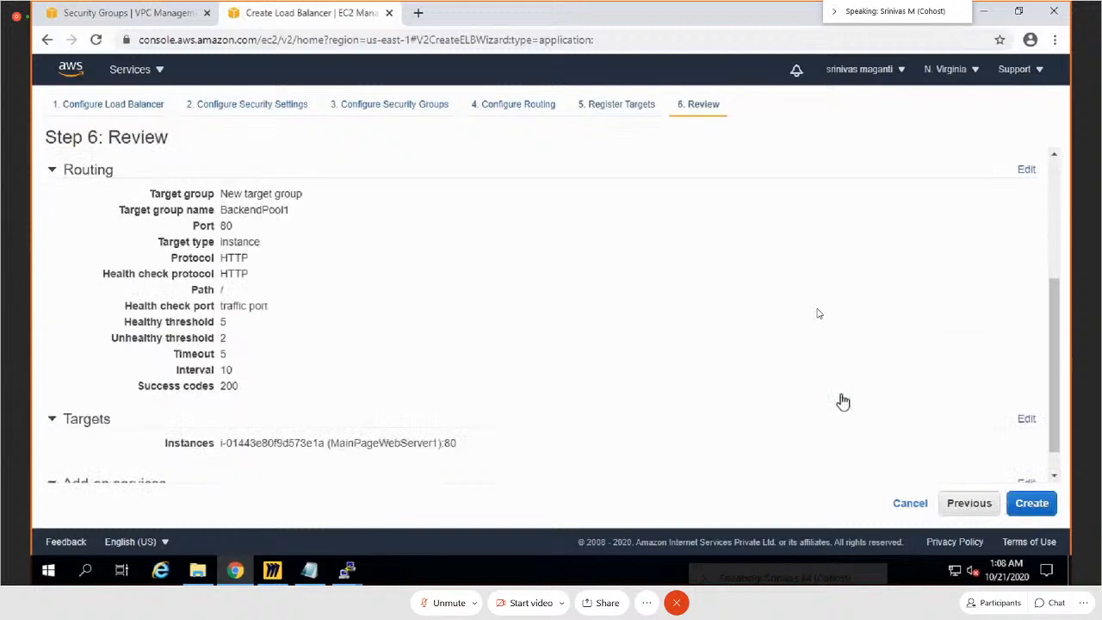
pyautogui.scroll(-1, 842, 401)
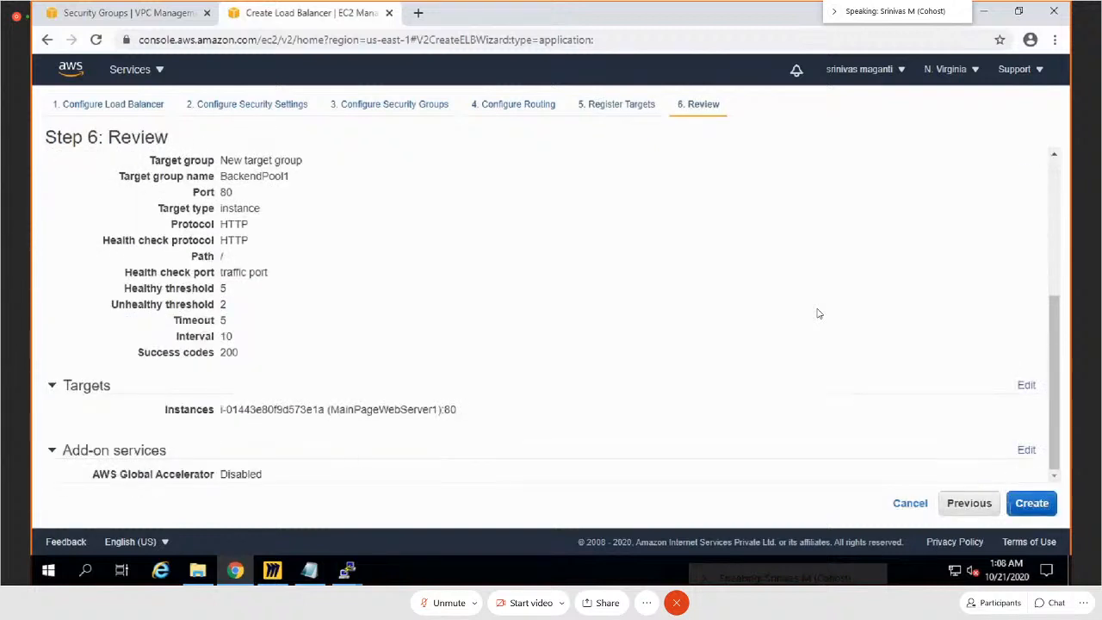
pyautogui.click(1031, 502)
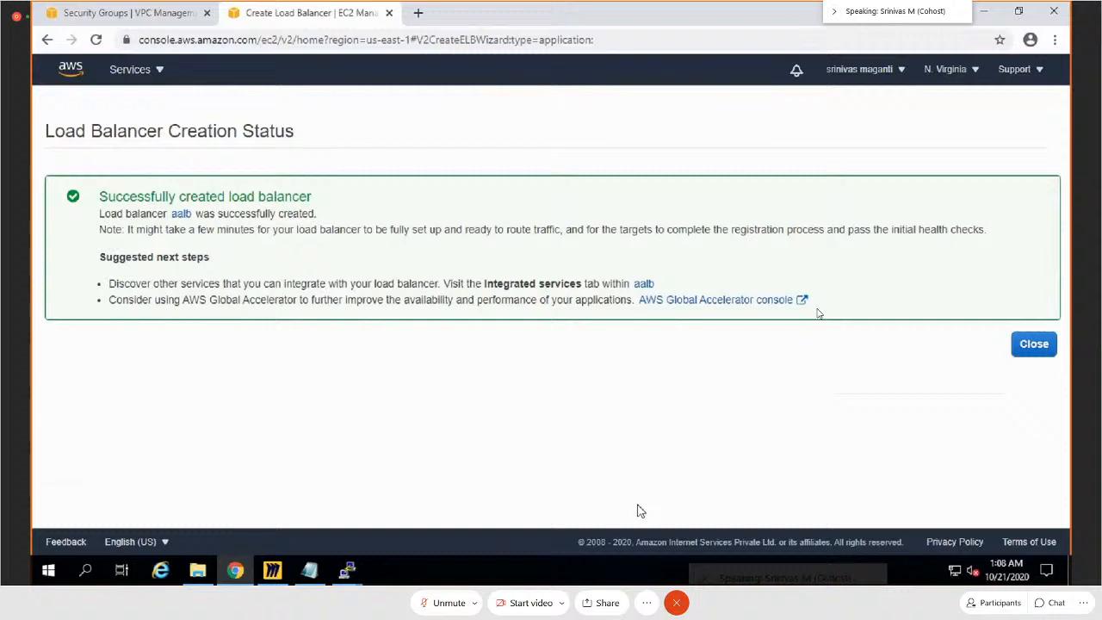
pyautogui.click(1043, 348)
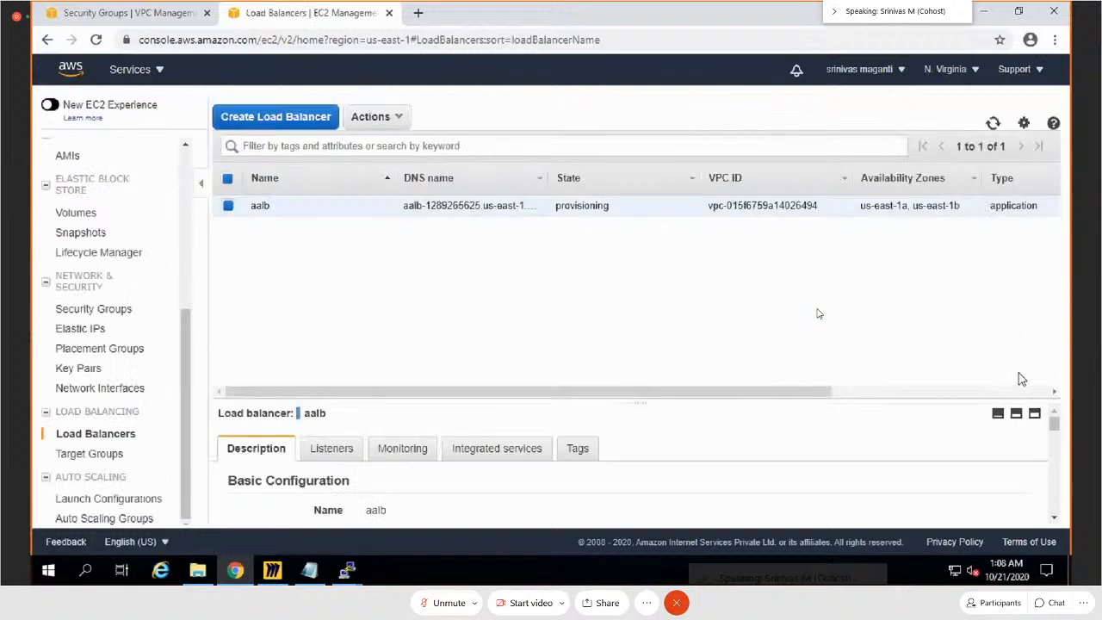
# Step: Check the aalb load balancer's description and examine the registered targets of the BackendPool1 target group
pyautogui.moveTo(639, 403); pyautogui.dragTo(634, 256)
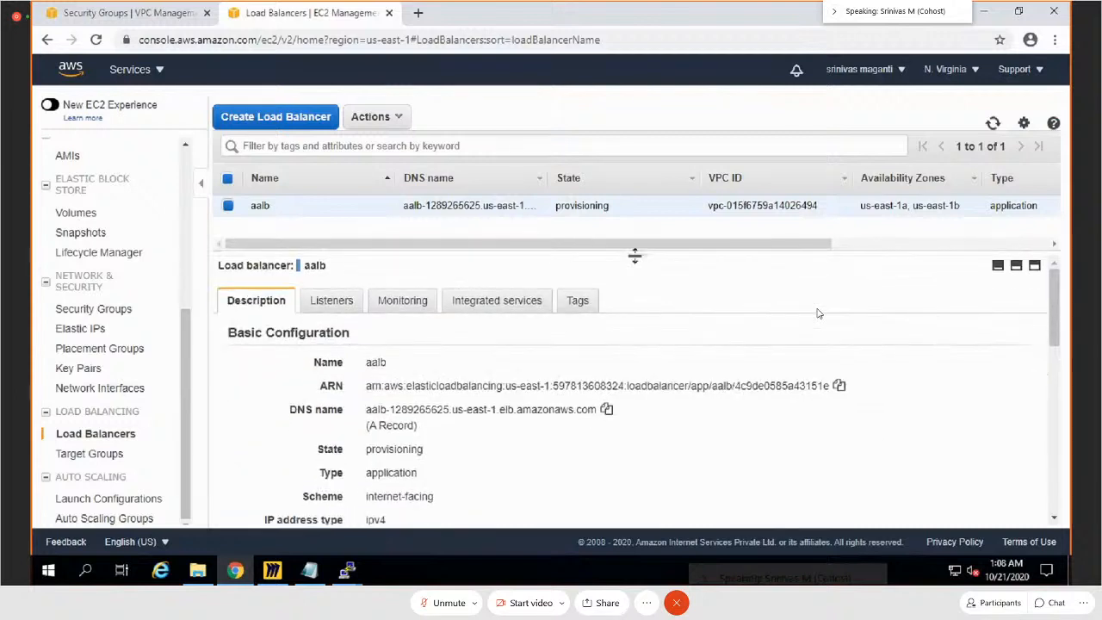
pyautogui.click(96, 456)
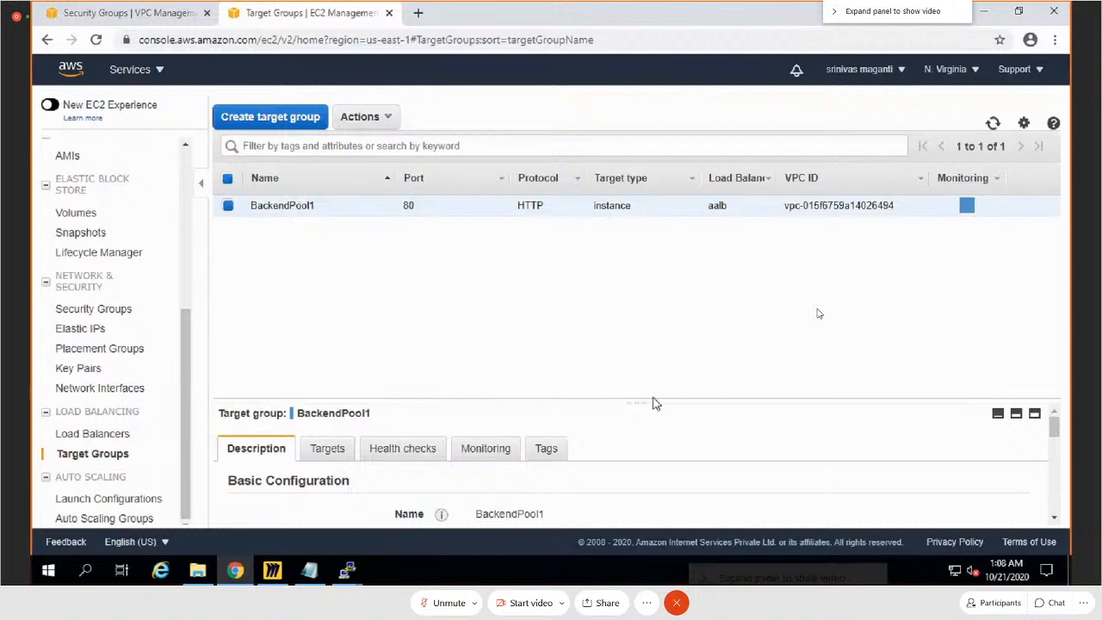
pyautogui.moveTo(648, 401); pyautogui.dragTo(648, 249)
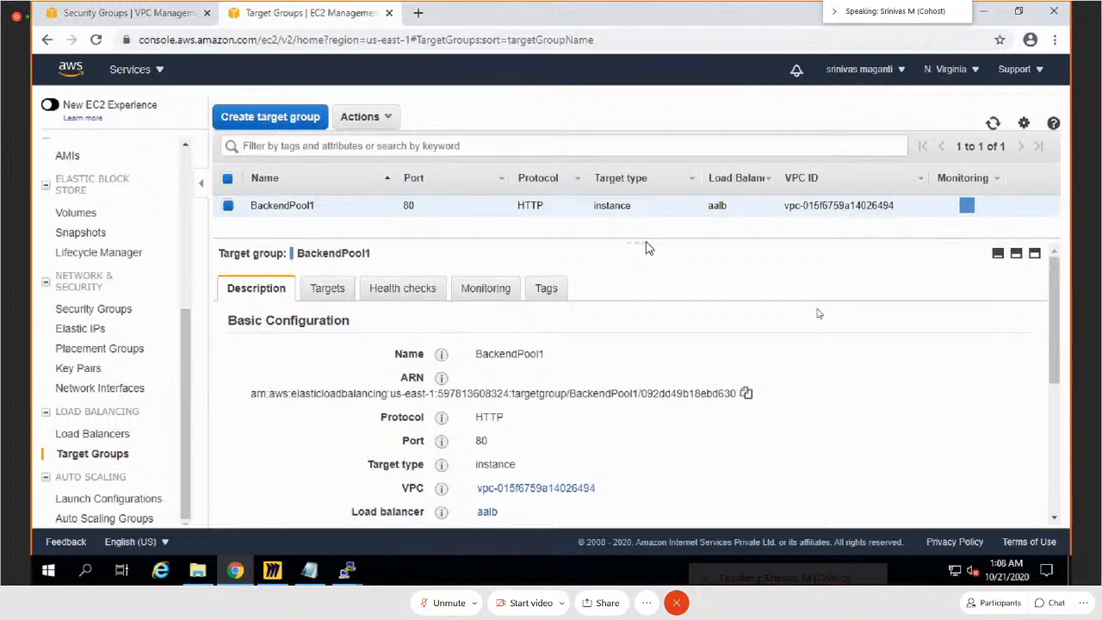
pyautogui.click(324, 291)
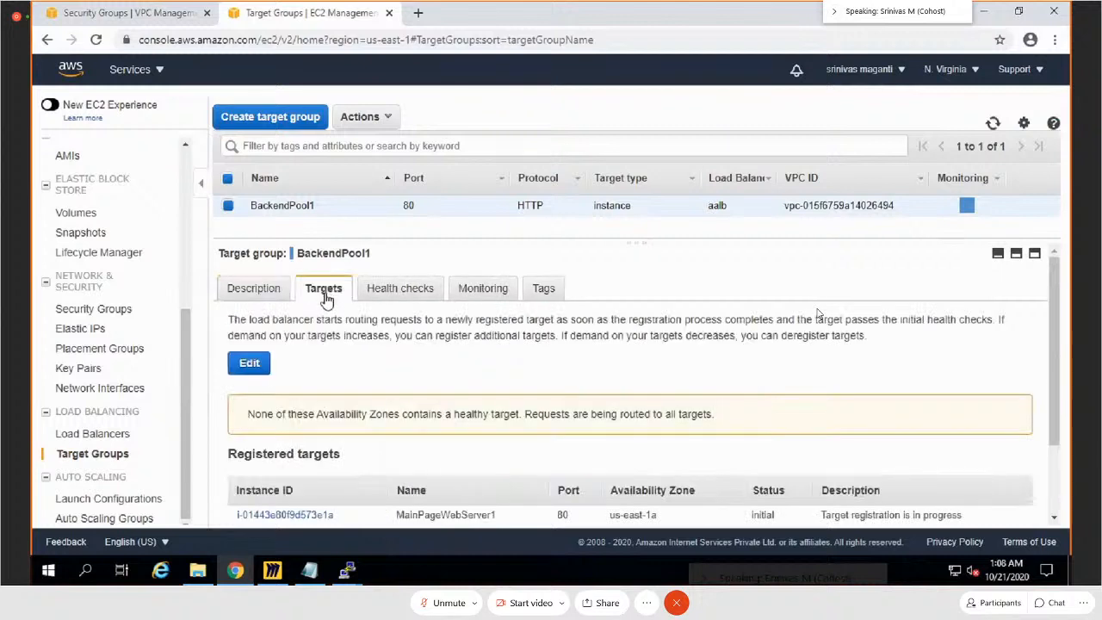
pyautogui.scroll(-2, 394, 411)
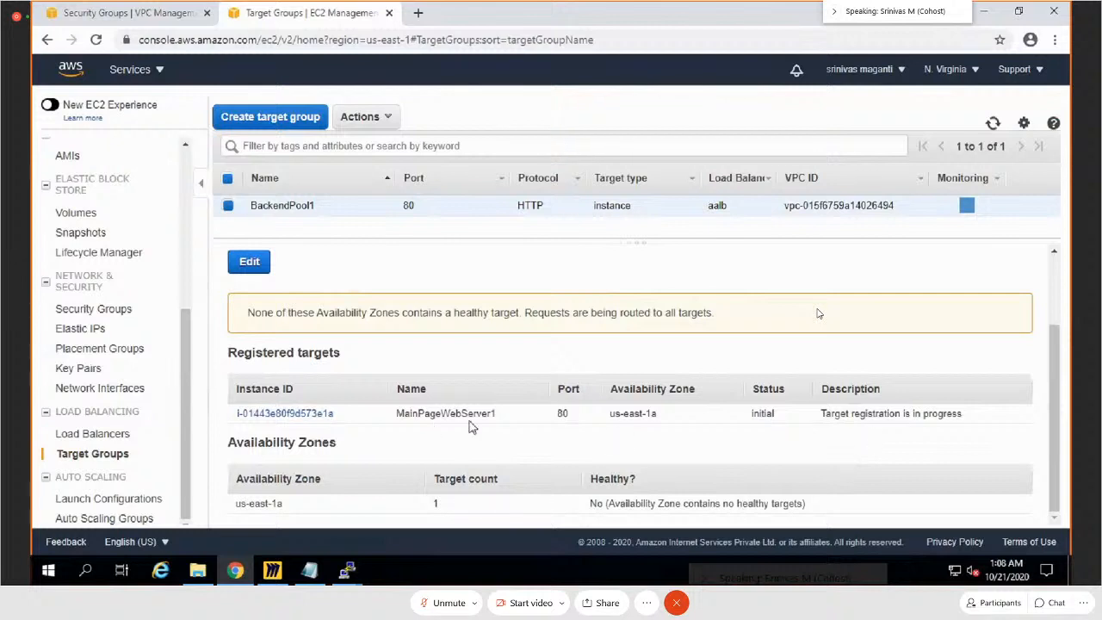
# Step: Copy the aalb load balancer's DNS name and resolve it with nslookup in a new Command Prompt window
pyautogui.click(110, 433)
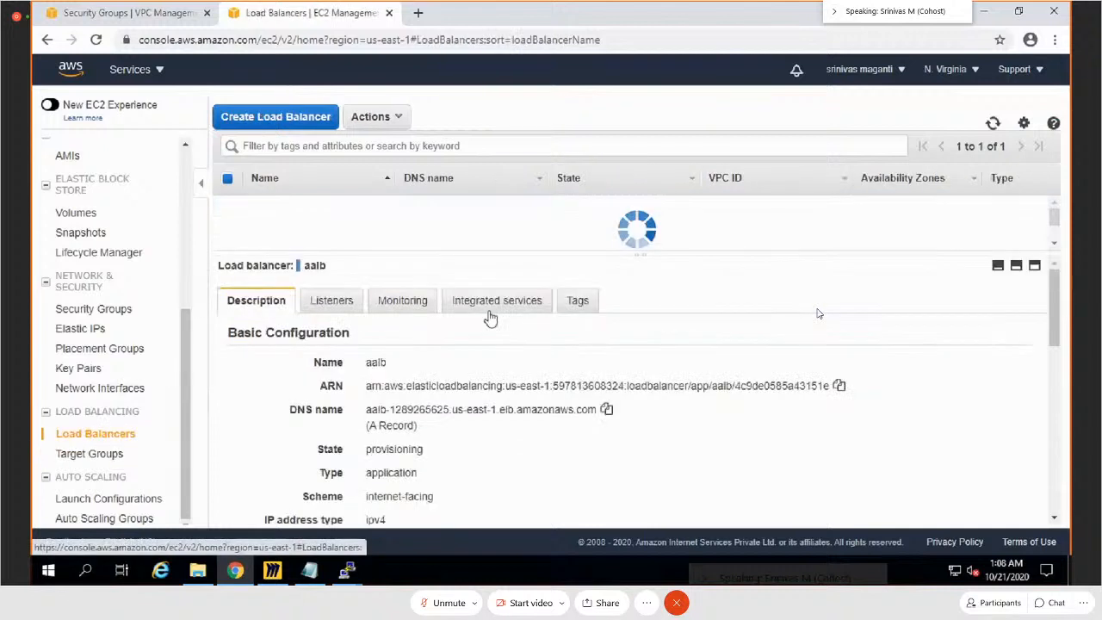
pyautogui.click(607, 411)
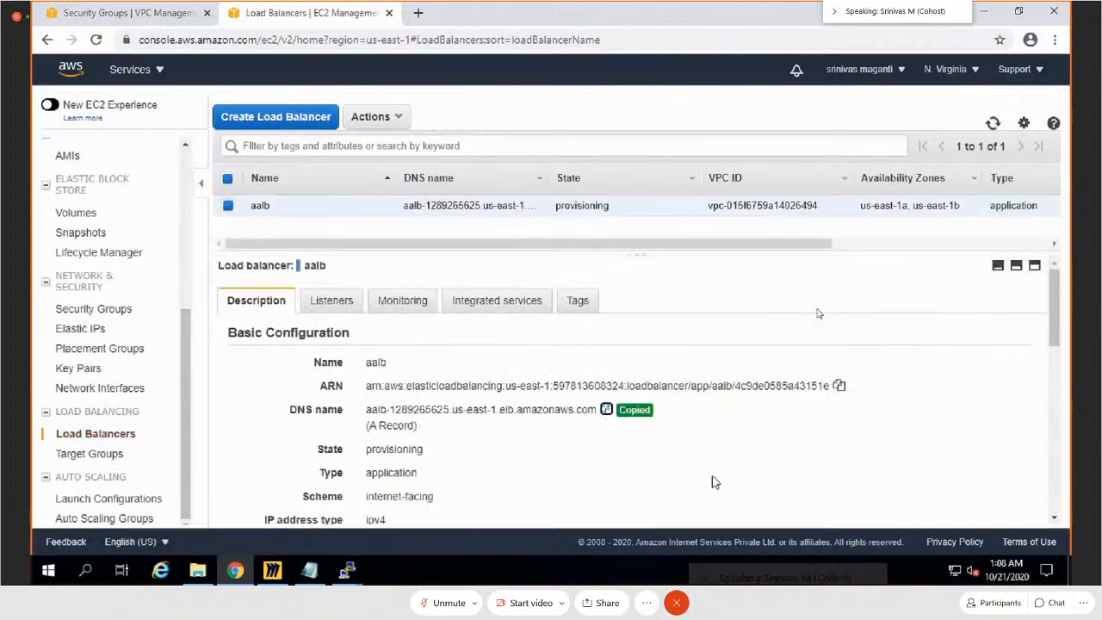
pyautogui.press('super+r')
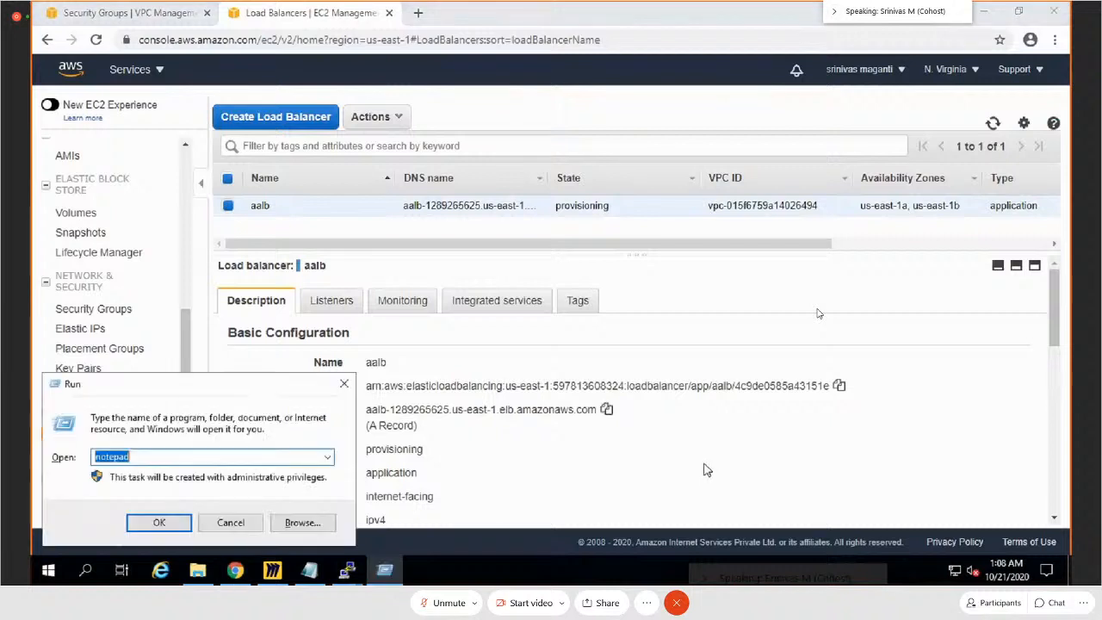
pyautogui.write('cmd')
pyautogui.press('Return')
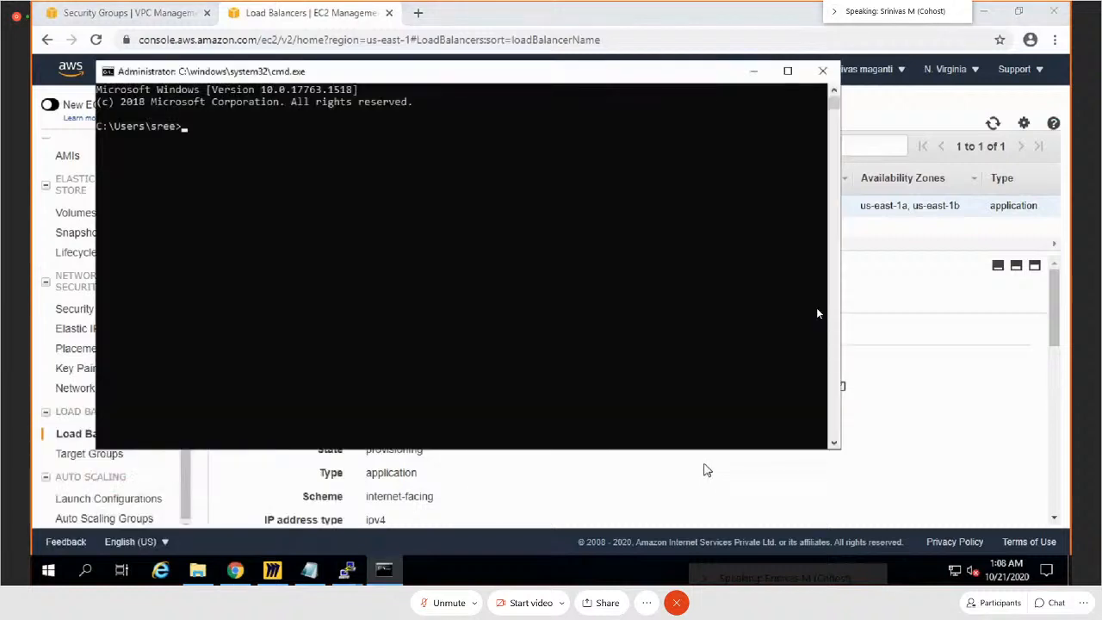
pyautogui.write('nslookup')
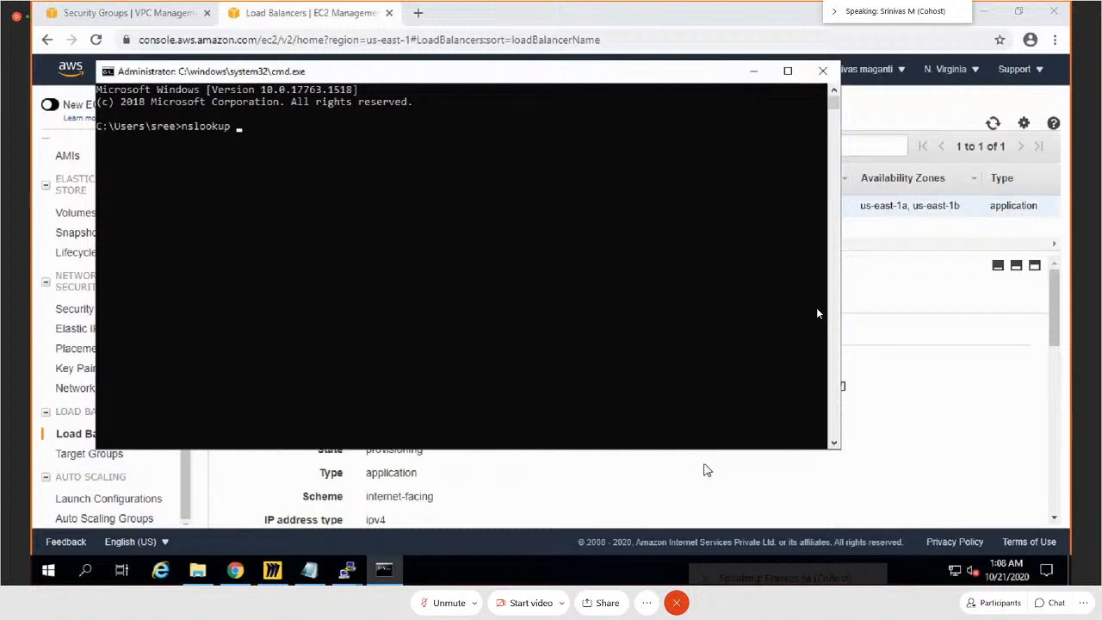
pyautogui.hotkey('ctrl', 'v')
pyautogui.press('Return')
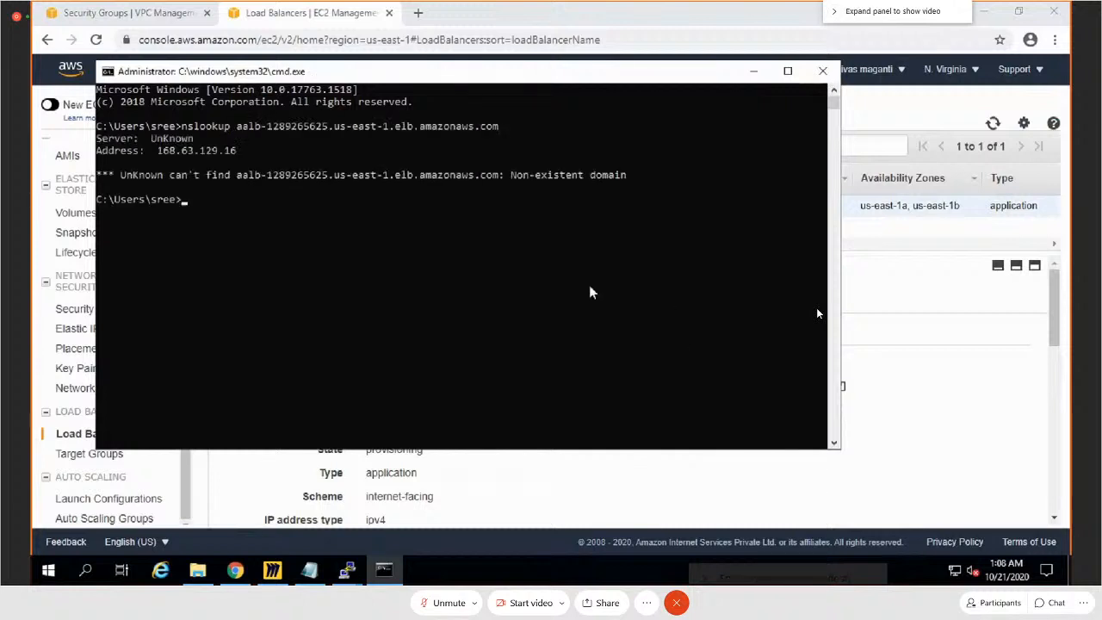
# Step: Return to the browser, add Availability Zone us-east-1c with subnet WEBS3 to the aalb load balancer, and save the subnets
pyautogui.click(981, 401)
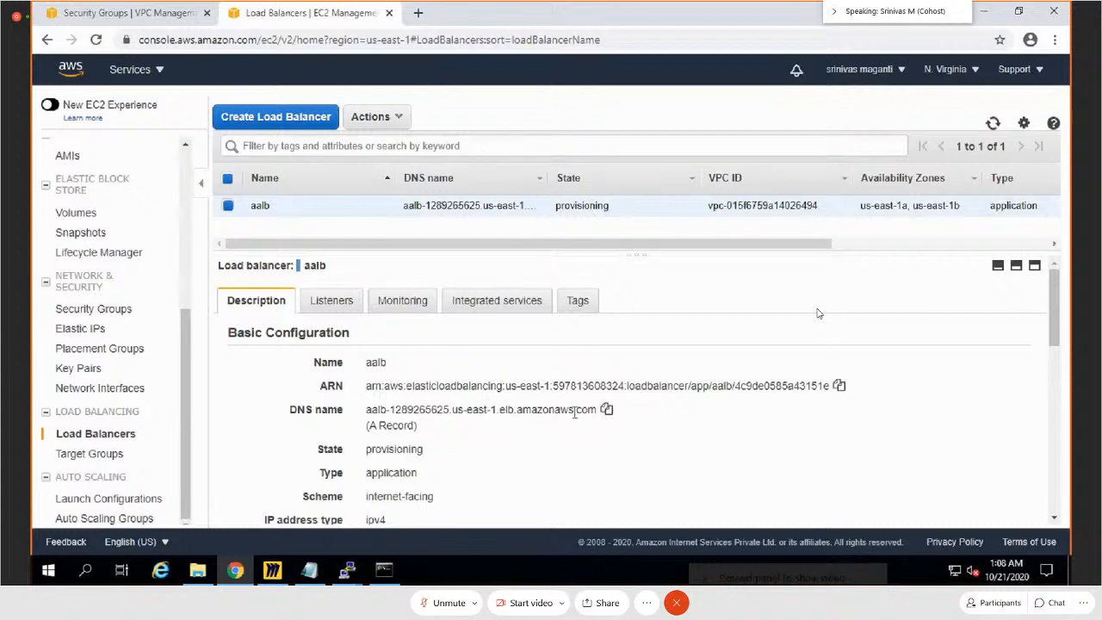
pyautogui.scroll(-3, 659, 459)
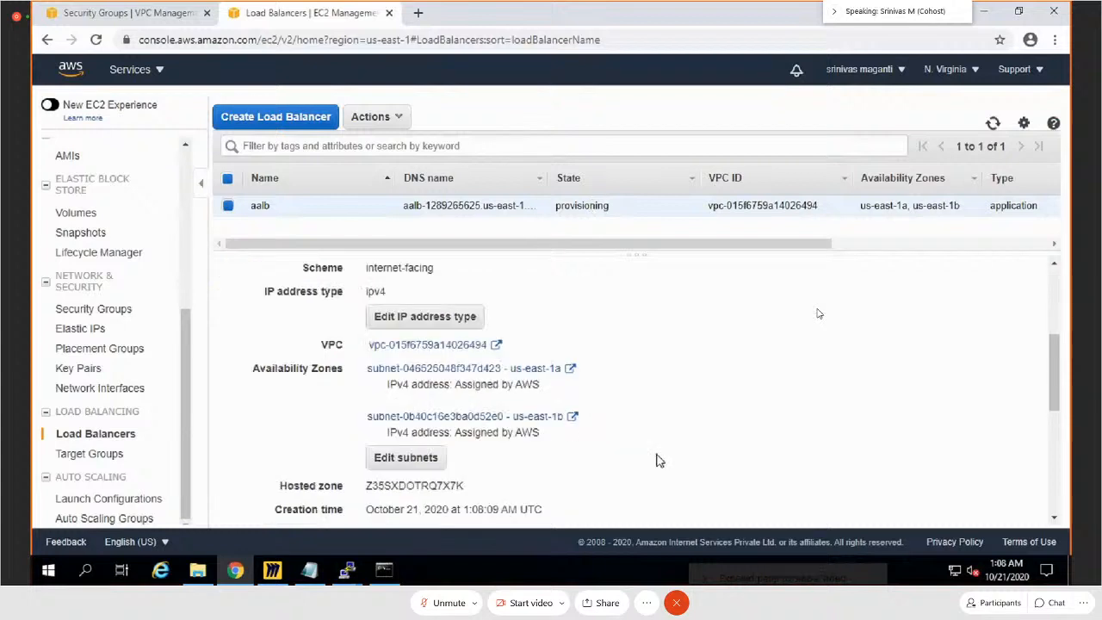
pyautogui.click(392, 461)
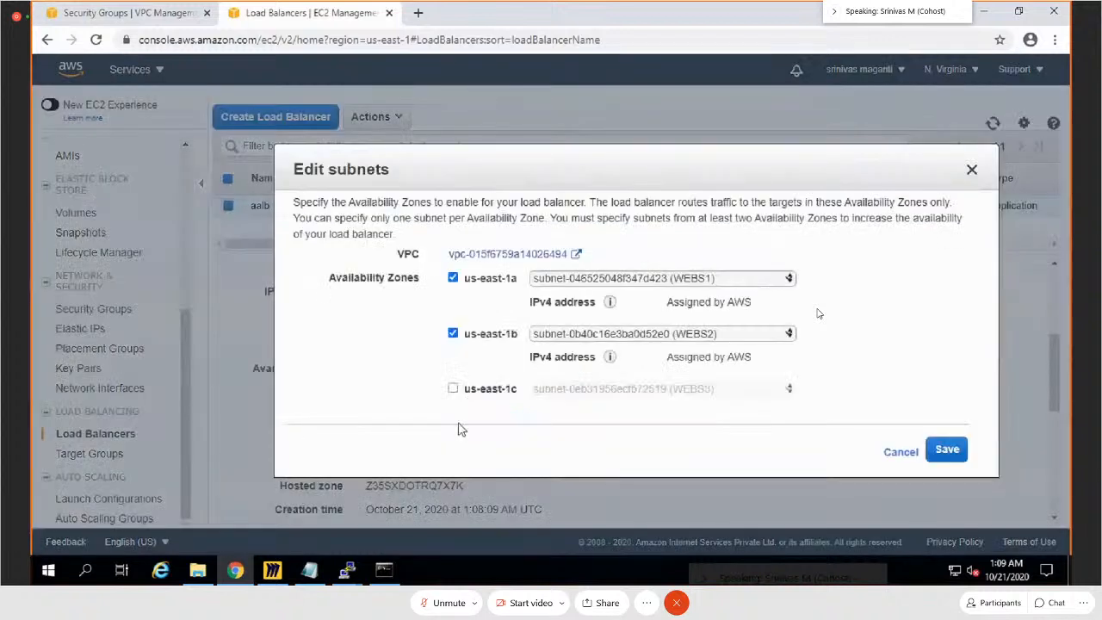
pyautogui.click(455, 389)
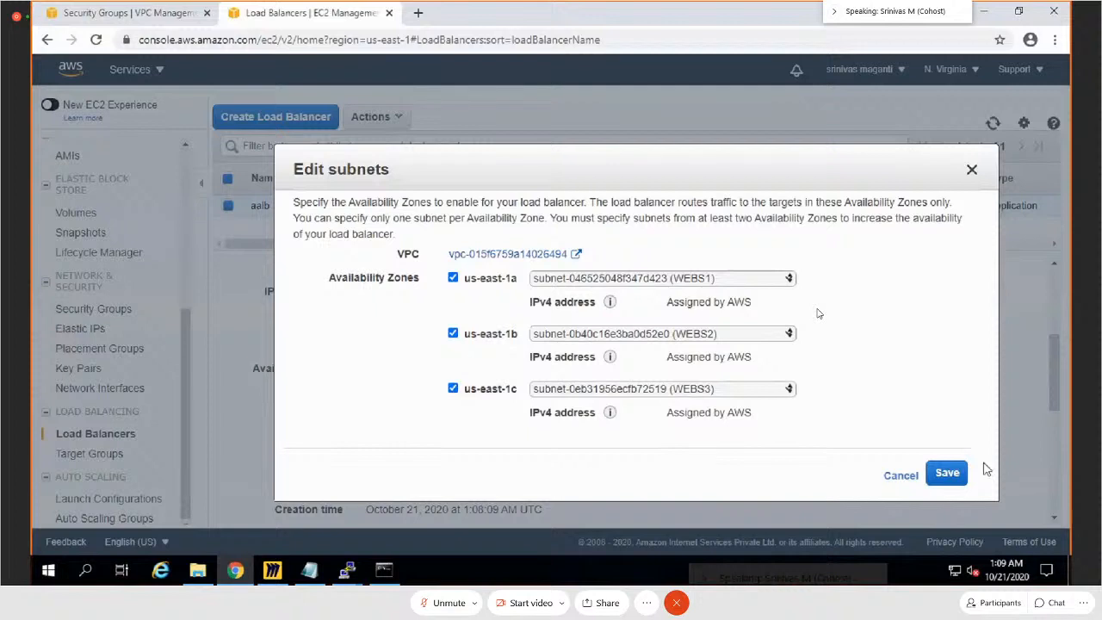
pyautogui.click(940, 479)
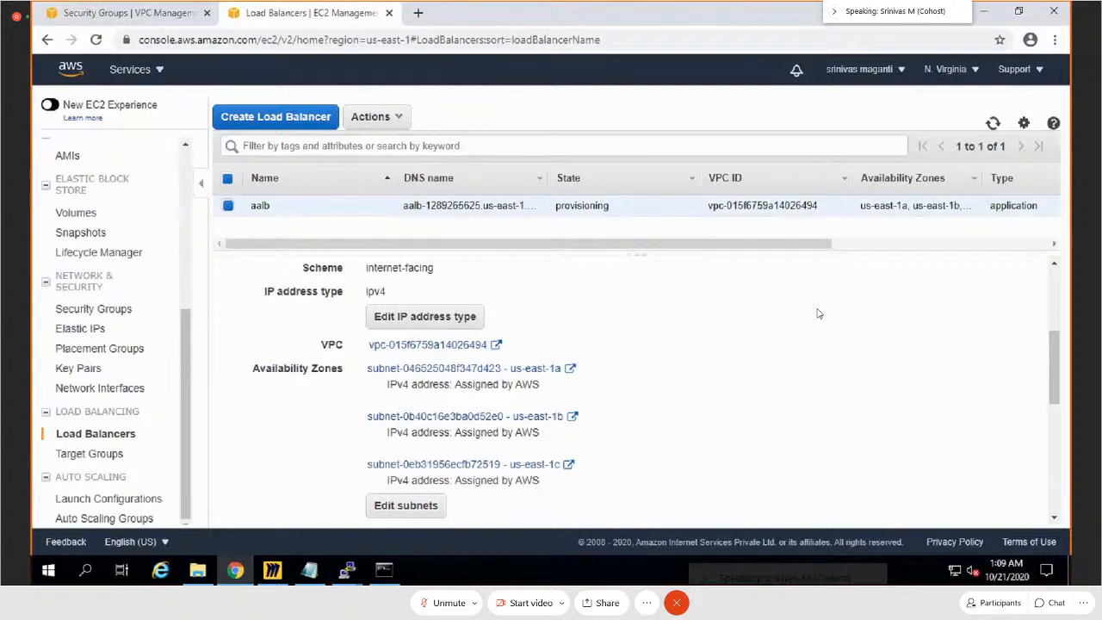
# Step: Search Google for GoDaddy in a new browser tab, open its official website, and go to the account sign-in page
pyautogui.click(417, 13)
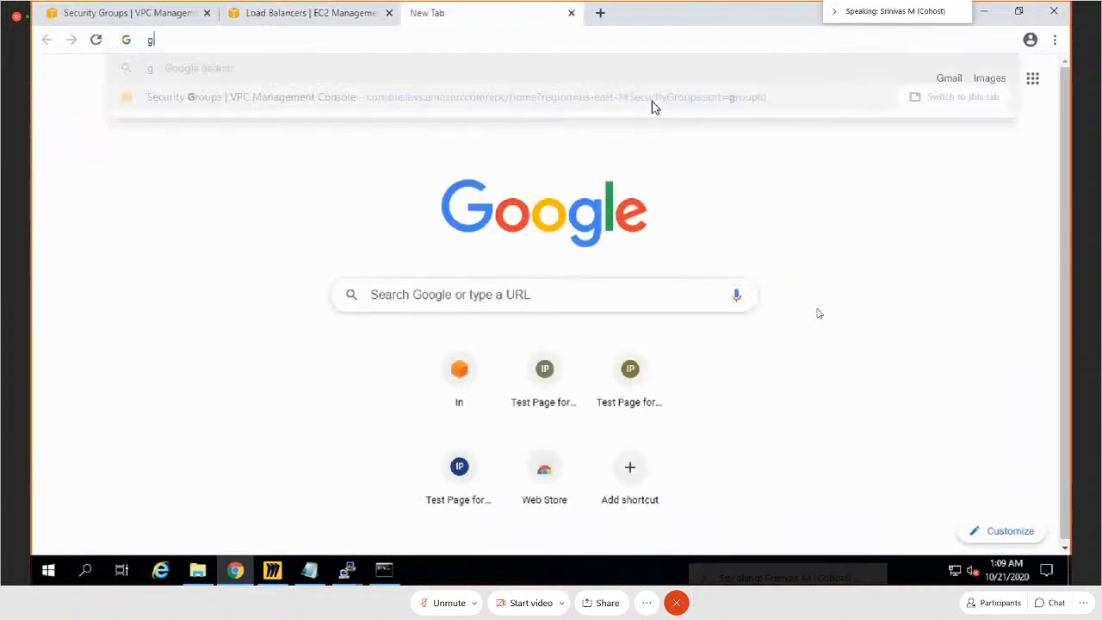
pyautogui.write('godday')
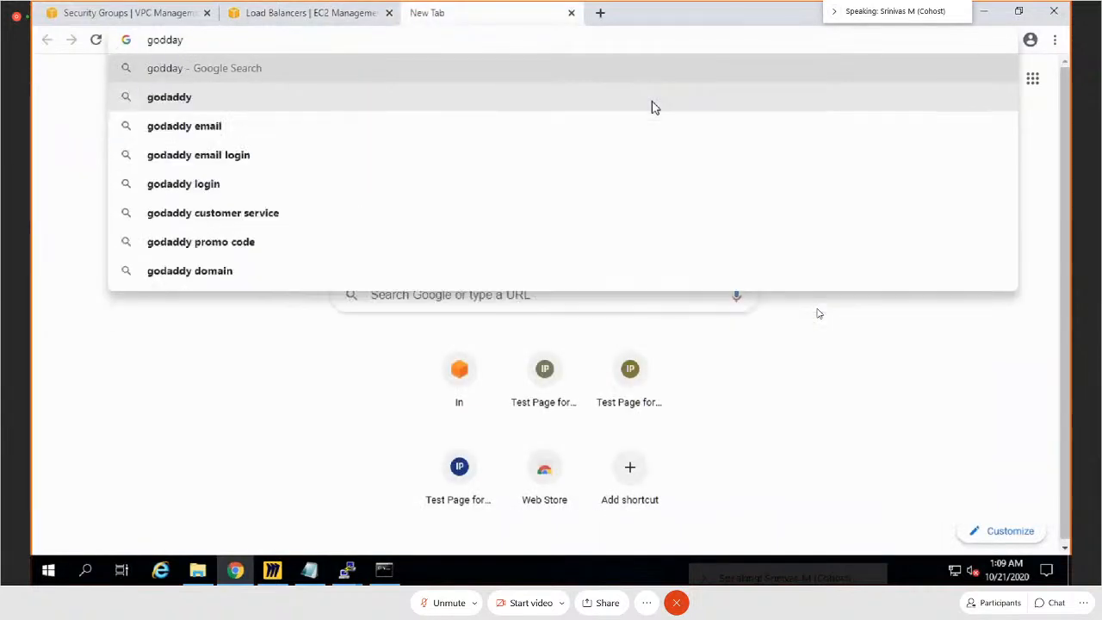
pyautogui.press('Return')
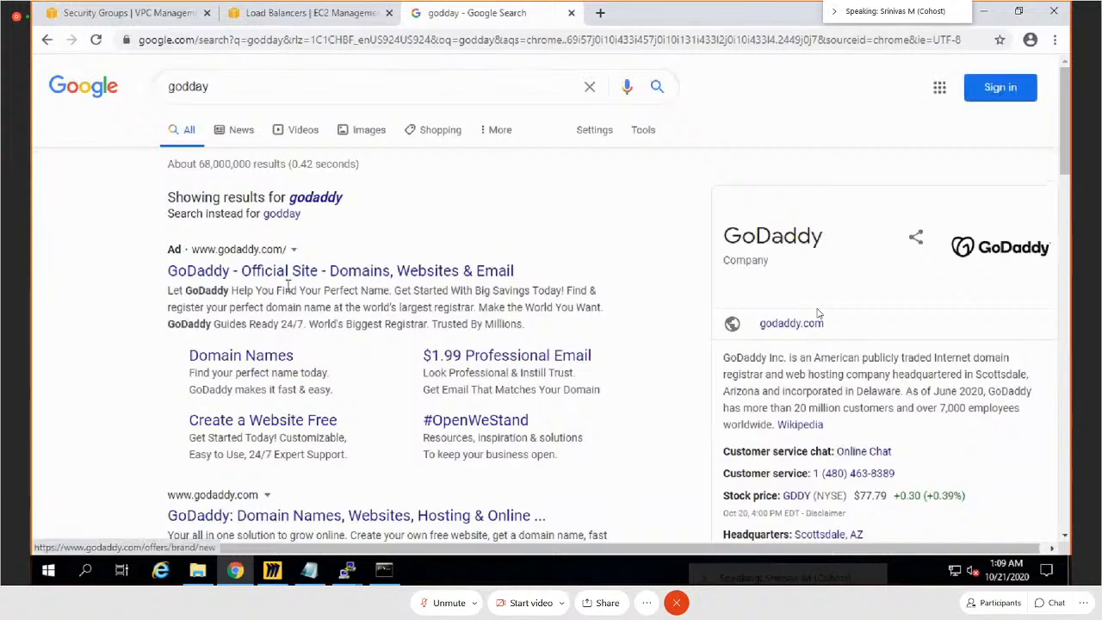
pyautogui.click(315, 197)
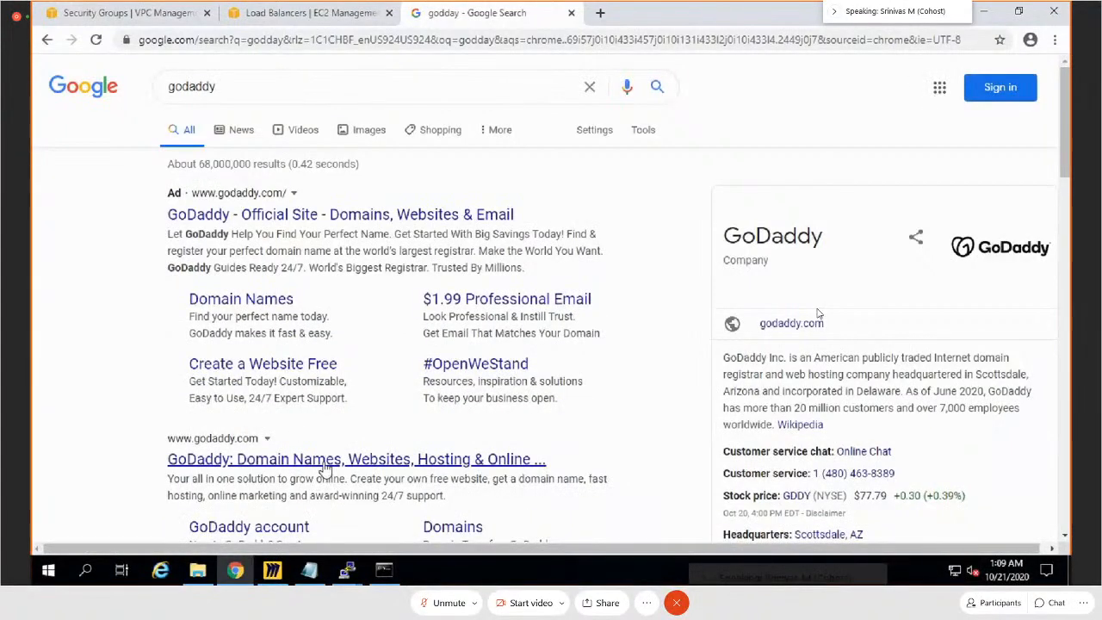
pyautogui.click(325, 463)
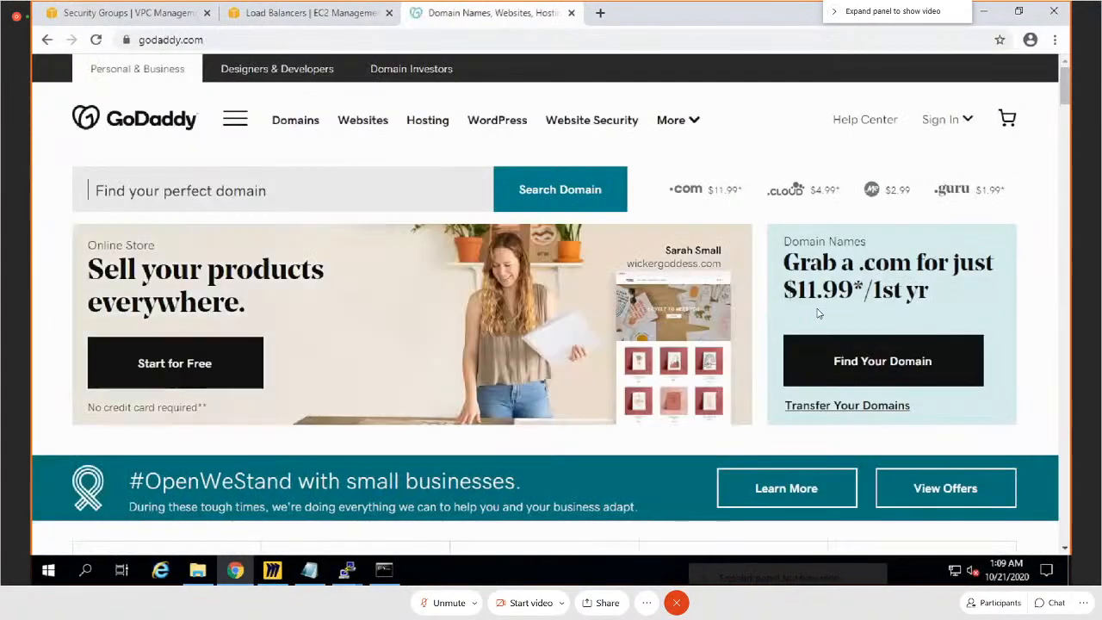
pyautogui.click(942, 125)
pyautogui.click(684, 283)
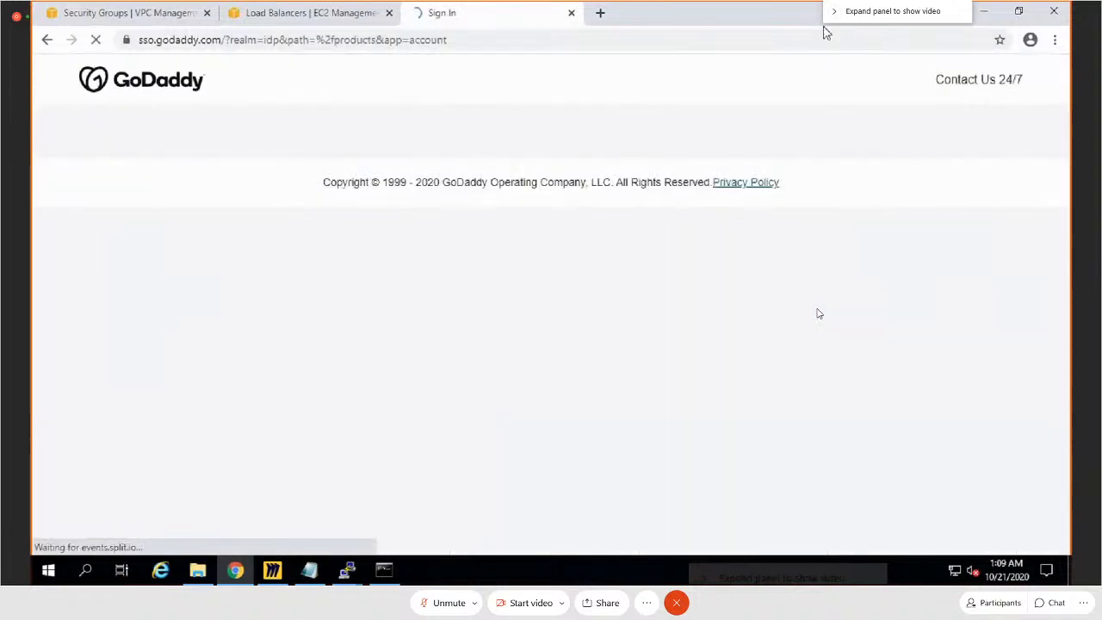
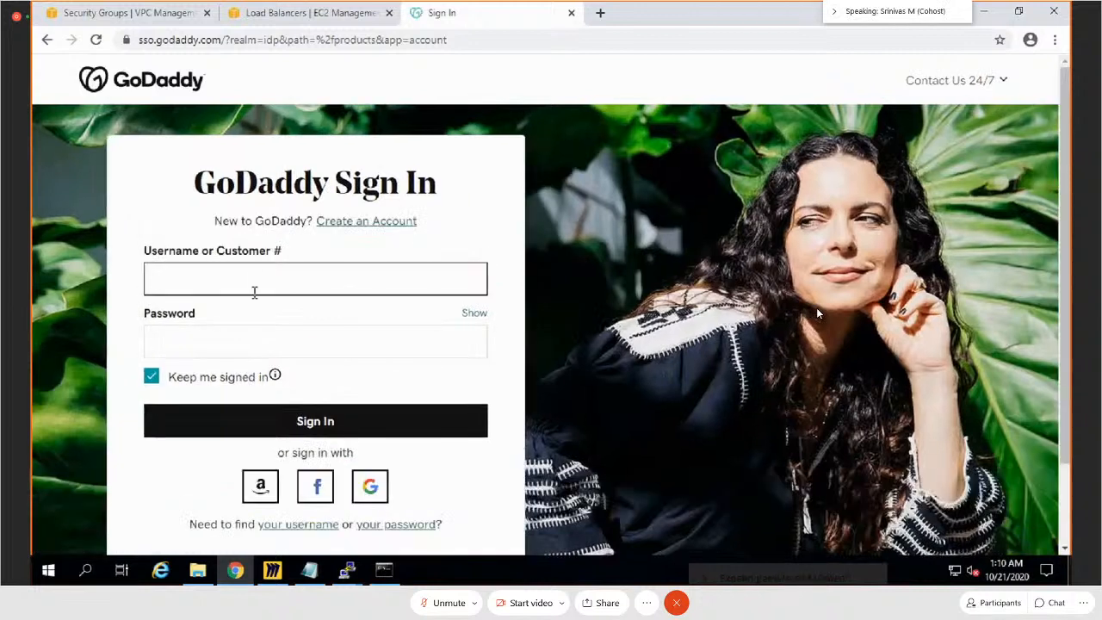
# Step: Sign in to the GoDaddy account with the customer number and account password, and decline saving the password in the browser
pyautogui.hotkey('ctrl', 'v')
pyautogui.click(227, 336)
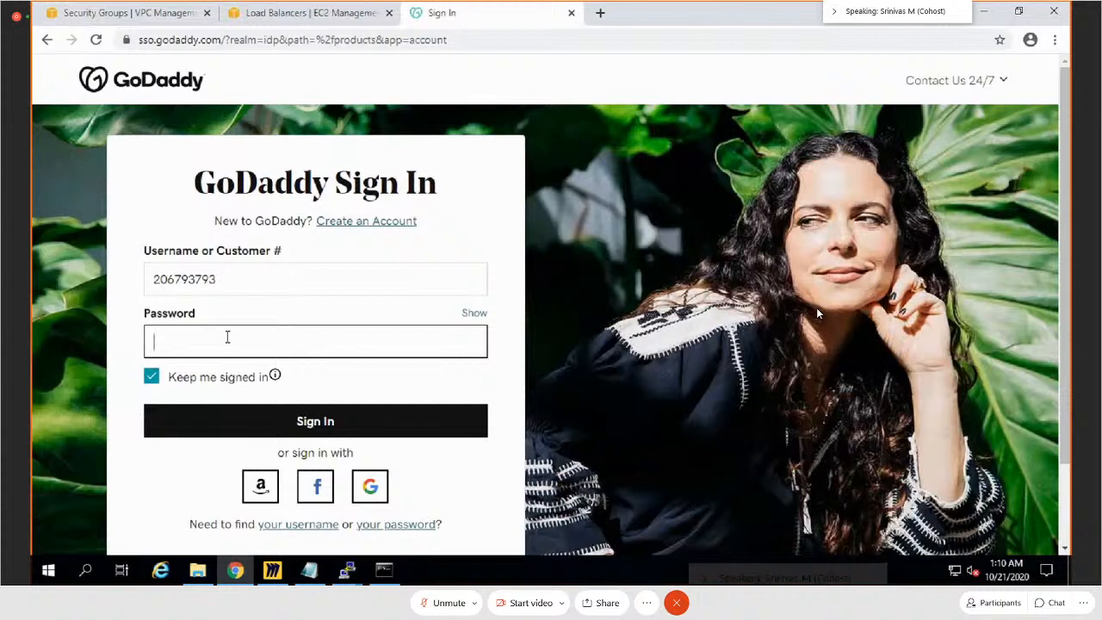
pyautogui.write('••••••••••••••')
pyautogui.press('Return')
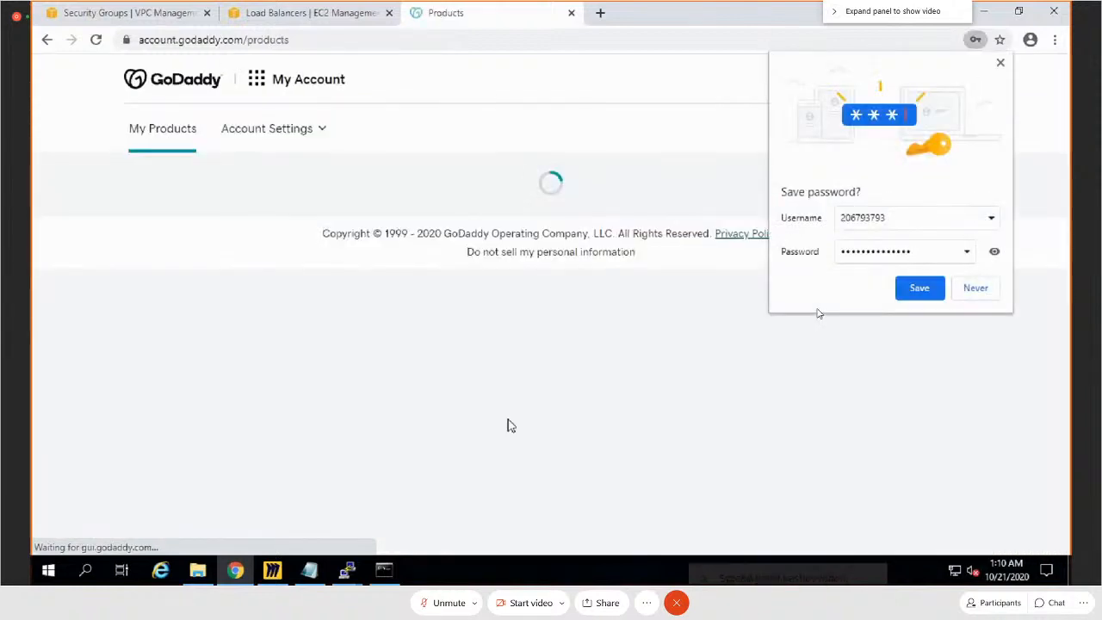
pyautogui.click(976, 290)
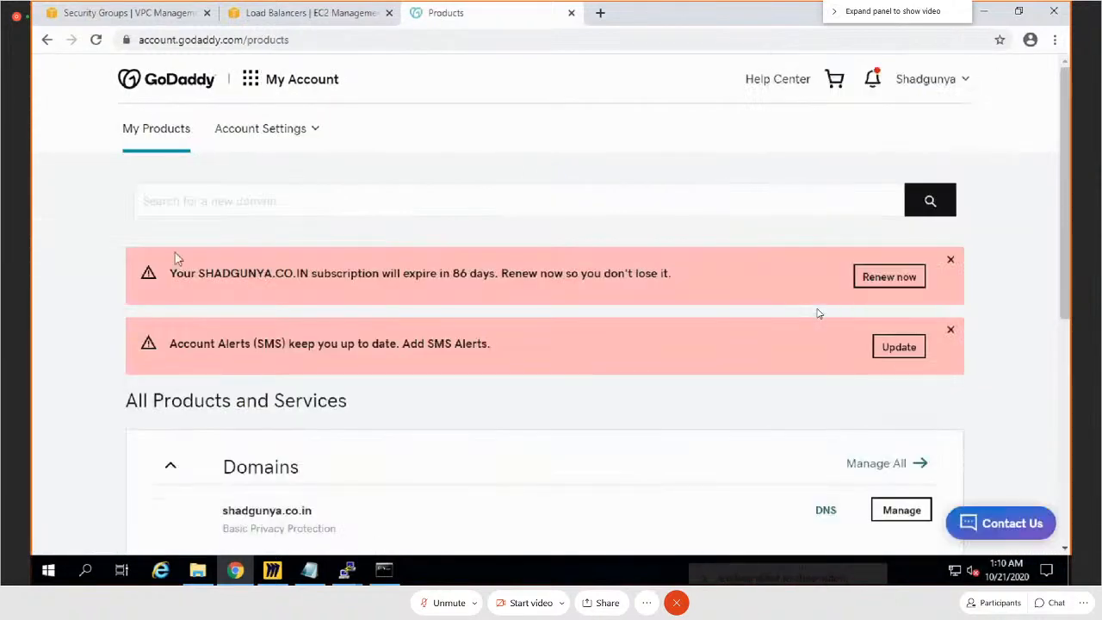
# Step: Open DNS management for the shadgunya.co.in domain and start changing its custom nameservers
pyautogui.scroll(-3, 1051, 353)
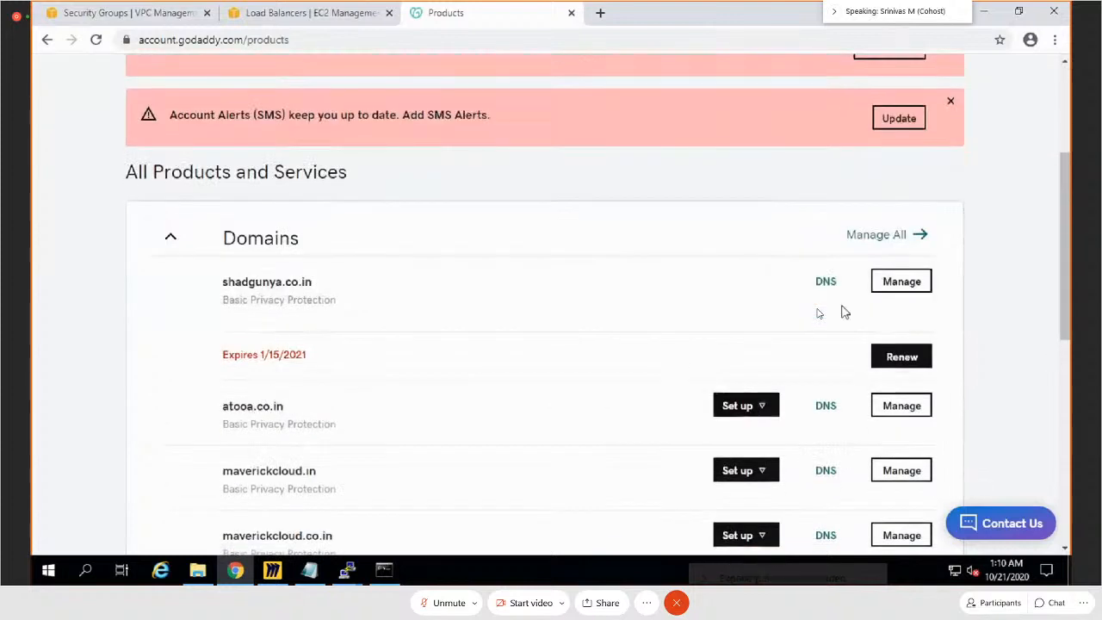
pyautogui.click(825, 292)
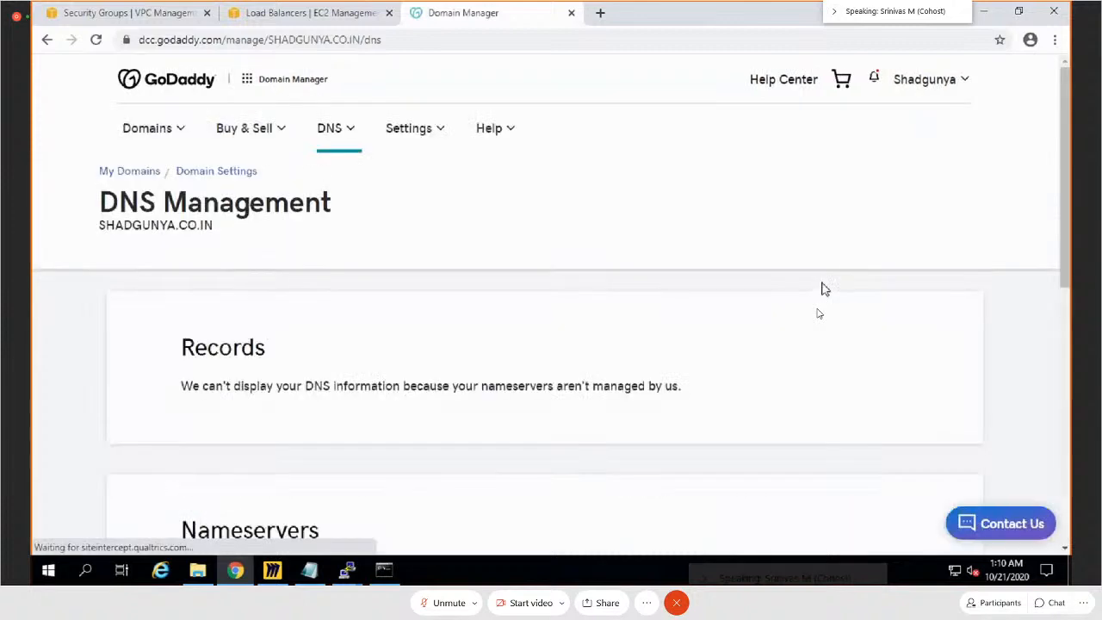
pyautogui.scroll(-3, 825, 297)
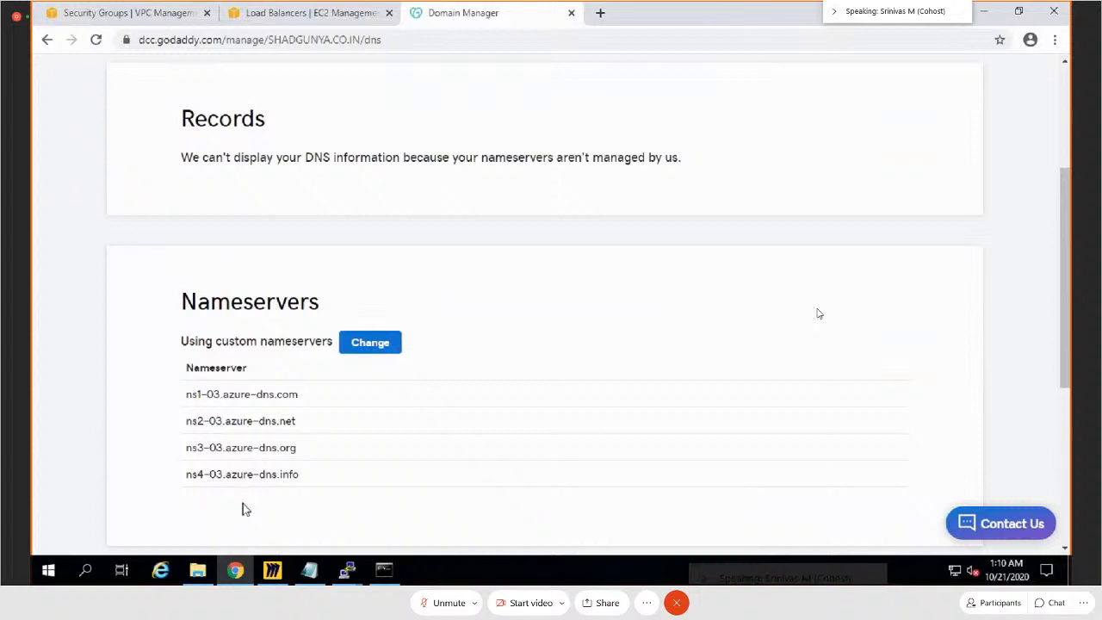
pyautogui.click(365, 353)
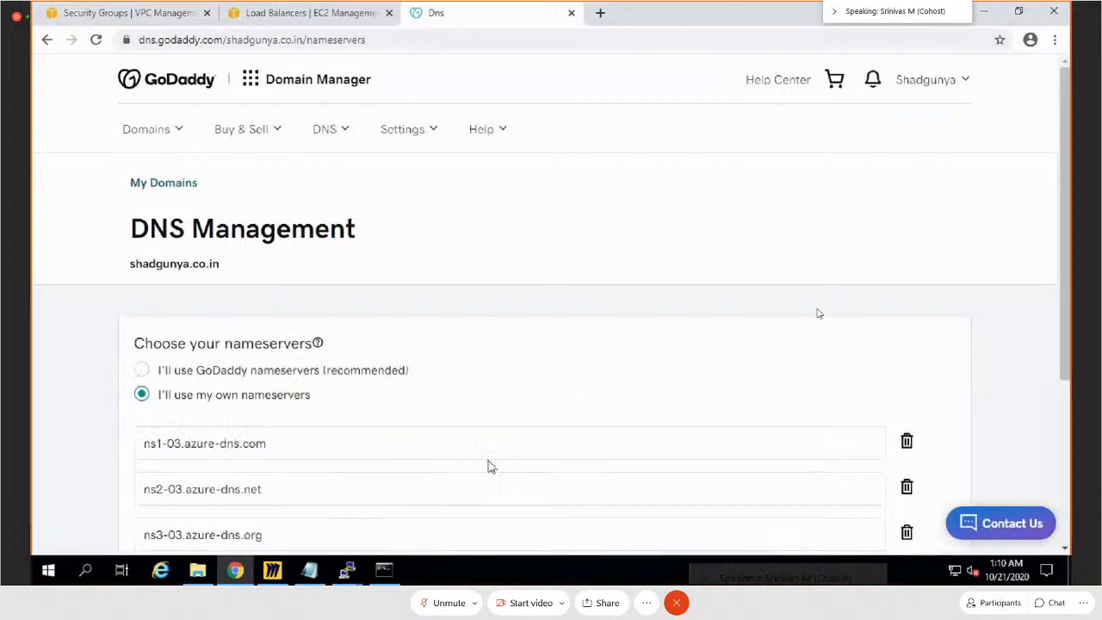
pyautogui.scroll(-2, 435, 401)
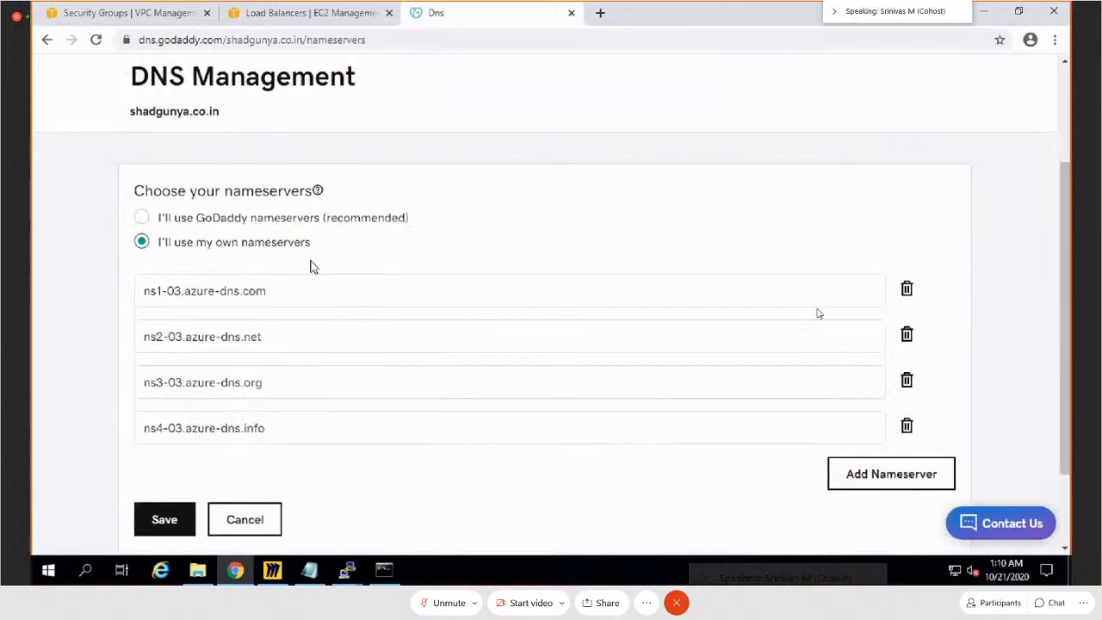
# Step: Return to AWS, refresh the load balancer list, and open the hosted zones page of the Route 53 service
pyautogui.click(313, 13)
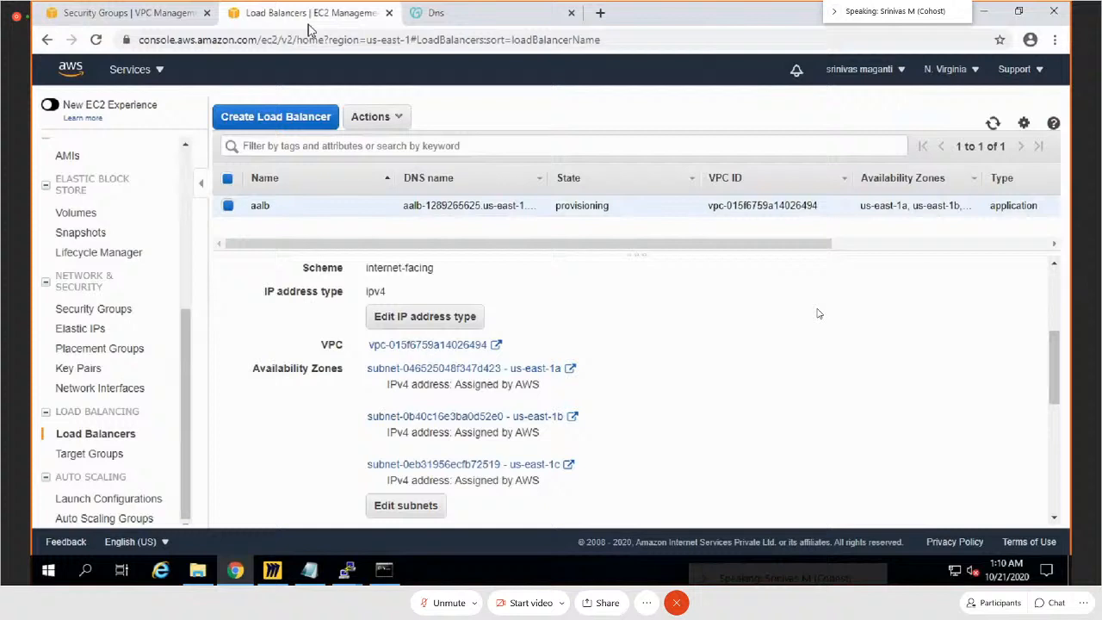
pyautogui.click(994, 125)
pyautogui.click(116, 21)
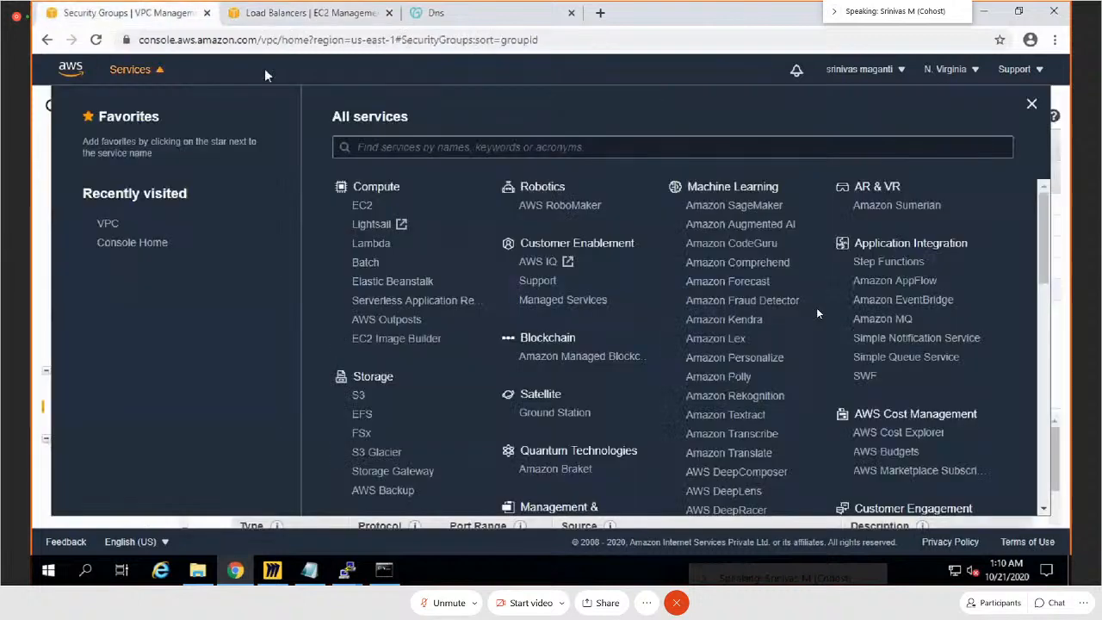
pyautogui.click(406, 148)
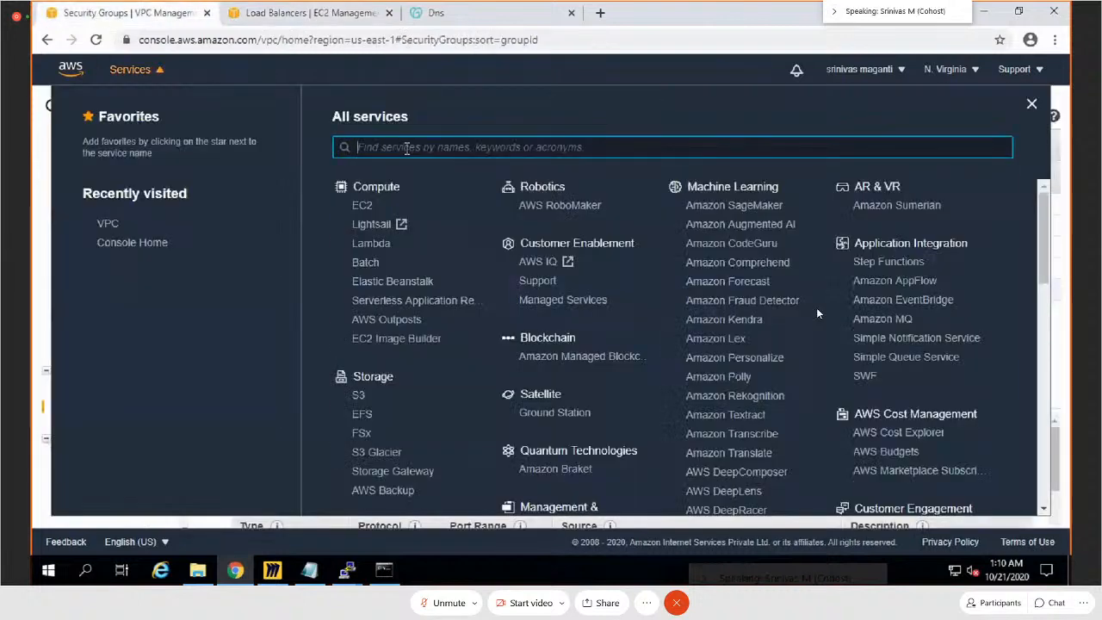
pyautogui.write('route')
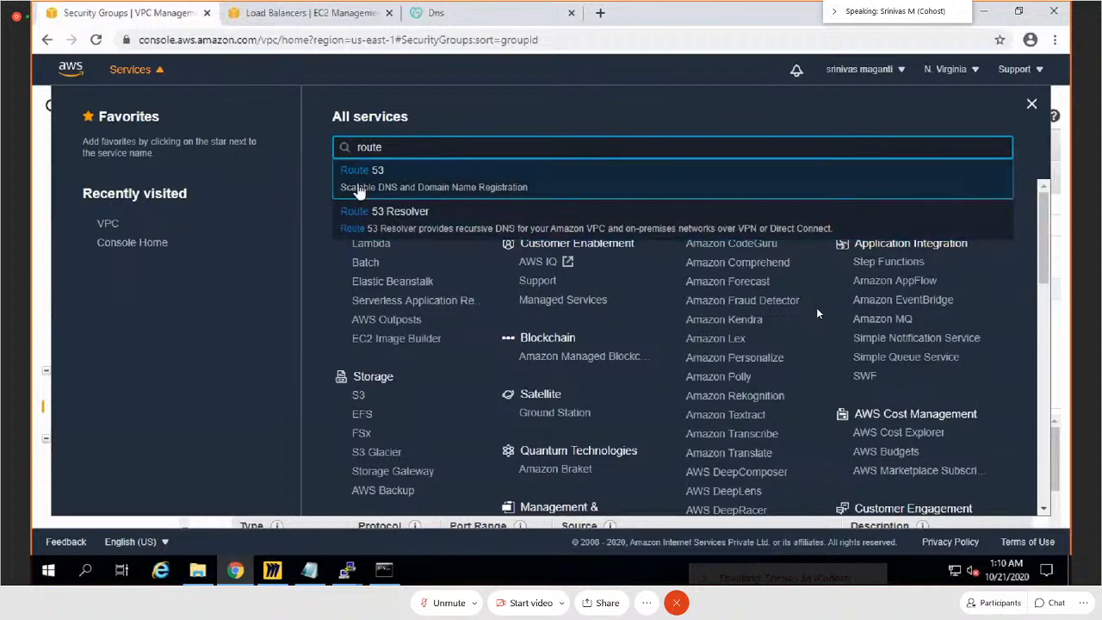
pyautogui.click(488, 193)
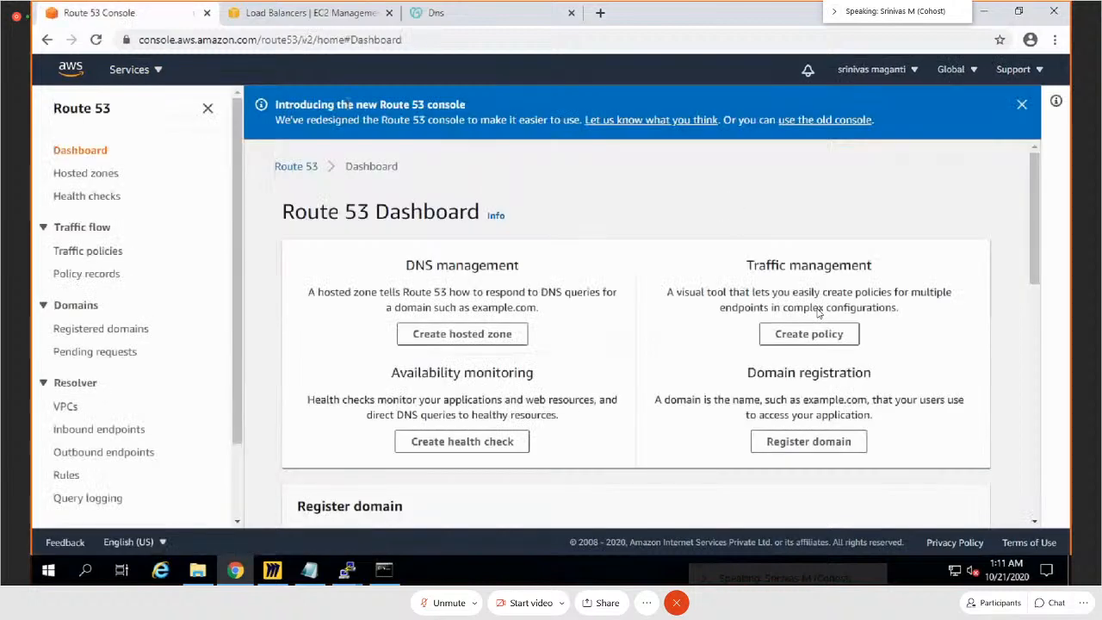
pyautogui.click(1021, 105)
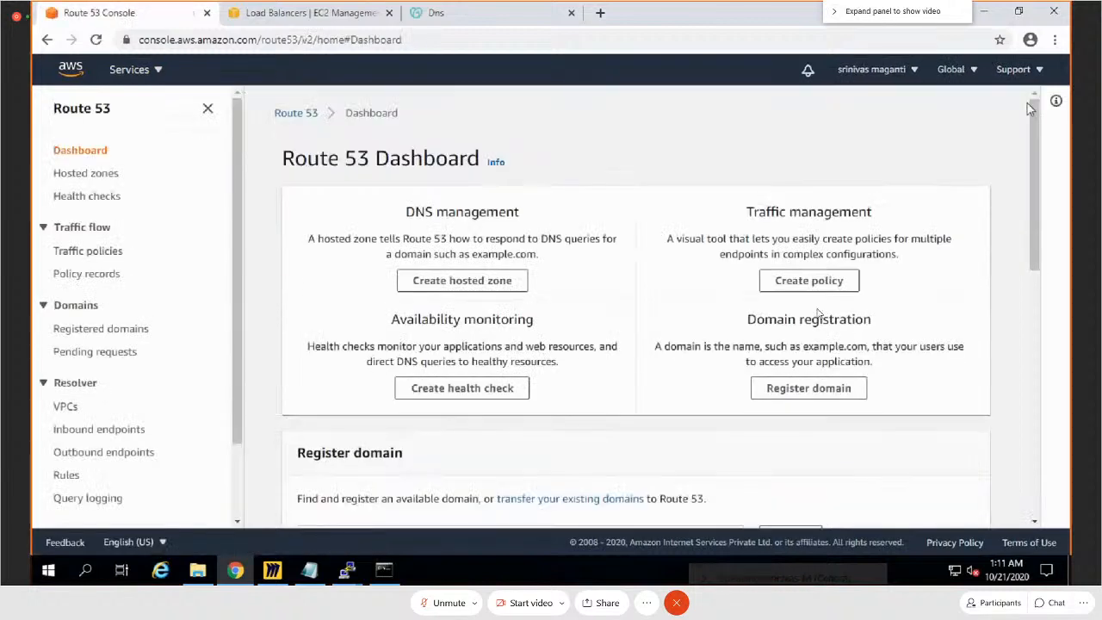
pyautogui.click(86, 176)
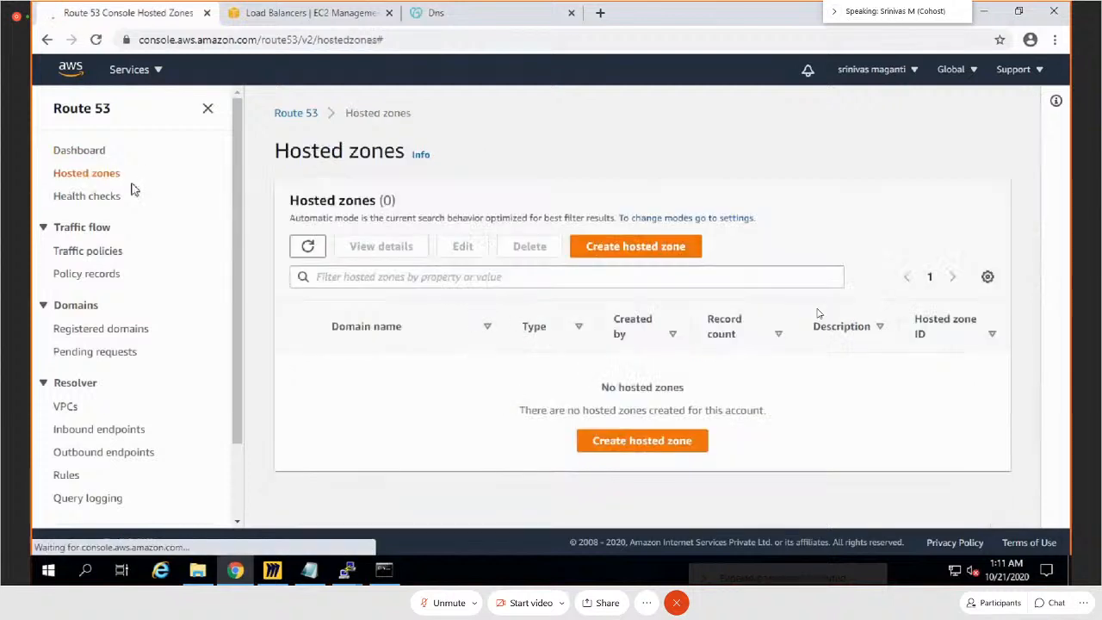
# Step: Create a public hosted zone for the domain shadgunya.co.in
pyautogui.click(664, 251)
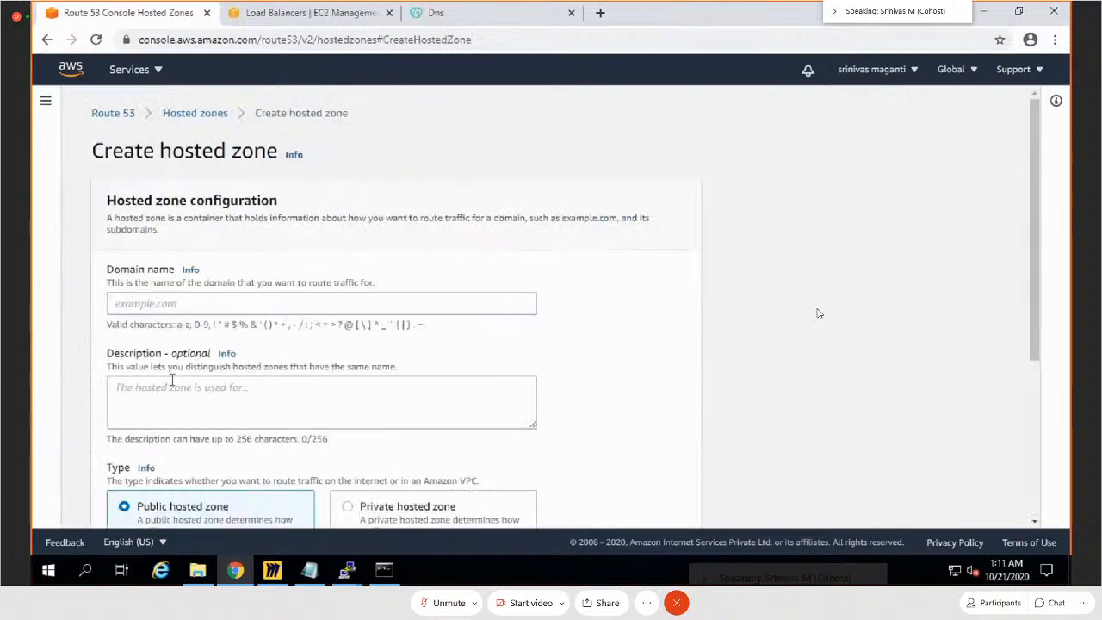
pyautogui.click(182, 309)
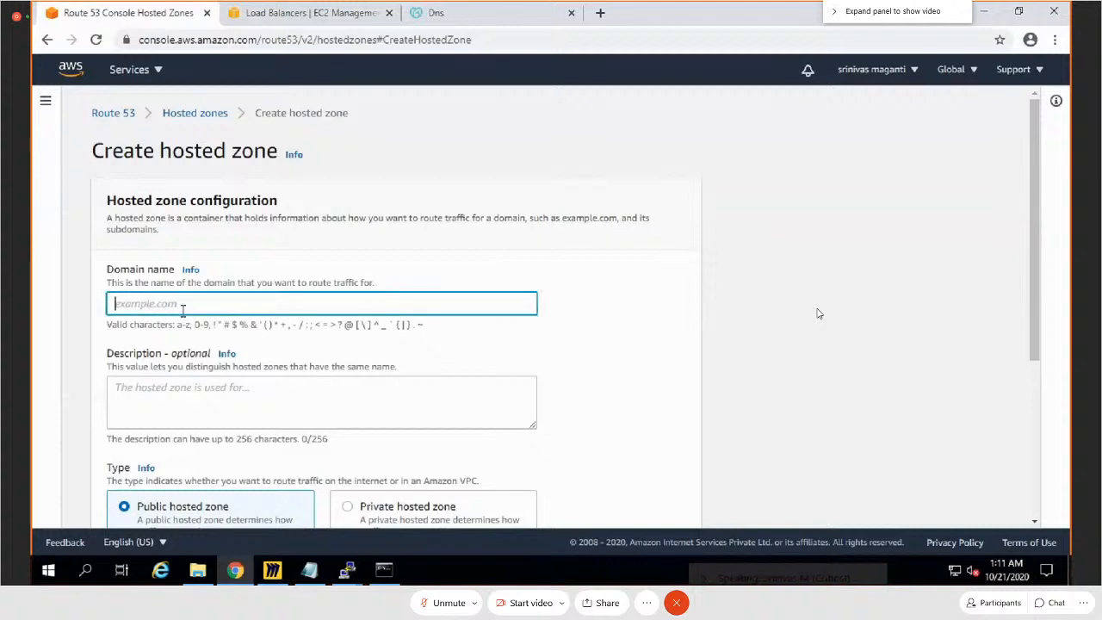
pyautogui.write('shadgi')
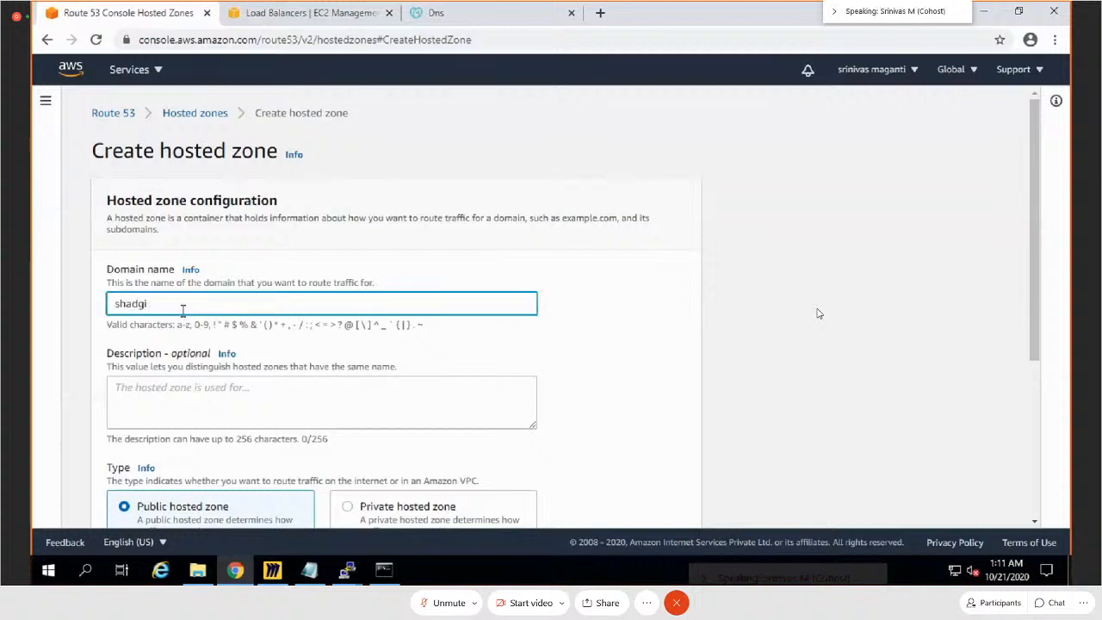
pyautogui.press('BackSpace')
pyautogui.write('un')
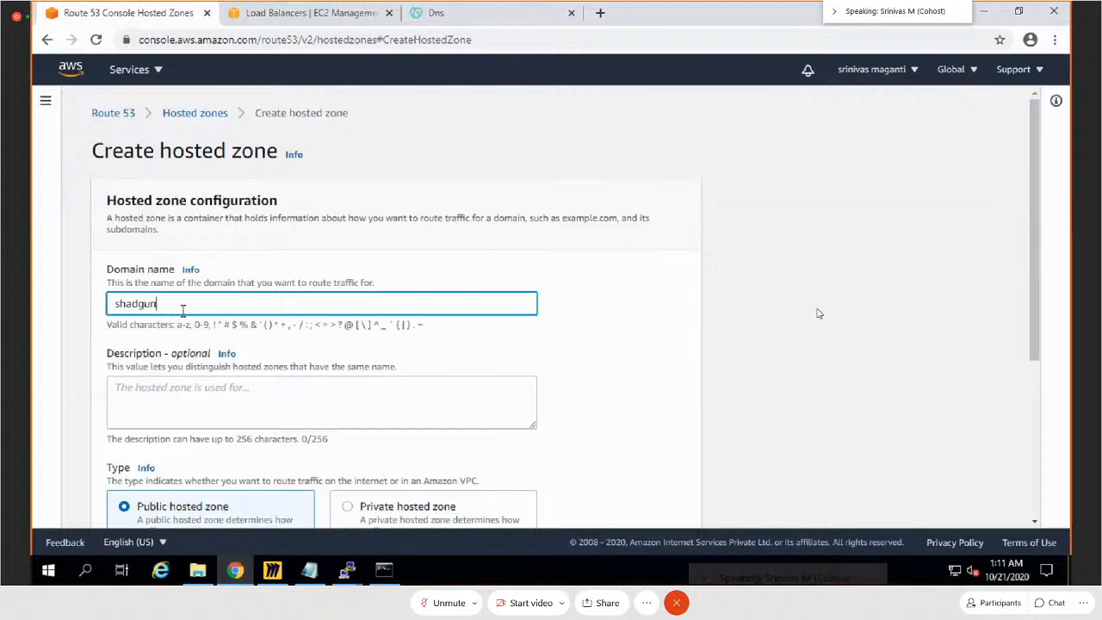
pyautogui.write('ya.co.in')
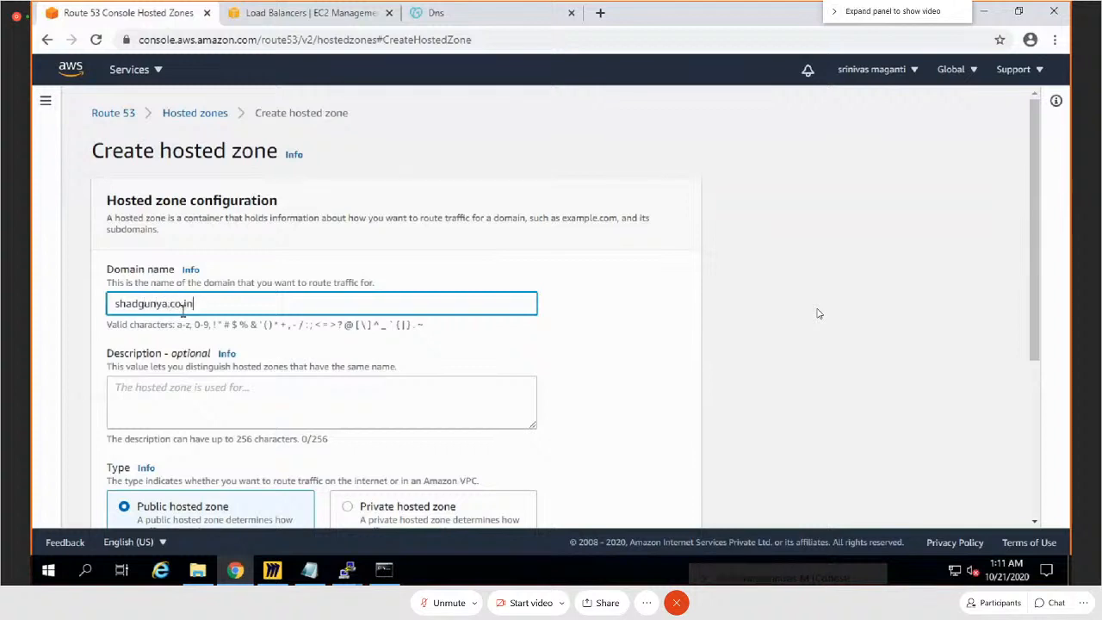
pyautogui.scroll(-1, 301, 370)
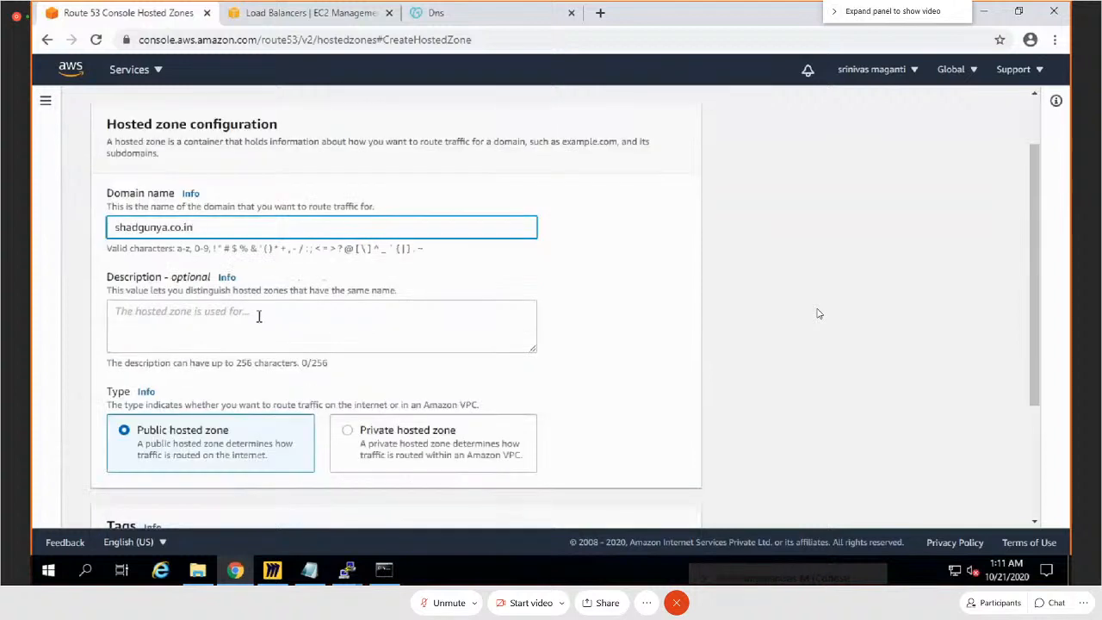
pyautogui.scroll(-2, 475, 344)
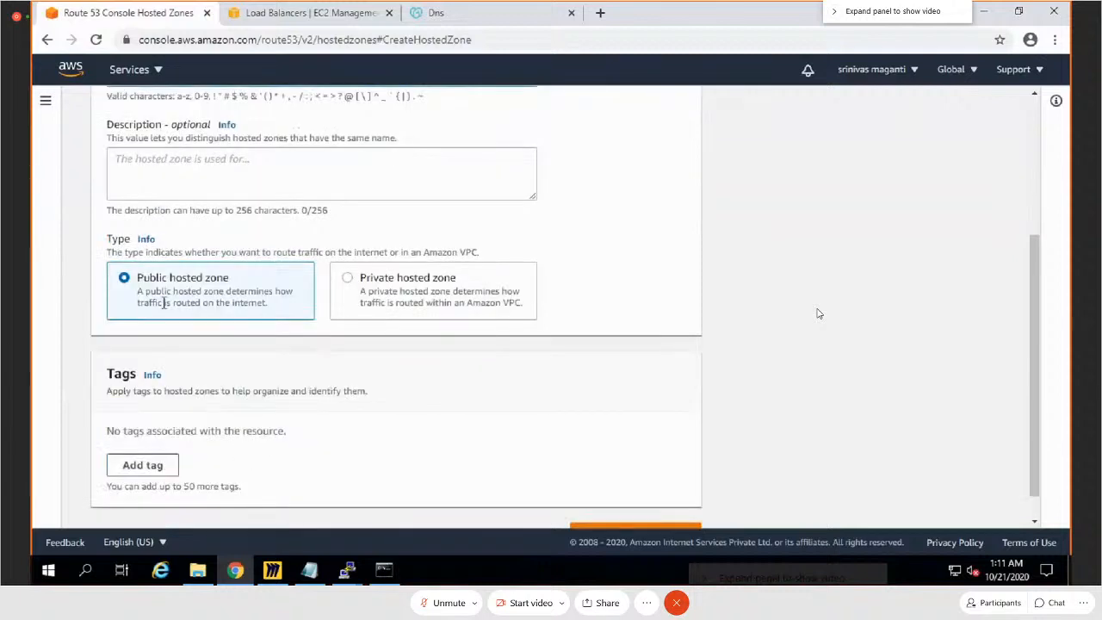
pyautogui.scroll(-1, 624, 482)
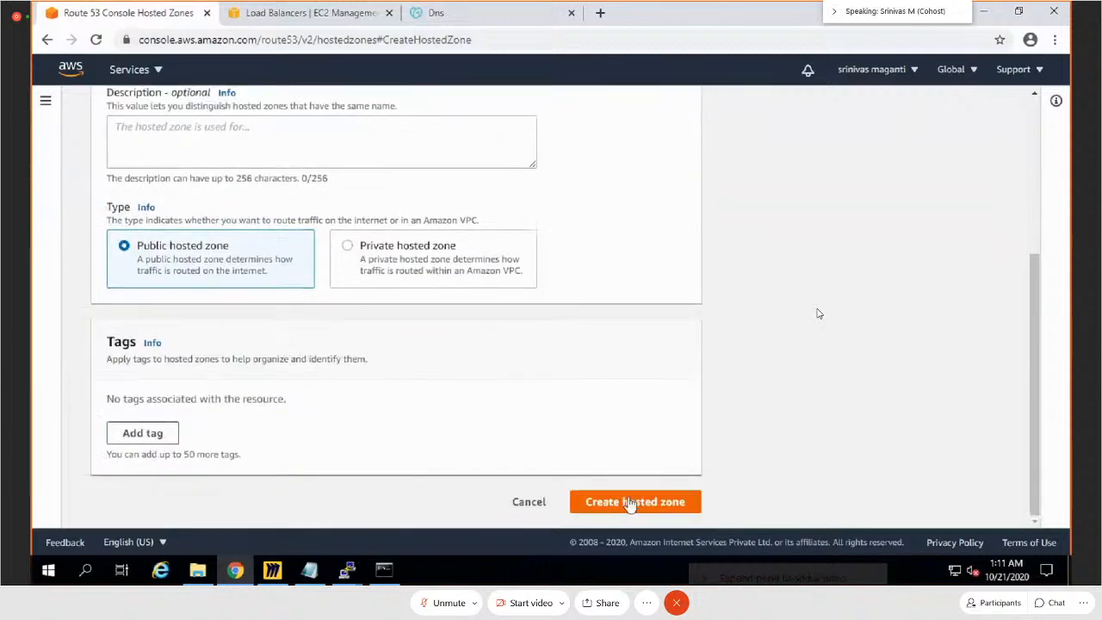
pyautogui.click(629, 505)
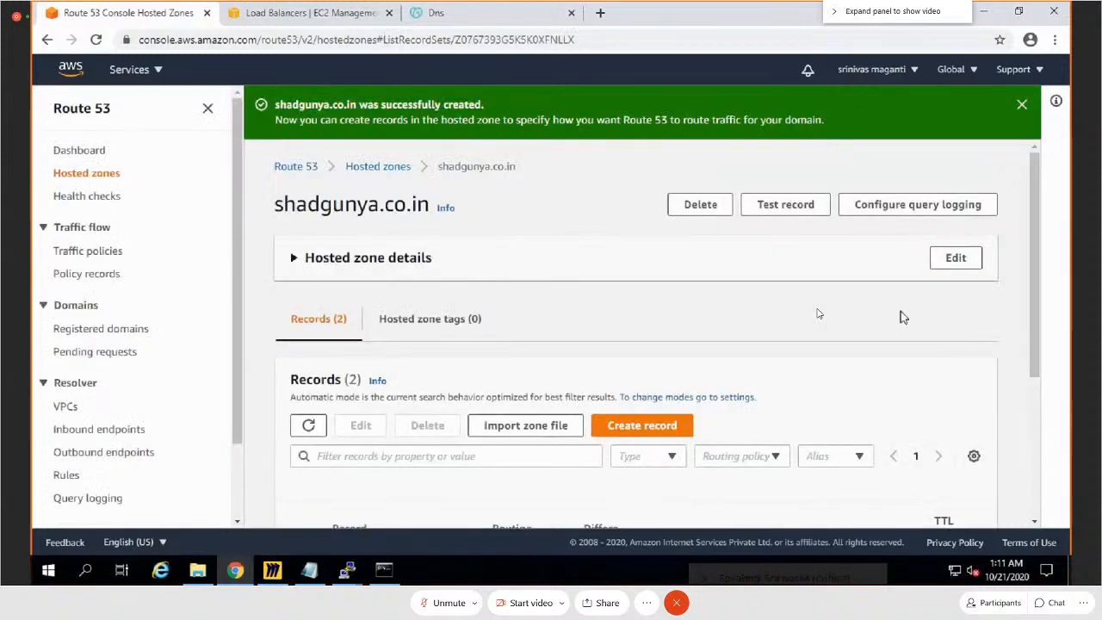
# Step: Expand the shadgunya.co.in hosted zone details and replace the domain's first GoDaddy nameserver entry with ns-1035.awsdns-01.org
pyautogui.click(291, 258)
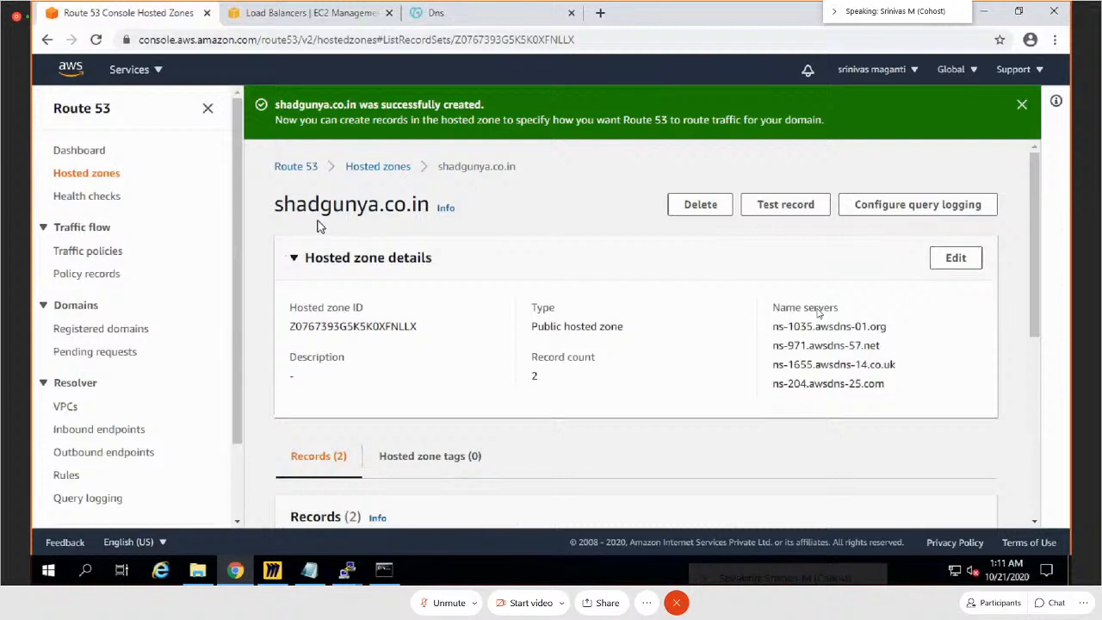
pyautogui.click(472, 17)
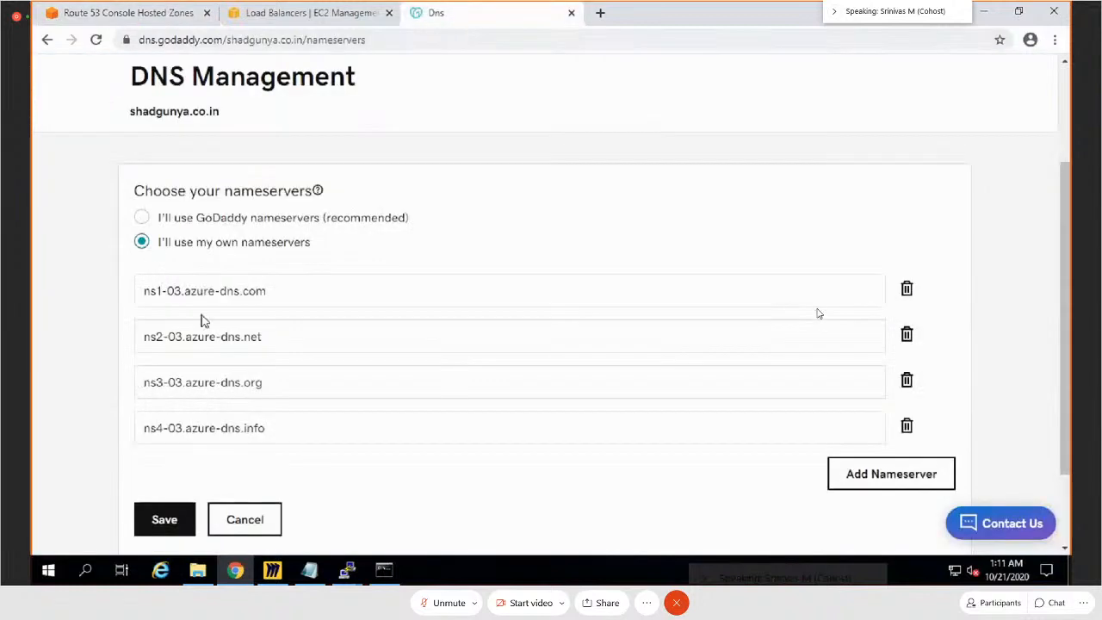
pyautogui.click(269, 15)
pyautogui.click(130, 13)
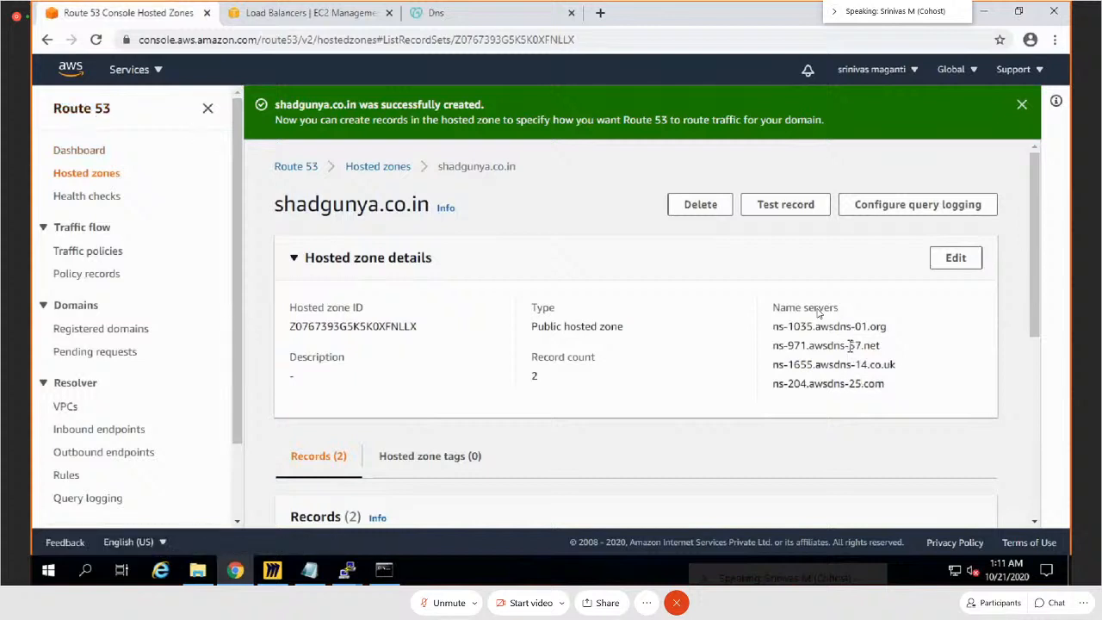
pyautogui.moveTo(887, 328)
pyautogui.mouseDown()
pyautogui.moveTo(771, 328)
pyautogui.moveTo(888, 328)
pyautogui.mouseUp()
pyautogui.hotkey('ctrl', 'c')
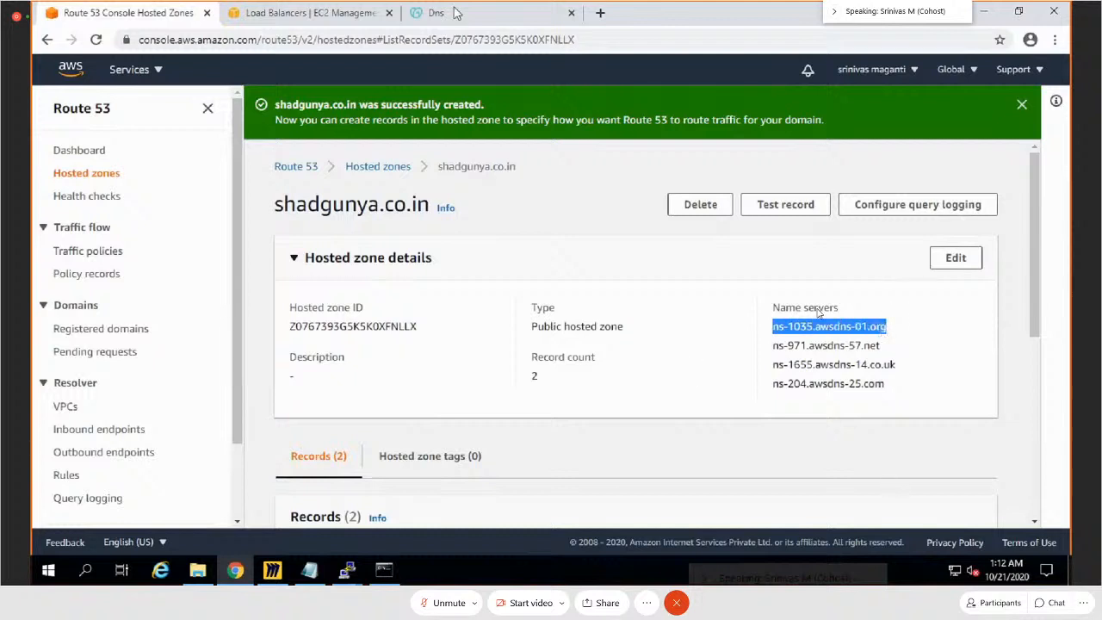
pyautogui.click(456, 13)
pyautogui.click(534, 285)
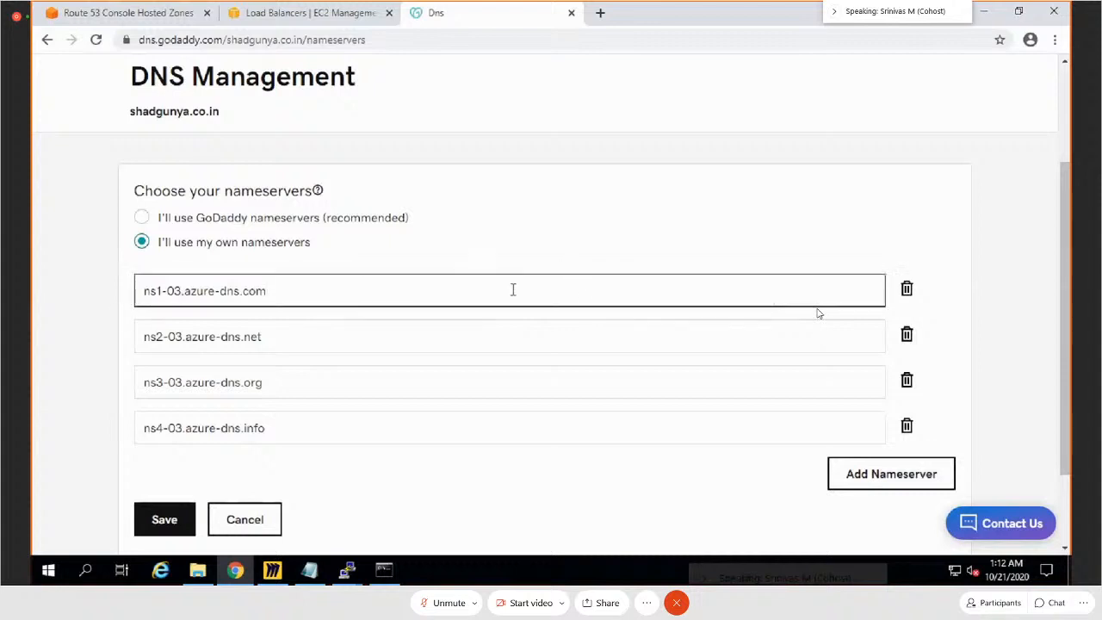
pyautogui.moveTo(250, 291); pyautogui.dragTo(128, 285)
pyautogui.hotkey('ctrl', 'v')
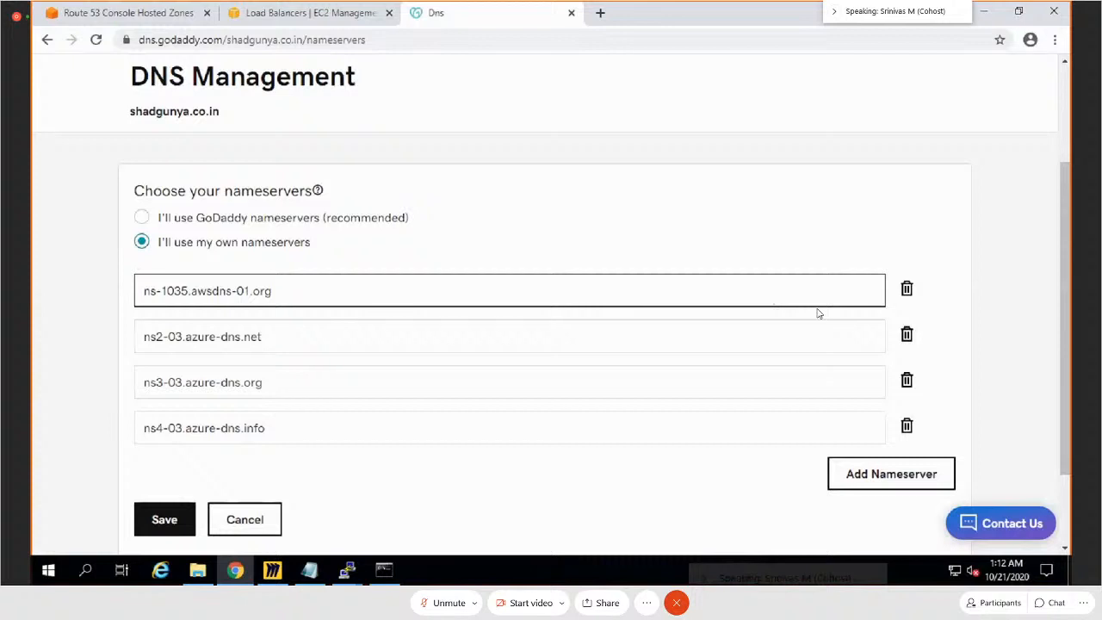
# Step: Copy ns-971.awsdns-57.net from the hosted zone details and replace the second GoDaddy nameserver entry with it
pyautogui.hotkey('ctrl', '1')
pyautogui.moveTo(881, 345); pyautogui.dragTo(771, 353)
pyautogui.hotkey('ctrl', 'c')
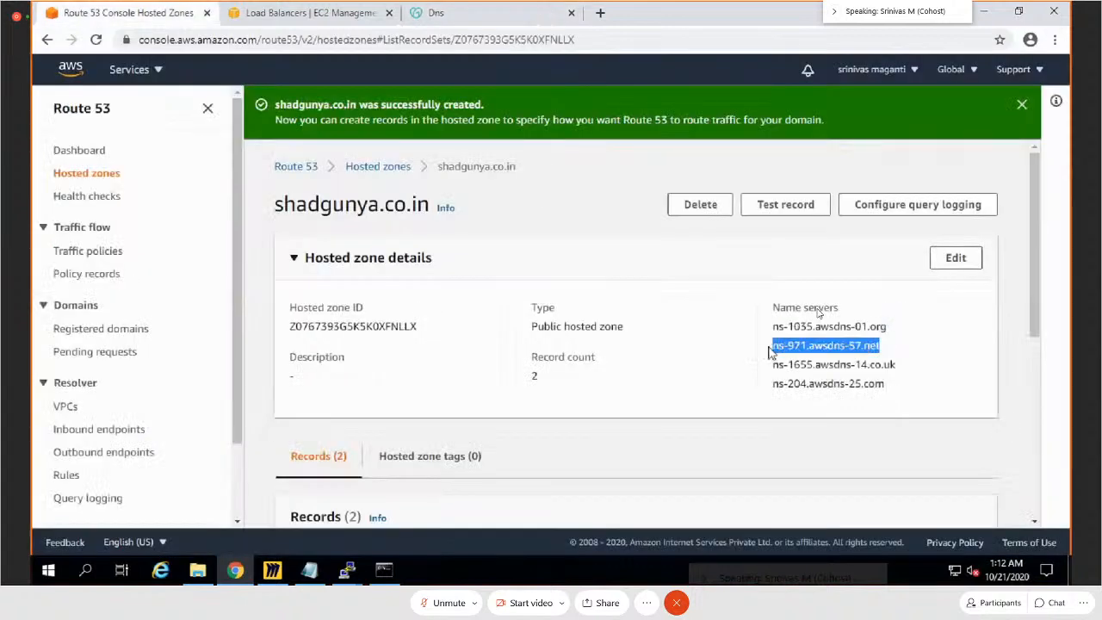
pyautogui.hotkey('ctrl', '3')
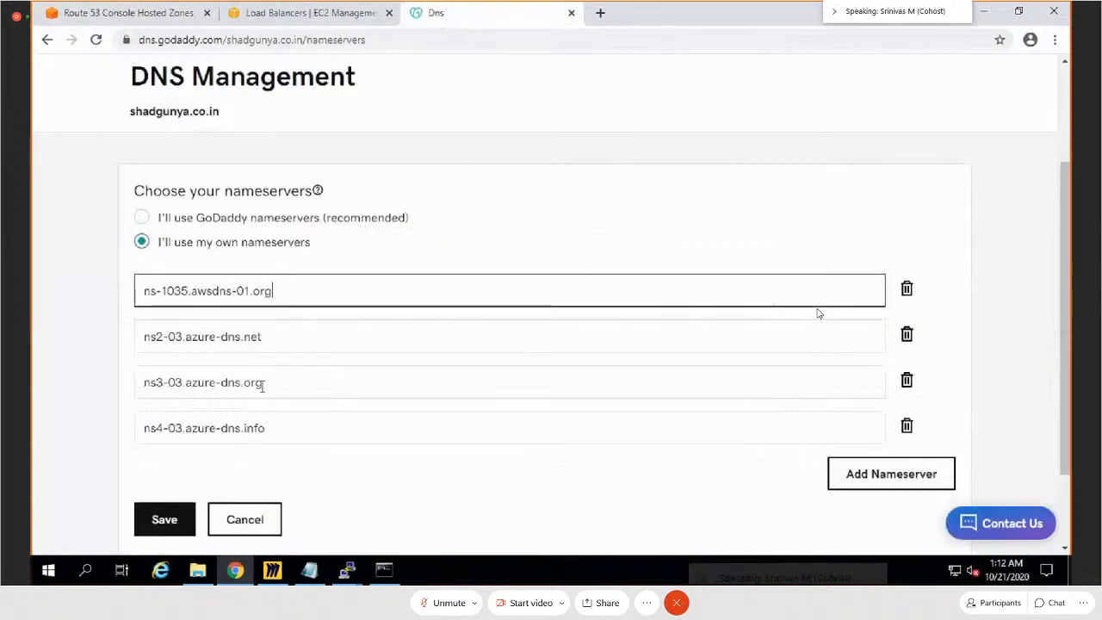
pyautogui.moveTo(263, 339); pyautogui.dragTo(143, 338)
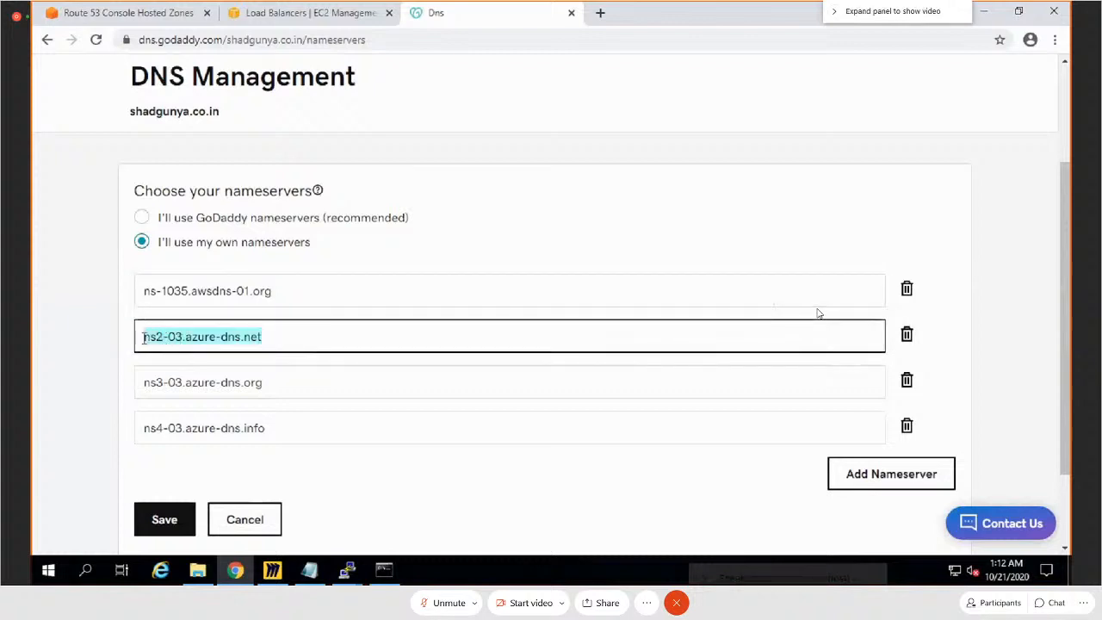
pyautogui.hotkey('ctrl', 'v')
# Step: Copy ns-1655.awsdns-14.co.uk from the hosted zone details and replace the third GoDaddy nameserver entry with it
pyautogui.click(129, 13)
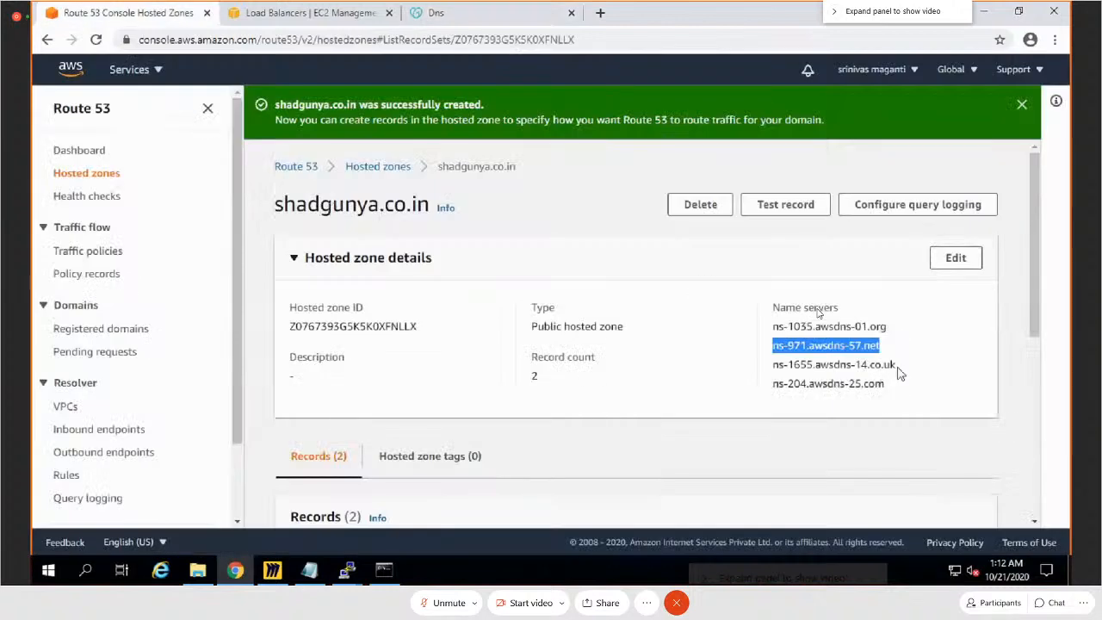
pyautogui.moveTo(897, 365); pyautogui.dragTo(772, 364)
pyautogui.hotkey('ctrl', 'c')
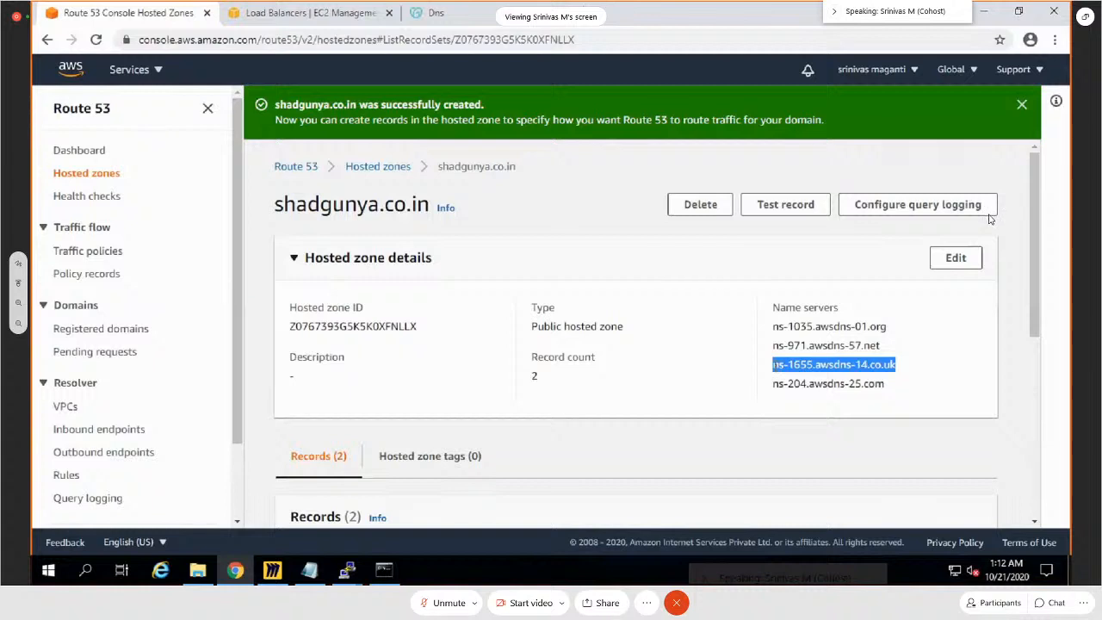
pyautogui.click(430, 14)
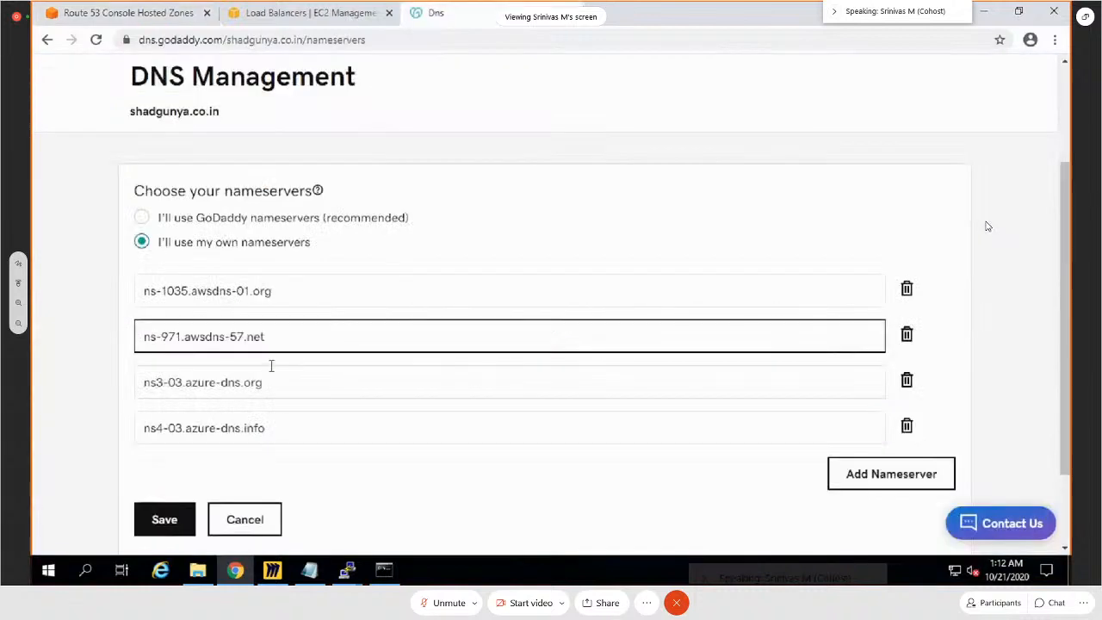
pyautogui.moveTo(276, 381); pyautogui.dragTo(141, 384)
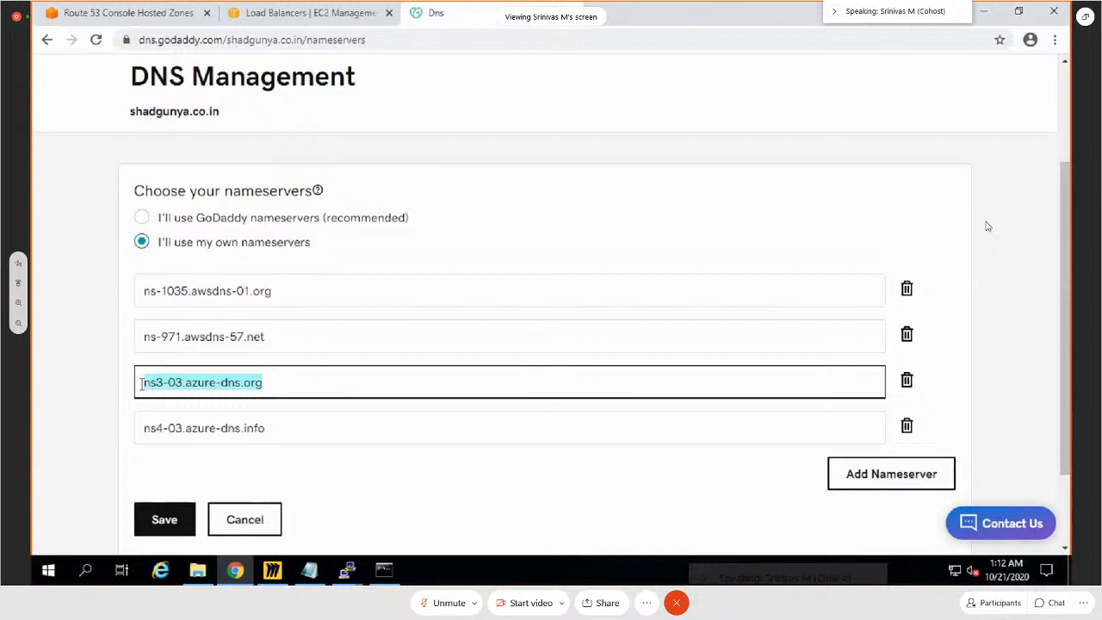
pyautogui.hotkey('ctrl', 'v')
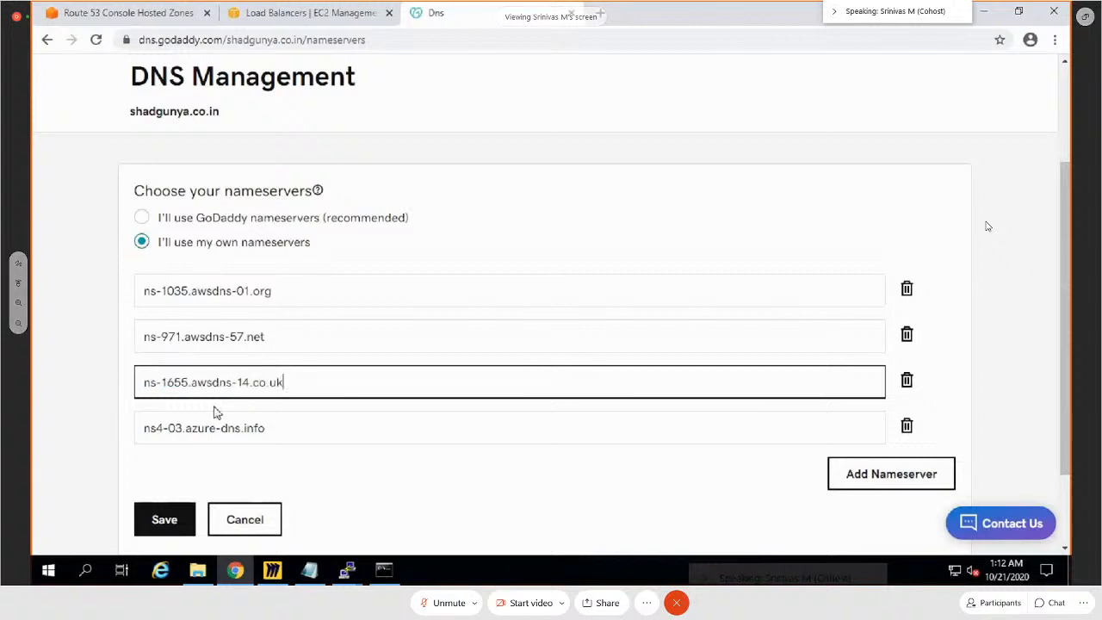
# Step: Copy ns-204.awsdns-25.com from the hosted zone details and replace the fourth GoDaddy nameserver entry with it
pyautogui.click(107, 14)
pyautogui.moveTo(887, 384); pyautogui.dragTo(773, 391)
pyautogui.hotkey('ctrl', 'c')
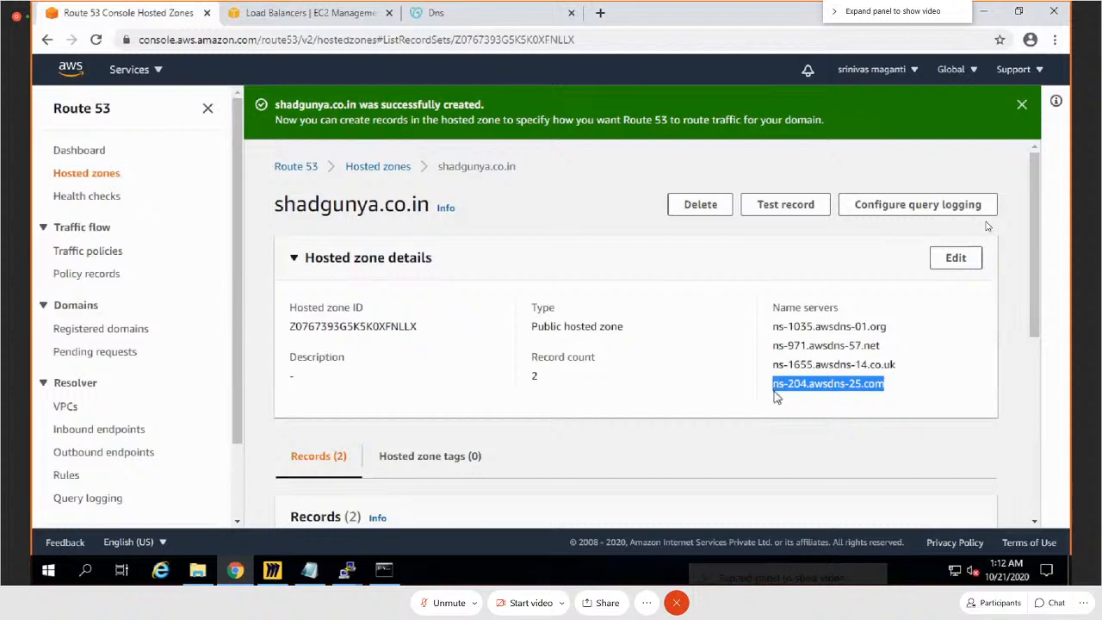
pyautogui.click(480, 14)
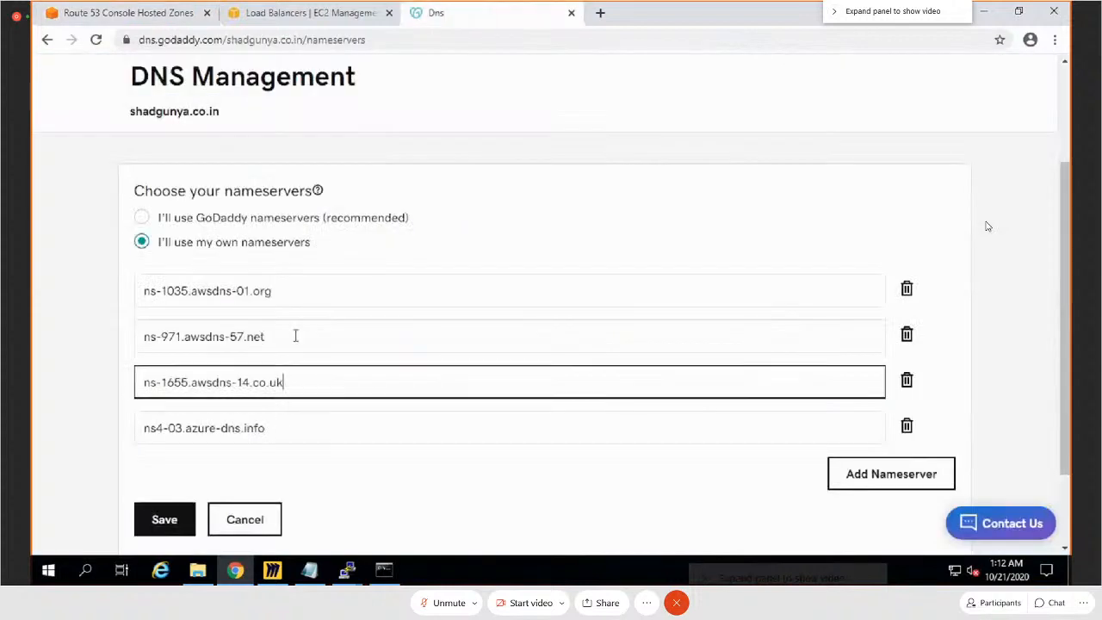
pyautogui.moveTo(284, 429); pyautogui.dragTo(138, 433)
pyautogui.hotkey('ctrl', 'v')
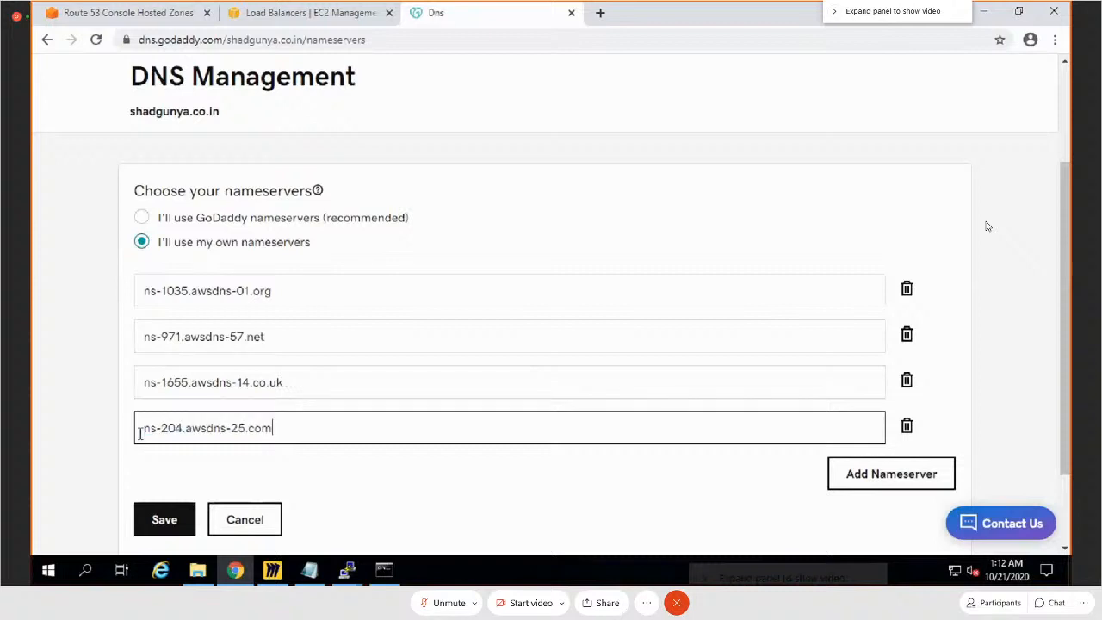
# Step: Save the custom nameservers, consent to the nameserver update for the domain, and review the nameserver list on the DNS management page
pyautogui.click(164, 519)
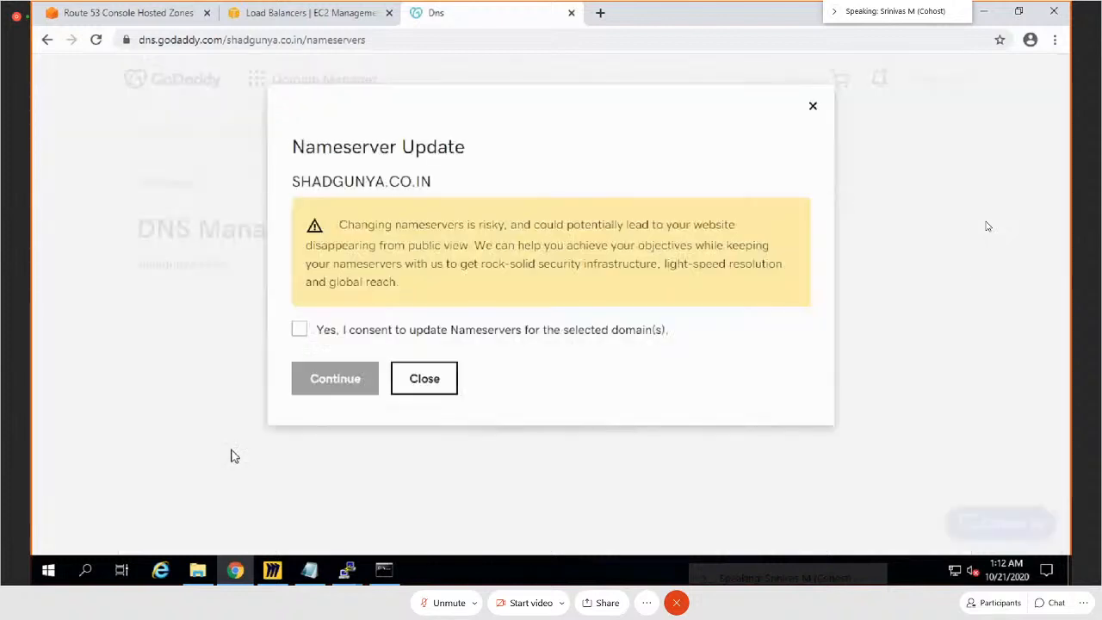
pyautogui.click(298, 328)
pyautogui.click(317, 389)
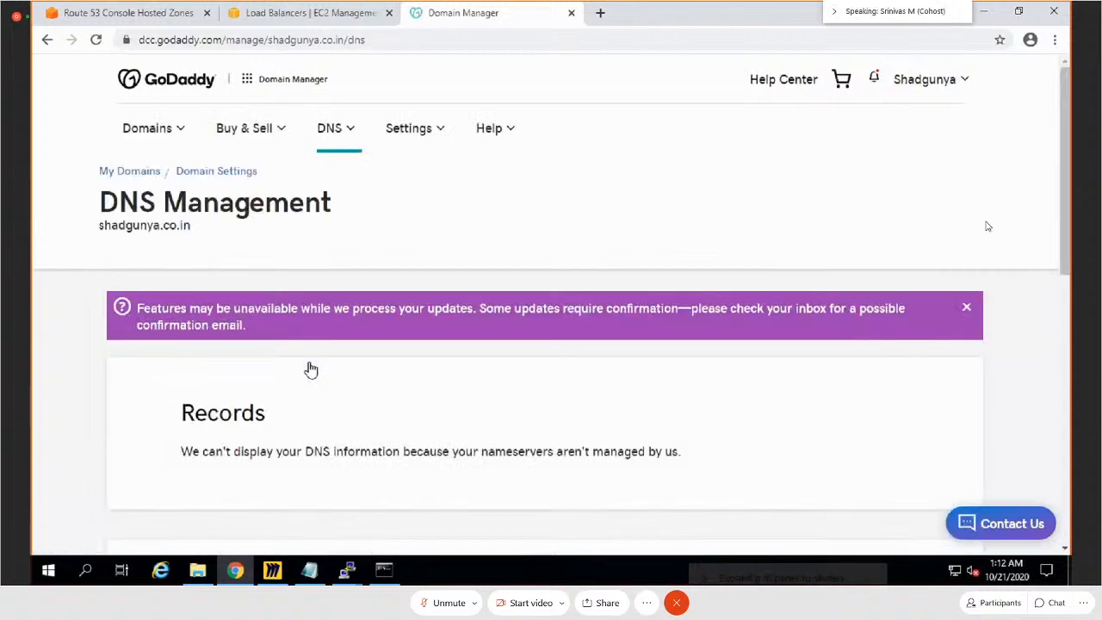
pyautogui.scroll(-4, 311, 369)
pyautogui.scroll(-2, 311, 370)
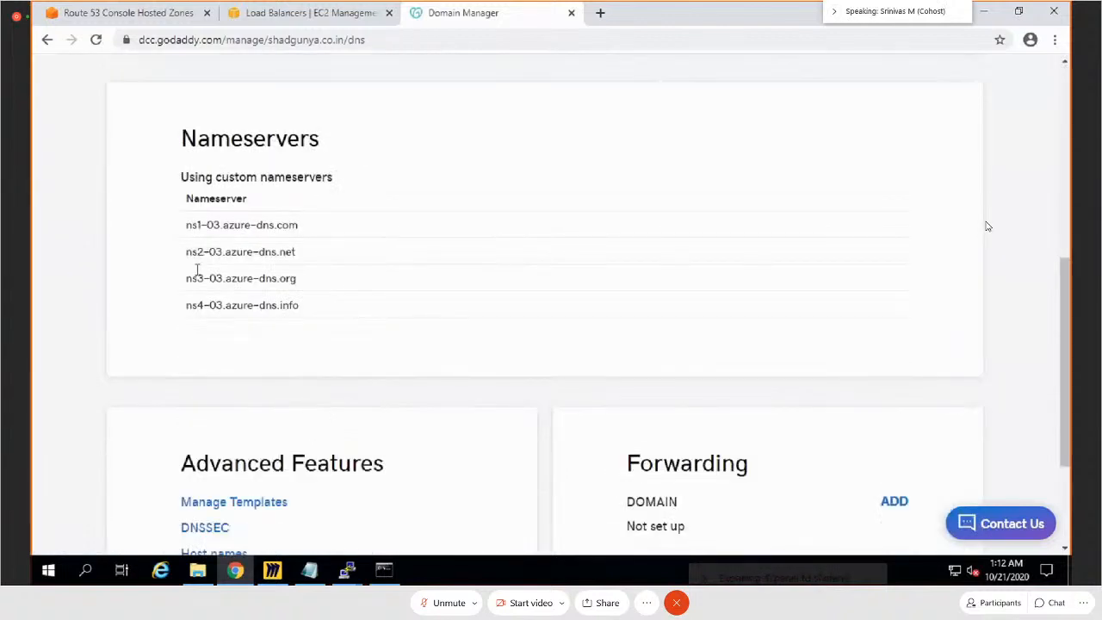
pyautogui.scroll(6, 349, 315)
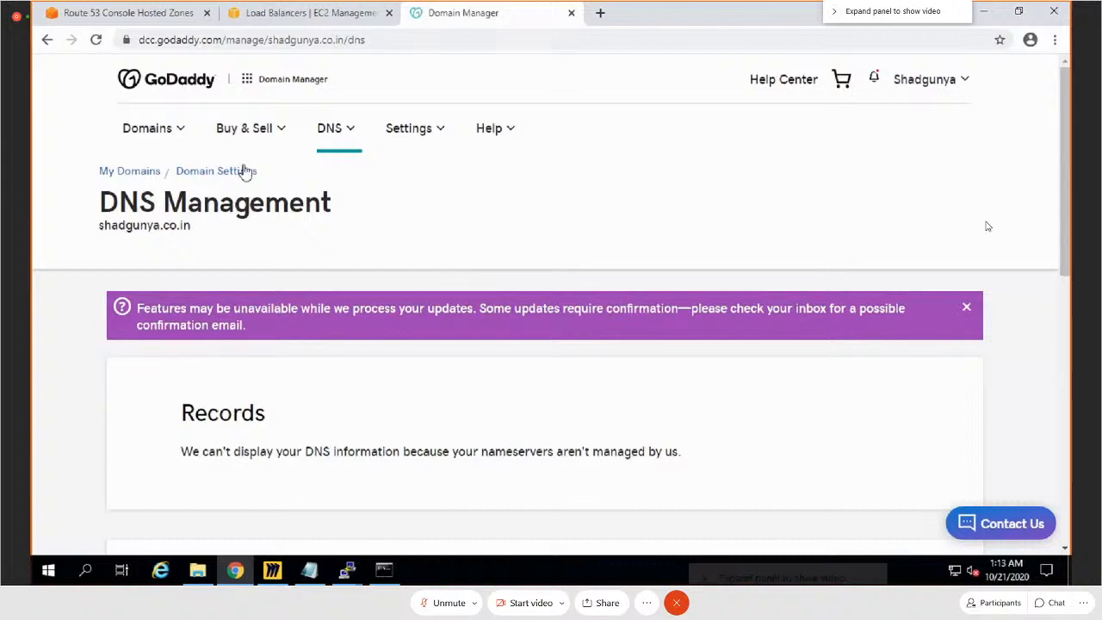
# Step: Reopen the DNS management page of shadgunya.co.in from the GoDaddy account's products, dismissing the account alerts, and check its nameservers
pyautogui.click(207, 90)
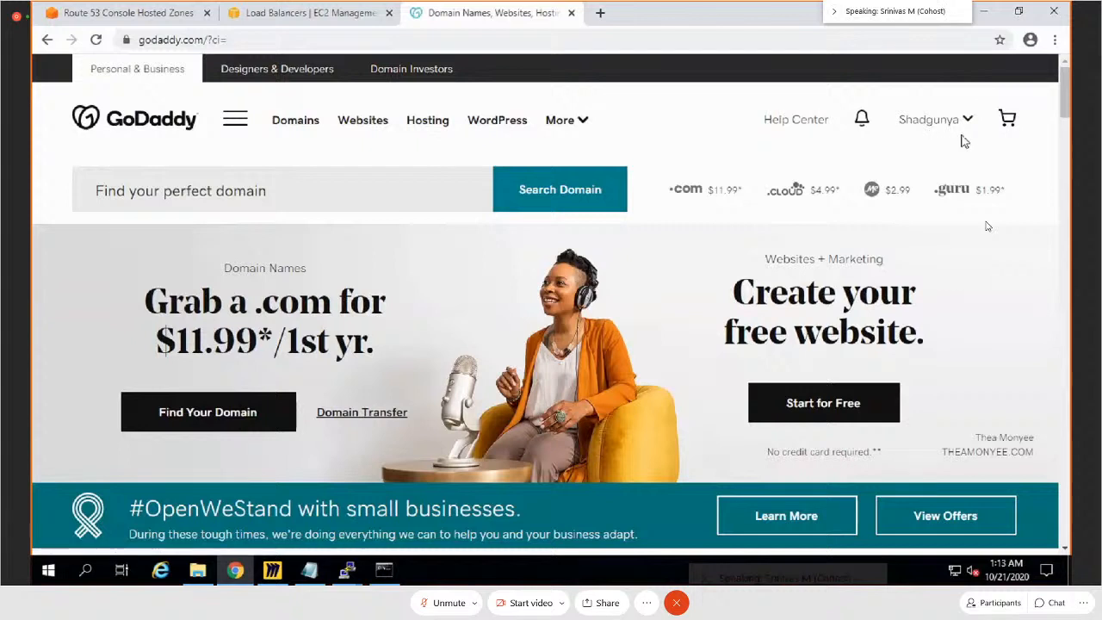
pyautogui.click(968, 121)
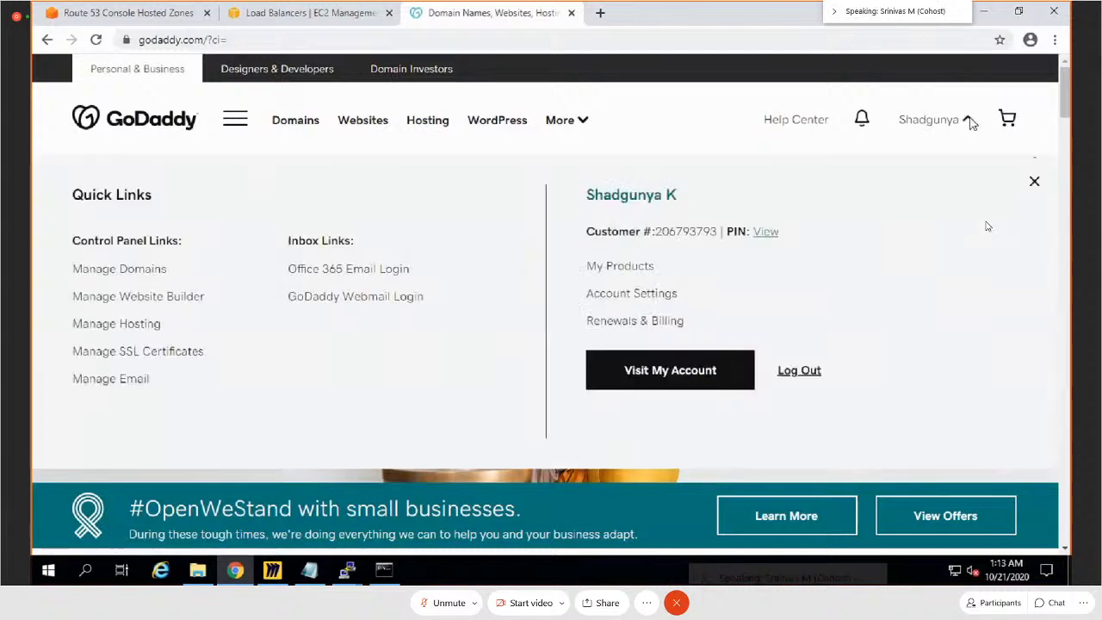
pyautogui.click(687, 374)
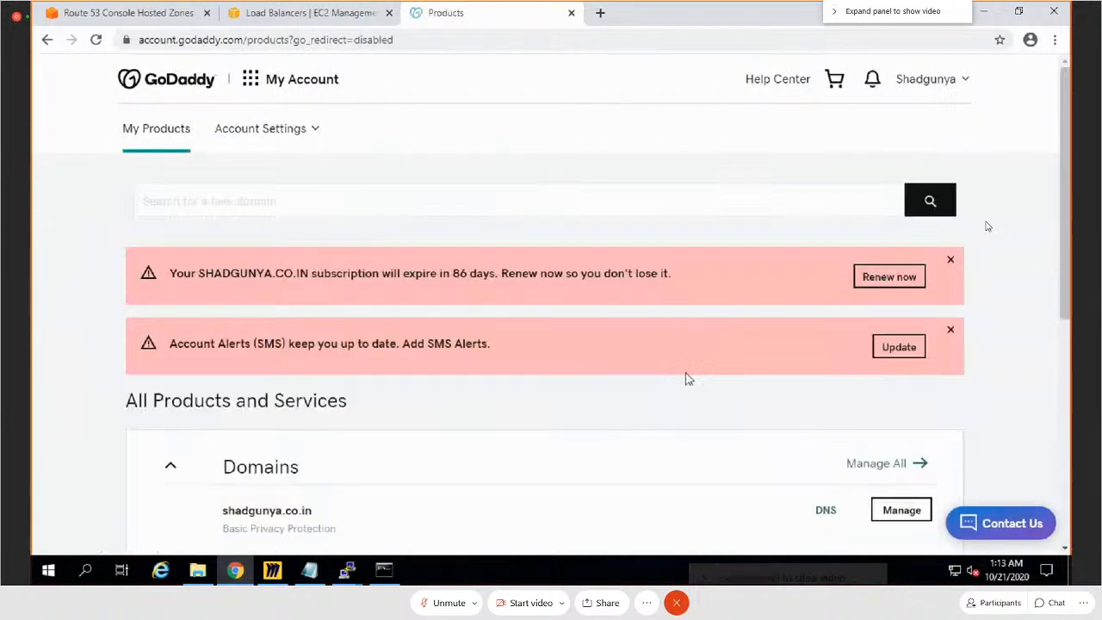
pyautogui.scroll(-1, 688, 378)
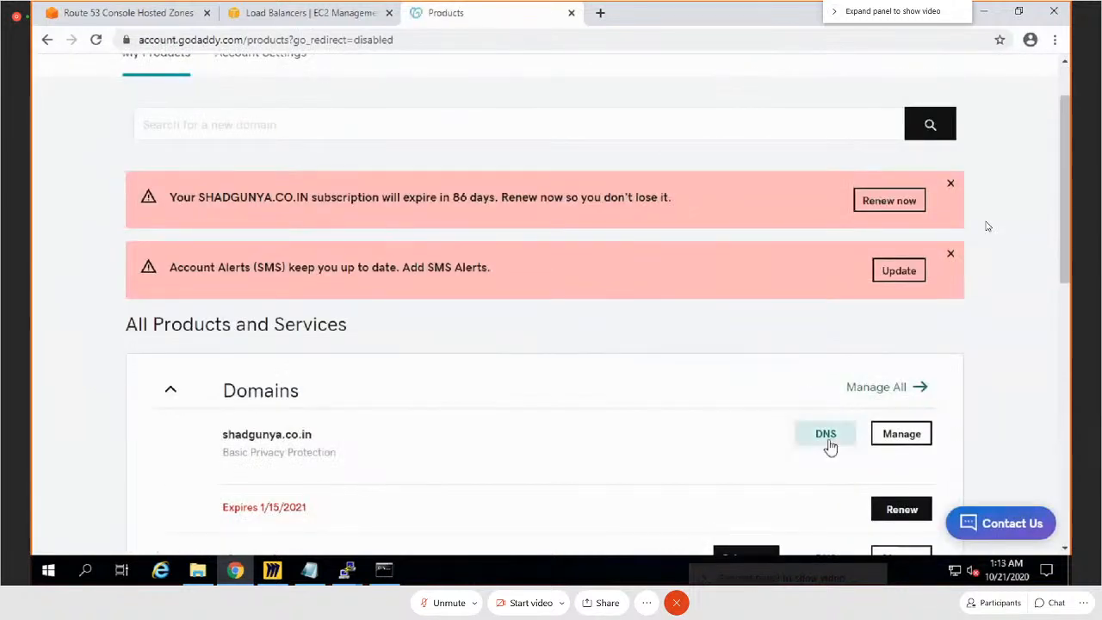
pyautogui.click(948, 183)
pyautogui.click(949, 185)
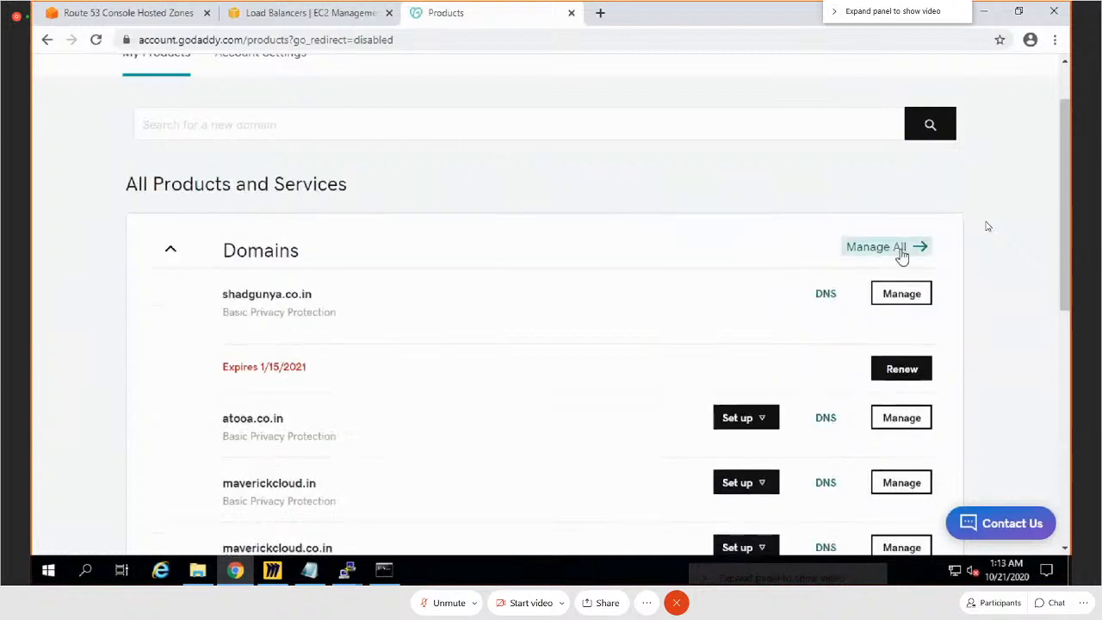
pyautogui.click(839, 296)
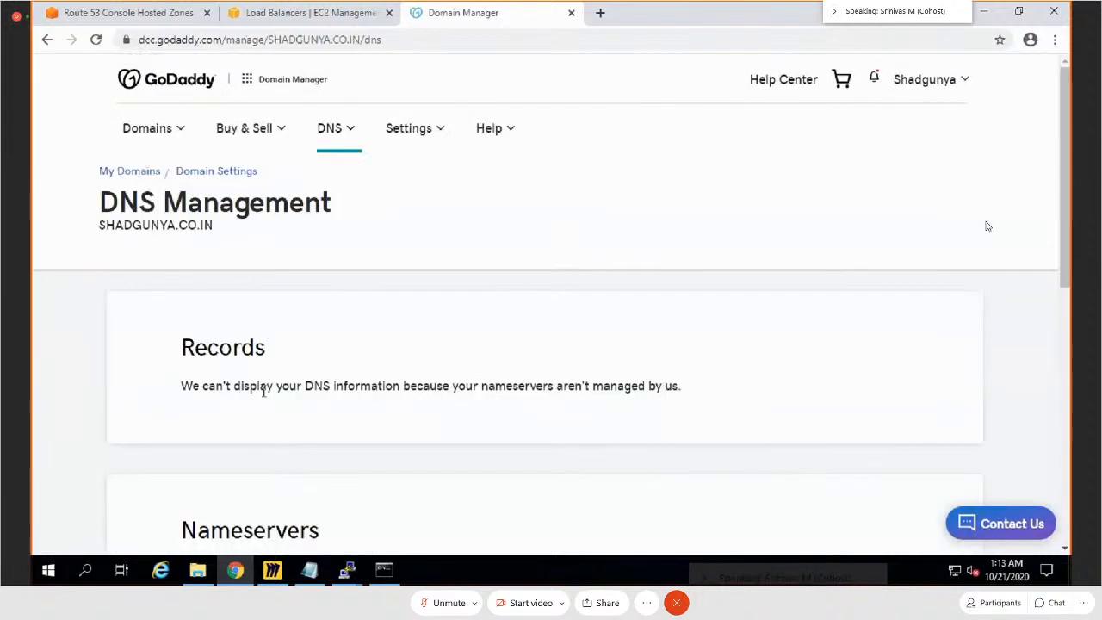
pyautogui.scroll(-5, 266, 386)
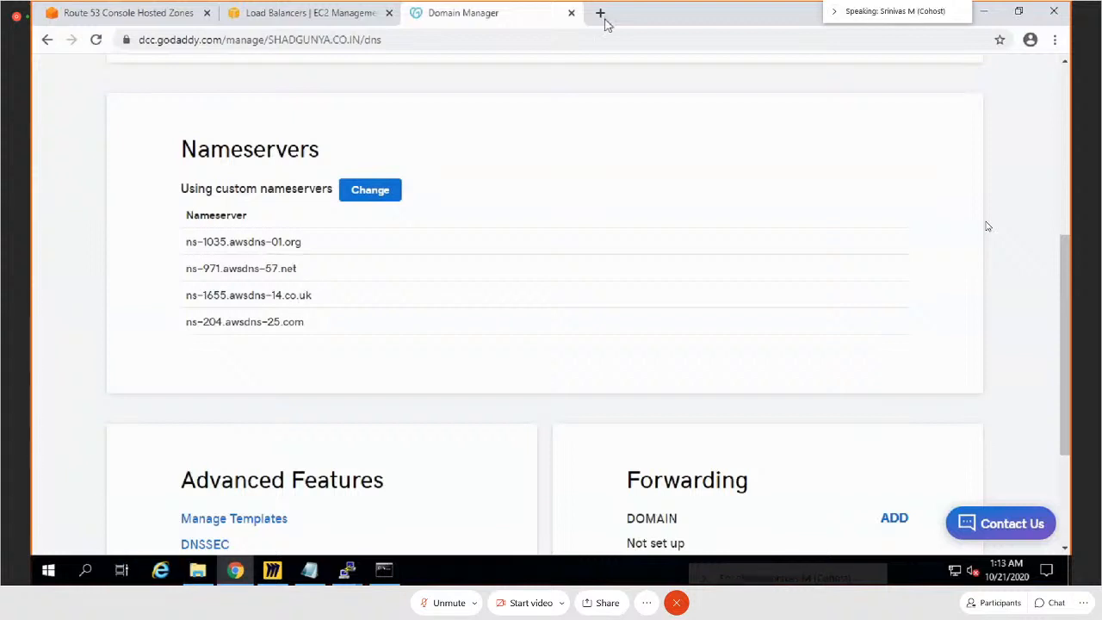
# Step: Switch to the Miro AWS diagram, draw three freehand lines connecting the Route53 and Godaddy boxes, and return to the browser
pyautogui.click(86, 11)
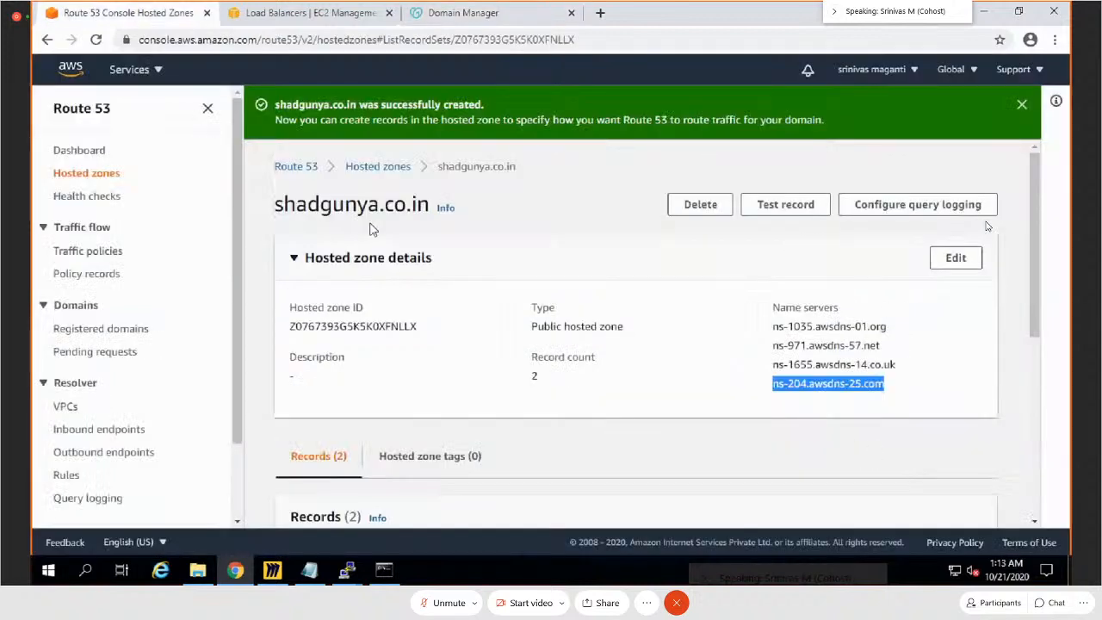
pyautogui.click(270, 572)
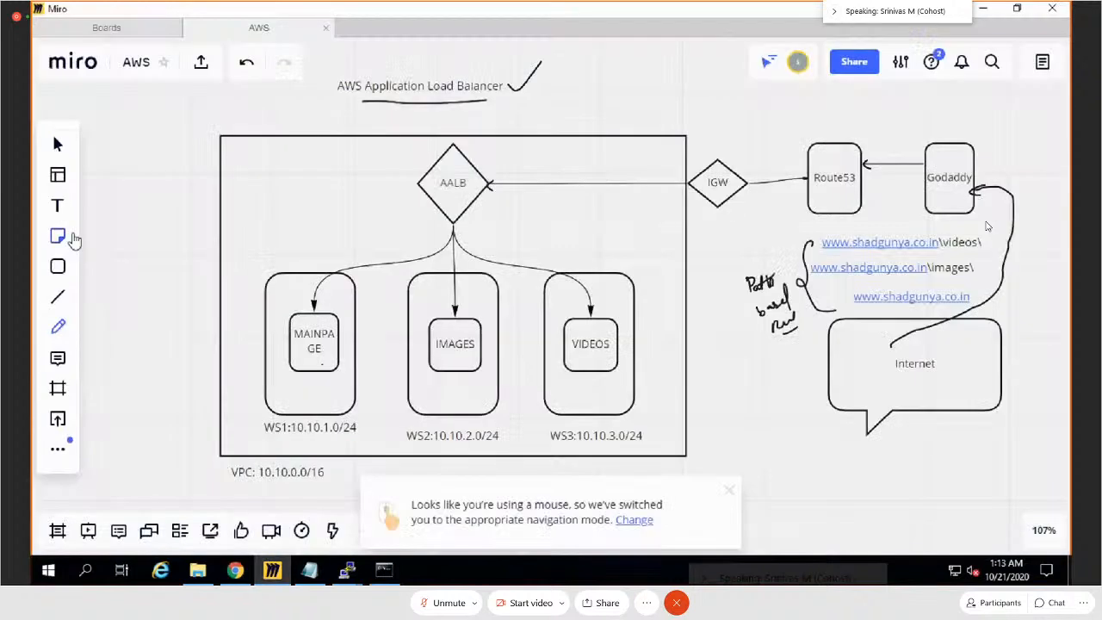
pyautogui.click(58, 327)
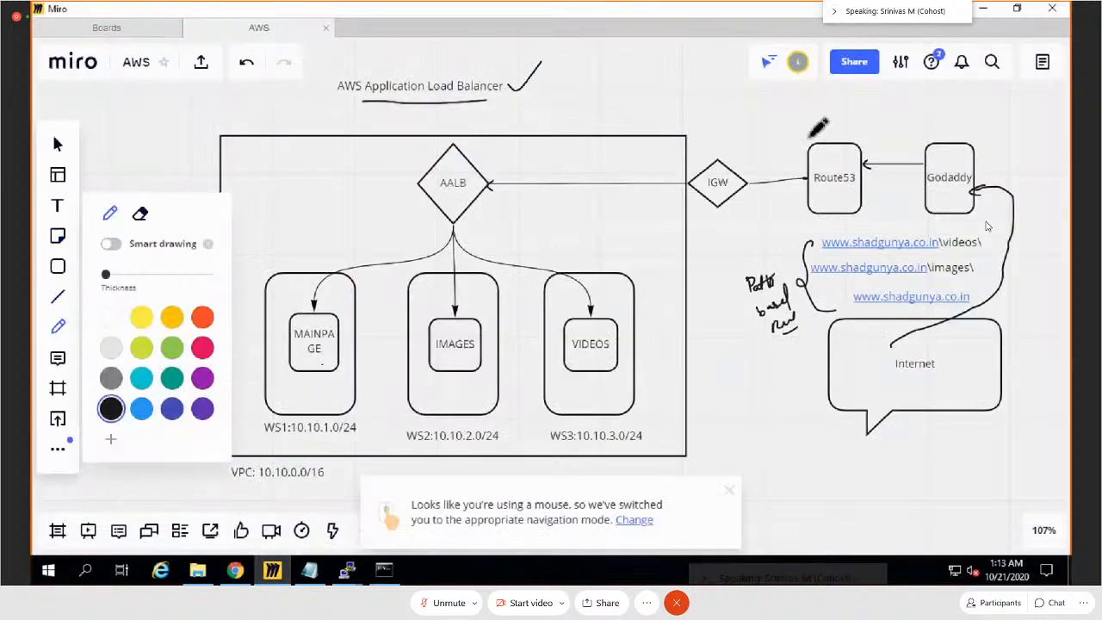
pyautogui.moveTo(863, 177); pyautogui.dragTo(928, 183)
pyautogui.moveTo(864, 193); pyautogui.dragTo(927, 191)
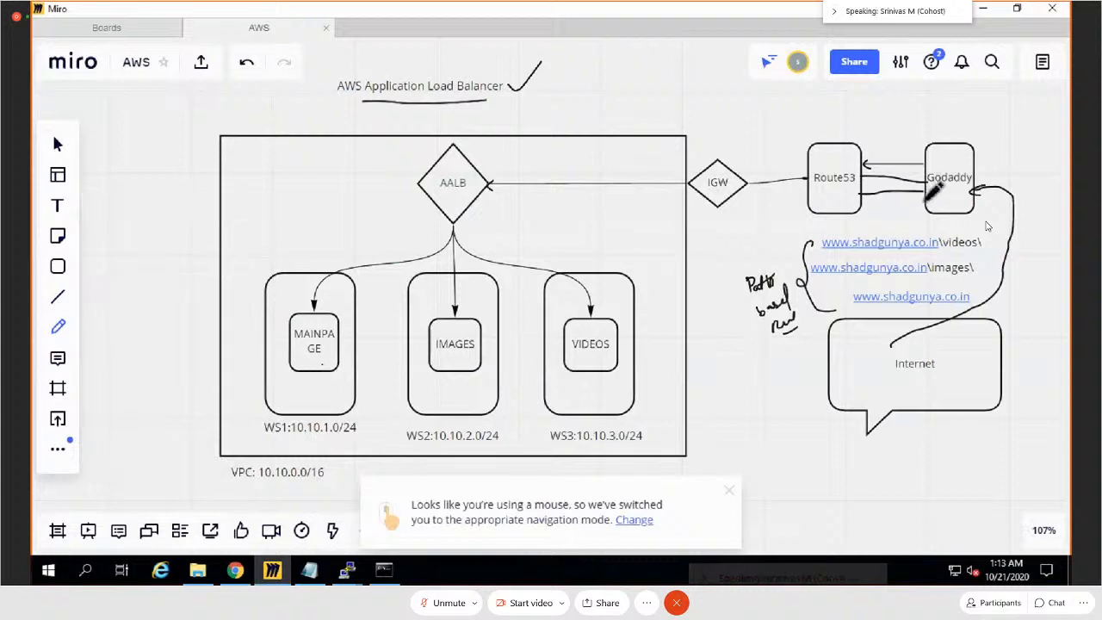
pyautogui.moveTo(863, 205); pyautogui.dragTo(924, 205)
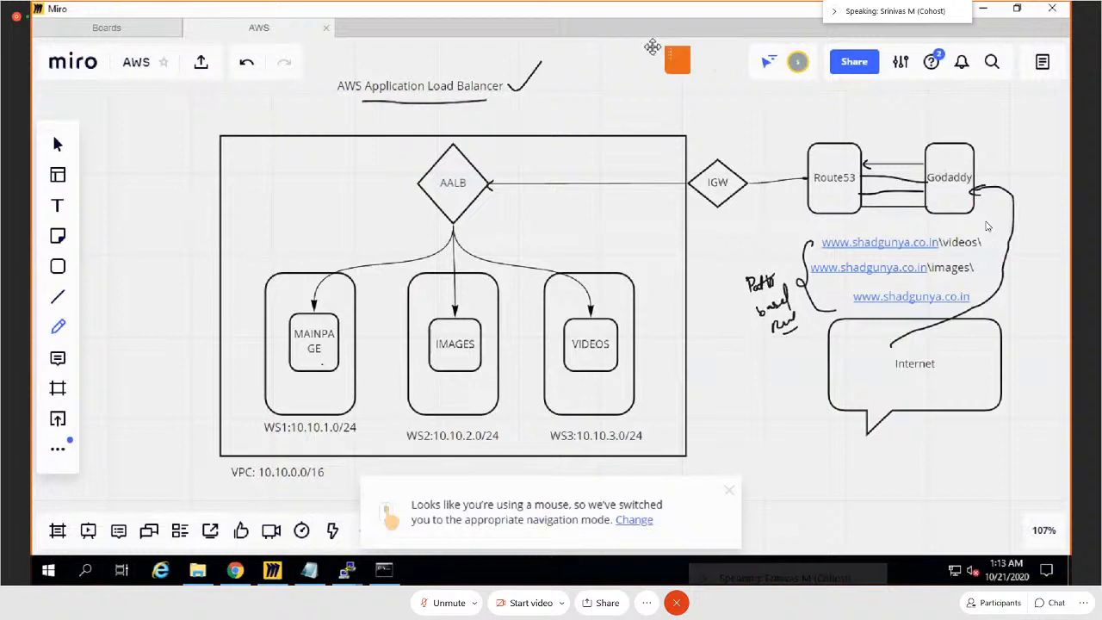
pyautogui.click(985, 13)
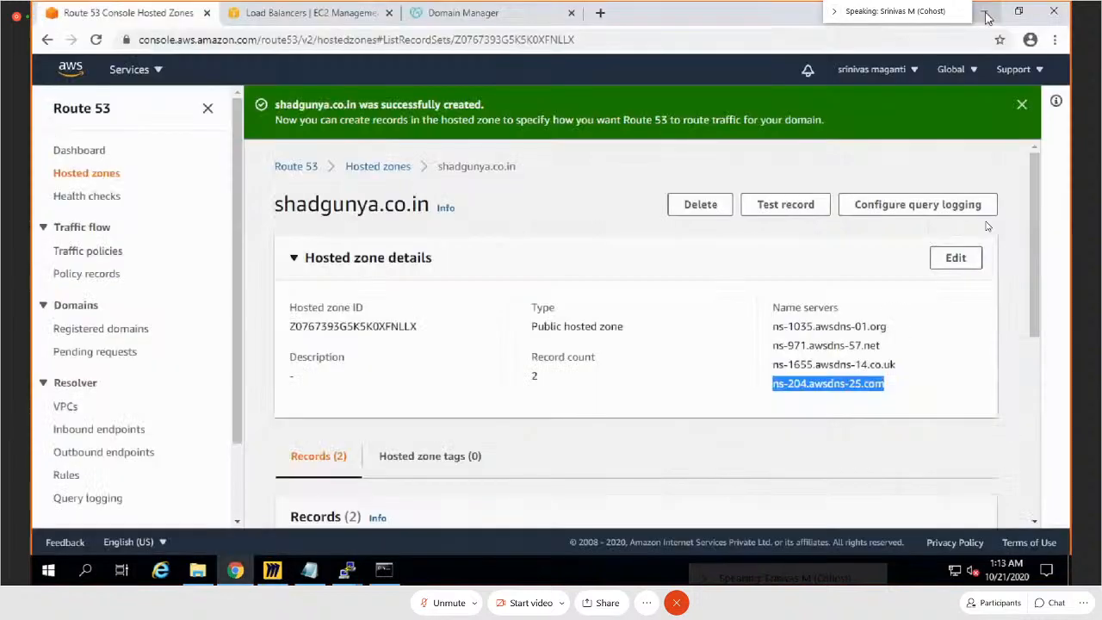
# Step: View the Route 53 dashboard and hosted zones list, and refresh the EC2 load balancer list to check the state of aalb
pyautogui.click(88, 154)
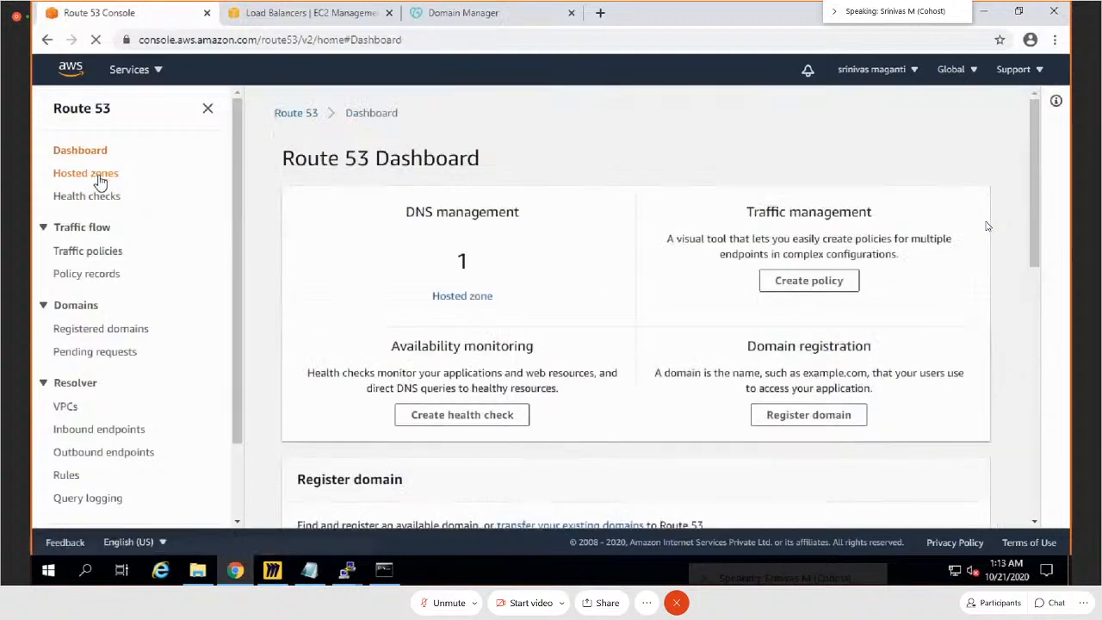
pyautogui.click(99, 176)
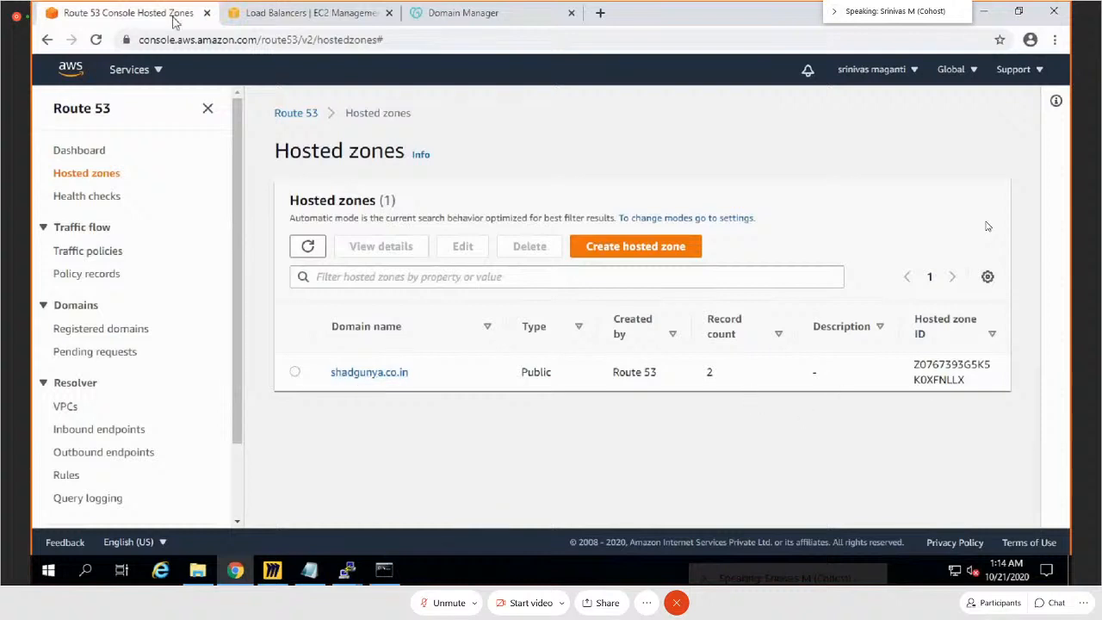
pyautogui.hotkey('ctrl', 'Tab')
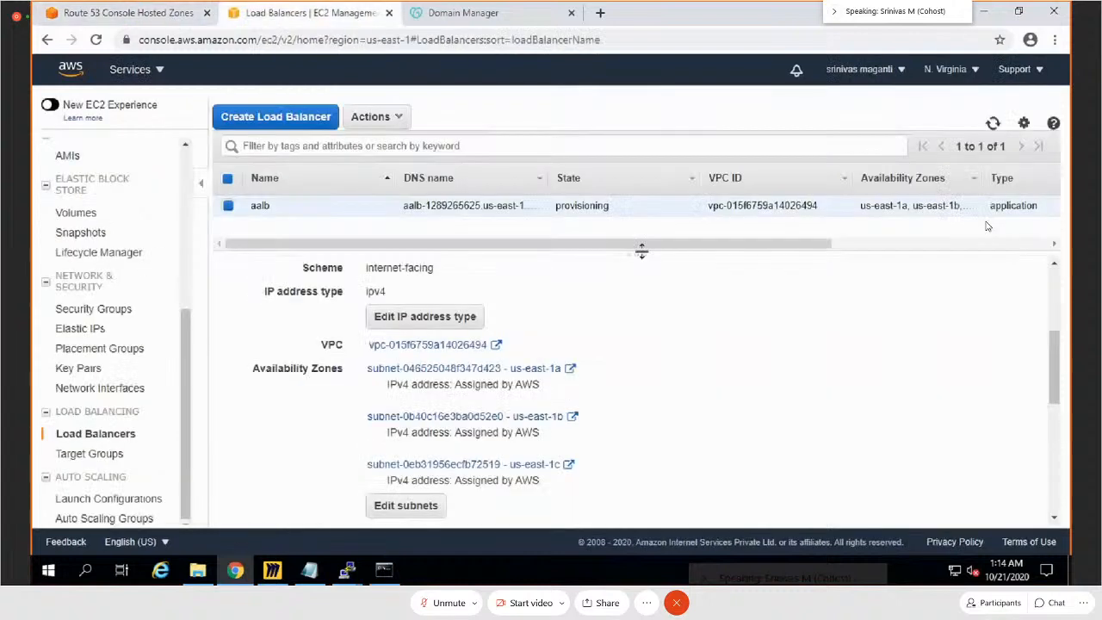
pyautogui.click(993, 123)
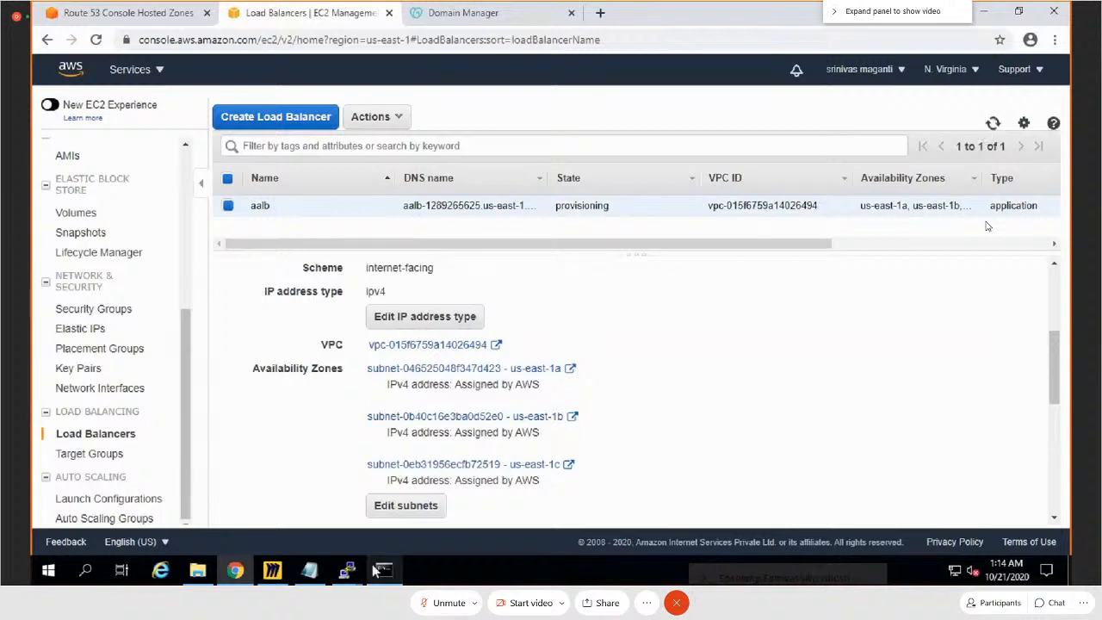
# Step: Switch to the command prompt and rerun nslookup aalb-1289265625.us-east-1.elb.amazonaws.com twice to check the load balancer's name resolution
pyautogui.moveTo(347, 570)
pyautogui.click(384, 569)
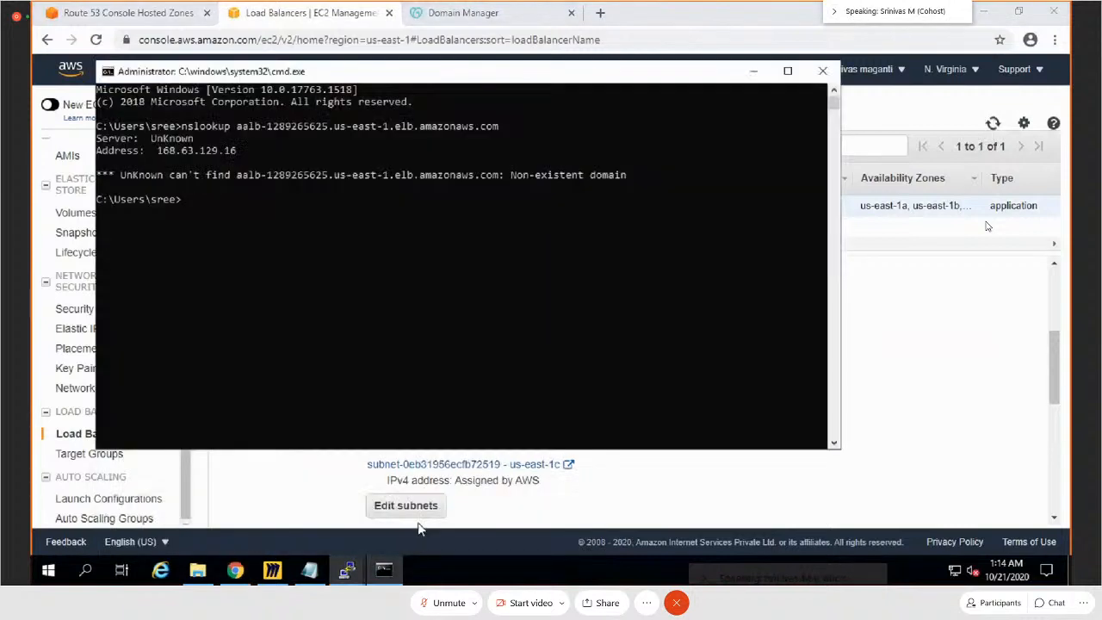
pyautogui.press('Up')
pyautogui.press('Return')
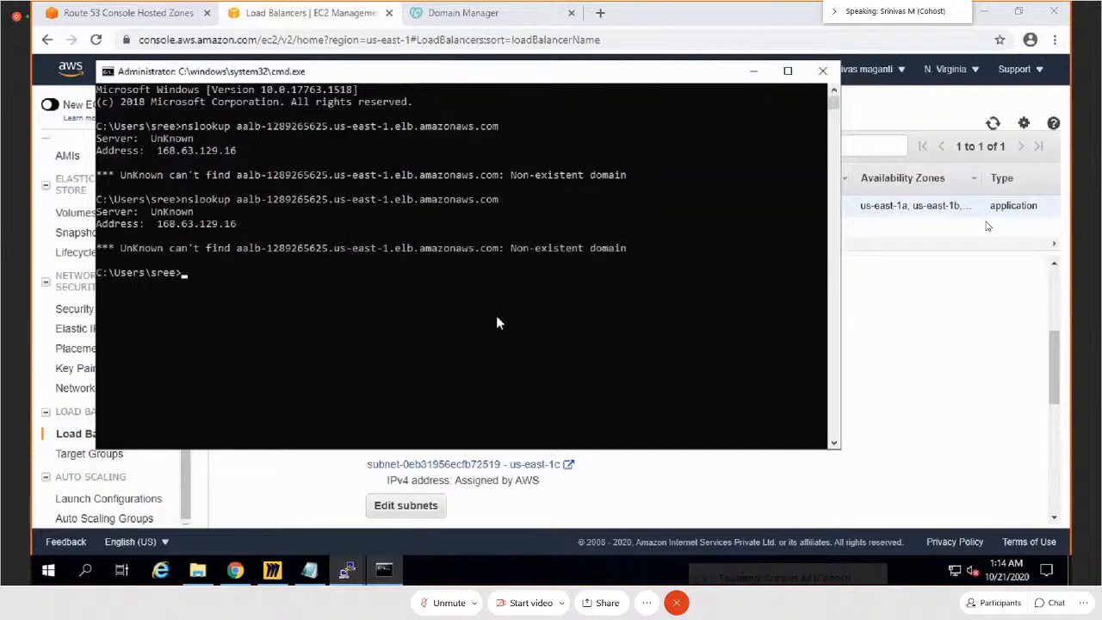
pyautogui.press('Up')
pyautogui.press('Return')
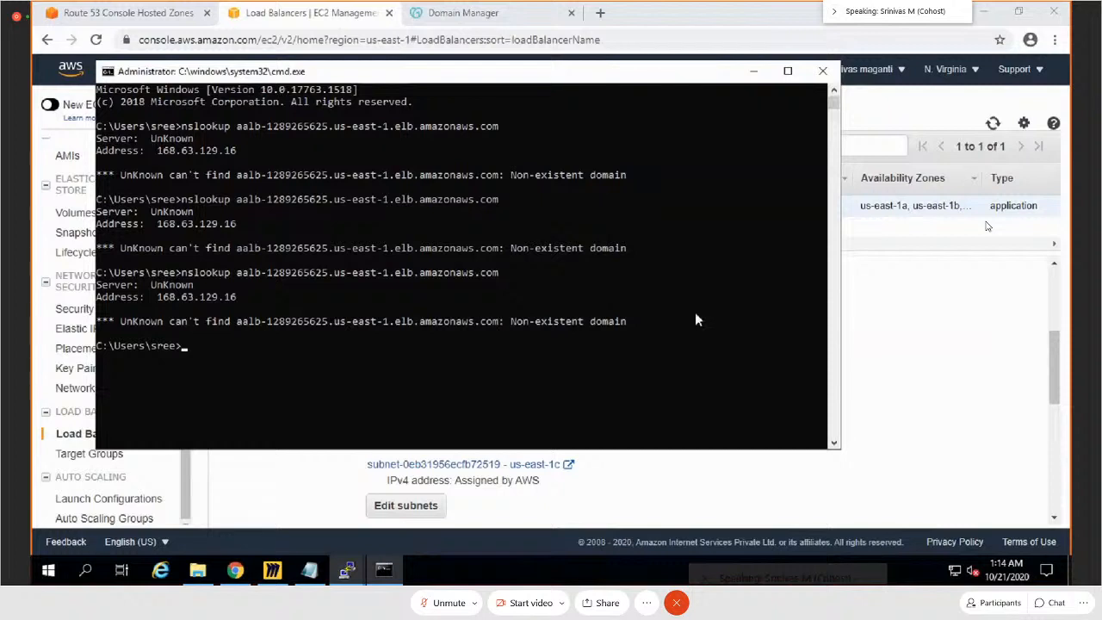
# Step: Return to the EC2 load balancer page, refresh the list, and review aalb's listeners and CloudWatch monitoring metrics
pyautogui.click(959, 339)
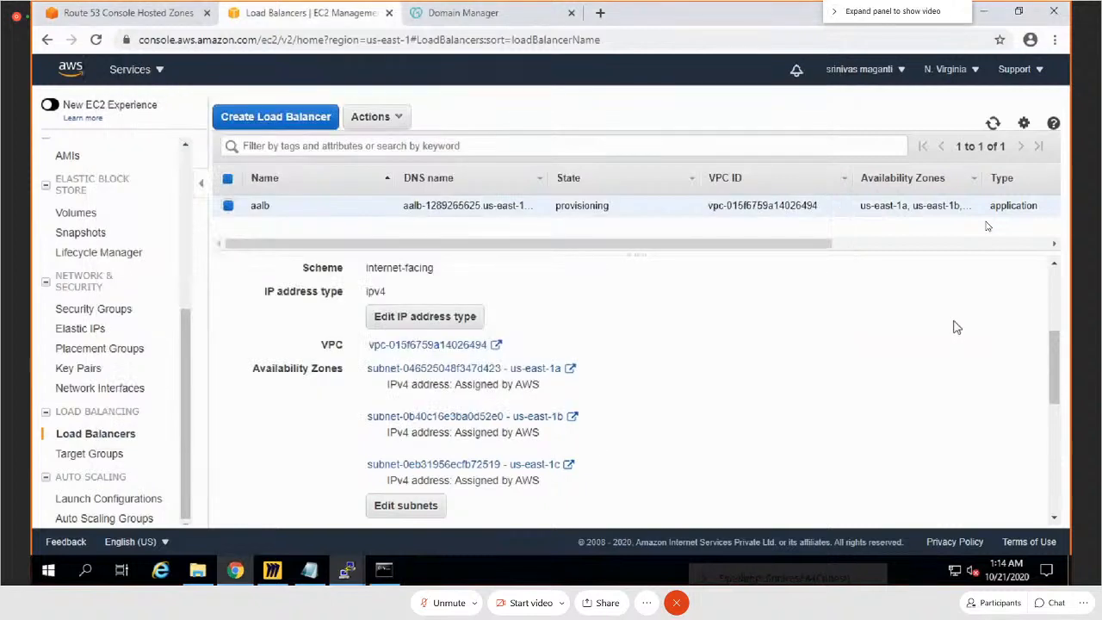
pyautogui.click(994, 126)
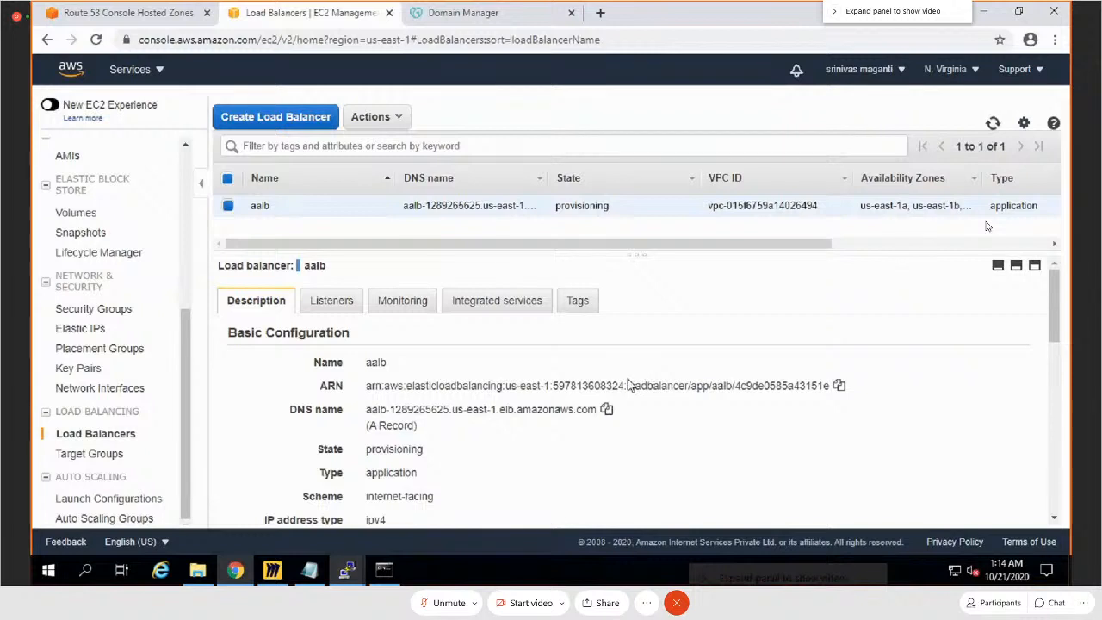
pyautogui.click(325, 303)
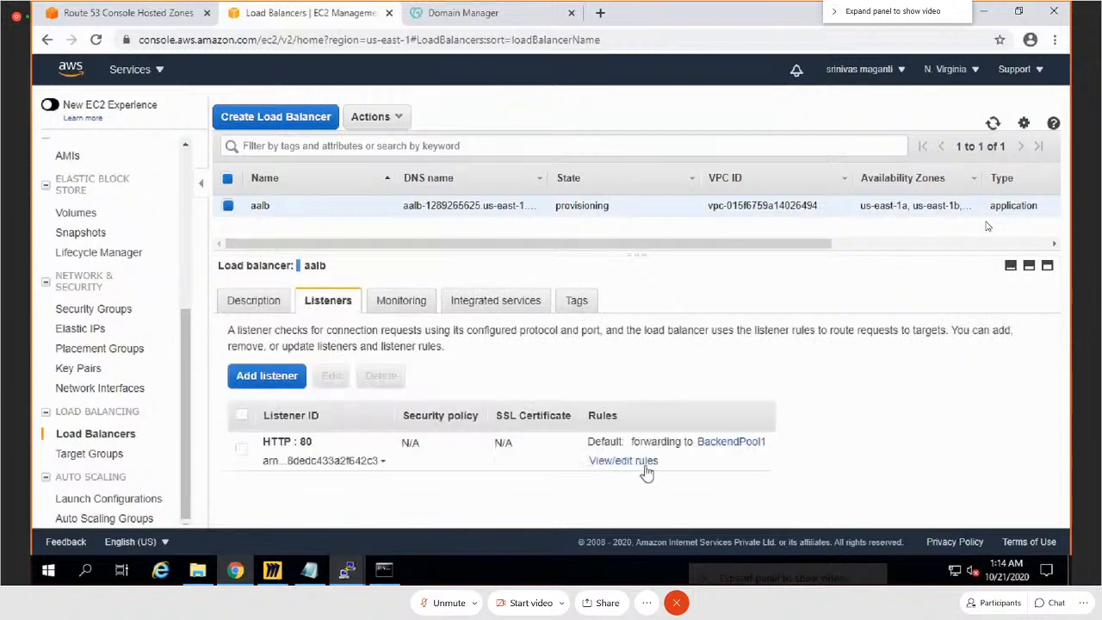
pyautogui.click(241, 449)
pyautogui.click(415, 304)
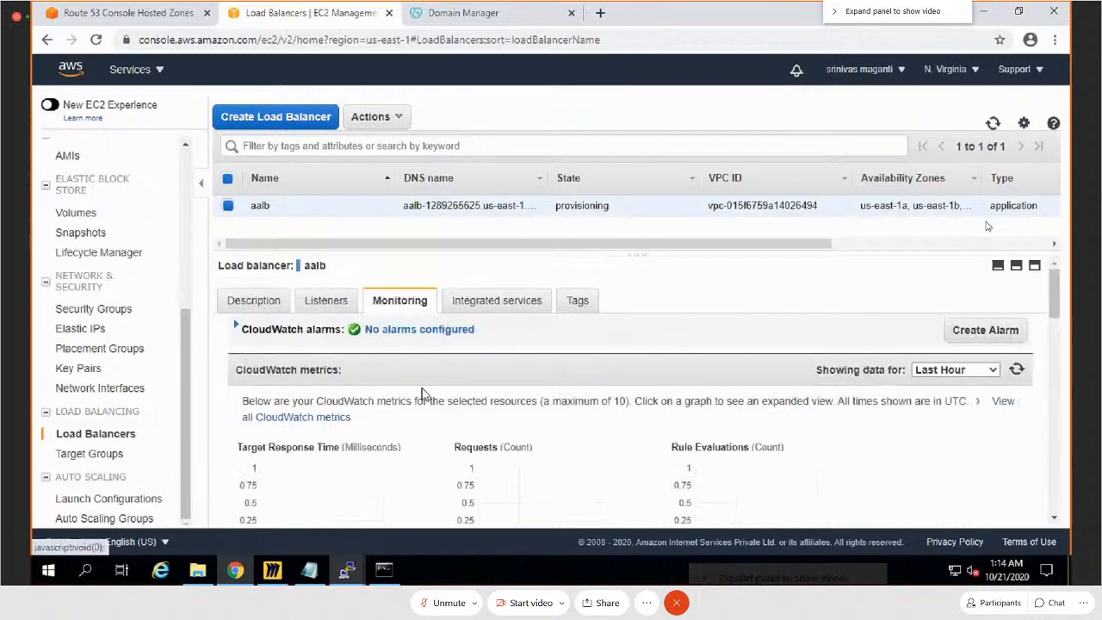
pyautogui.scroll(-1, 361, 394)
pyautogui.scroll(-1, 361, 394)
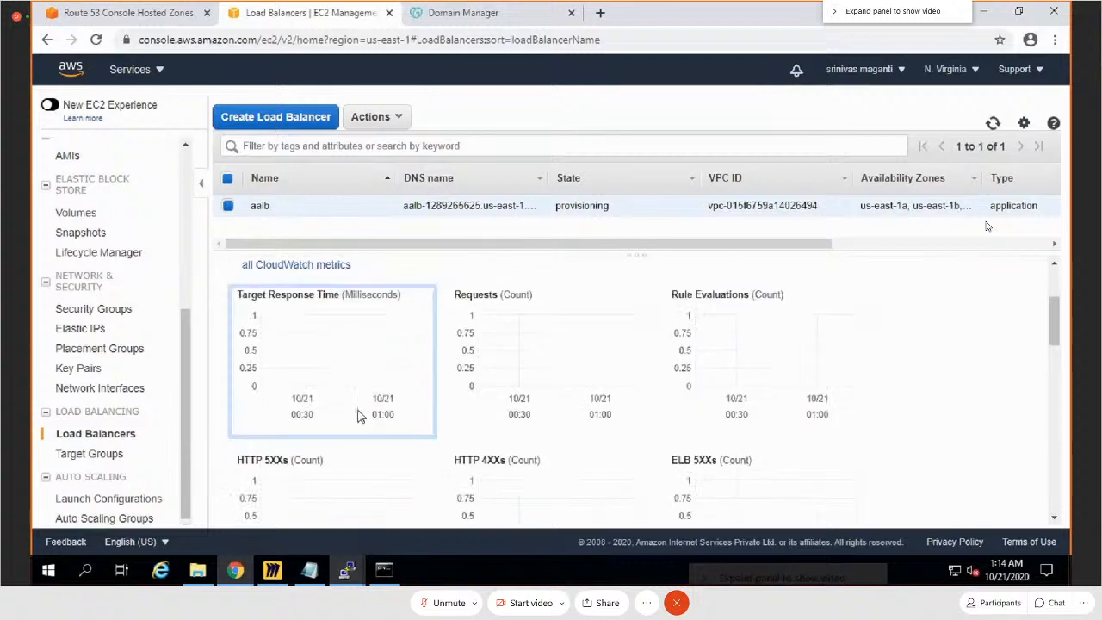
pyautogui.scroll(-4, 361, 403)
# Step: Refresh the load balancer list to check aalb's state, and rerun nslookup aalb-1289265625.us-east-1.elb.amazonaws.com in the command prompt
pyautogui.click(993, 123)
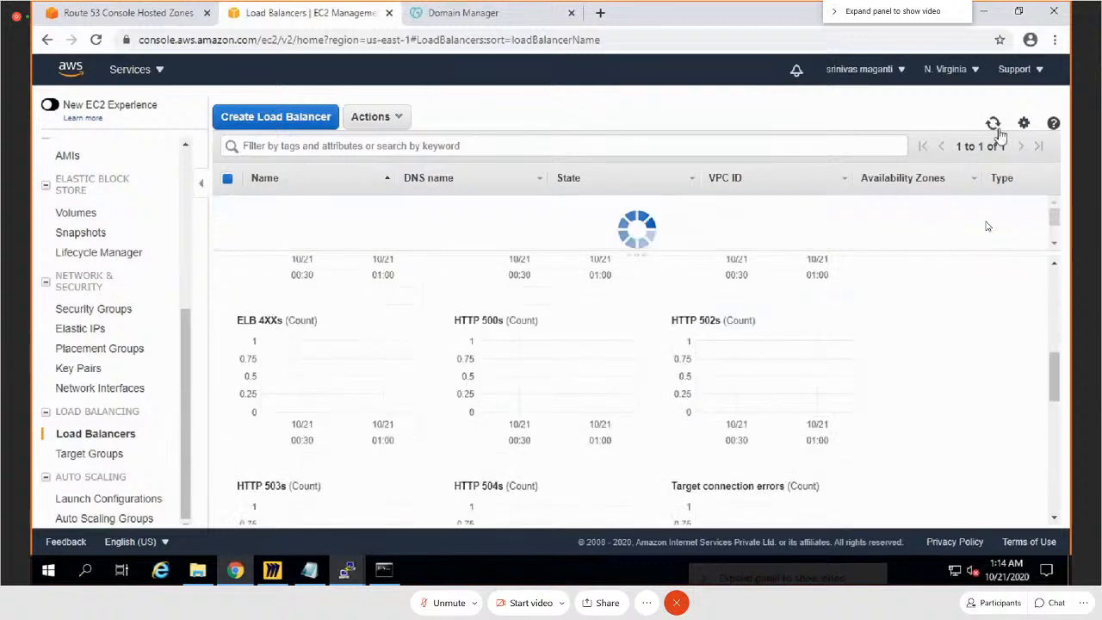
pyautogui.moveTo(627, 208); pyautogui.dragTo(554, 313)
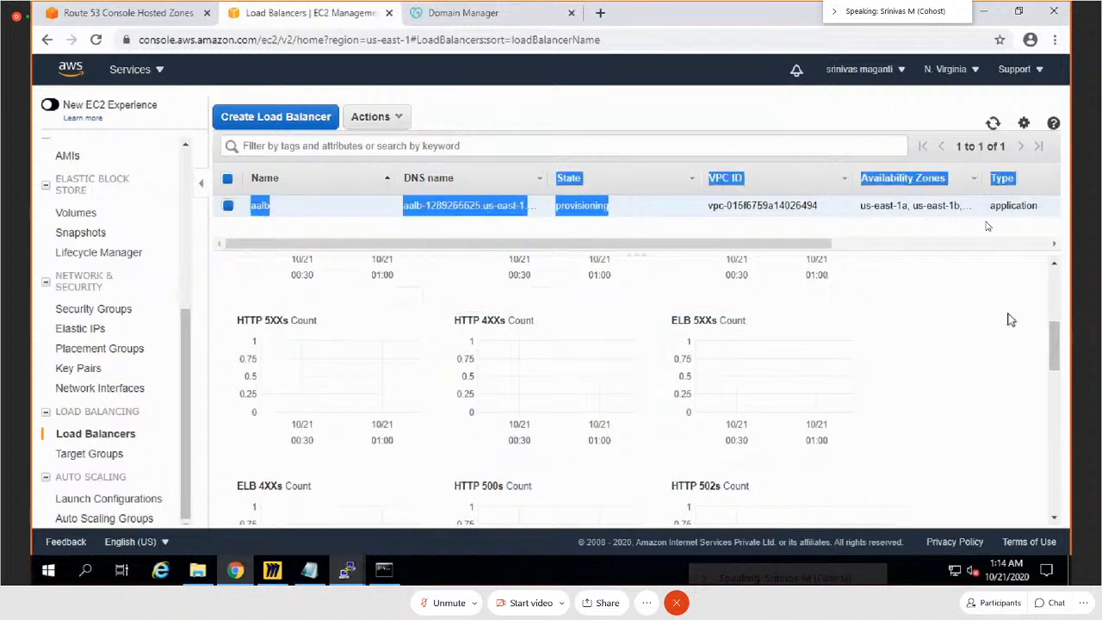
pyautogui.click(986, 339)
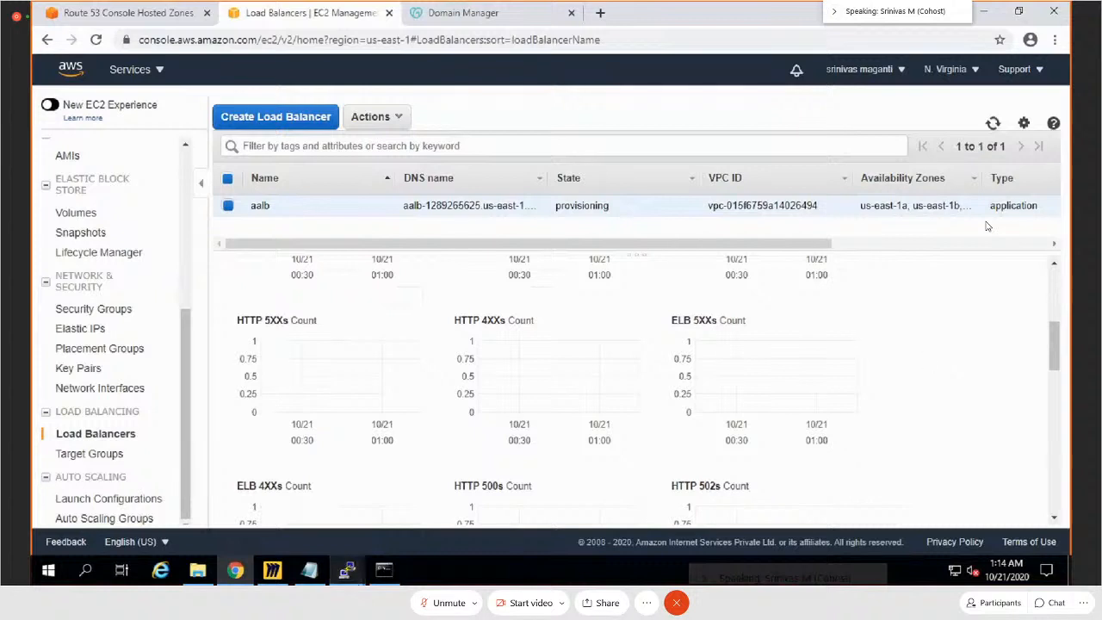
pyautogui.click(384, 571)
pyautogui.press('Up')
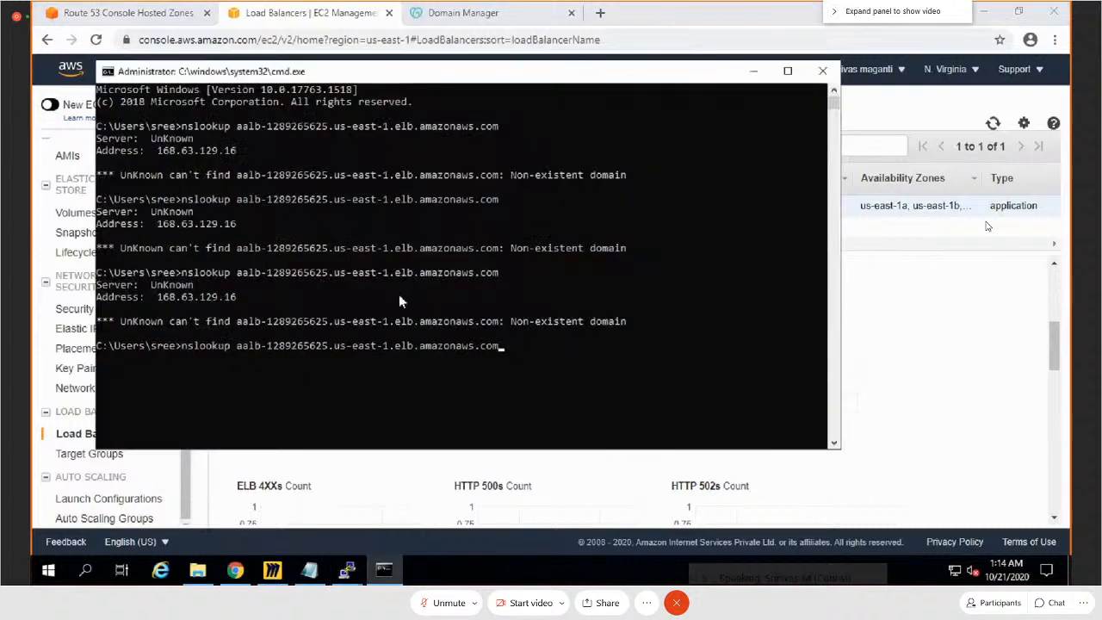
pyautogui.press('Return')
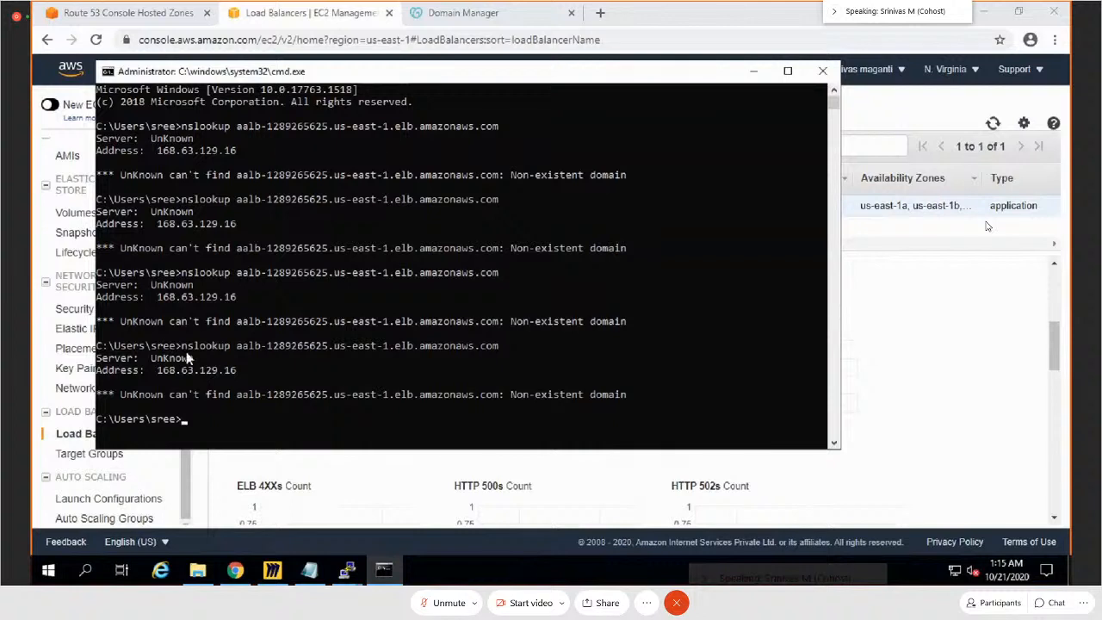
# Step: Copy aalb-1289265625.us-east-1.elb.amazonaws.com from the command prompt and open it in a new browser tab to test the load balancer
pyautogui.moveTo(183, 347); pyautogui.dragTo(494, 349)
pyautogui.click(240, 346)
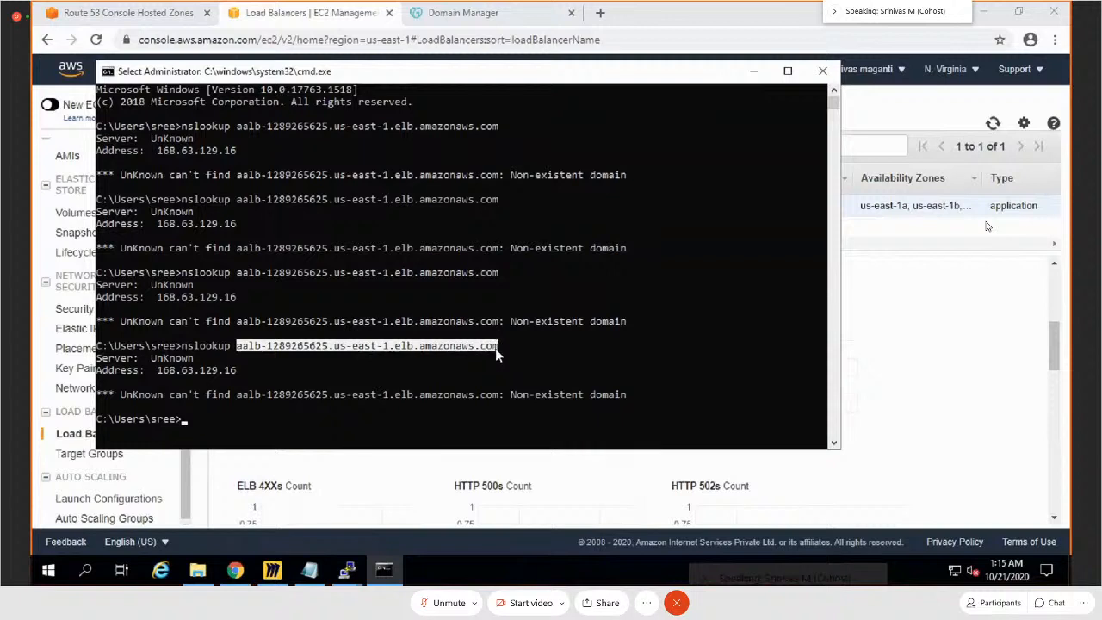
pyautogui.rightClick(482, 350)
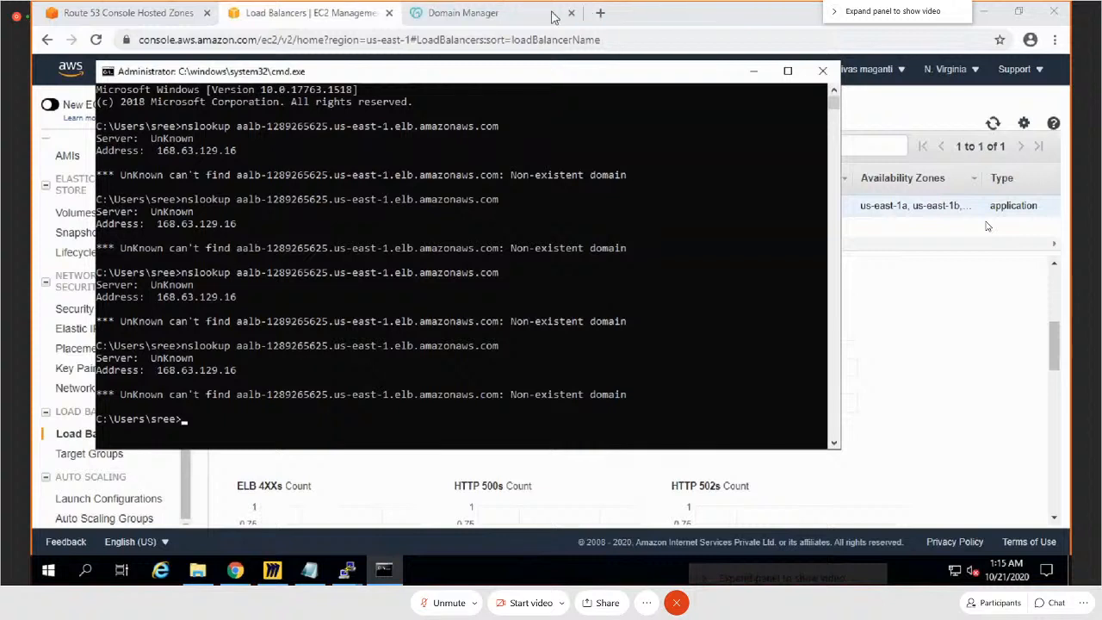
pyautogui.moveTo(549, 52); pyautogui.dragTo(690, 58)
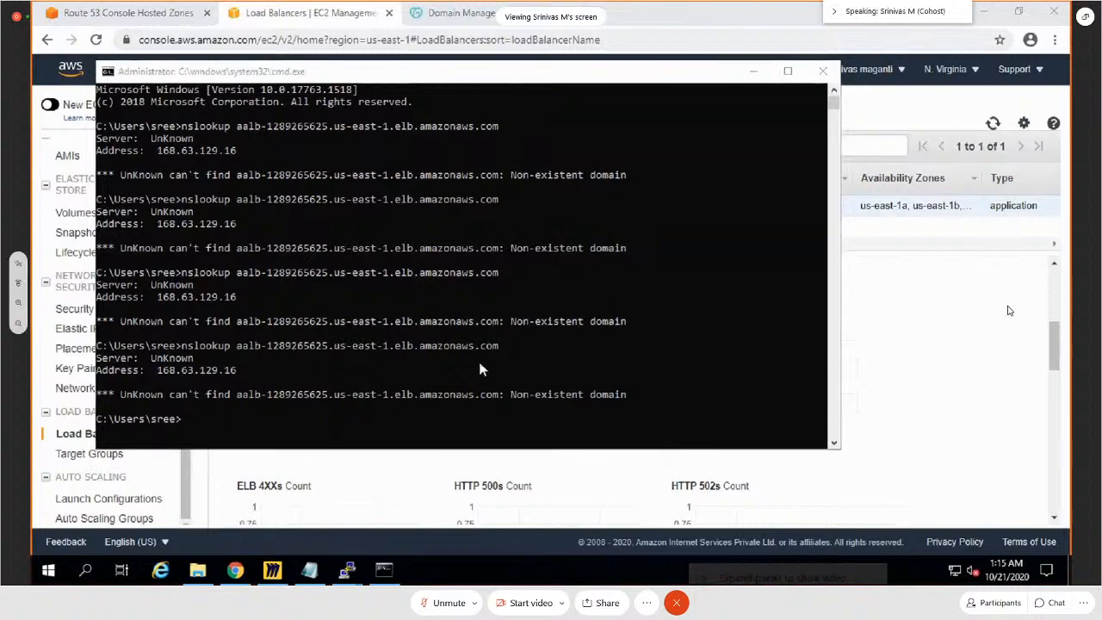
pyautogui.click(603, 13)
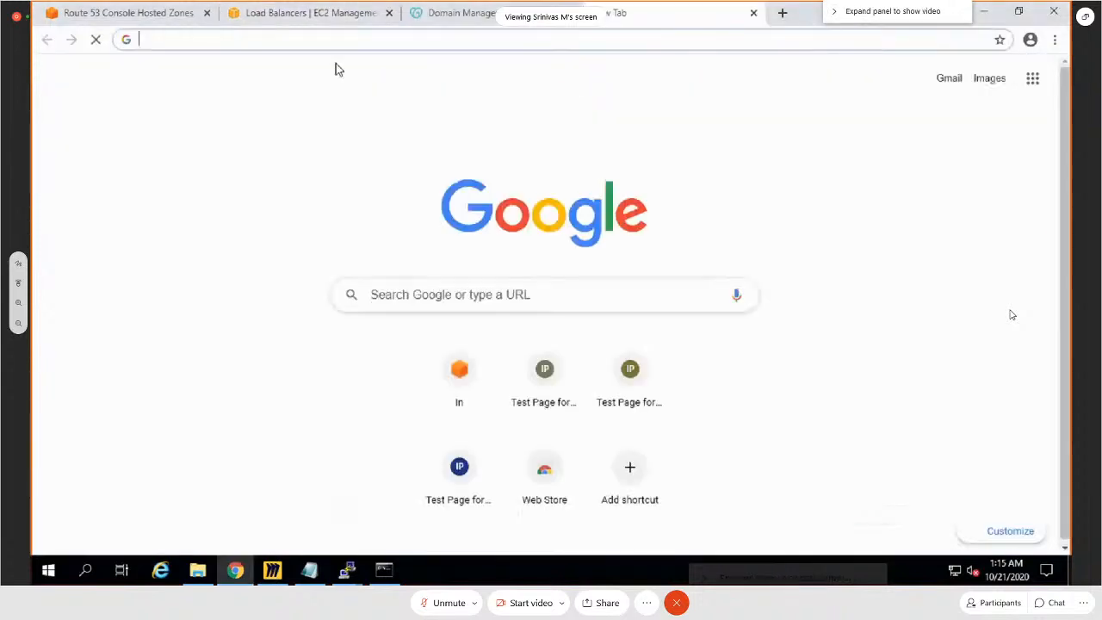
pyautogui.write('aalb-1289265625.us-east-1.elb.amazonaws.com')
pyautogui.press('Return')
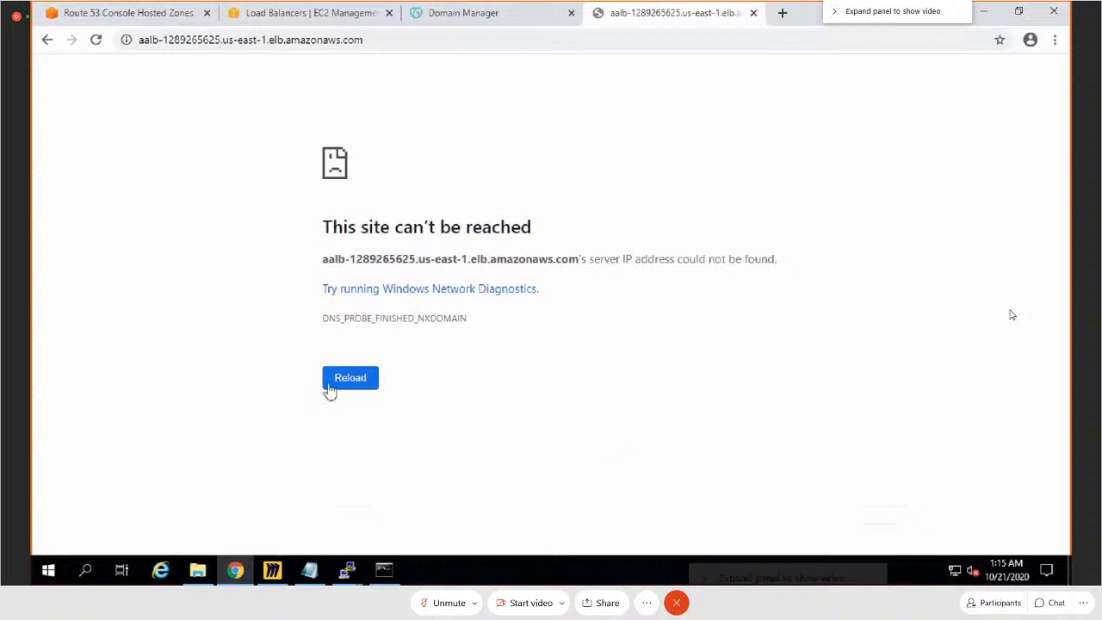
# Step: Return to the load balancer list, refresh it, and review the description details of aalb
pyautogui.click(248, 15)
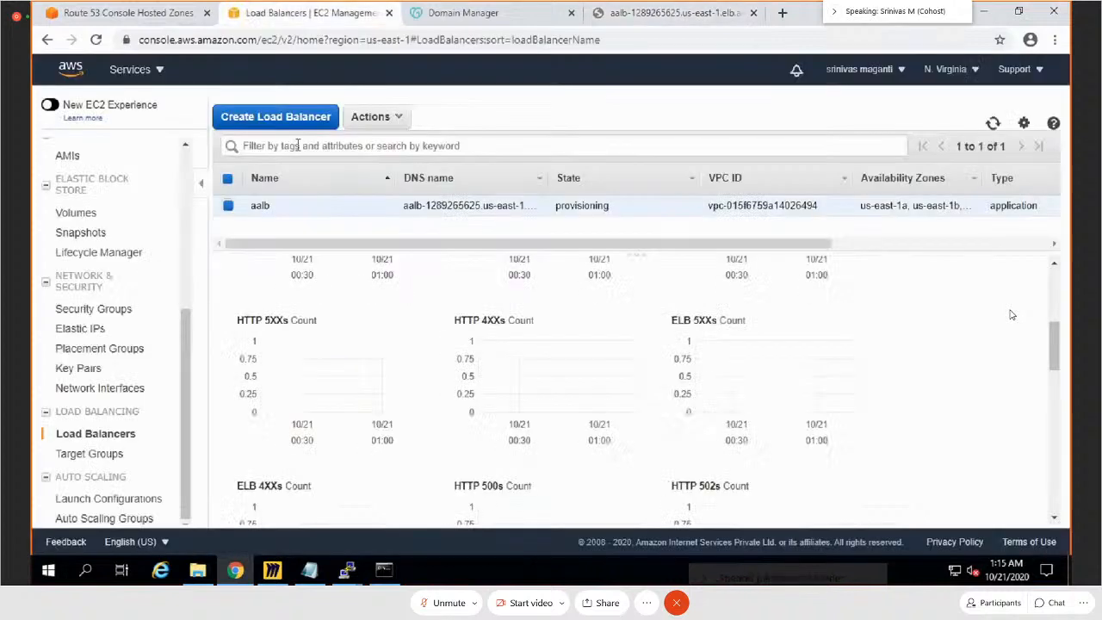
pyautogui.click(994, 126)
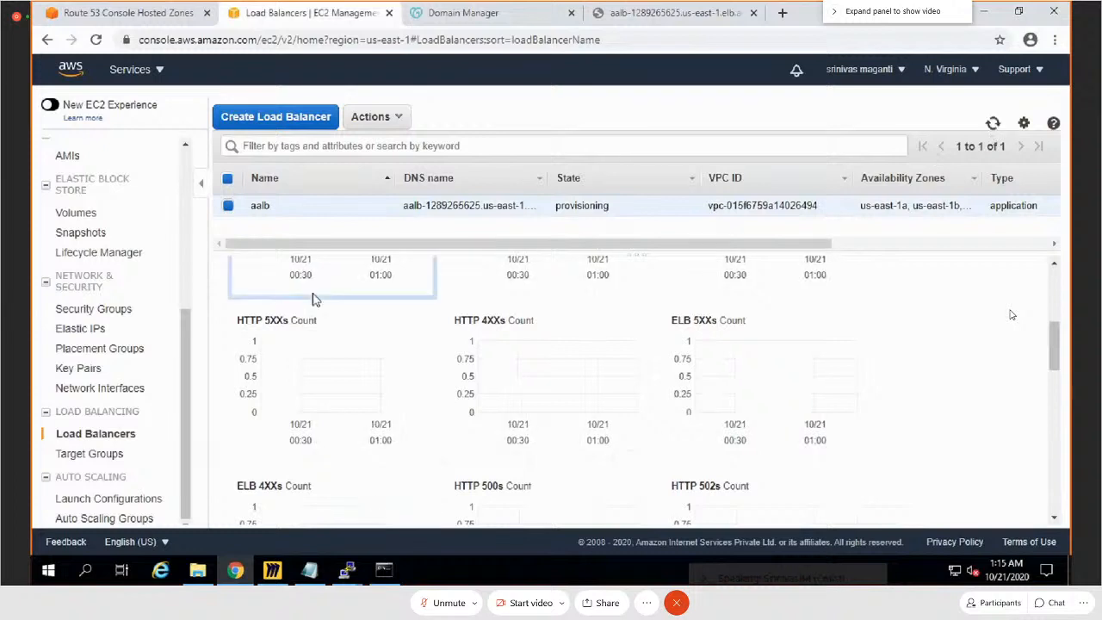
pyautogui.scroll(5, 462, 381)
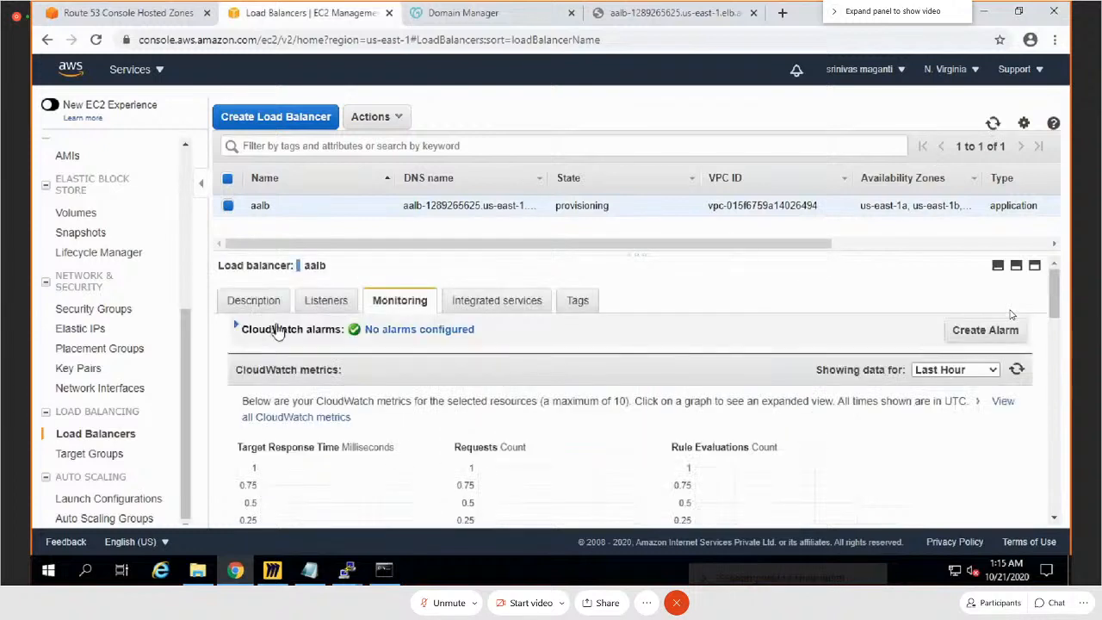
pyautogui.click(249, 300)
pyautogui.scroll(-3, 399, 428)
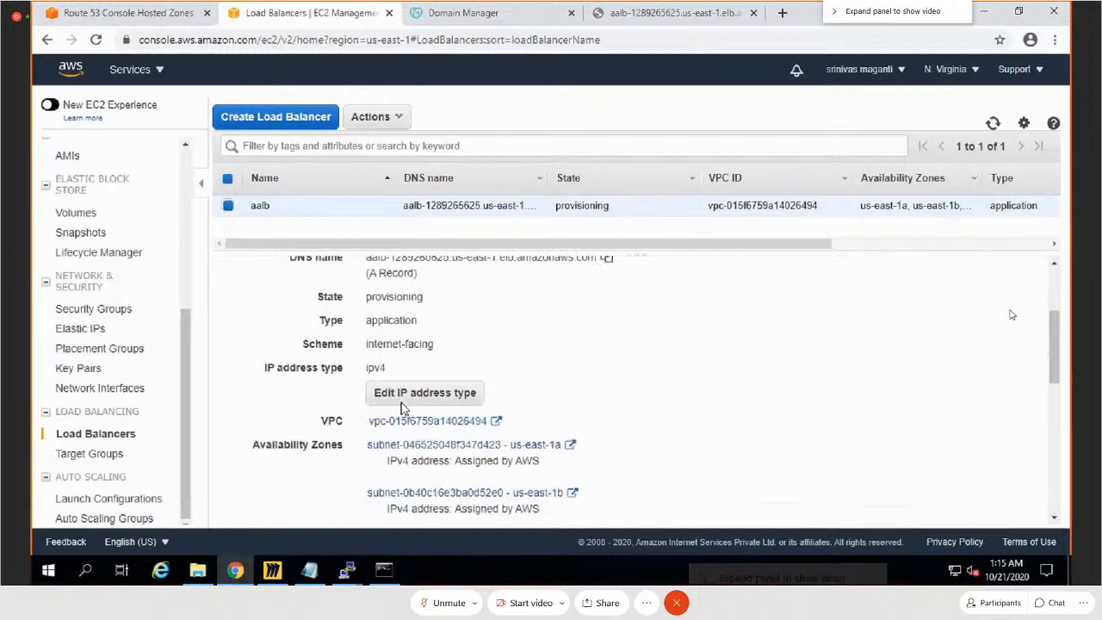
# Step: Open the subnet settings of aalb, inspect the subnet choice for us-east-1a, and close them without saving
pyautogui.click(405, 506)
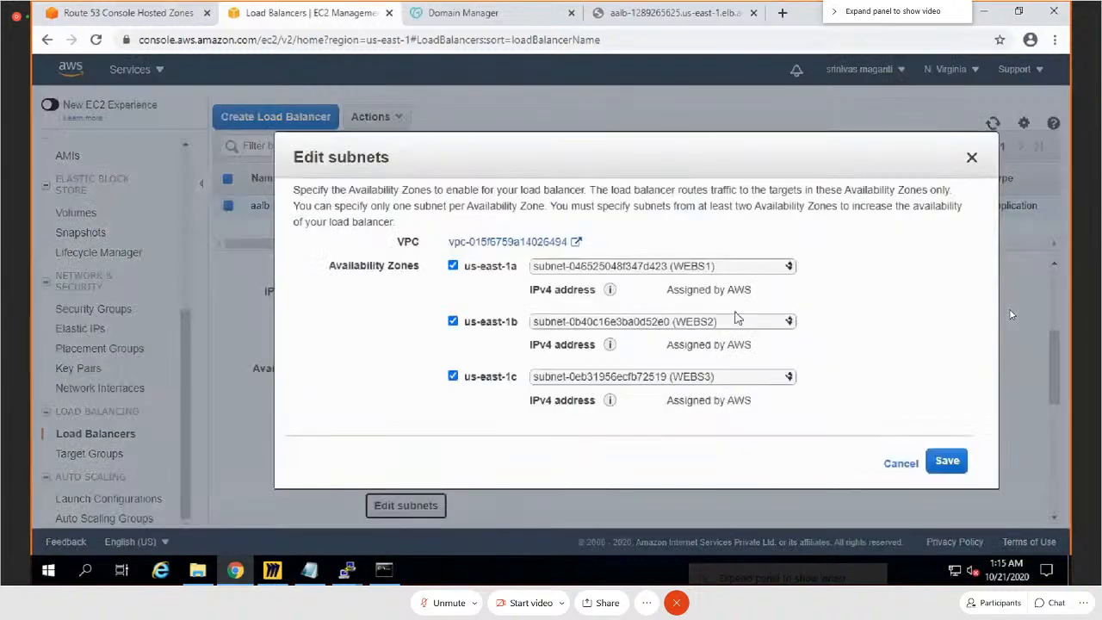
pyautogui.click(773, 267)
pyautogui.click(772, 279)
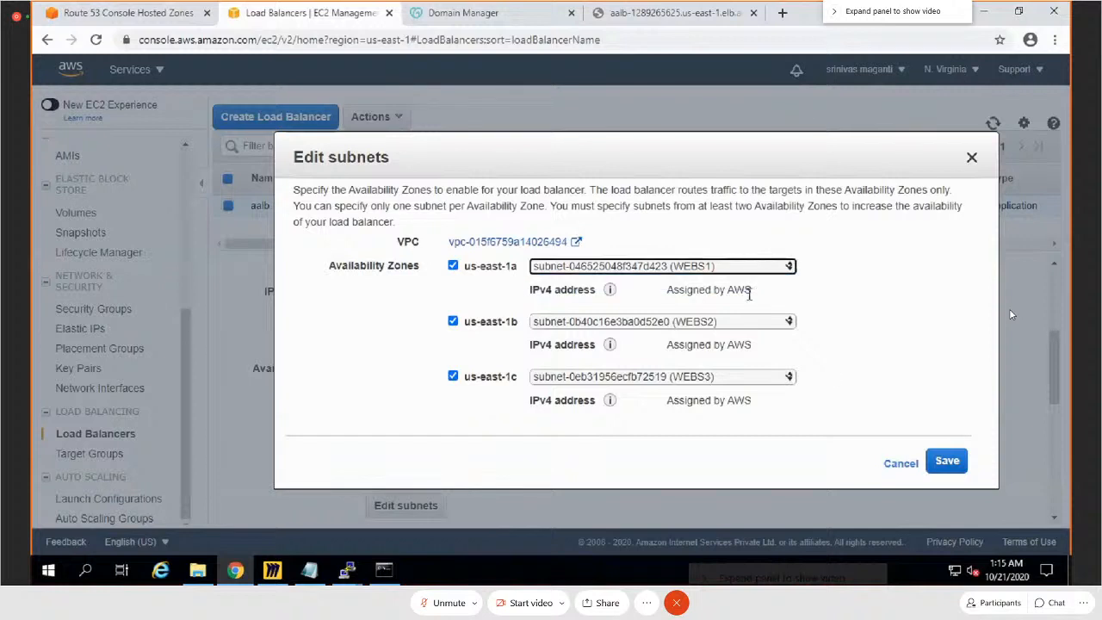
pyautogui.click(895, 464)
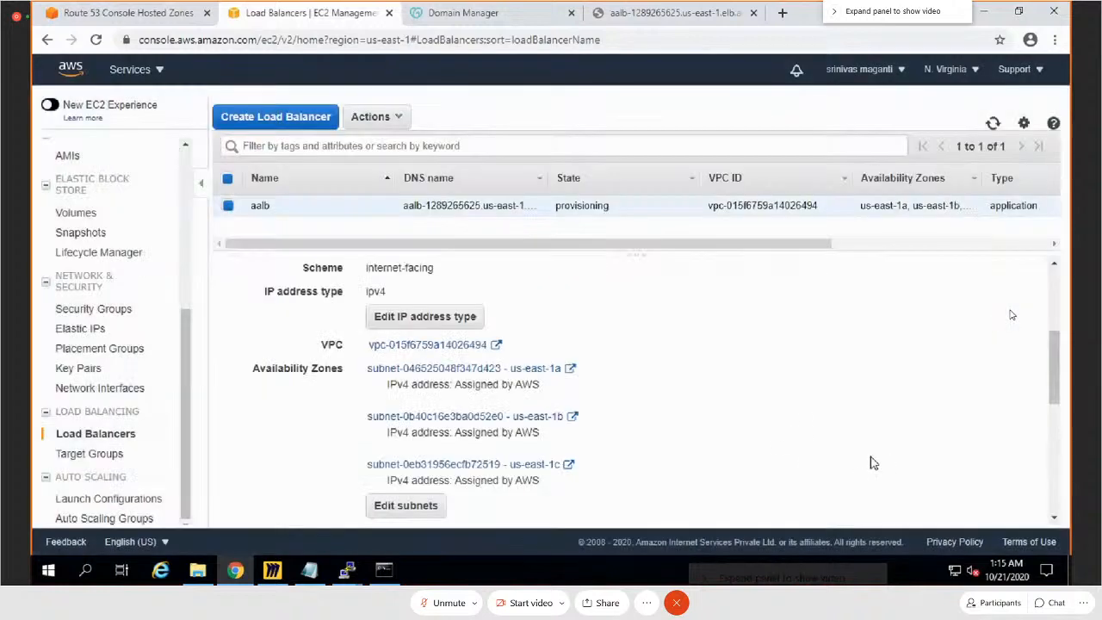
# Step: Open the EC2 network interfaces list and refresh it to look for the interfaces belonging to aalb
pyautogui.scroll(4, 94, 417)
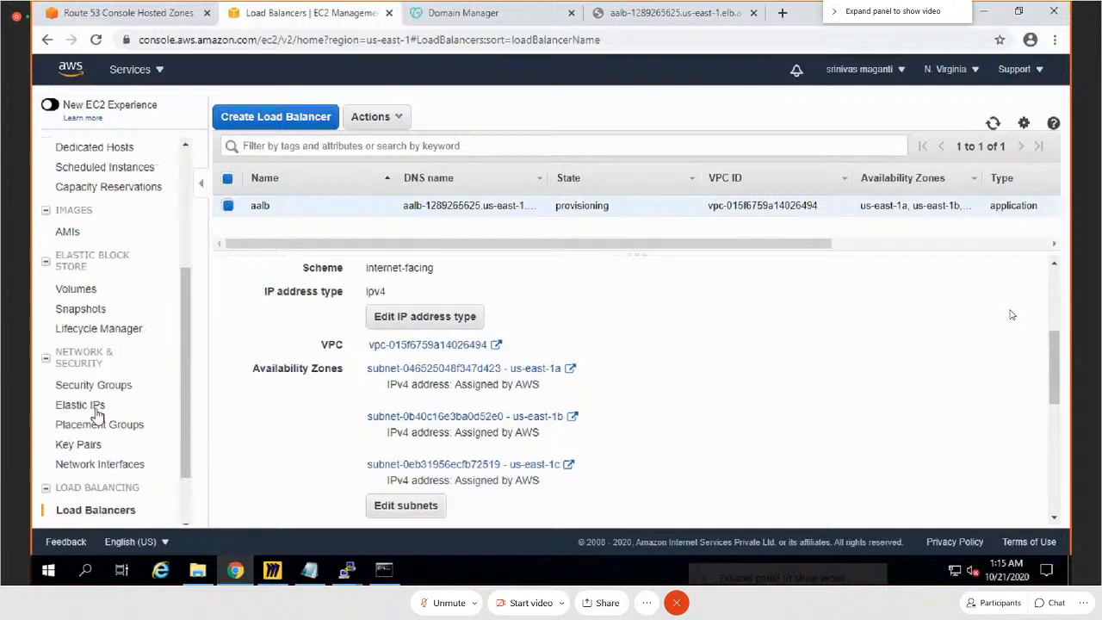
pyautogui.scroll(-2, 105, 482)
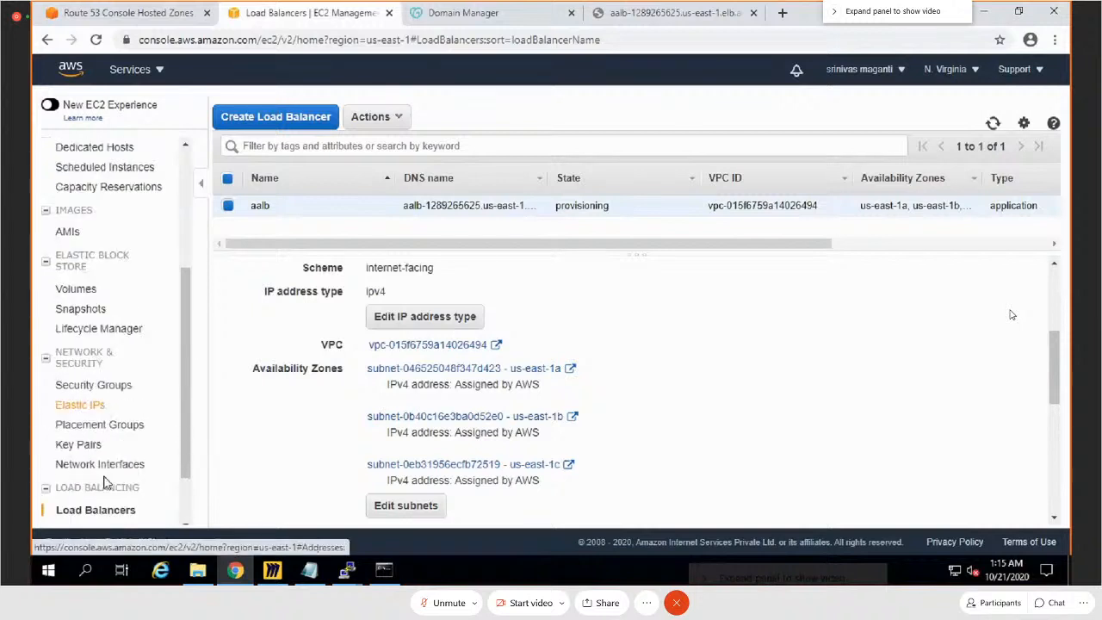
pyautogui.click(103, 465)
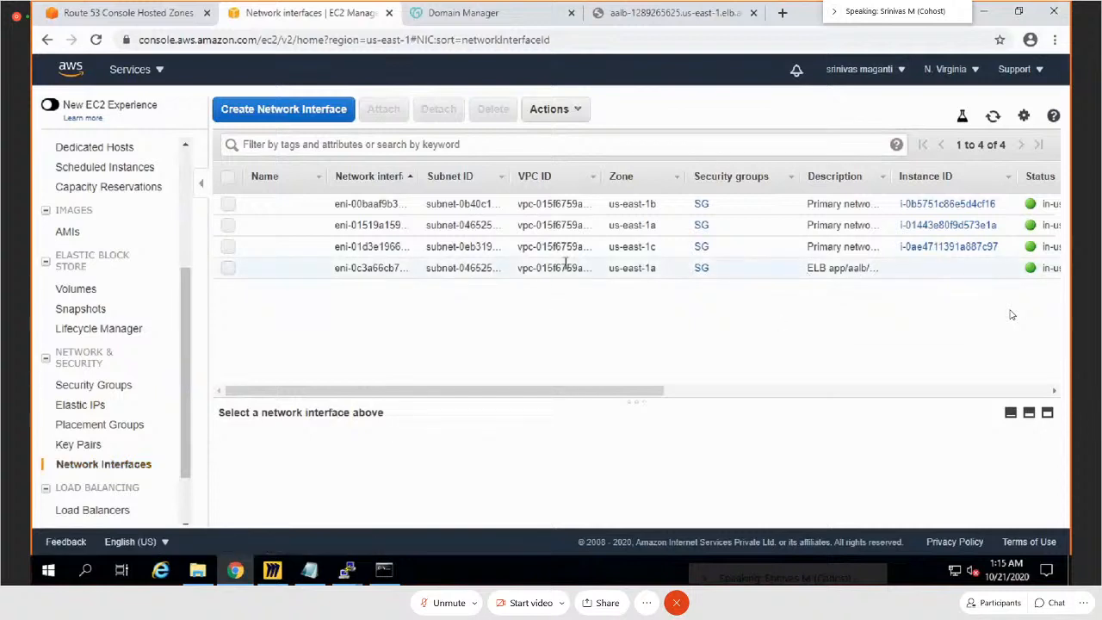
pyautogui.click(992, 115)
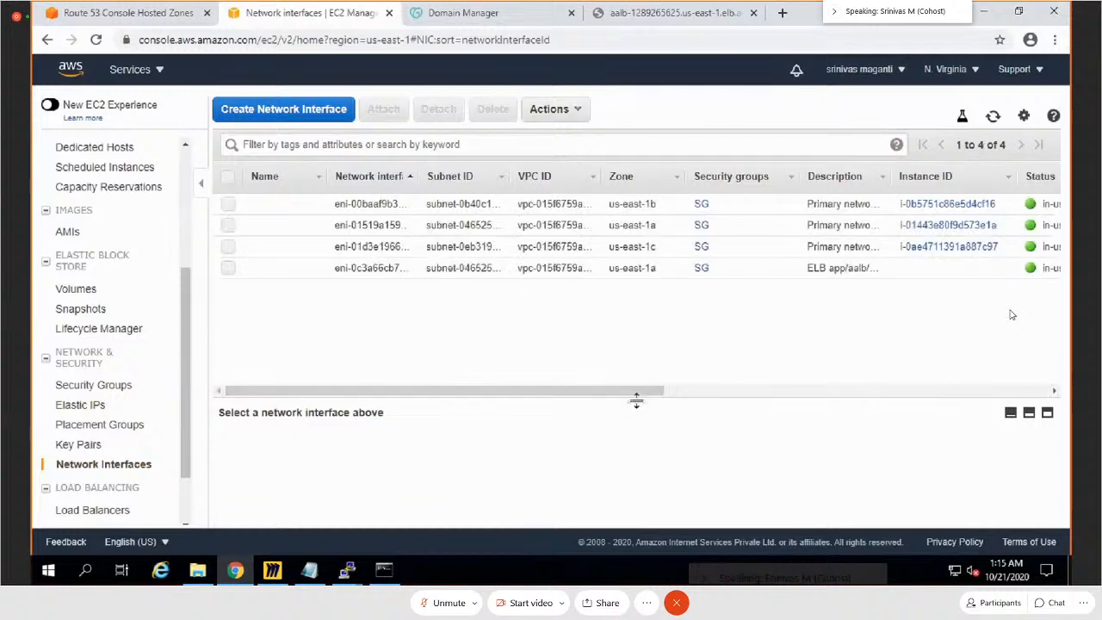
# Step: Inspect the network interfaces' public and private IPs, widen the Description column to show full text, and refresh the list
pyautogui.moveTo(638, 398); pyautogui.dragTo(850, 317)
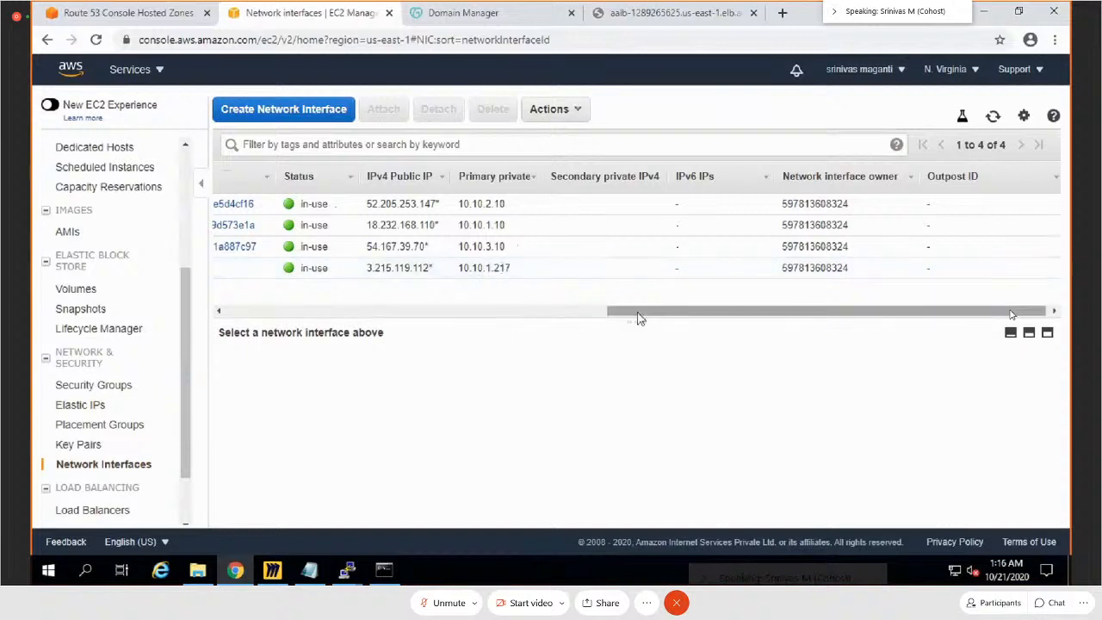
pyautogui.moveTo(639, 315); pyautogui.dragTo(460, 308)
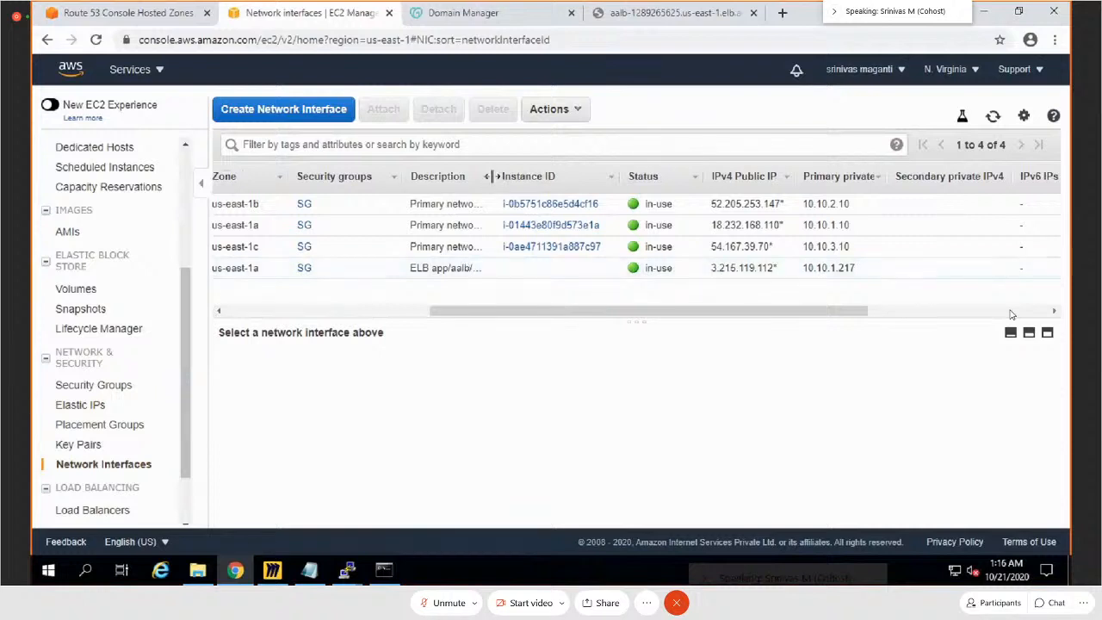
pyautogui.moveTo(492, 175); pyautogui.dragTo(576, 180)
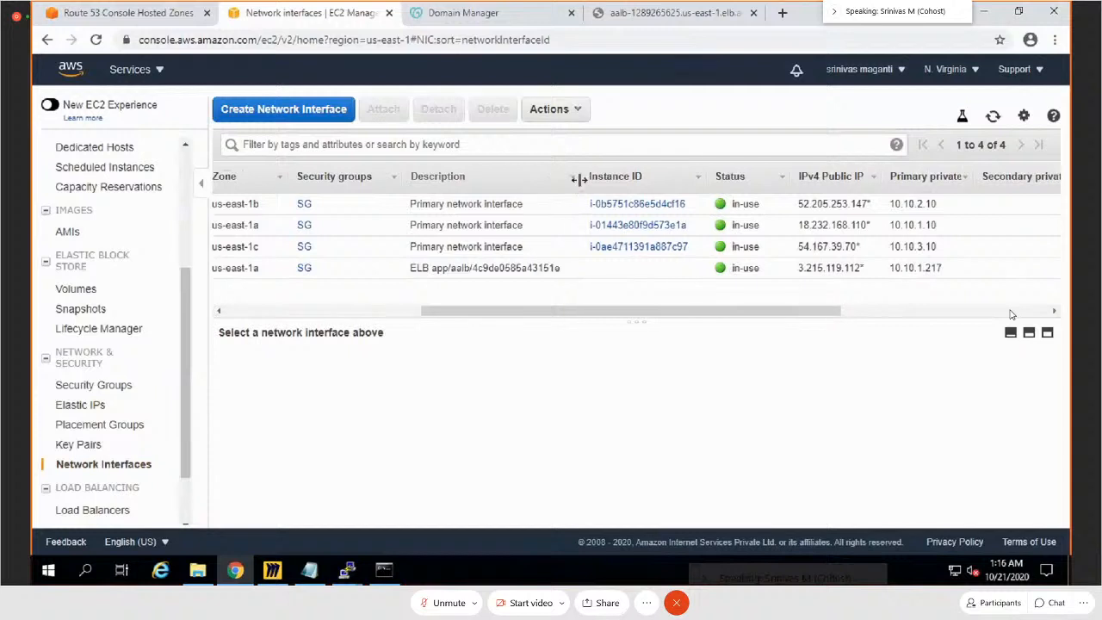
pyautogui.click(993, 115)
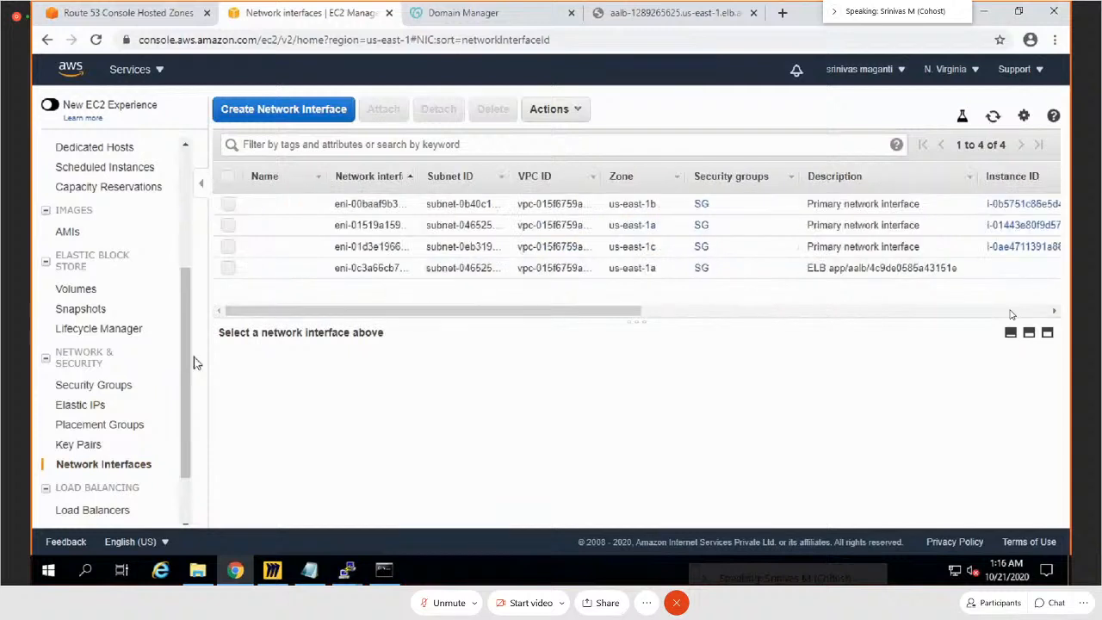
# Step: Go back to the EC2 load balancer list and refresh it twice to check the state of aalb
pyautogui.scroll(-2, 90, 446)
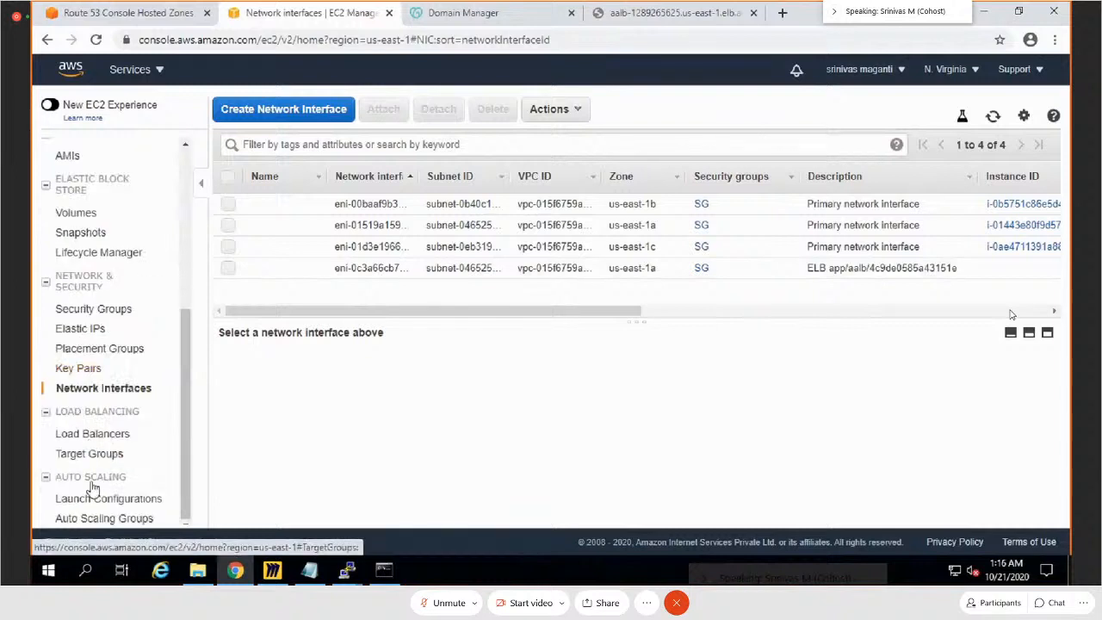
pyautogui.click(95, 439)
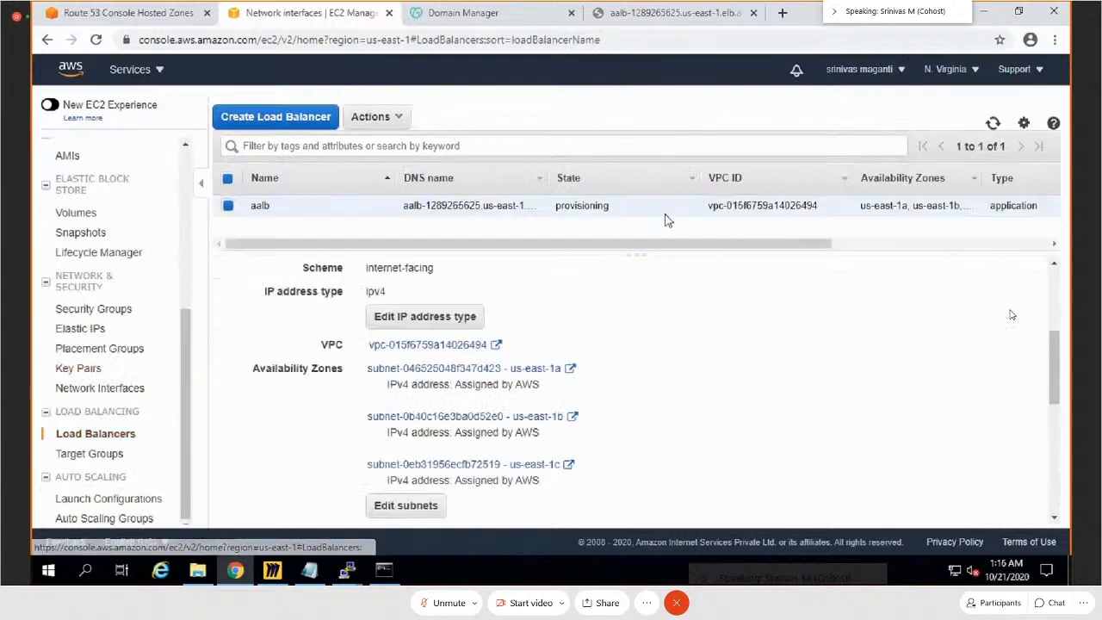
pyautogui.click(992, 124)
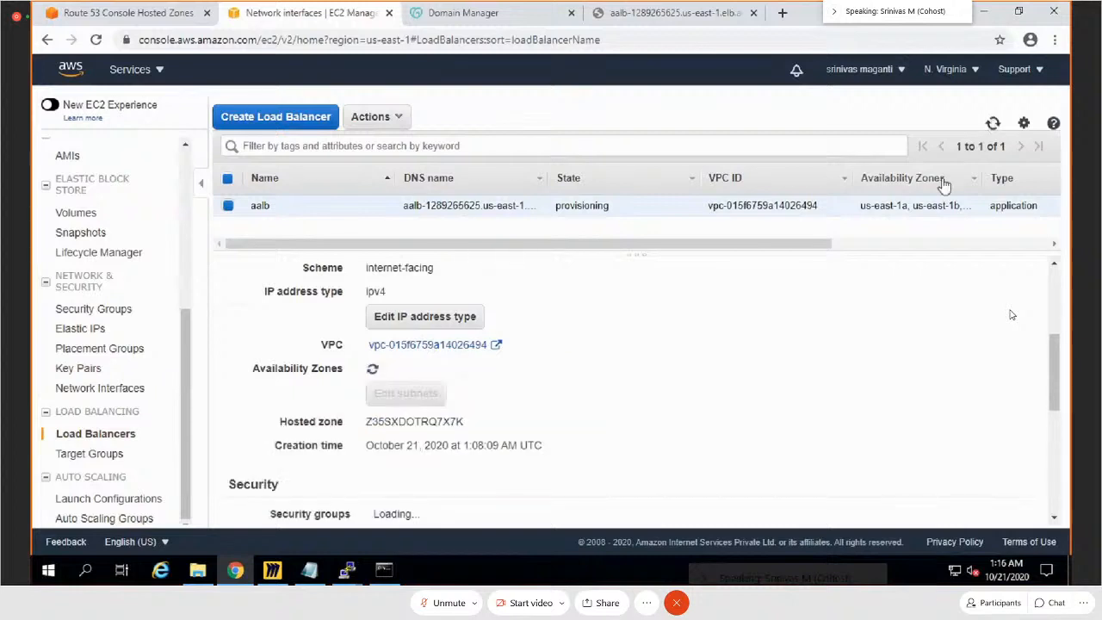
pyautogui.moveTo(608, 244); pyautogui.dragTo(474, 244)
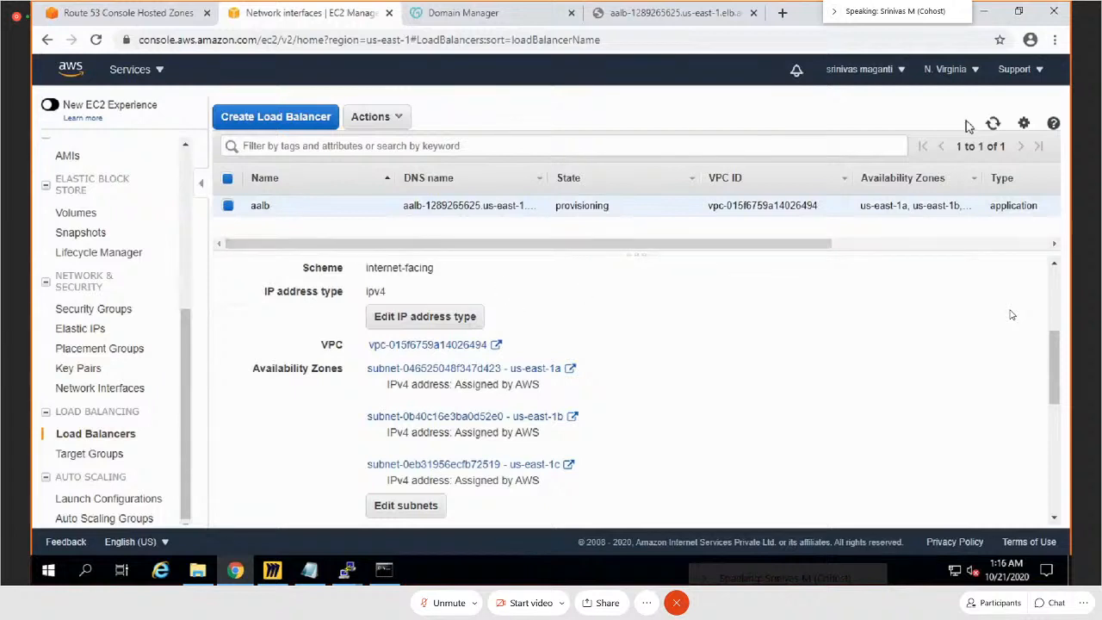
pyautogui.click(998, 126)
# Step: Refresh the load balancer list and reload the aalb DNS address in the browser to test whether it is reachable
pyautogui.click(397, 119)
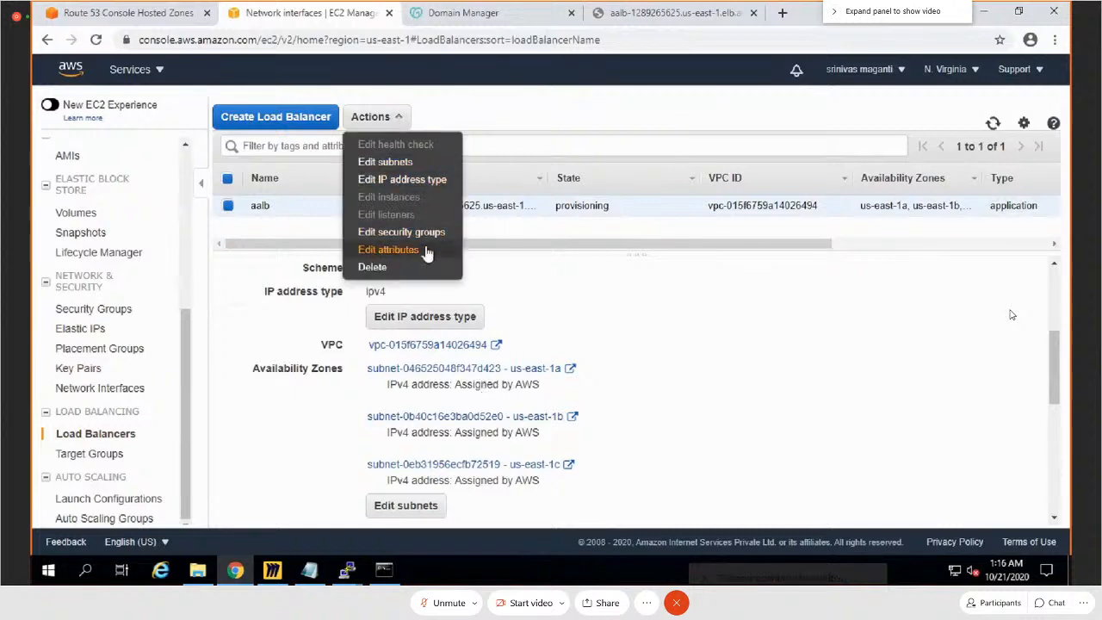
pyautogui.click(993, 124)
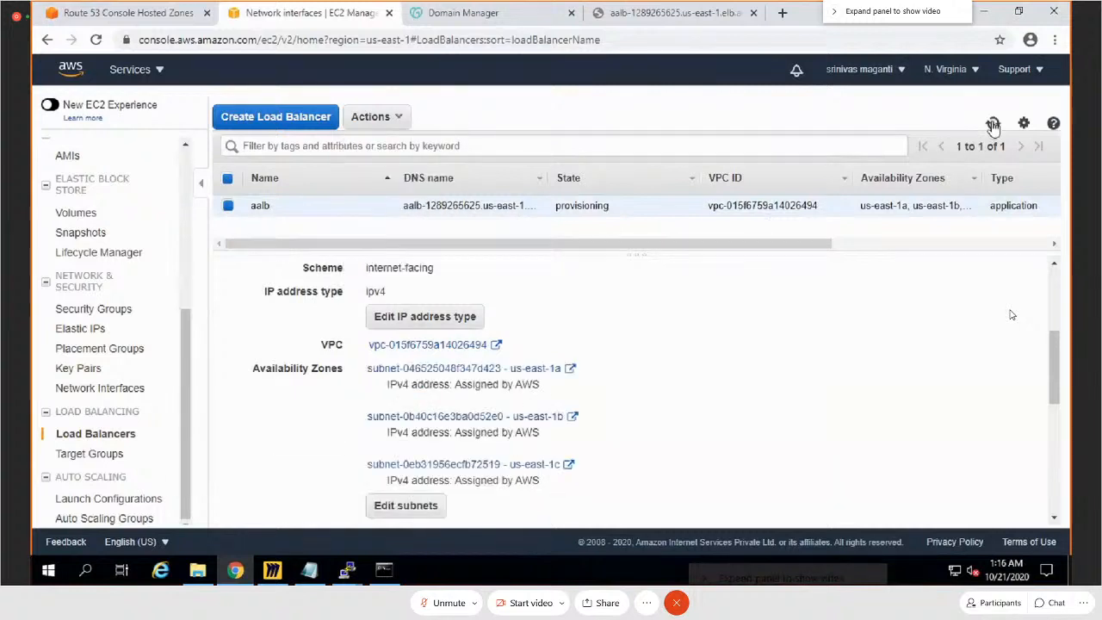
pyautogui.click(614, 17)
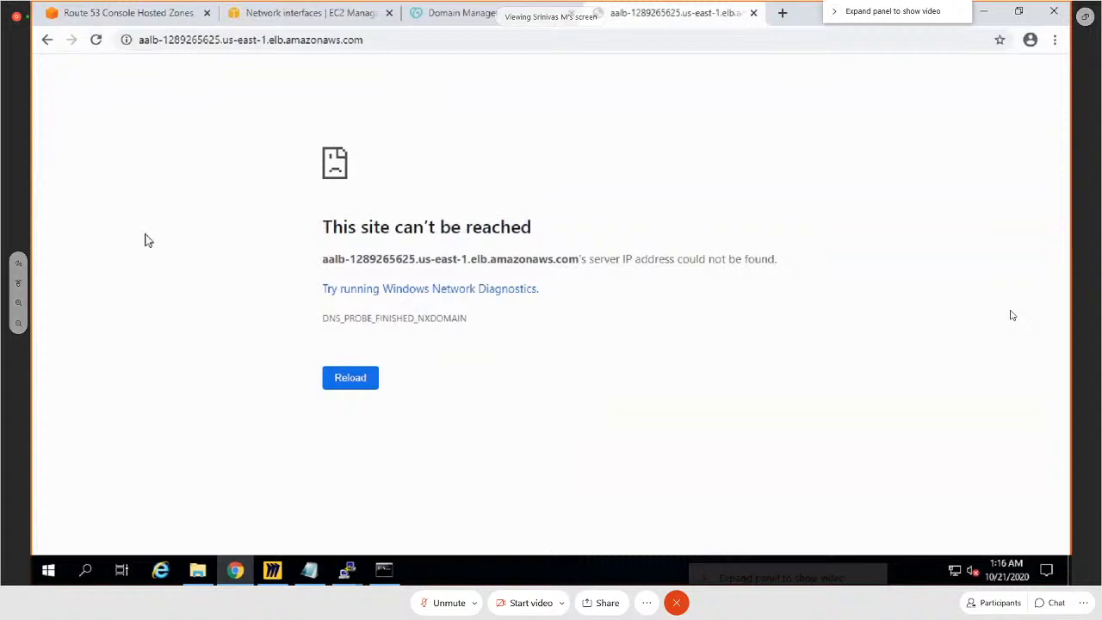
pyautogui.click(327, 384)
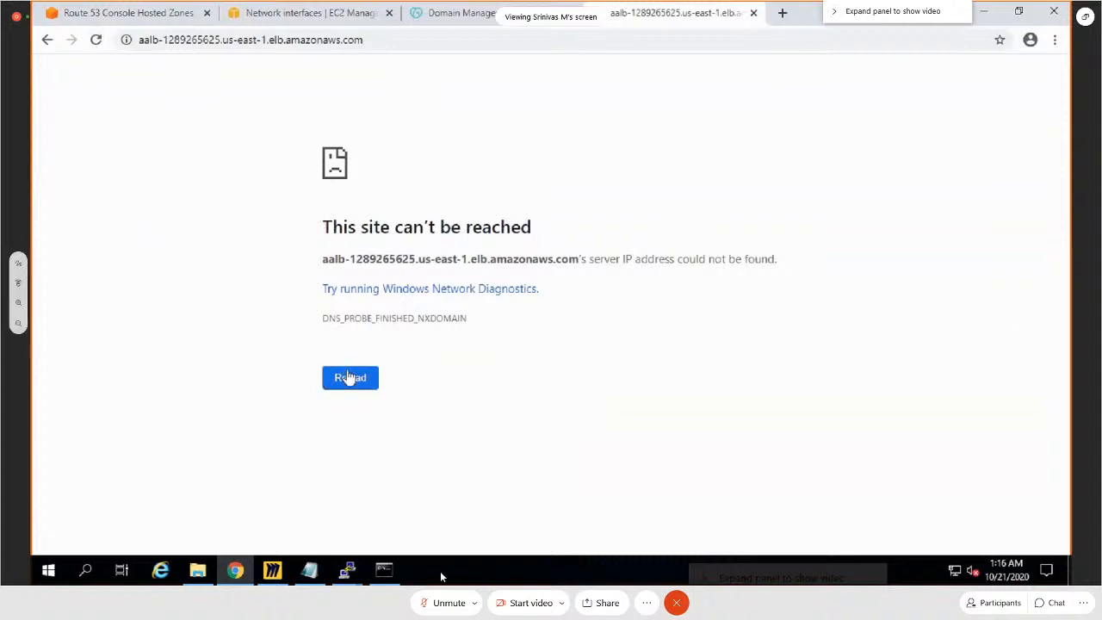
pyautogui.click(438, 601)
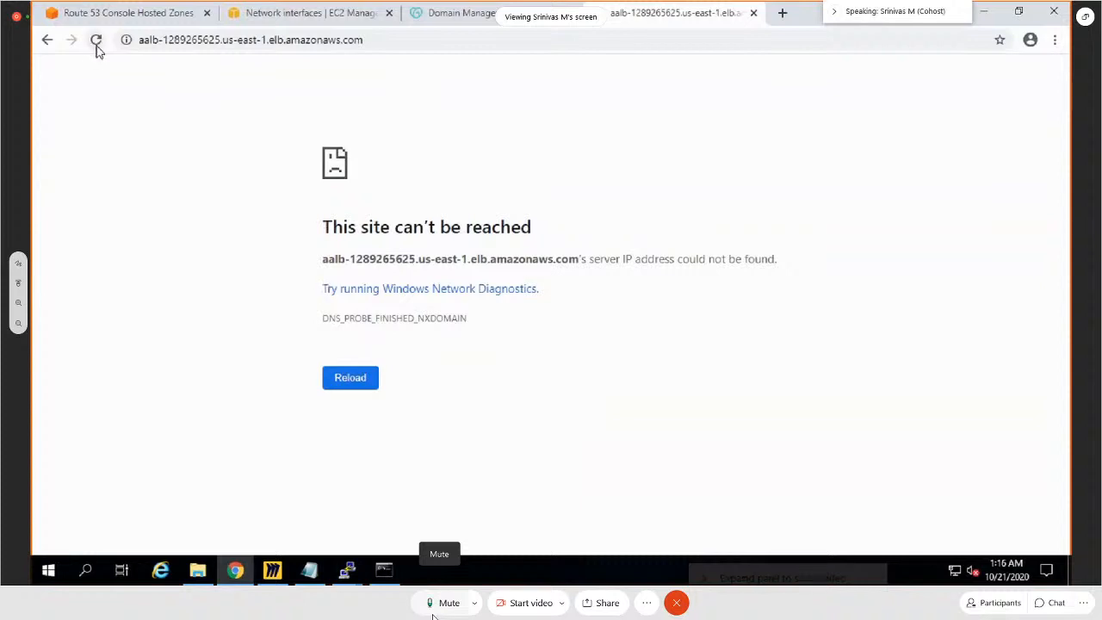
# Step: Return to the EC2 load balancer list and refresh it to recheck the state of aalb
pyautogui.click(344, 23)
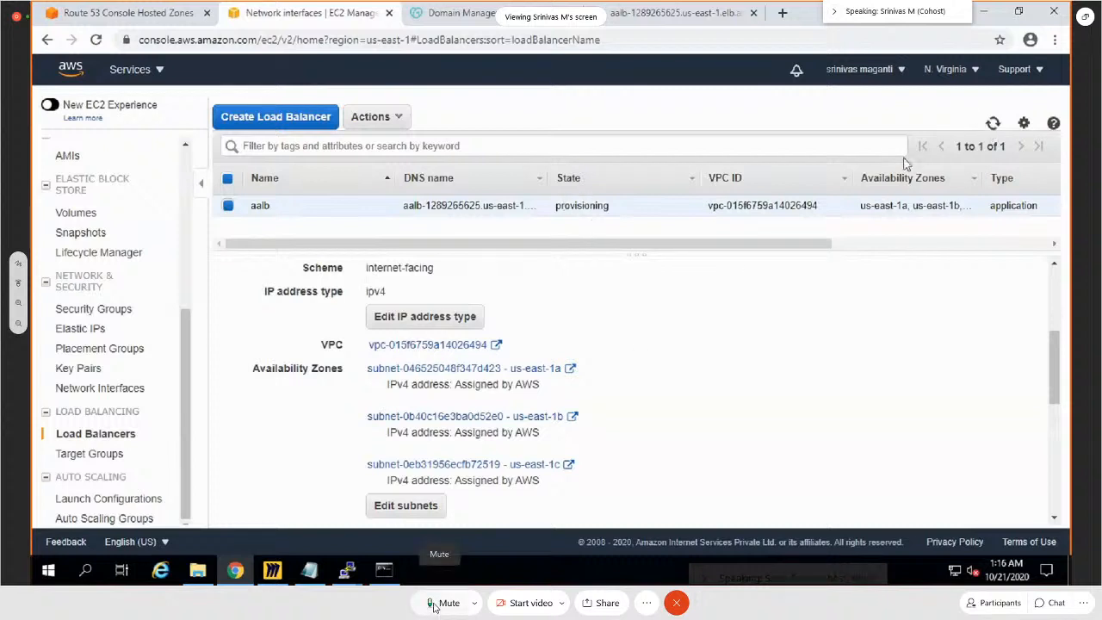
pyautogui.click(995, 126)
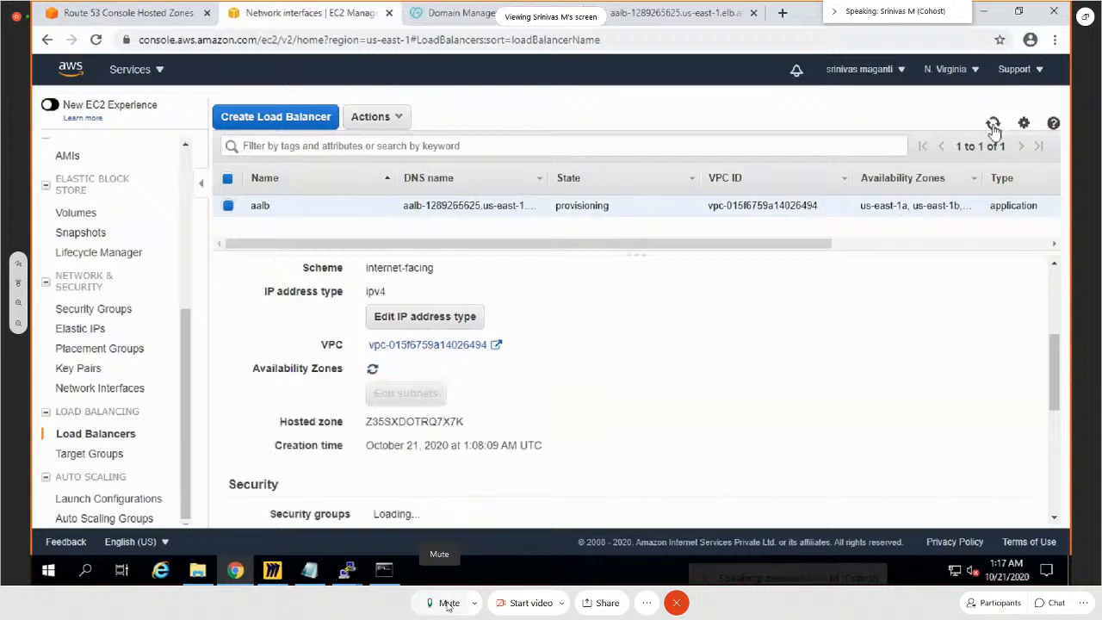
pyautogui.click(446, 604)
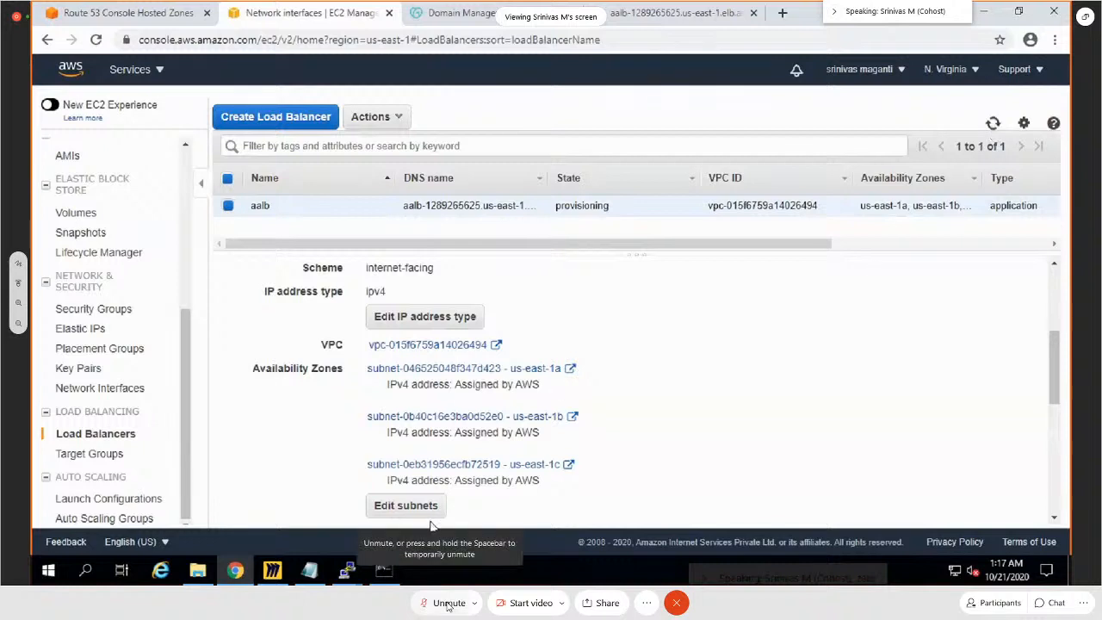
# Step: Examine the registered targets and zone health of target group BackendPool1, and look at the aalb site page again
pyautogui.click(92, 454)
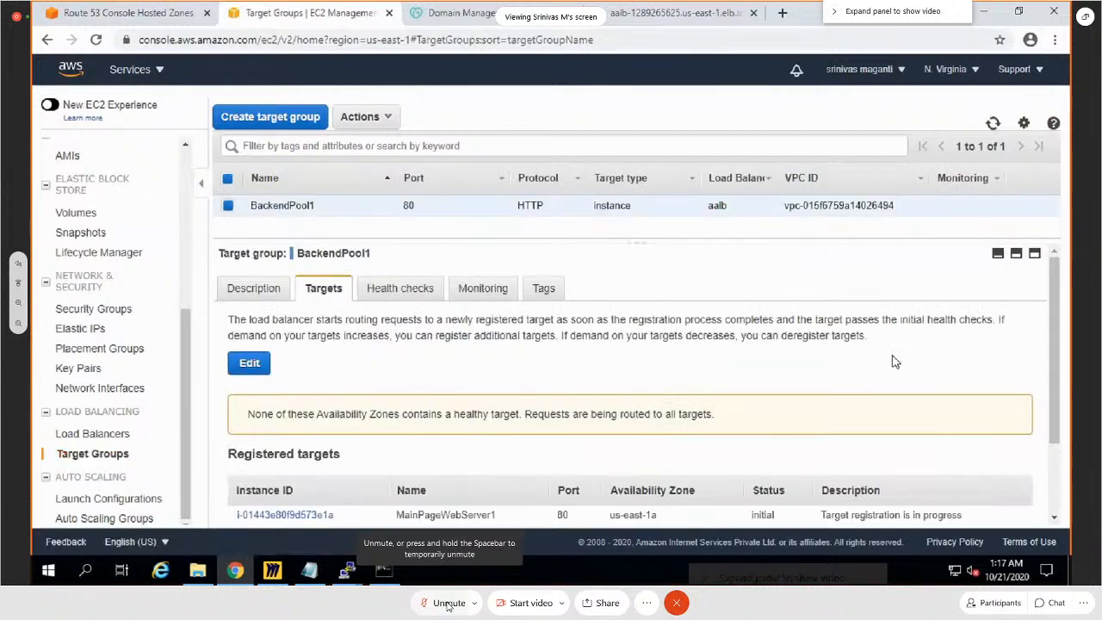
pyautogui.scroll(-2, 894, 361)
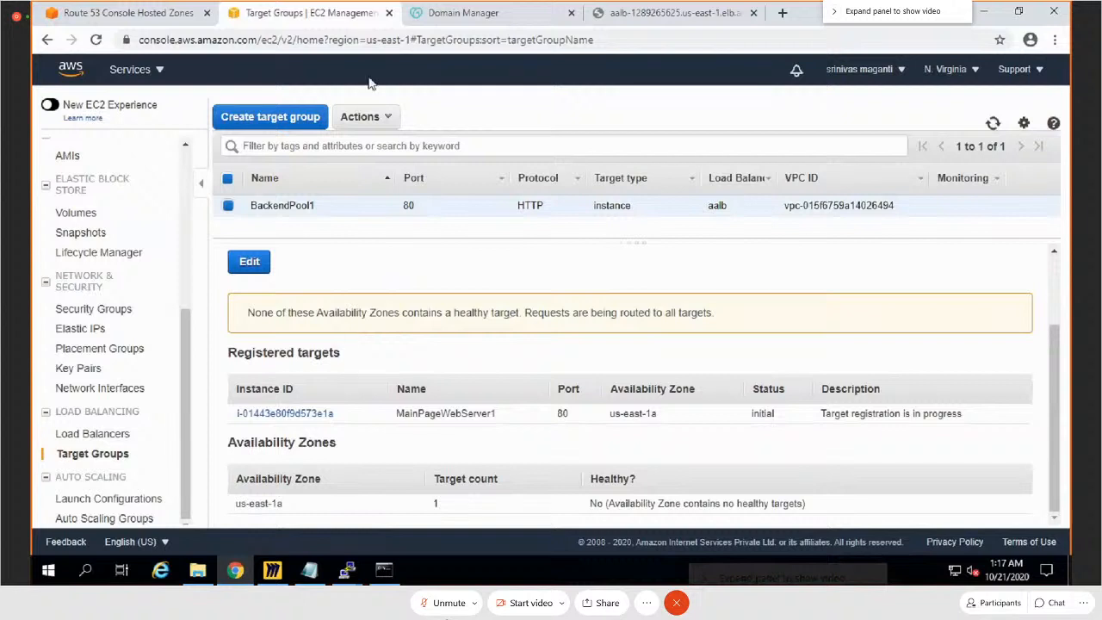
pyautogui.click(629, 17)
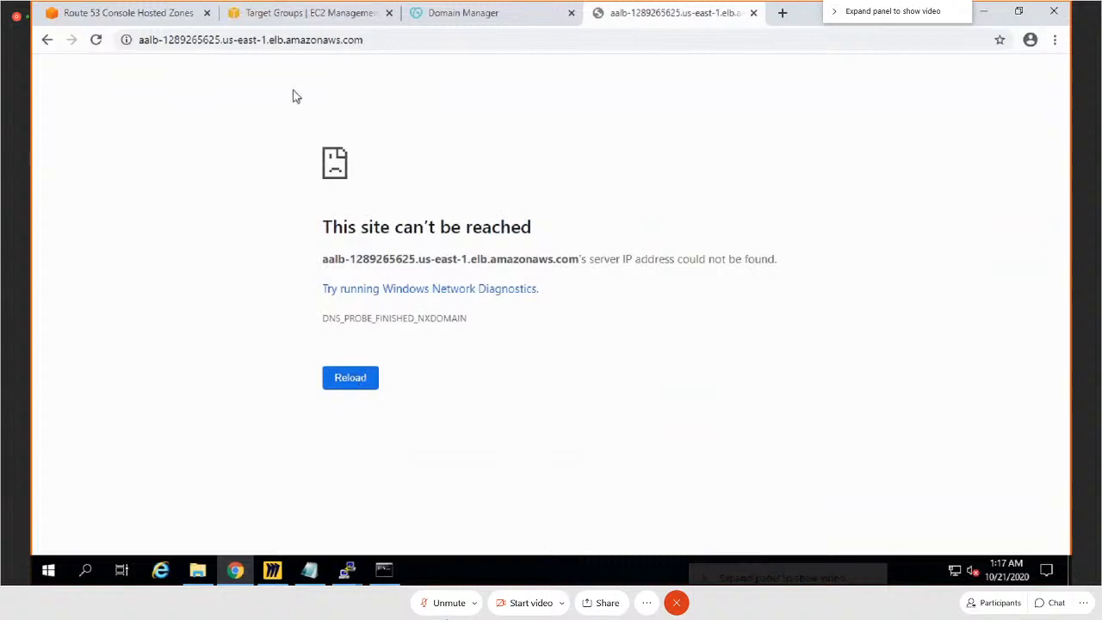
# Step: Go back to the EC2 load balancer list and widen the Availability Zones column to show all zones of aalb
pyautogui.click(318, 15)
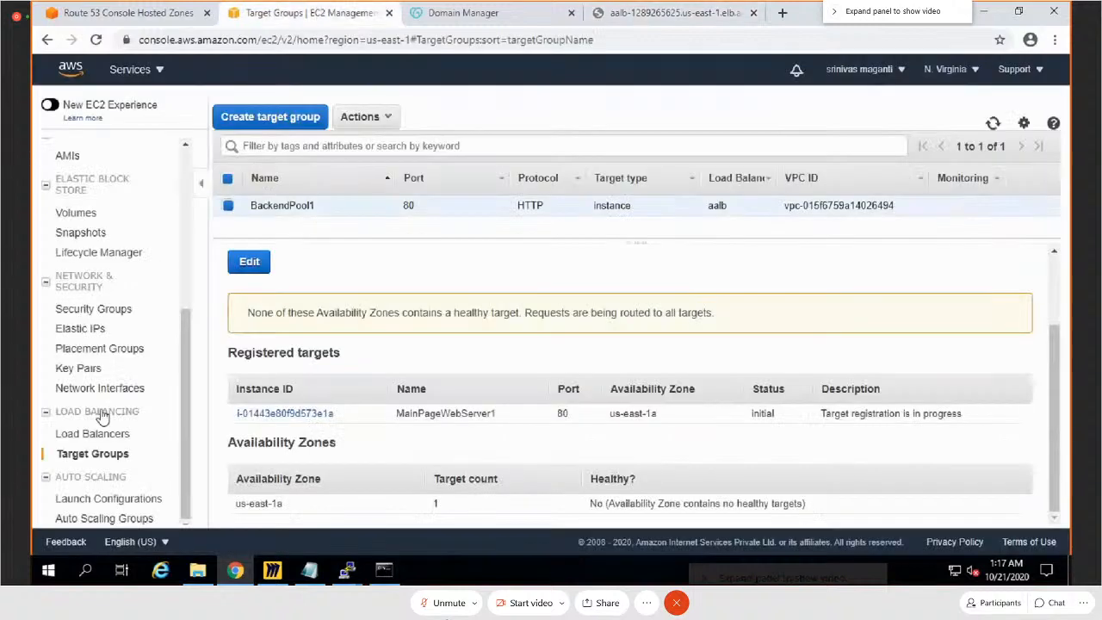
pyautogui.click(94, 435)
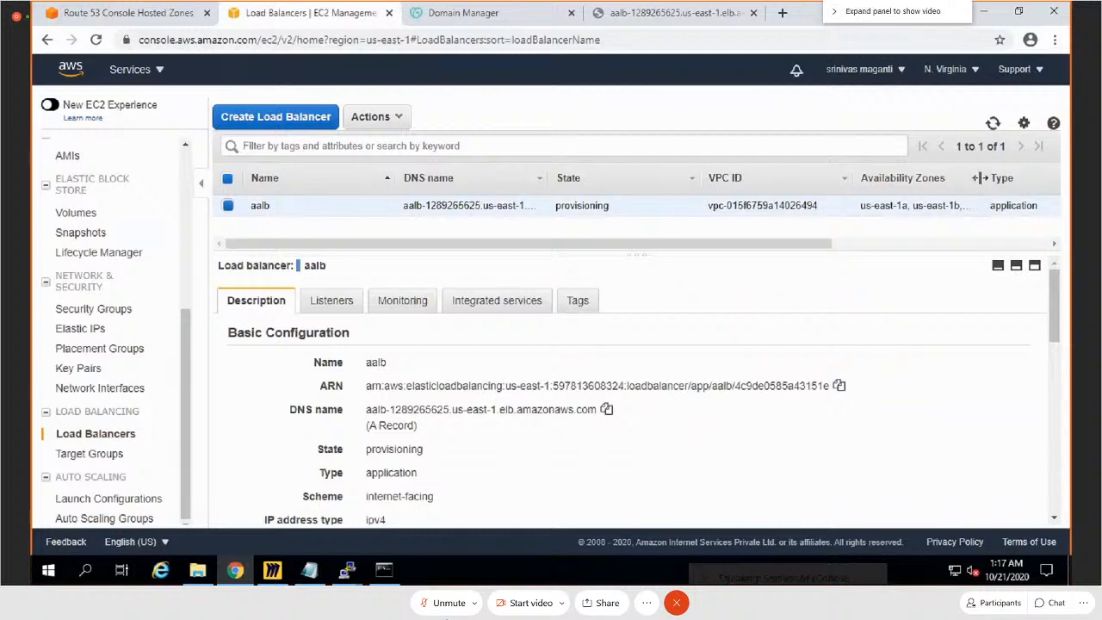
pyautogui.moveTo(982, 179); pyautogui.dragTo(1022, 179)
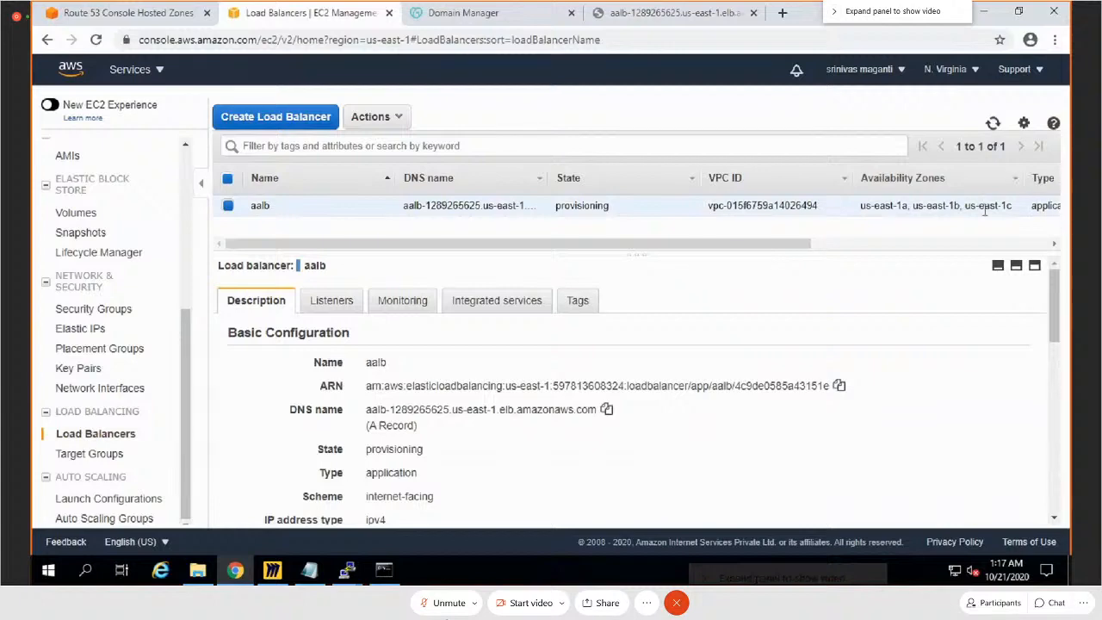
# Step: Start creating a second Application Load Balancer and name it aalb2
pyautogui.click(300, 120)
pyautogui.click(221, 311)
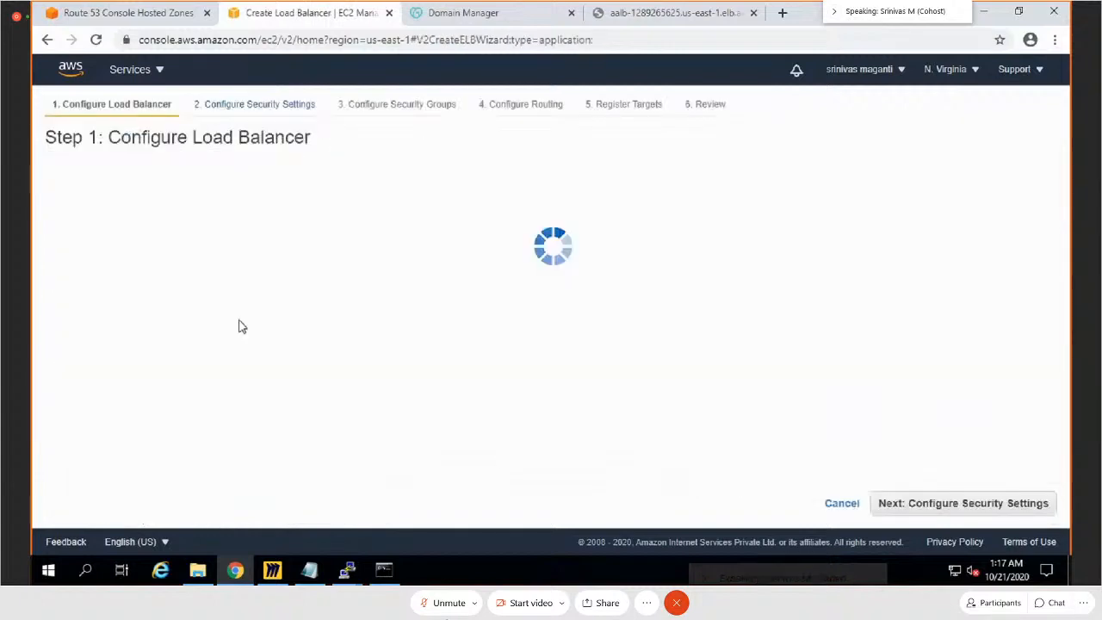
pyautogui.click(265, 244)
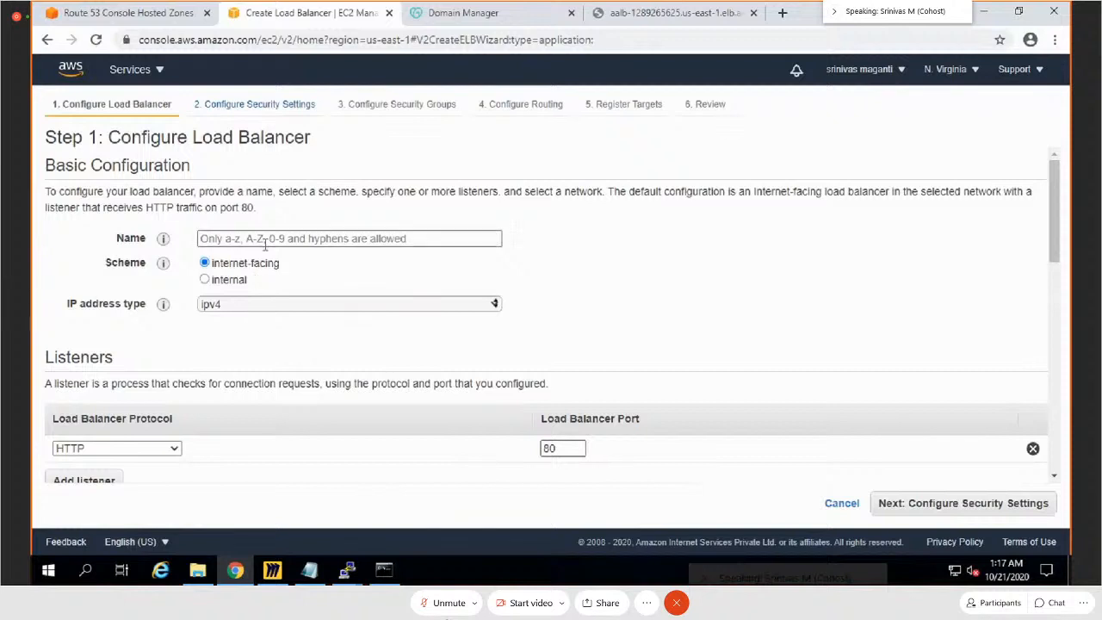
pyautogui.click(267, 241)
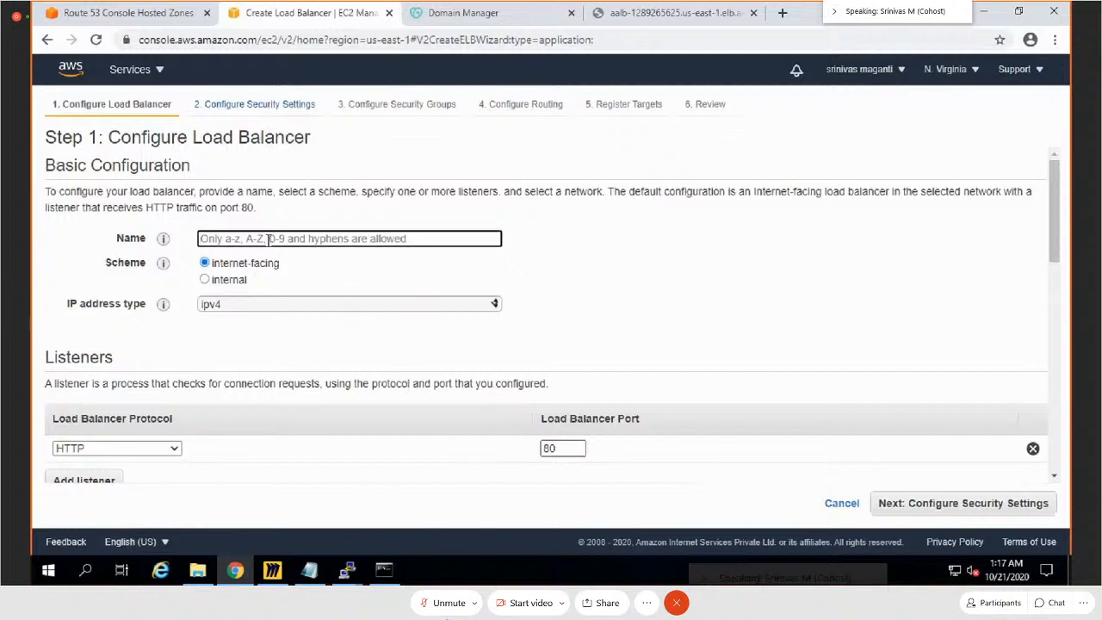
pyautogui.write('a')
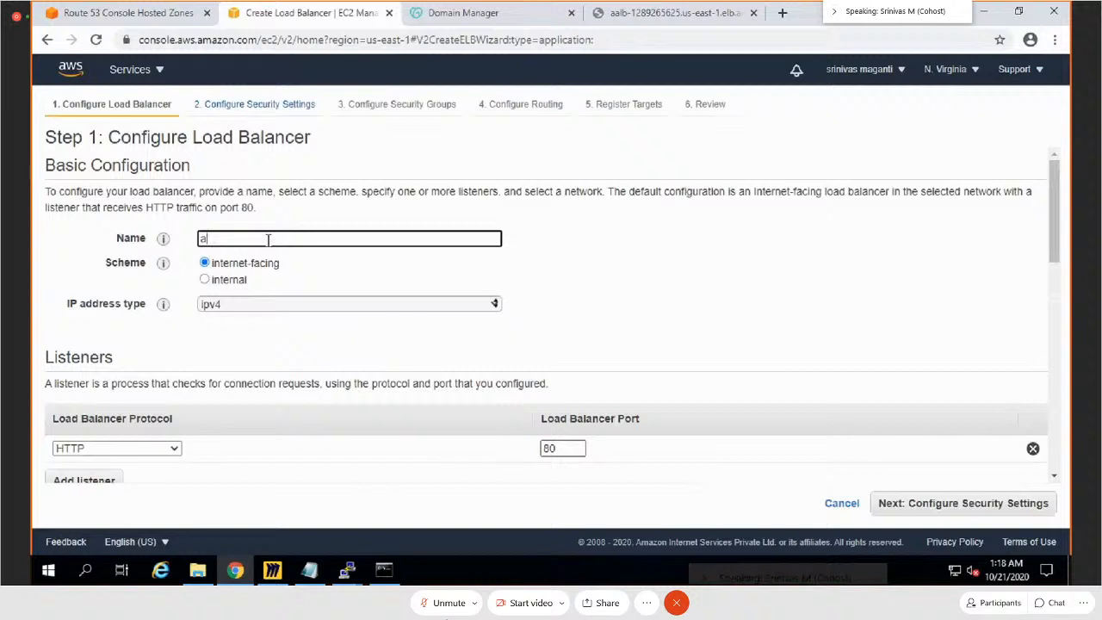
pyautogui.write('alb2')
# Step: Place aalb2 in the AALBVPC VPC and enable zones us-east-1a, us-east-1b and us-east-1c with subnets WEBS1, WEBS2 and WEBS3
pyautogui.scroll(-4, 399, 388)
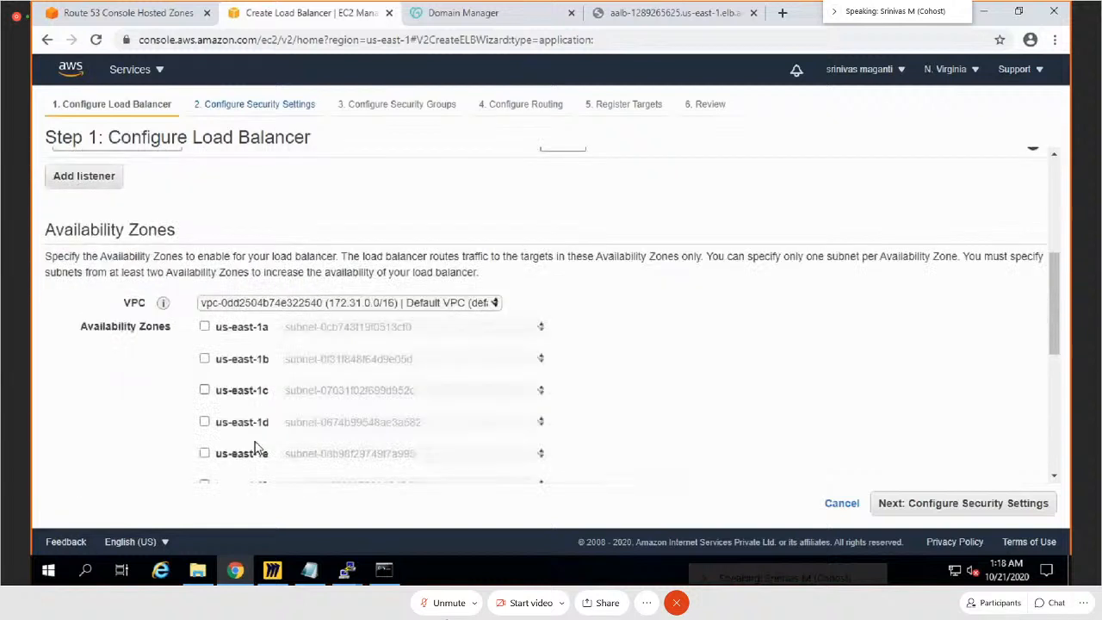
pyautogui.click(419, 306)
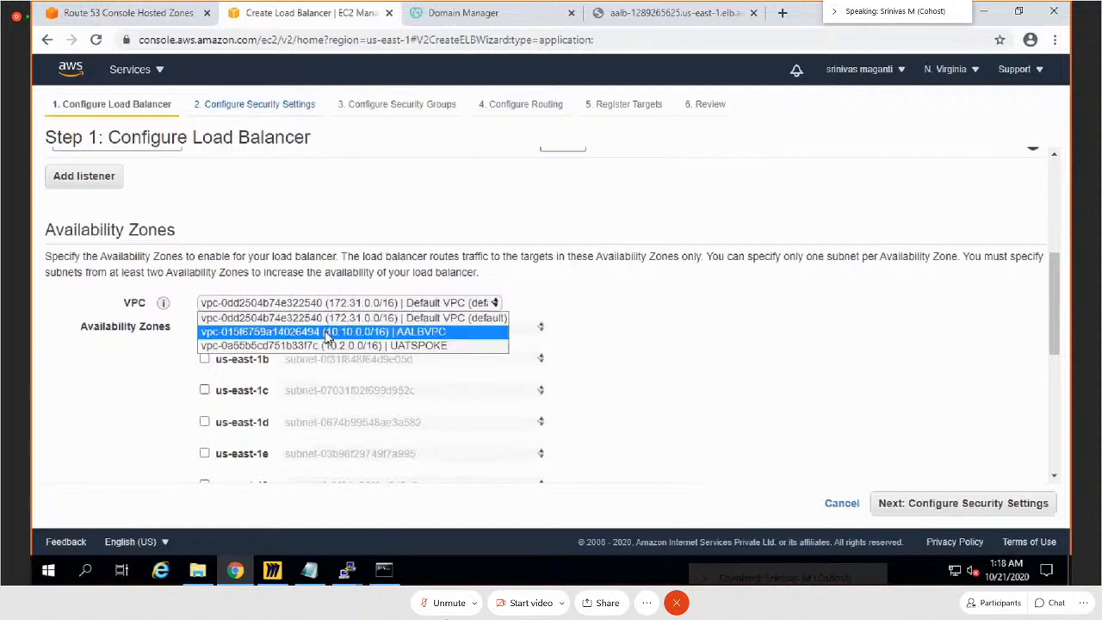
pyautogui.click(329, 336)
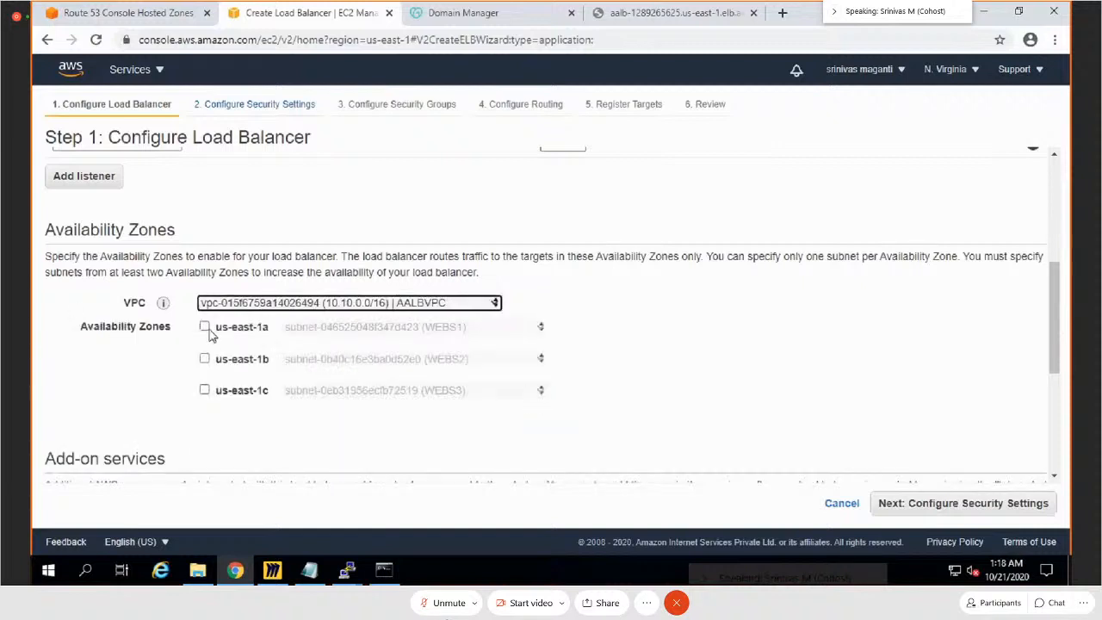
pyautogui.click(204, 327)
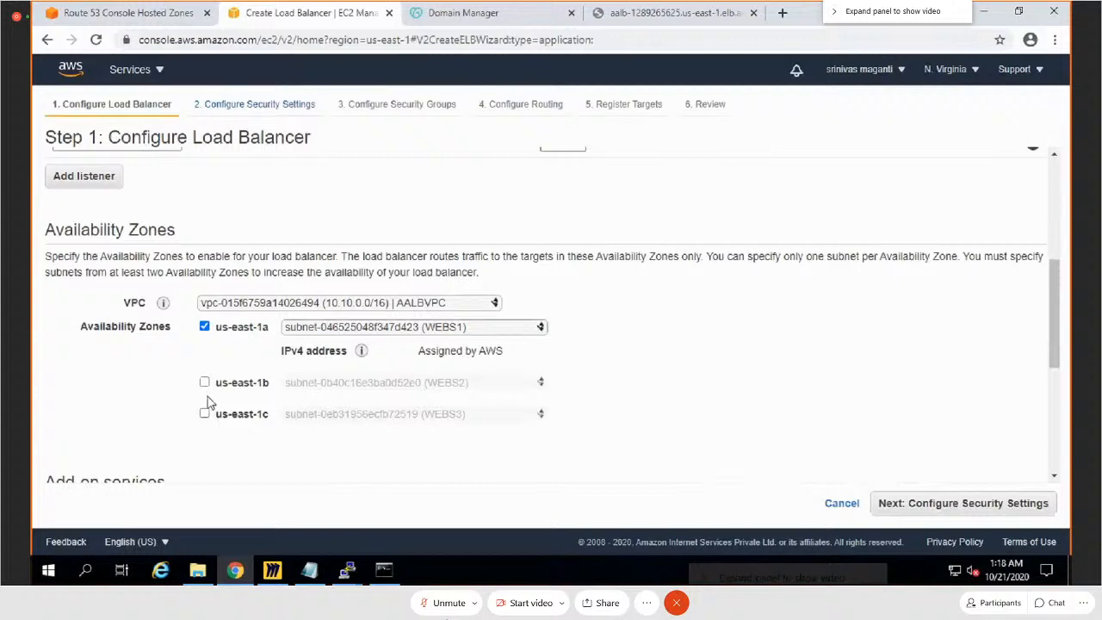
pyautogui.click(205, 383)
pyautogui.click(204, 436)
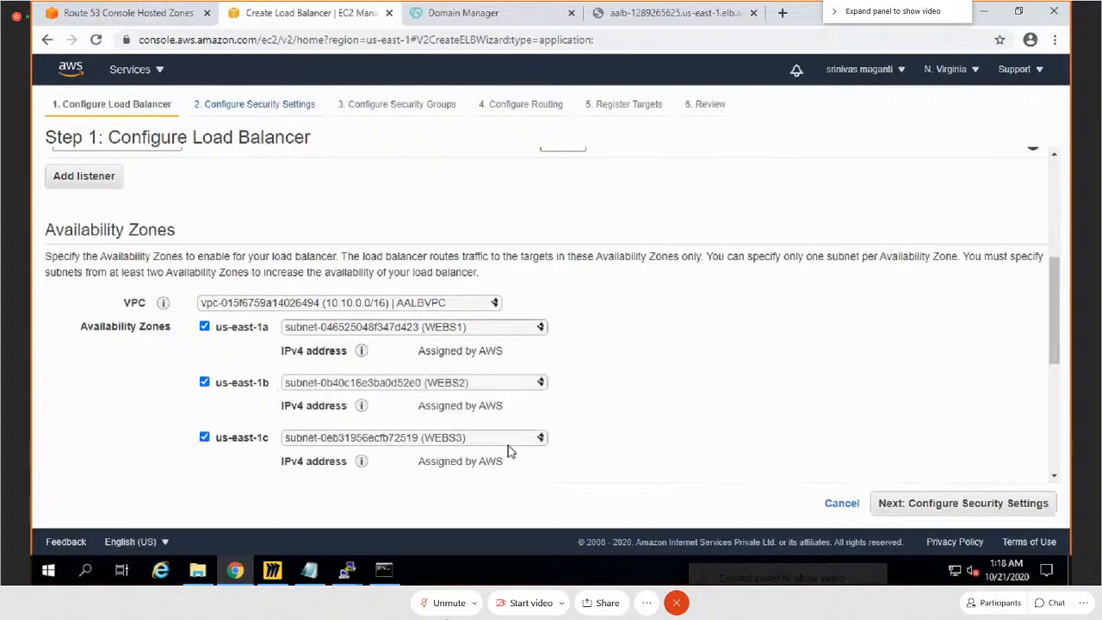
# Step: Skip the add-on services and security settings, and assign the existing security group SG in place of the default group
pyautogui.scroll(-5, 745, 405)
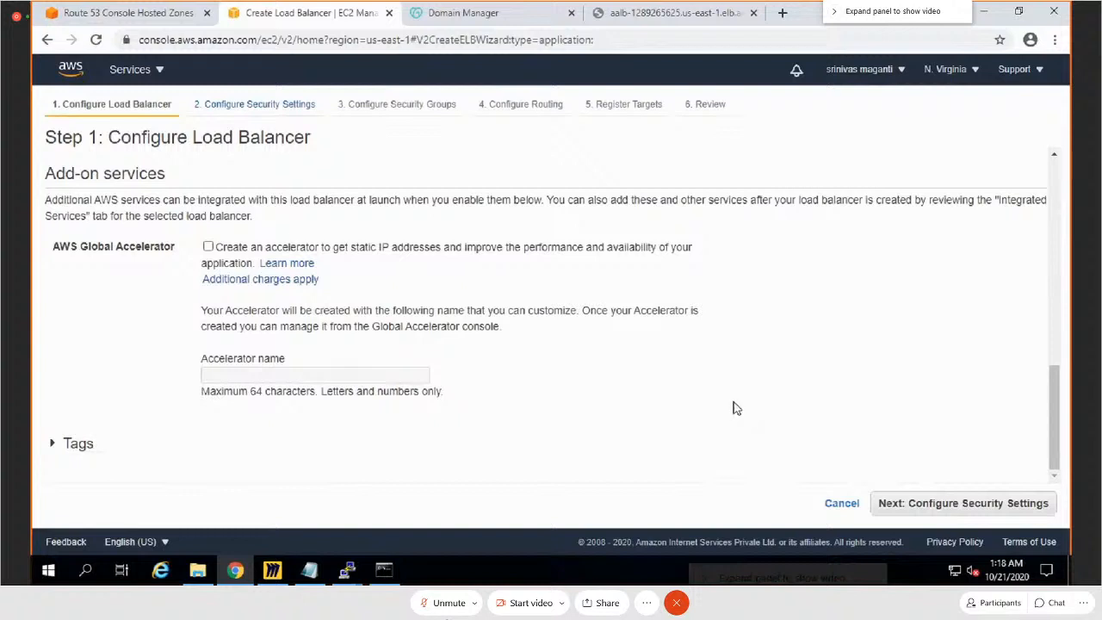
pyautogui.click(1023, 512)
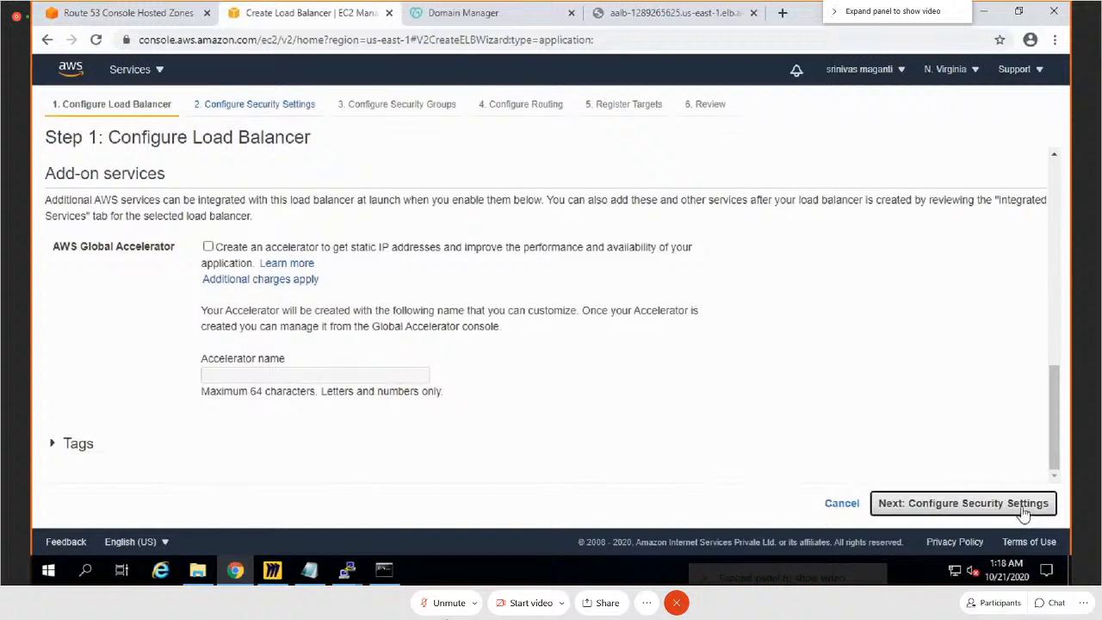
pyautogui.click(1016, 504)
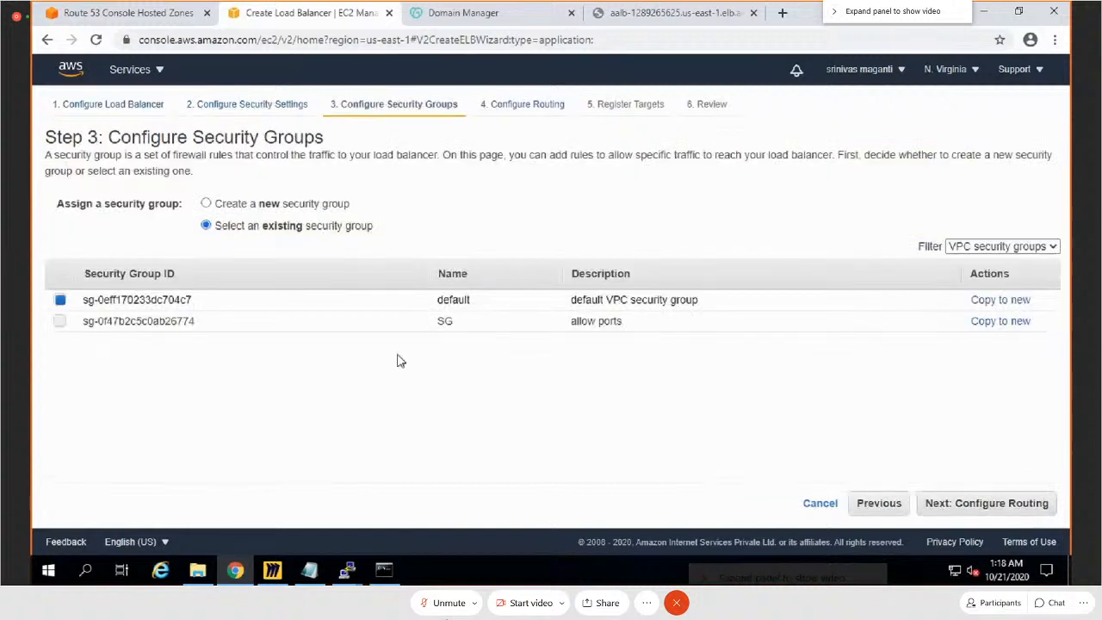
pyautogui.click(59, 322)
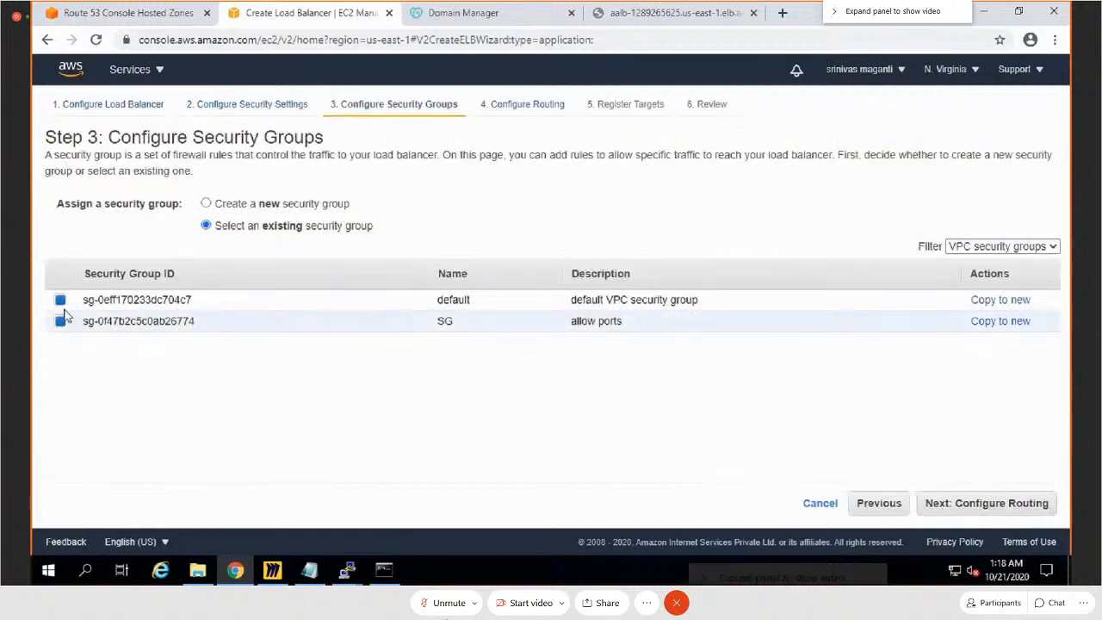
pyautogui.click(60, 300)
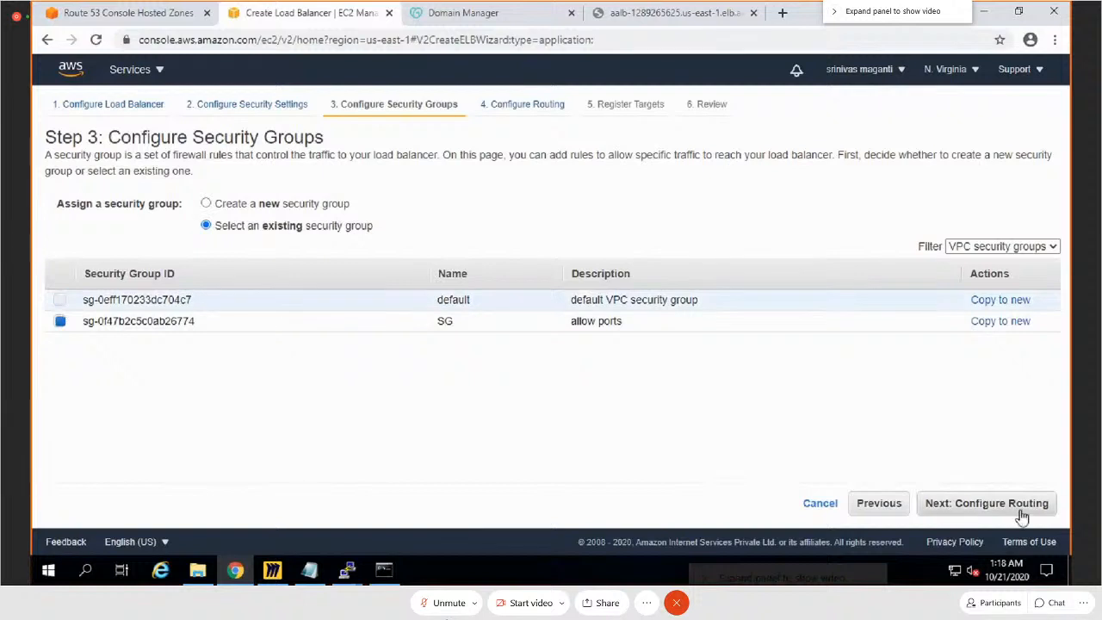
pyautogui.click(1022, 515)
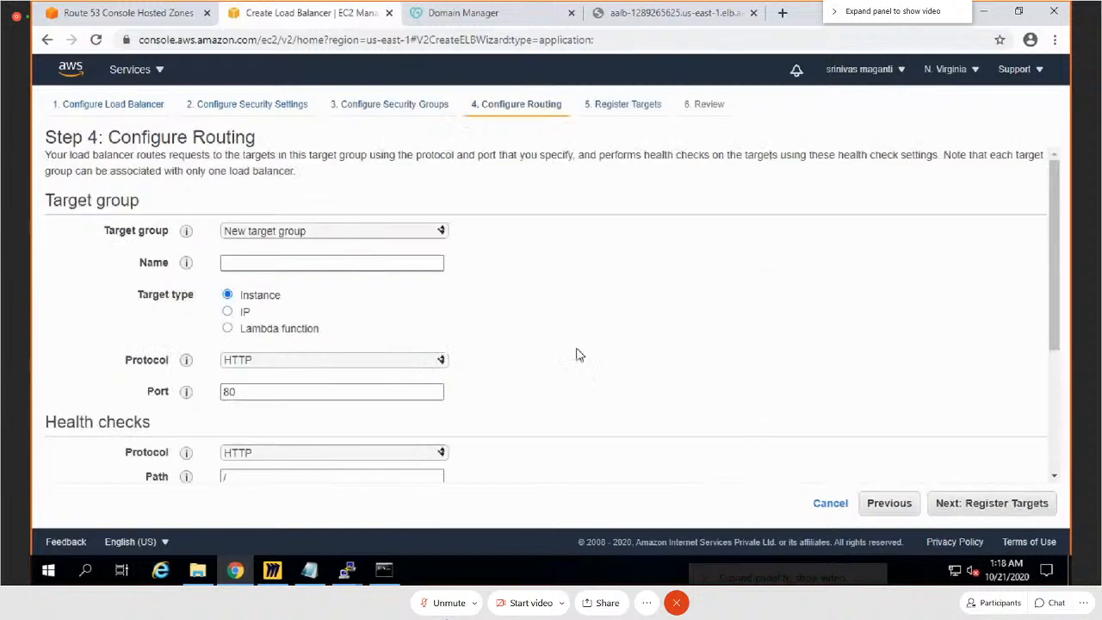
# Step: Name the new target group BP2, keep its default health checks, and create aalb2 without registering any targets
pyautogui.click(979, 512)
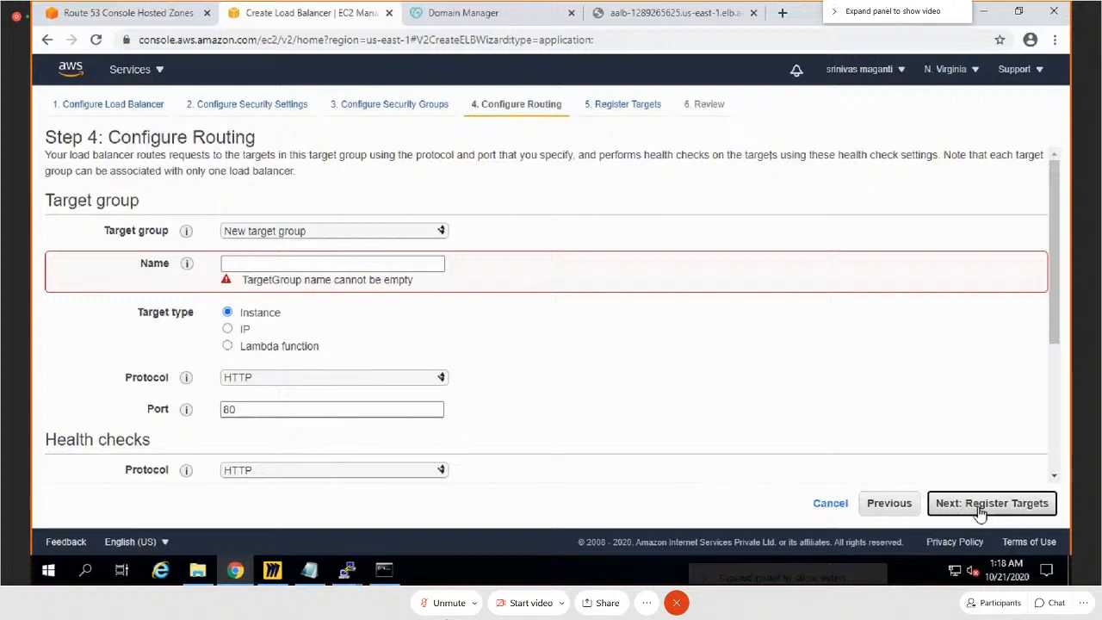
pyautogui.click(340, 263)
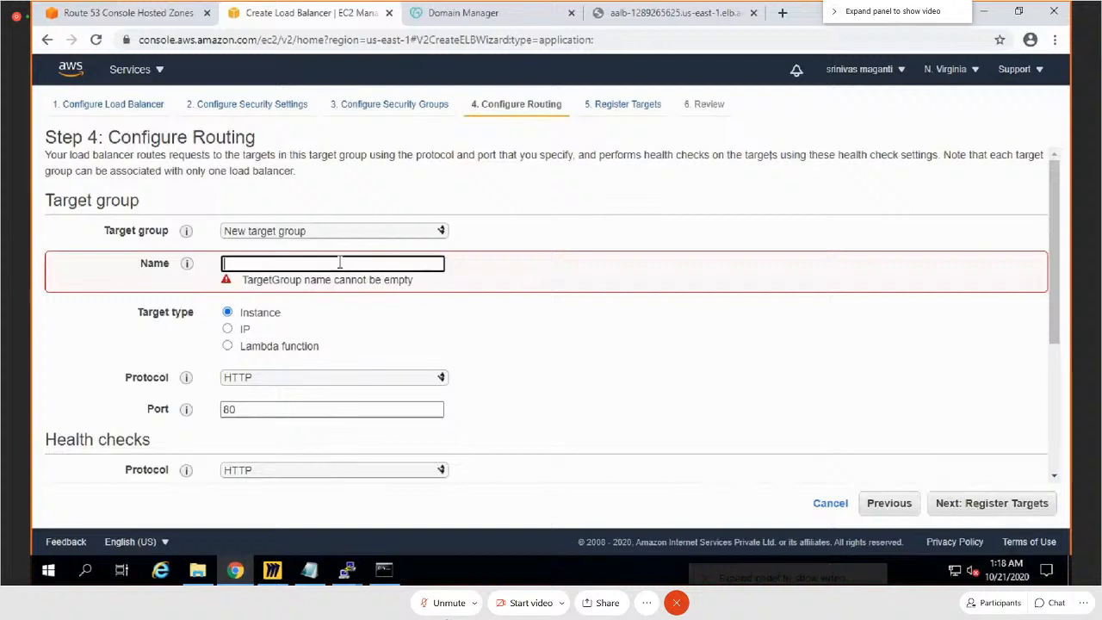
pyautogui.write('BP2')
pyautogui.scroll(-3, 974, 418)
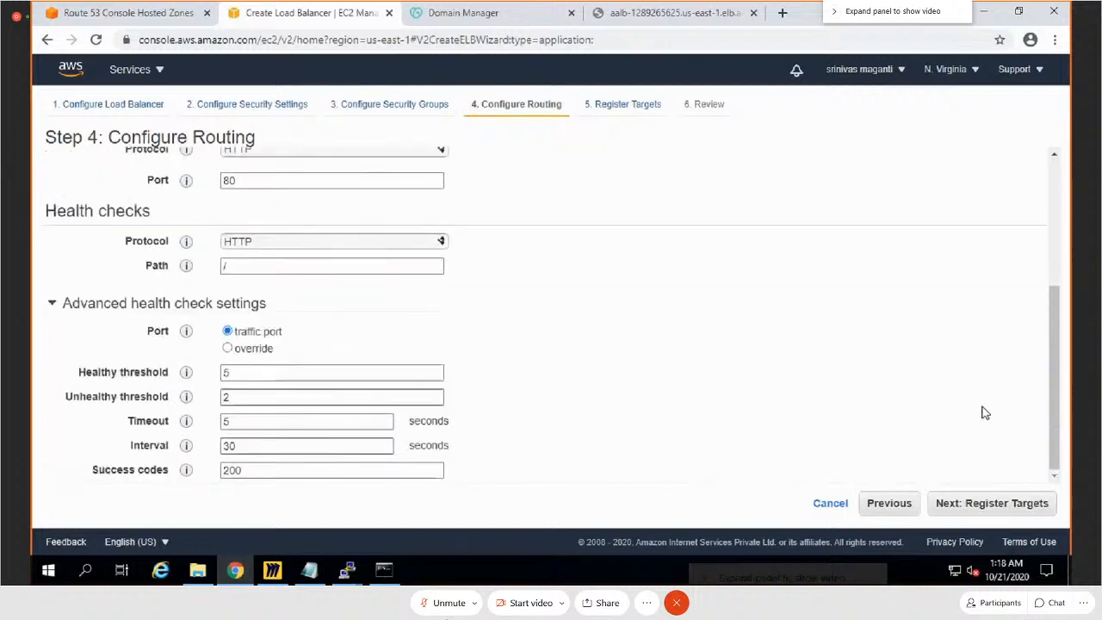
pyautogui.click(1006, 505)
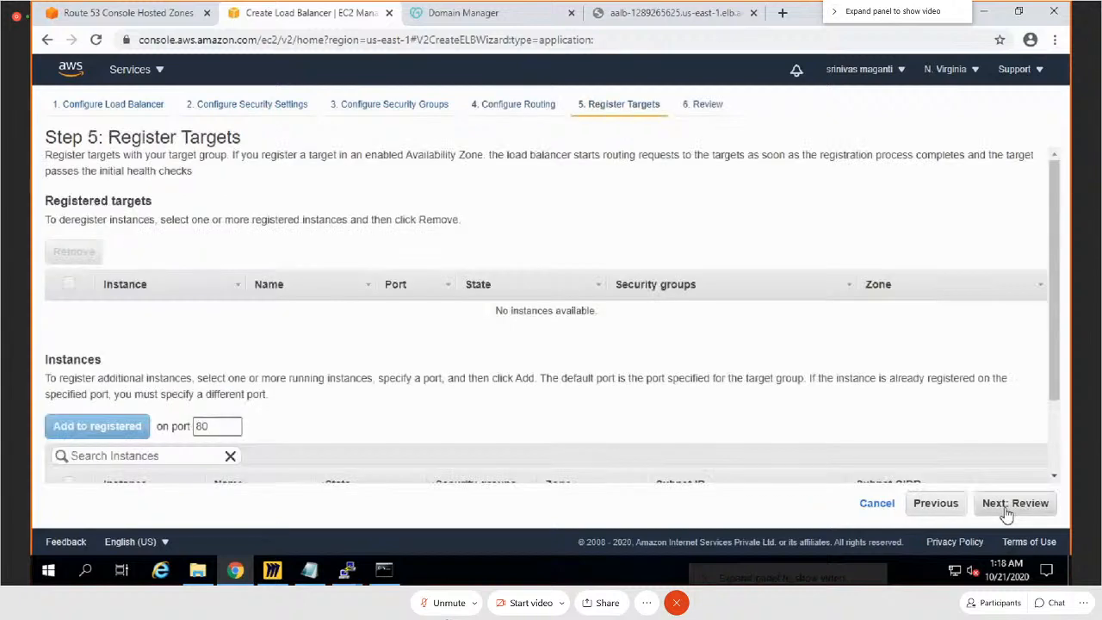
pyautogui.click(1006, 508)
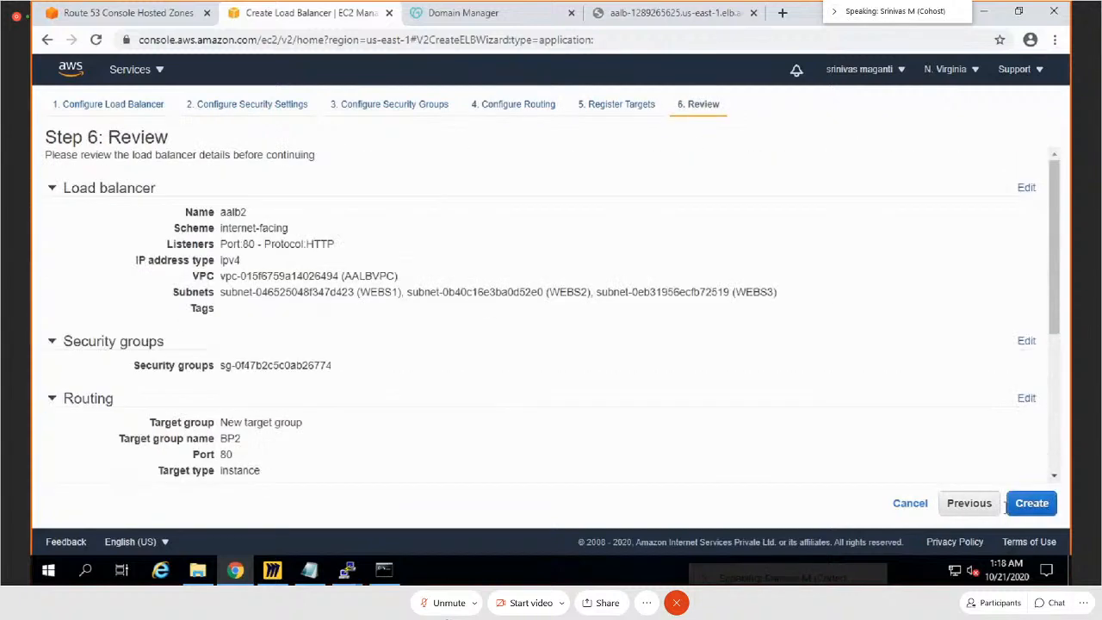
pyautogui.click(1033, 508)
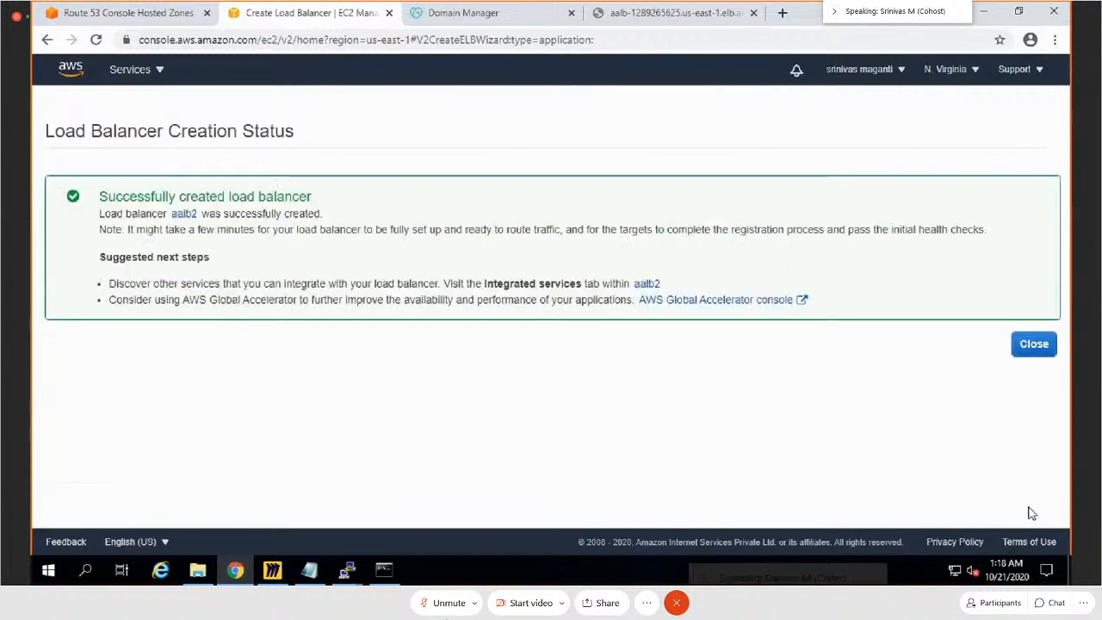
# Step: Return to the load balancer list, refresh it, and view the details of aalb2 on its own
pyautogui.click(1034, 343)
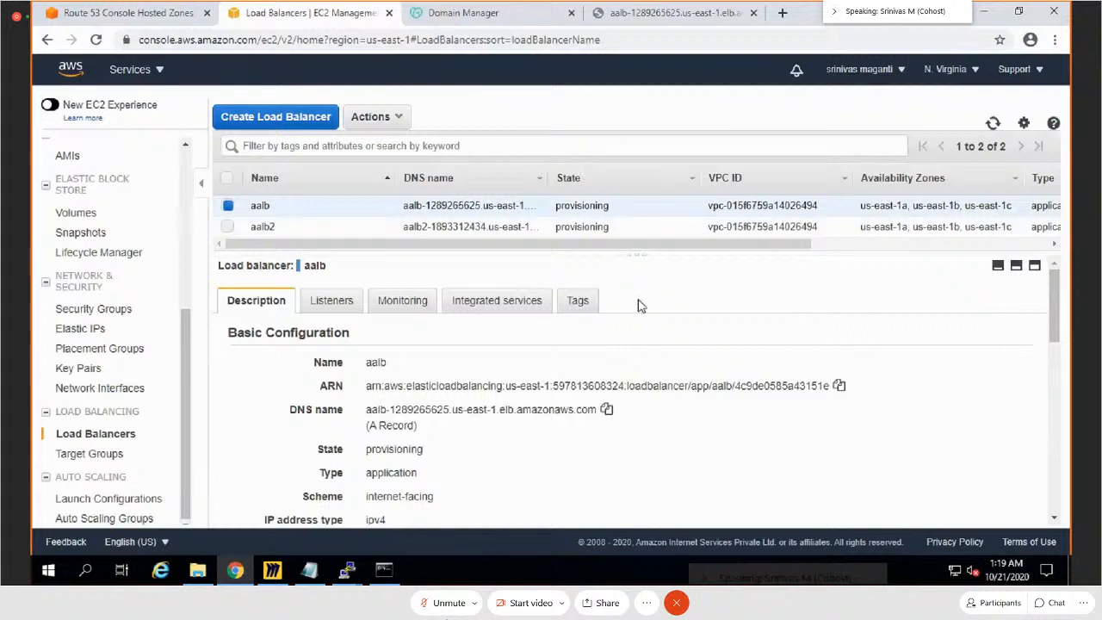
pyautogui.click(993, 123)
pyautogui.click(228, 226)
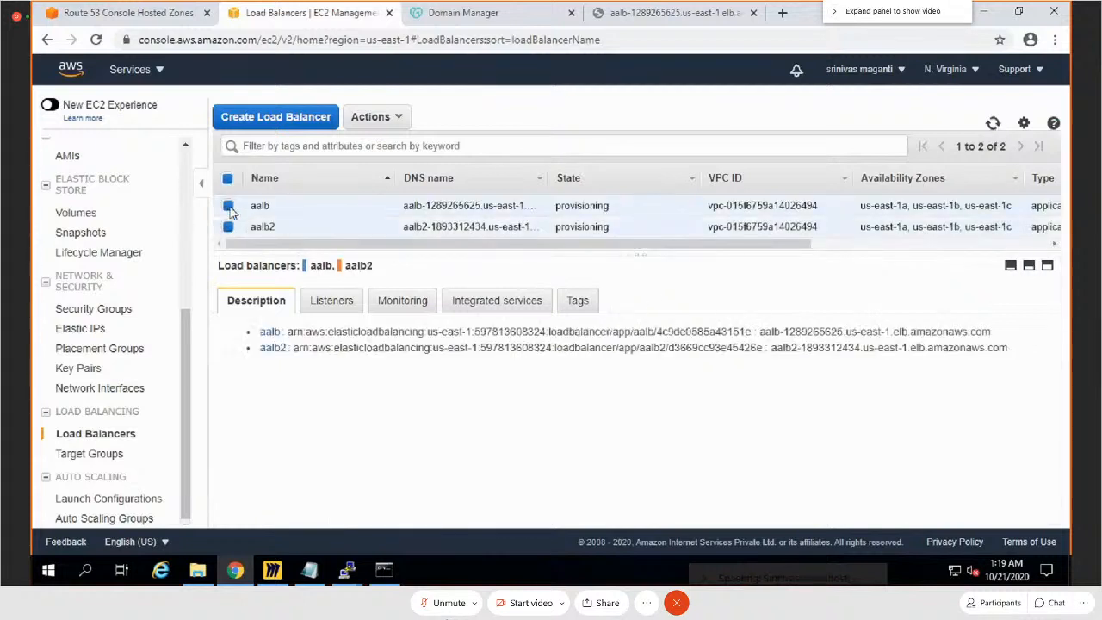
pyautogui.click(228, 205)
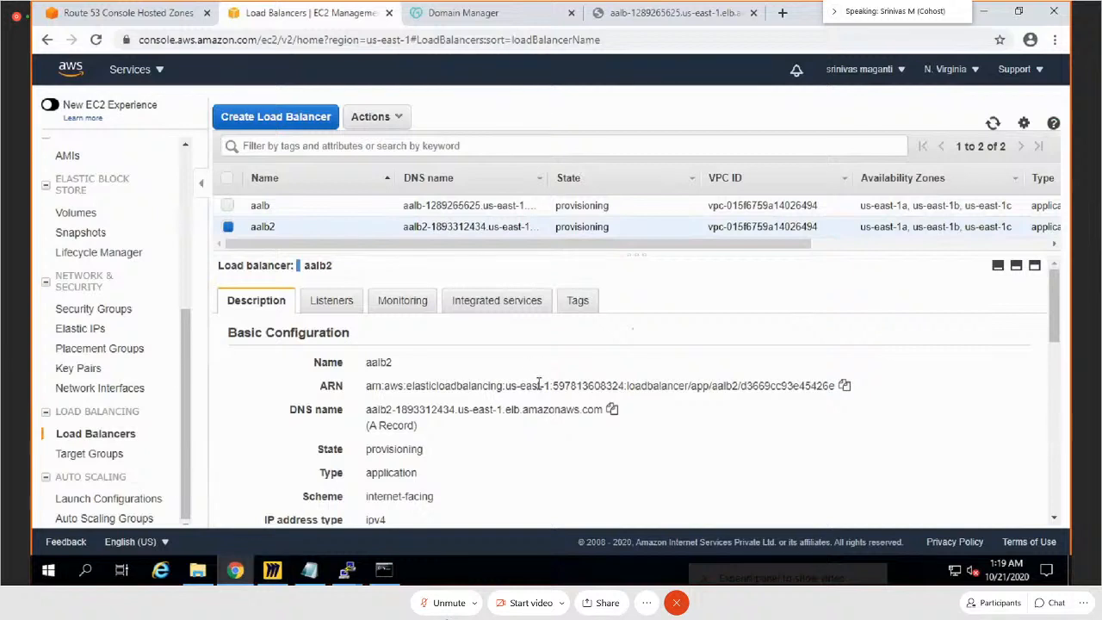
# Step: Select only the aalb load balancer and copy its DNS name
pyautogui.click(229, 227)
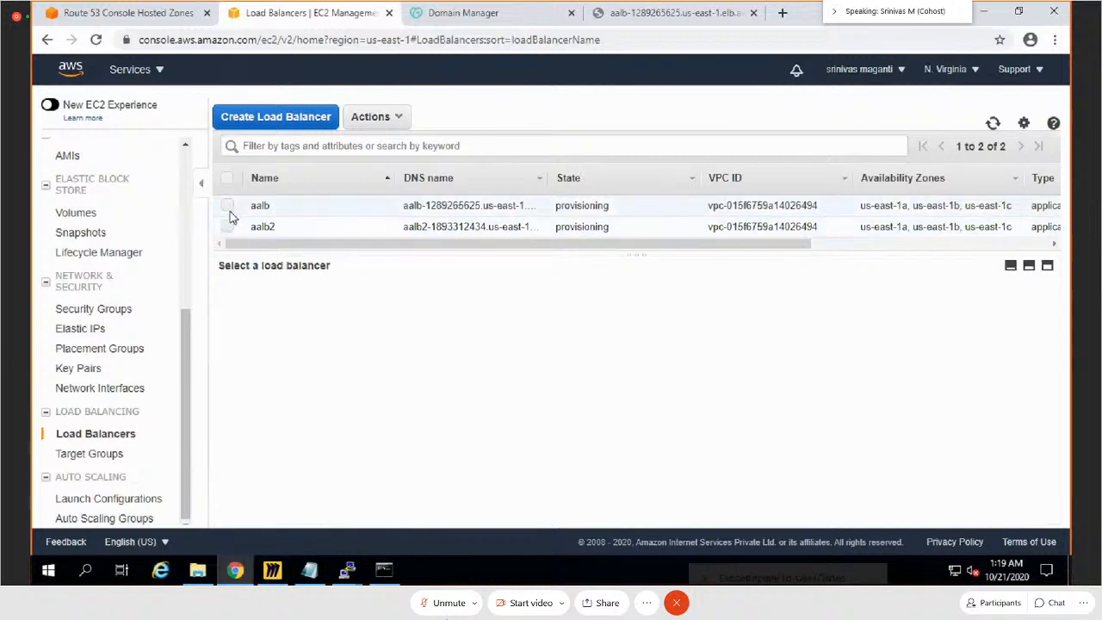
pyautogui.click(227, 205)
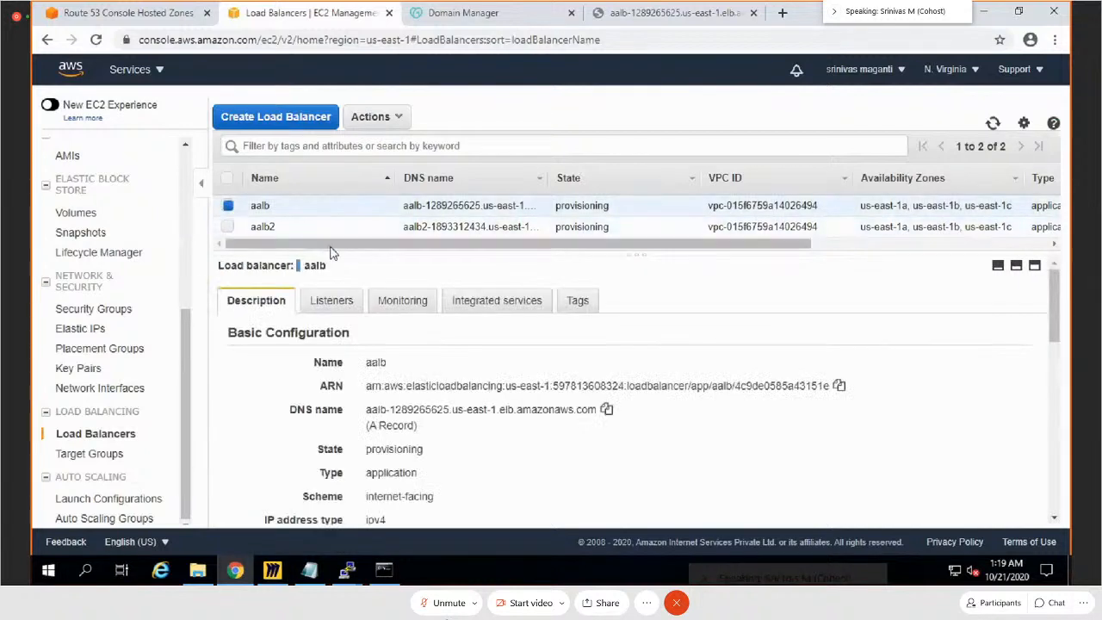
pyautogui.click(606, 410)
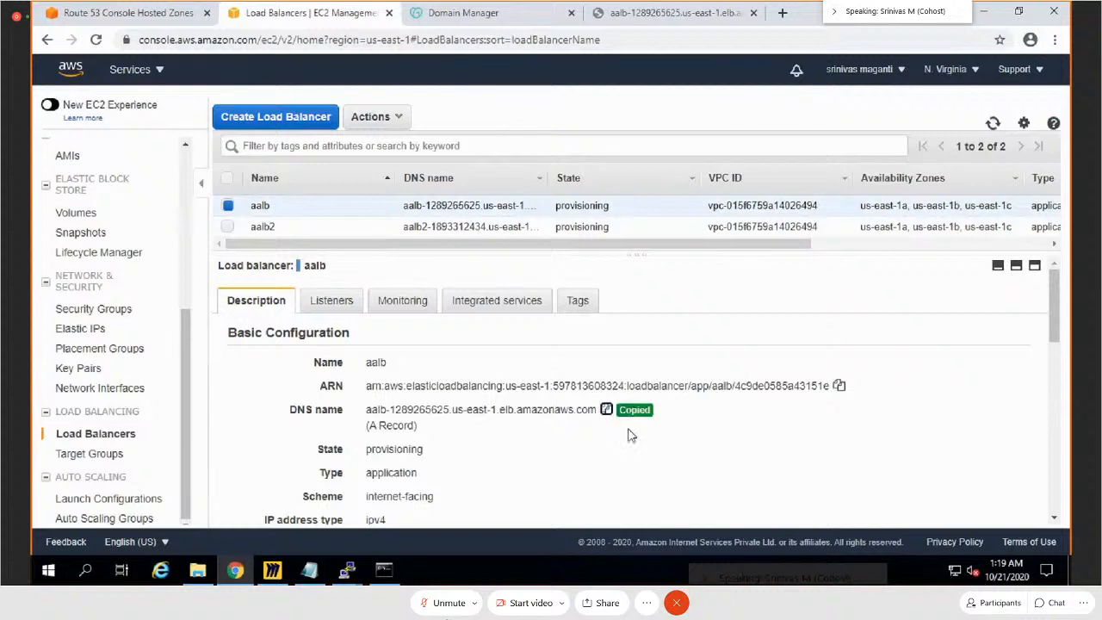
# Step: Start creating a record in the Route 53 hosted zone shadgunya.co.in using the simple routing policy
pyautogui.click(108, 13)
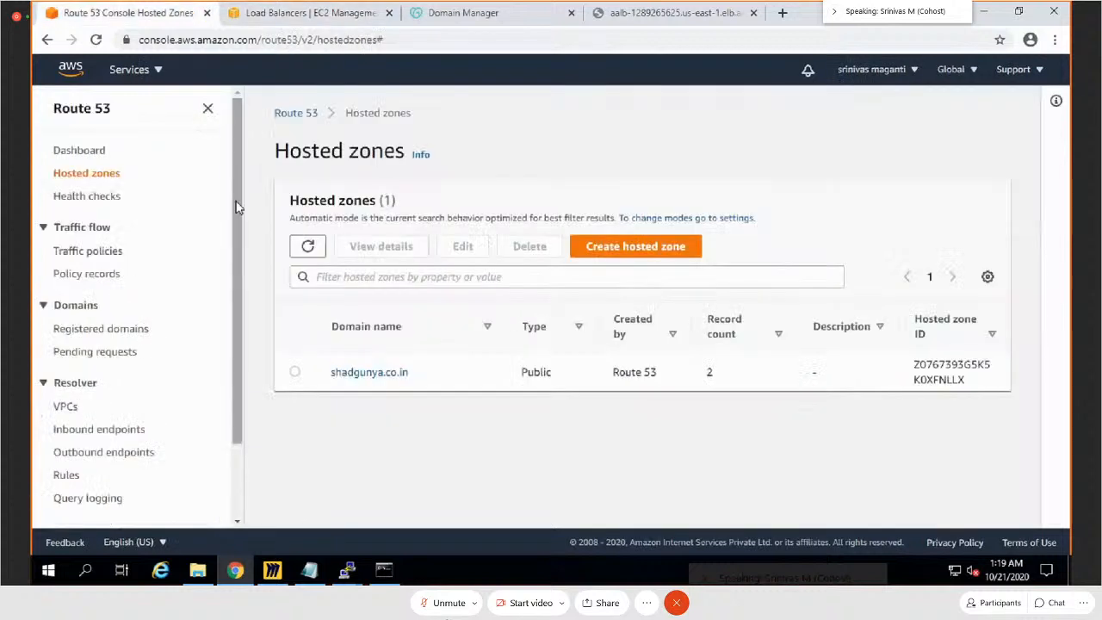
pyautogui.click(362, 373)
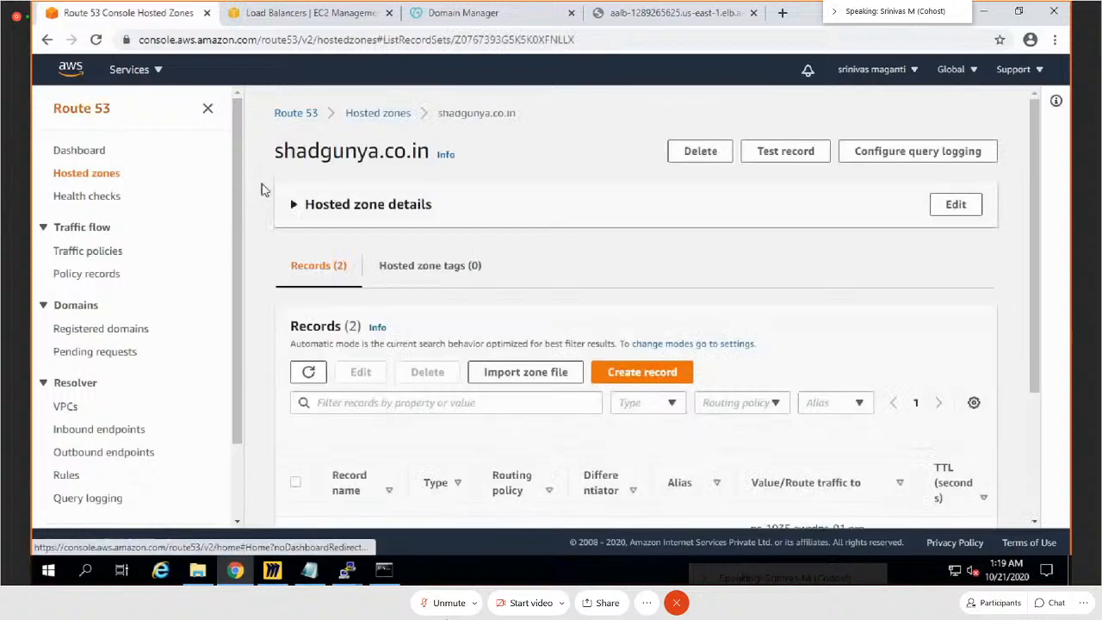
pyautogui.click(637, 377)
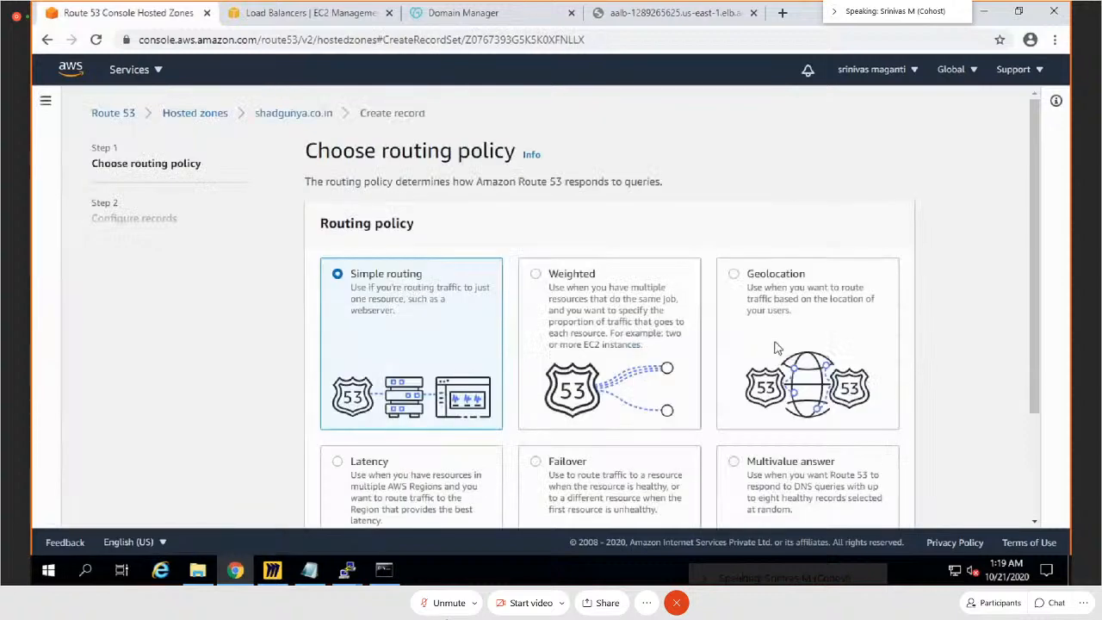
pyautogui.scroll(-1, 777, 348)
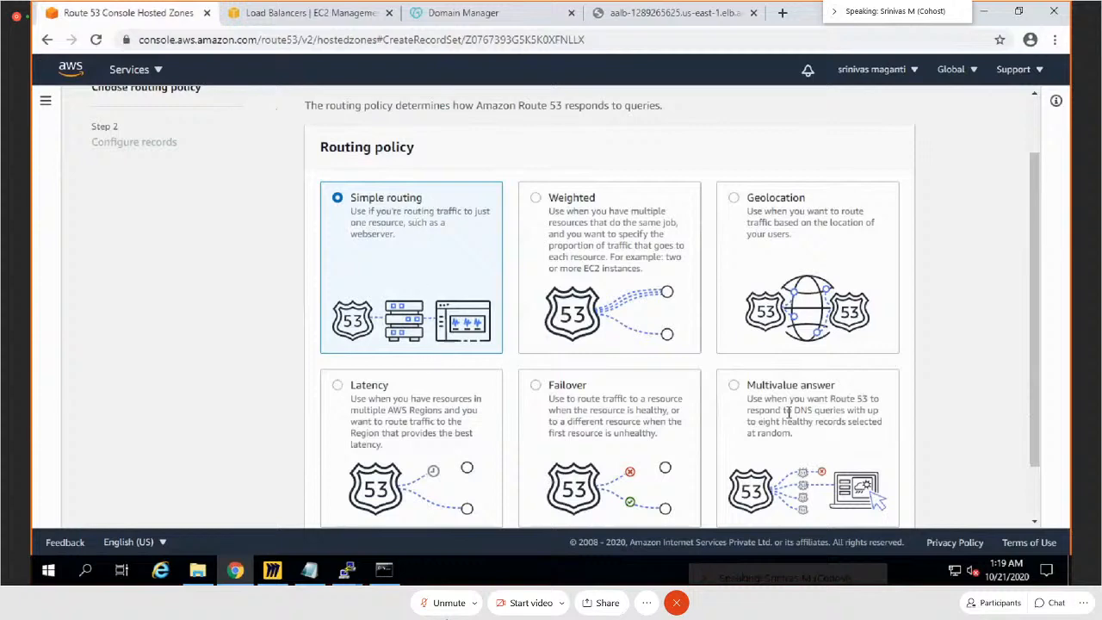
pyautogui.scroll(-1, 891, 436)
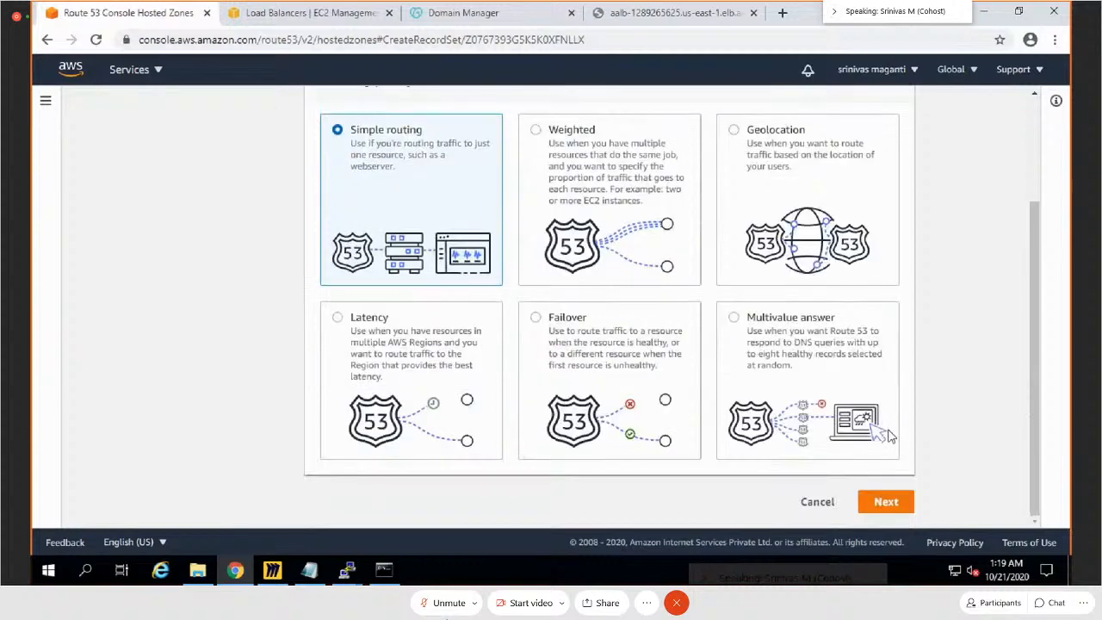
pyautogui.click(887, 501)
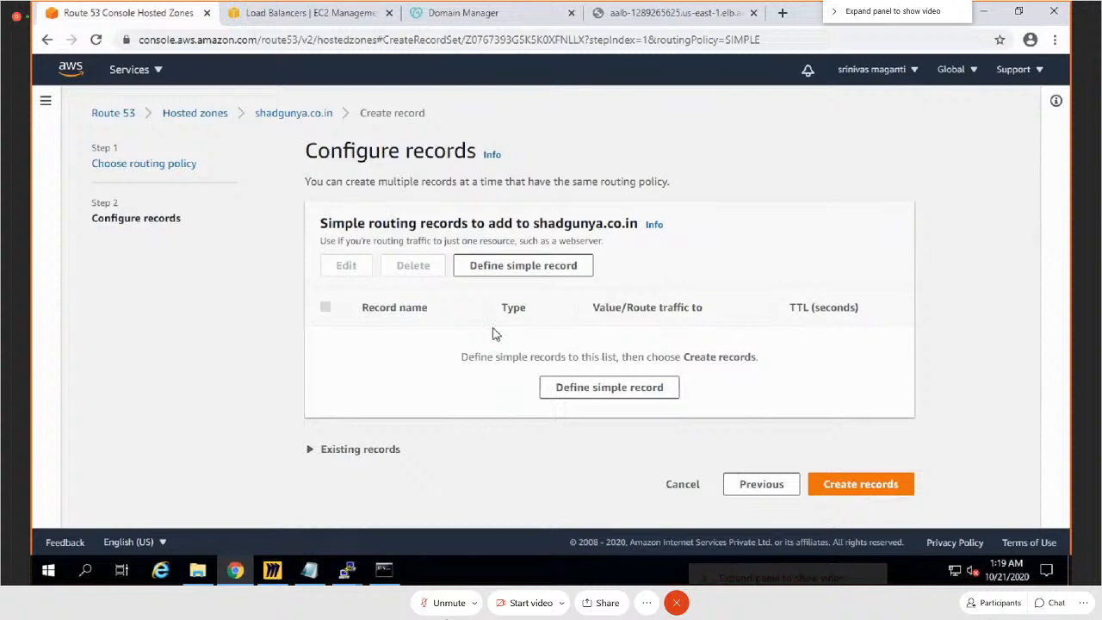
# Step: Begin defining a simple record named www and set its record type to CNAME
pyautogui.click(613, 394)
pyautogui.click(413, 200)
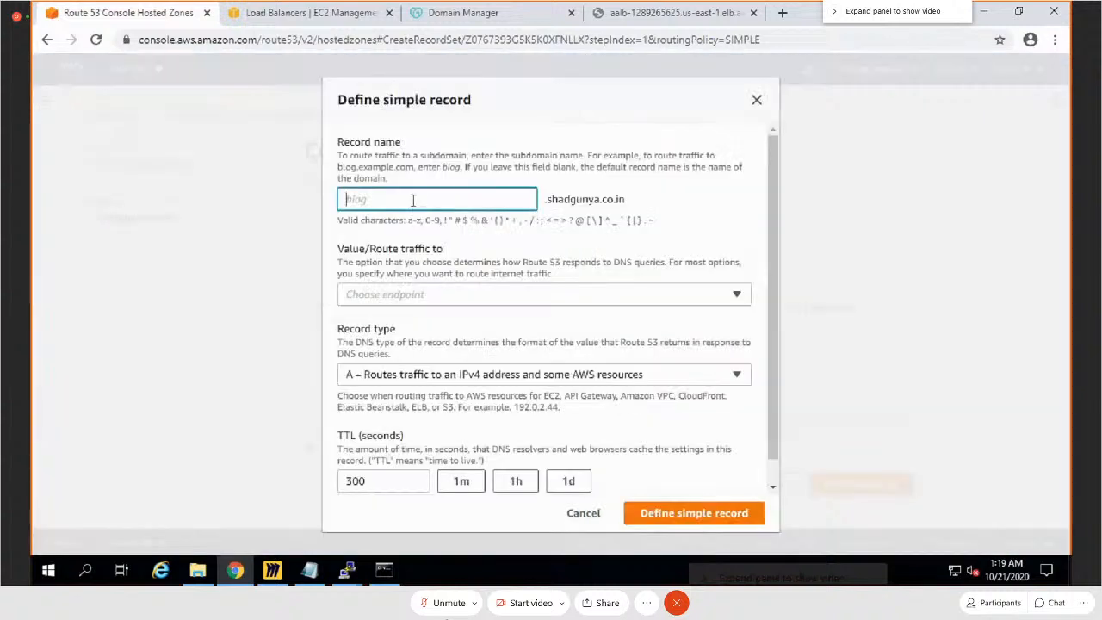
pyautogui.write('www')
pyautogui.click(430, 301)
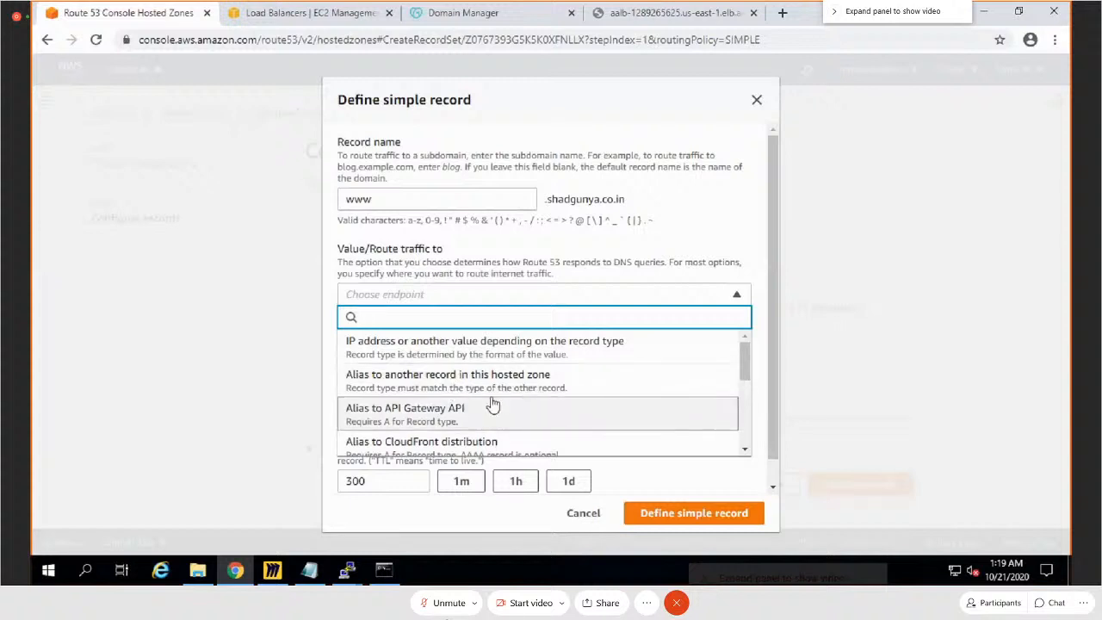
pyautogui.scroll(-1, 517, 397)
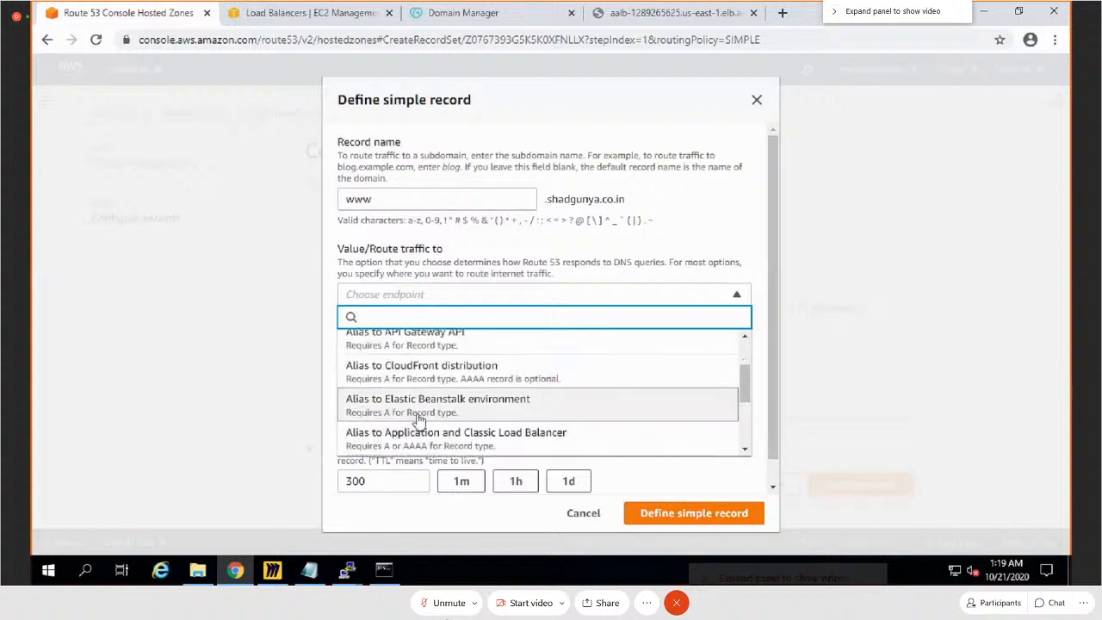
pyautogui.click(288, 381)
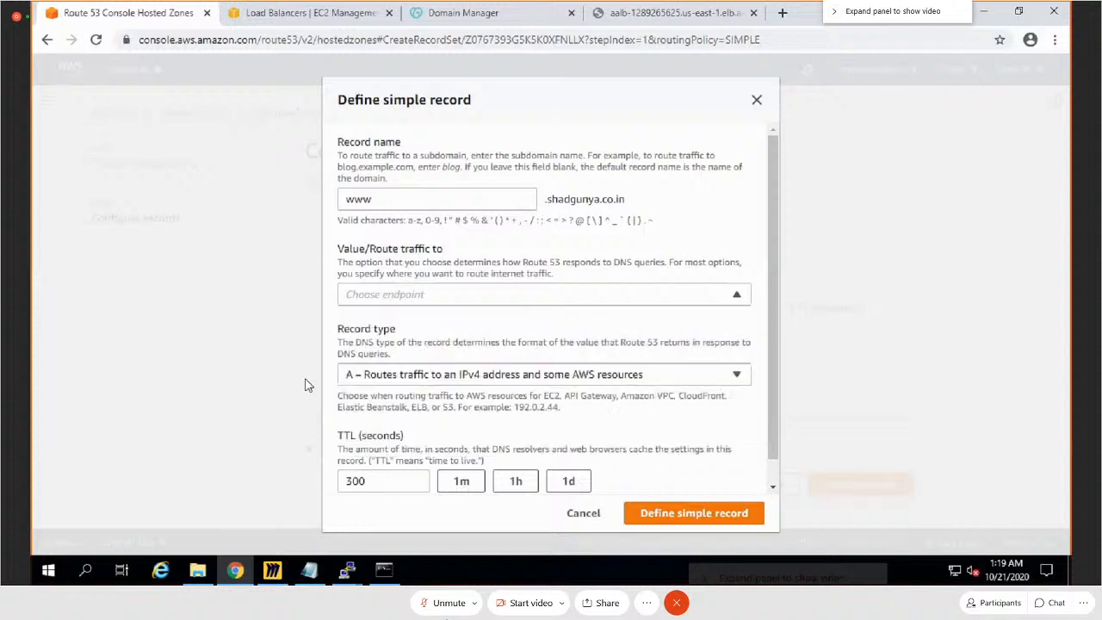
pyautogui.click(499, 379)
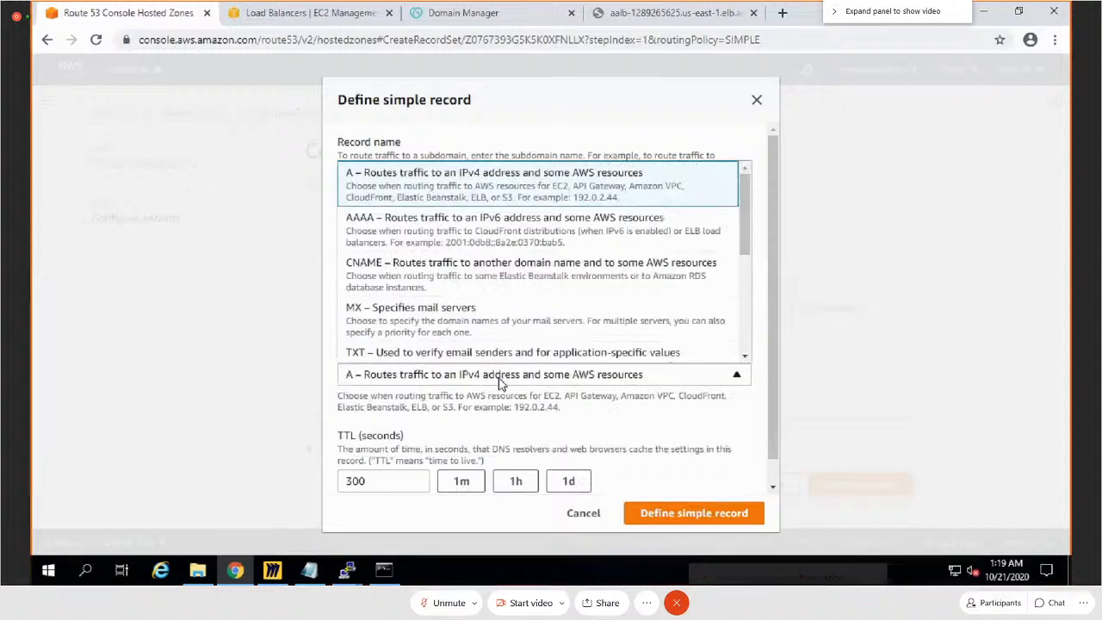
pyautogui.click(400, 273)
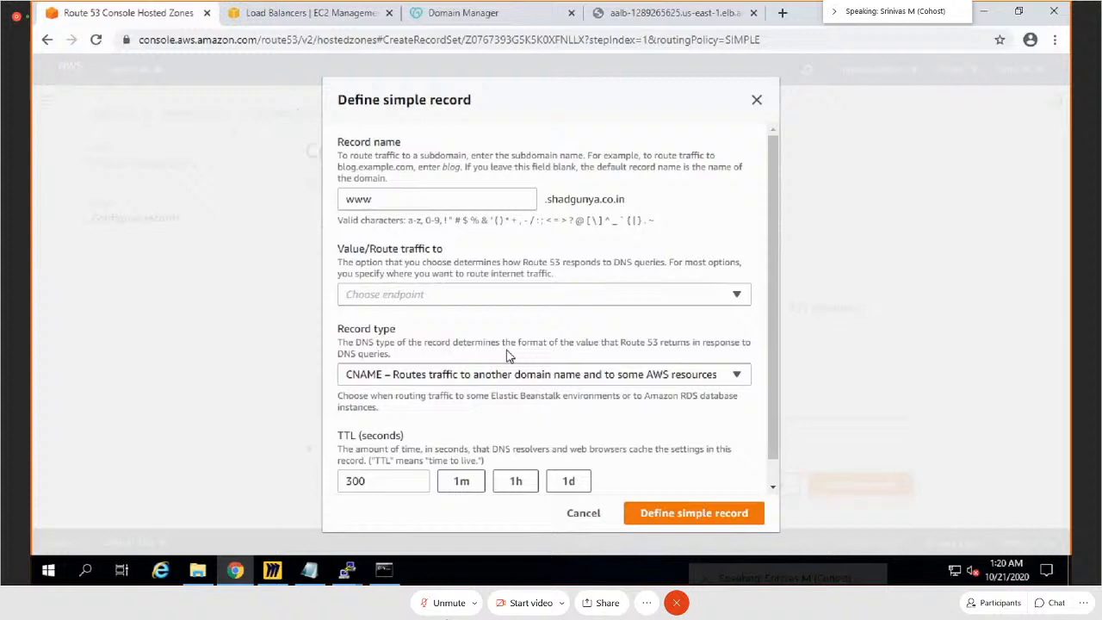
# Step: Try to route the www record's traffic through an alias to another record in this hosted zone
pyautogui.click(527, 298)
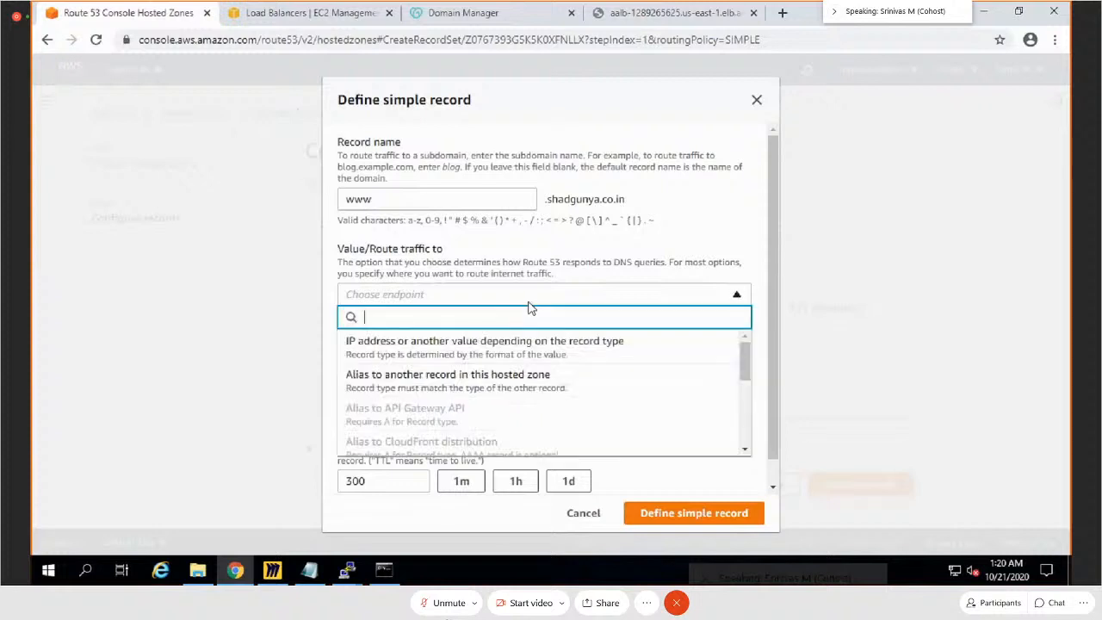
pyautogui.click(542, 387)
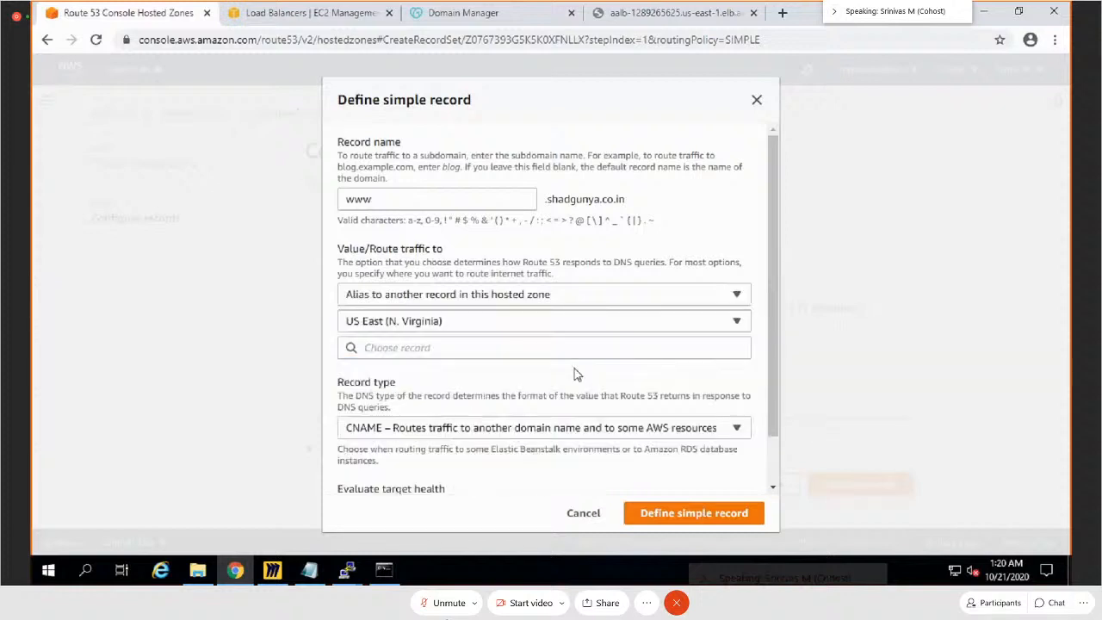
pyautogui.click(580, 348)
# Step: Change the traffic destination to an IP address or another value depending on the record type, and review the remaining record fields
pyautogui.click(582, 294)
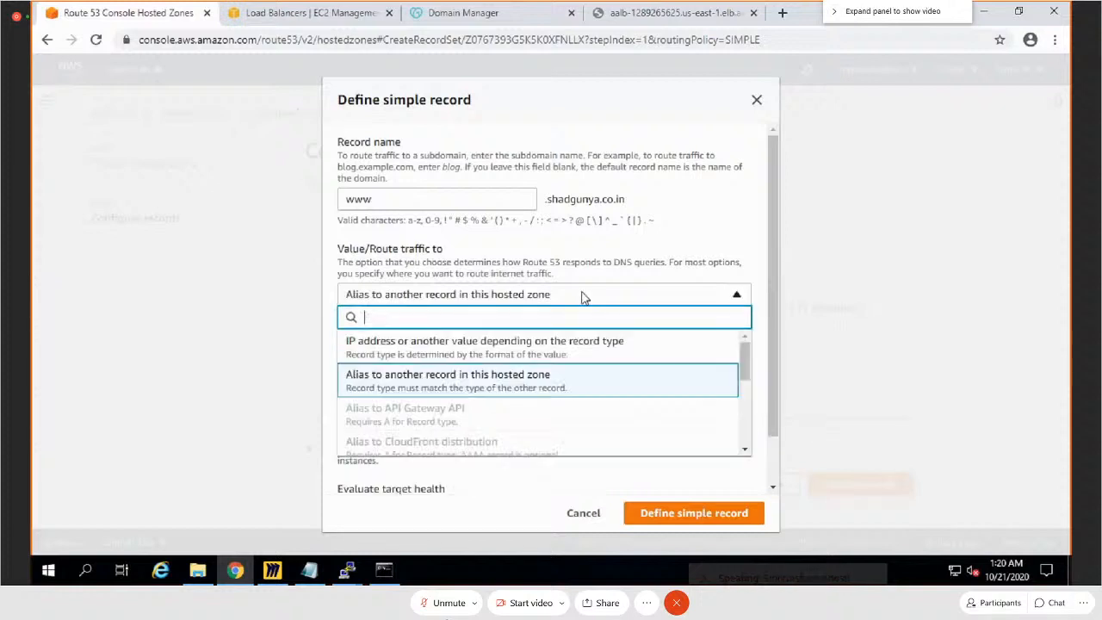
pyautogui.click(423, 354)
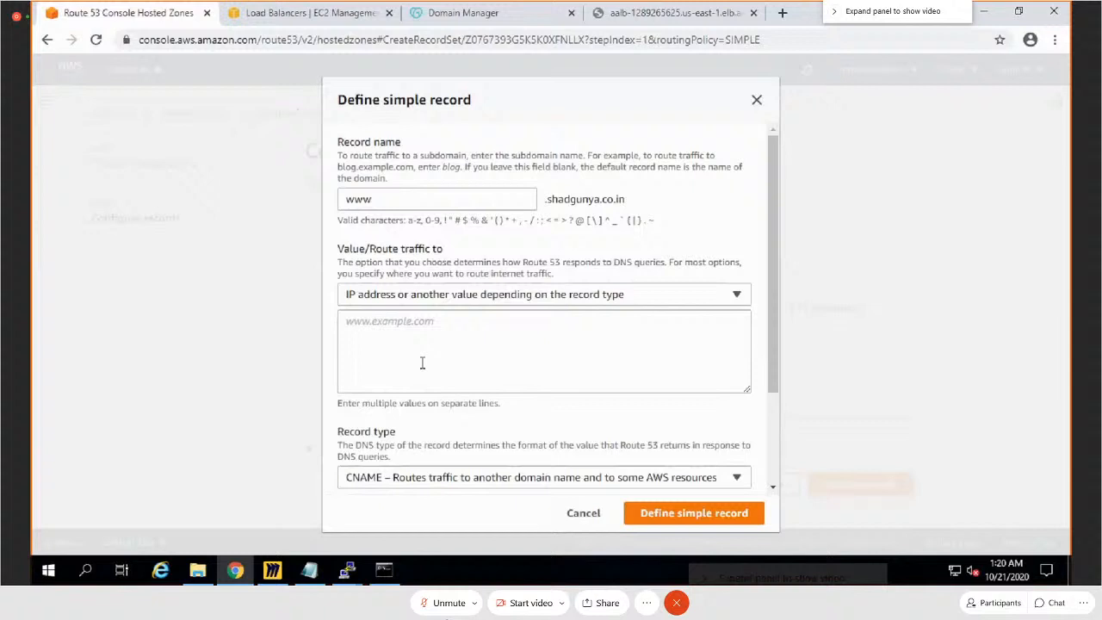
pyautogui.click(481, 362)
pyautogui.scroll(-2, 487, 379)
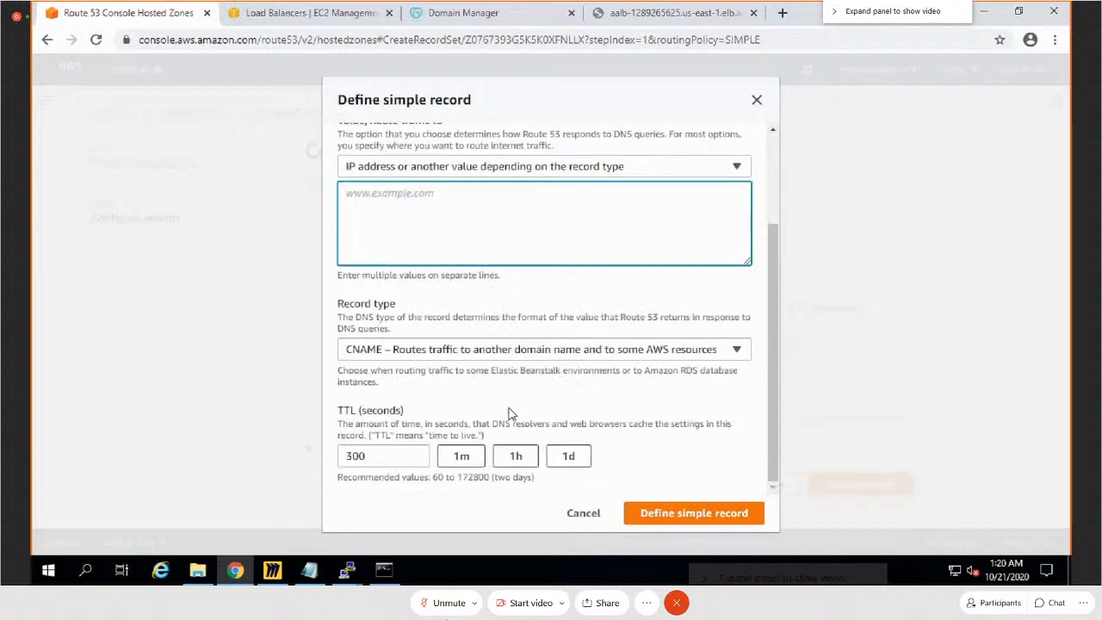
pyautogui.scroll(2, 480, 347)
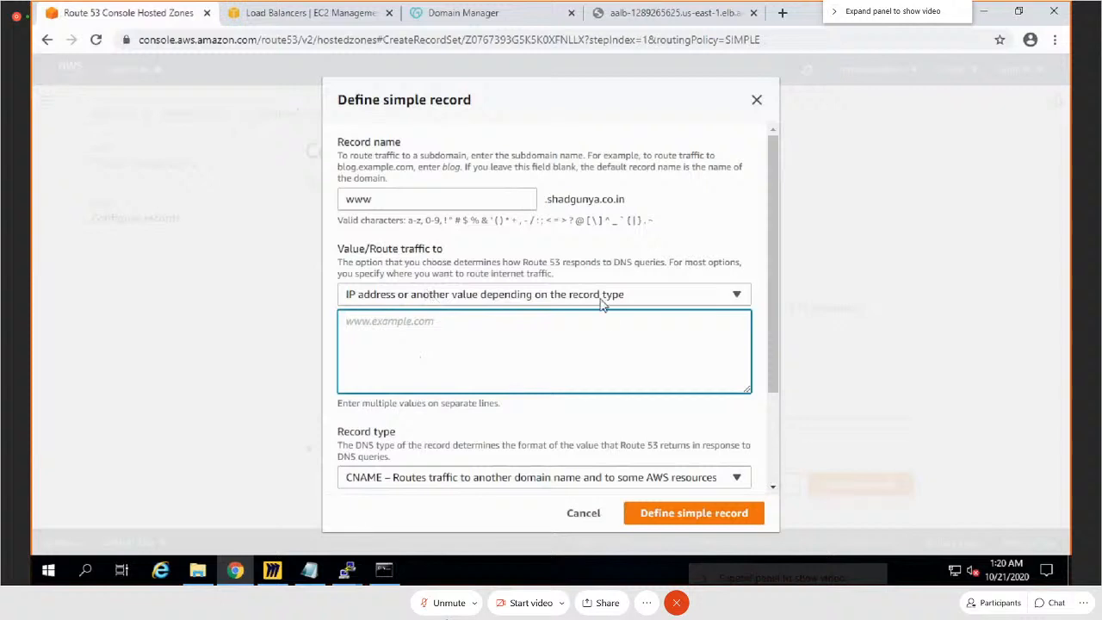
# Step: Check which endpoint options are available for the record type and keep CNAME selected
pyautogui.click(557, 294)
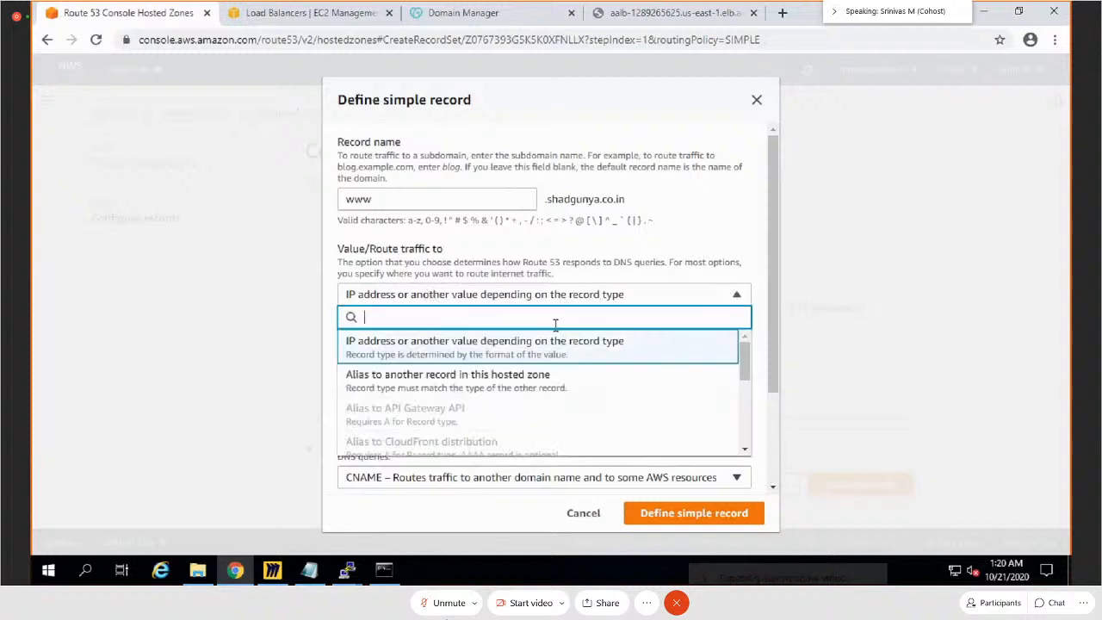
pyautogui.scroll(-3, 495, 426)
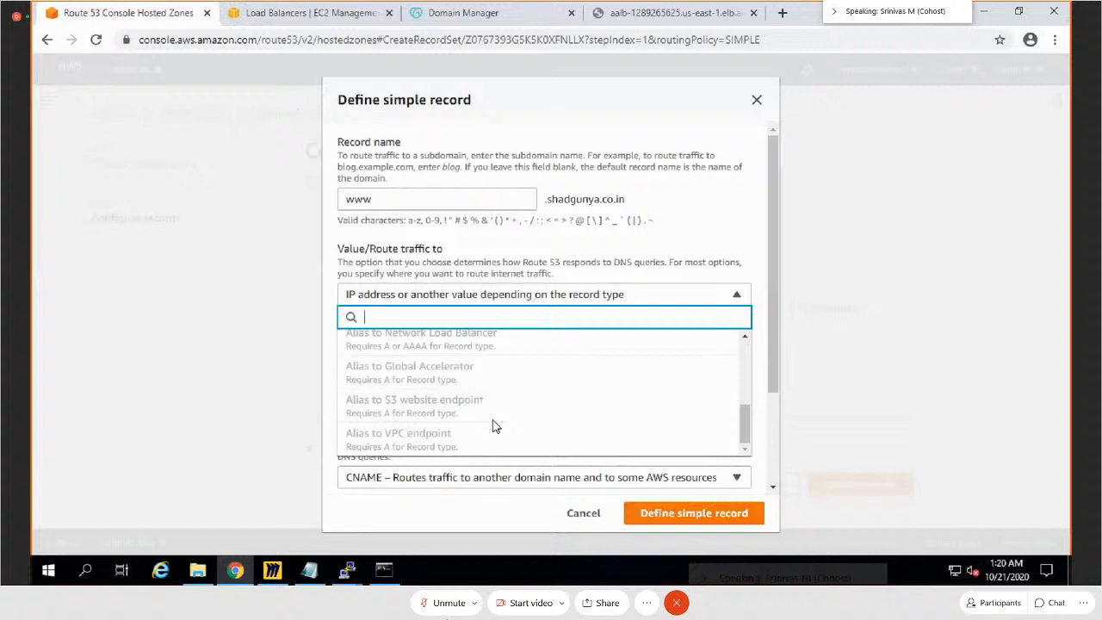
pyautogui.scroll(-2, 495, 427)
pyautogui.click(446, 391)
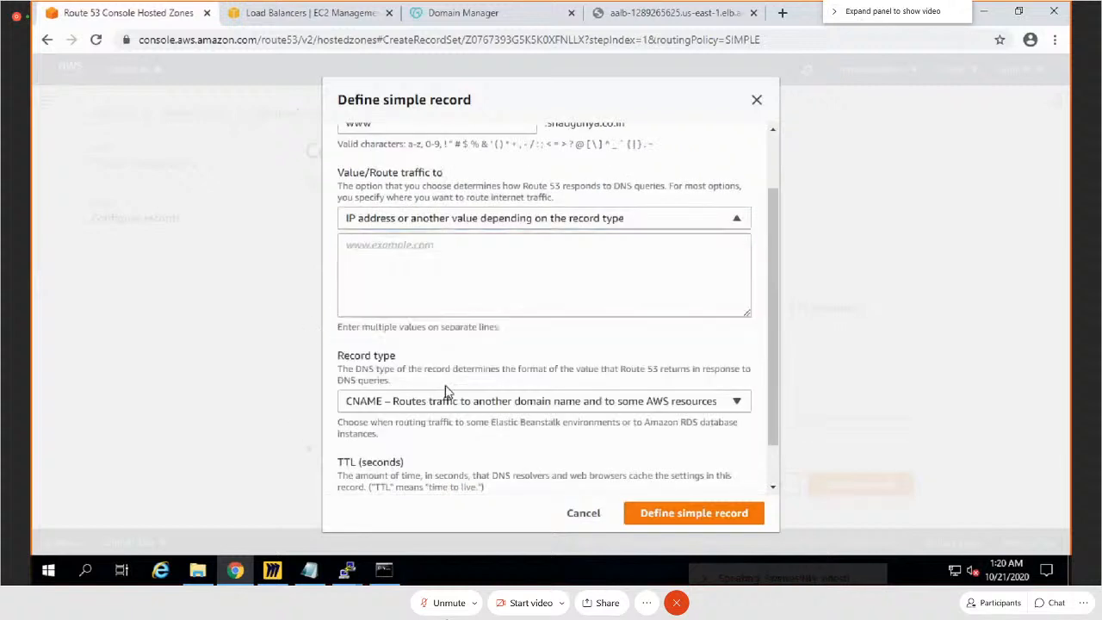
pyautogui.click(638, 408)
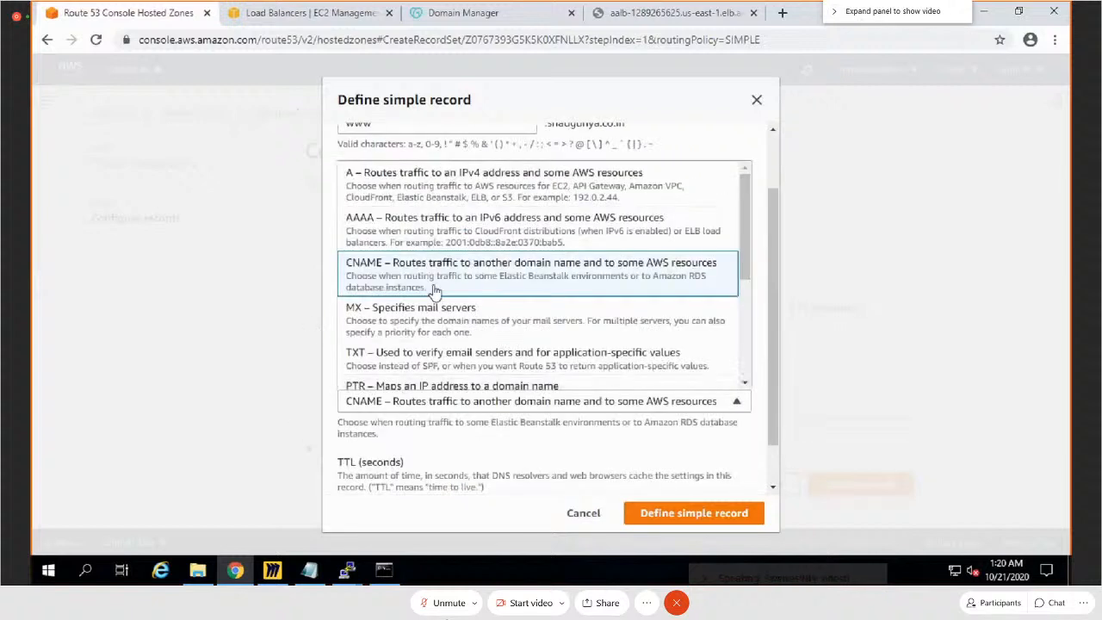
pyautogui.click(418, 272)
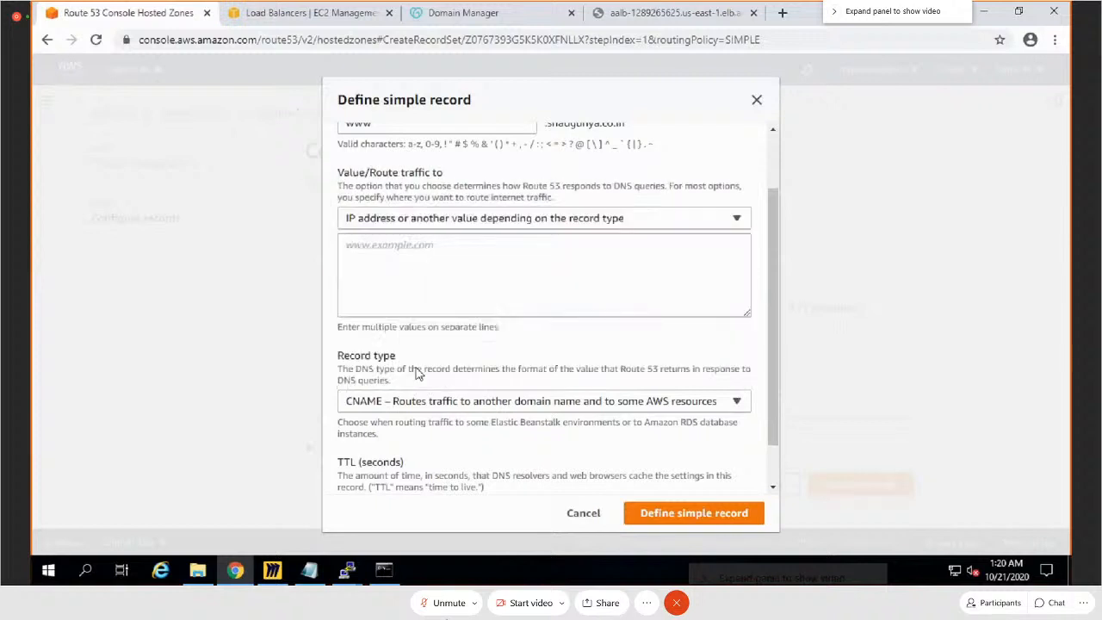
# Step: Route the www record's traffic to Alias to another record in this hosted zone, and check the regions and records offered for it
pyautogui.click(429, 222)
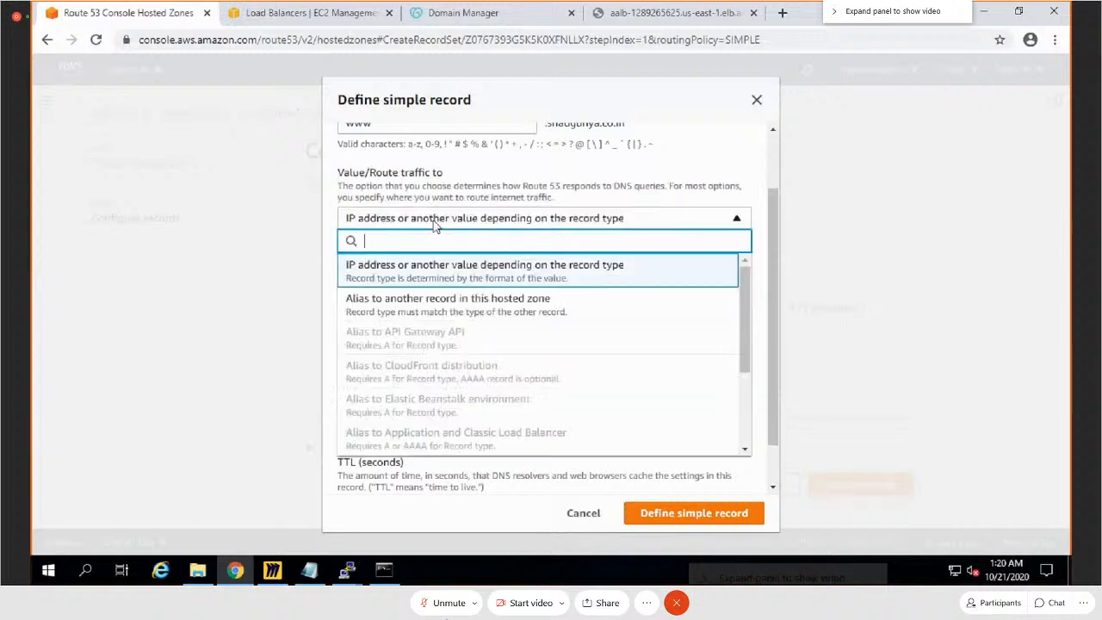
pyautogui.click(419, 304)
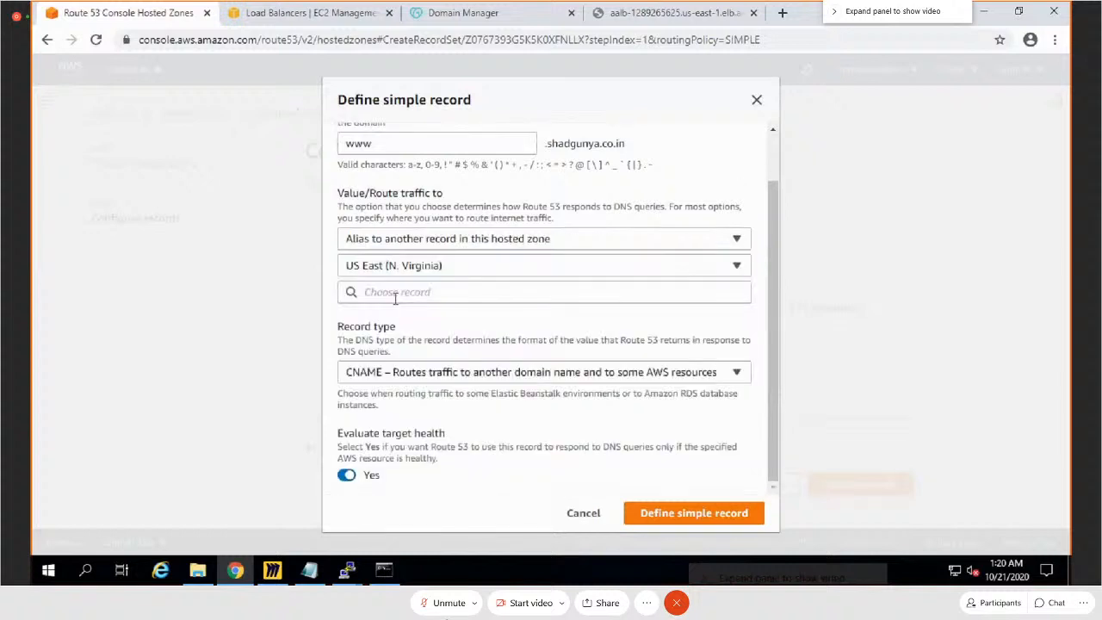
pyautogui.click(395, 293)
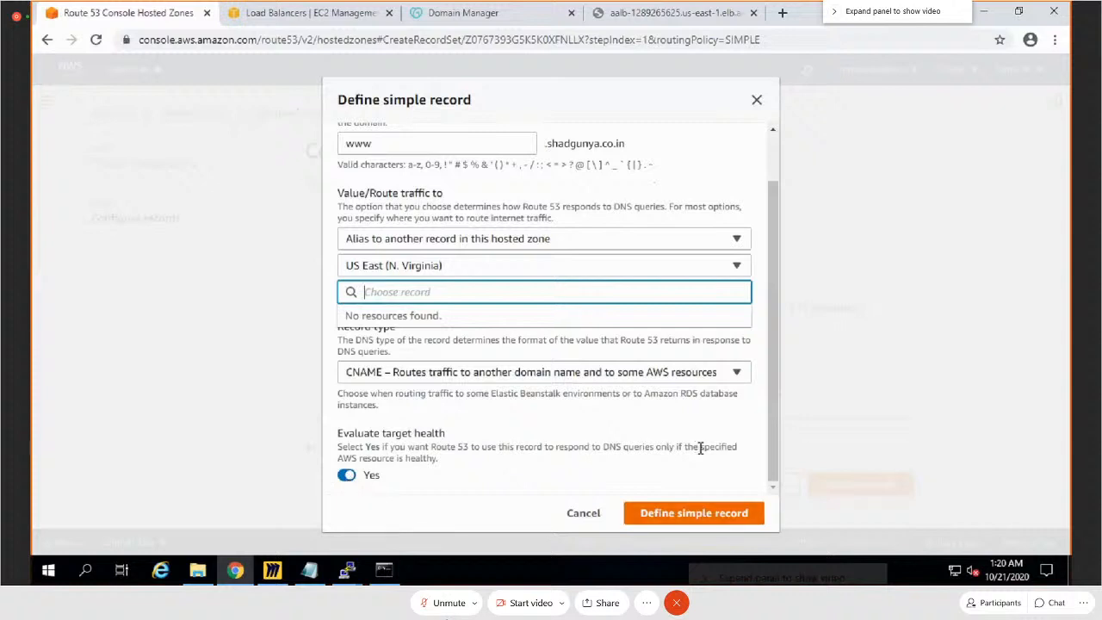
pyautogui.click(734, 267)
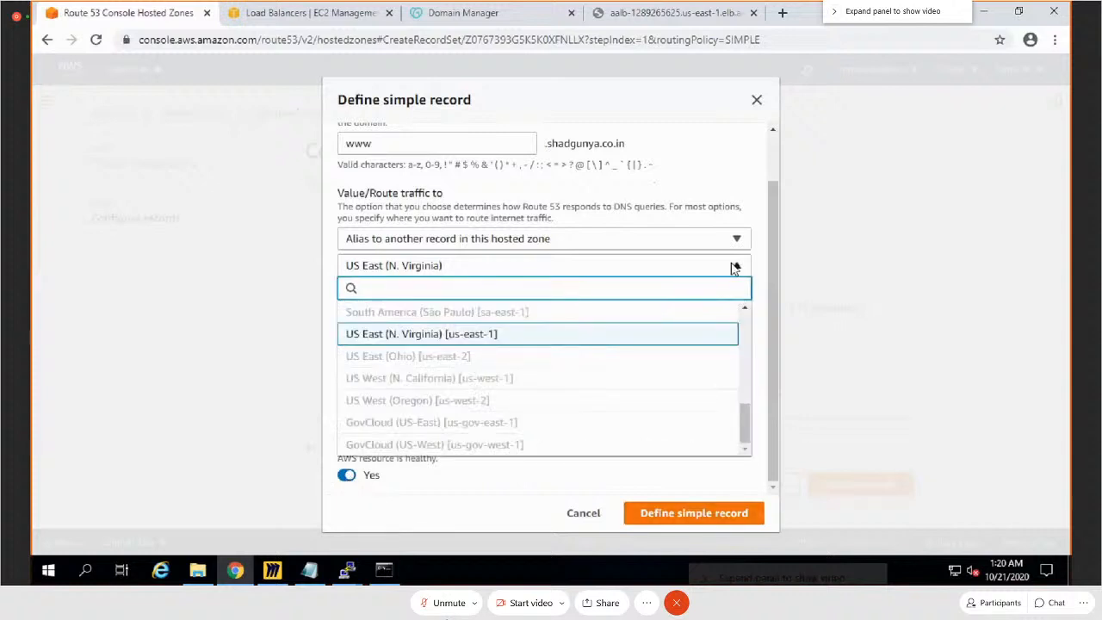
pyautogui.click(450, 241)
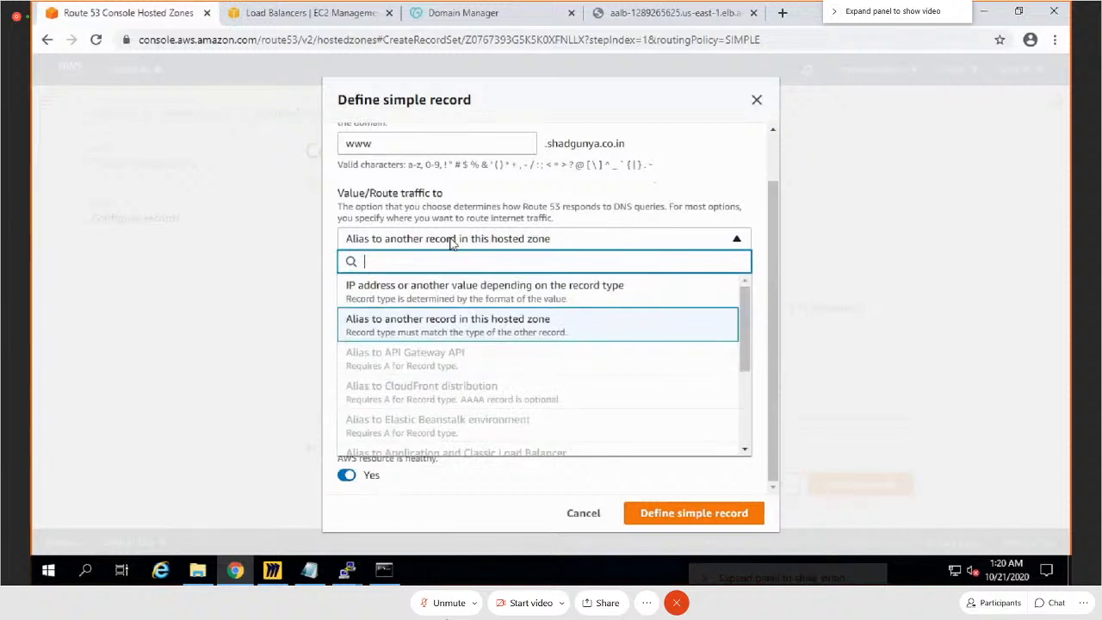
pyautogui.click(411, 335)
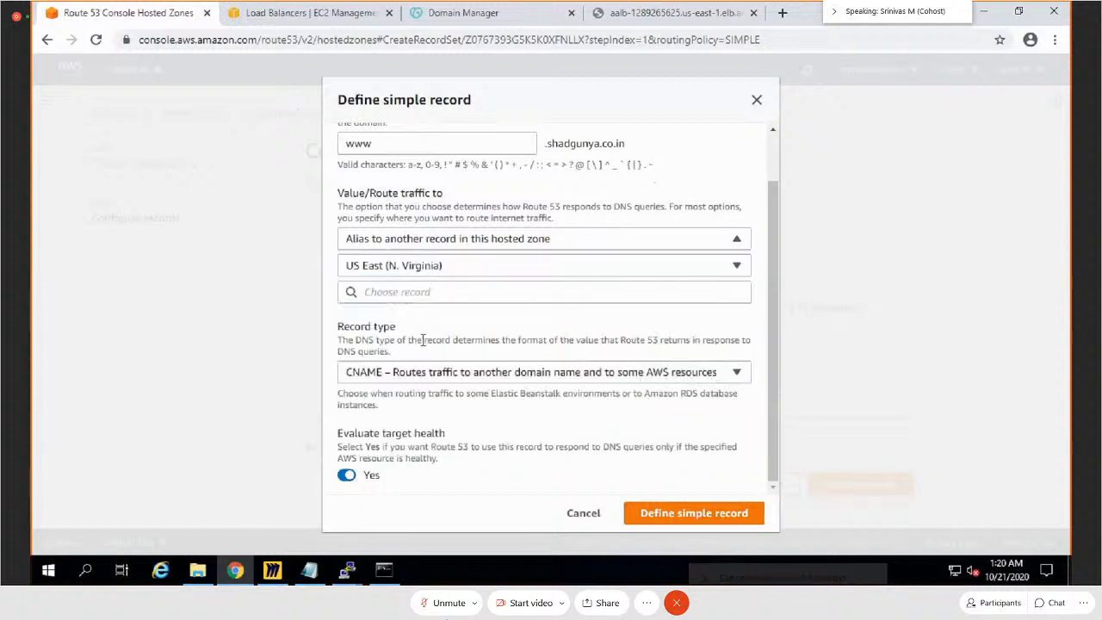
pyautogui.click(512, 296)
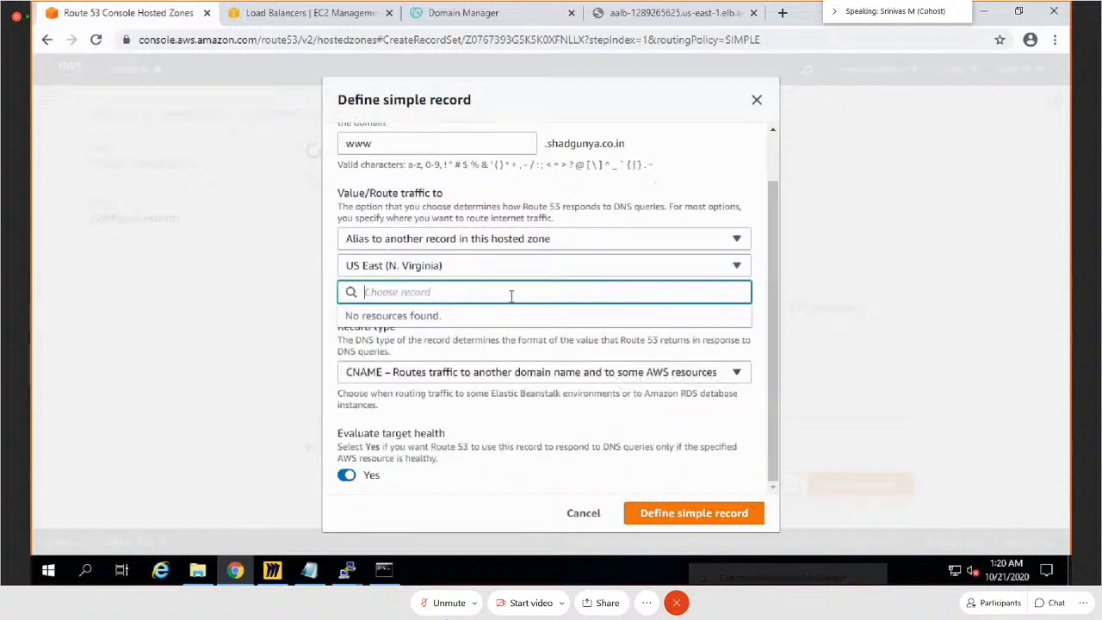
# Step: Review the full list of DNS record types for the www record and keep CNAME selected
pyautogui.click(662, 377)
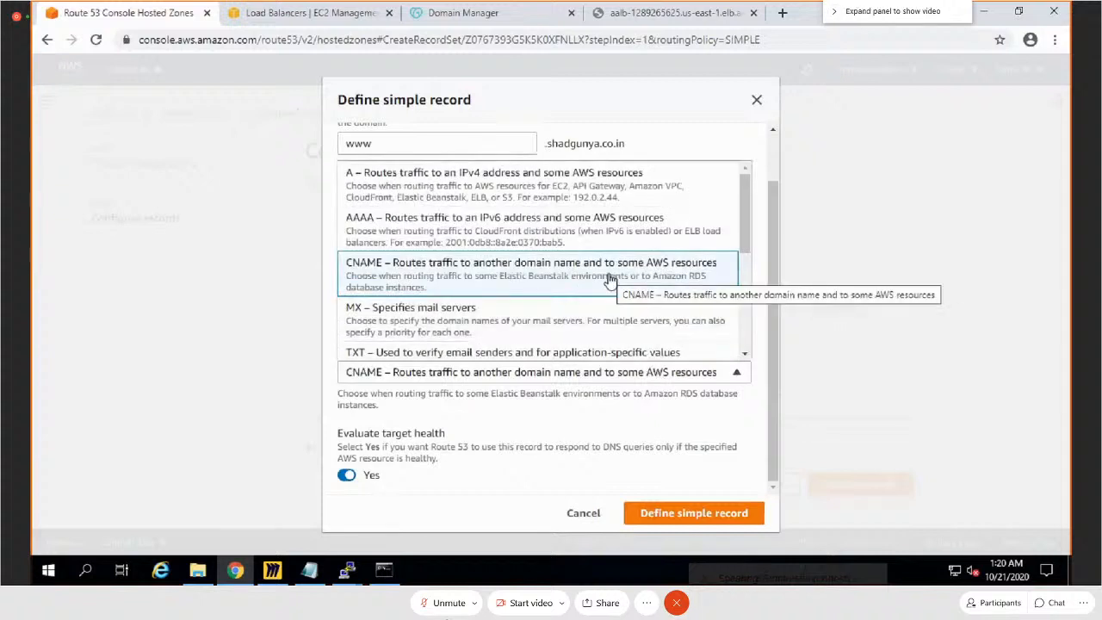
pyautogui.scroll(-1, 598, 301)
pyautogui.scroll(-2, 599, 302)
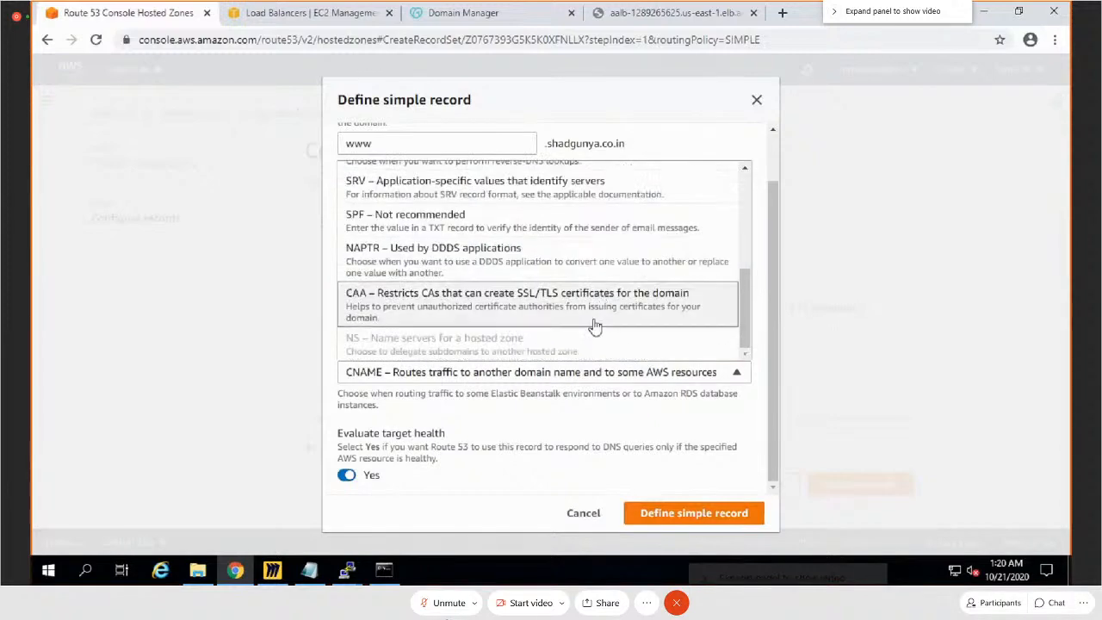
pyautogui.scroll(4, 585, 297)
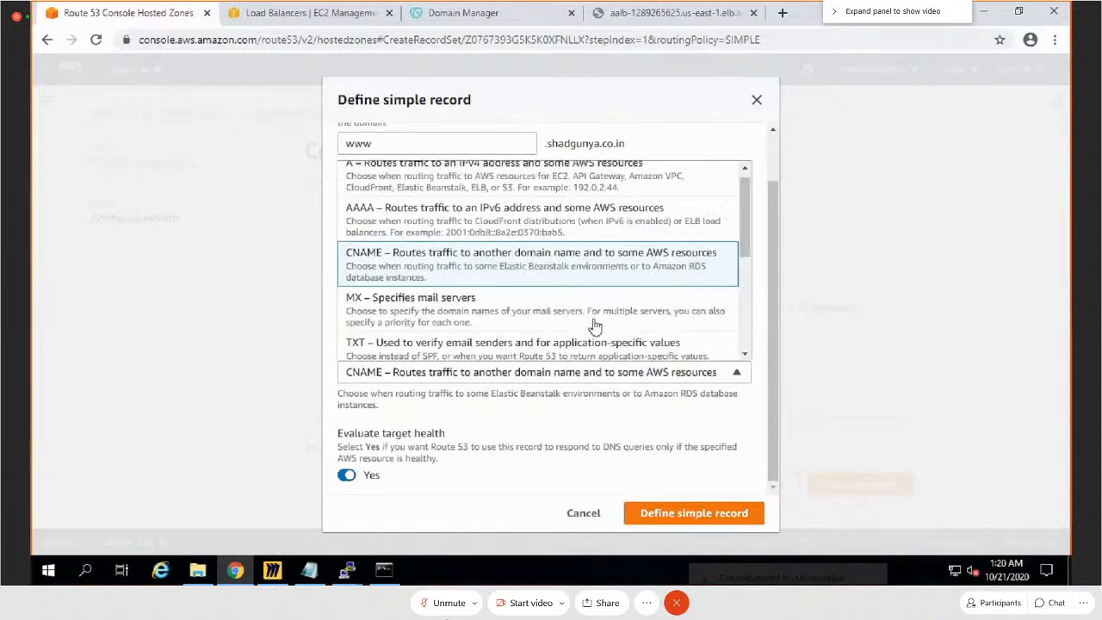
pyautogui.click(458, 272)
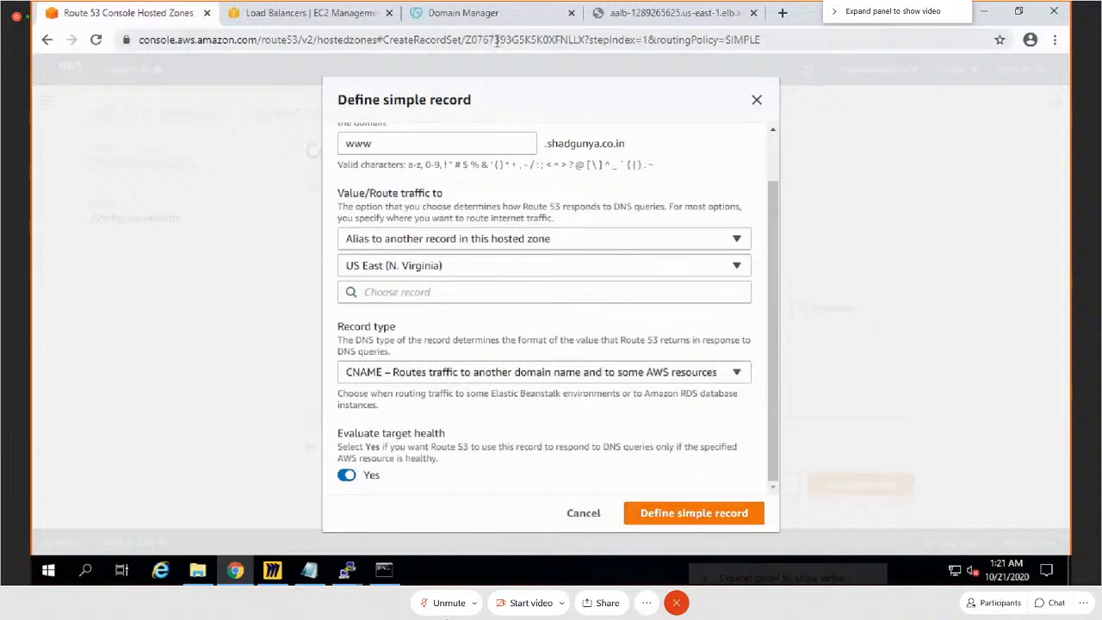
# Step: Switch to the EC2 load balancers, refresh the list, and check the state and details of aalb and aalb2
pyautogui.click(379, 14)
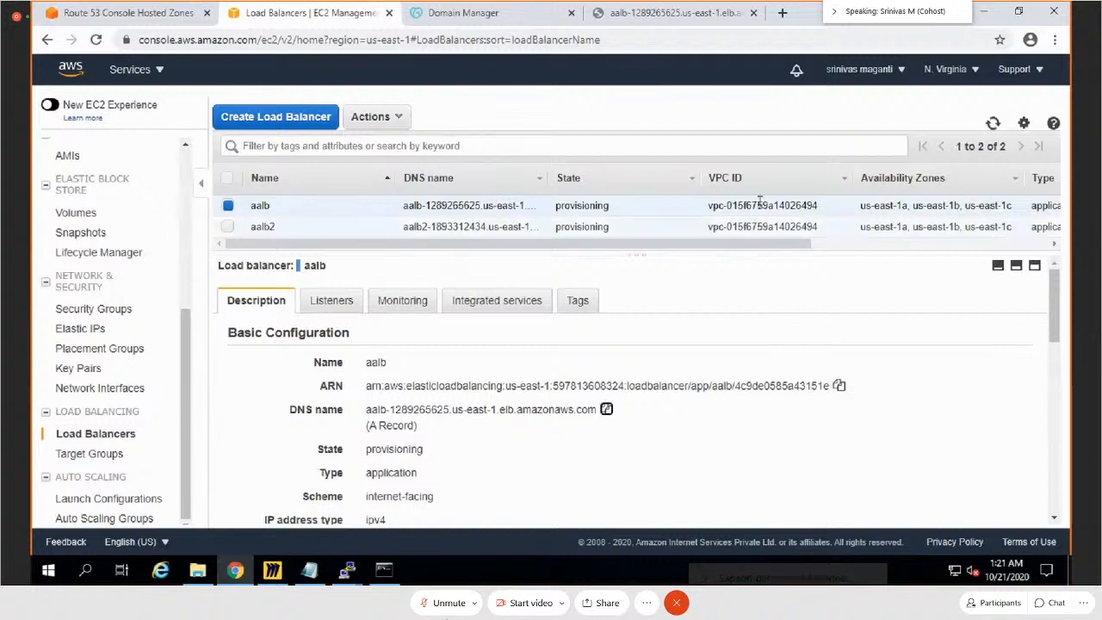
pyautogui.click(994, 125)
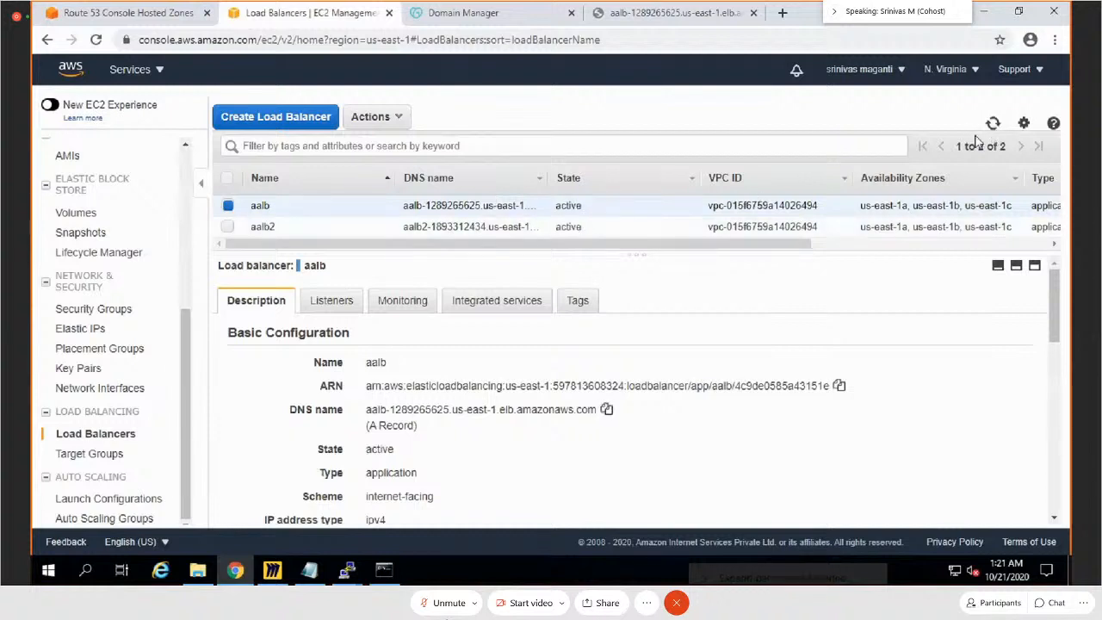
pyautogui.click(227, 226)
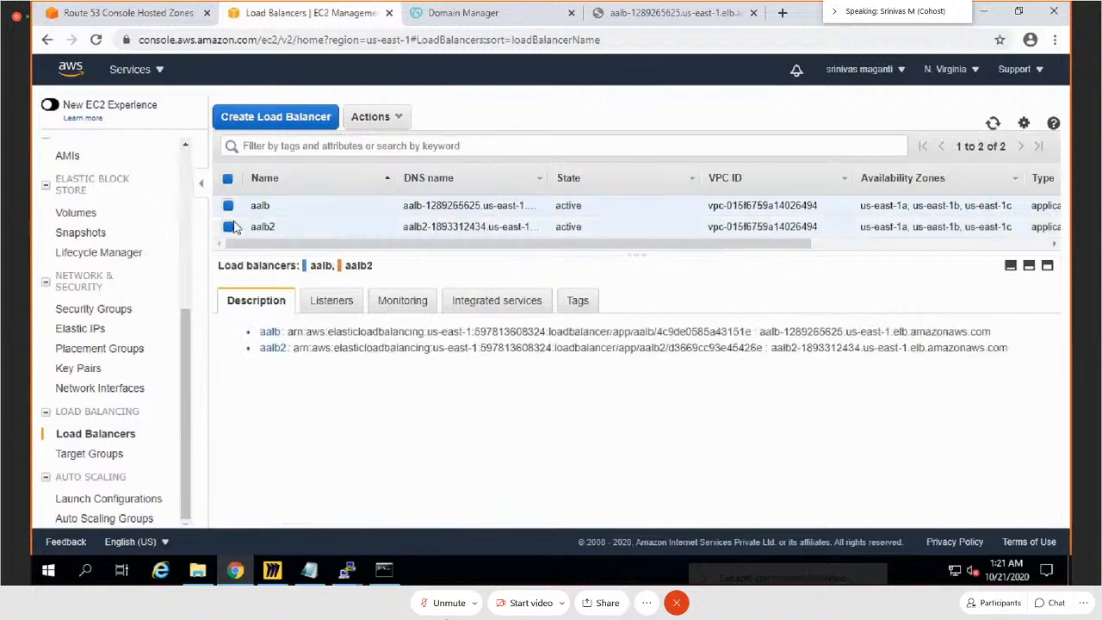
pyautogui.click(228, 206)
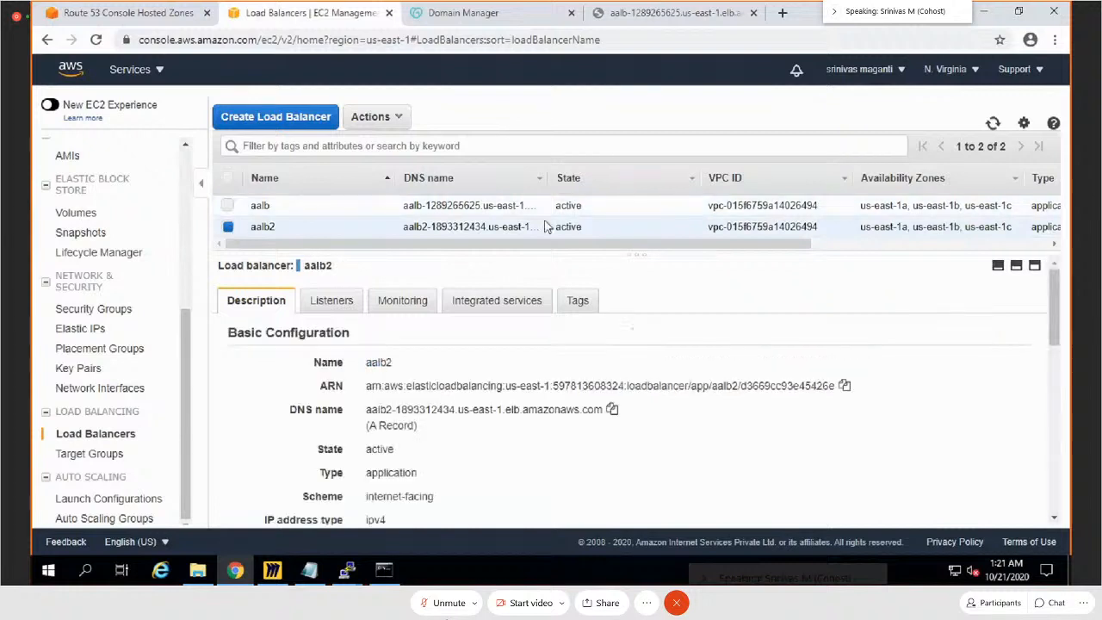
pyautogui.click(227, 227)
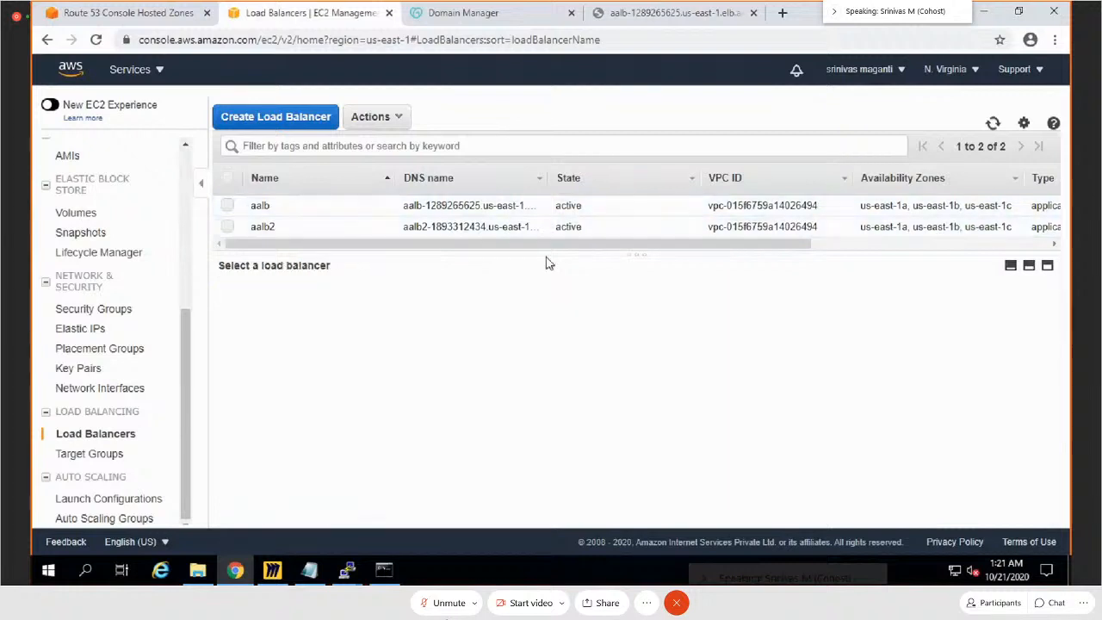
pyautogui.click(228, 206)
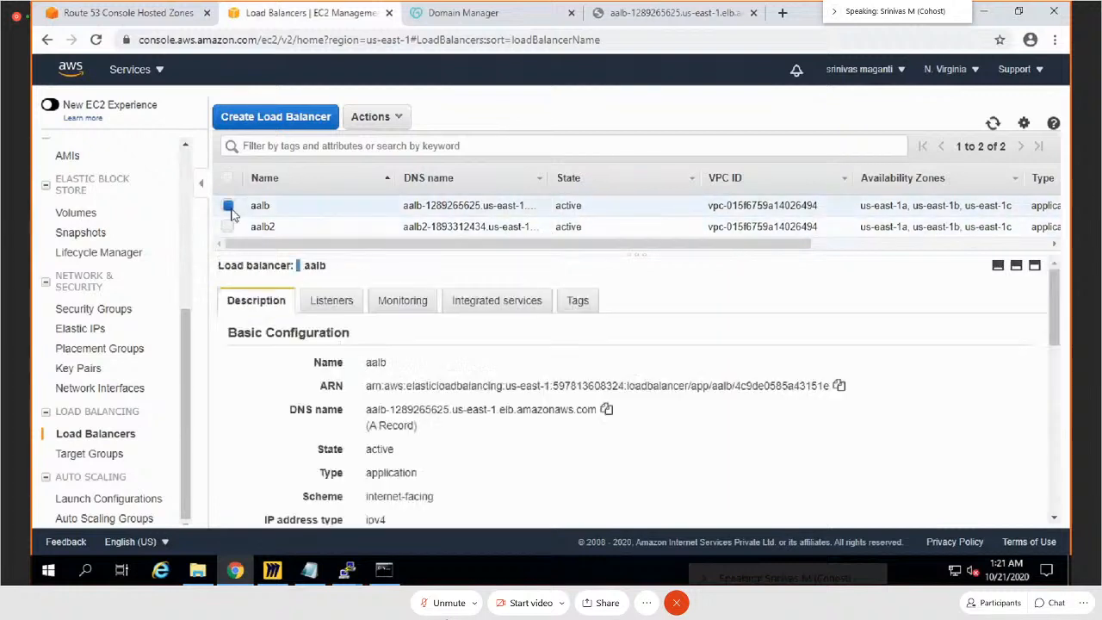
# Step: View the web page served at aalb's DNS name, and review the aalb load balancer's description
pyautogui.click(623, 15)
pyautogui.click(351, 379)
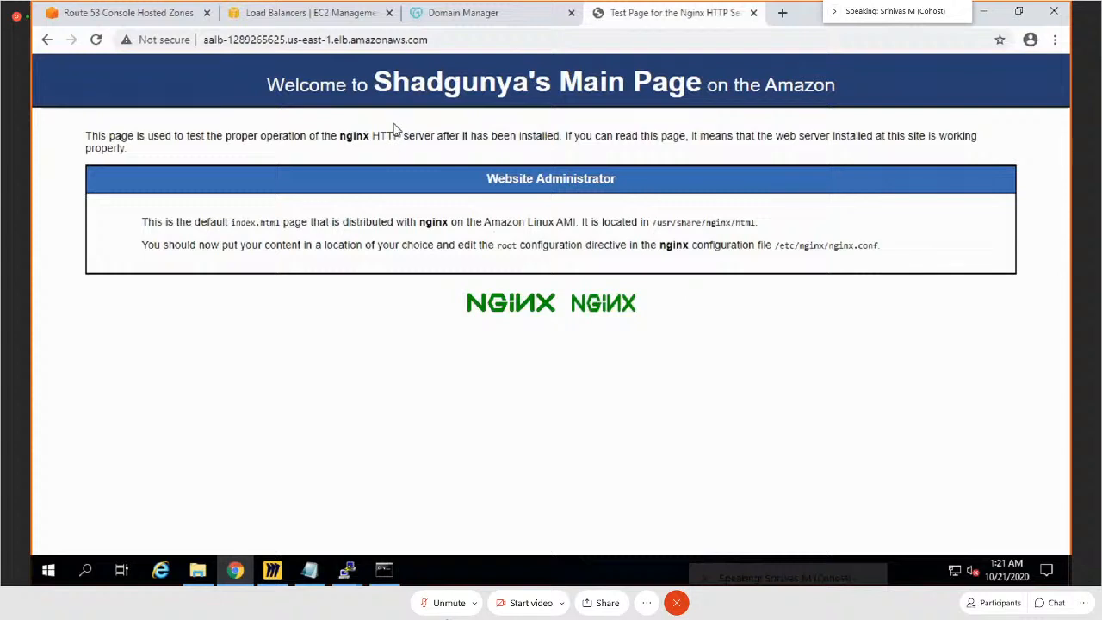
pyautogui.click(305, 12)
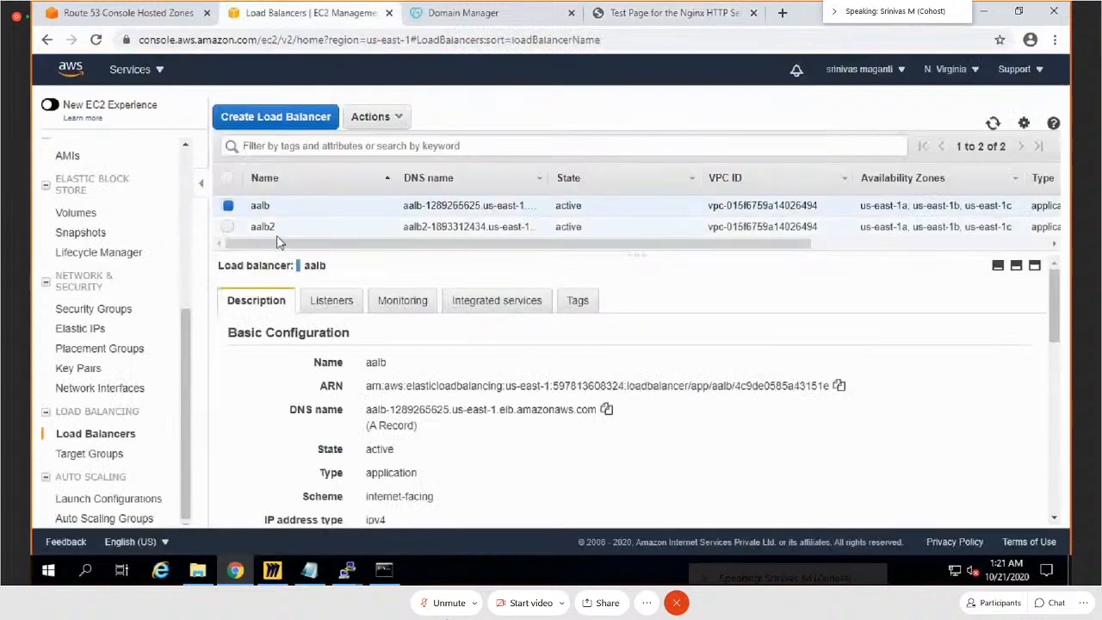
pyautogui.click(228, 227)
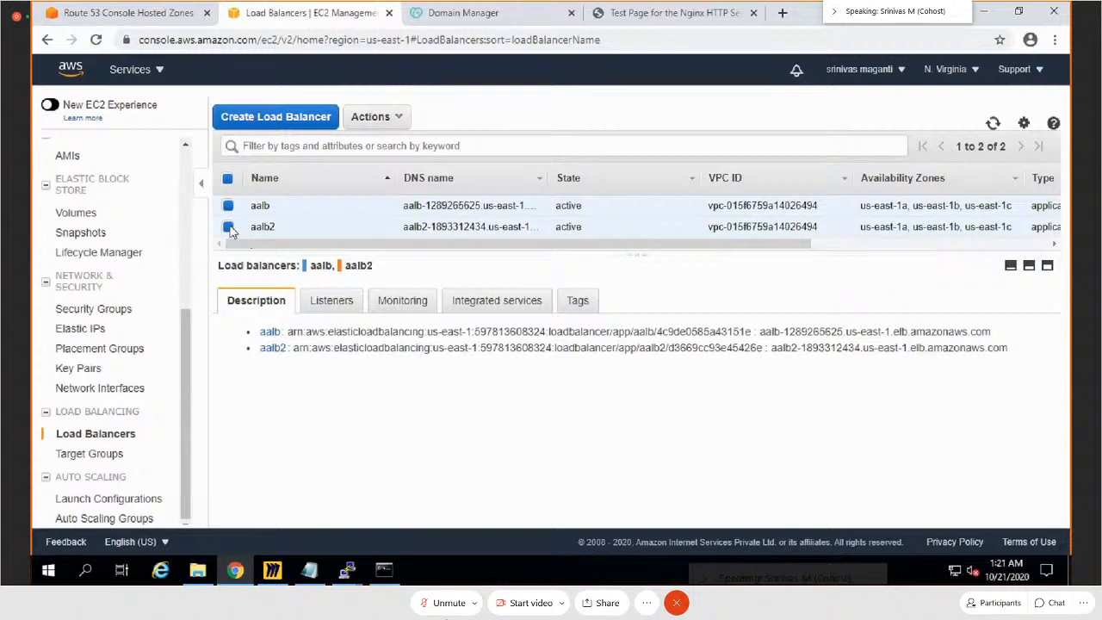
pyautogui.click(228, 227)
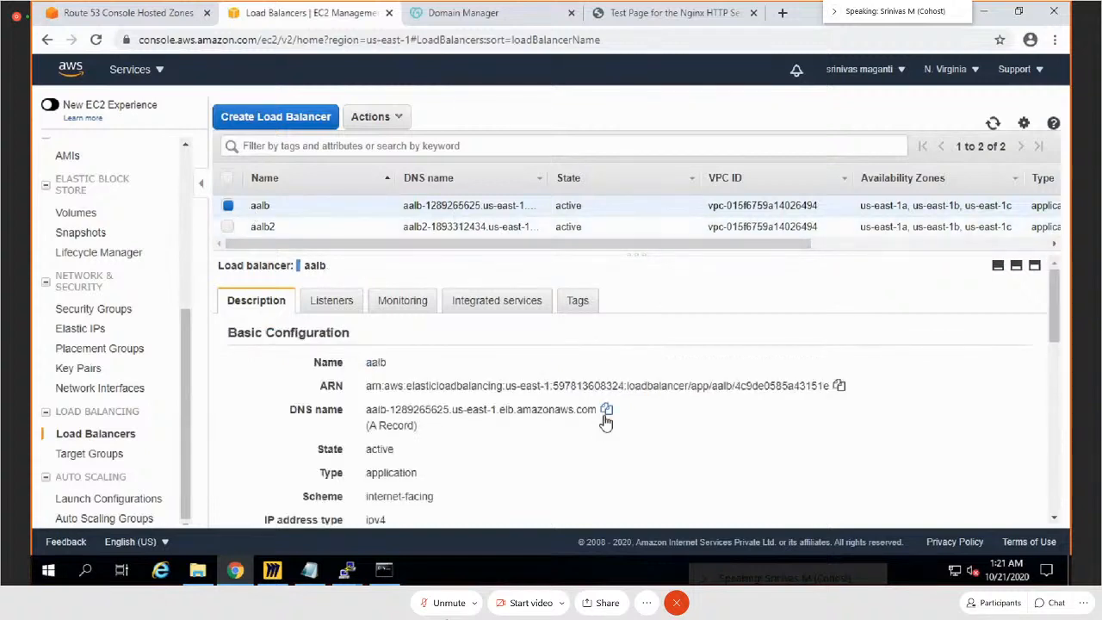
pyautogui.scroll(-4, 482, 430)
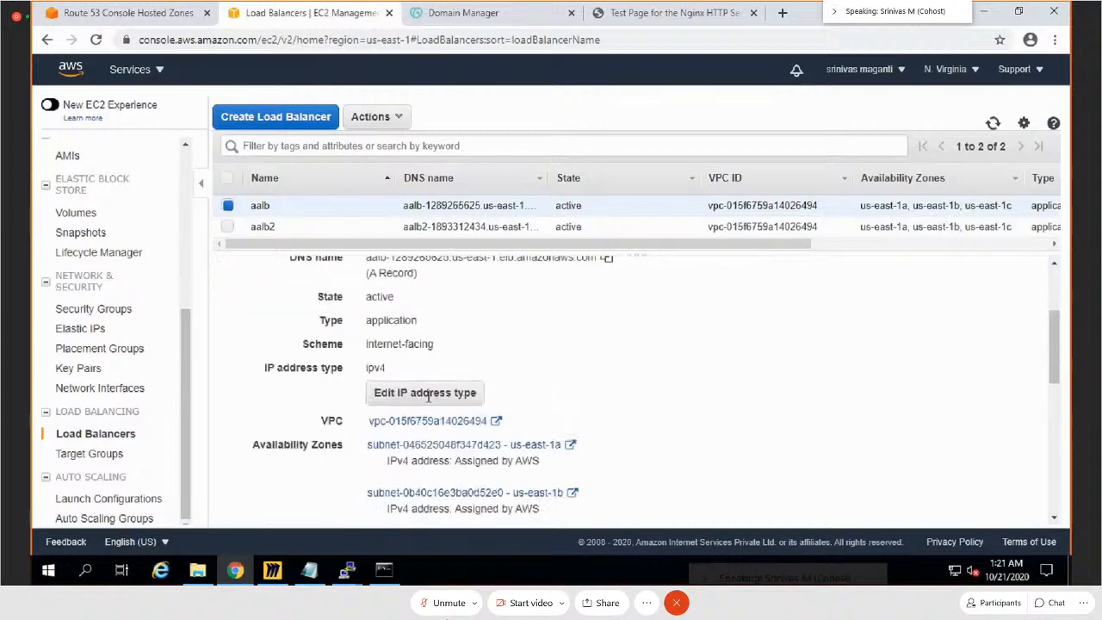
pyautogui.scroll(3, 439, 446)
# Step: Check the registered targets and their health in the BackendPool1 target group
pyautogui.click(89, 454)
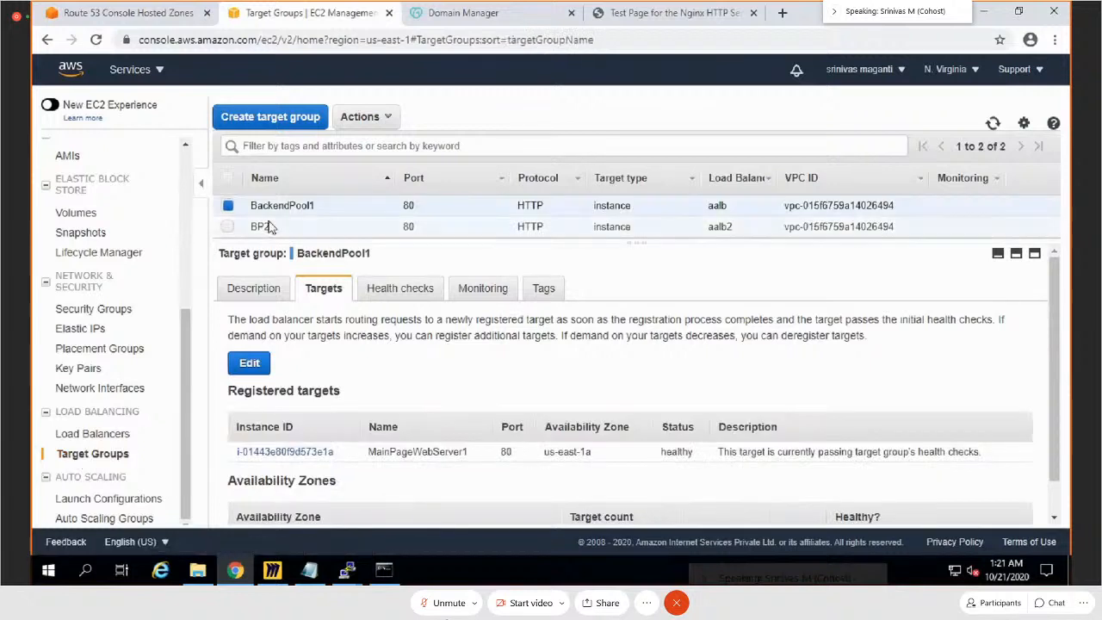
pyautogui.scroll(-1, 332, 456)
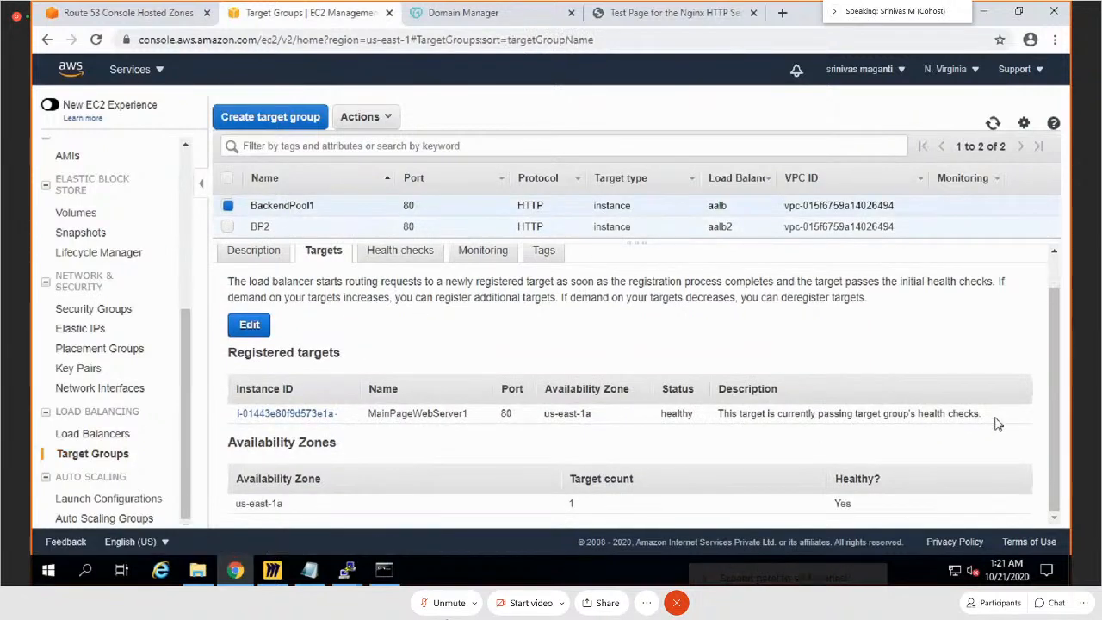
pyautogui.moveTo(997, 420)
pyautogui.mouseDown()
pyautogui.moveTo(654, 422)
pyautogui.moveTo(336, 444)
pyautogui.moveTo(297, 415)
pyautogui.moveTo(236, 414)
pyautogui.moveTo(194, 439)
pyautogui.mouseUp()
# Step: Go back to the load balancers and examine the nginx test page served through aalb once more
pyautogui.click(92, 433)
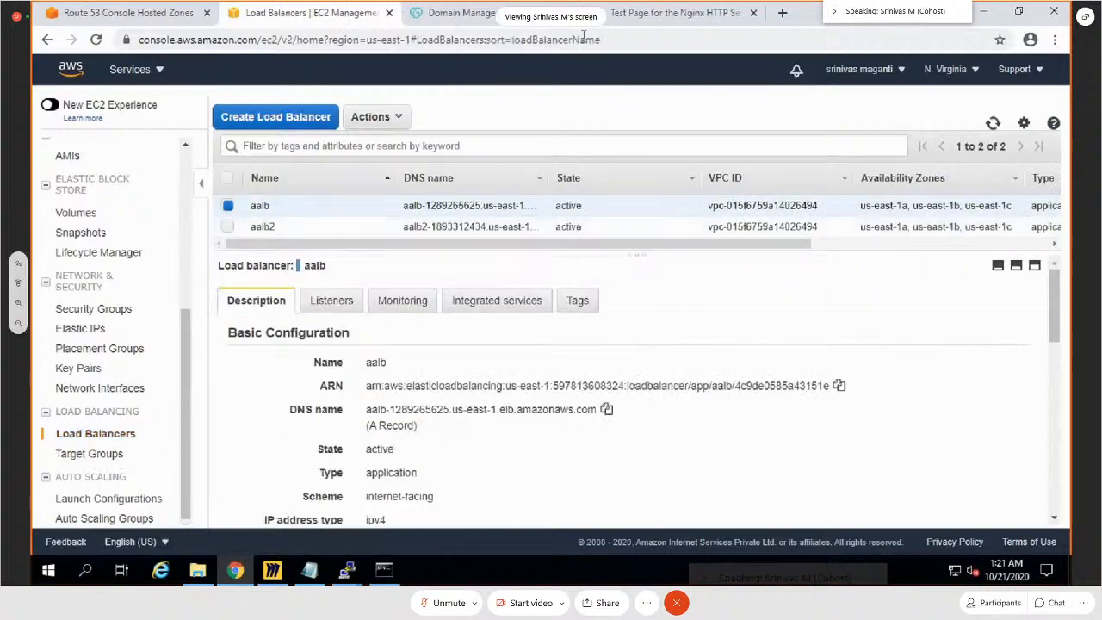
pyautogui.click(620, 15)
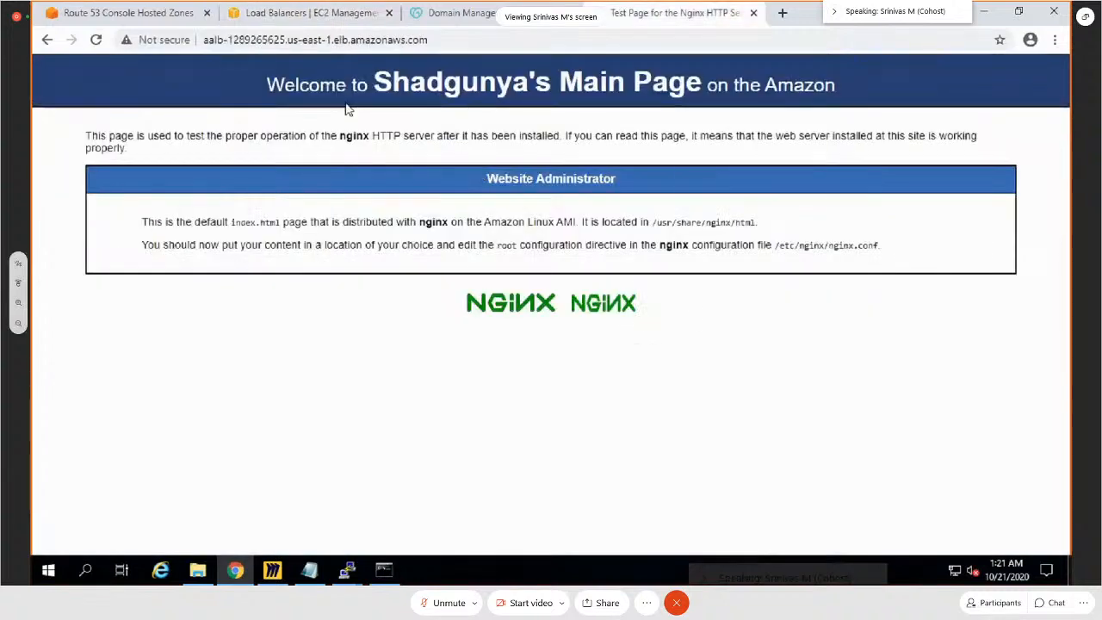
pyautogui.moveTo(692, 319); pyautogui.dragTo(249, 61)
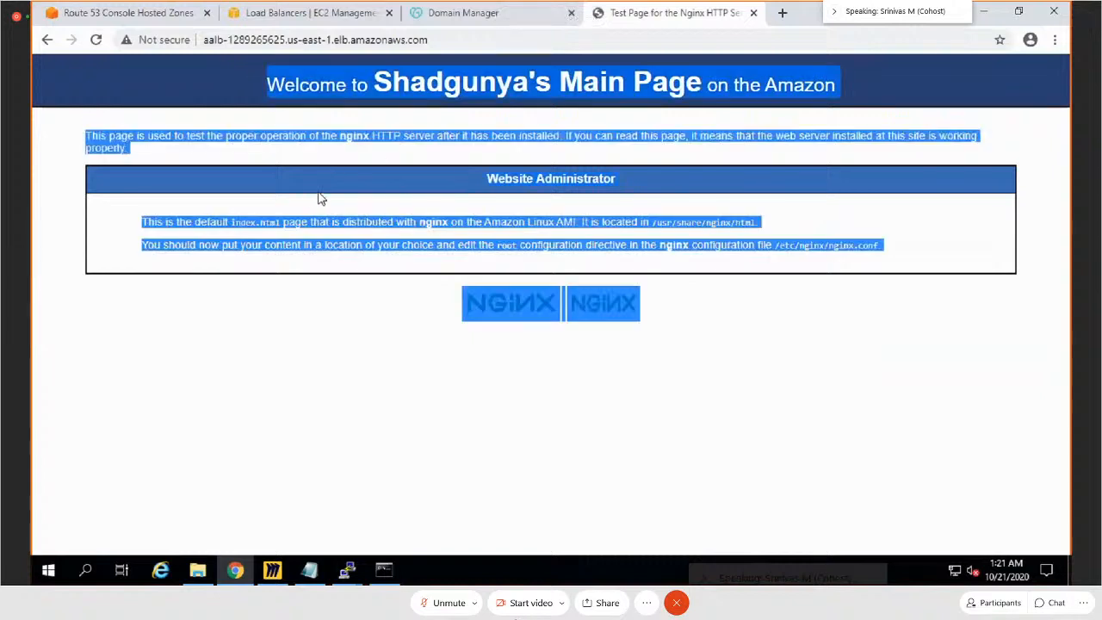
# Step: Open the rules of the HTTP port 80 listener on the aalb load balancer
pyautogui.click(312, 14)
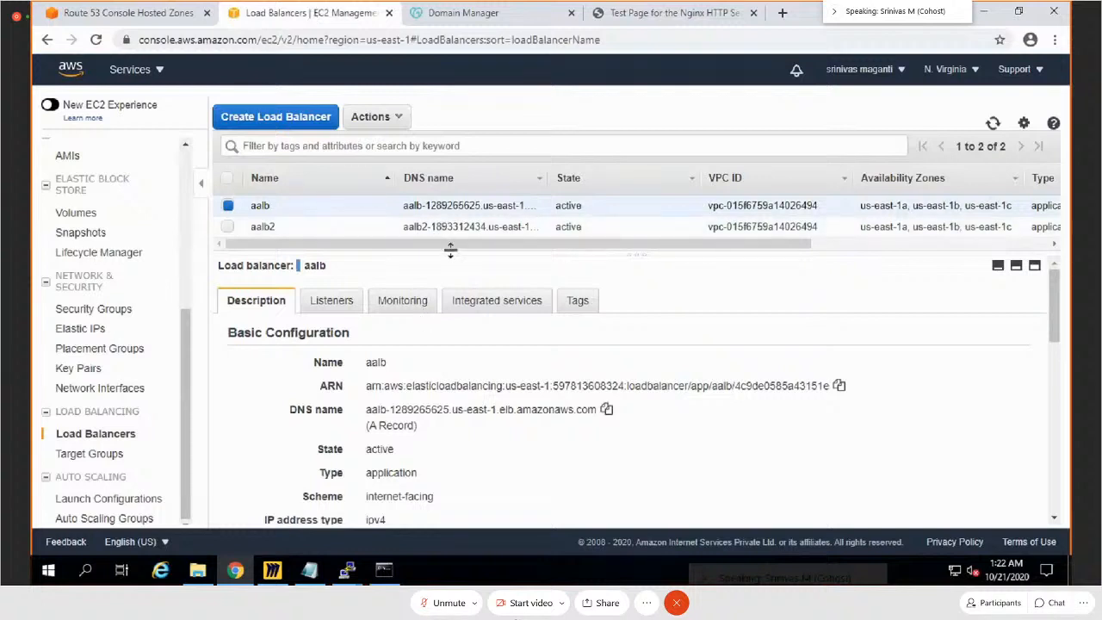
pyautogui.click(331, 307)
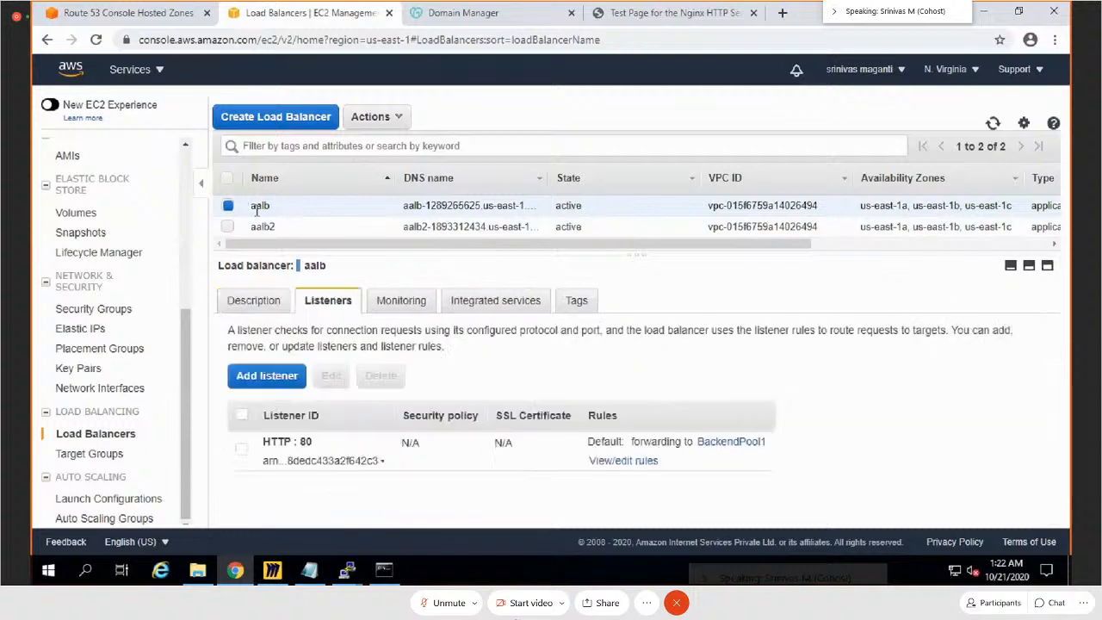
pyautogui.doubleClick(307, 441)
pyautogui.click(640, 462)
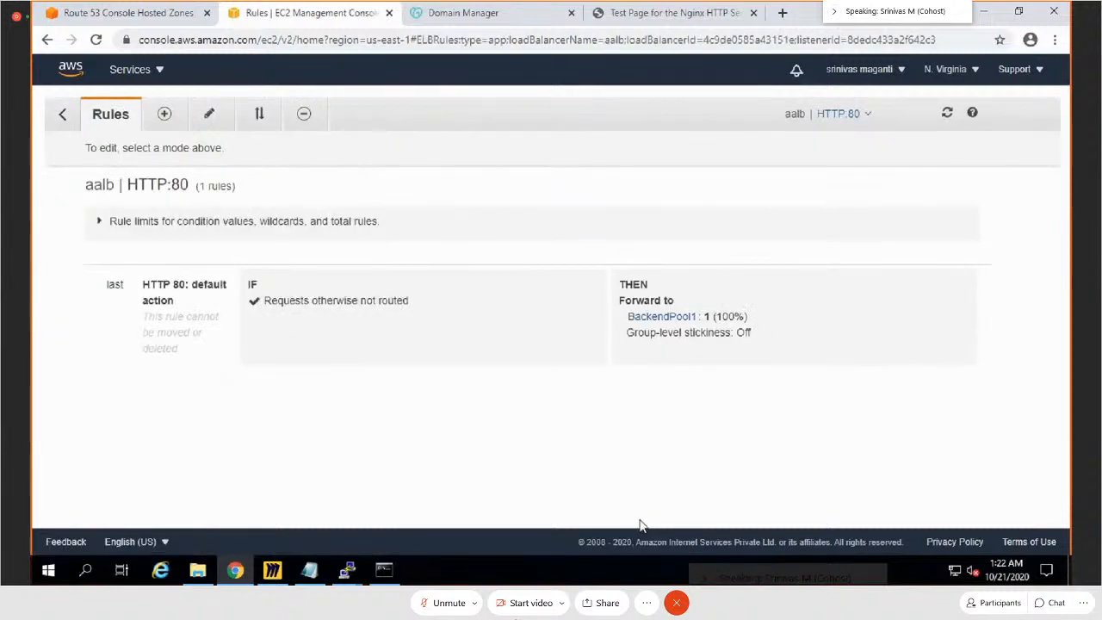
pyautogui.click(165, 119)
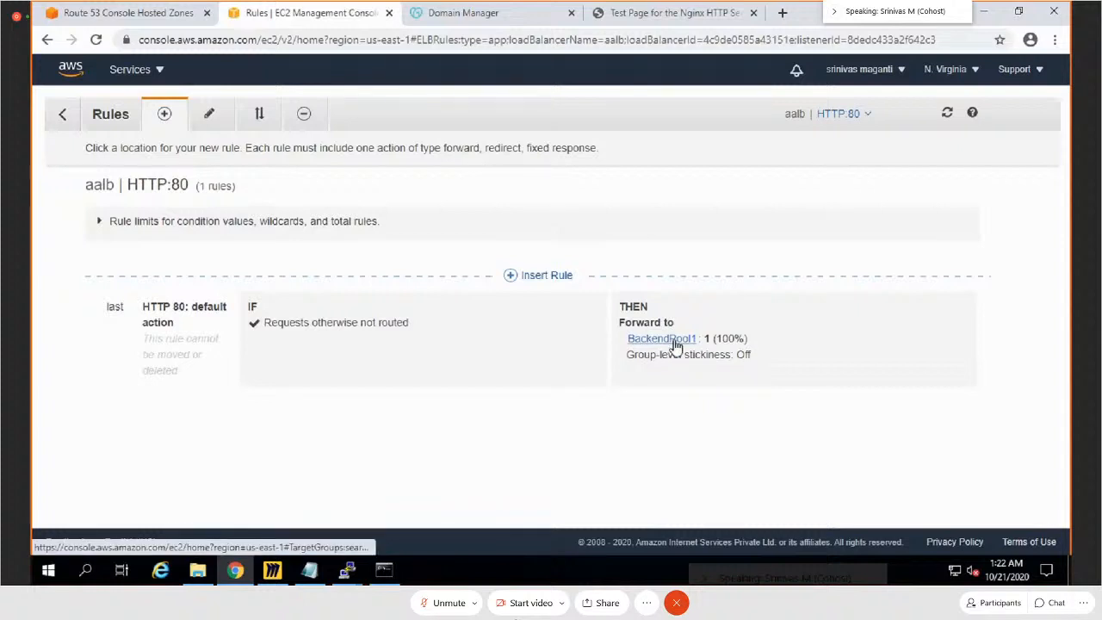
pyautogui.click(529, 277)
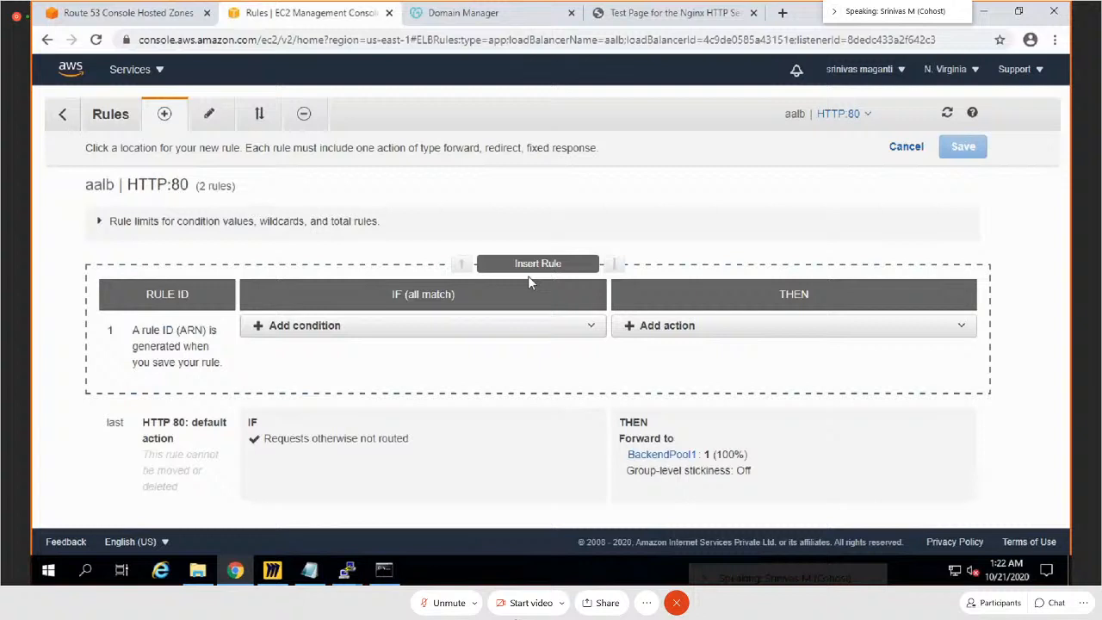
pyautogui.click(551, 327)
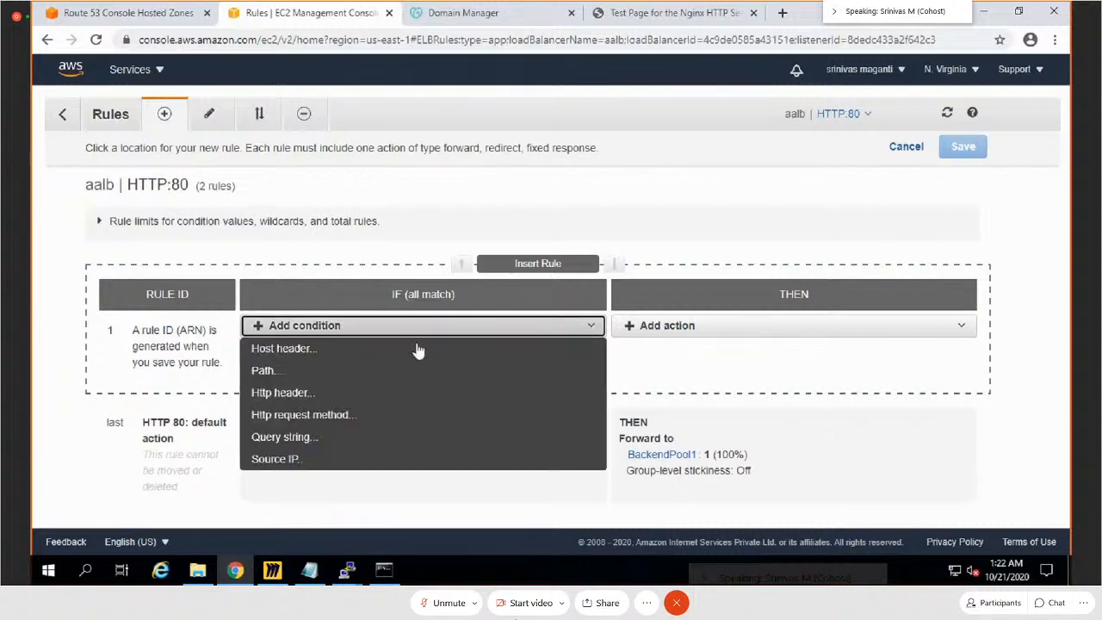
pyautogui.click(285, 371)
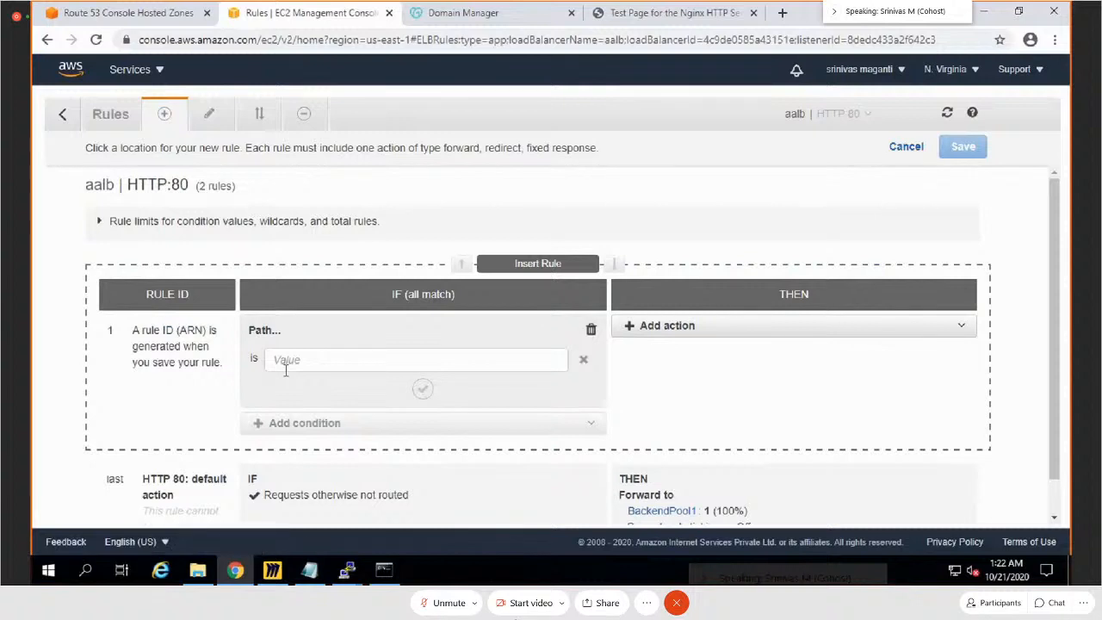
pyautogui.click(295, 359)
pyautogui.write('/')
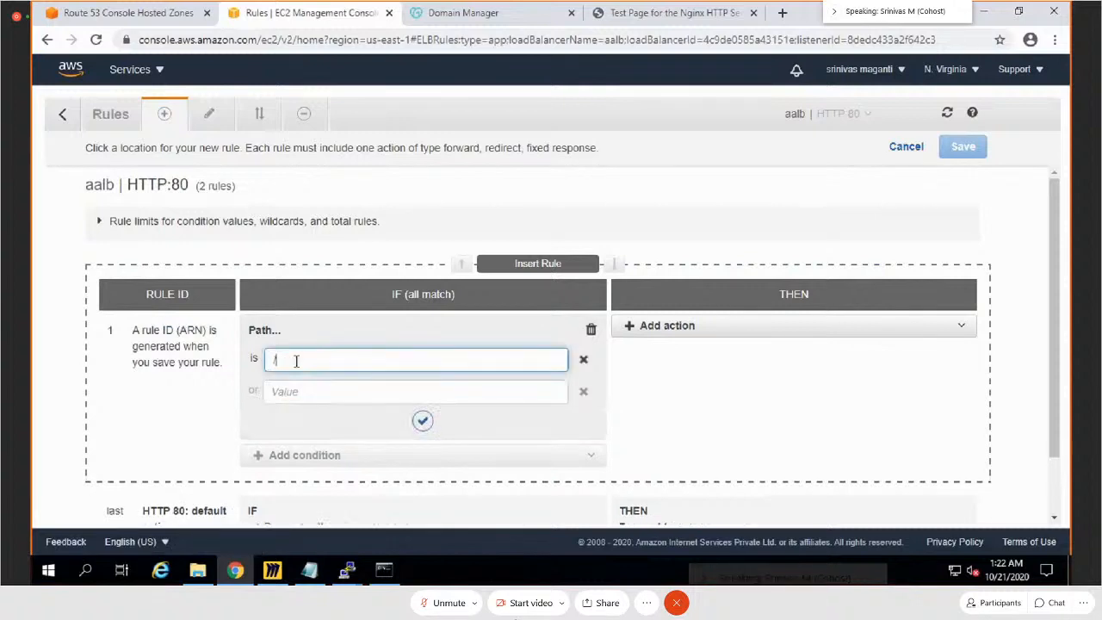
pyautogui.write('images/*')
pyautogui.click(422, 421)
pyautogui.click(680, 328)
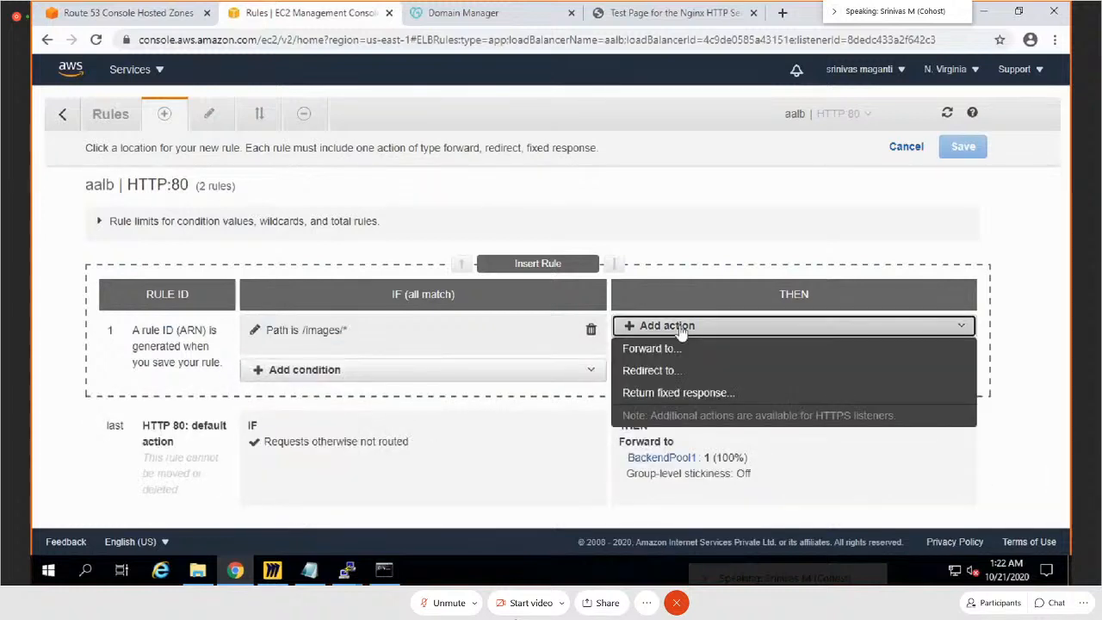
pyautogui.click(652, 347)
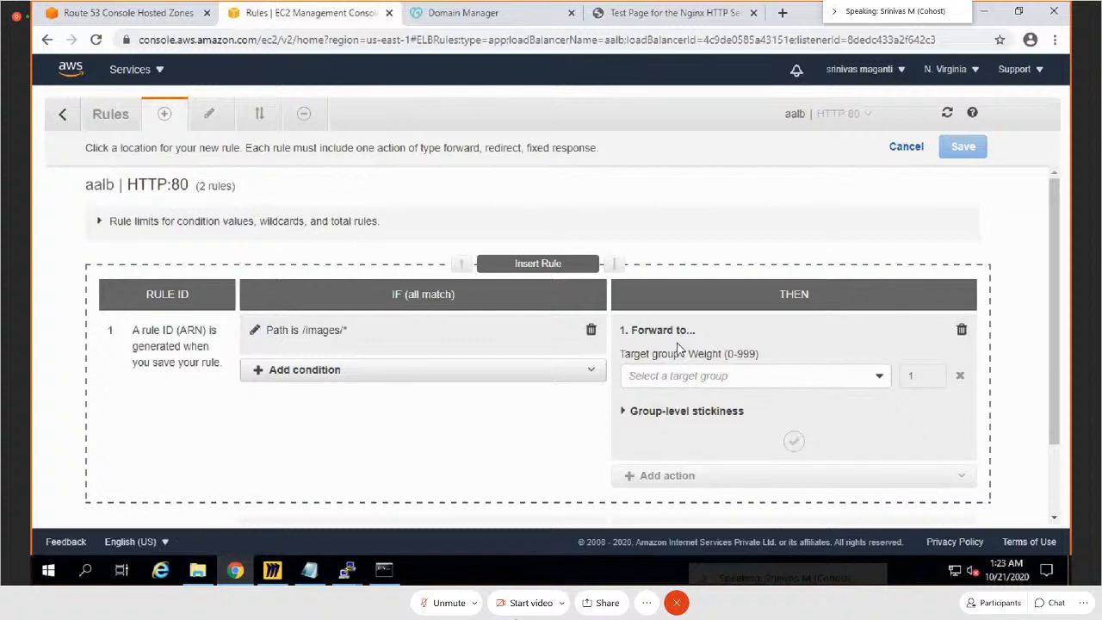
pyautogui.click(760, 377)
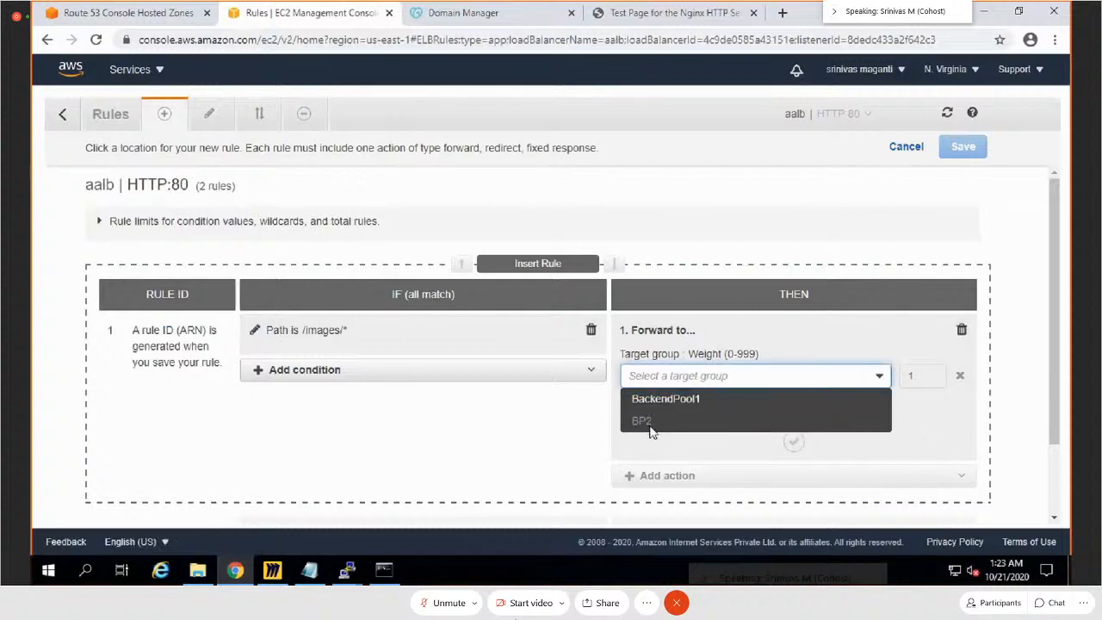
pyautogui.click(510, 463)
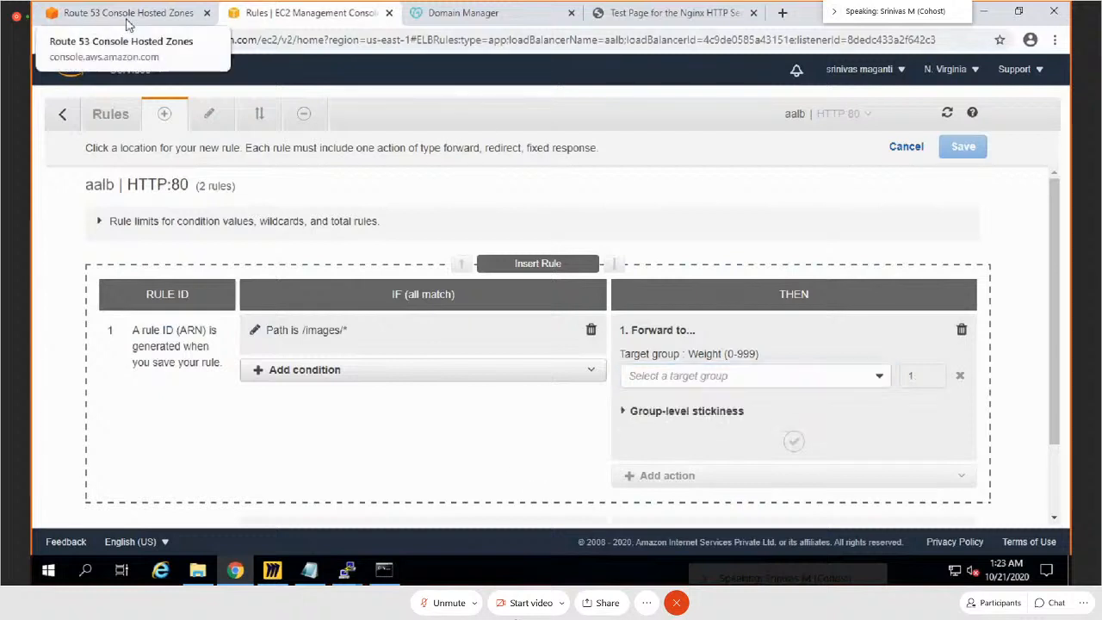
pyautogui.click(62, 116)
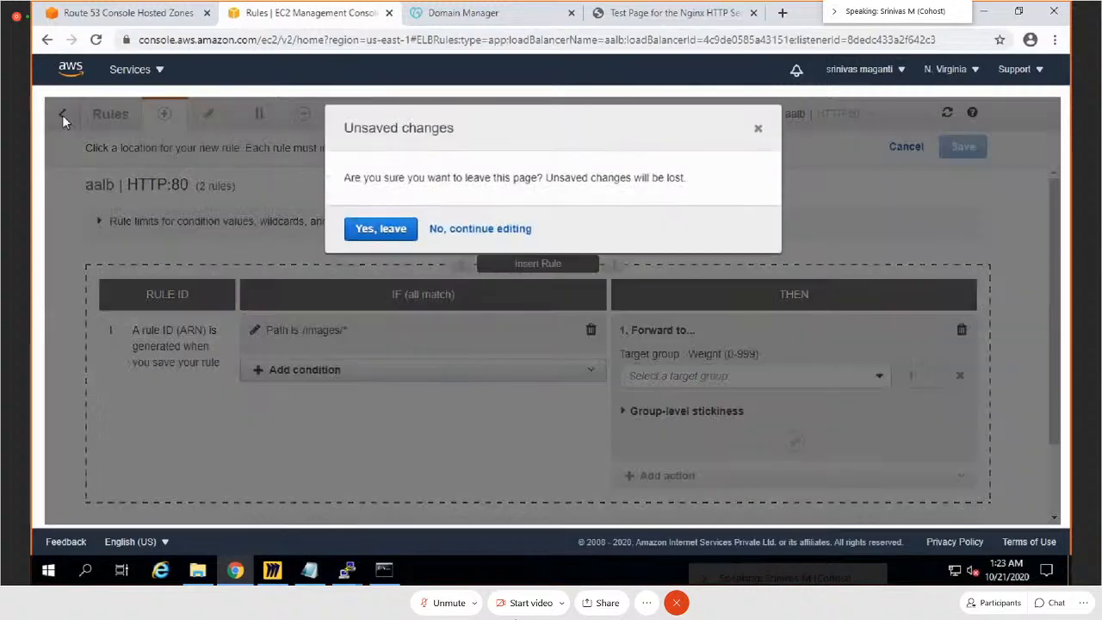
pyautogui.click(381, 229)
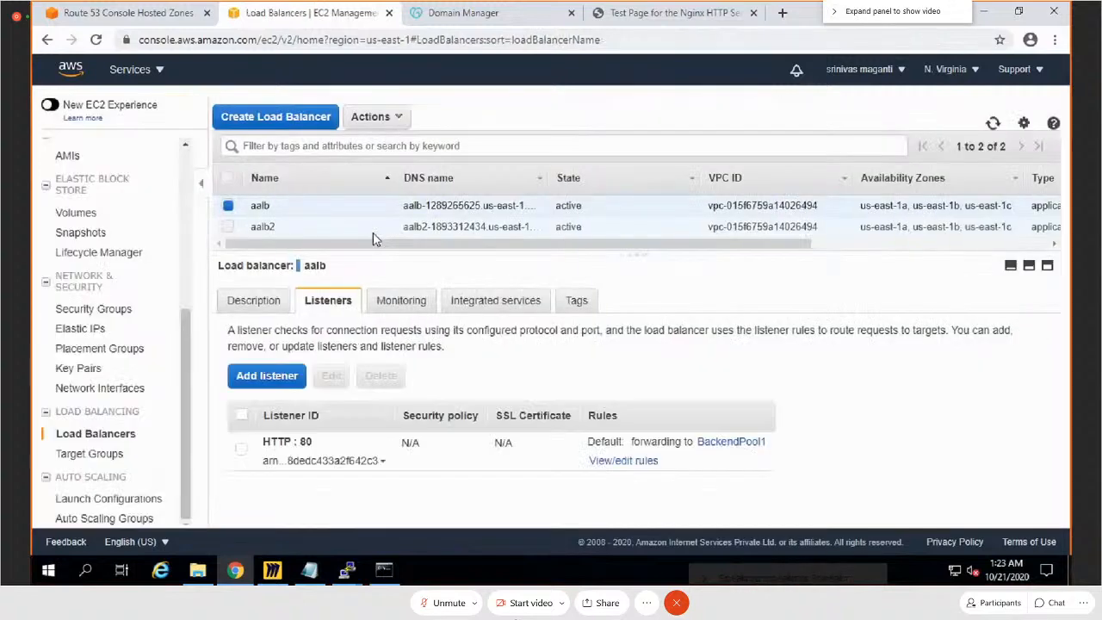
# Step: Try to delete the BP2 target group, and dismiss the deletion dialog
pyautogui.click(90, 454)
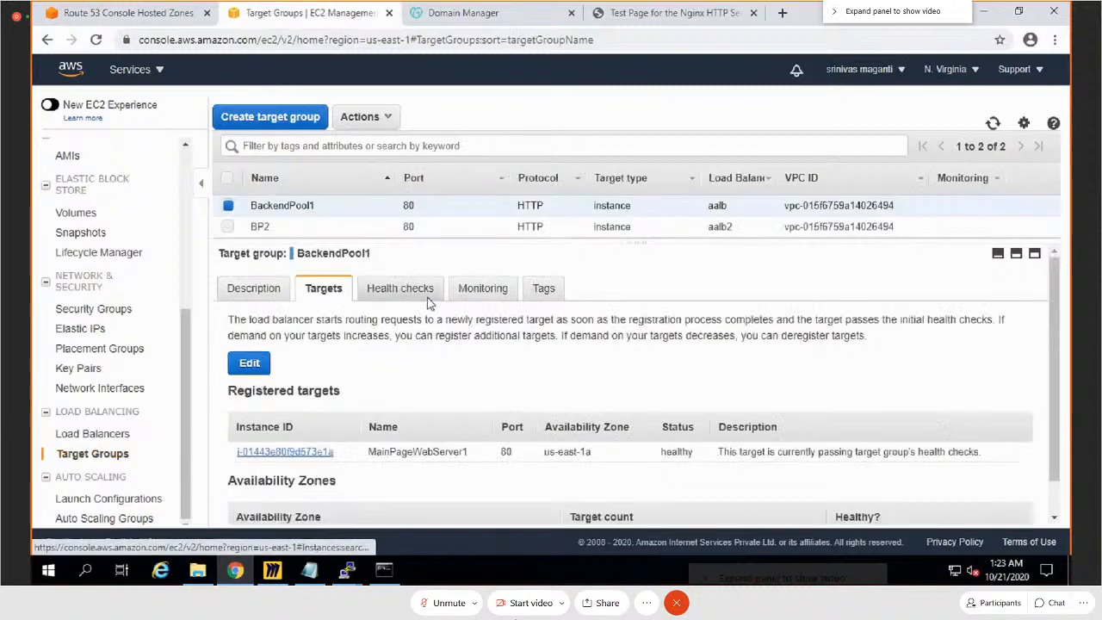
pyautogui.click(229, 227)
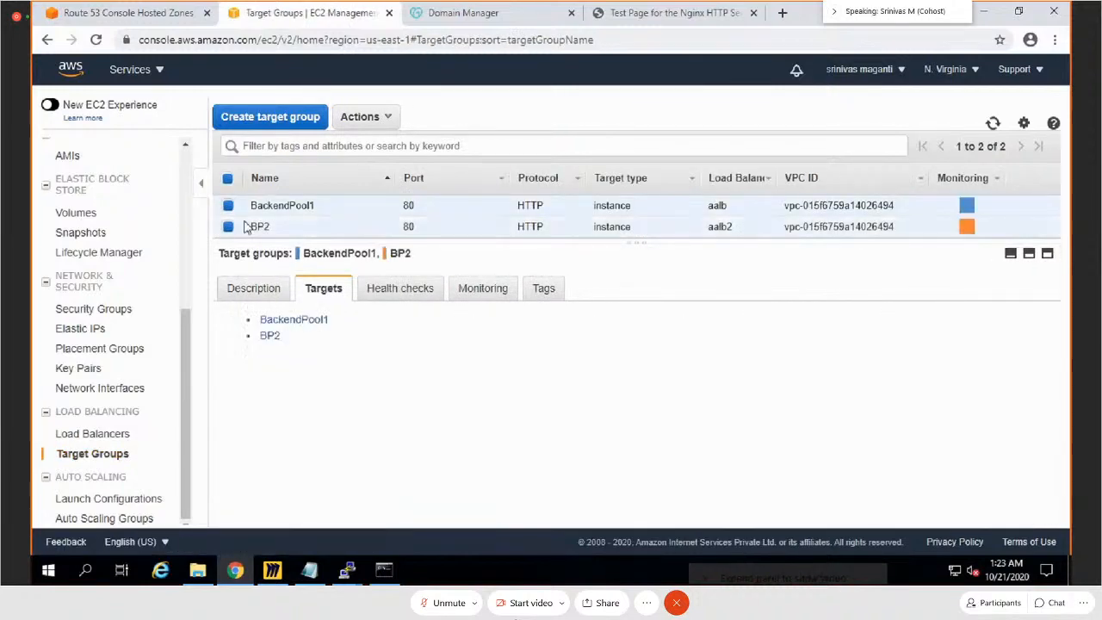
pyautogui.click(229, 207)
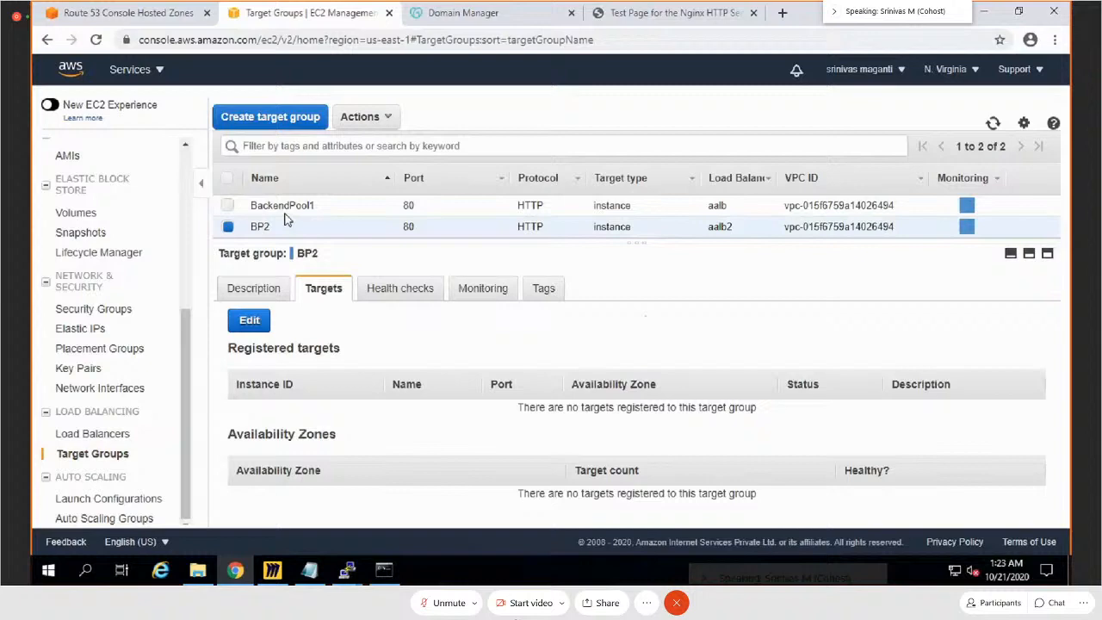
pyautogui.click(361, 116)
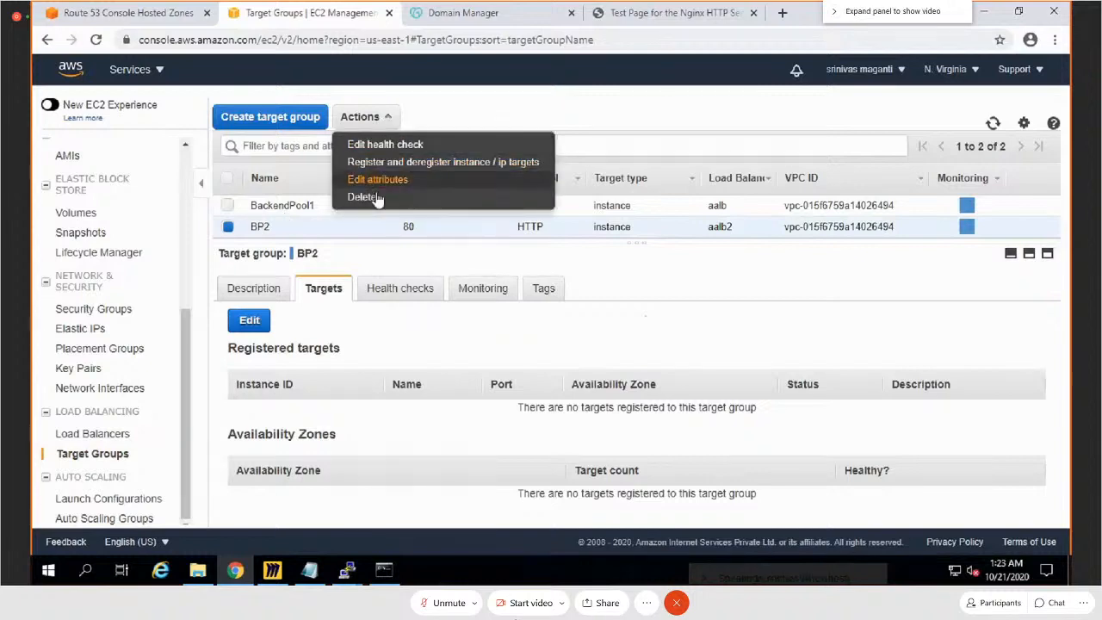
pyautogui.click(361, 197)
pyautogui.click(731, 369)
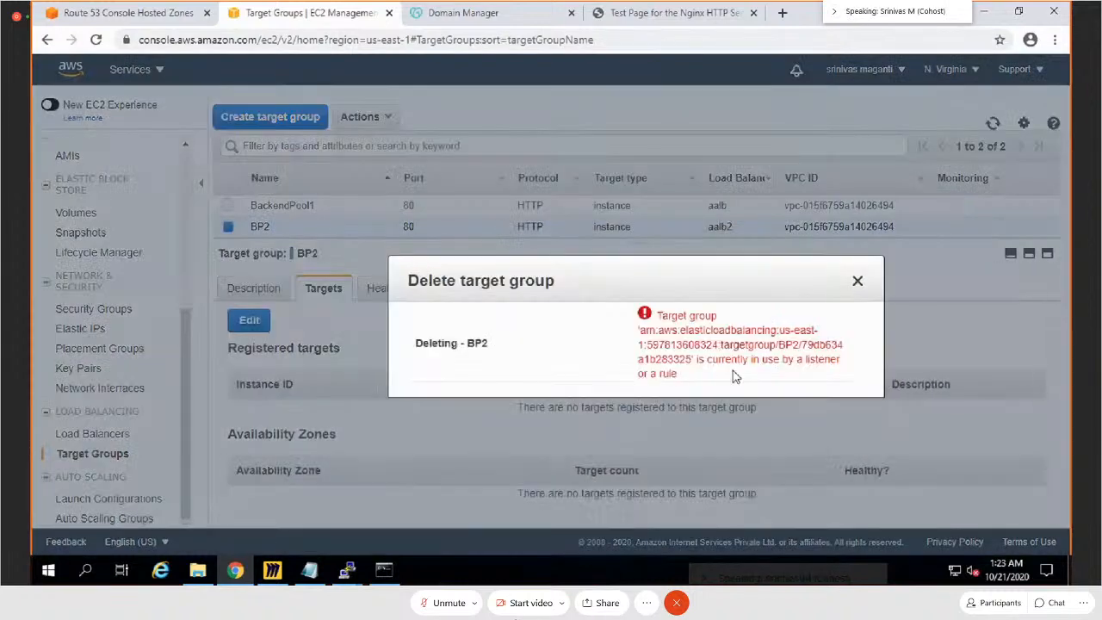
pyautogui.click(859, 284)
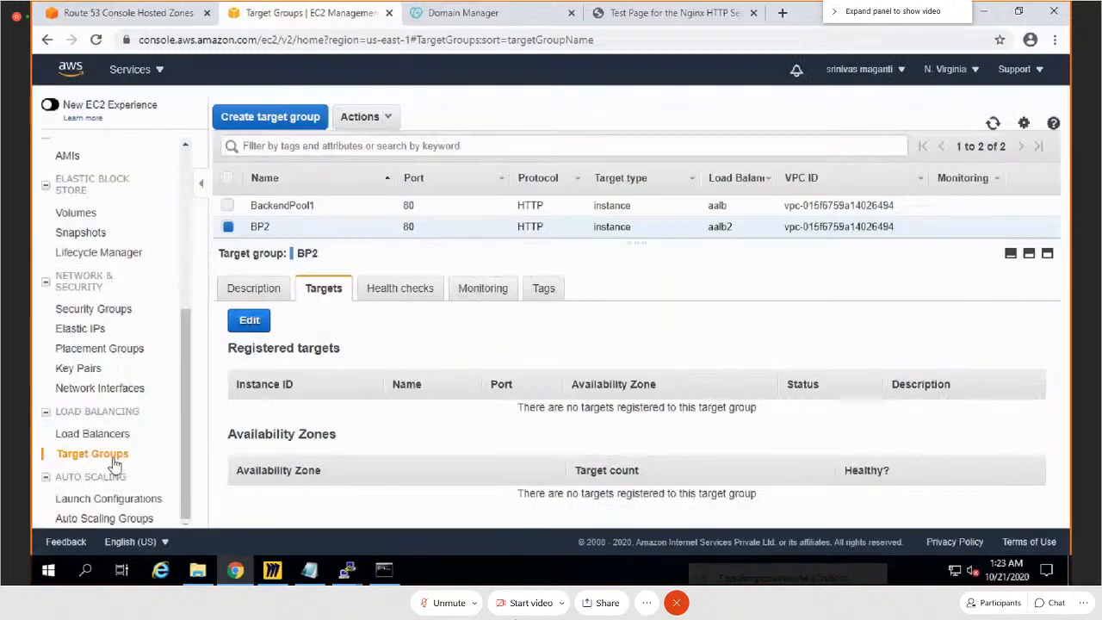
# Step: Delete the aalb2 load balancer, keeping aalb out of the selection
pyautogui.click(81, 433)
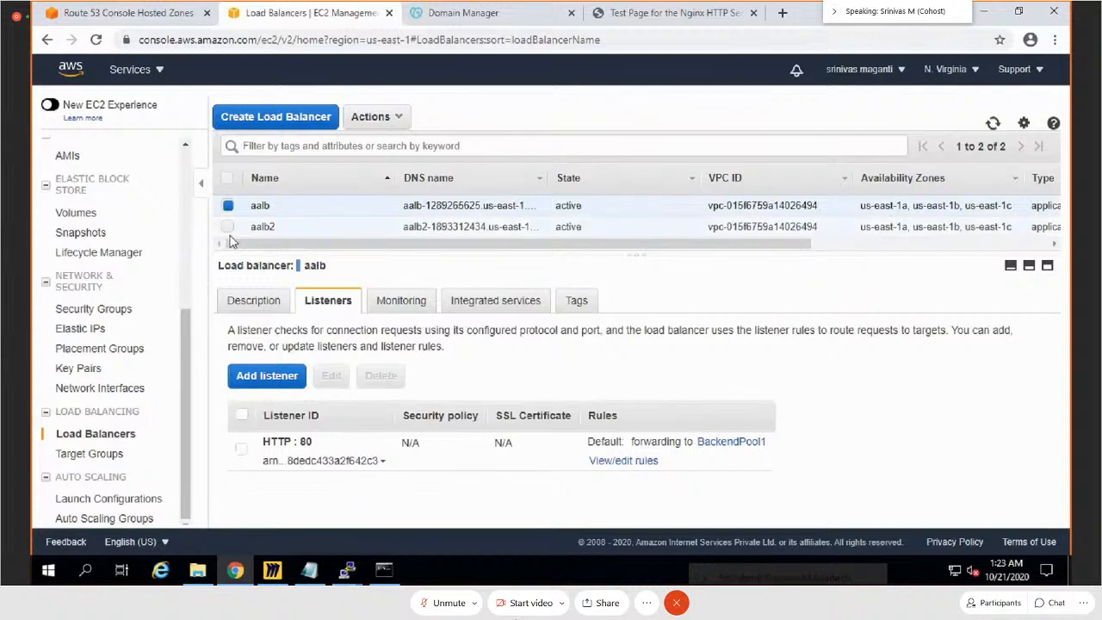
pyautogui.click(227, 220)
pyautogui.click(228, 206)
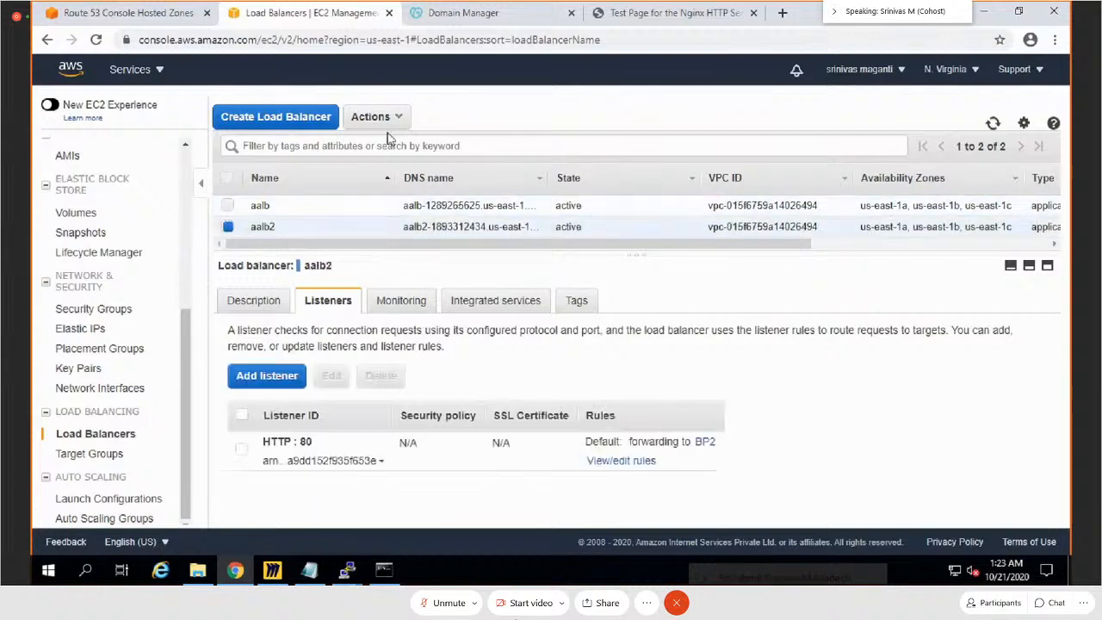
pyautogui.click(372, 116)
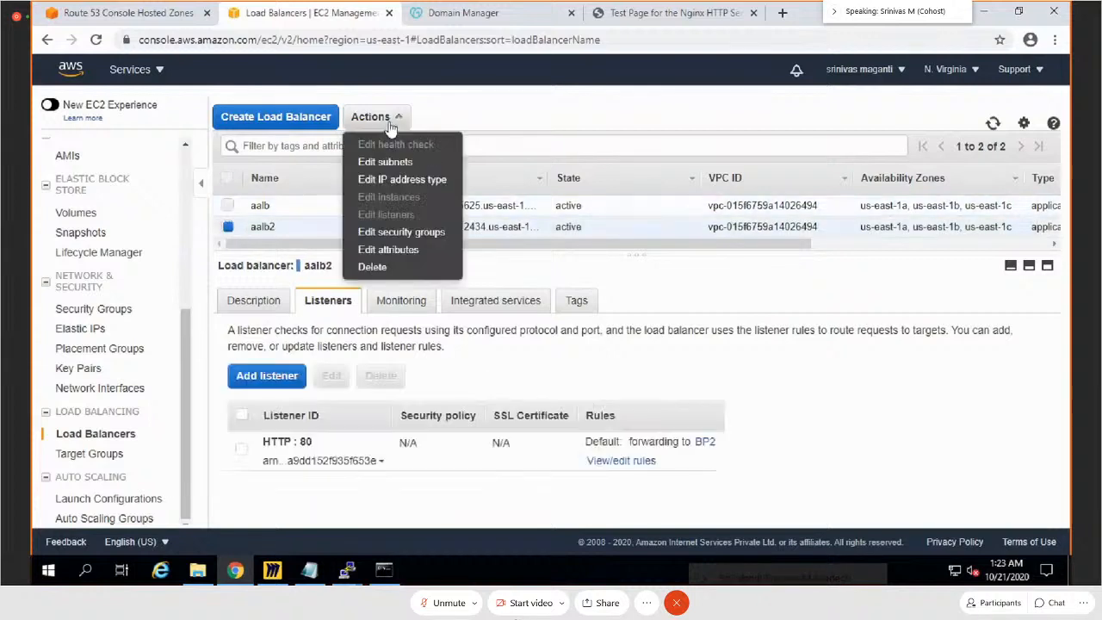
pyautogui.click(373, 266)
pyautogui.click(739, 365)
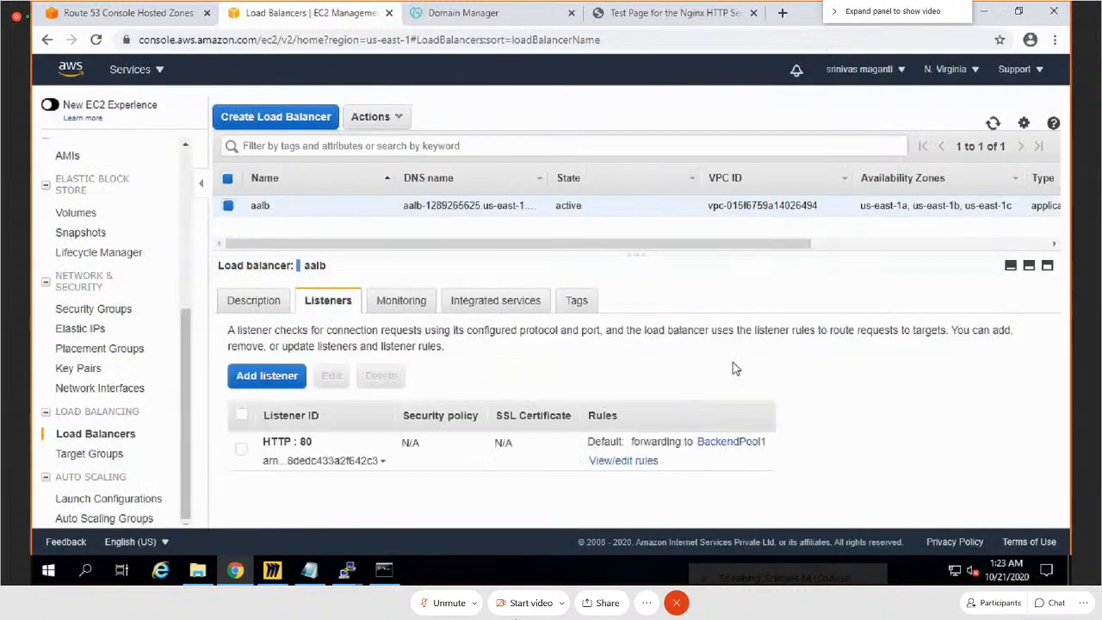
# Step: Delete the BP2 target group from the target groups list
pyautogui.click(128, 454)
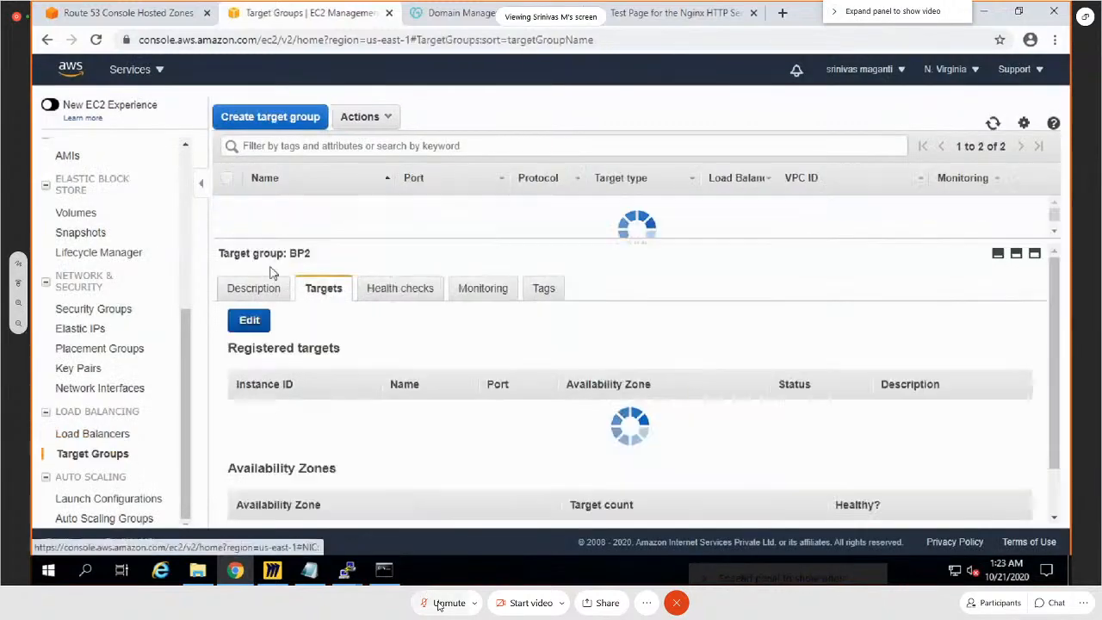
pyautogui.click(385, 120)
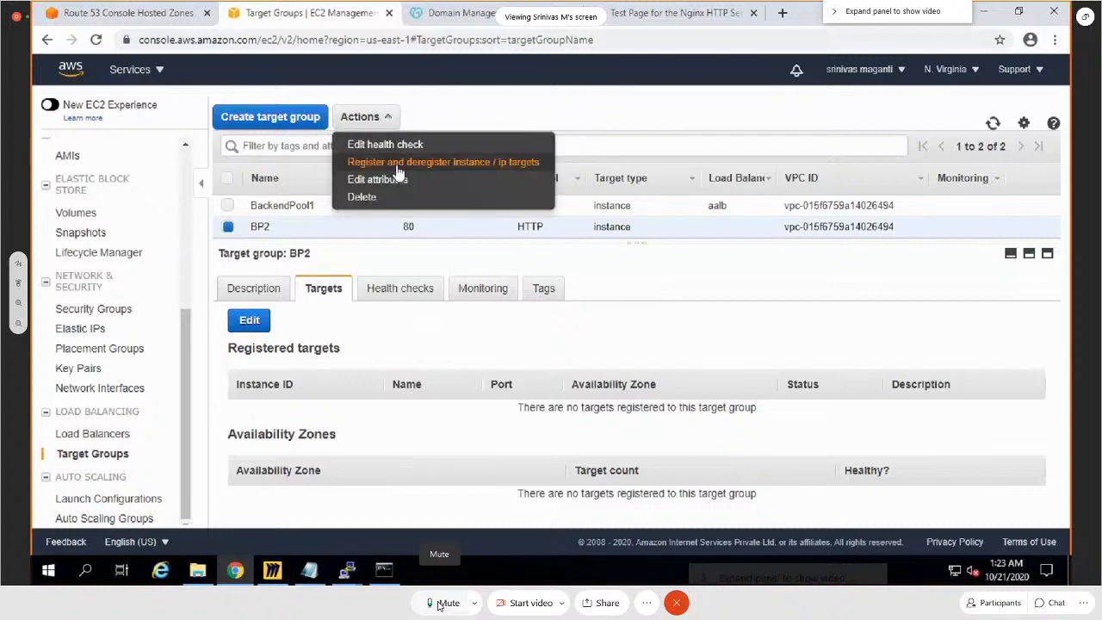
pyautogui.click(391, 201)
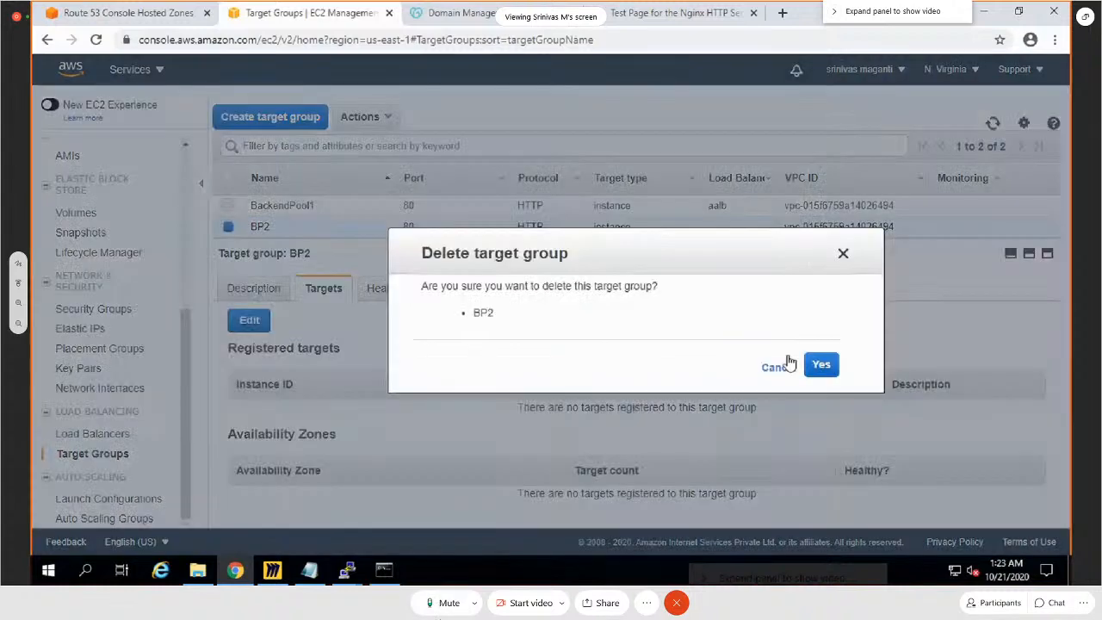
pyautogui.click(819, 366)
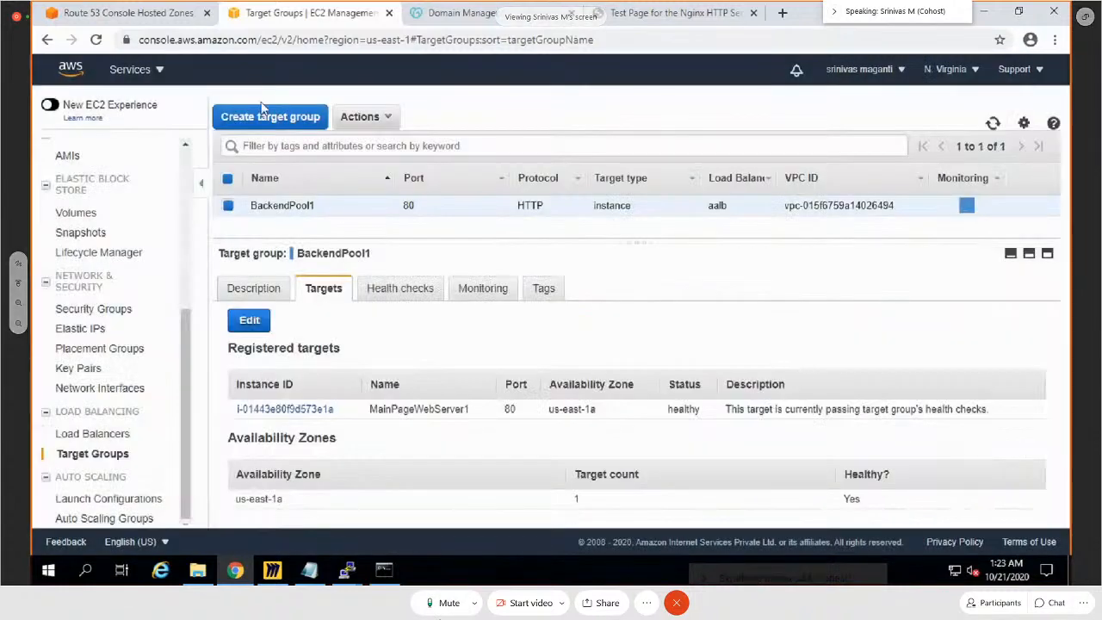
# Step: Create an instance target group named Images on HTTP port 80 in VPC vpc-015f6759a14026494 (10.10.0.0/16), with health check path /
pyautogui.click(270, 117)
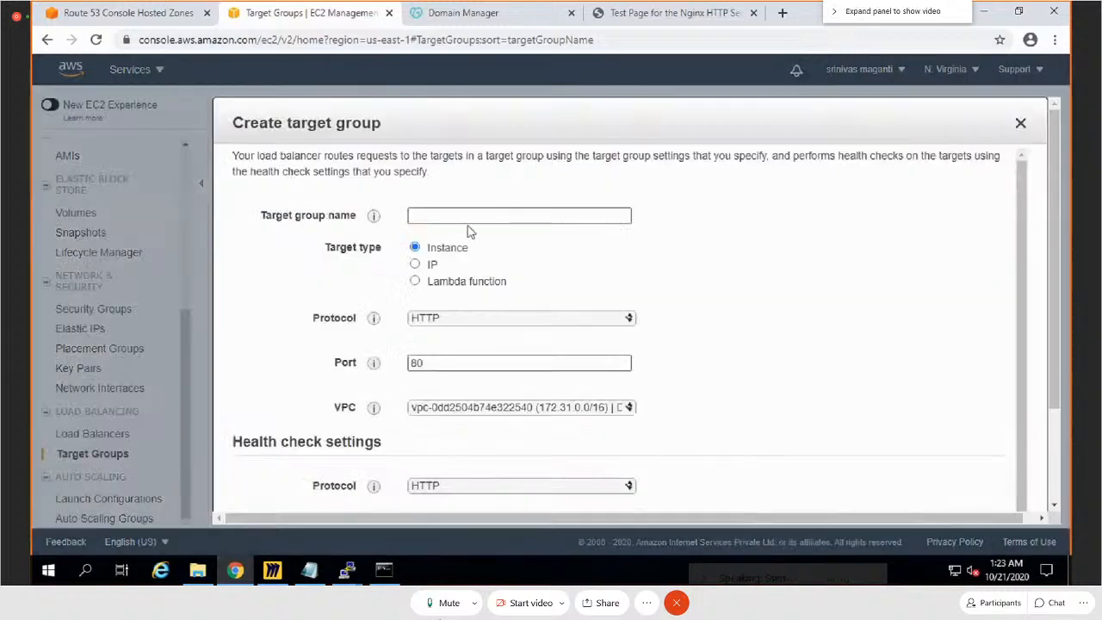
pyautogui.click(1021, 126)
pyautogui.click(246, 119)
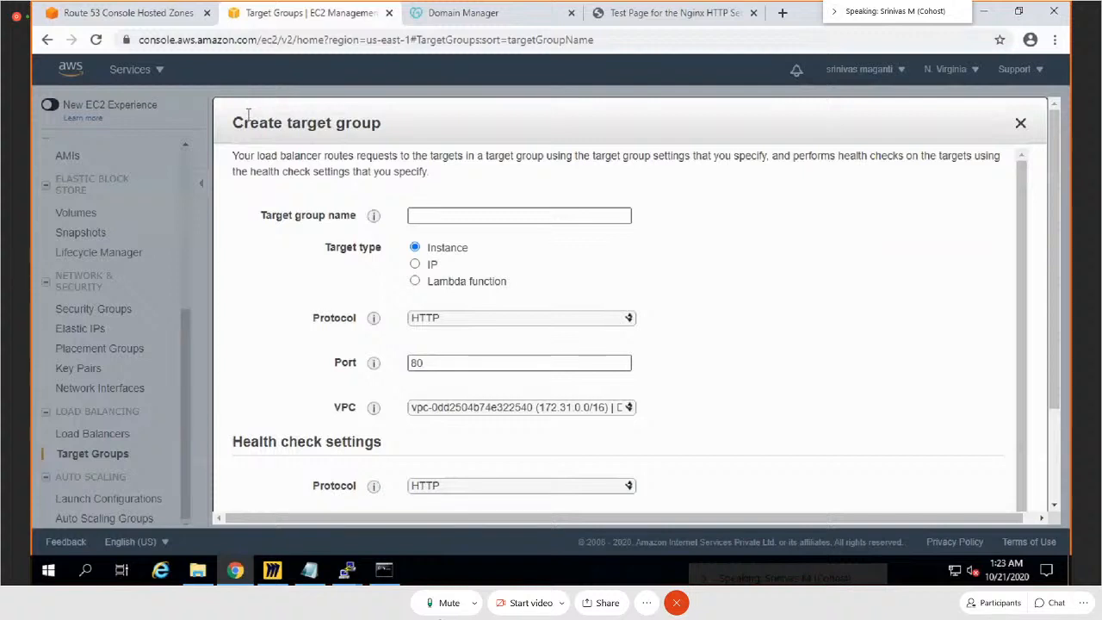
pyautogui.click(516, 215)
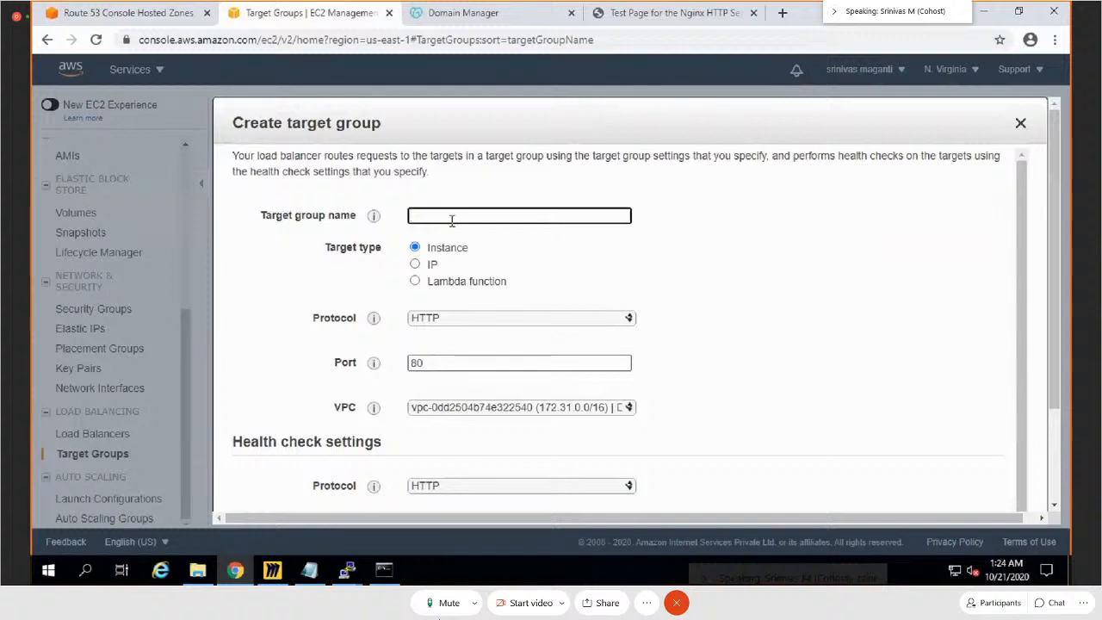
pyautogui.write('Images')
pyautogui.click(475, 409)
pyautogui.click(509, 436)
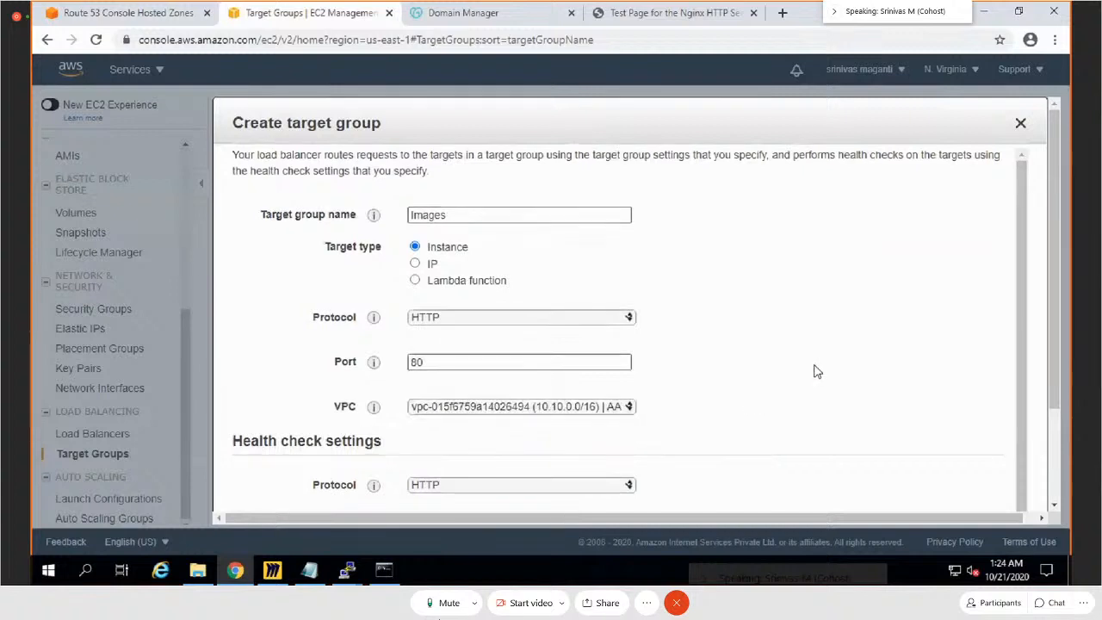
pyautogui.scroll(-3, 1055, 382)
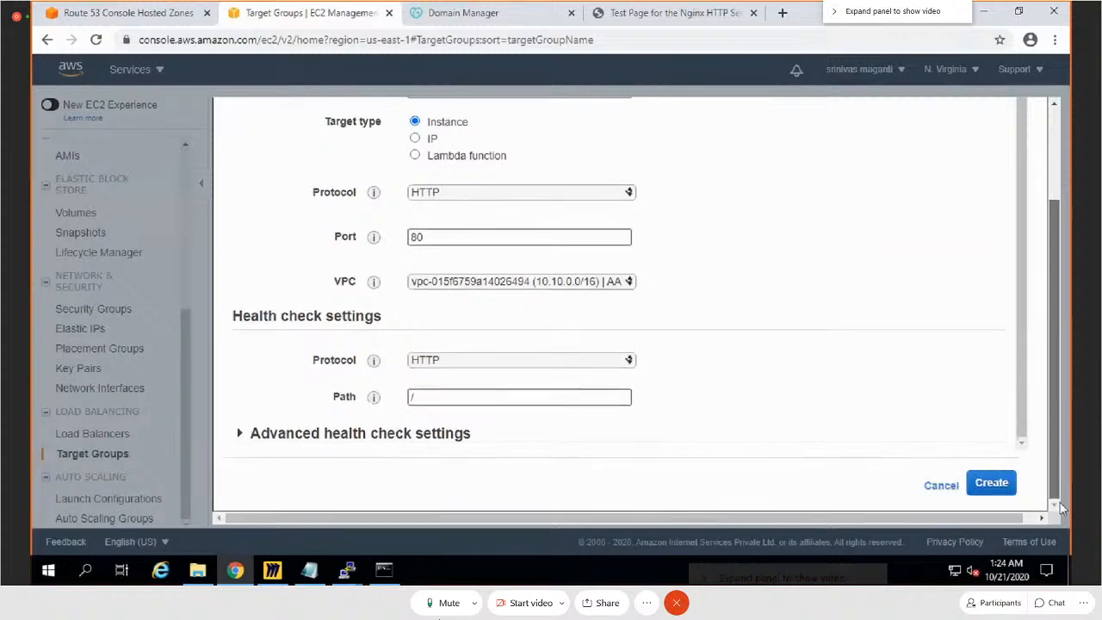
pyautogui.click(238, 434)
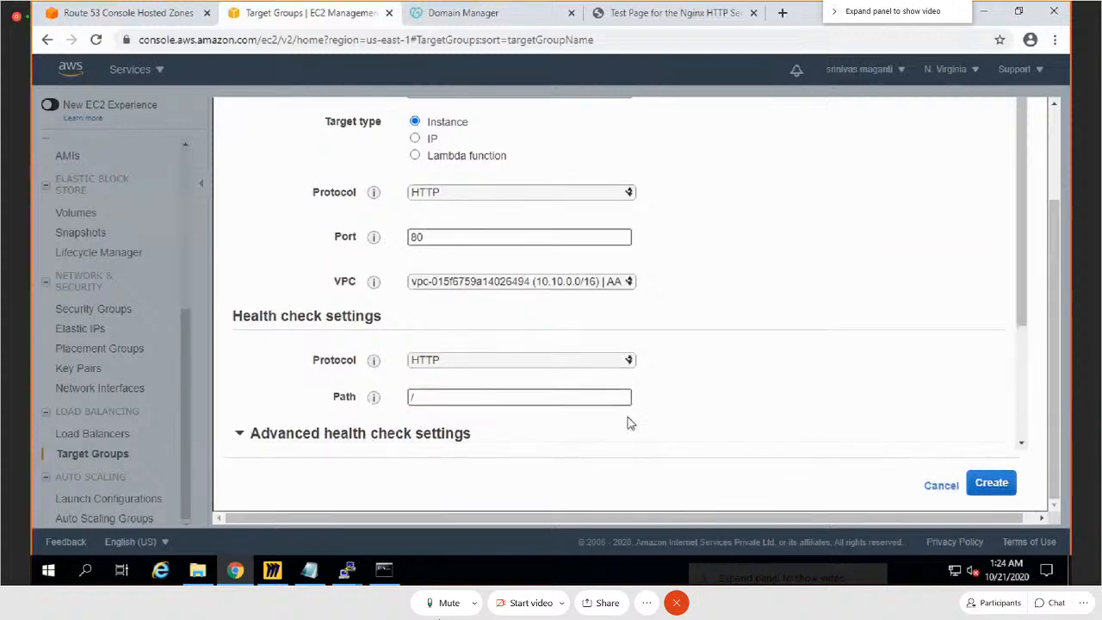
pyautogui.click(995, 485)
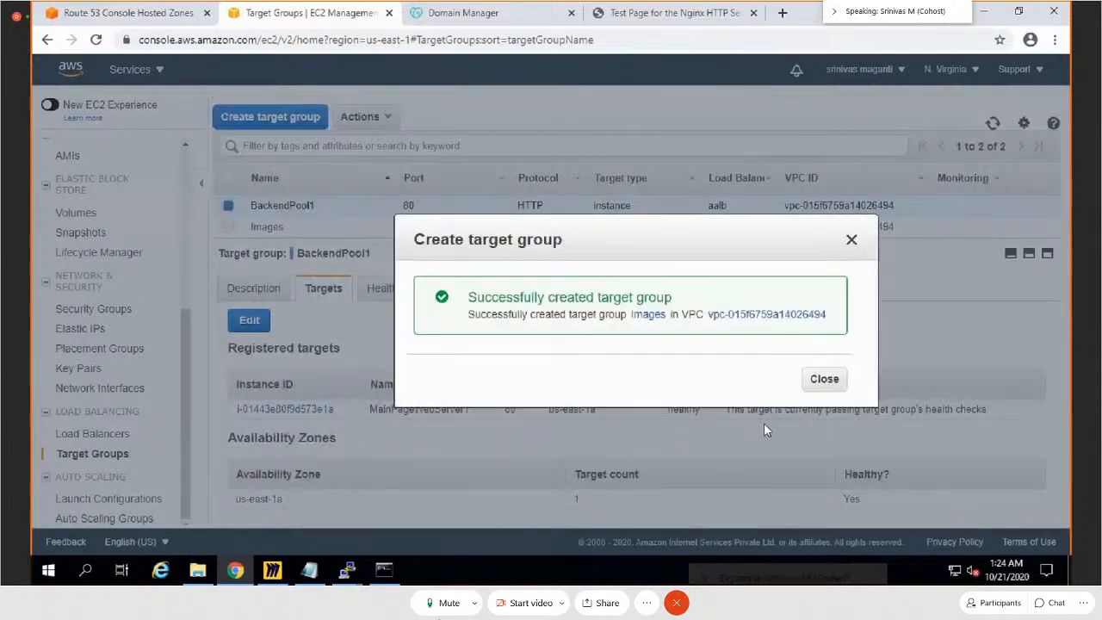
pyautogui.click(824, 378)
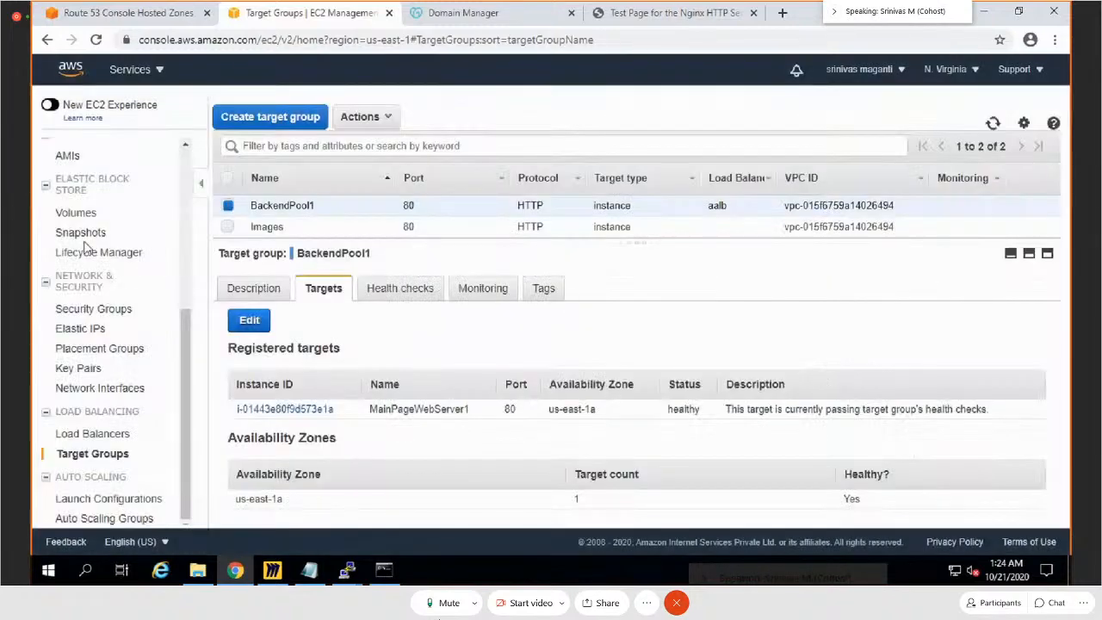
# Step: Create an instance target group named videos on HTTP port 80 in VPC vpc-015f6759a14026494 (10.10.0.0/16), with health check path /
pyautogui.click(235, 123)
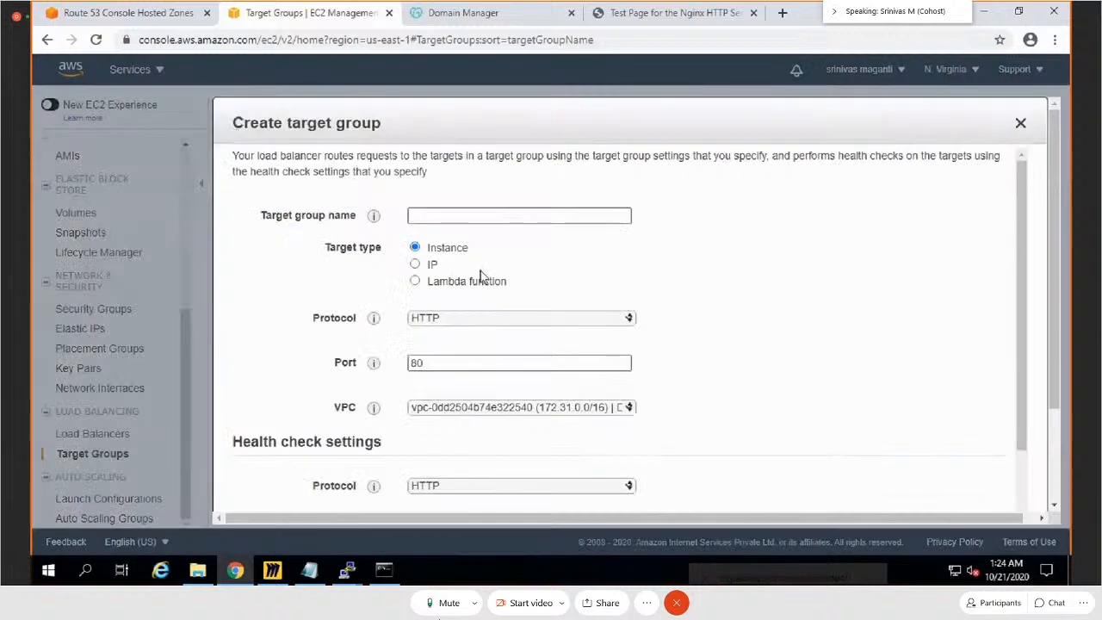
pyautogui.click(478, 219)
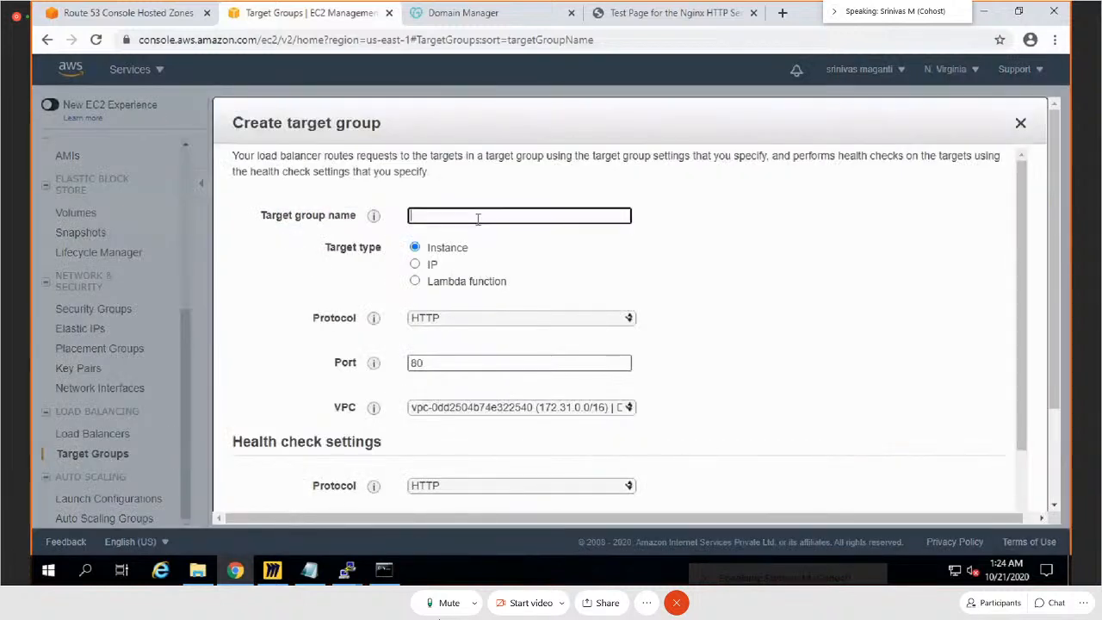
pyautogui.write('videos')
pyautogui.scroll(-2, 568, 353)
pyautogui.click(592, 254)
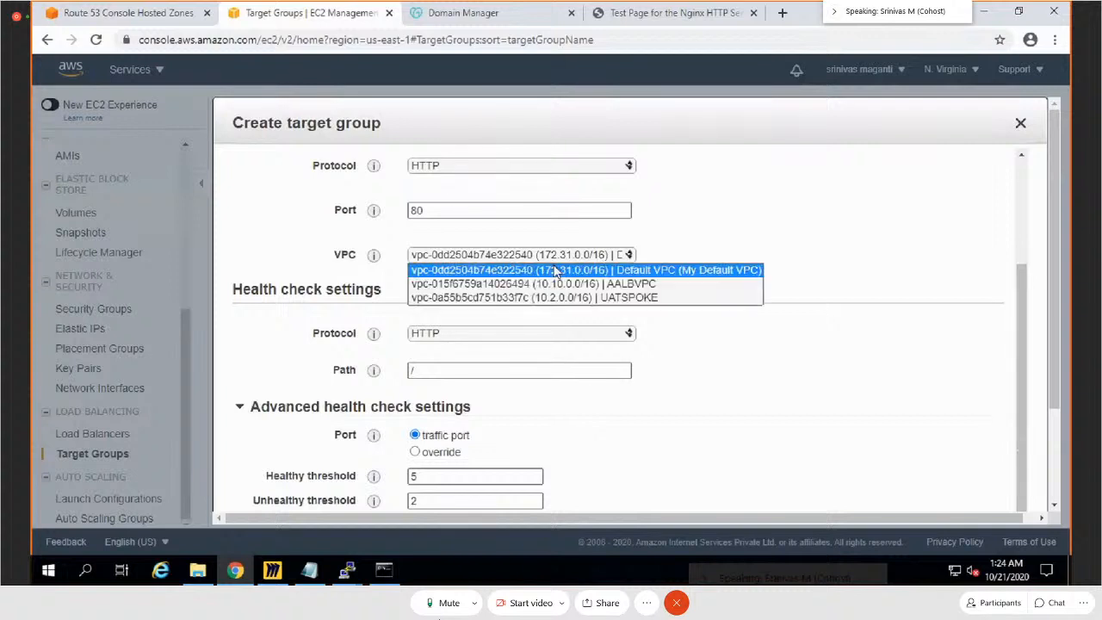
pyautogui.click(551, 284)
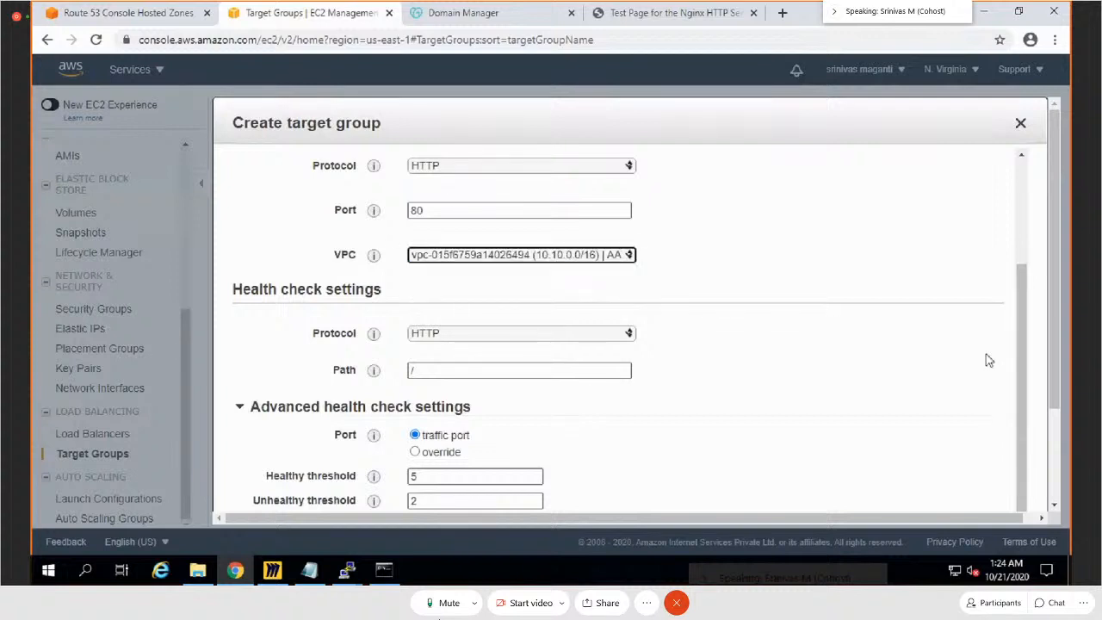
pyautogui.scroll(-3, 1054, 485)
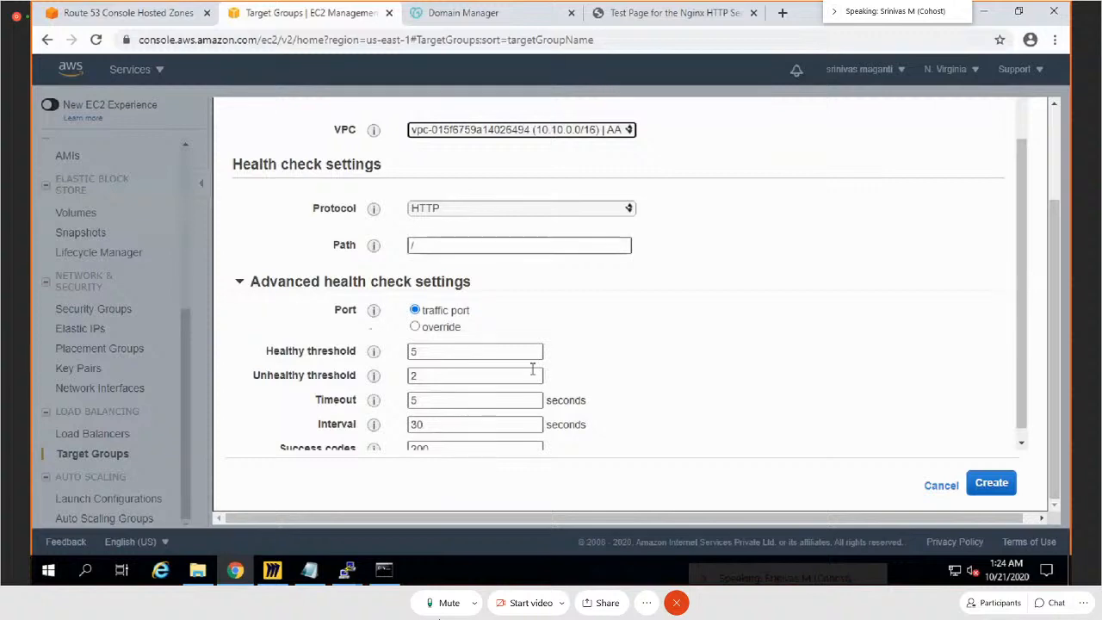
pyautogui.click(997, 490)
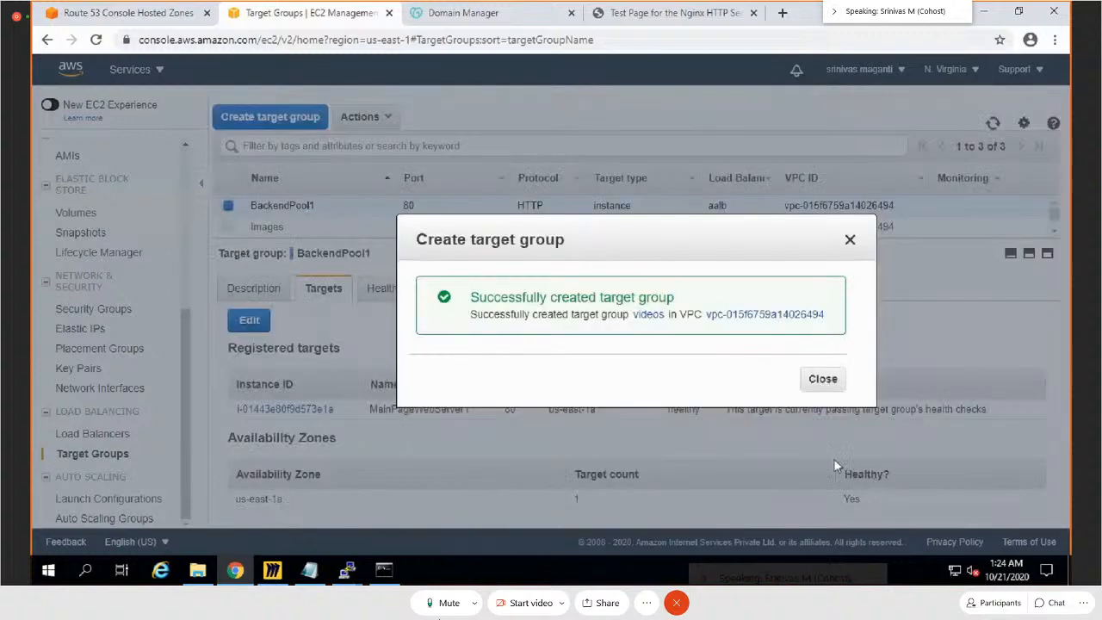
pyautogui.click(822, 379)
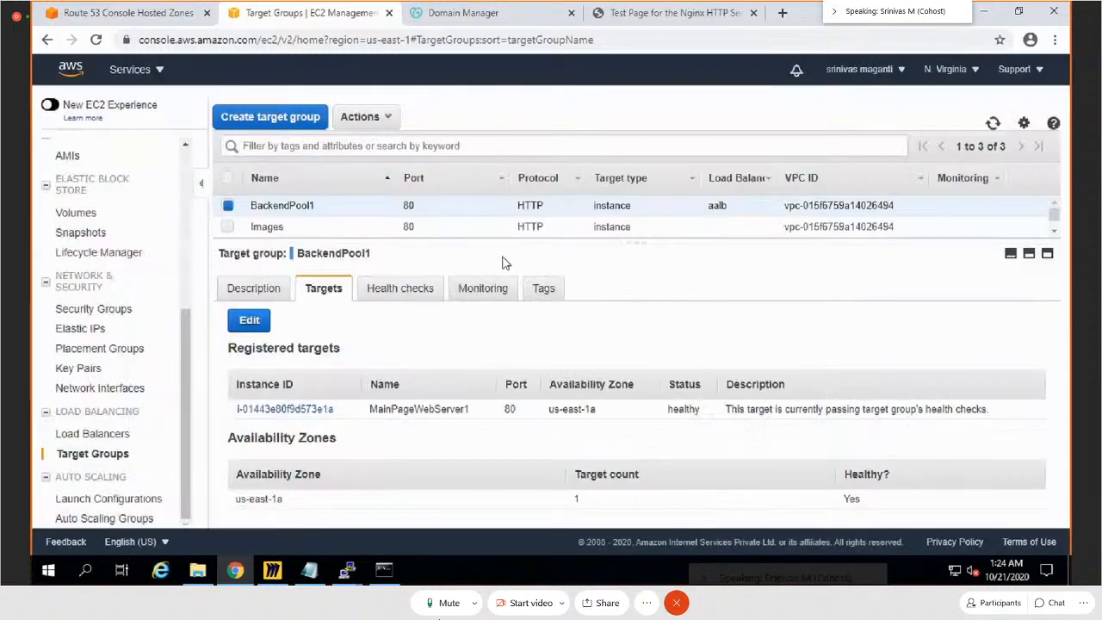
# Step: Register the ImagesWebServer1 instance on port 80 as a target of the Images target group
pyautogui.moveTo(635, 242); pyautogui.dragTo(632, 286)
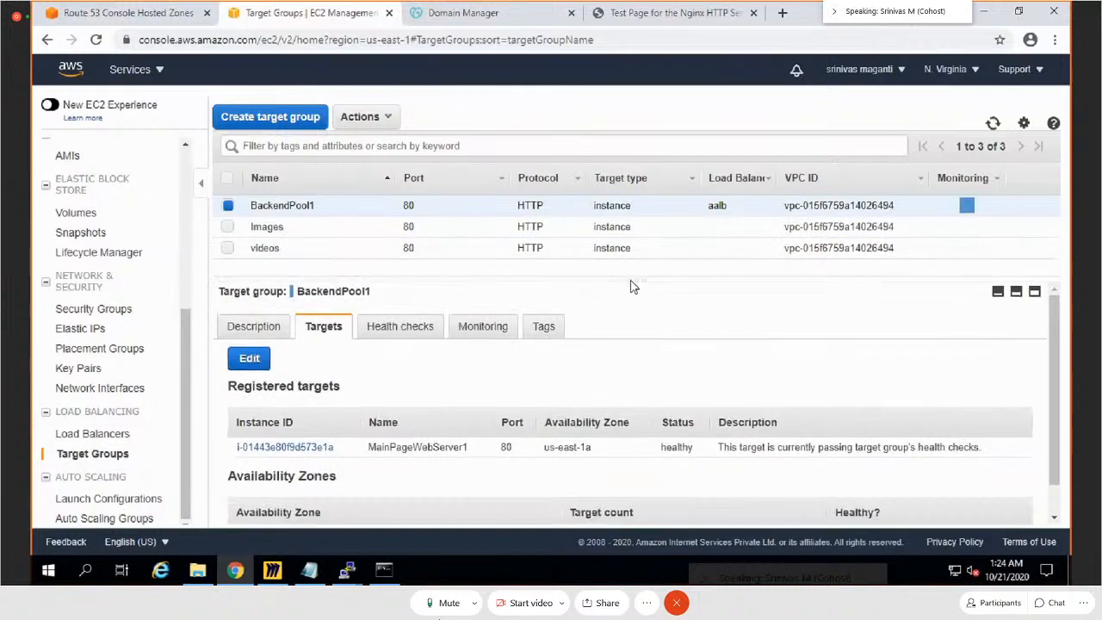
pyautogui.click(301, 227)
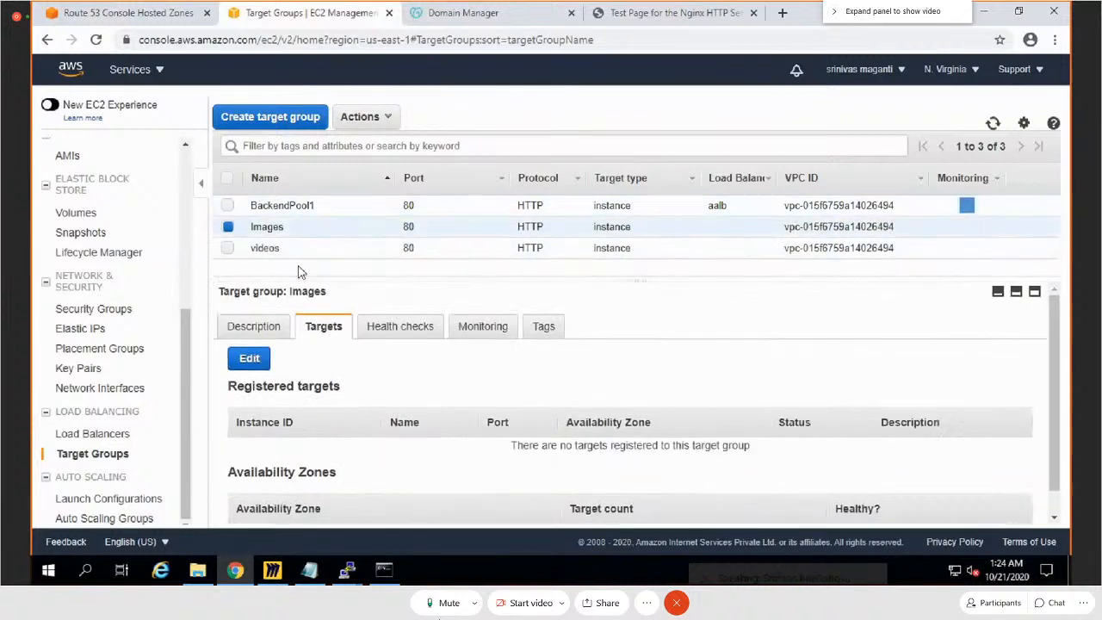
pyautogui.click(249, 360)
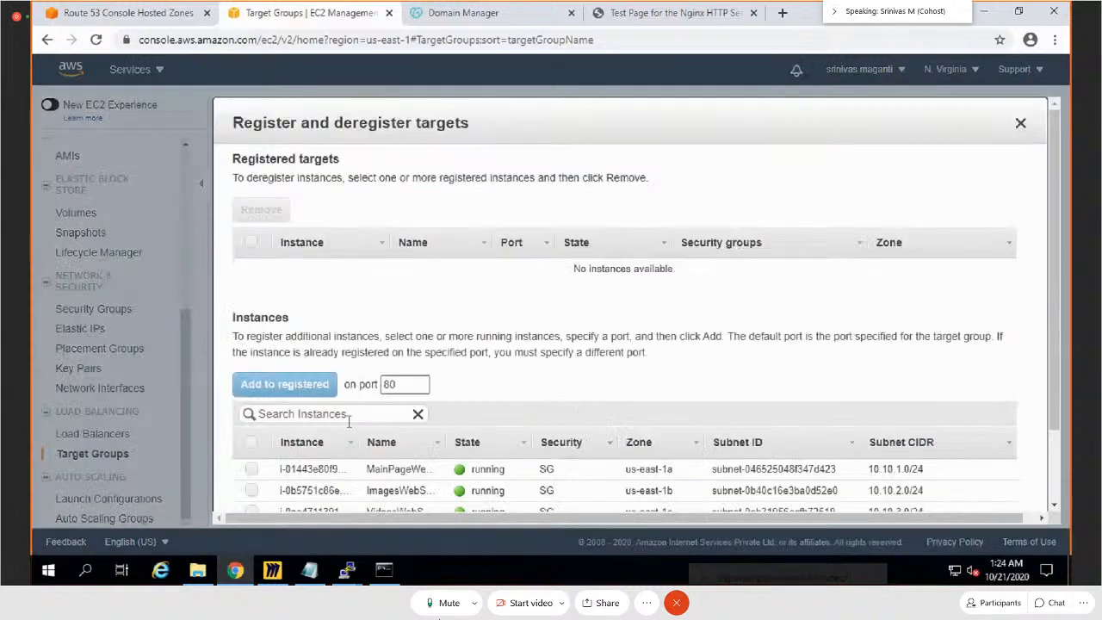
pyautogui.scroll(-2, 348, 422)
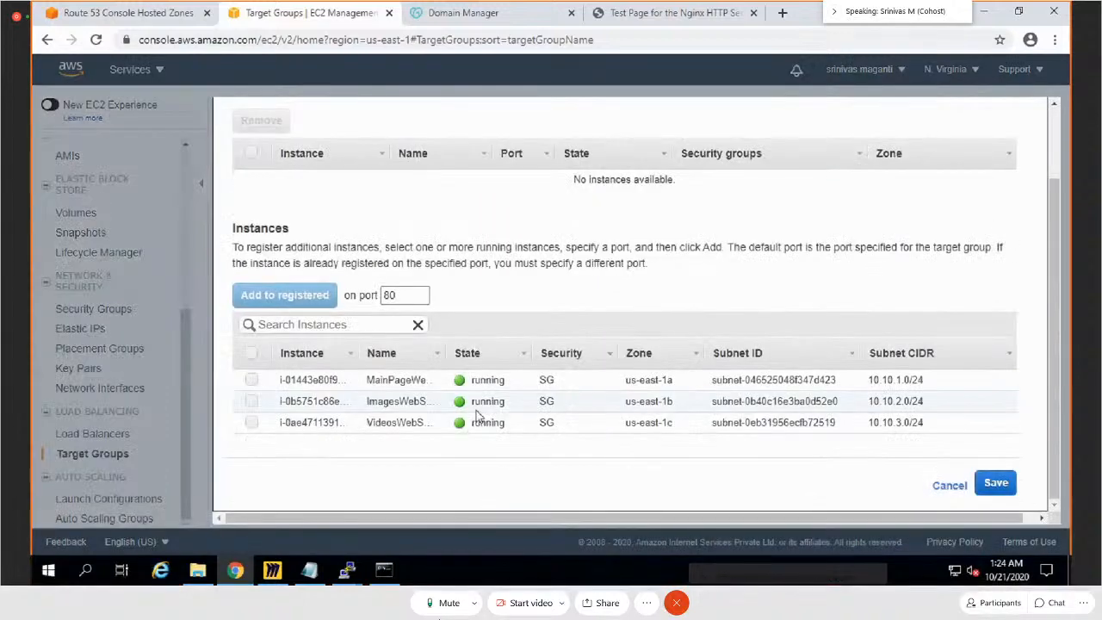
pyautogui.click(251, 401)
pyautogui.click(279, 296)
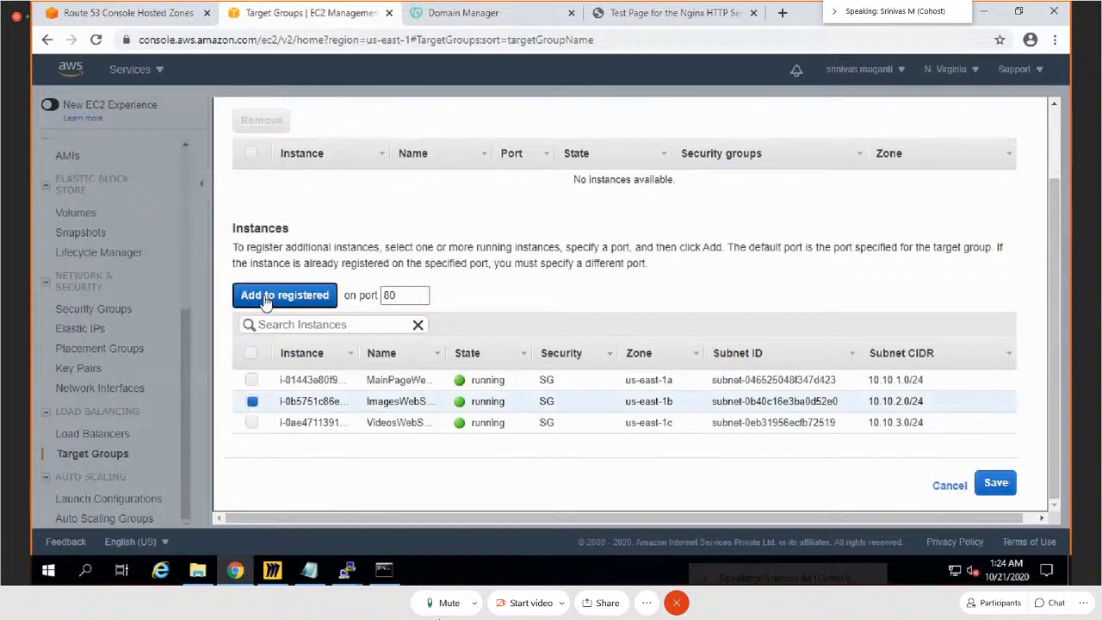
pyautogui.click(990, 484)
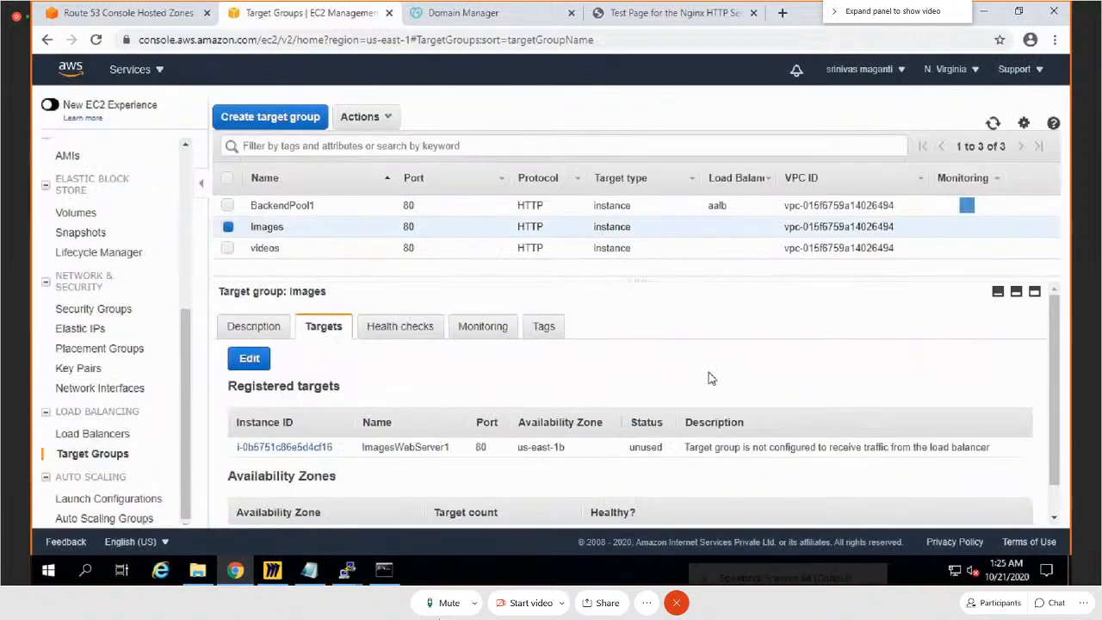
# Step: Register the VideosWebServer1 instance on port 80 as a target of the videos target group
pyautogui.click(228, 227)
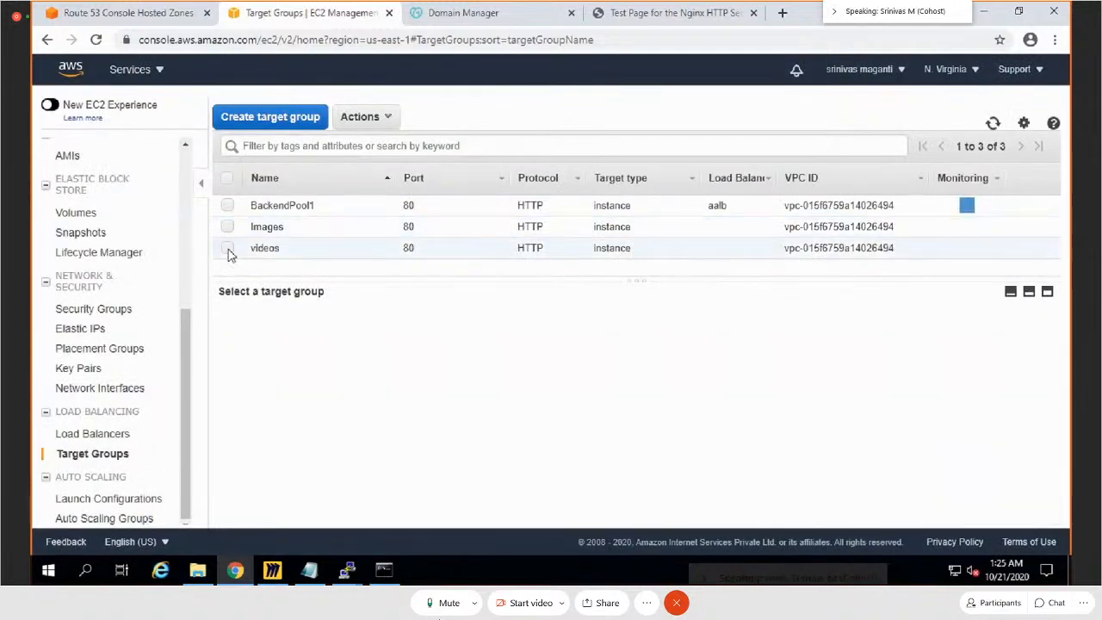
pyautogui.click(229, 248)
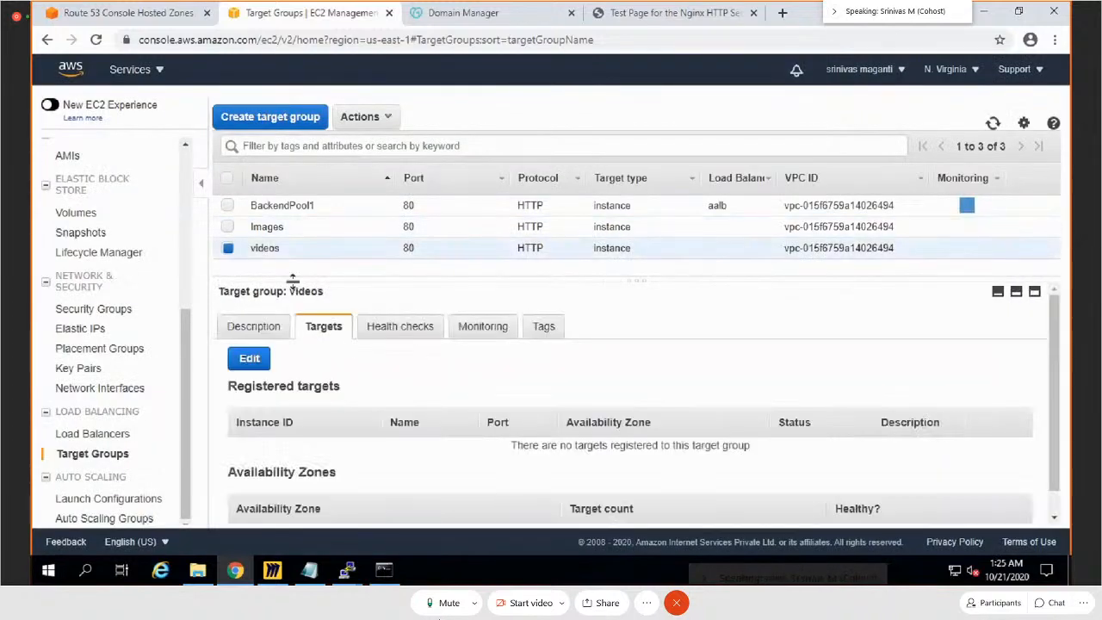
pyautogui.click(253, 362)
pyautogui.scroll(-2, 637, 453)
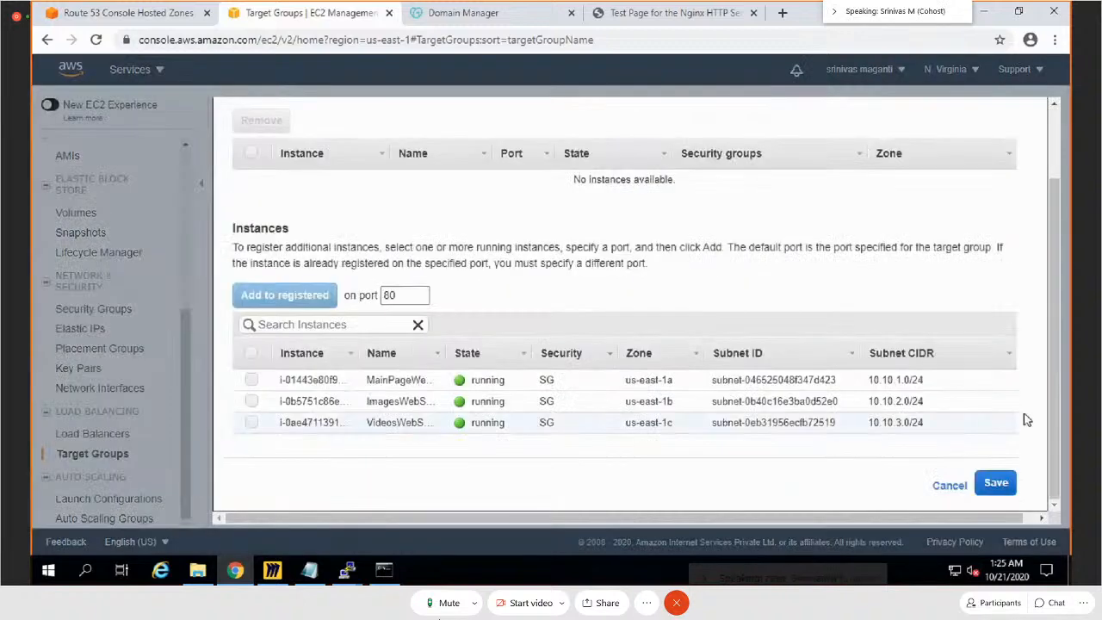
pyautogui.click(250, 423)
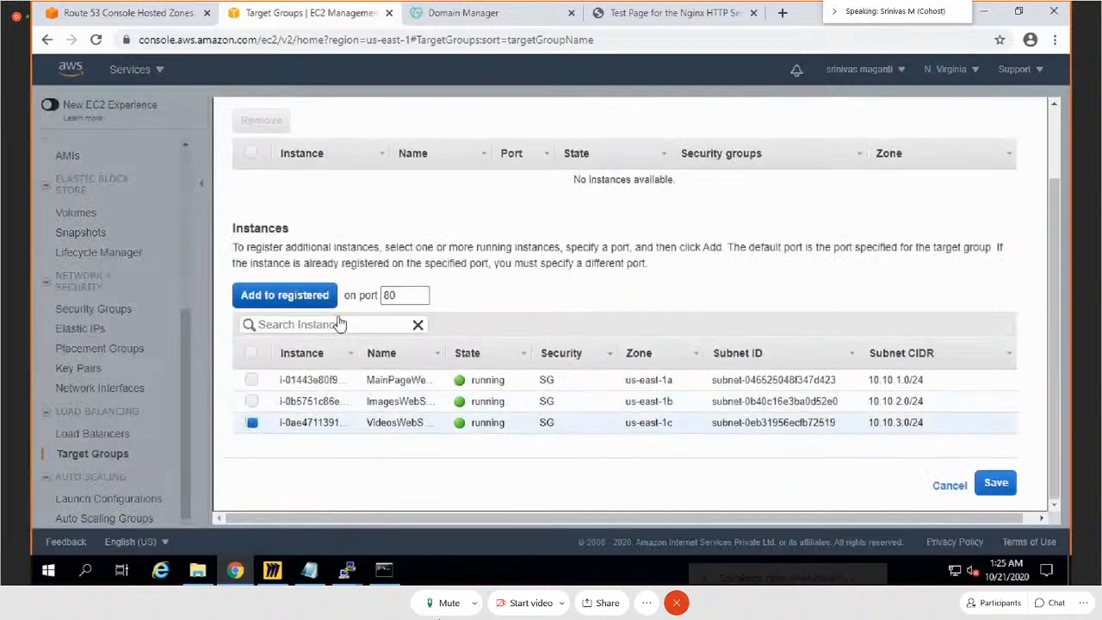
pyautogui.click(289, 301)
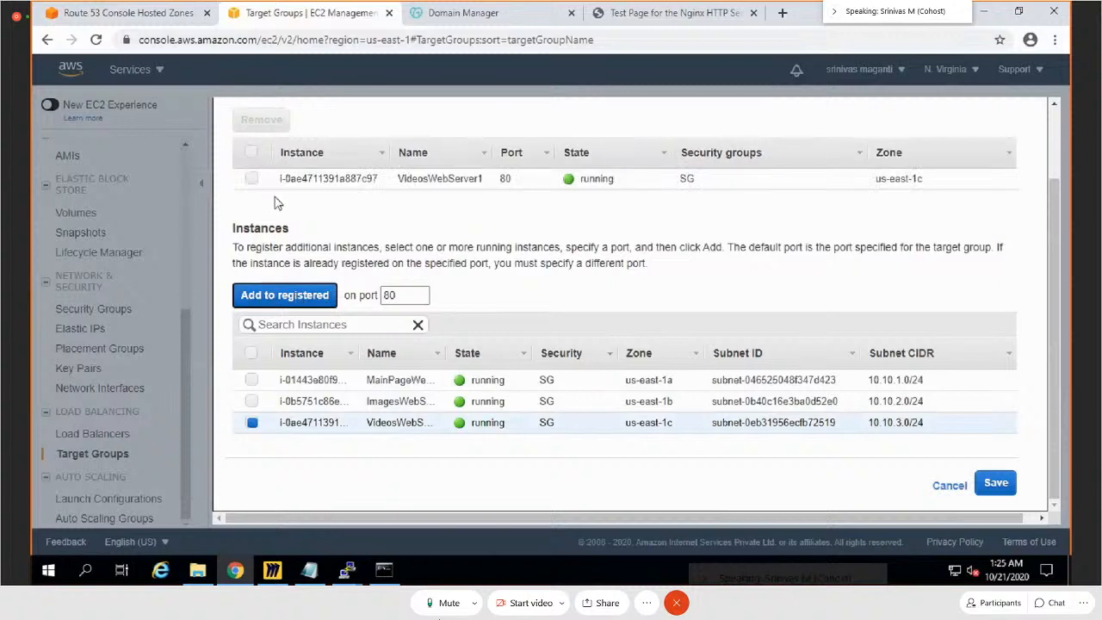
pyautogui.click(1004, 486)
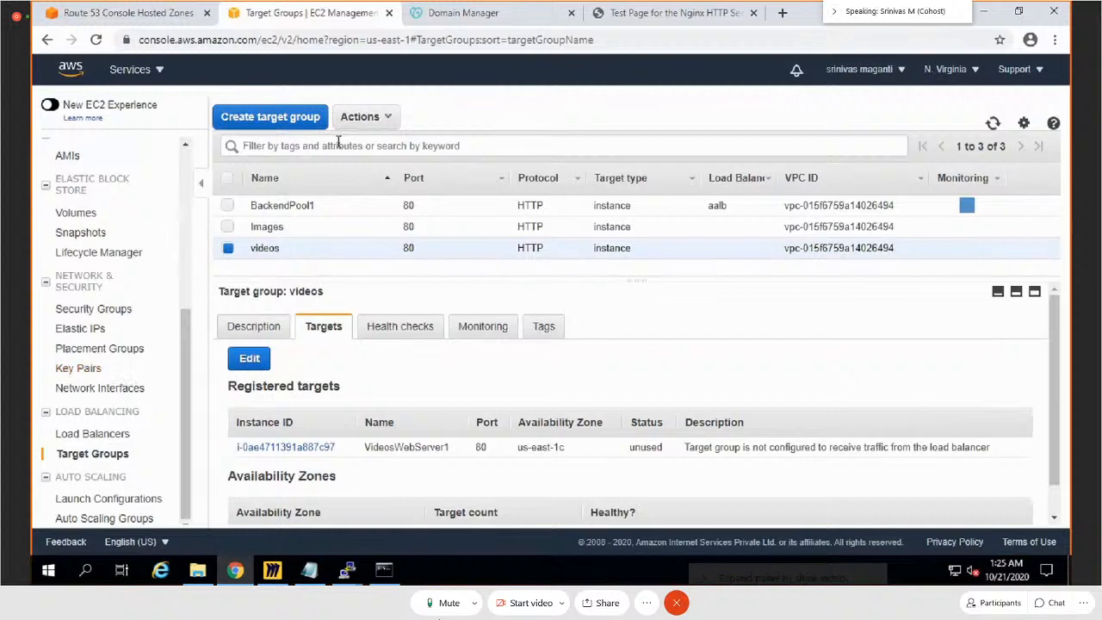
# Step: Insert a new rule on the aalb load balancer's HTTP:80 listener with the path condition /images/*
pyautogui.click(96, 434)
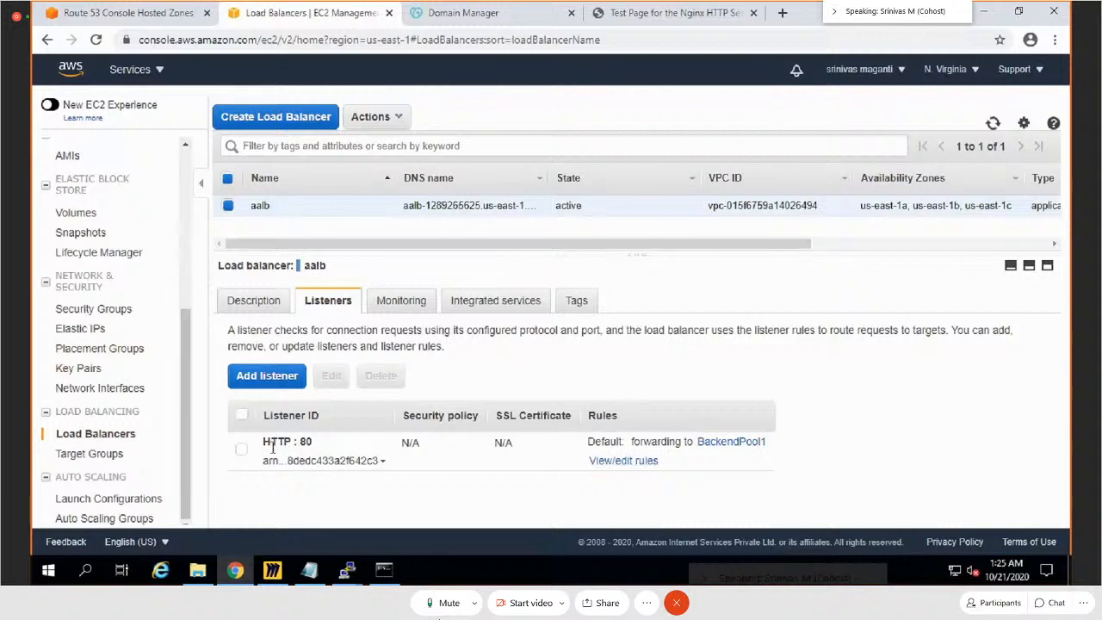
pyautogui.click(637, 462)
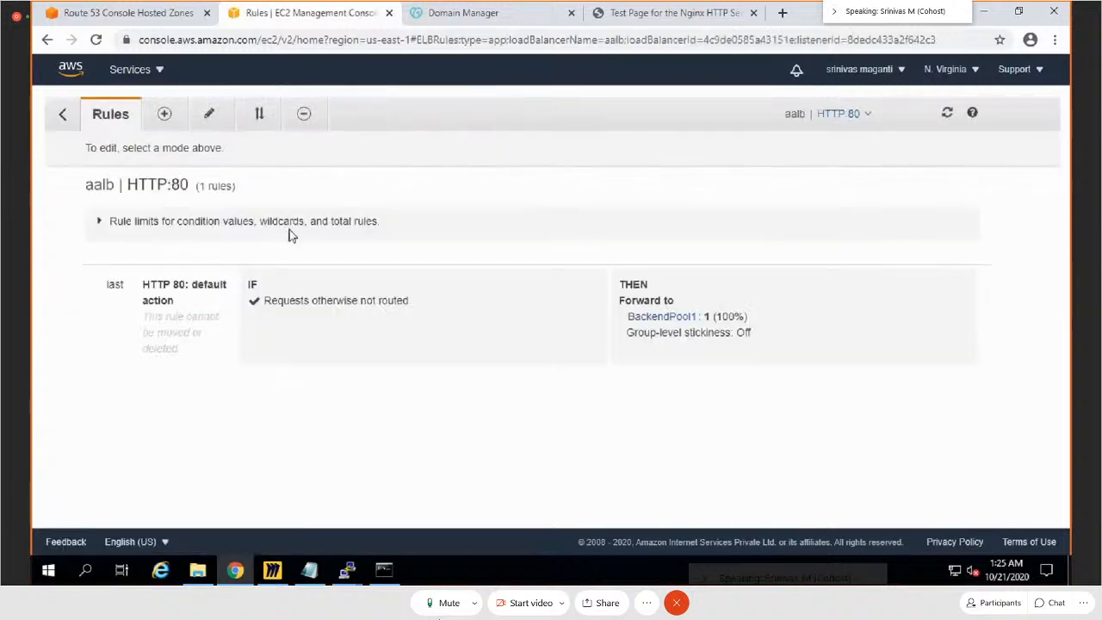
pyautogui.click(165, 113)
pyautogui.click(523, 279)
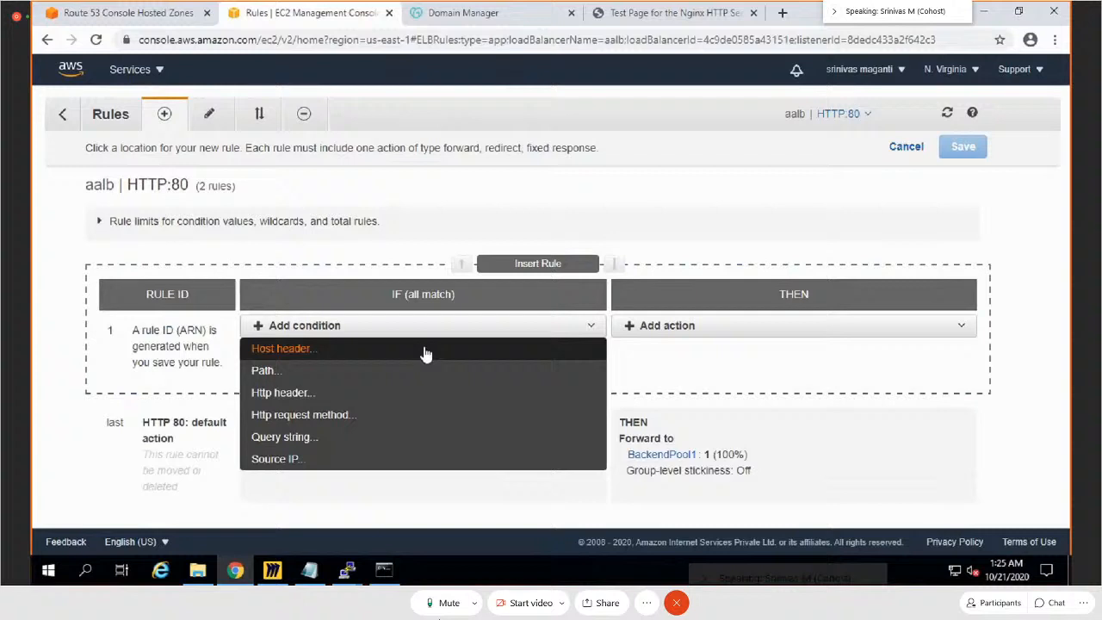
pyautogui.click(273, 371)
pyautogui.click(285, 359)
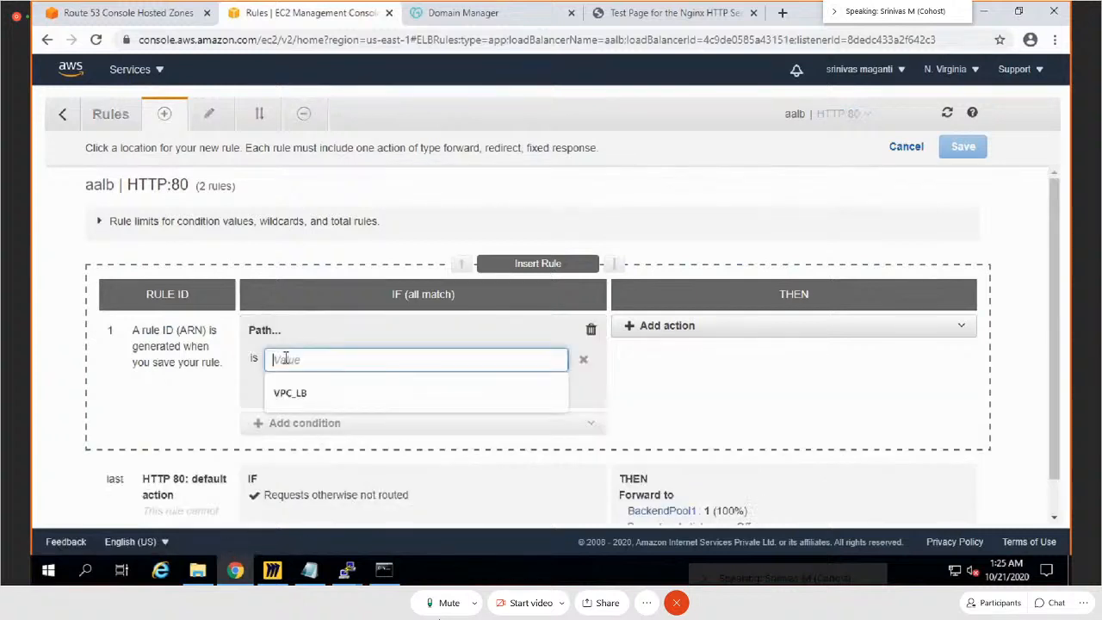
pyautogui.write('/')
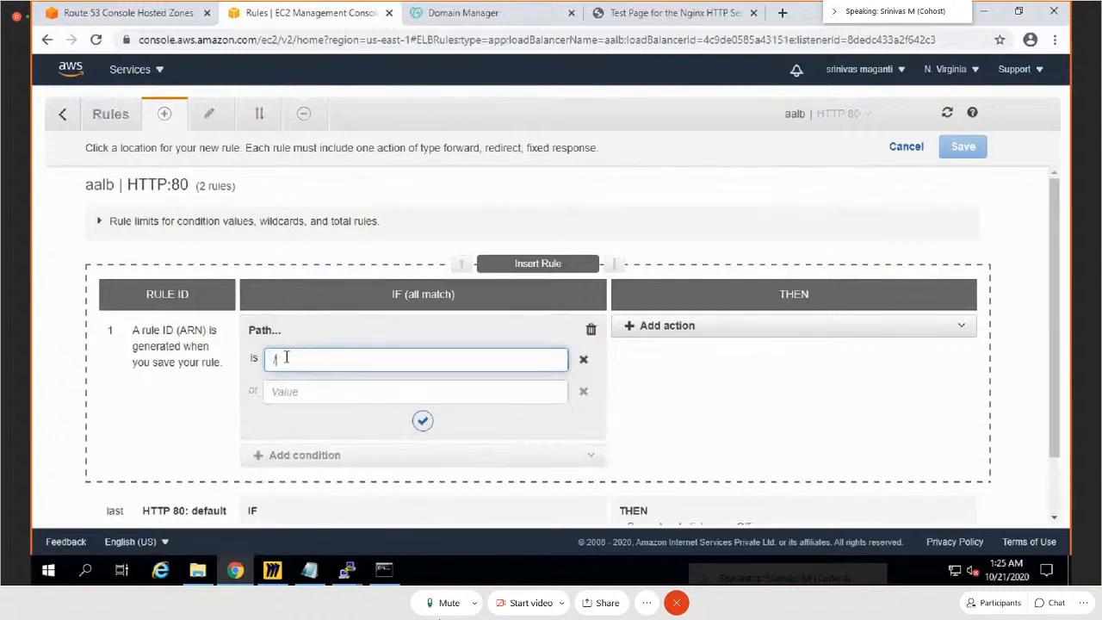
pyautogui.write('images/*')
pyautogui.click(422, 421)
# Step: Make the /images/* rule forward to the Images target group with weight 1, and save the rule
pyautogui.click(803, 333)
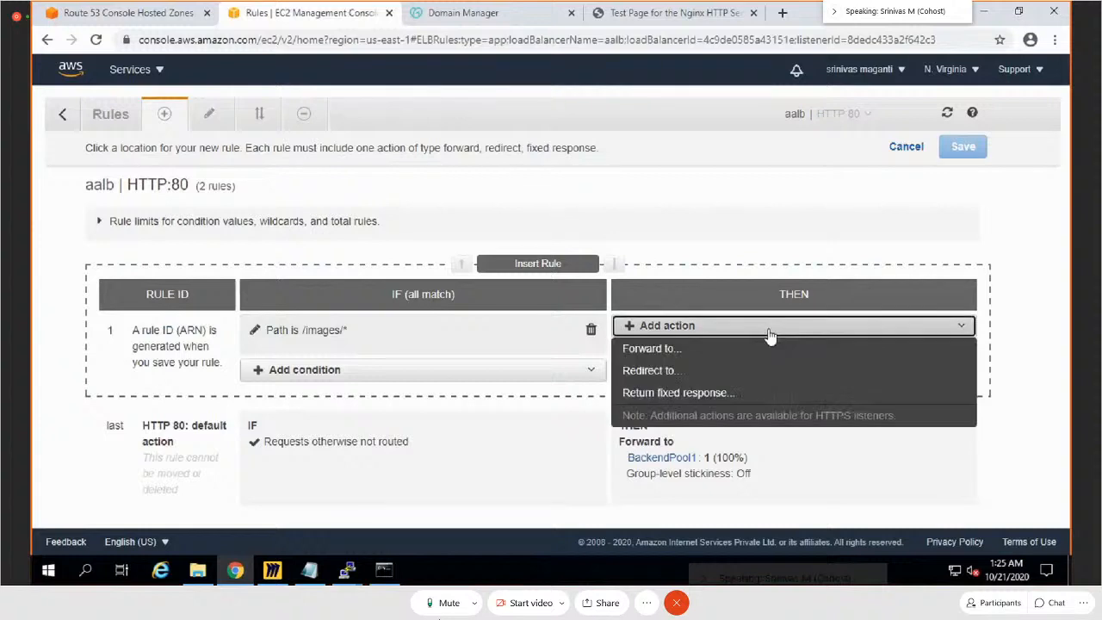
pyautogui.click(672, 351)
pyautogui.click(719, 379)
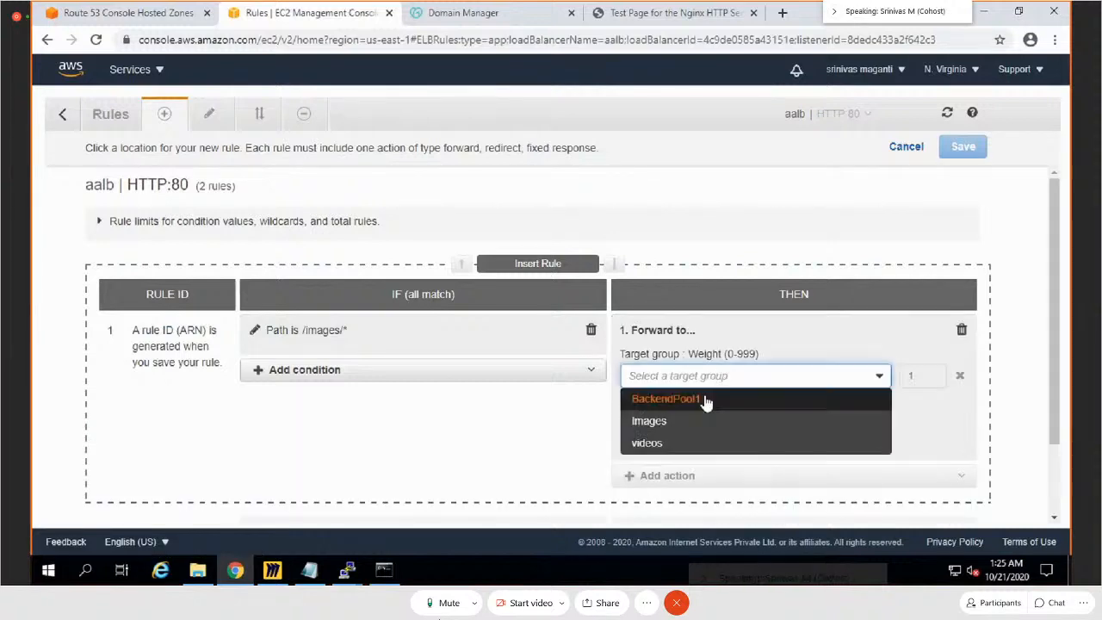
pyautogui.click(655, 423)
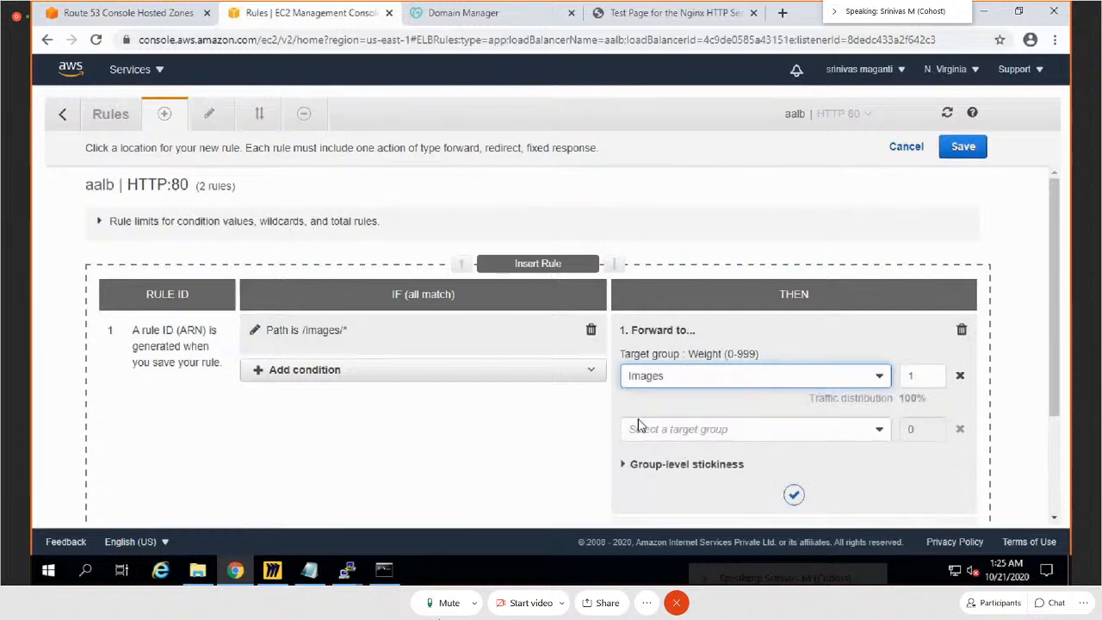
pyautogui.click(792, 494)
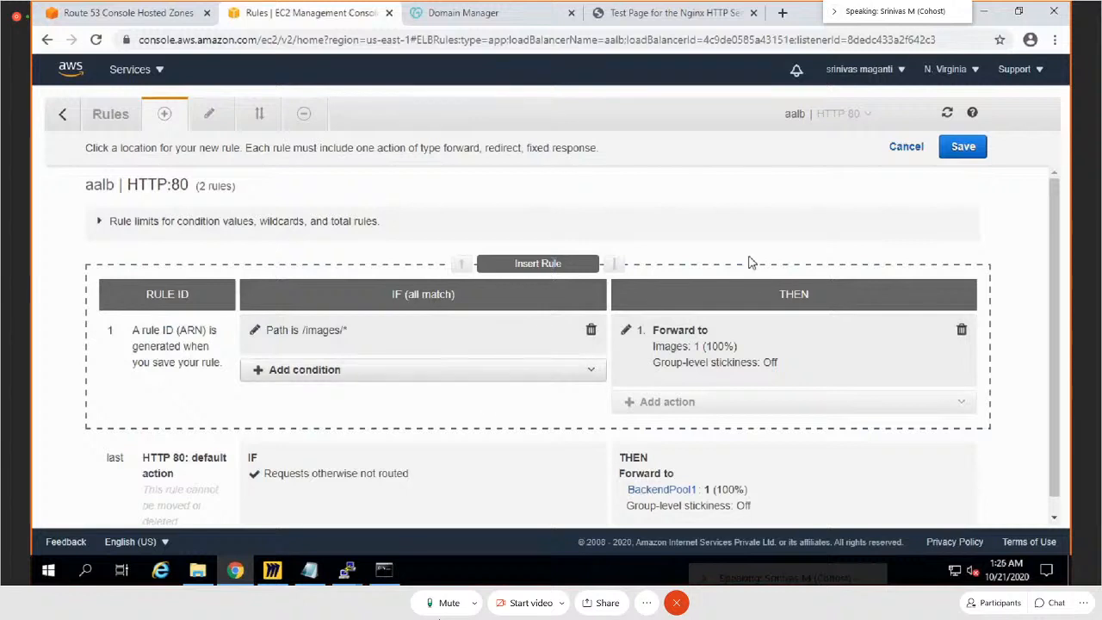
pyautogui.click(955, 158)
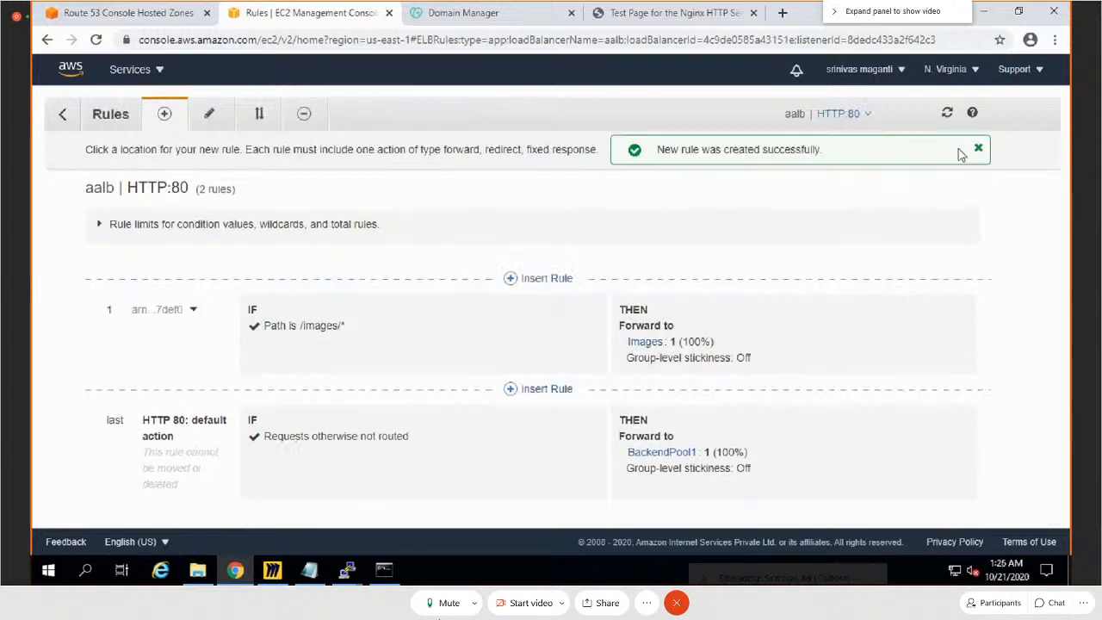
# Step: Insert another rule above the /images/* rule with the path condition /videos/*
pyautogui.click(540, 280)
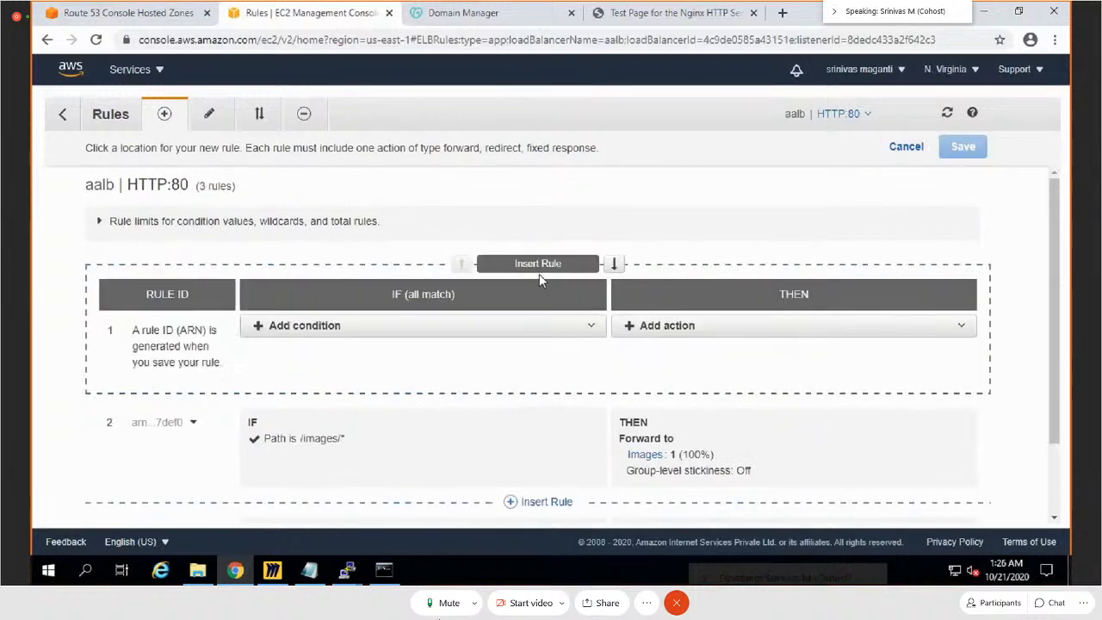
pyautogui.click(465, 327)
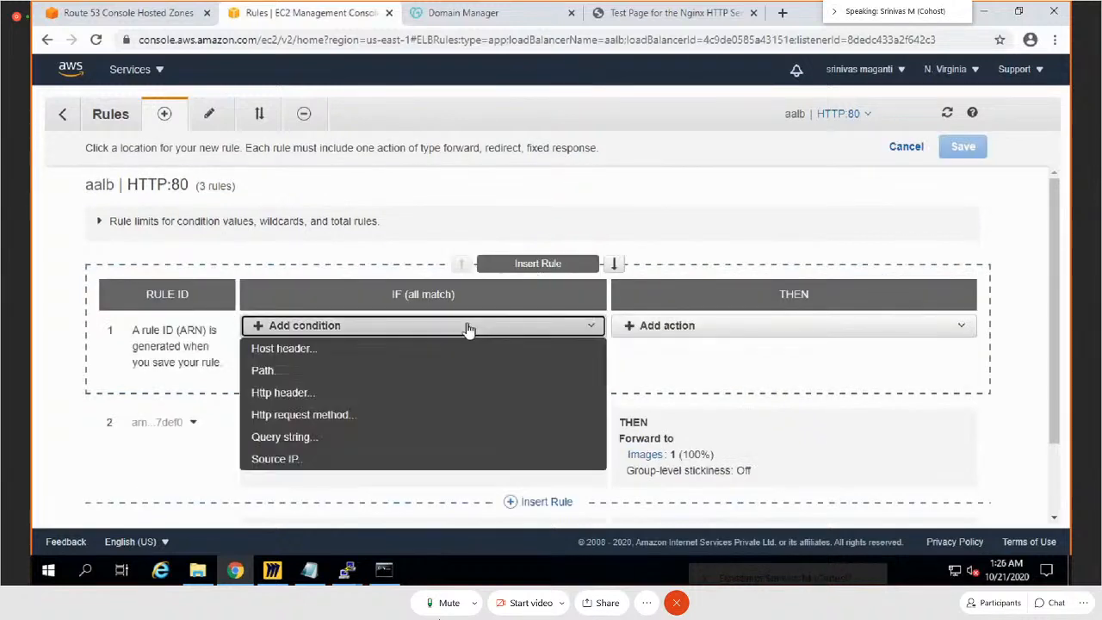
pyautogui.click(310, 371)
pyautogui.click(352, 358)
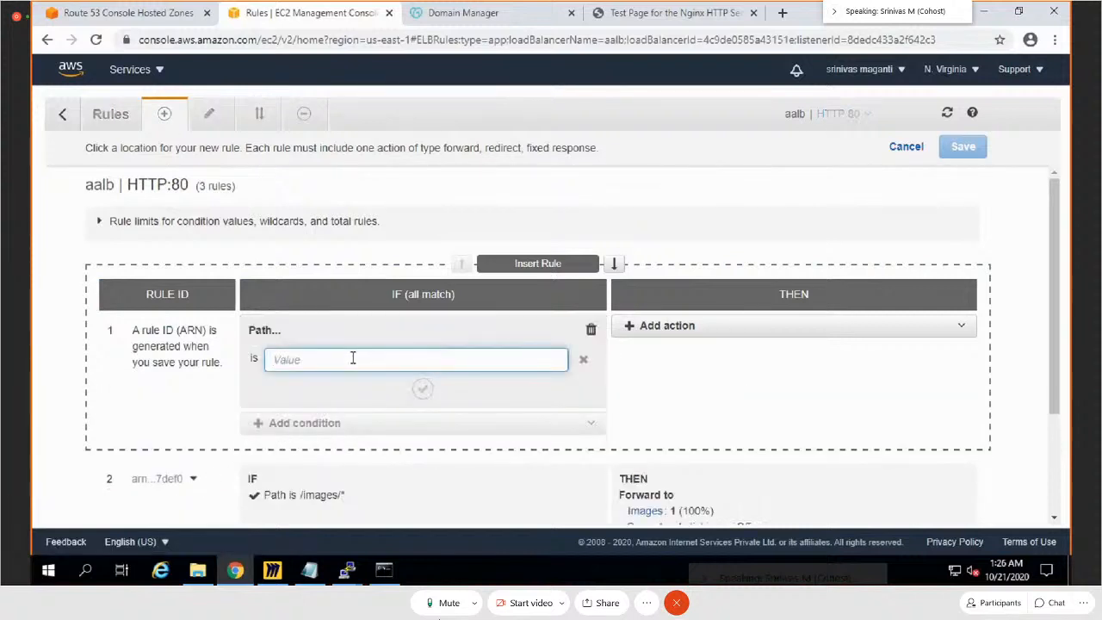
pyautogui.write('/videos')
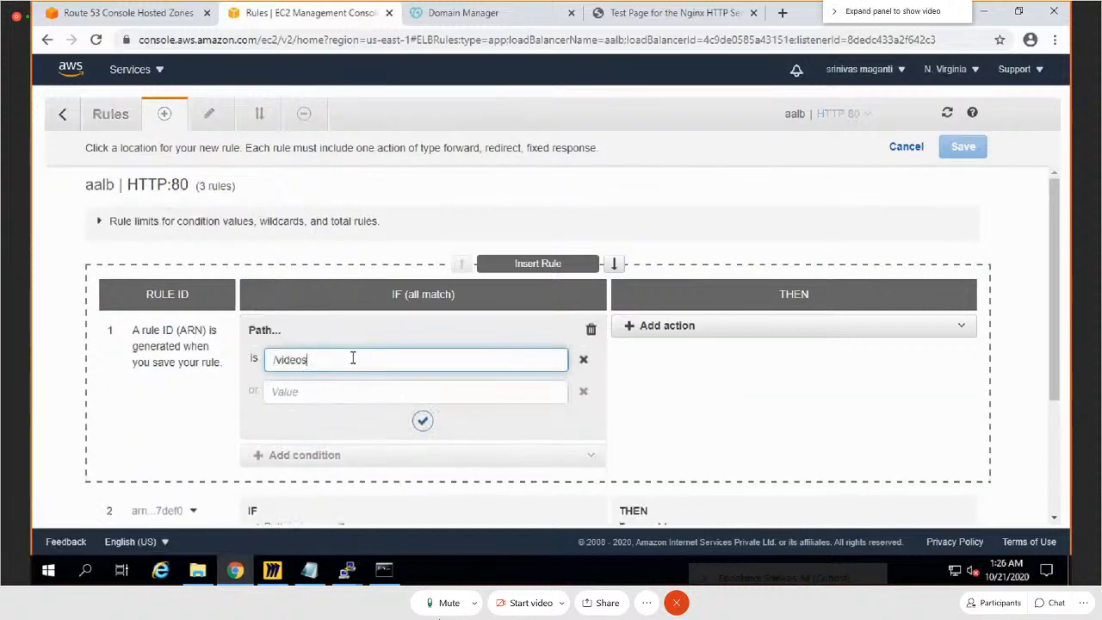
pyautogui.write('/*')
pyautogui.click(422, 420)
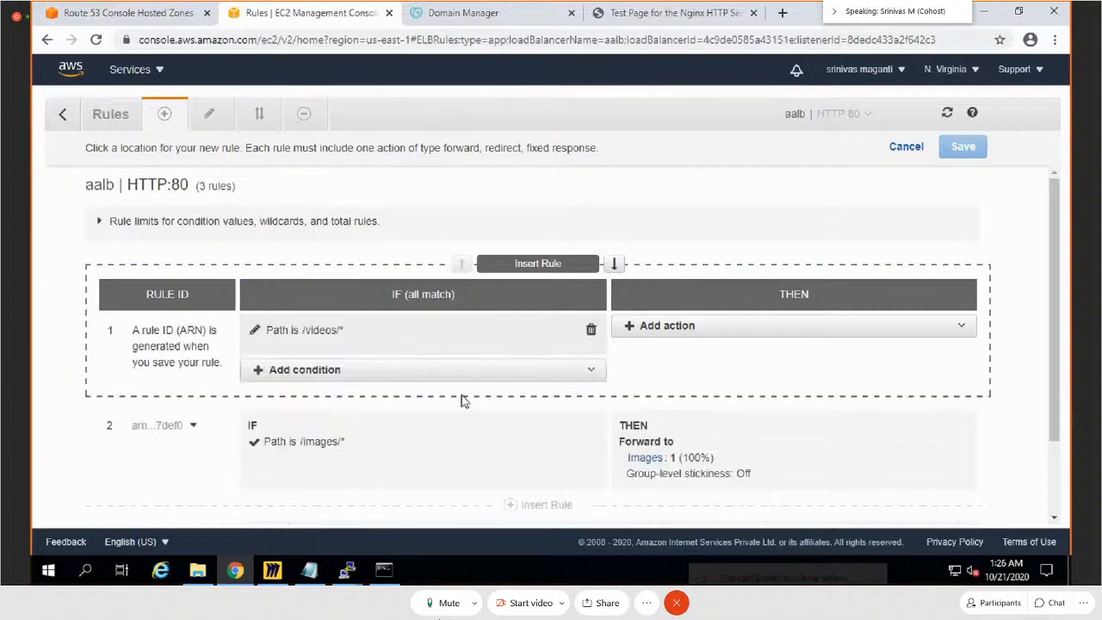
# Step: Make the /videos/* rule forward to the videos target group with weight 1, save it, and review the rule list
pyautogui.click(714, 336)
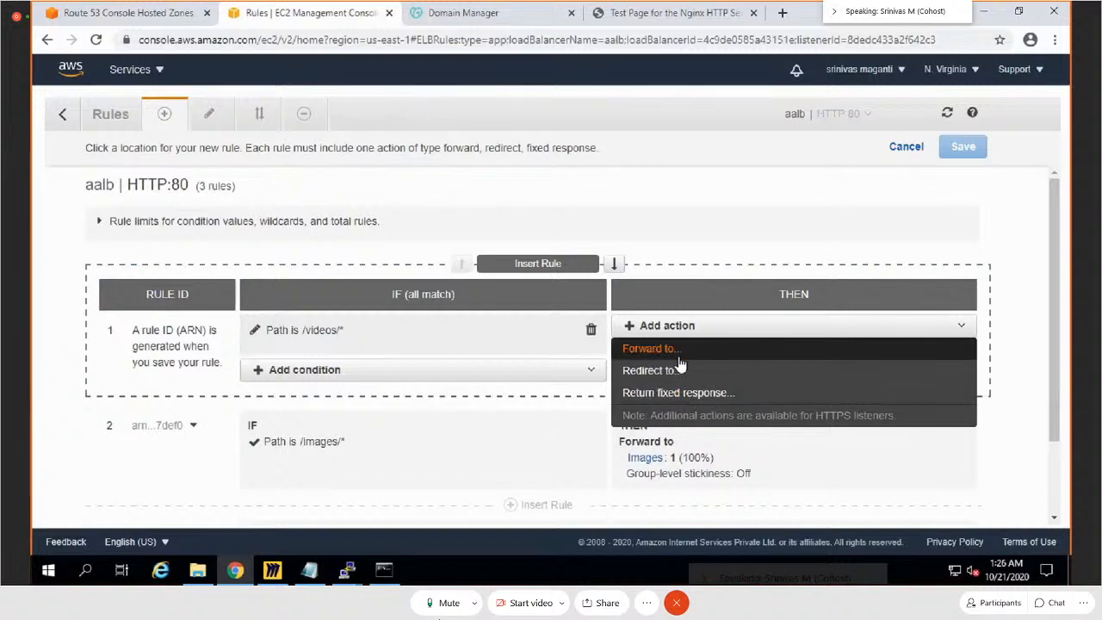
pyautogui.click(678, 354)
pyautogui.click(734, 379)
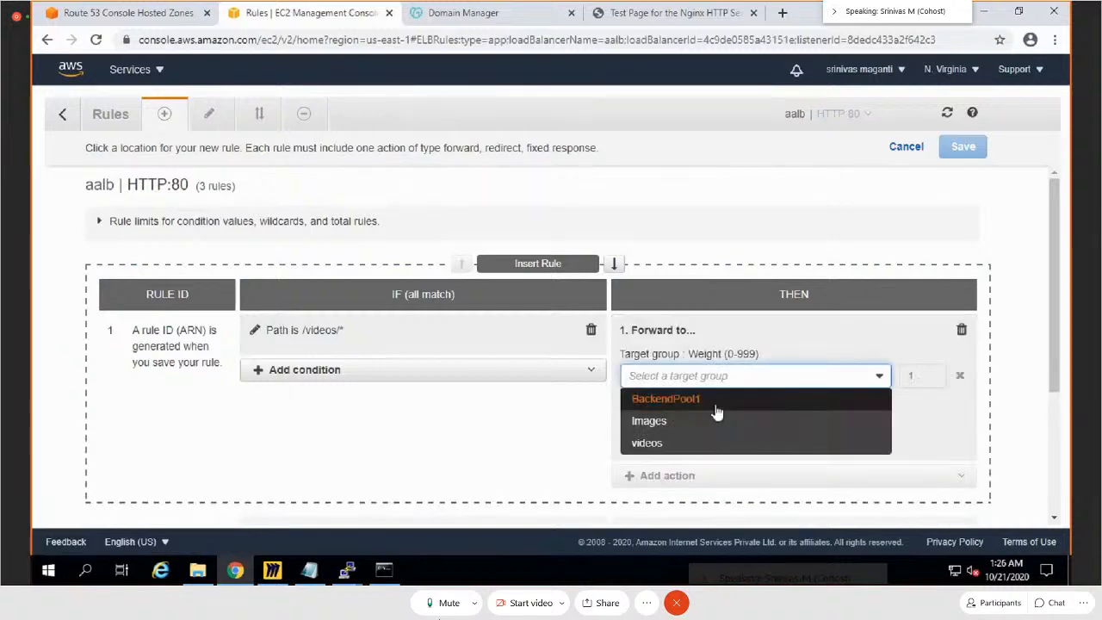
pyautogui.click(688, 446)
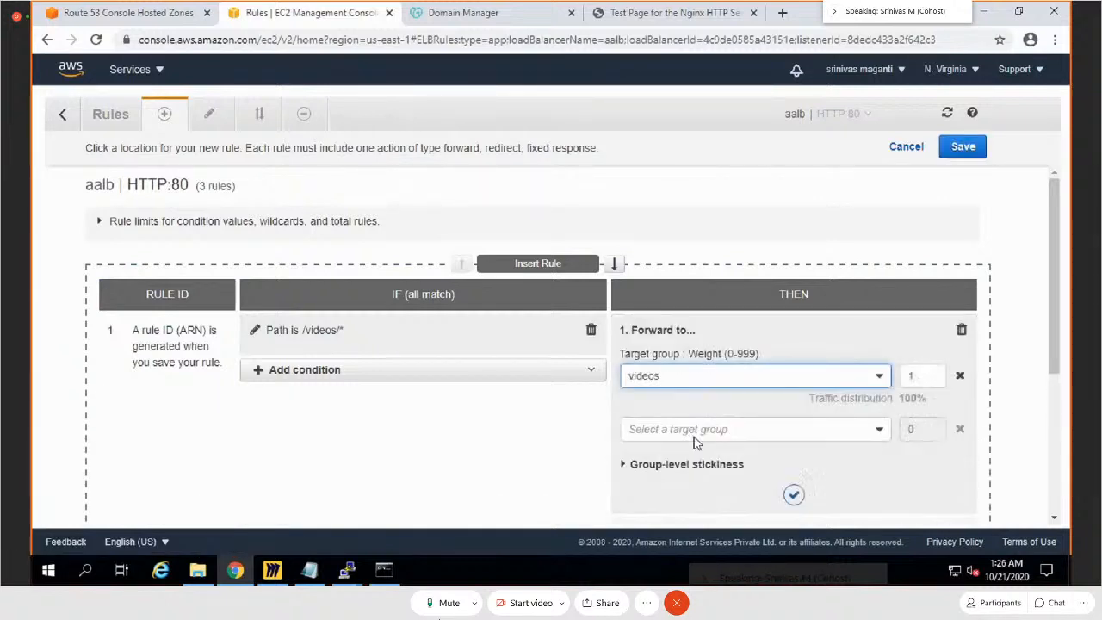
pyautogui.click(794, 496)
pyautogui.click(964, 146)
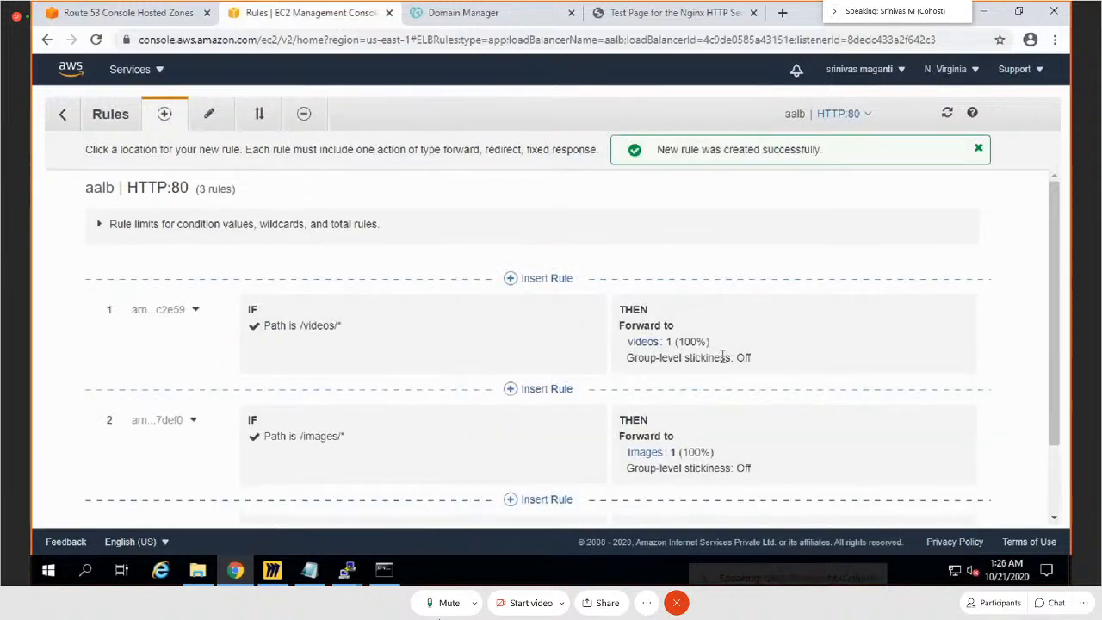
pyautogui.scroll(-2, 833, 481)
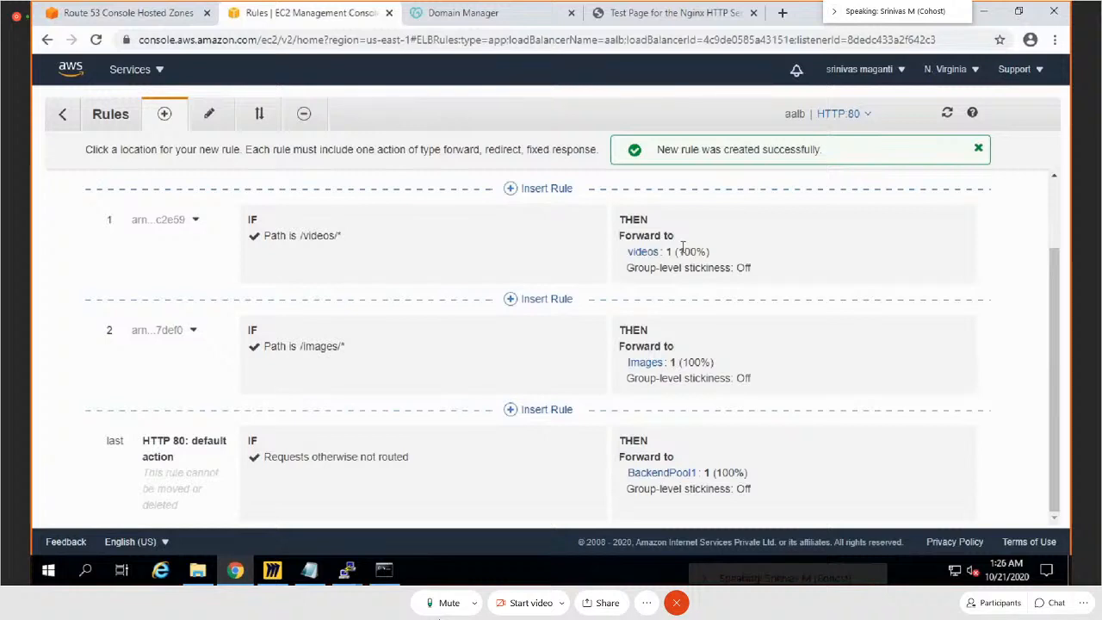
# Step: Leave the listener rules and bring up the test page served at the aalb load balancer's DNS address
pyautogui.click(62, 114)
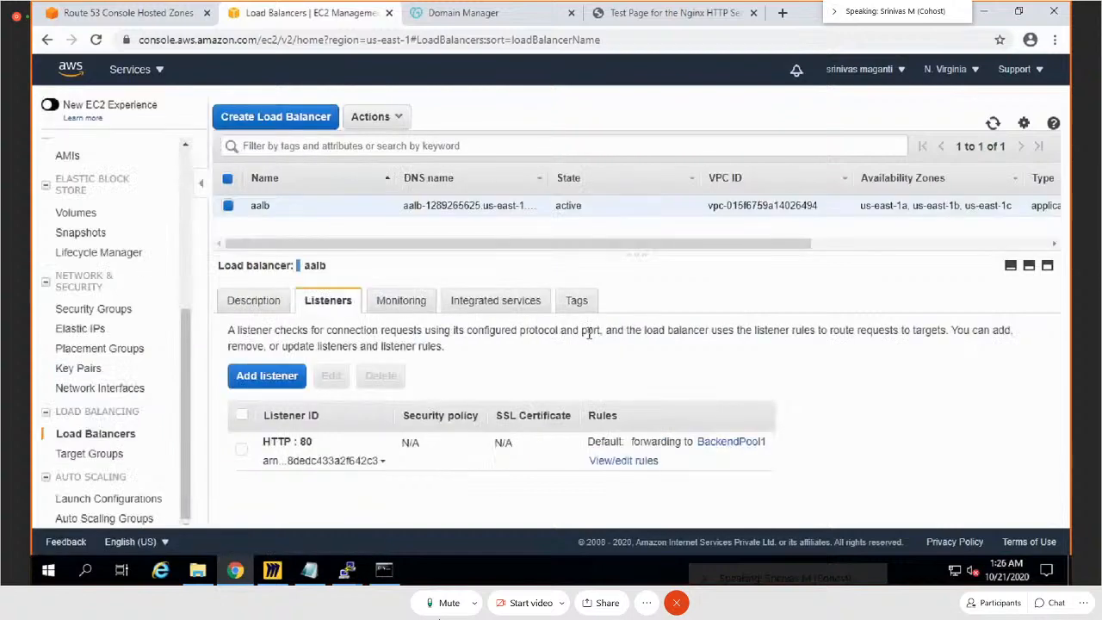
pyautogui.click(629, 19)
pyautogui.click(362, 328)
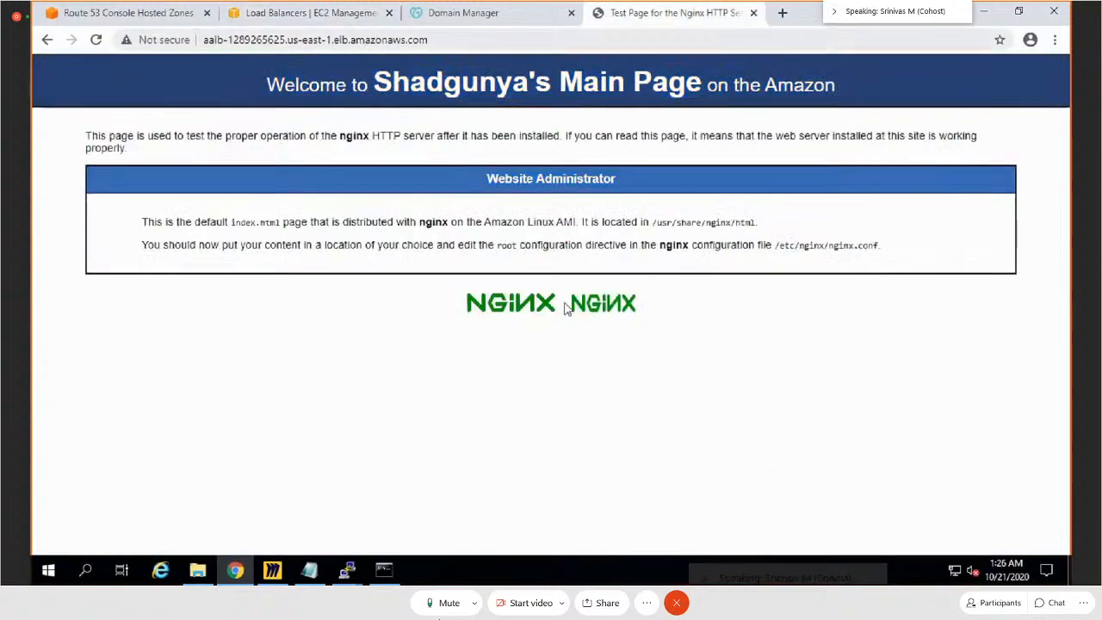
pyautogui.click(448, 40)
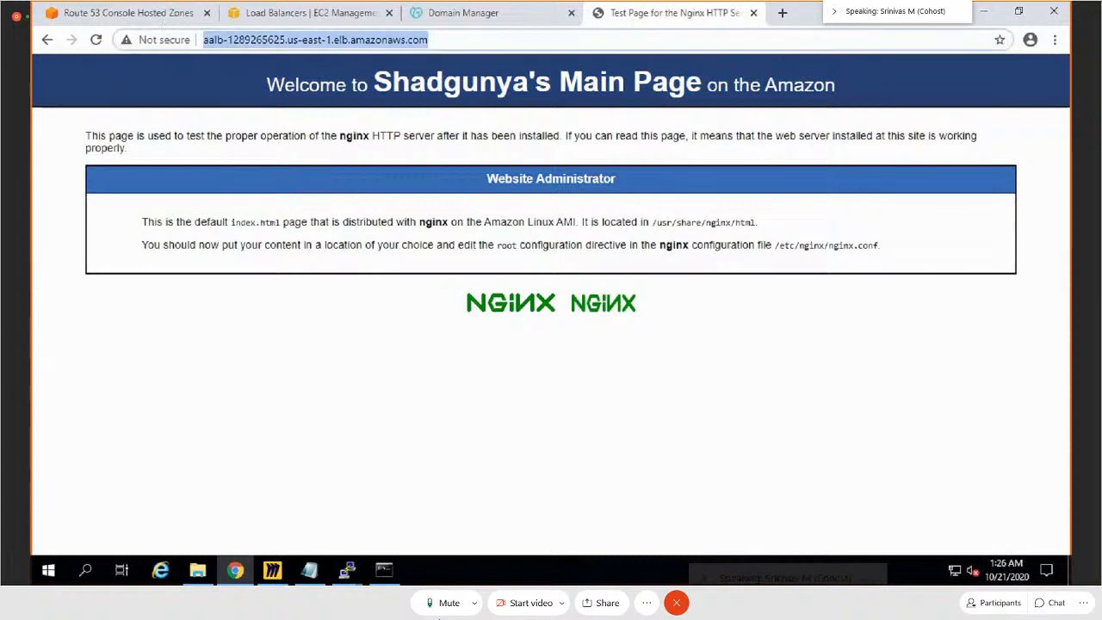
pyautogui.click(936, 33)
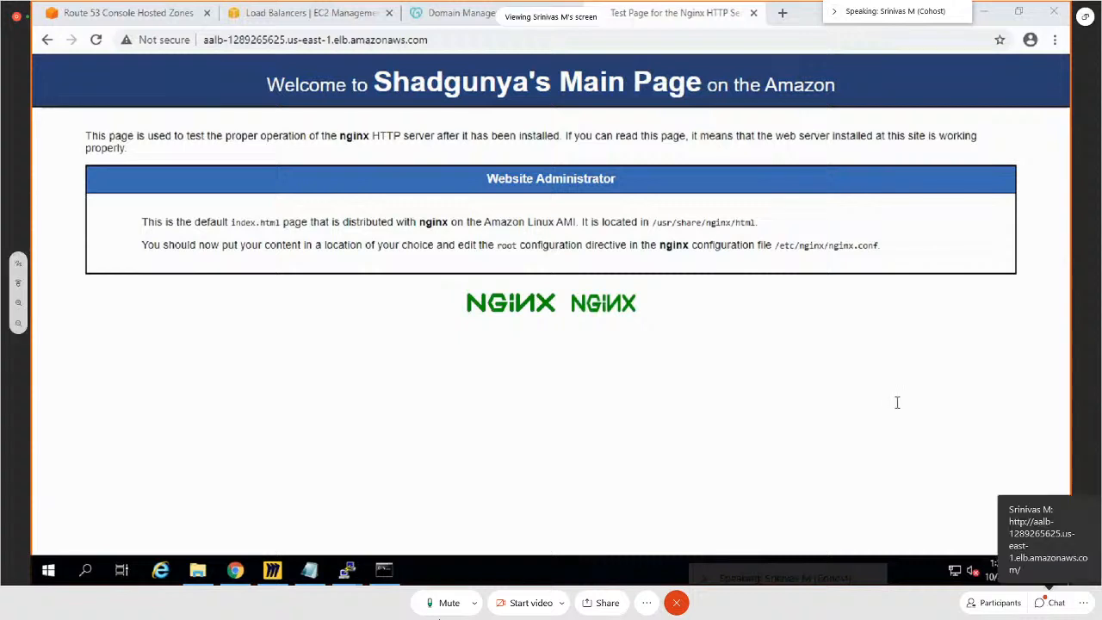
# Step: Load the /images/ path on the aalb load balancer's address and open the meeting chat
pyautogui.click(474, 40)
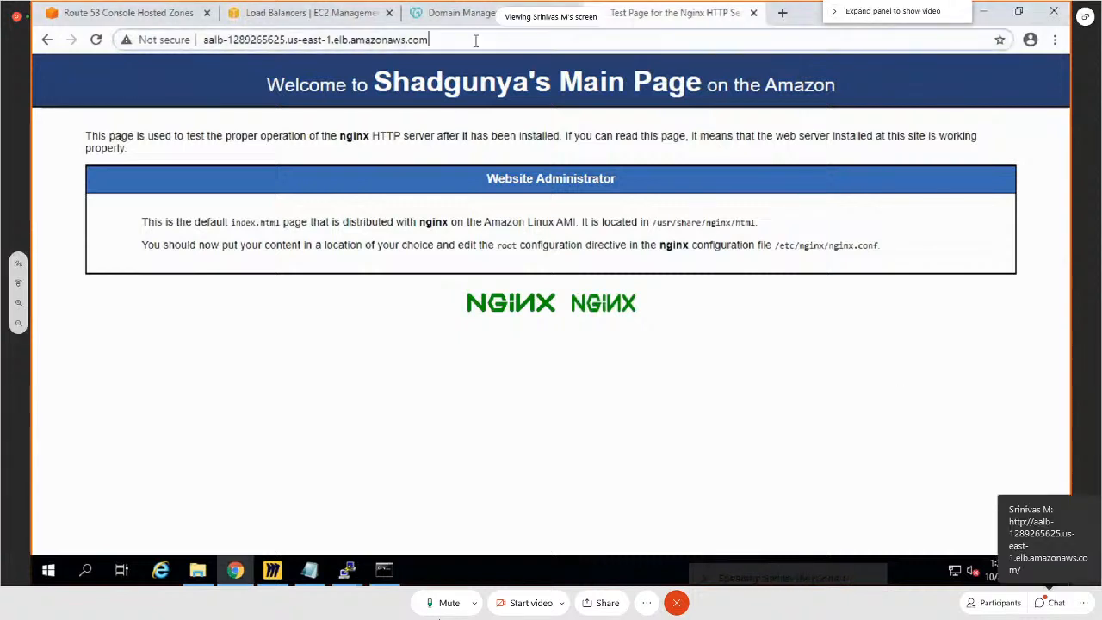
pyautogui.write('/image')
pyautogui.click(1048, 594)
pyautogui.write('s/')
pyautogui.click(1050, 600)
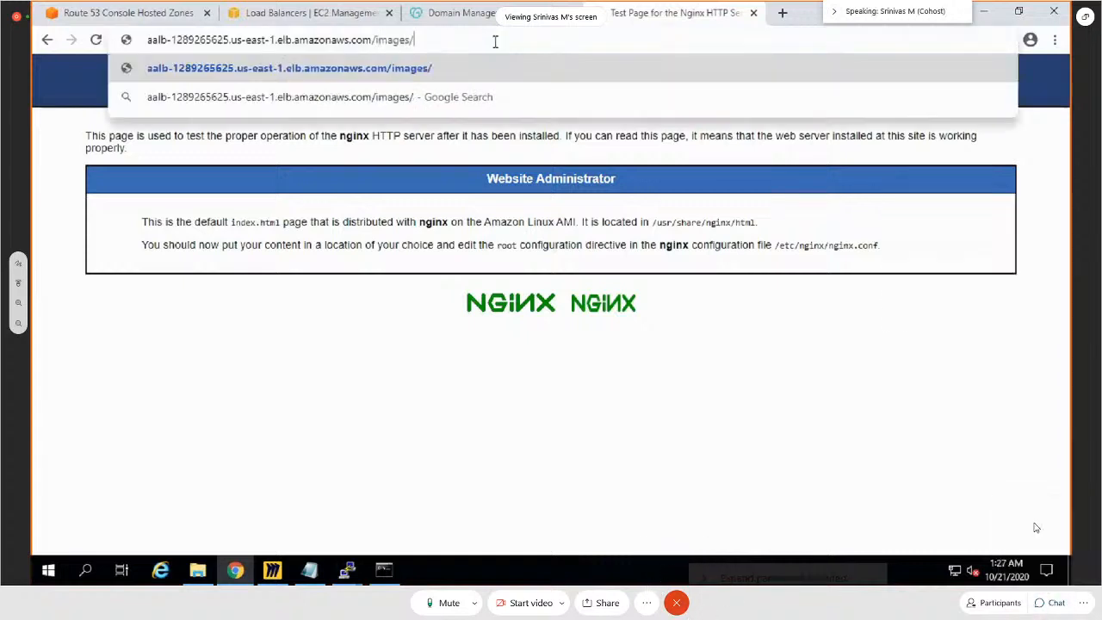
pyautogui.press('Return')
pyautogui.click(1052, 606)
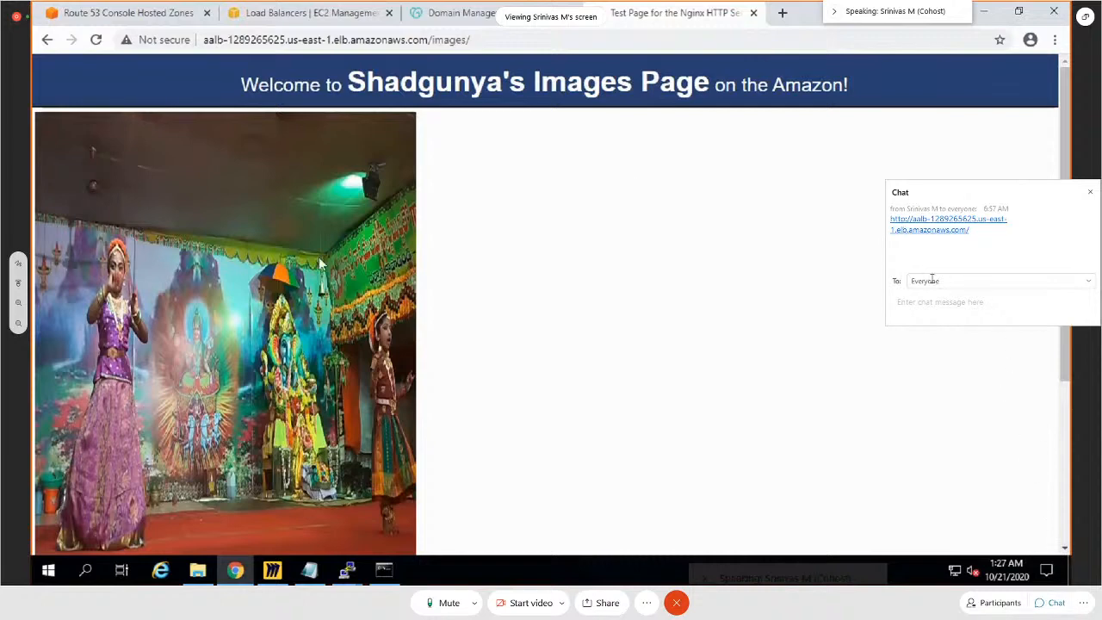
# Step: Open the load balancer link shared in the chat in the local browser and try its /images path
pyautogui.click(919, 229)
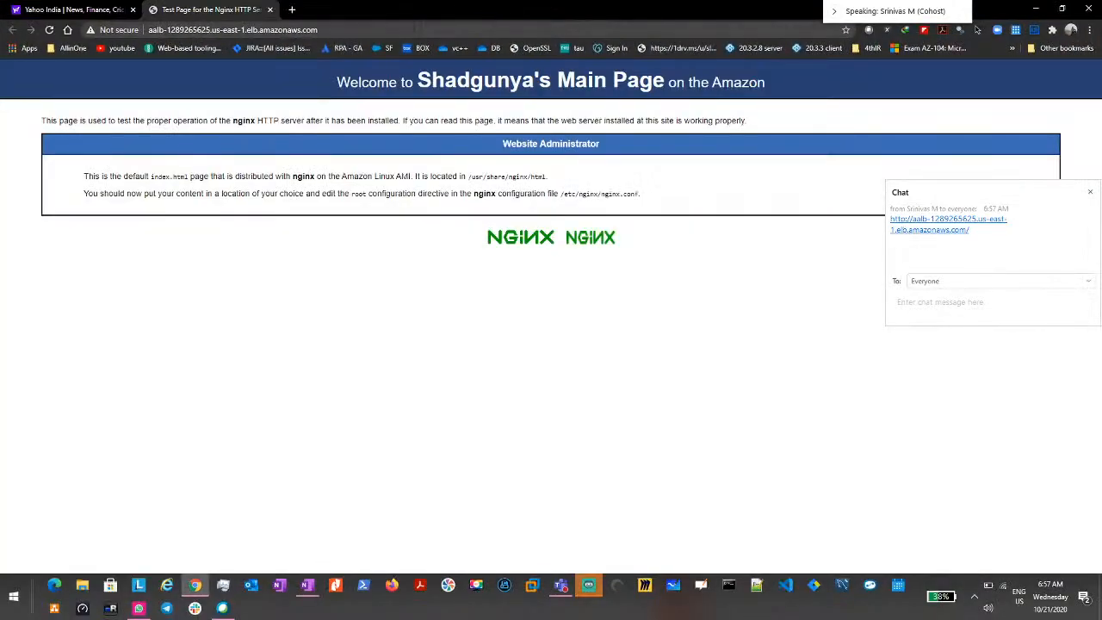
pyautogui.click(417, 25)
pyautogui.press('End')
pyautogui.write('/image')
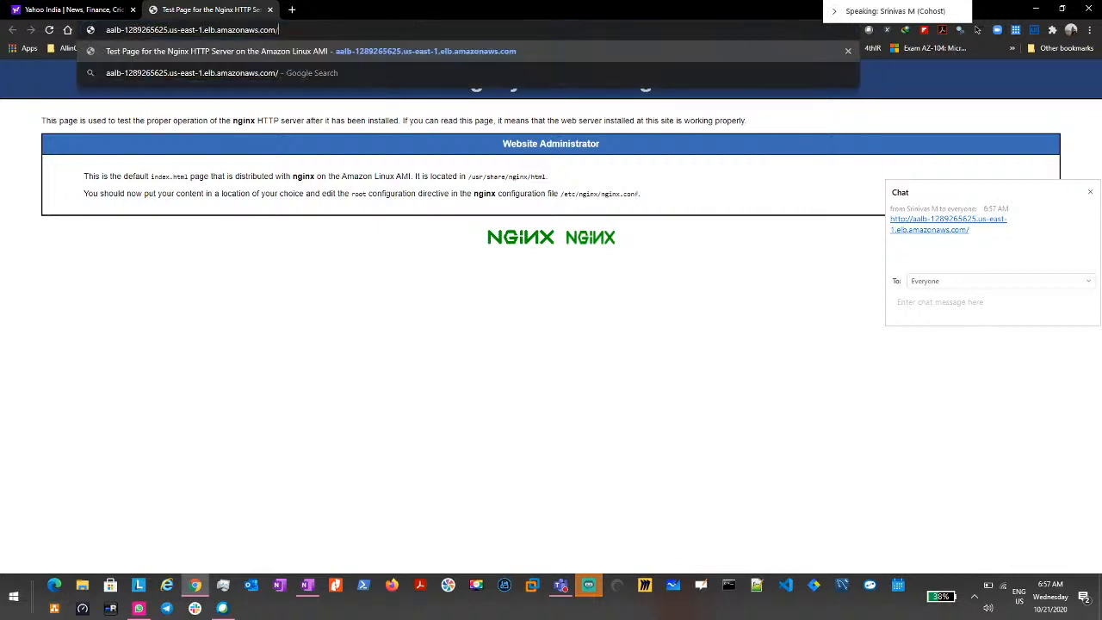
pyautogui.write('s')
pyautogui.press('Return')
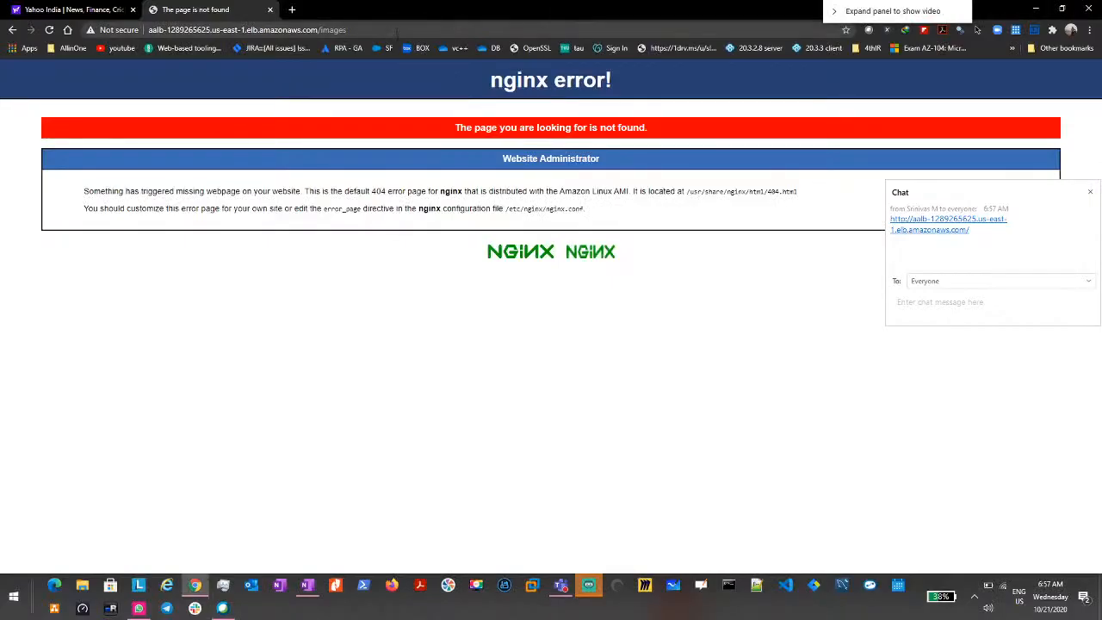
# Step: Add a trailing slash to the address to load the load balancer's /images/ path
pyautogui.hotkey('ctrl', 'l')
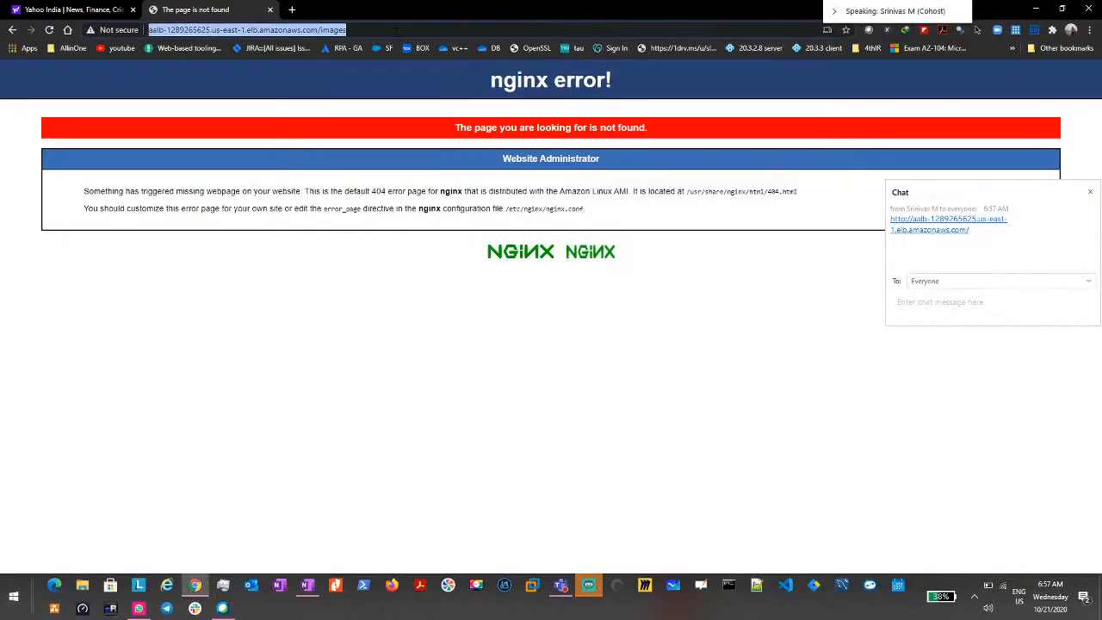
pyautogui.press('End')
pyautogui.write('/')
pyautogui.press('Return')
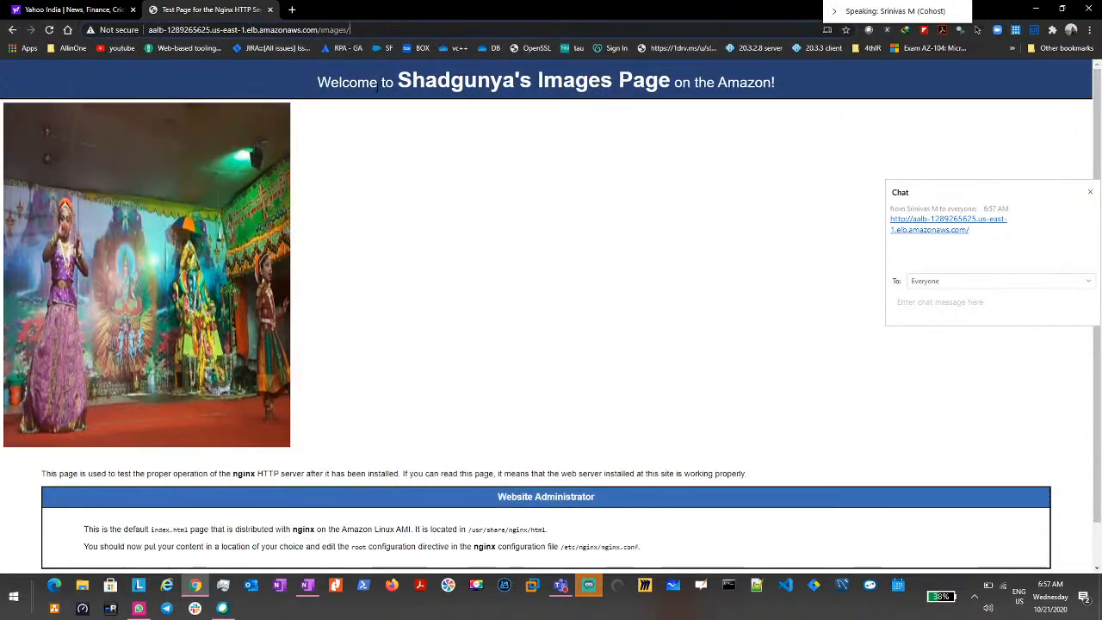
# Step: Replace images with videos in the address to load the load balancer's /videos/ path
pyautogui.hotkey('shift', 'Left')
pyautogui.hotkey('shift', 'Left')
pyautogui.hotkey('shift', 'Left')
pyautogui.hotkey('shift', 'Left')
pyautogui.hotkey('shift', 'Left')
pyautogui.hotkey('shift', 'Left')
pyautogui.hotkey('shift', 'Left')
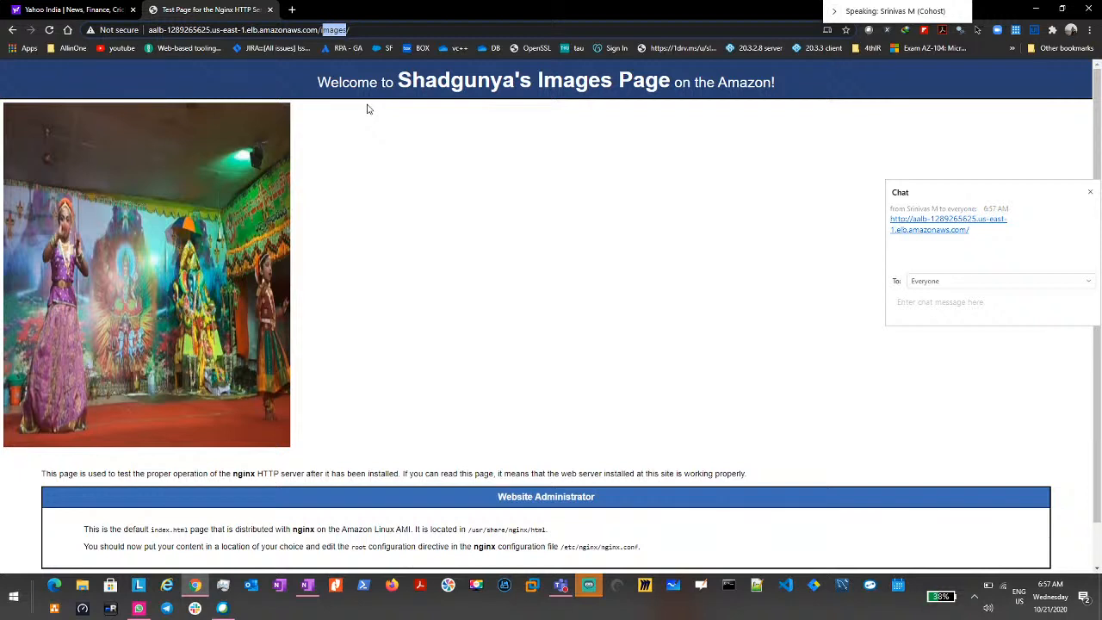
pyautogui.write('videos/')
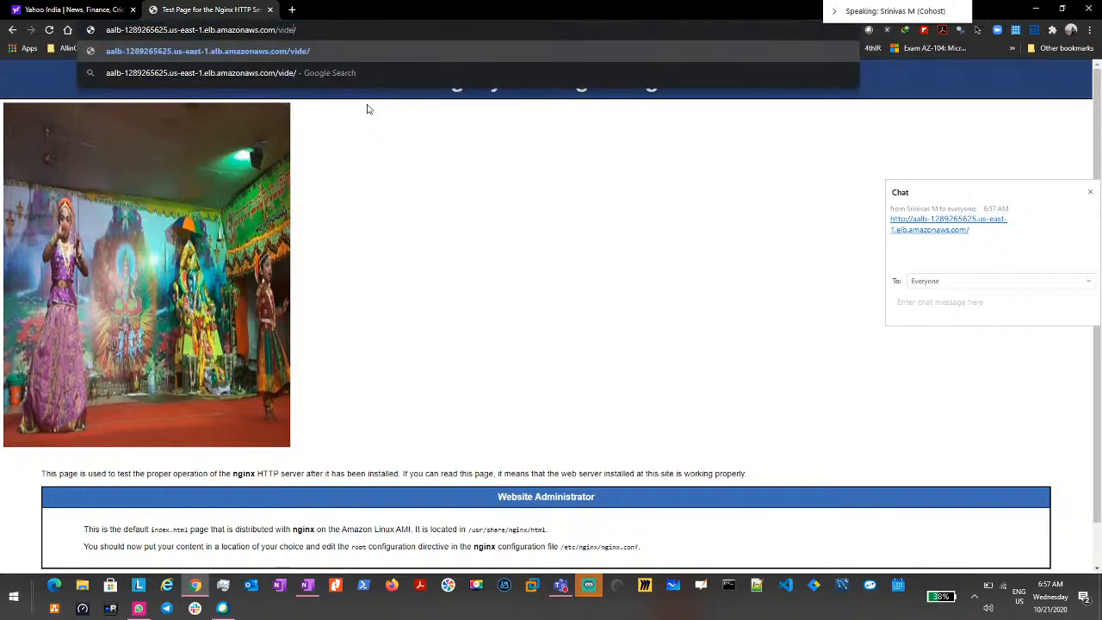
pyautogui.press('Return')
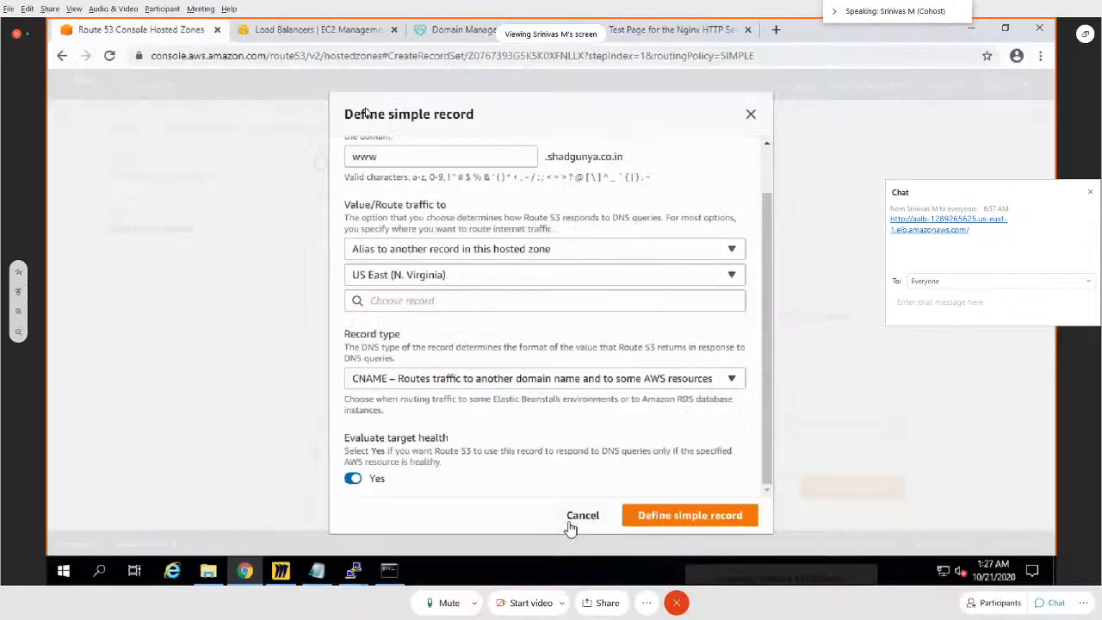
# Step: Switch back to the shared Route 53 console, look through its dashboard and hosted zones, and view the records of shadgunya.co.in
pyautogui.click(570, 518)
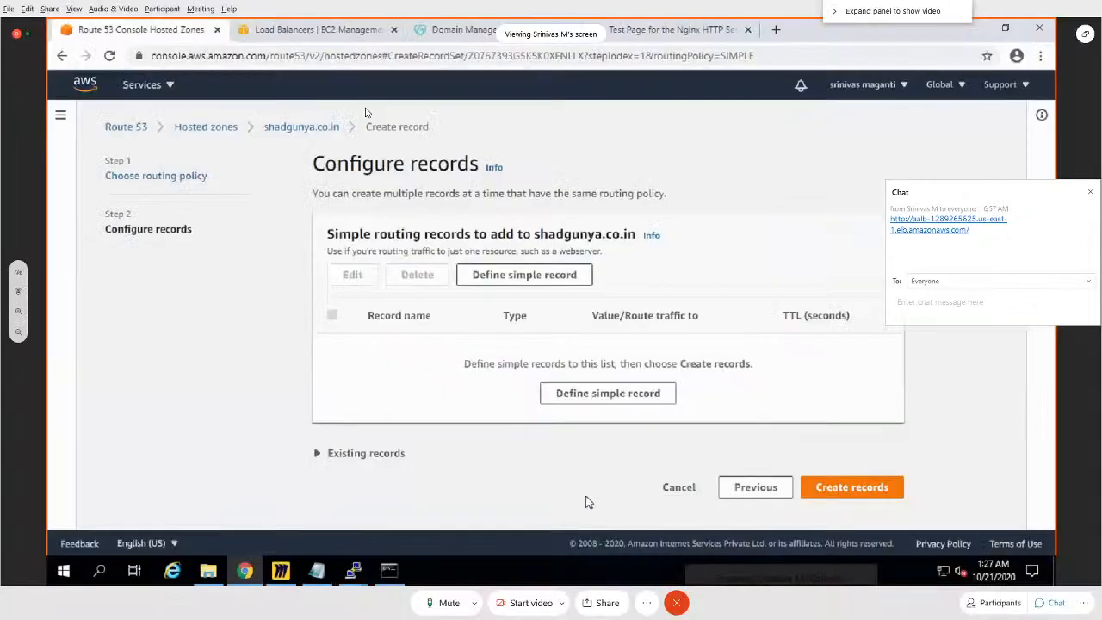
pyautogui.click(285, 135)
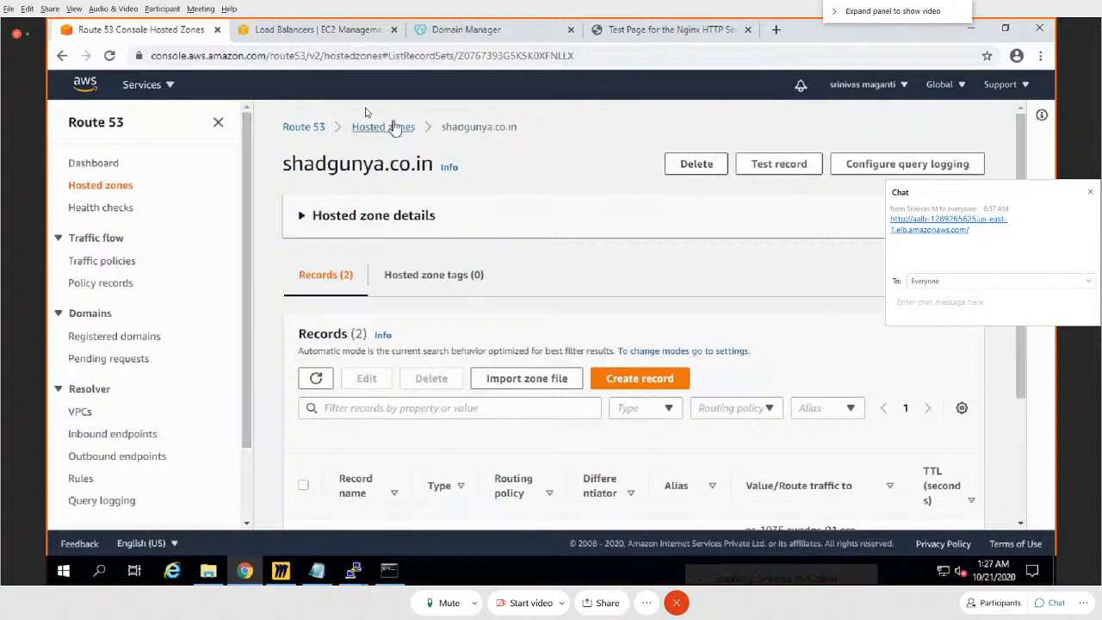
pyautogui.click(383, 127)
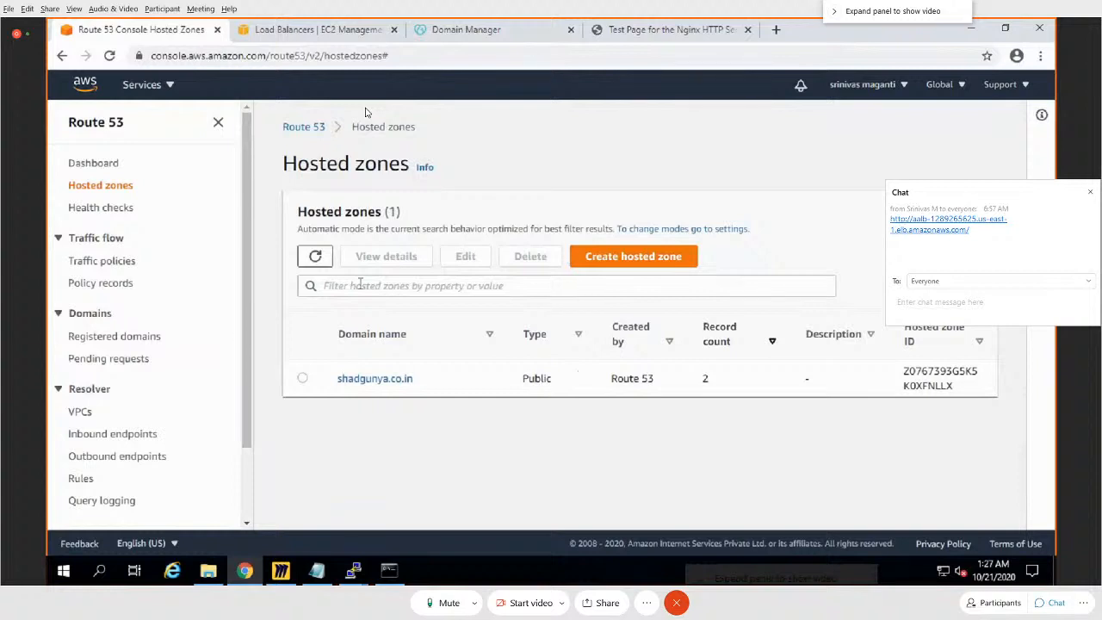
pyautogui.click(105, 165)
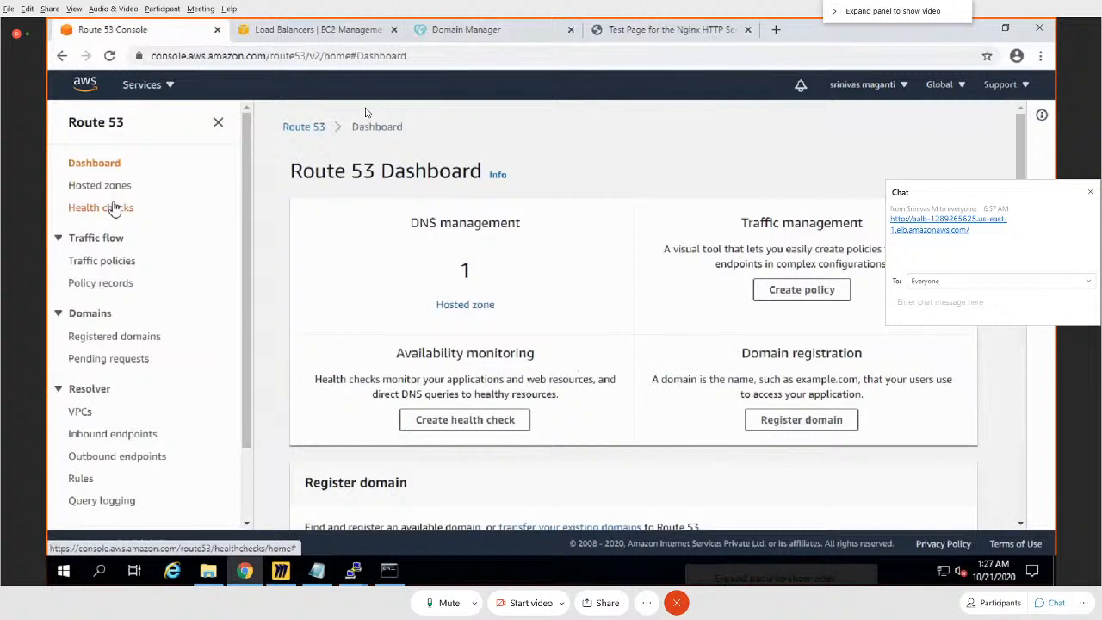
pyautogui.click(117, 189)
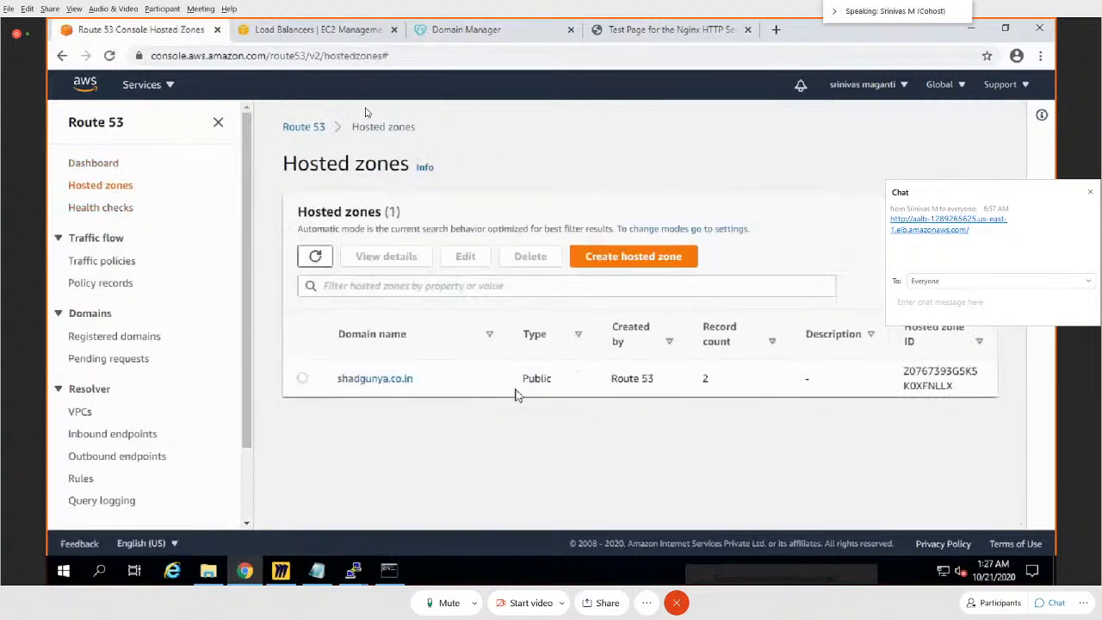
pyautogui.click(384, 380)
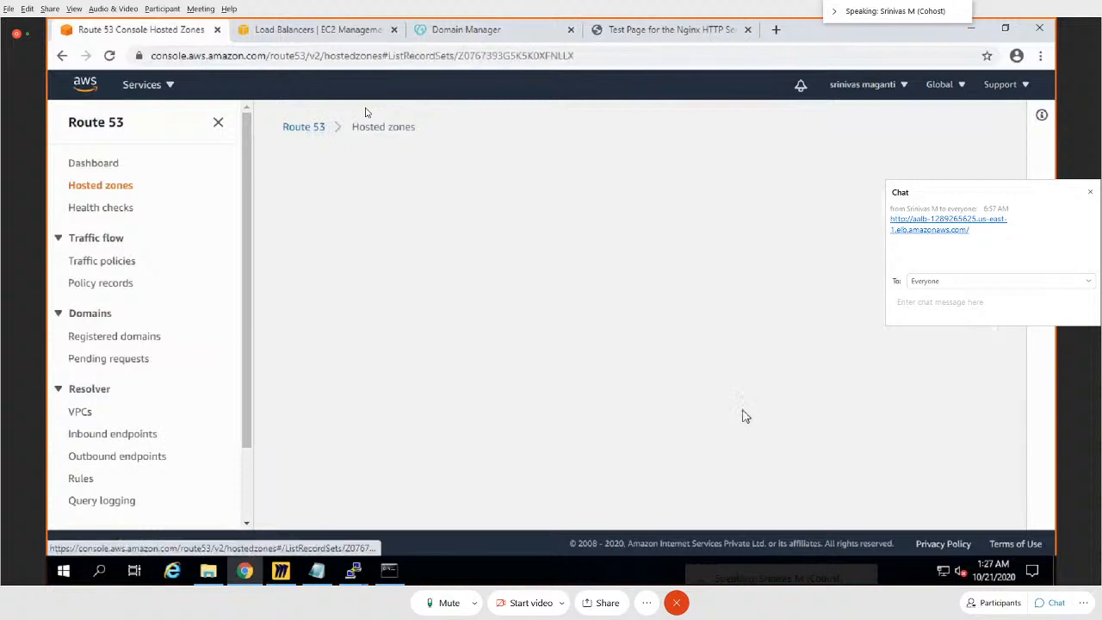
pyautogui.scroll(-1, 833, 353)
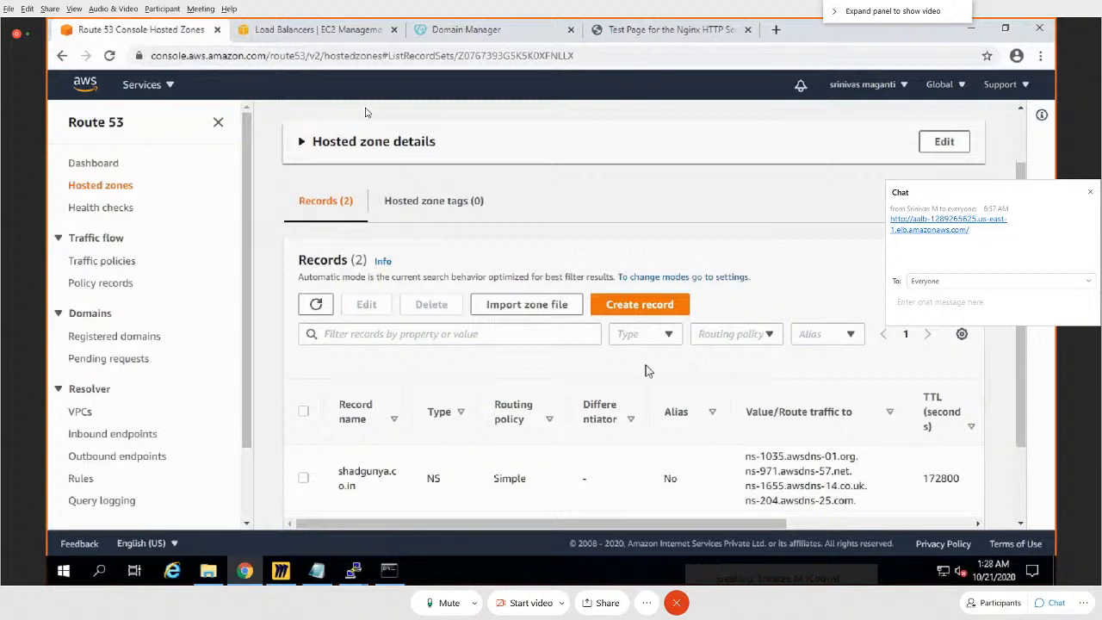
# Step: Start creating a record in the shadgunya.co.in hosted zone with the Simple routing policy
pyautogui.click(647, 307)
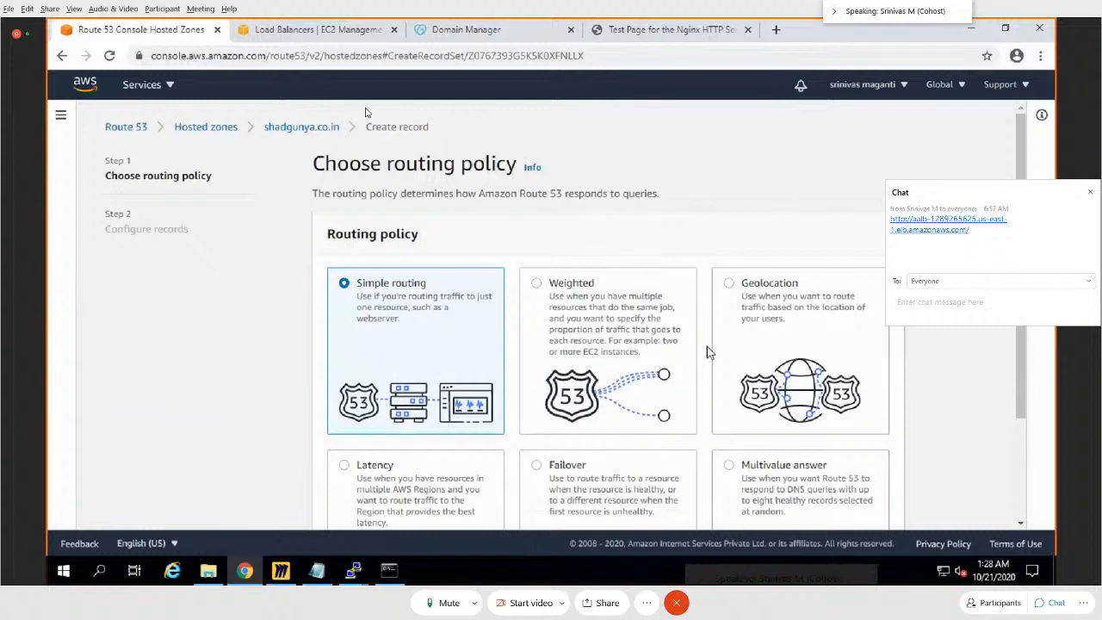
pyautogui.scroll(-1, 772, 336)
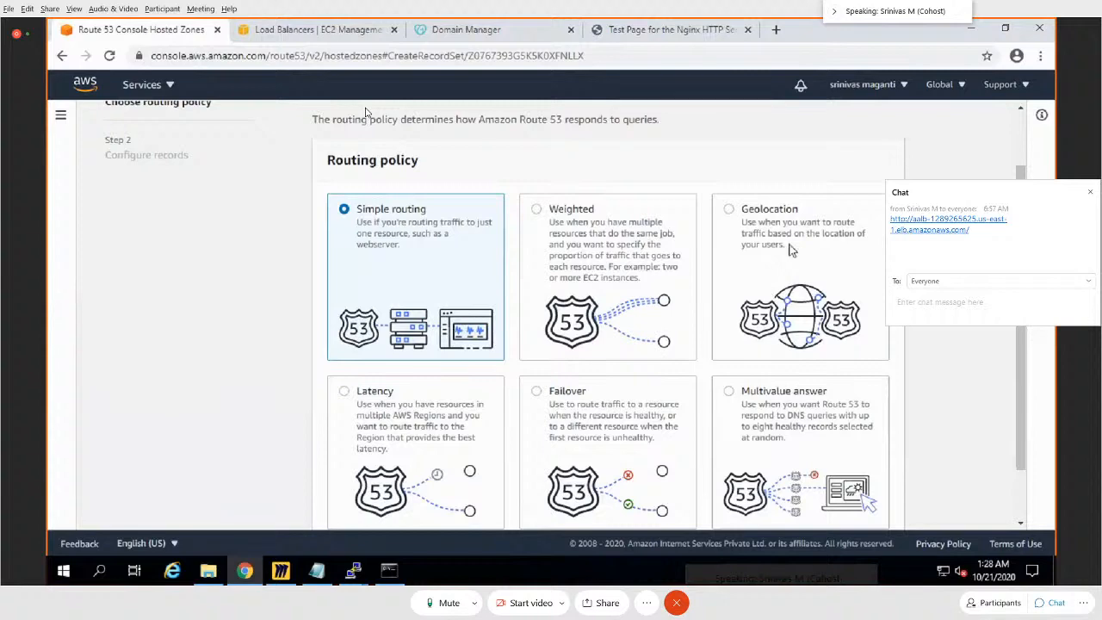
pyautogui.scroll(-1, 973, 463)
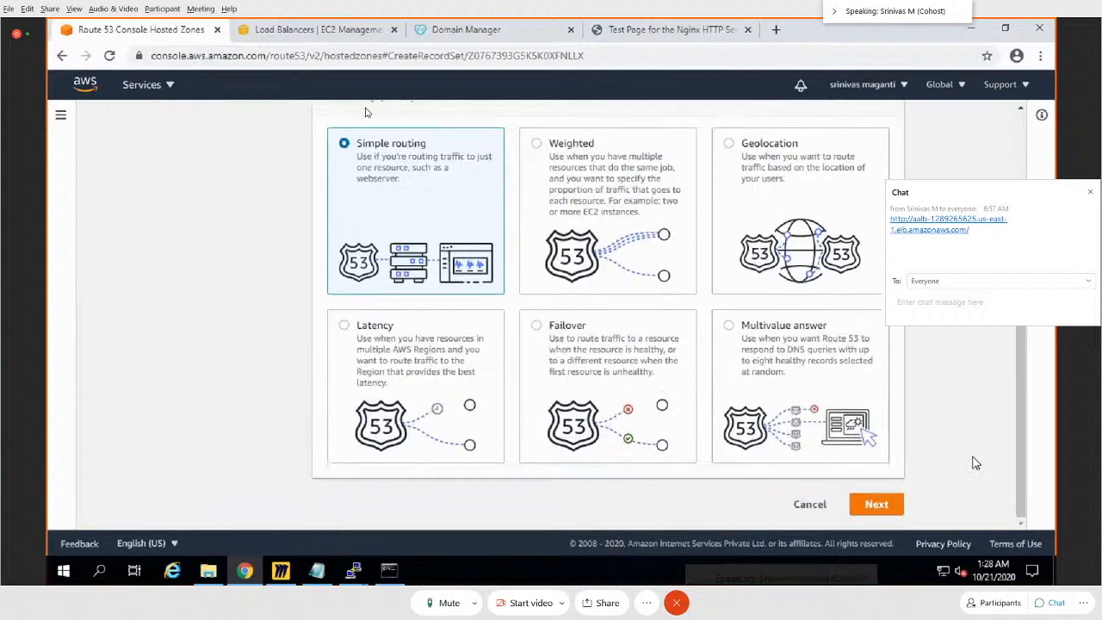
pyautogui.click(887, 509)
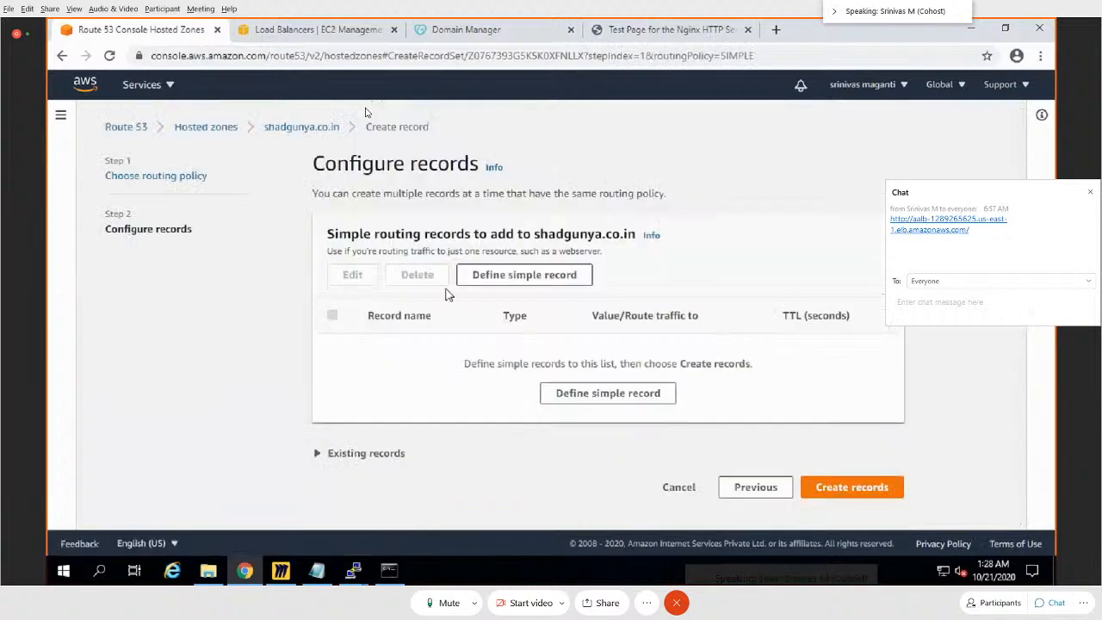
# Step: Define a simple record named www with its traffic routed to Alias to Application and Classic Load Balancer
pyautogui.click(605, 394)
pyautogui.click(429, 212)
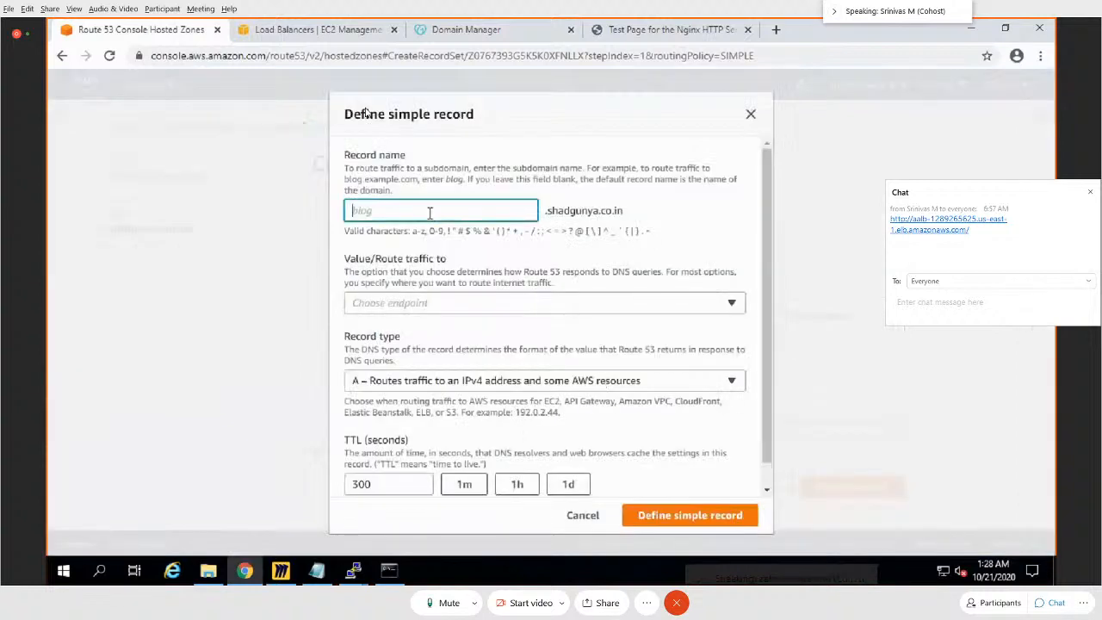
pyautogui.write('www')
pyautogui.click(596, 311)
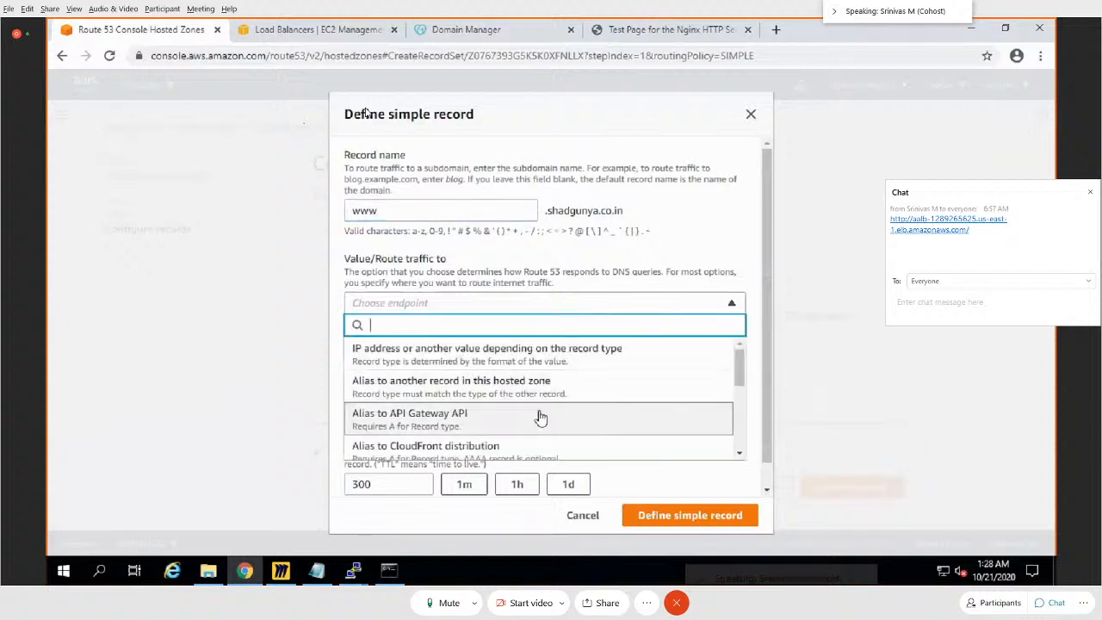
pyautogui.scroll(-1, 541, 417)
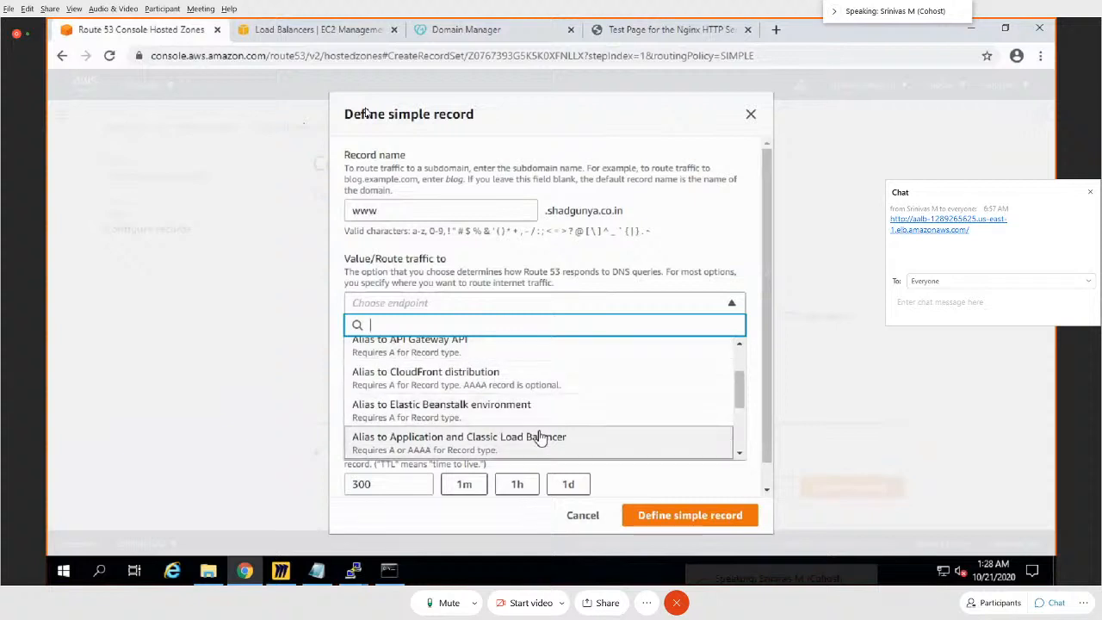
pyautogui.click(540, 440)
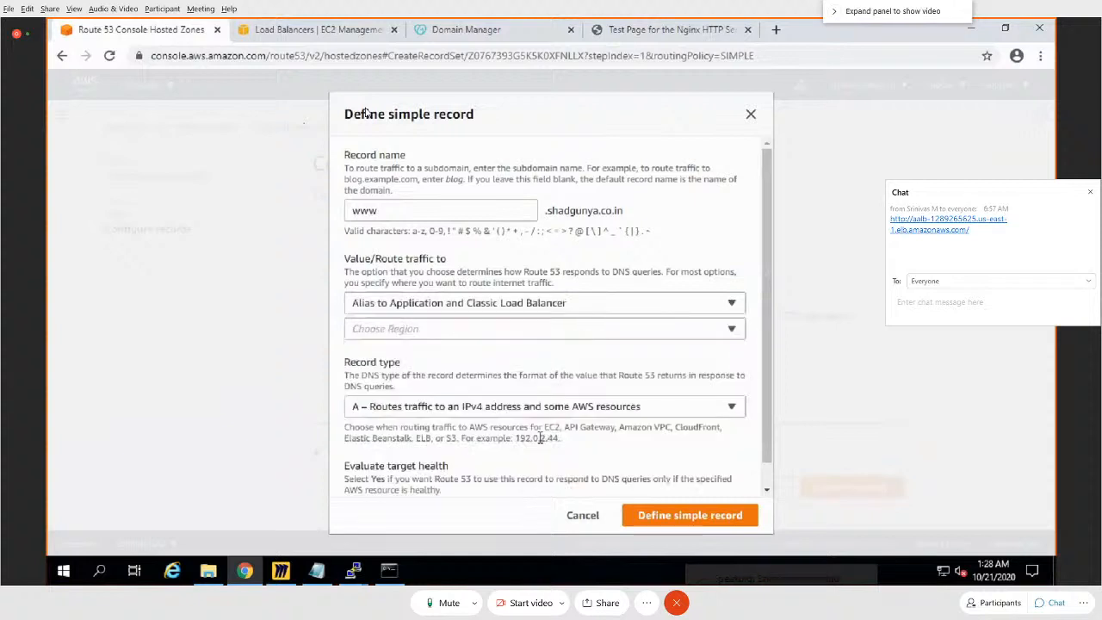
# Step: Set the alias region to US East (N. Virginia) [us-east-1] and choose the load balancer dualstack.aalb-1289265625.us-east-1.elb.amazonaws.com
pyautogui.click(547, 336)
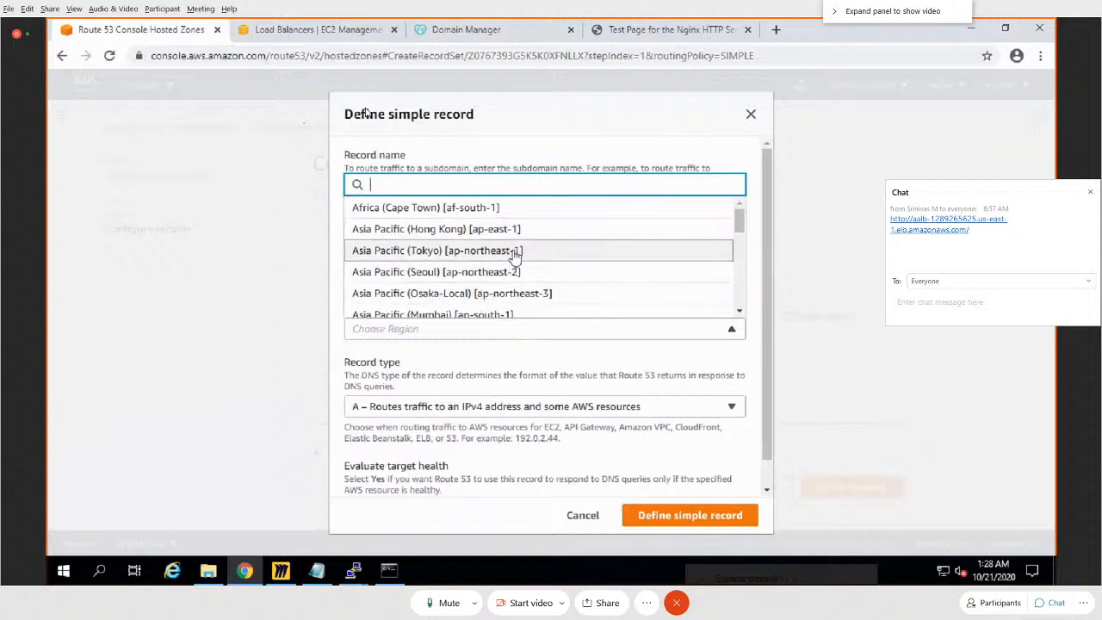
pyautogui.scroll(-4, 520, 241)
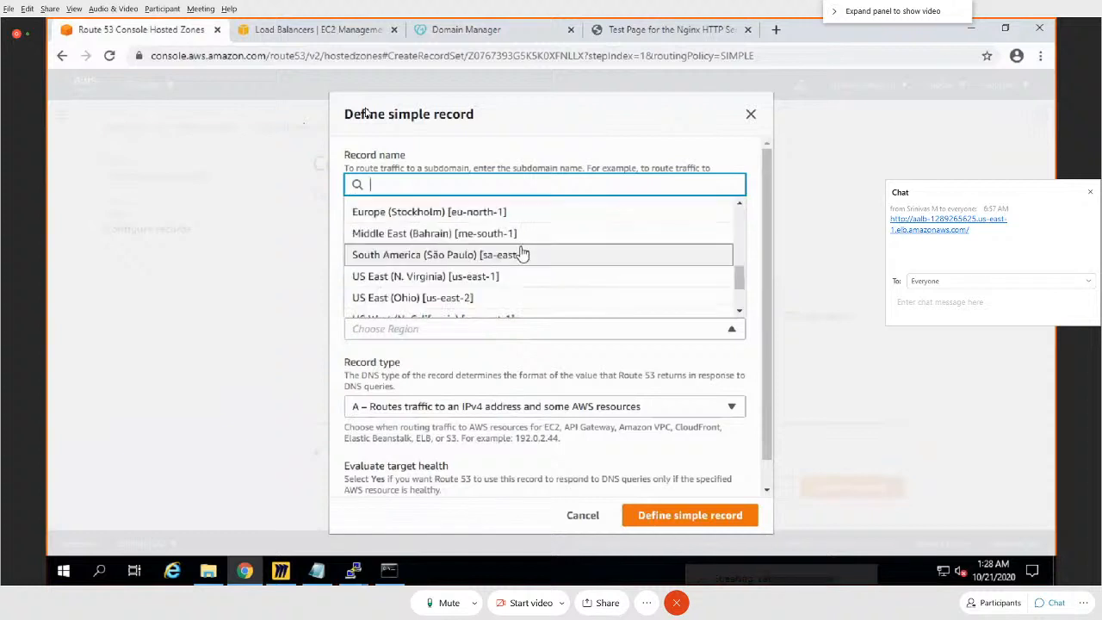
pyautogui.click(497, 277)
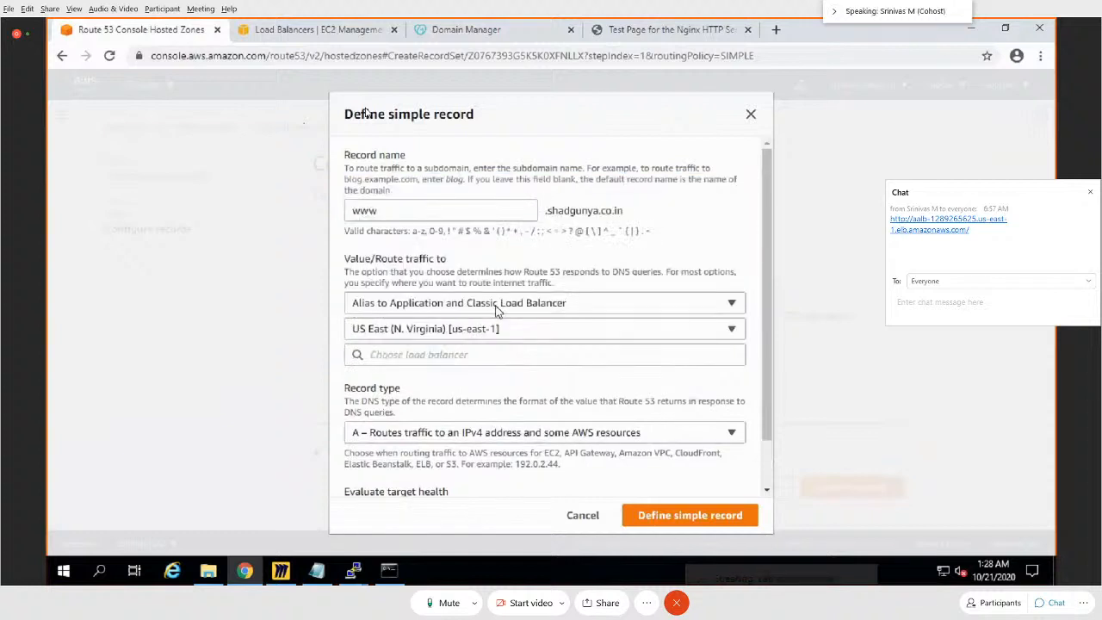
pyautogui.click(491, 354)
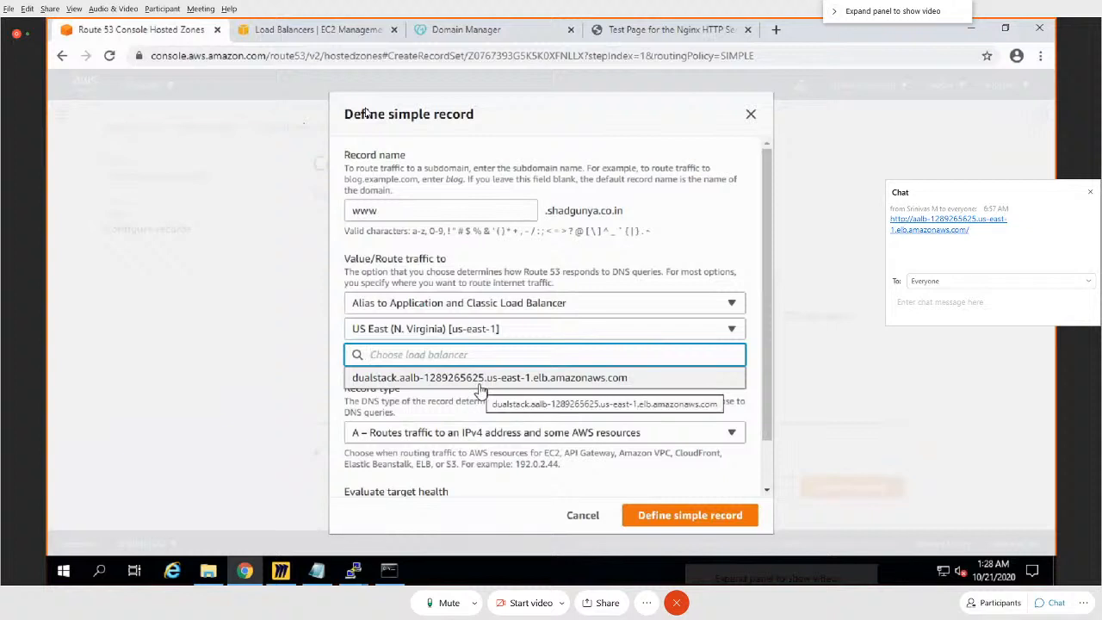
pyautogui.click(480, 384)
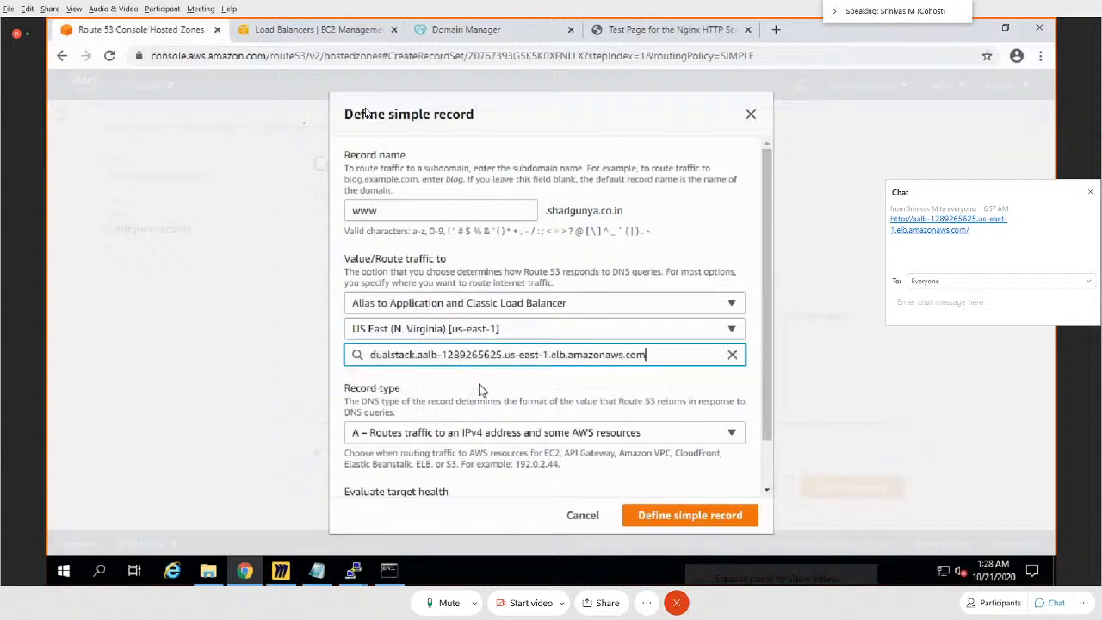
# Step: Check the record types available for the alias and review the description of the aalb load balancer in EC2
pyautogui.click(497, 437)
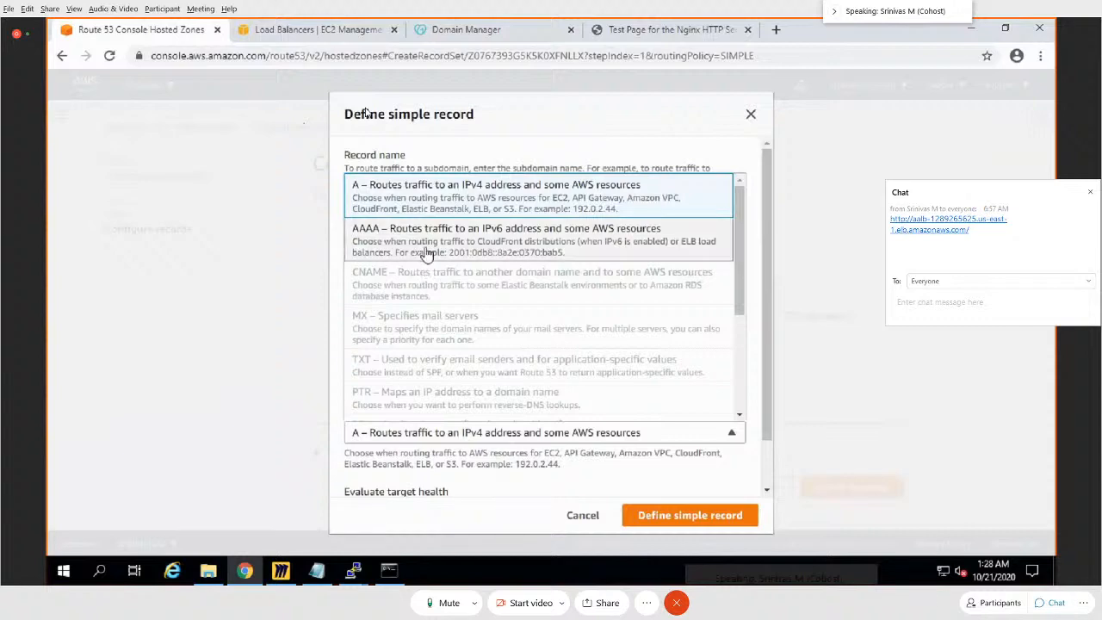
pyautogui.click(287, 247)
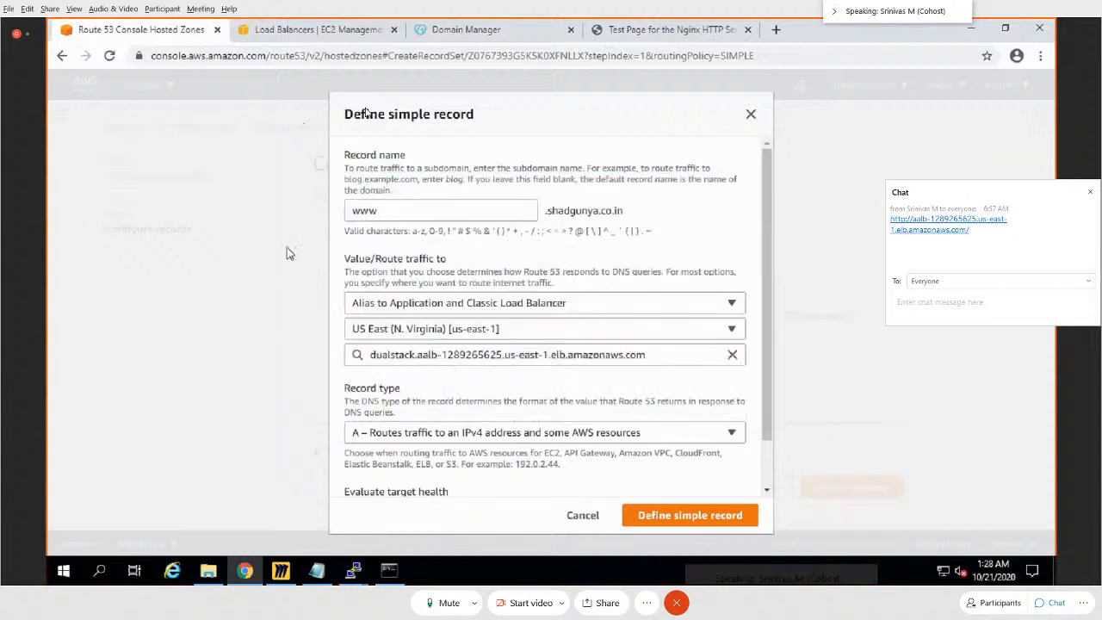
pyautogui.click(293, 29)
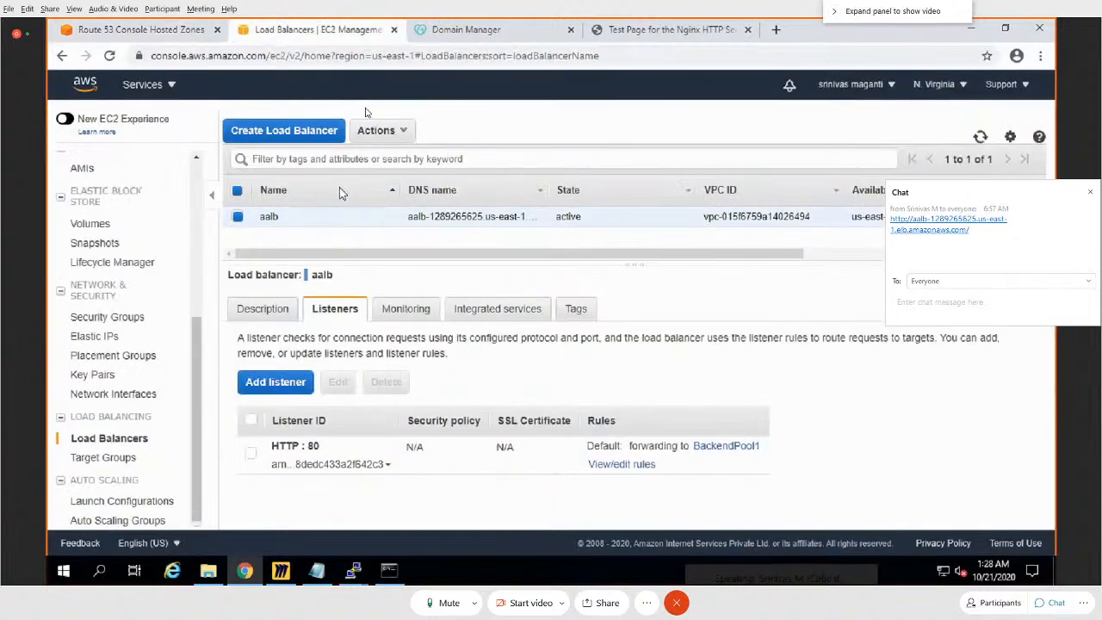
pyautogui.click(263, 310)
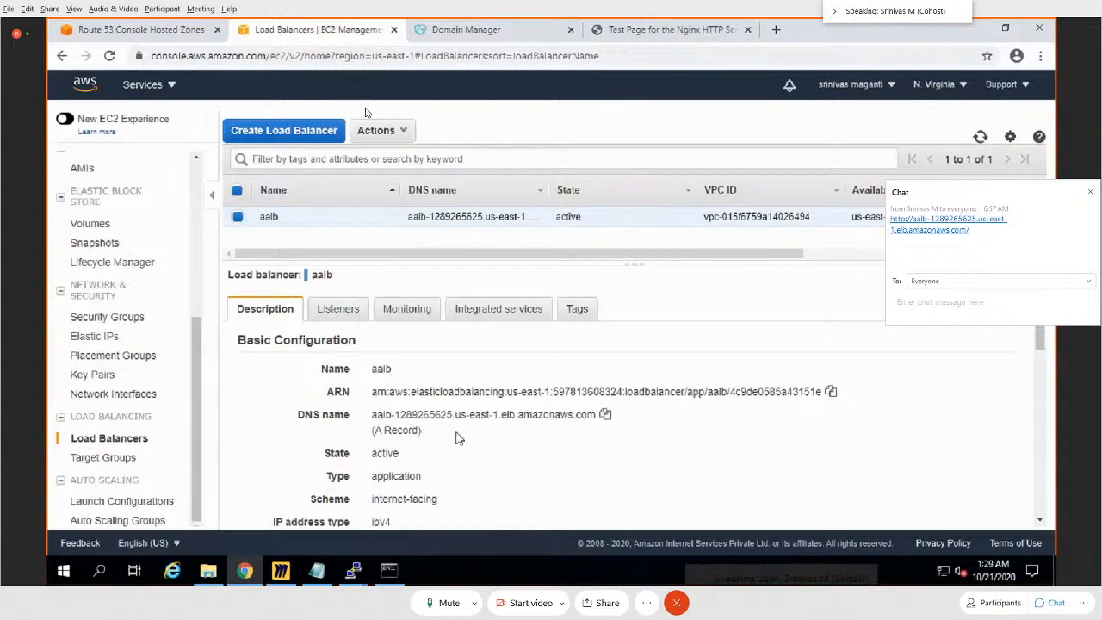
pyautogui.click(157, 24)
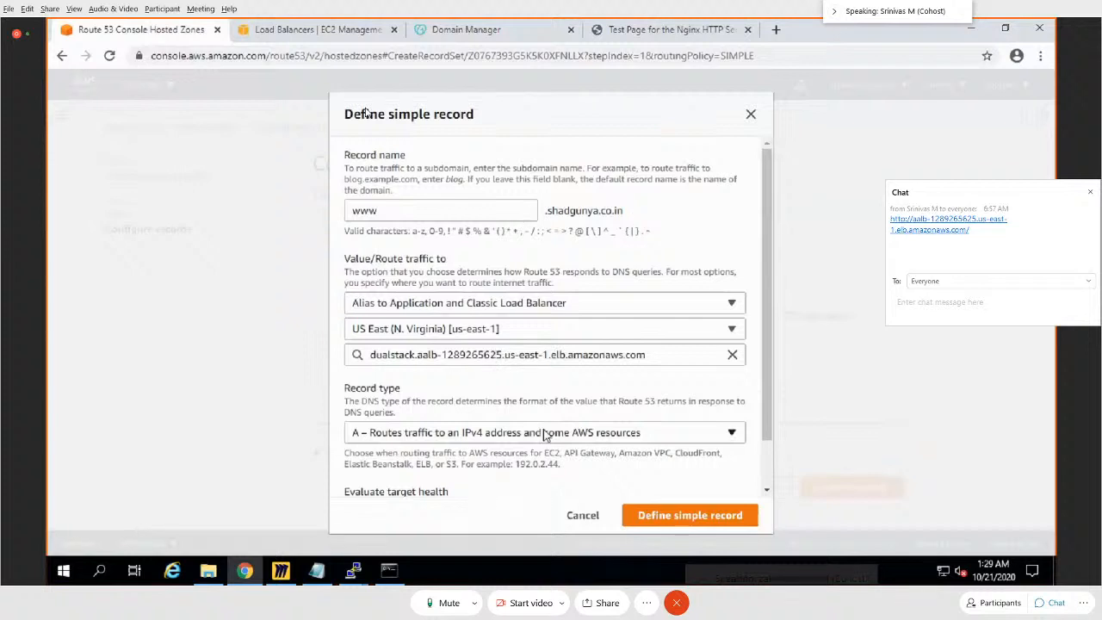
# Step: Finish defining the www simple record as type A with target health evaluation on, and create it in the shadgunya.co.in hosted zone
pyautogui.scroll(-1, 701, 453)
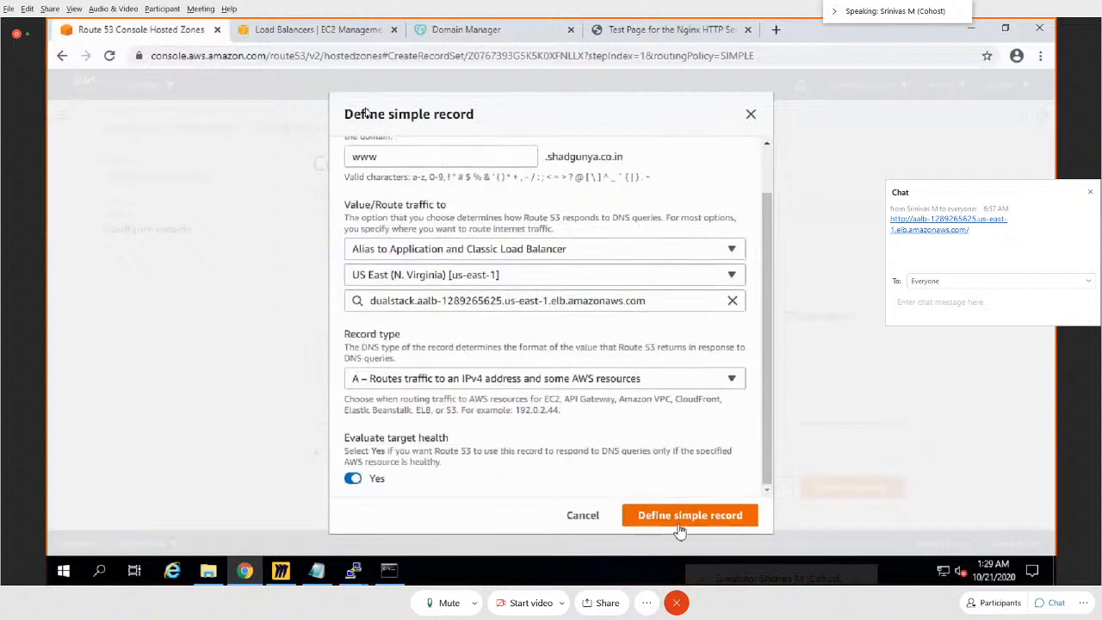
pyautogui.click(682, 521)
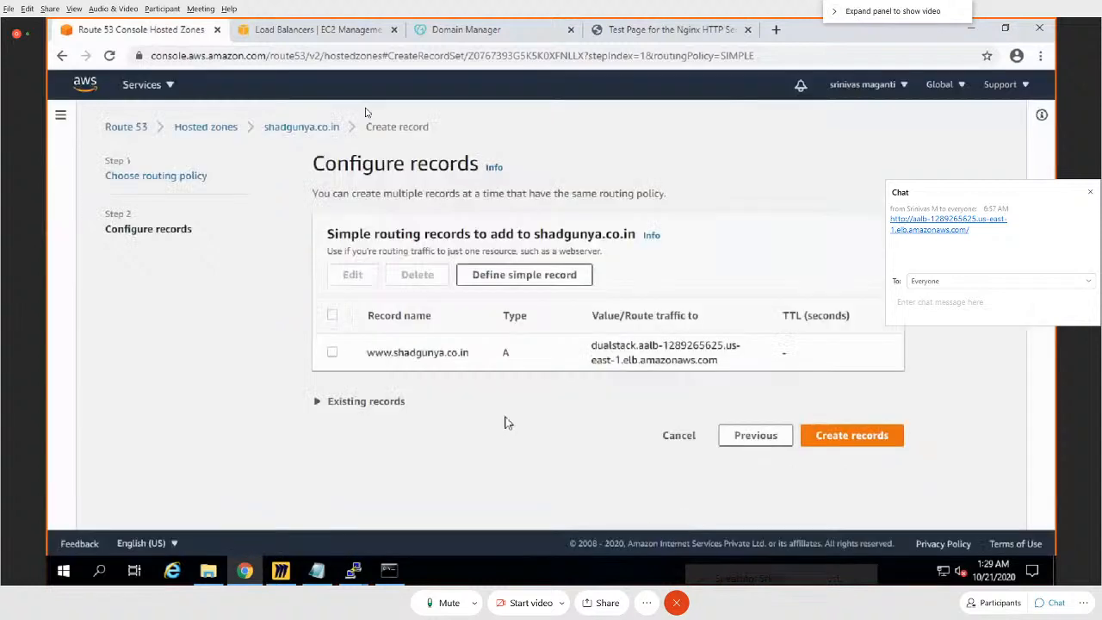
pyautogui.click(838, 448)
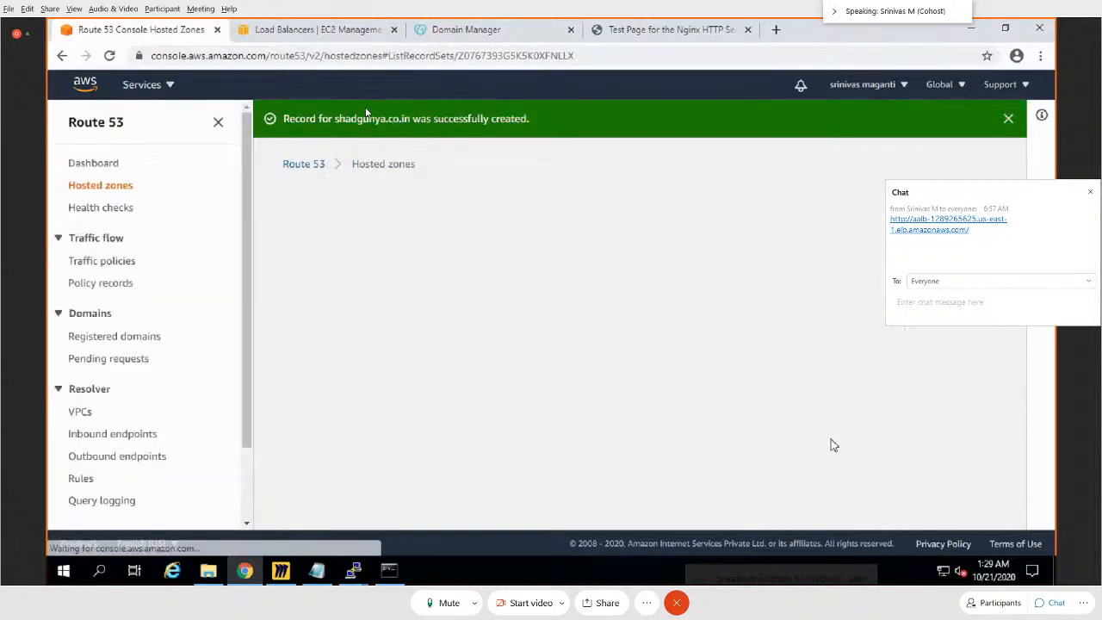
pyautogui.scroll(-3, 668, 387)
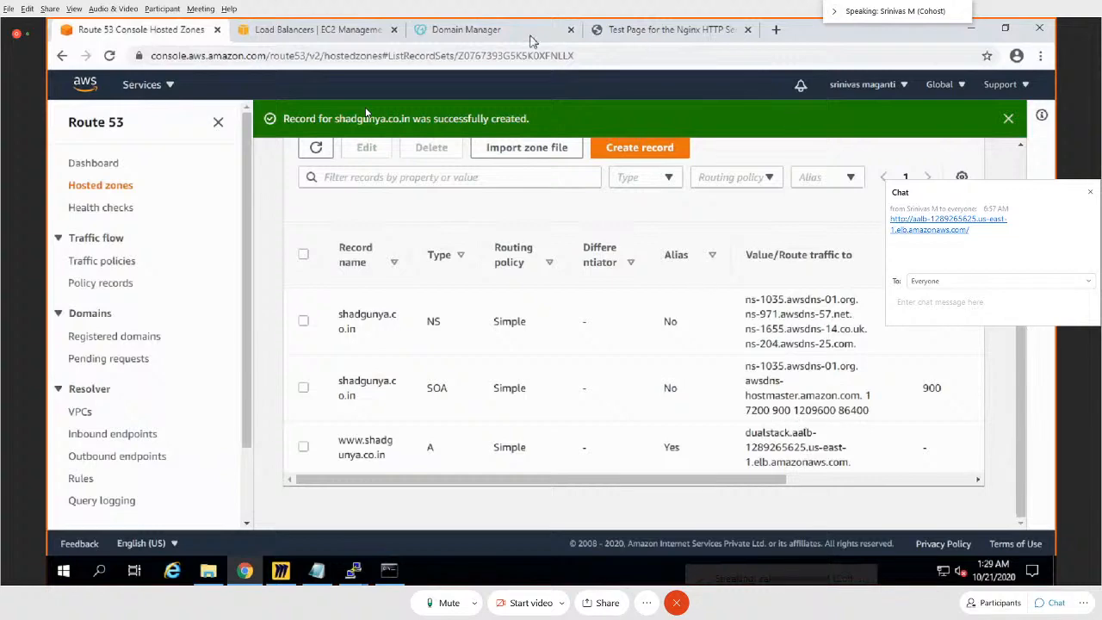
pyautogui.click(637, 31)
pyautogui.click(541, 56)
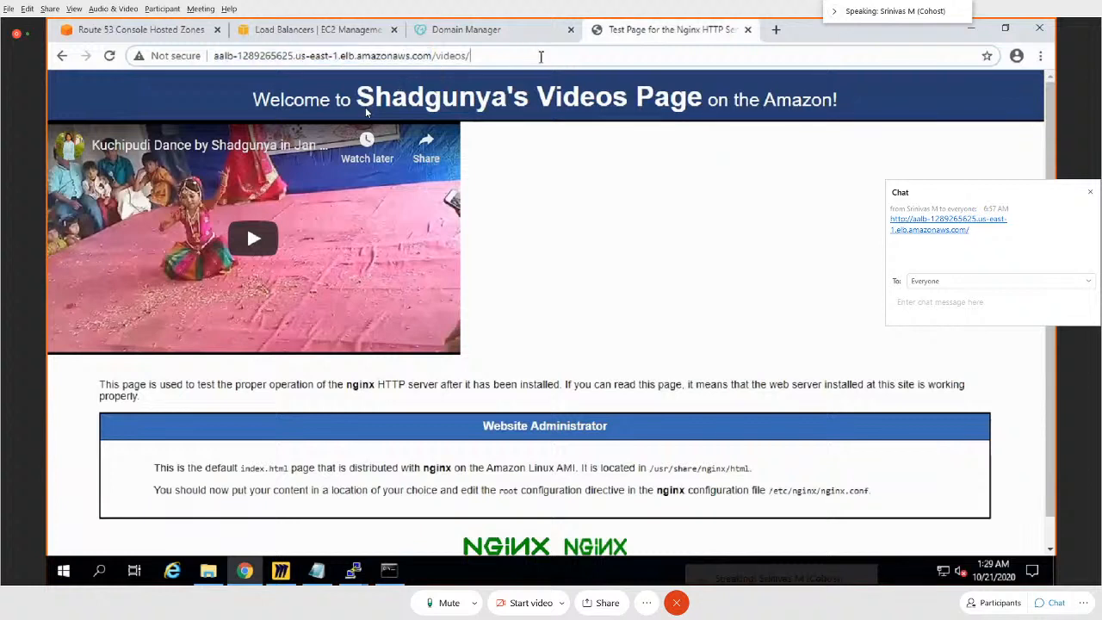
pyautogui.moveTo(541, 57); pyautogui.dragTo(208, 55)
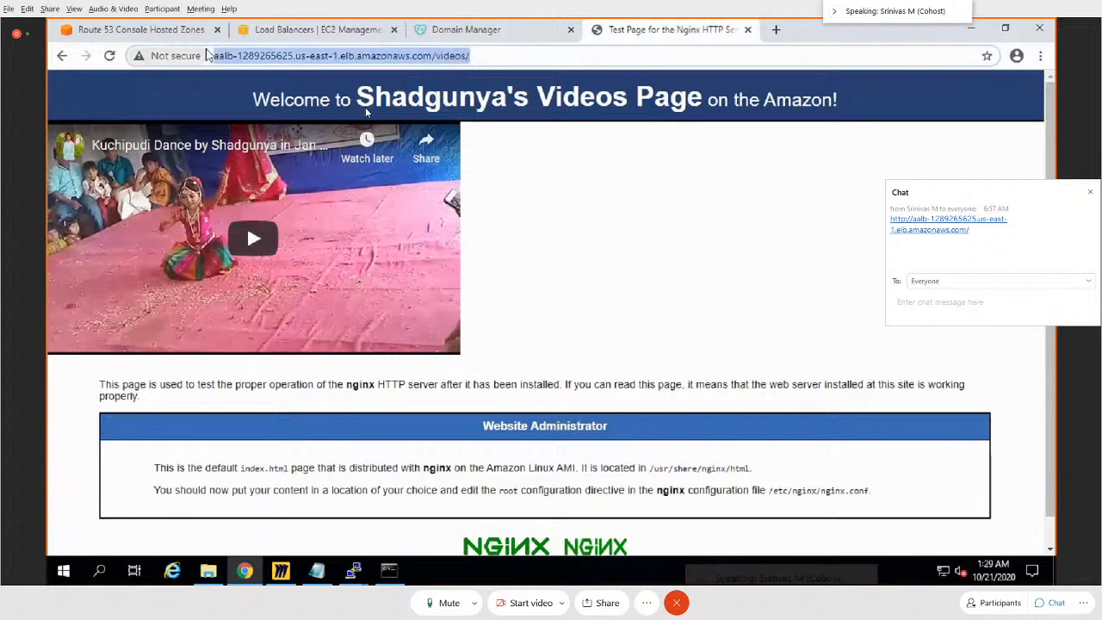
pyautogui.write('www.')
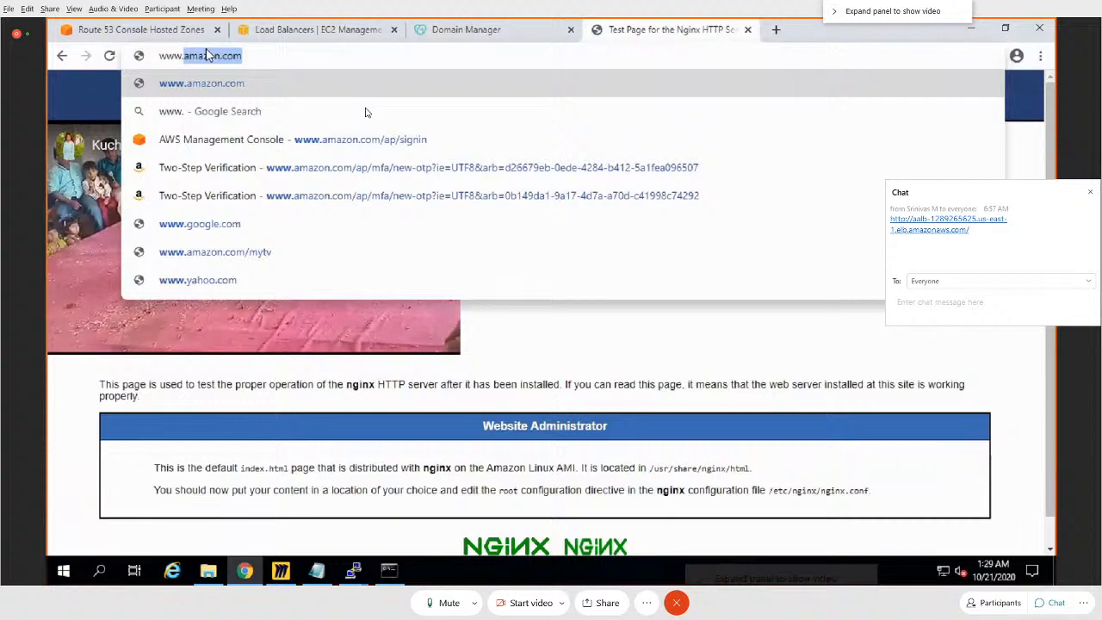
pyautogui.write('shad')
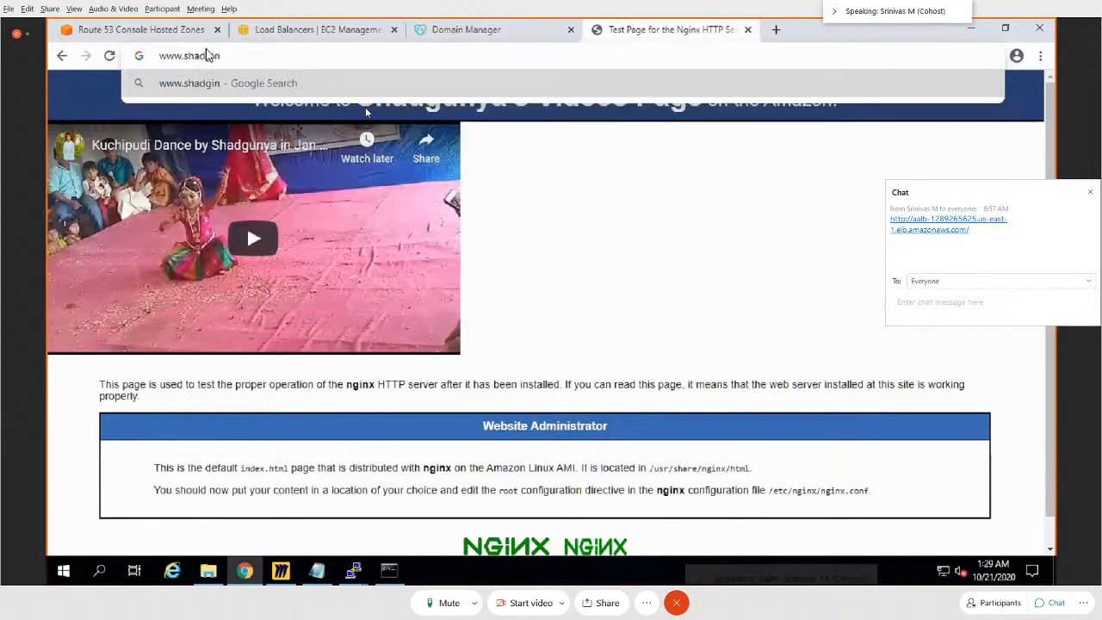
pyautogui.write('guny')
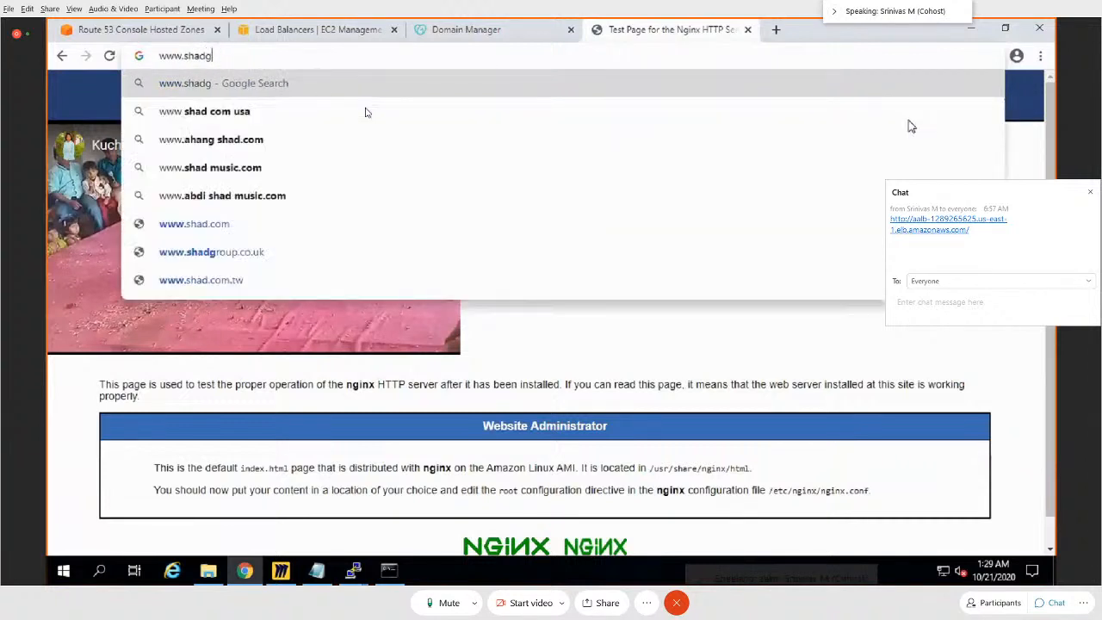
pyautogui.write('a.co')
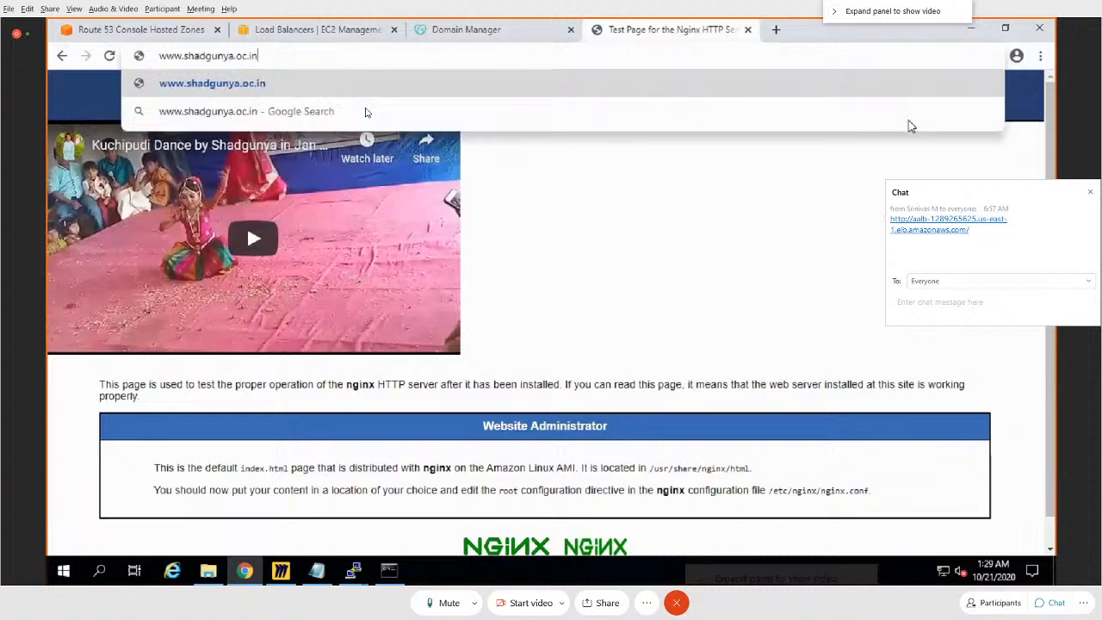
pyautogui.press('BackSpace')
pyautogui.press('BackSpace')
pyautogui.write('co.in')
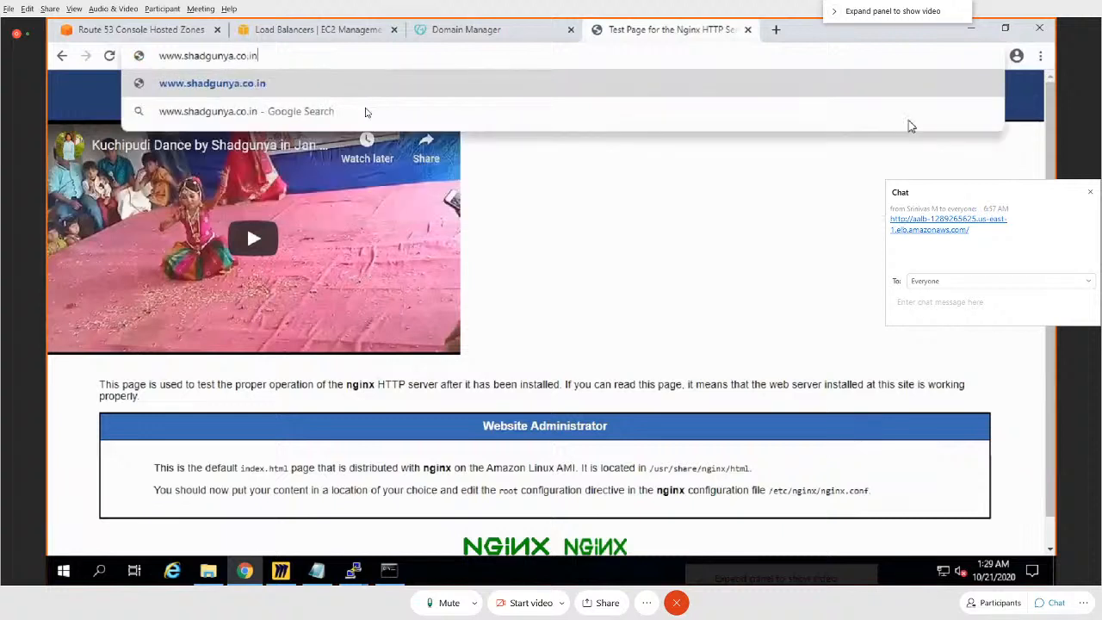
pyautogui.press('Return')
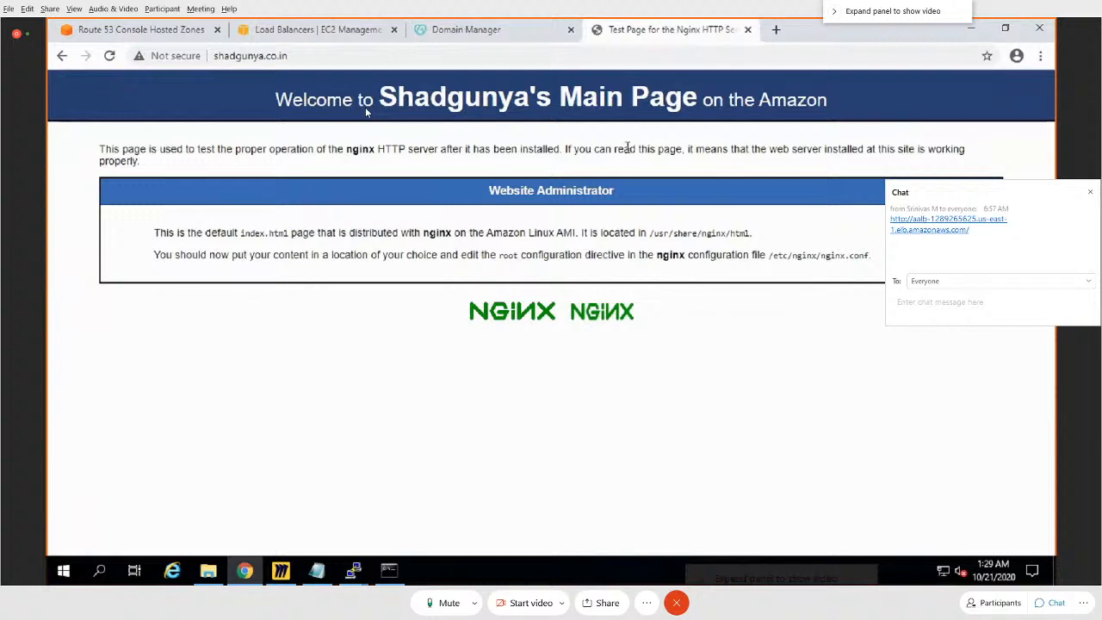
pyautogui.click(326, 56)
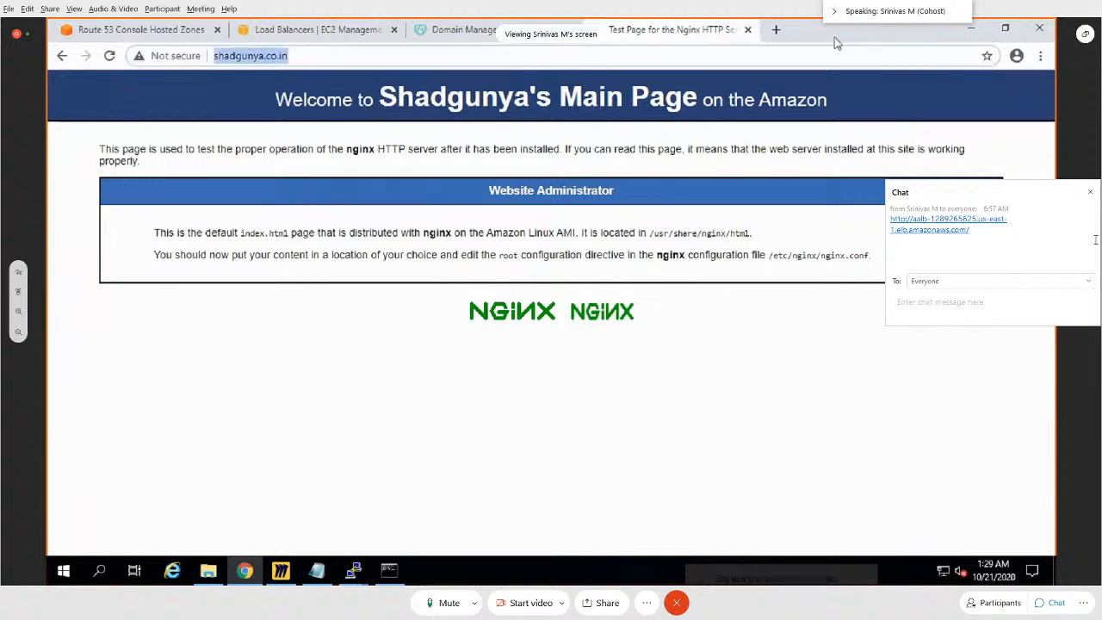
pyautogui.click(922, 41)
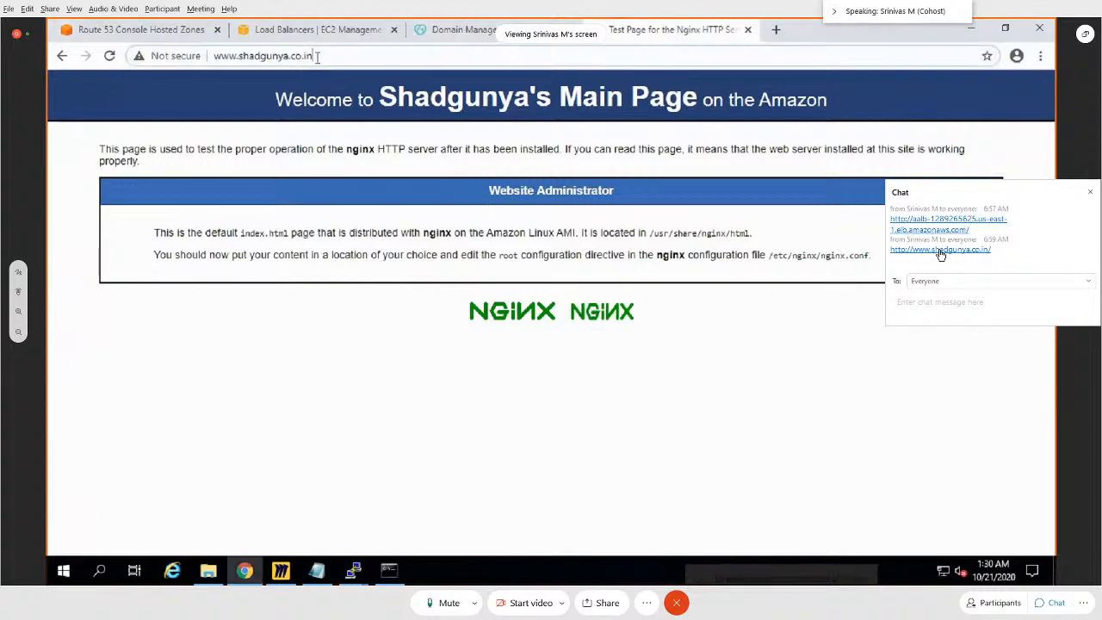
pyautogui.click(940, 249)
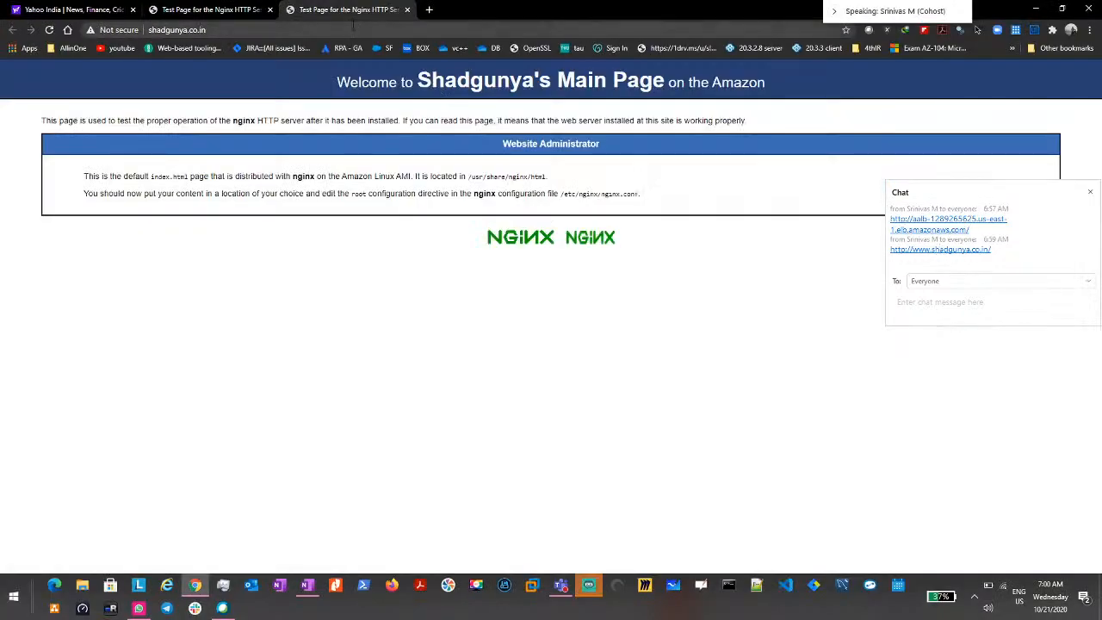
pyautogui.write('/')
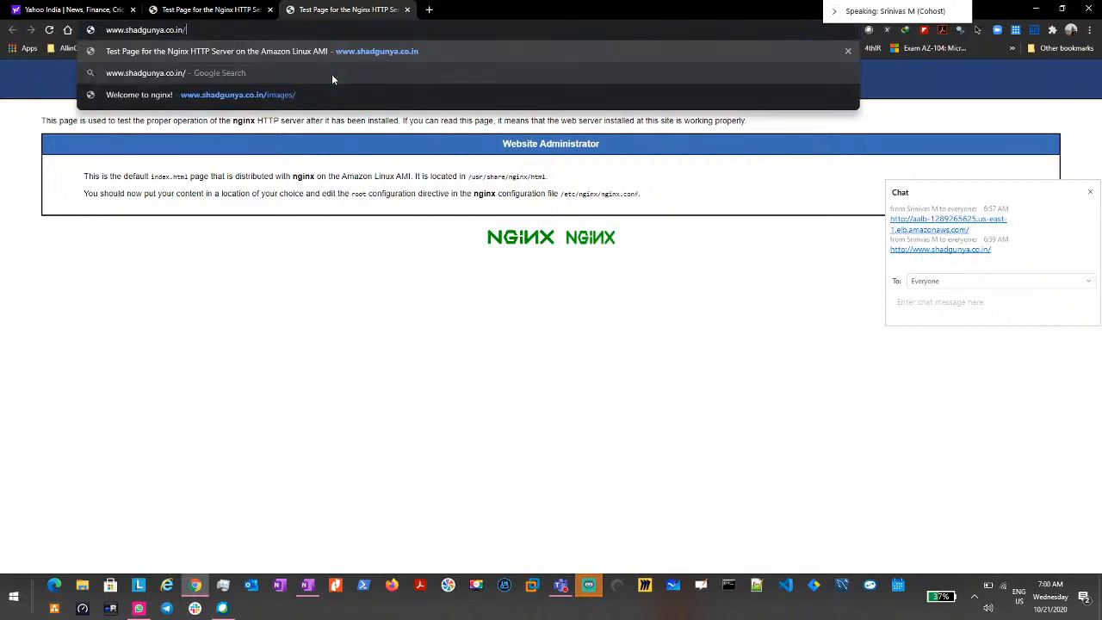
pyautogui.write('images/')
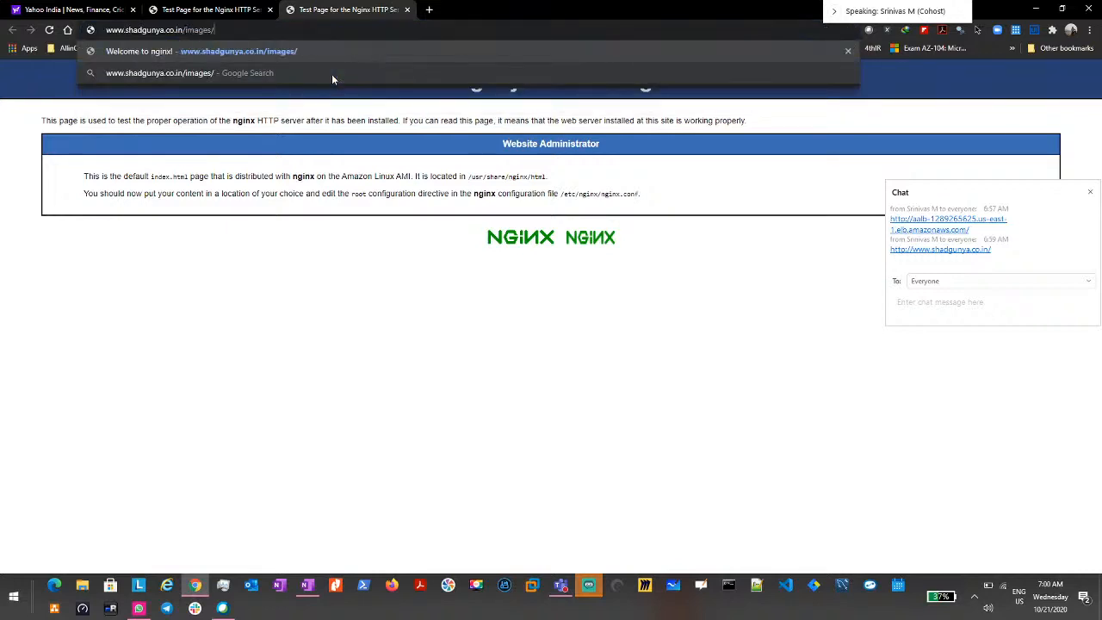
pyautogui.press('Return')
pyautogui.click(264, 30)
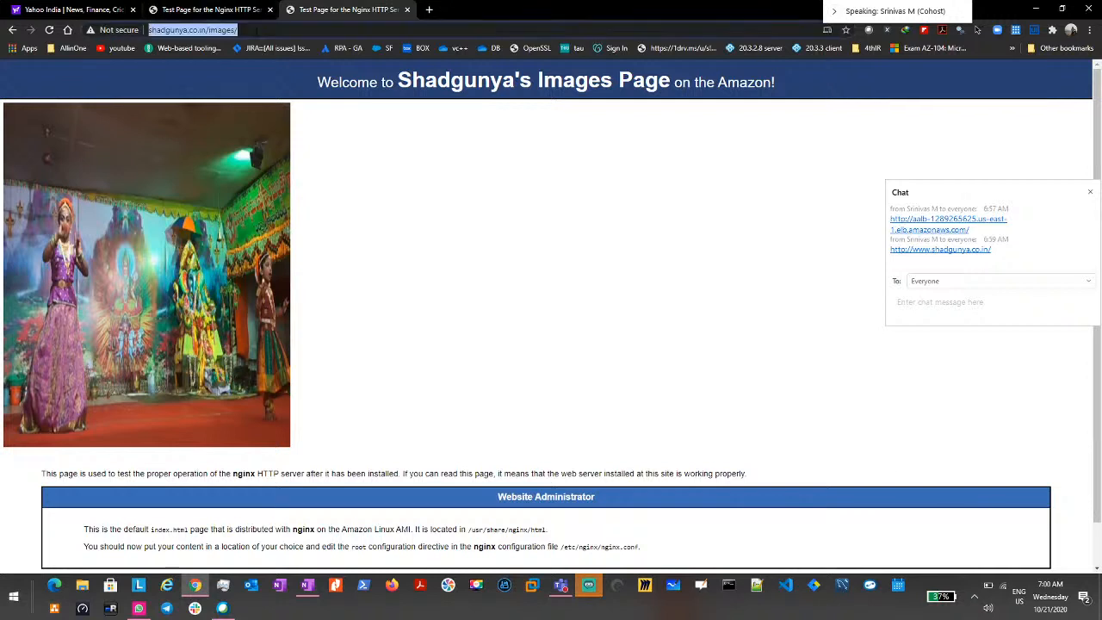
pyautogui.click(264, 30)
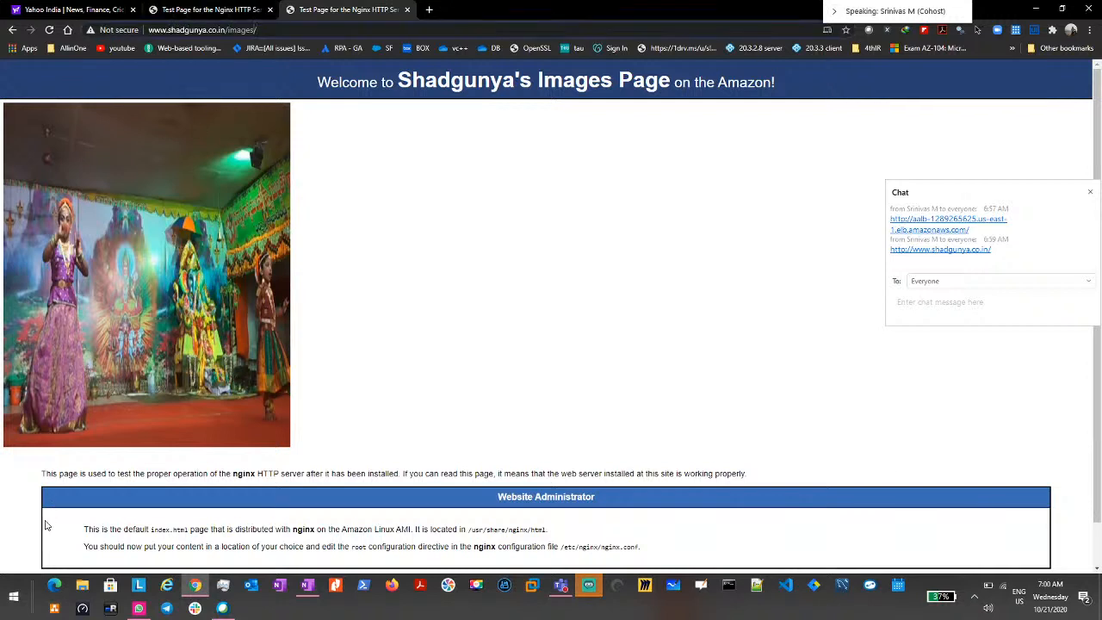
pyautogui.press('Left')
pyautogui.press('Left')
pyautogui.hotkey('shift', 'Left')
pyautogui.hotkey('shift', 'Left')
pyautogui.hotkey('shift', 'Left')
pyautogui.hotkey('shift', 'Left')
pyautogui.hotkey('shift', 'Left')
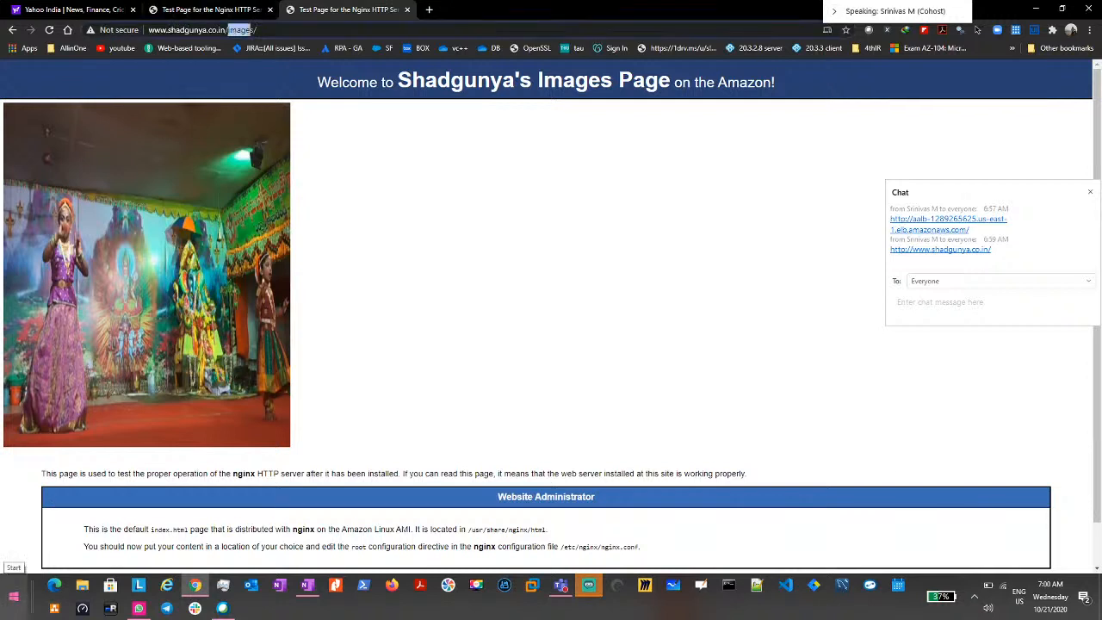
pyautogui.write('videos')
pyautogui.press('Return')
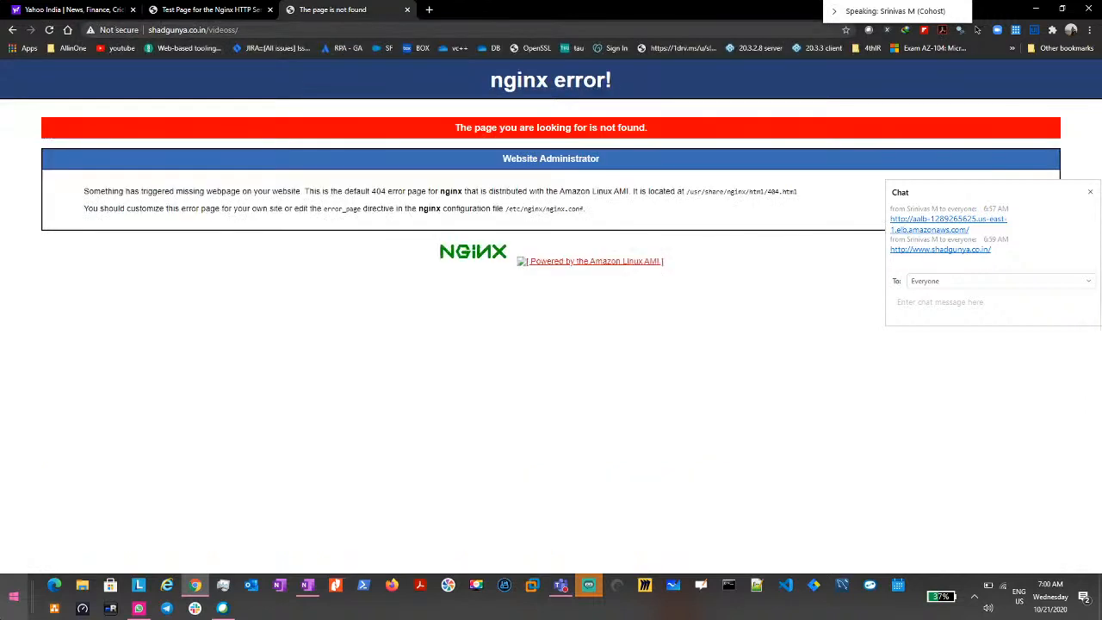
pyautogui.click(238, 33)
pyautogui.click(238, 33)
pyautogui.press('BackSpace')
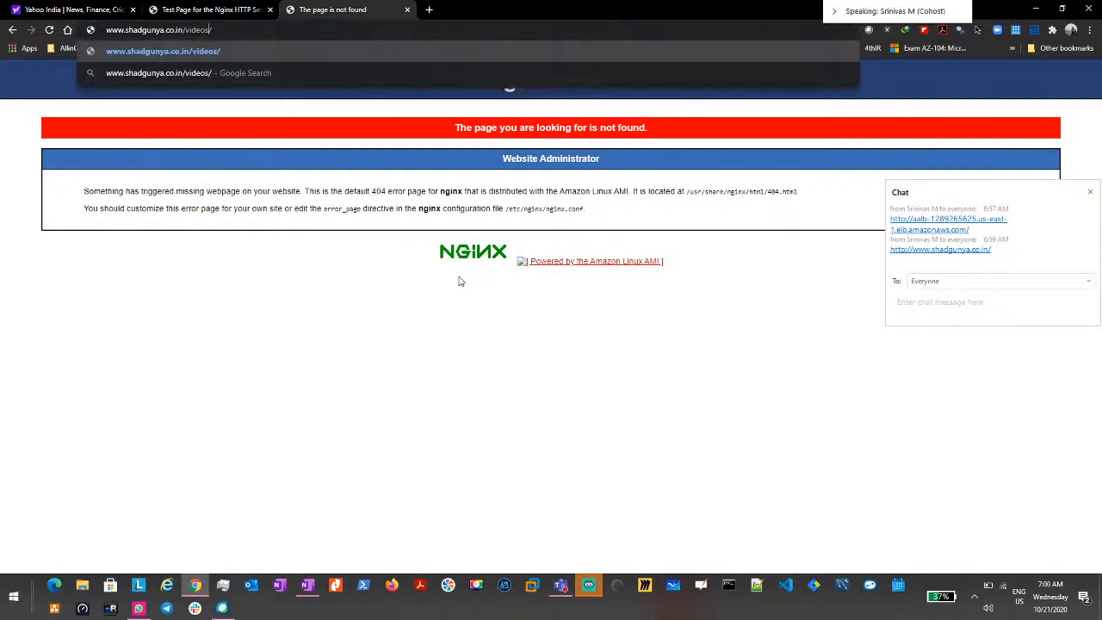
pyautogui.press('Return')
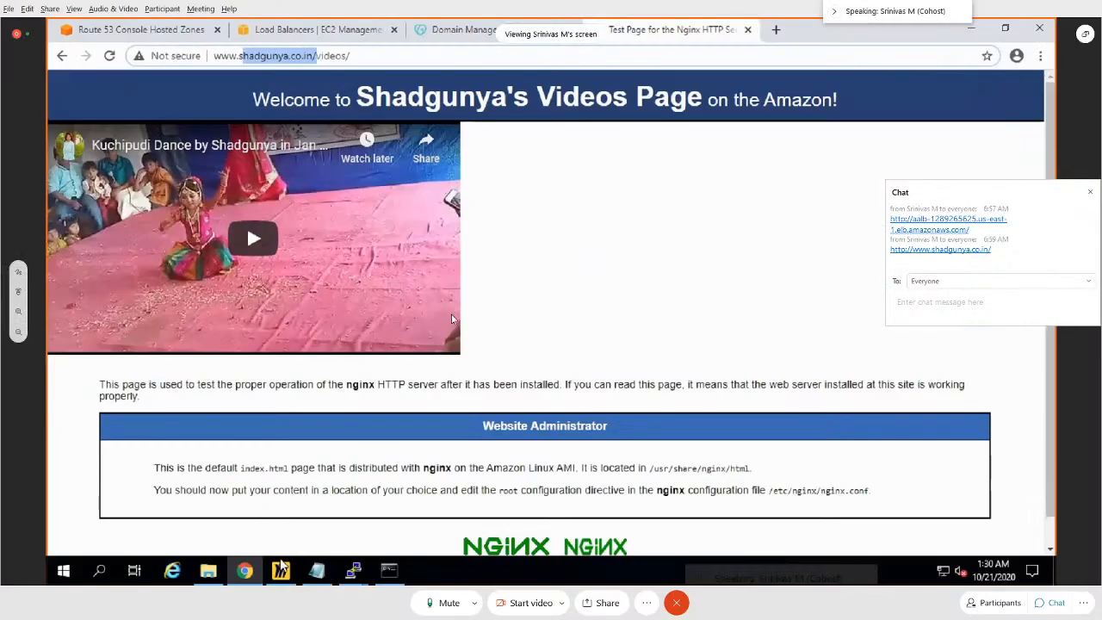
pyautogui.click(281, 570)
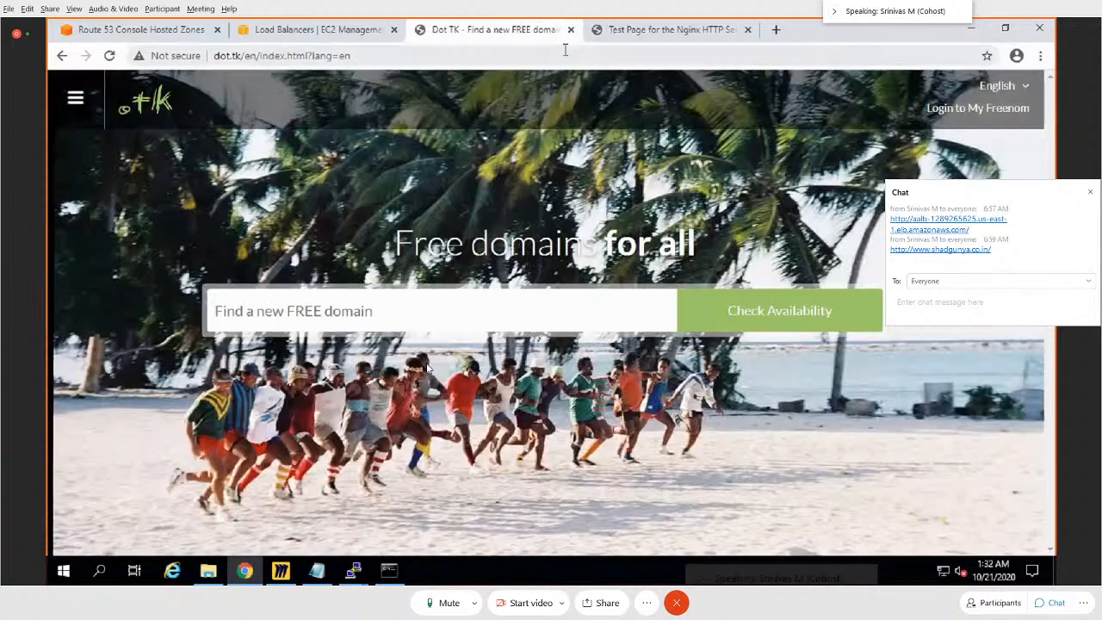
# Step: Check the availability of the domain name maverickcloud on Dot TK and add the free maverickcloud.tk domain to the cart
pyautogui.click(312, 305)
pyautogui.write('maveri')
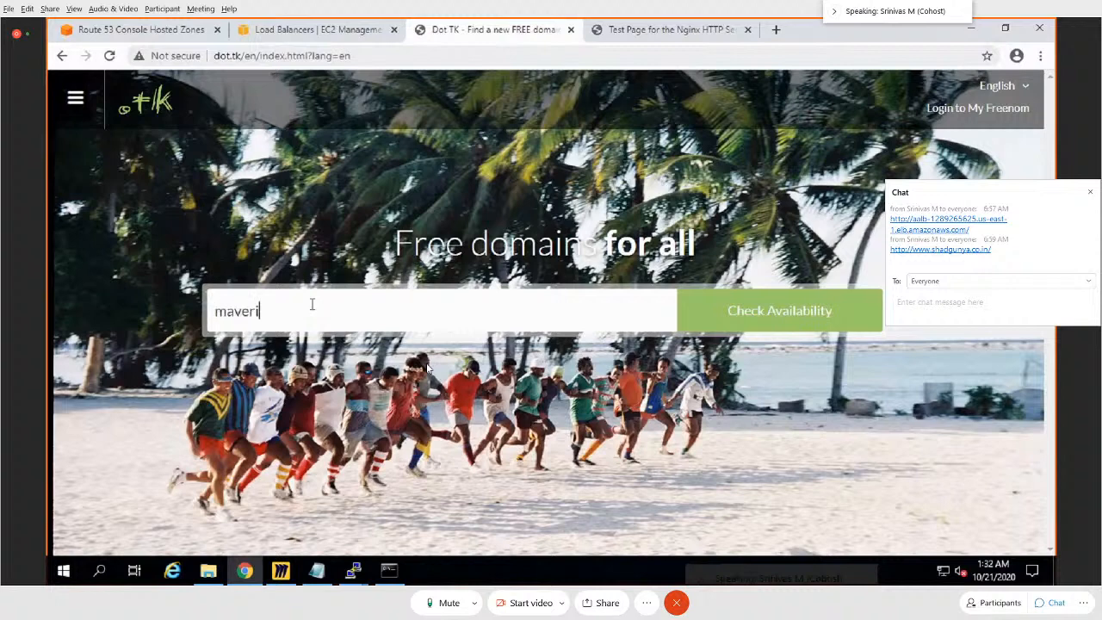
pyautogui.write('ckcloud')
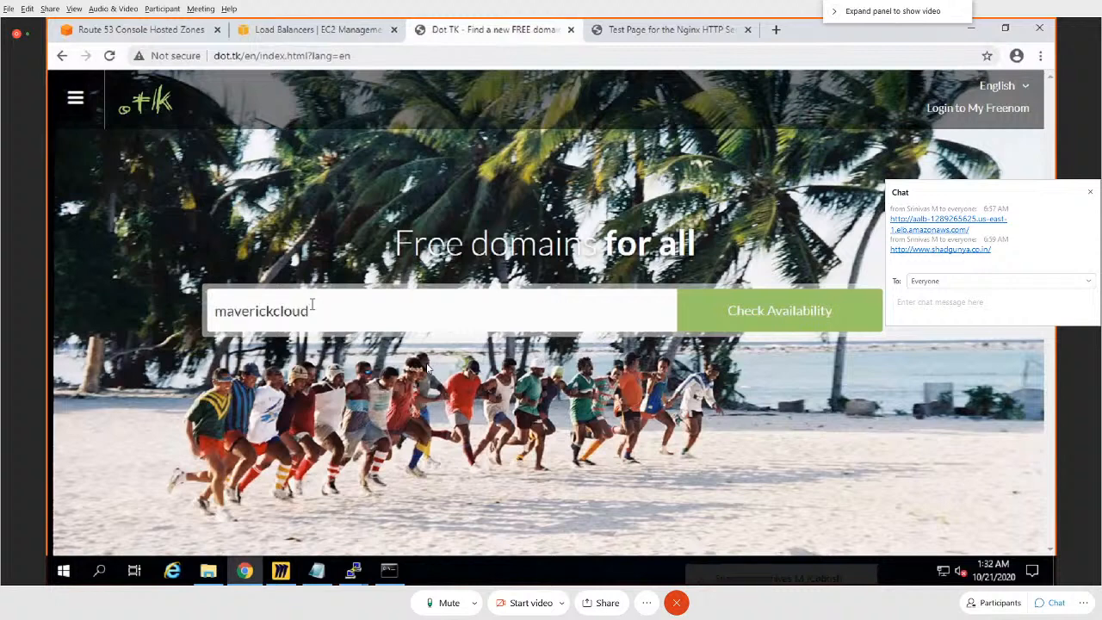
pyautogui.press('Return')
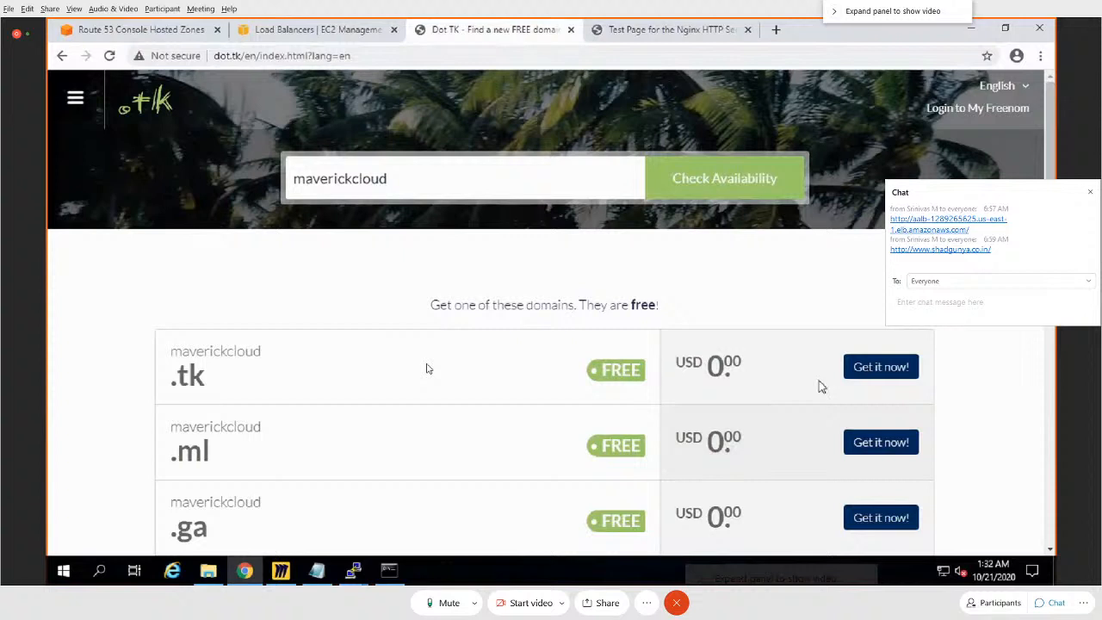
pyautogui.click(882, 377)
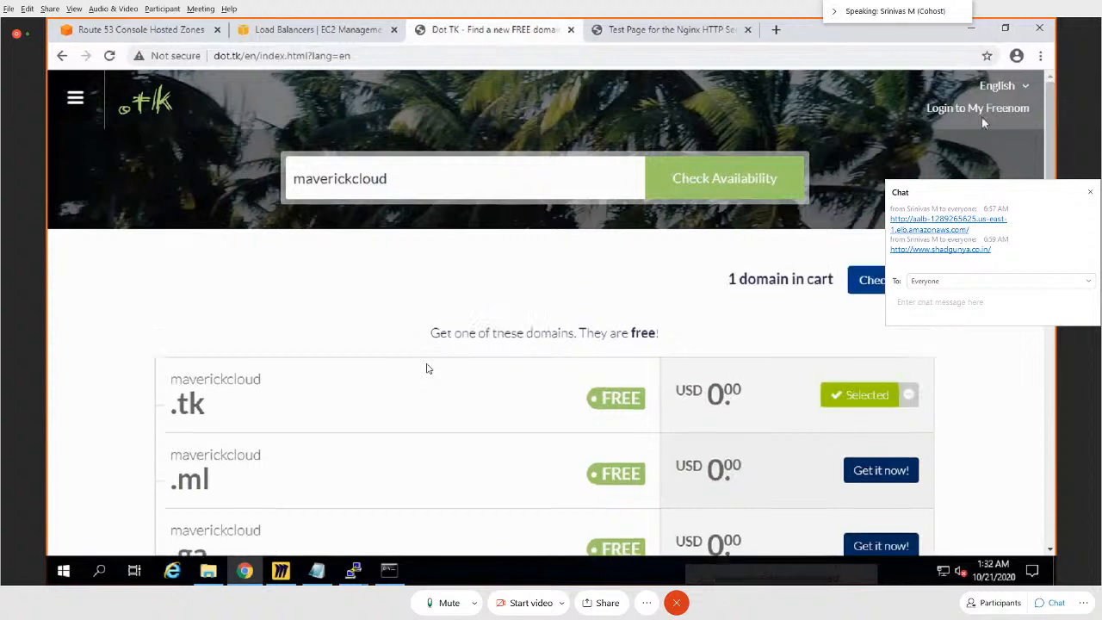
pyautogui.scroll(-3, 904, 397)
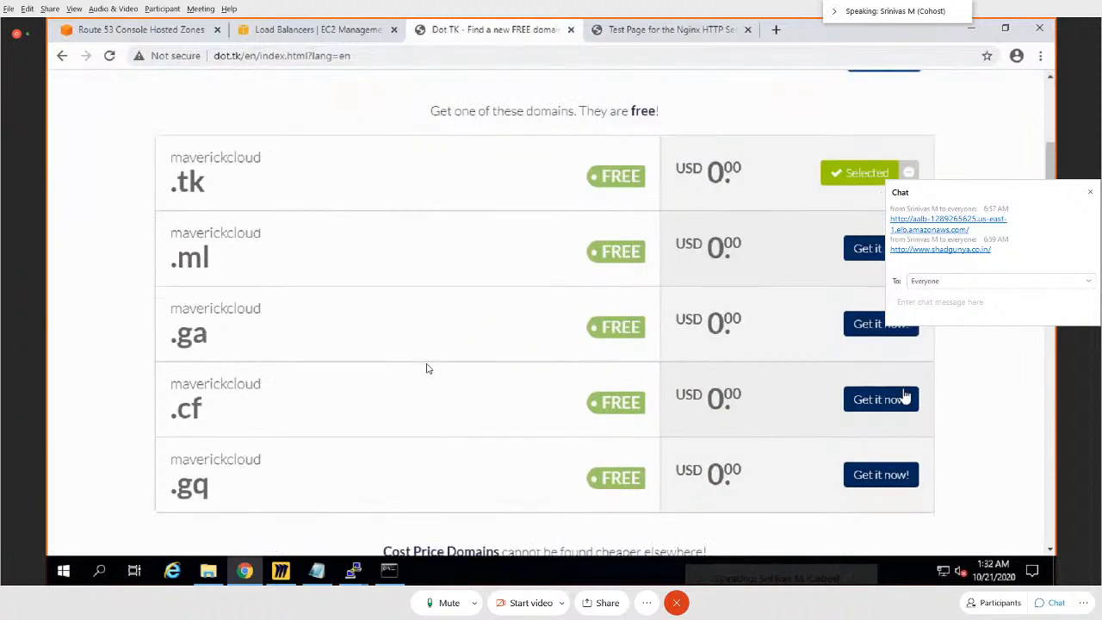
pyautogui.scroll(-5, 905, 397)
pyautogui.scroll(-3, 895, 430)
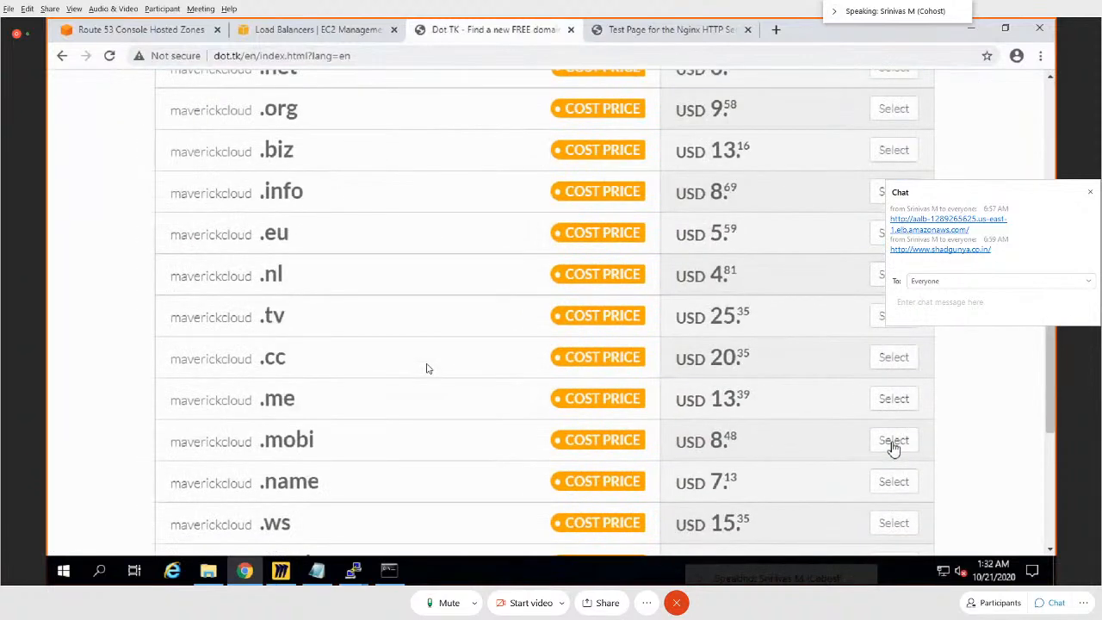
# Step: Examine the free and cost-price domain extensions offered for maverickcloud and their prices
pyautogui.scroll(-5, 894, 447)
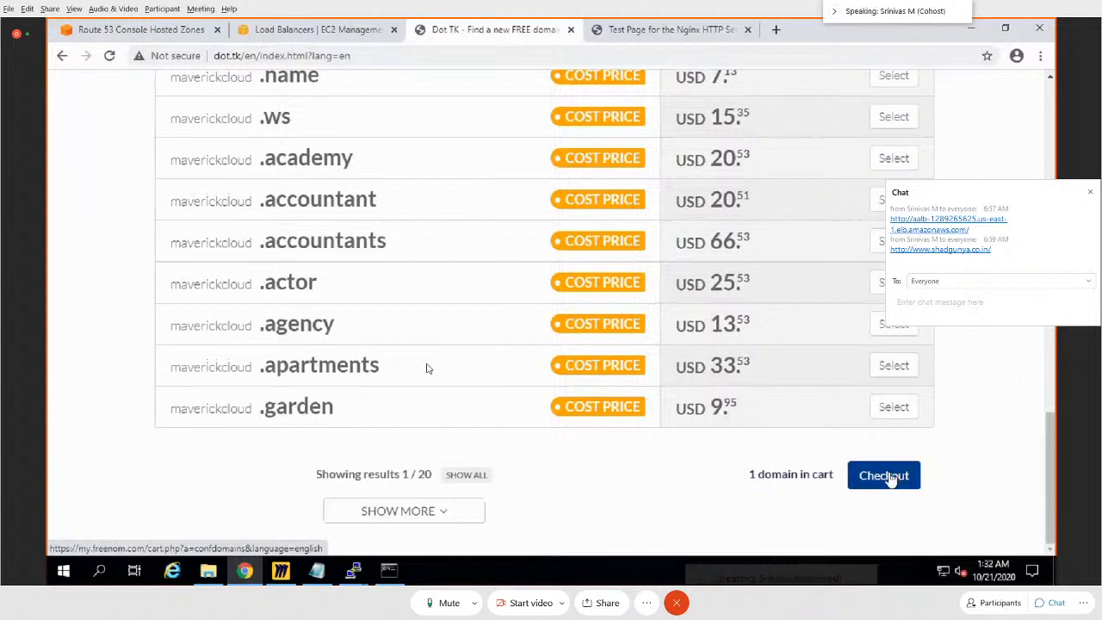
pyautogui.scroll(4, 899, 478)
pyautogui.scroll(6, 557, 401)
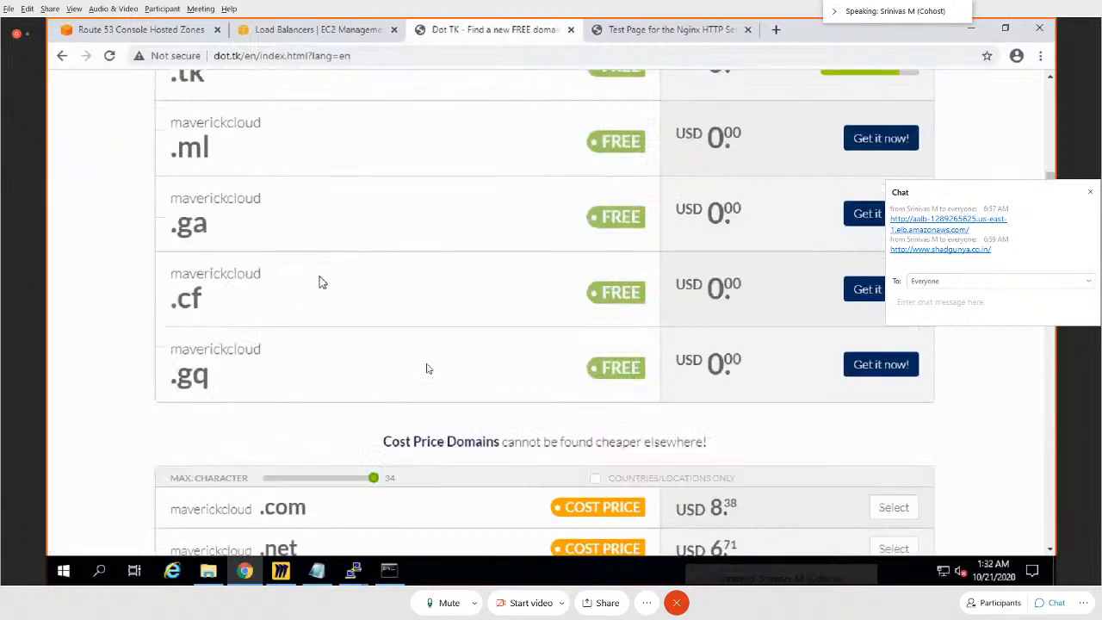
pyautogui.scroll(4, 164, 379)
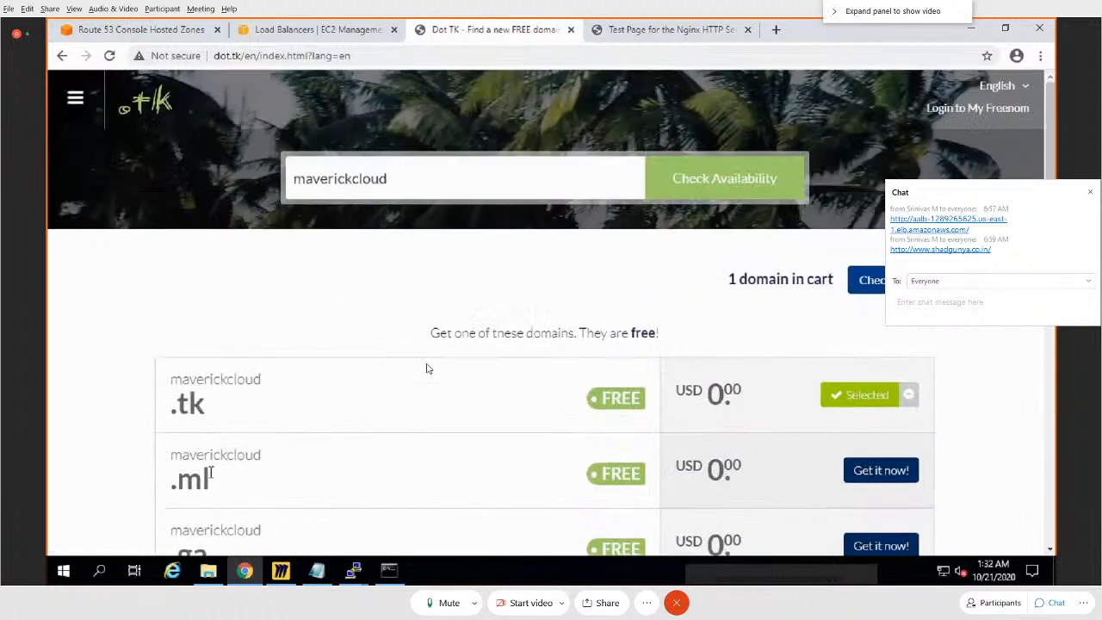
pyautogui.scroll(-2, 198, 430)
pyautogui.scroll(-2, 418, 527)
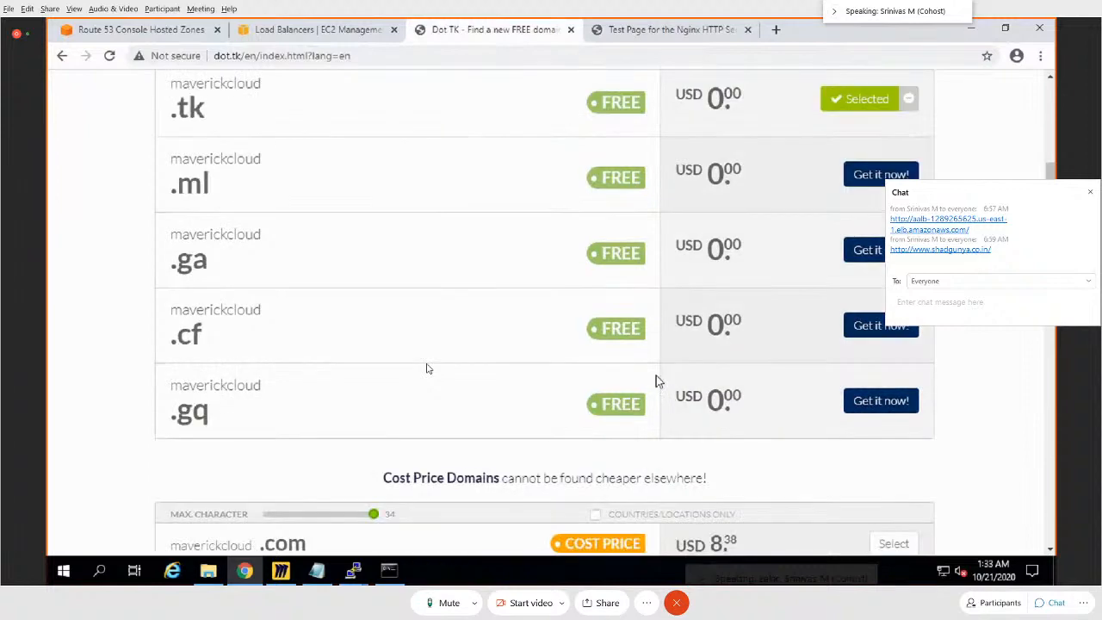
pyautogui.scroll(4, 594, 411)
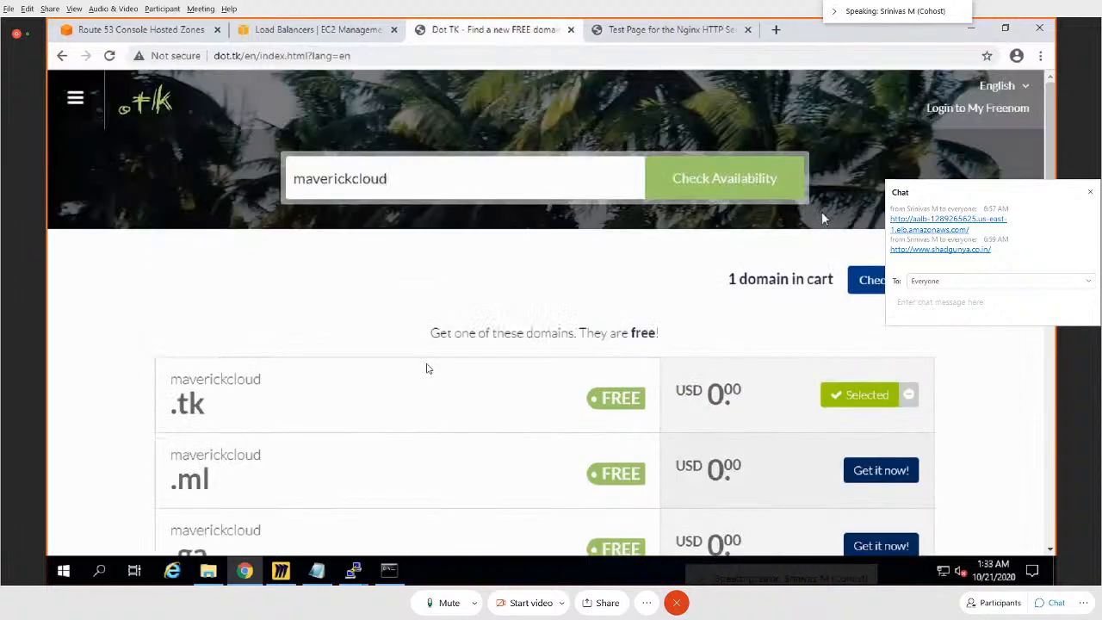
pyautogui.scroll(-1, 258, 333)
pyautogui.scroll(-2, 261, 340)
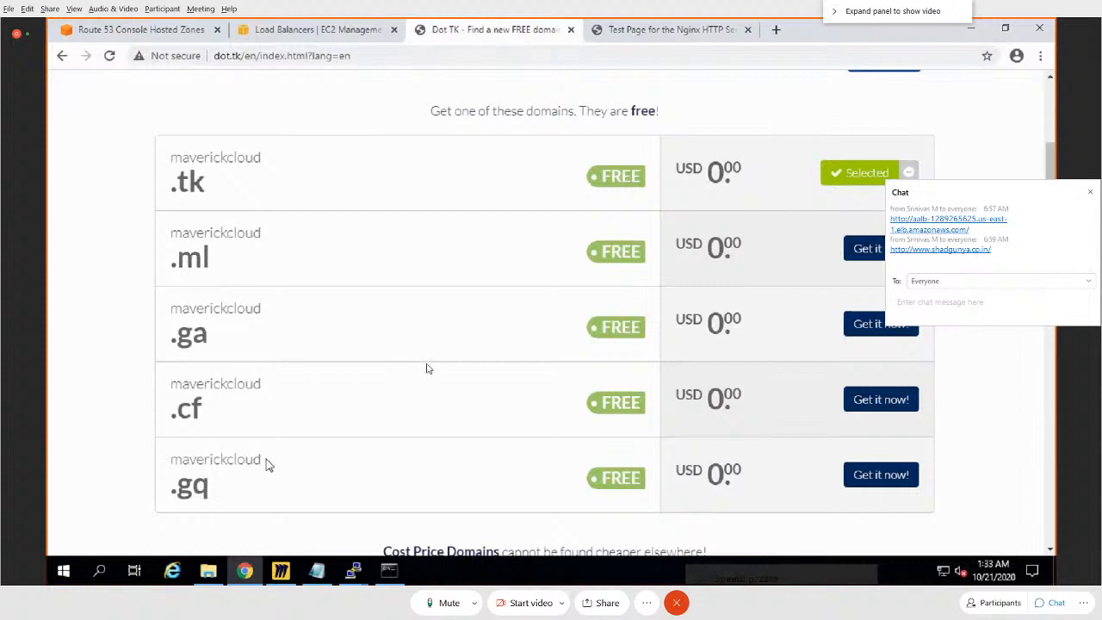
pyautogui.click(386, 57)
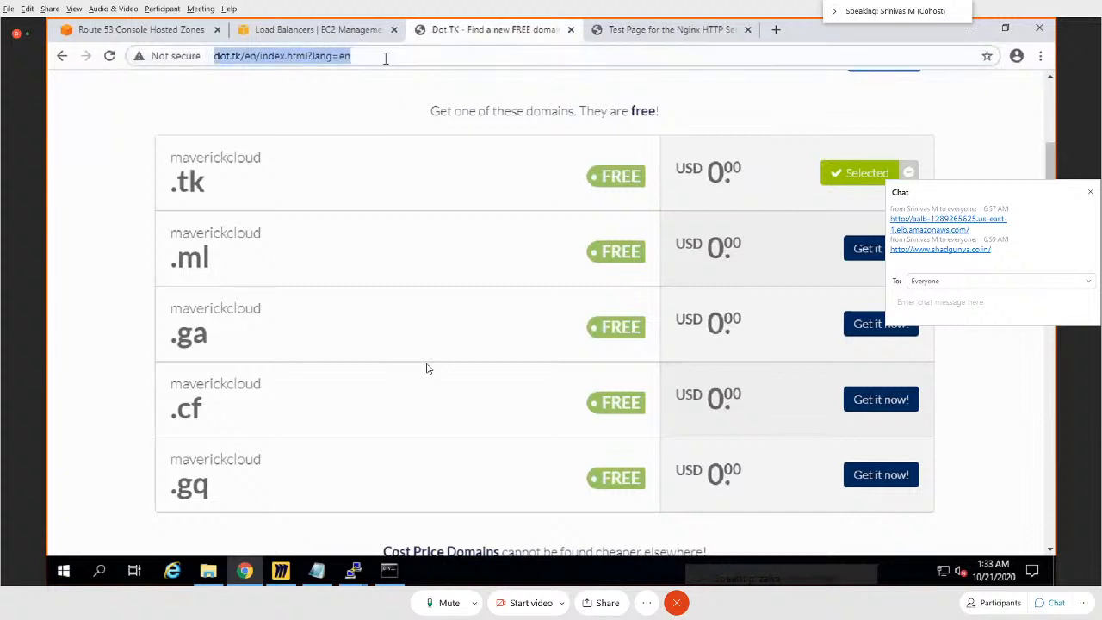
pyautogui.write('aws')
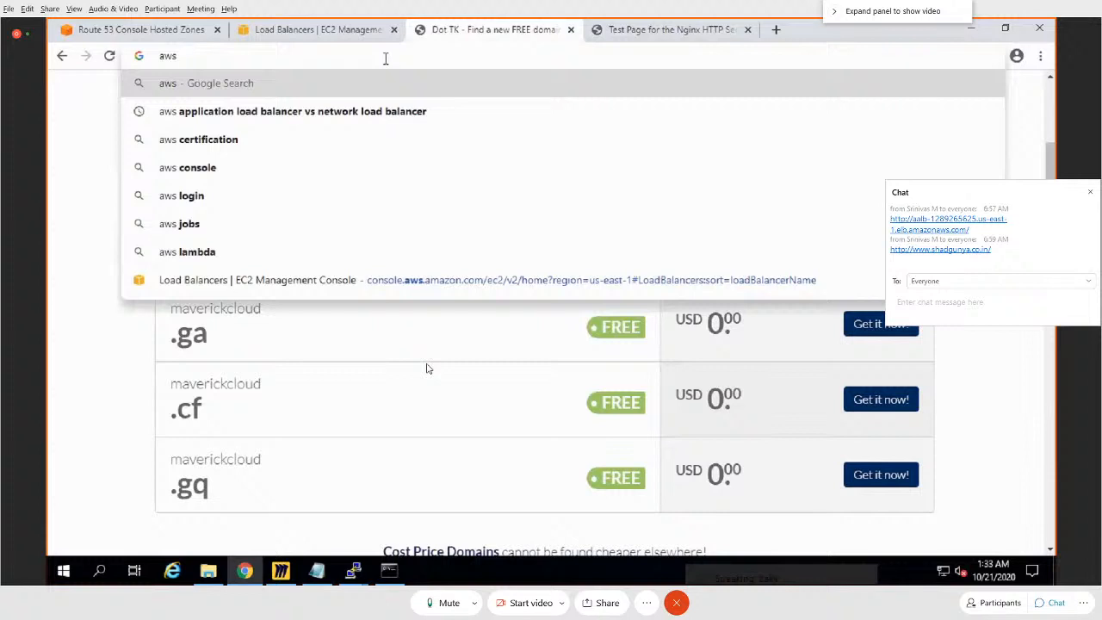
# Step: Try to split the /videos/* rule of aalb's HTTP:80 listener between the videos and Images target groups, each with weight 20, and return to the load balancers
pyautogui.click(352, 31)
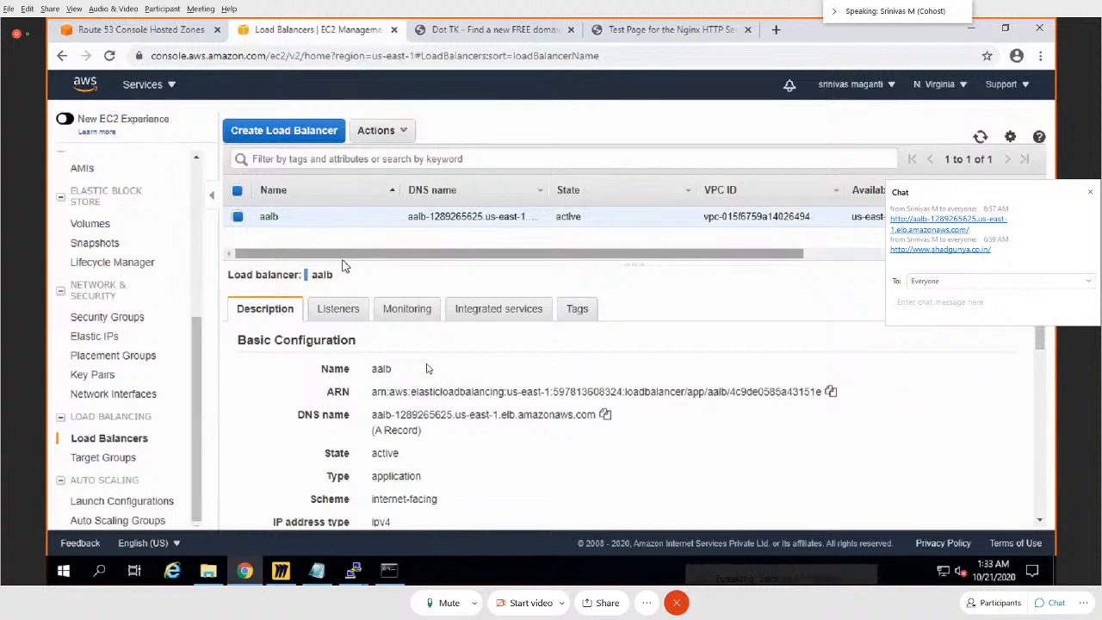
pyautogui.click(388, 574)
pyautogui.click(281, 570)
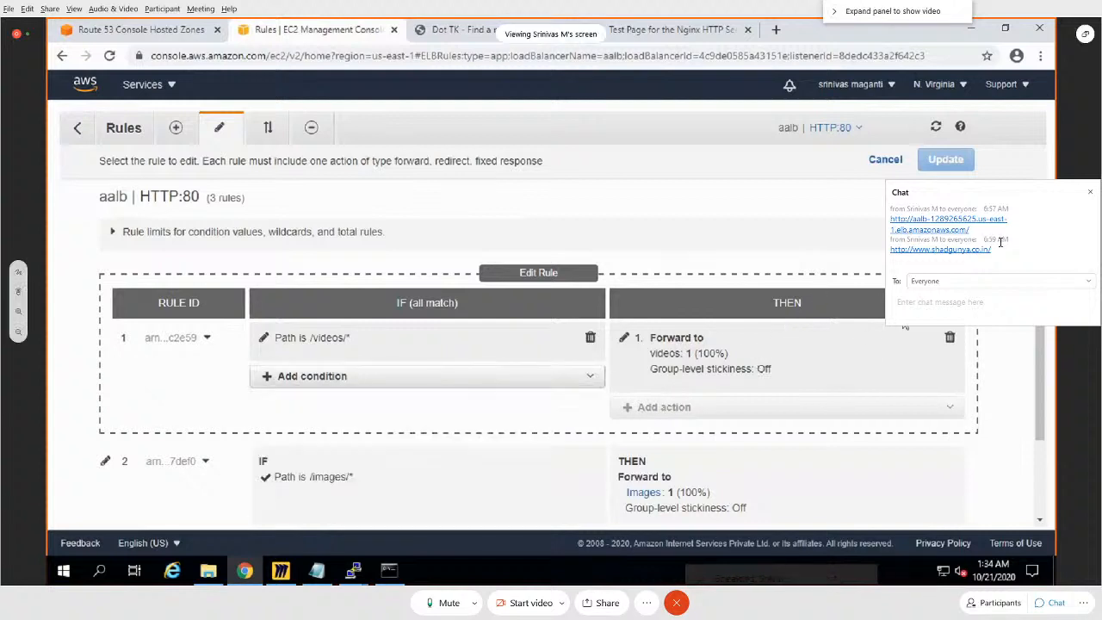
pyautogui.click(1089, 193)
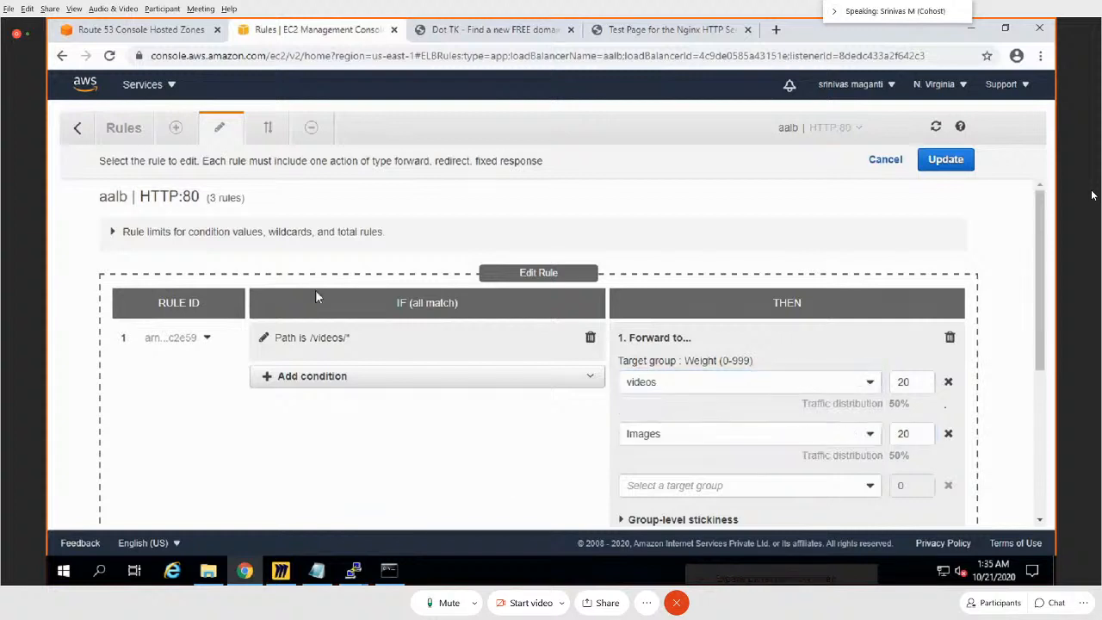
pyautogui.click(884, 160)
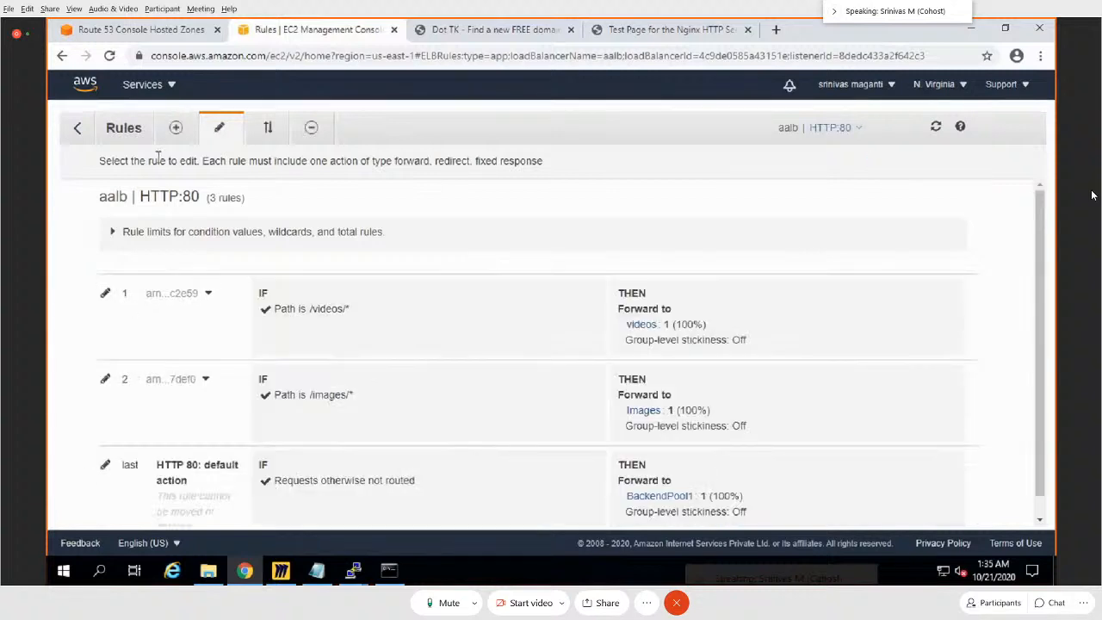
pyautogui.click(175, 129)
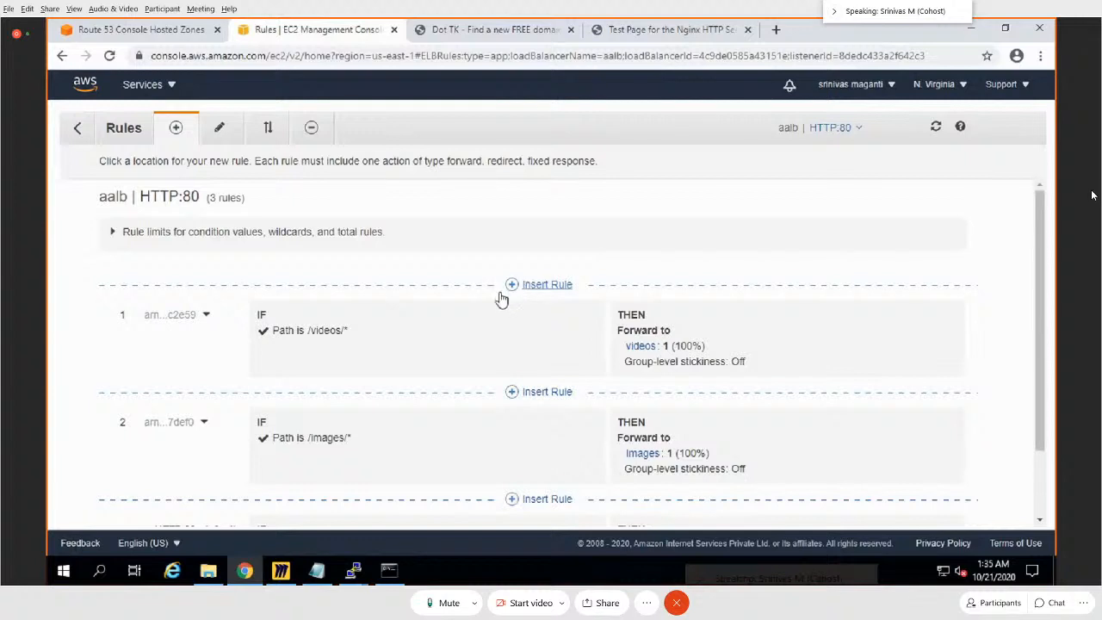
pyautogui.click(76, 129)
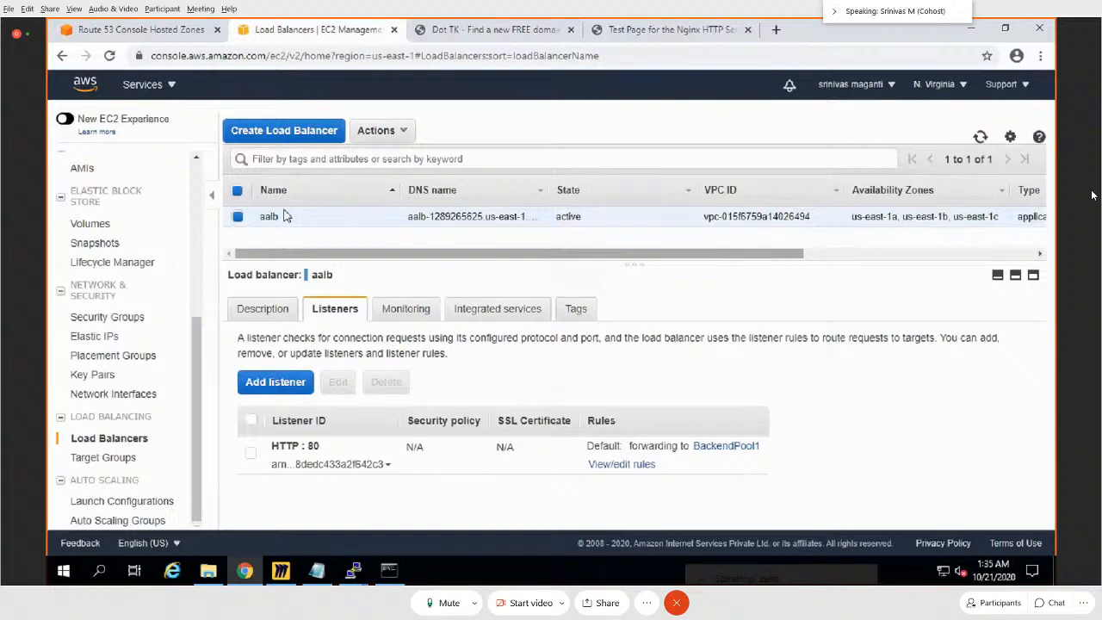
# Step: Start creating an Application Load Balancer and name it demo
pyautogui.click(289, 131)
pyautogui.click(267, 336)
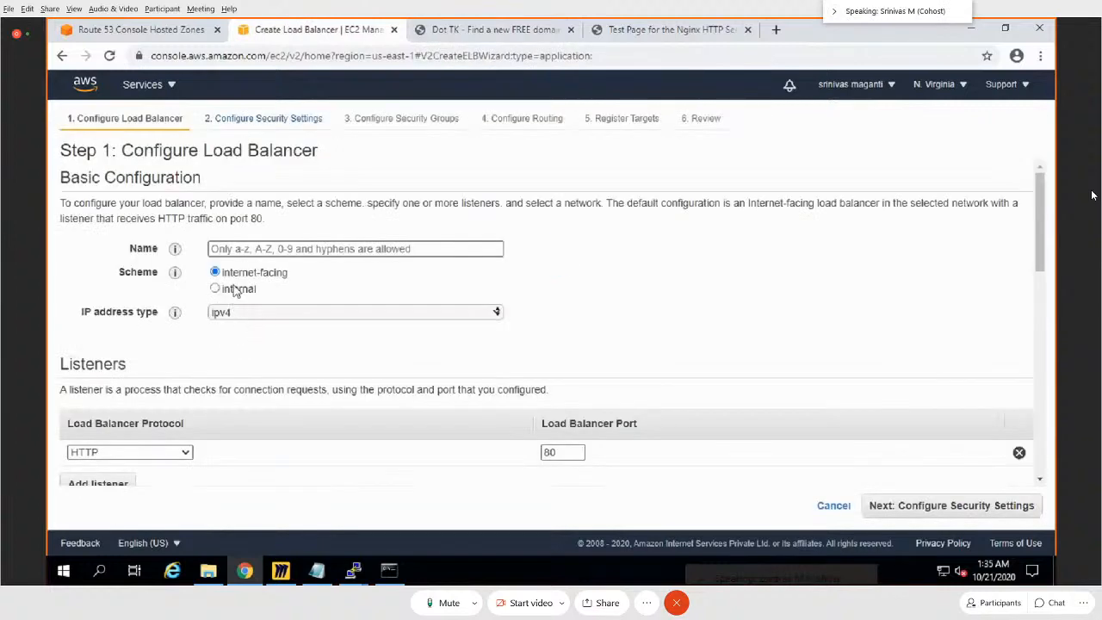
pyautogui.scroll(-1, 313, 342)
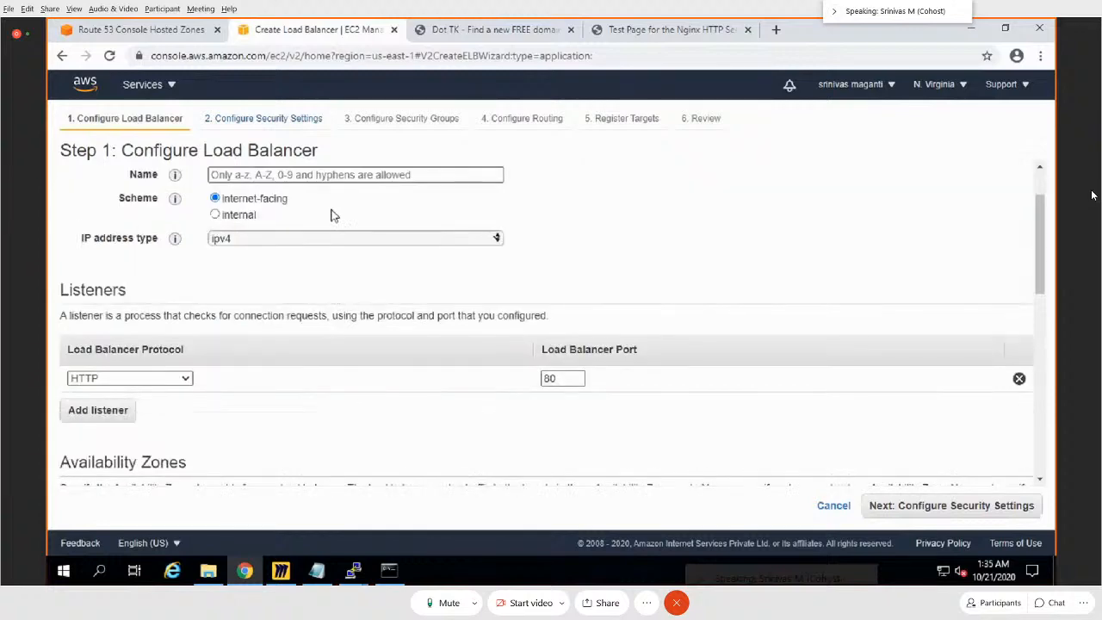
pyautogui.click(328, 173)
pyautogui.write('demo')
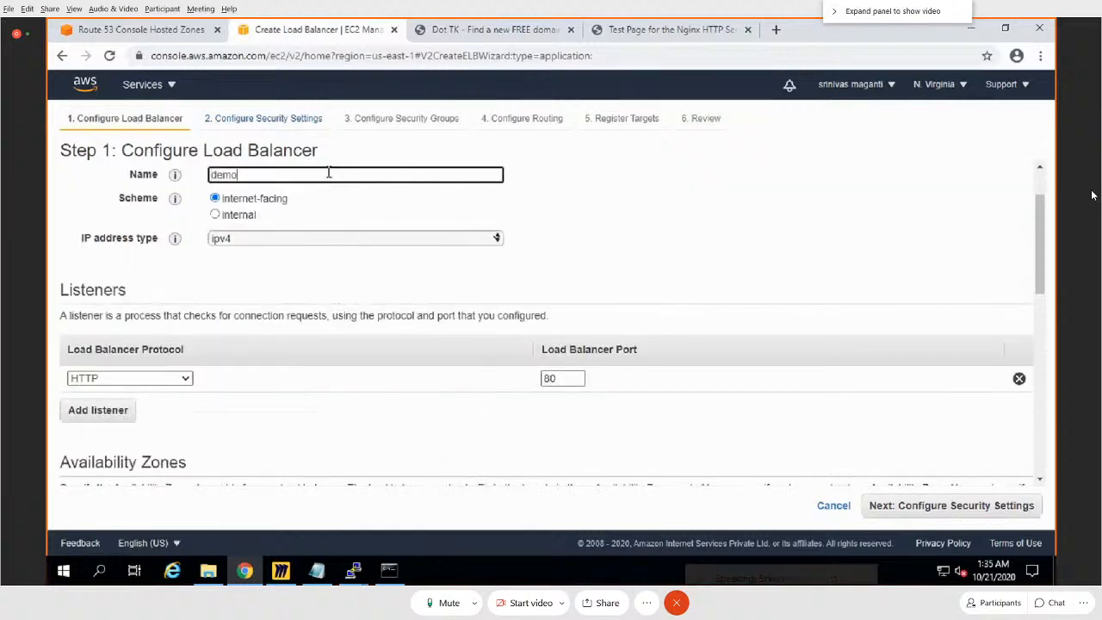
# Step: Place the demo load balancer in AALBVPC with the us-east-1a, us-east-1b and us-east-1c zones enabled
pyautogui.scroll(-7, 505, 406)
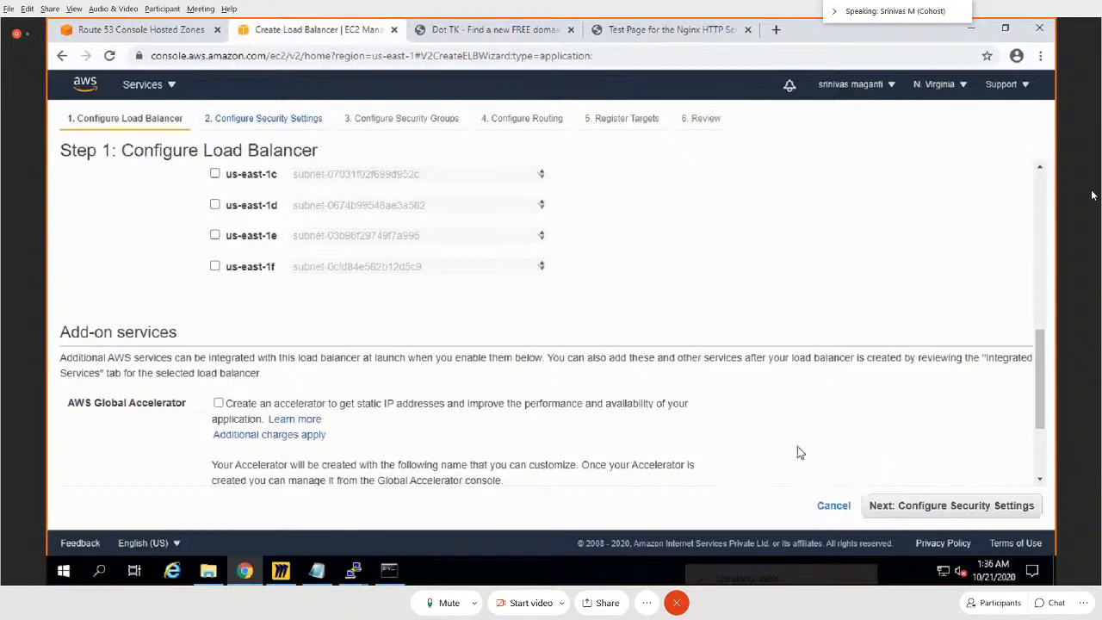
pyautogui.scroll(3, 797, 446)
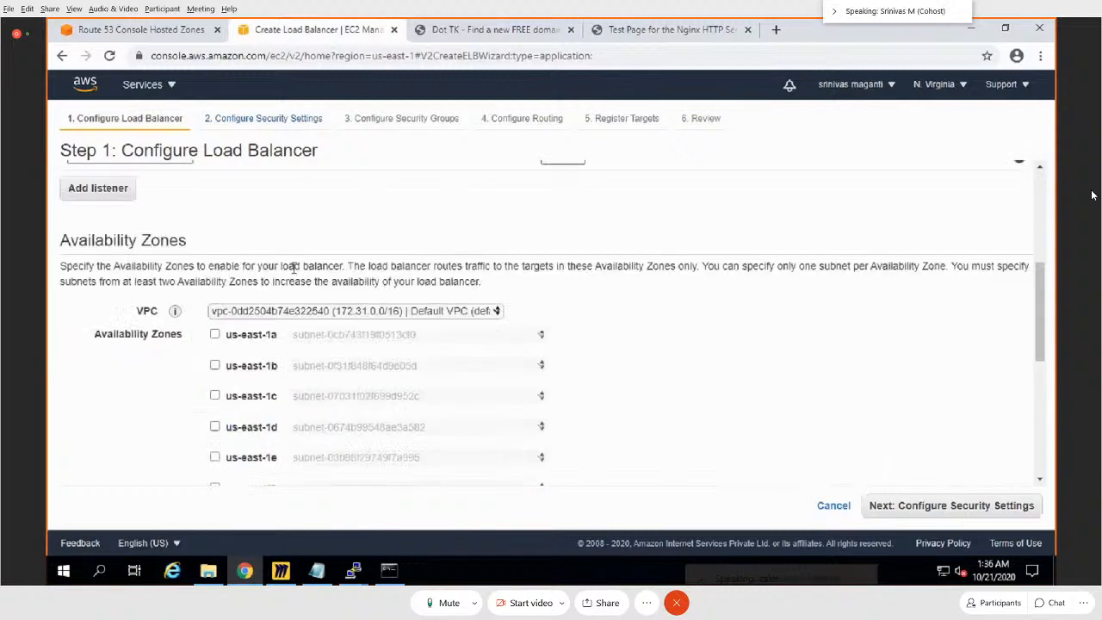
pyautogui.click(215, 334)
pyautogui.click(322, 312)
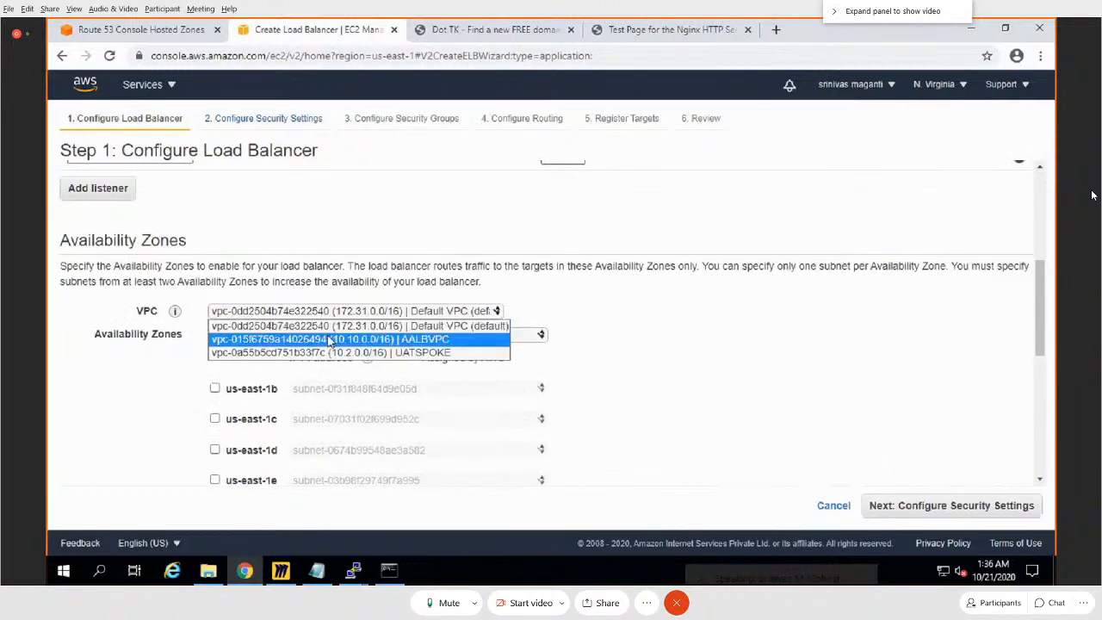
pyautogui.click(329, 341)
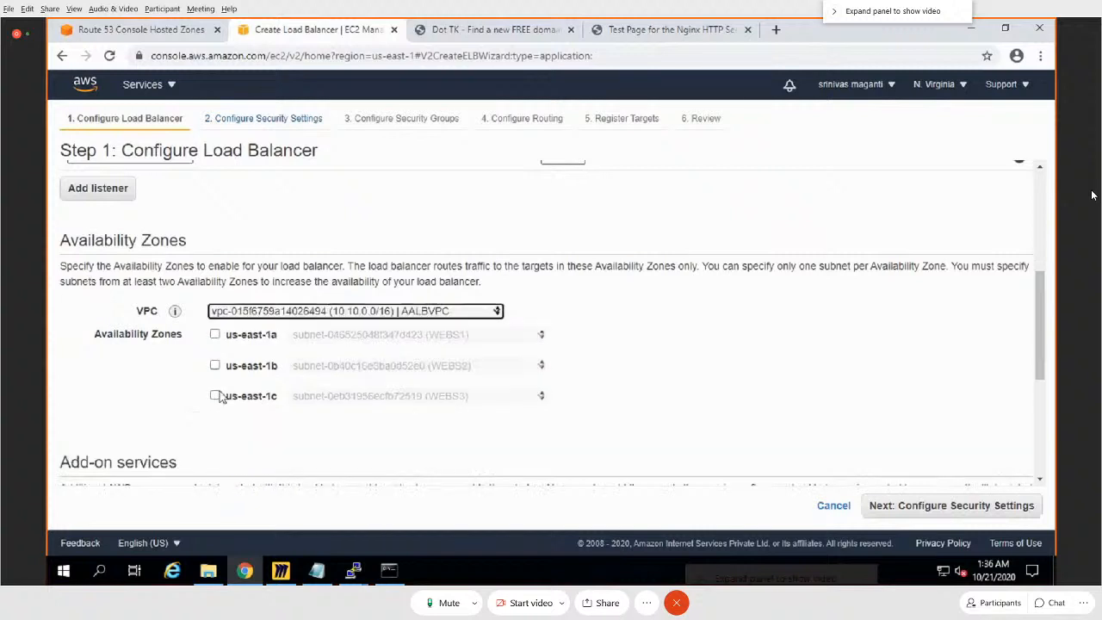
pyautogui.click(214, 334)
pyautogui.click(216, 389)
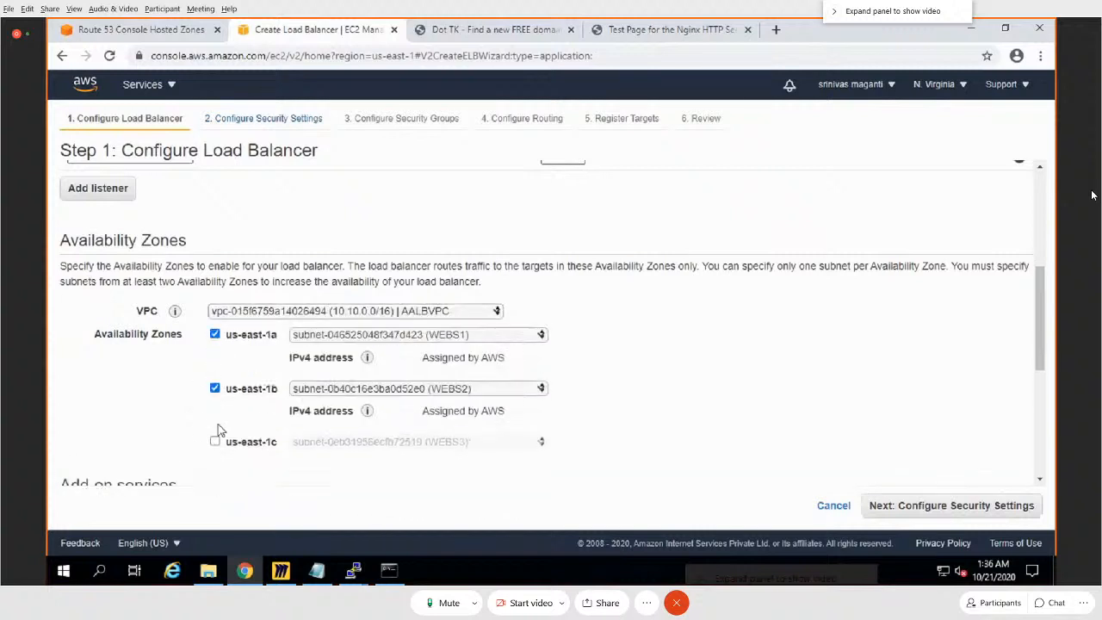
pyautogui.click(215, 442)
pyautogui.scroll(-5, 770, 351)
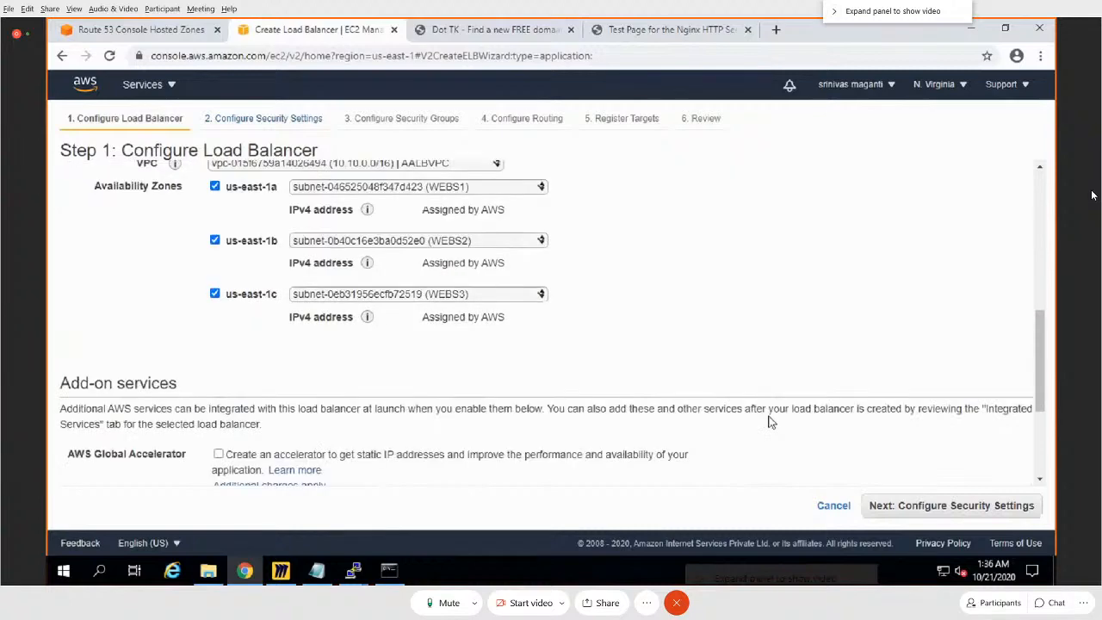
pyautogui.click(954, 508)
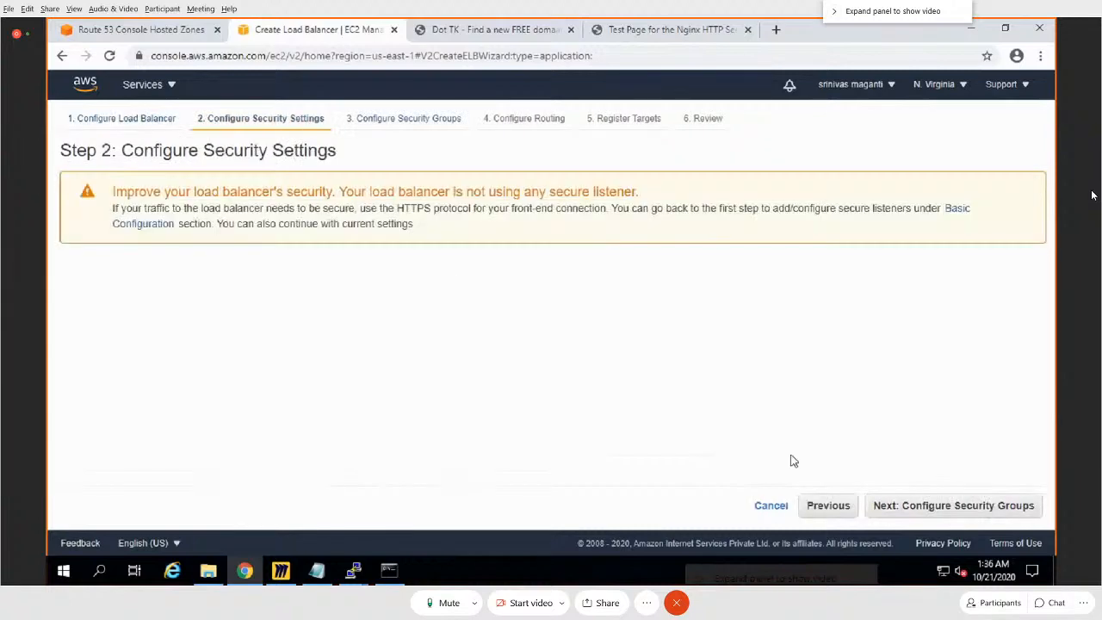
# Step: Assign only the existing SG security group to the demo load balancer and continue to its routing configuration
pyautogui.click(900, 507)
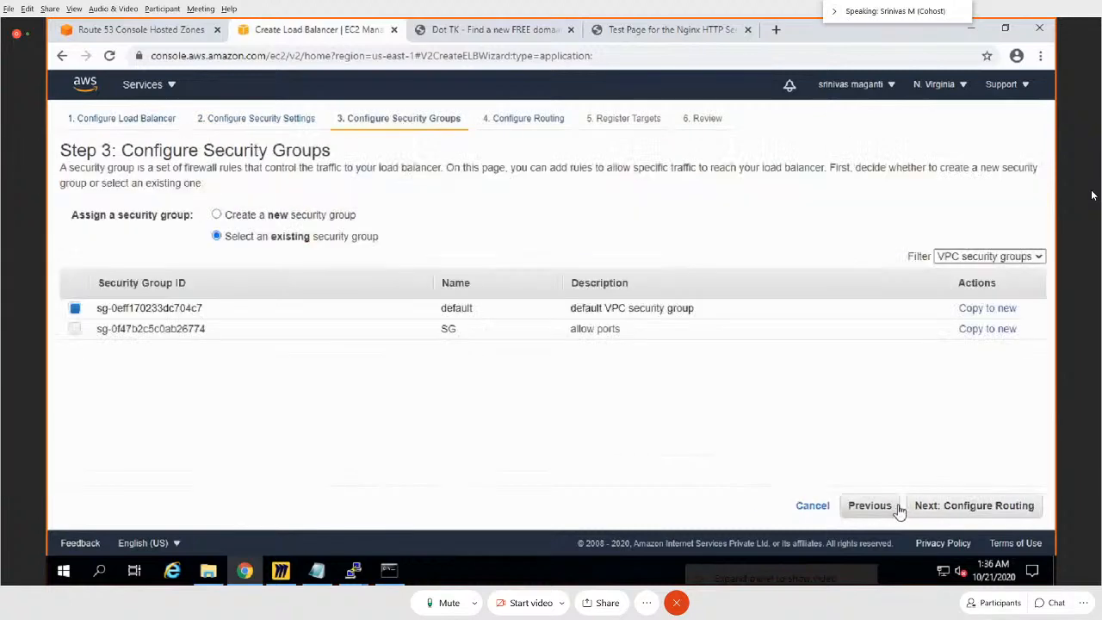
pyautogui.click(75, 329)
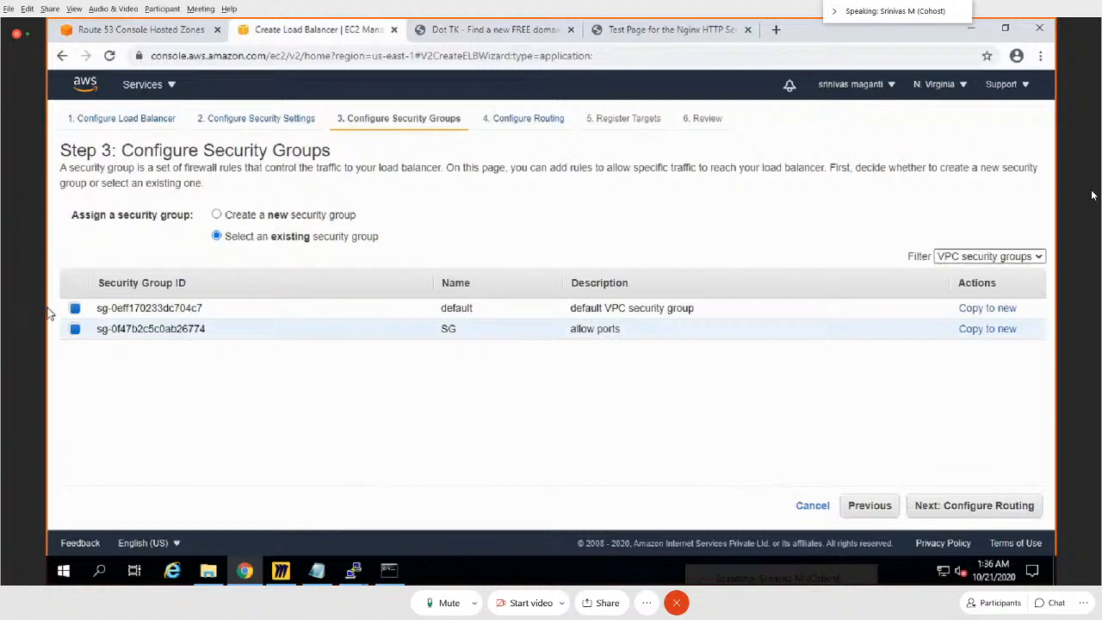
pyautogui.click(75, 308)
pyautogui.click(1020, 512)
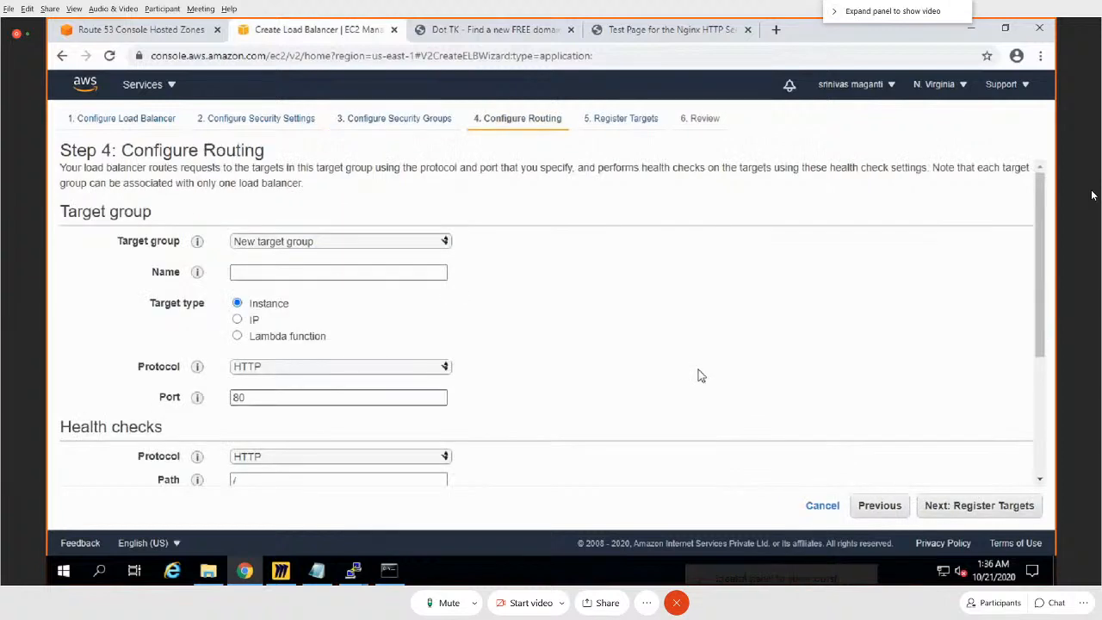
# Step: Set the new target group's type to IP, review its health check settings, and cancel the load balancer creation
pyautogui.click(237, 320)
pyautogui.scroll(-2, 660, 336)
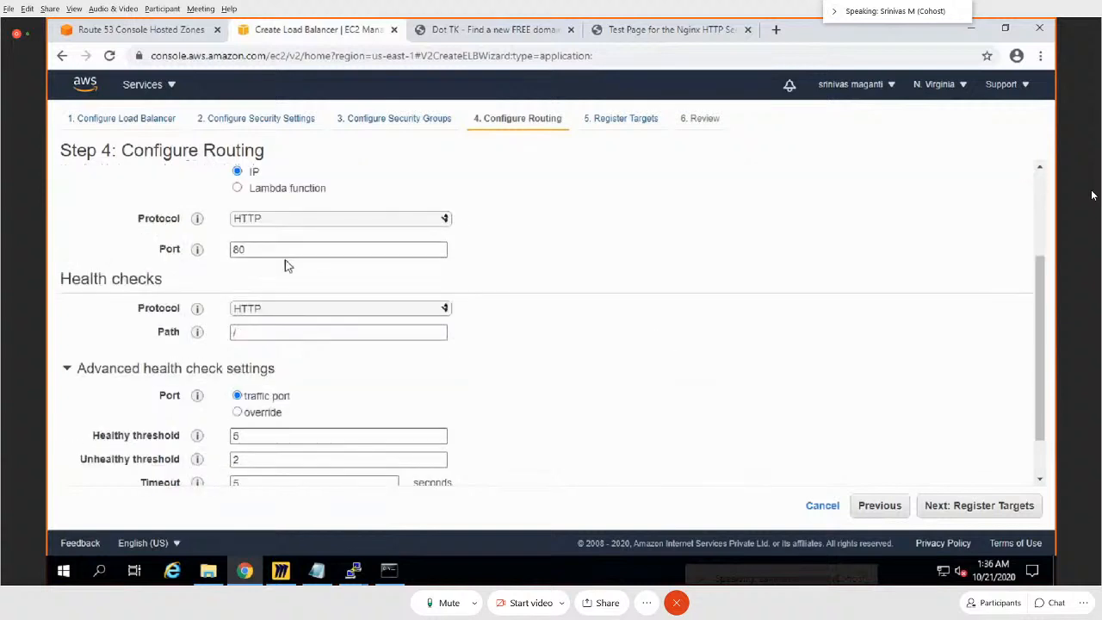
pyautogui.scroll(1, 874, 434)
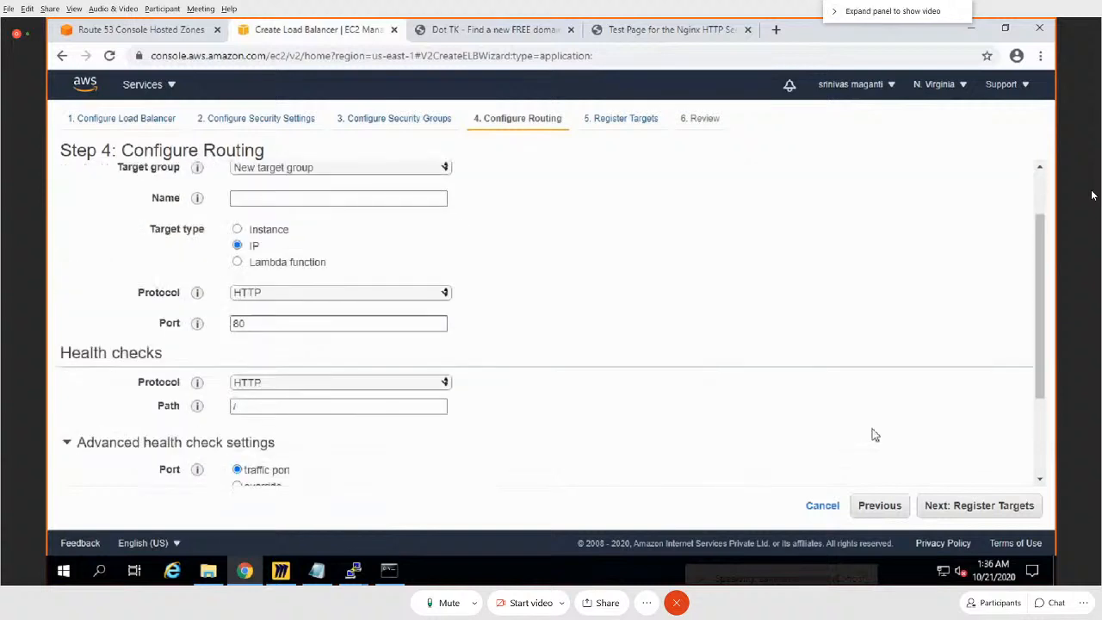
pyautogui.click(824, 514)
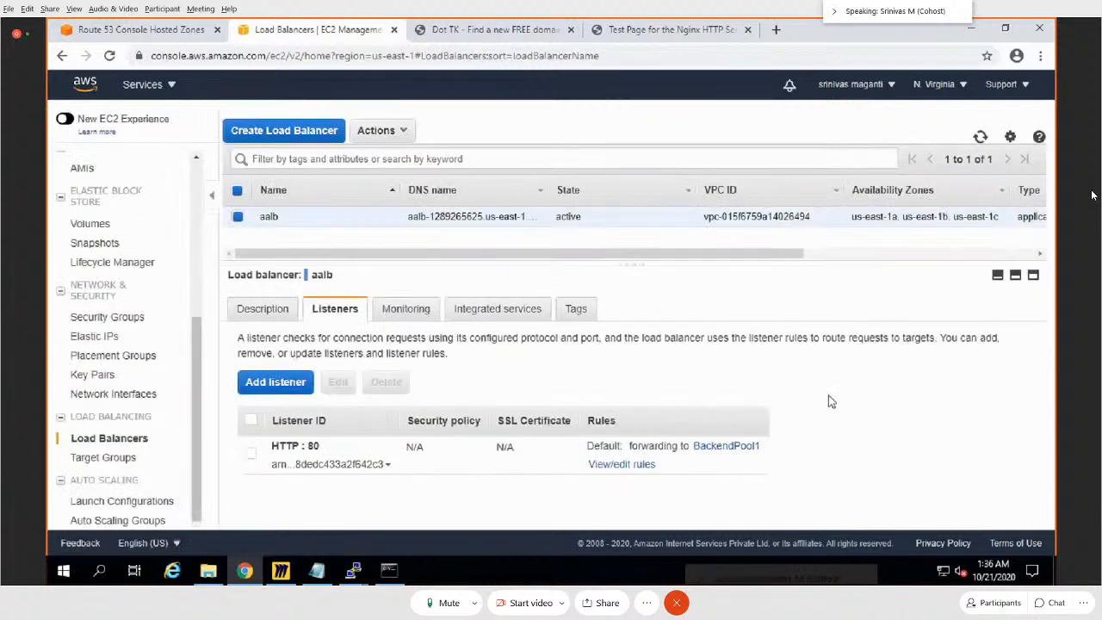
# Step: Review the aalb HTTP:80 listener rules and the shadgunya.co.in hosted zone records in Route 53
pyautogui.click(621, 465)
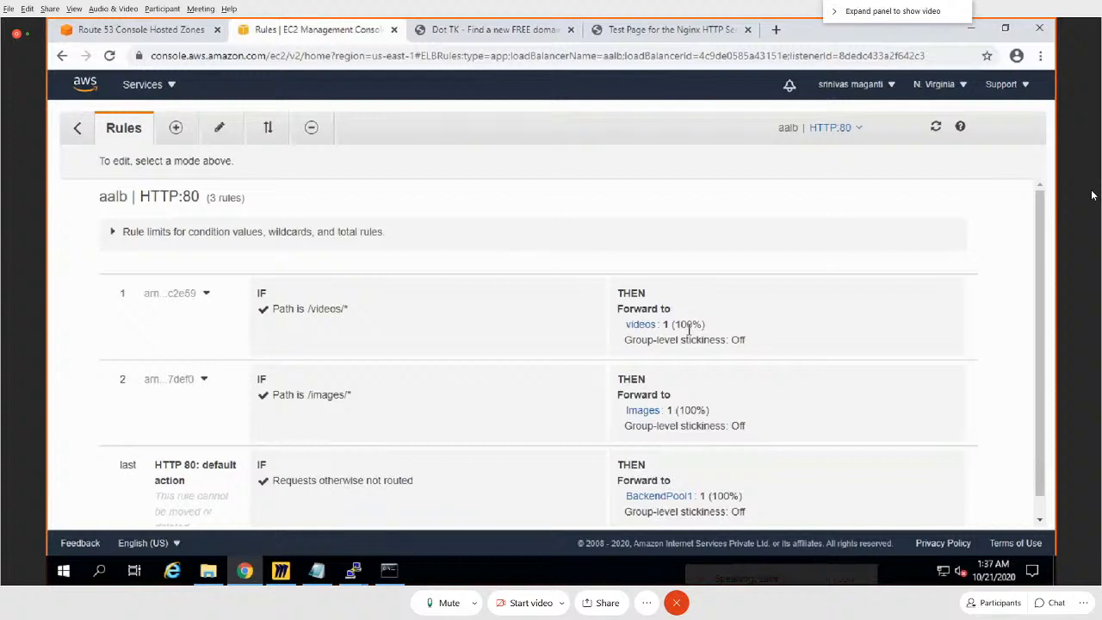
pyautogui.click(160, 32)
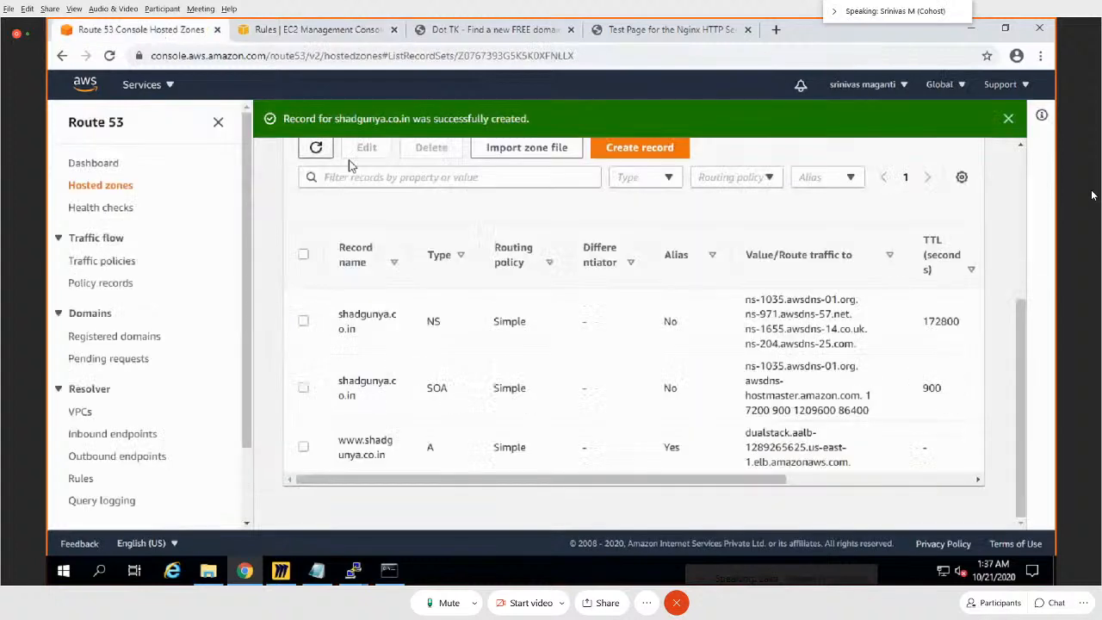
pyautogui.scroll(5, 744, 342)
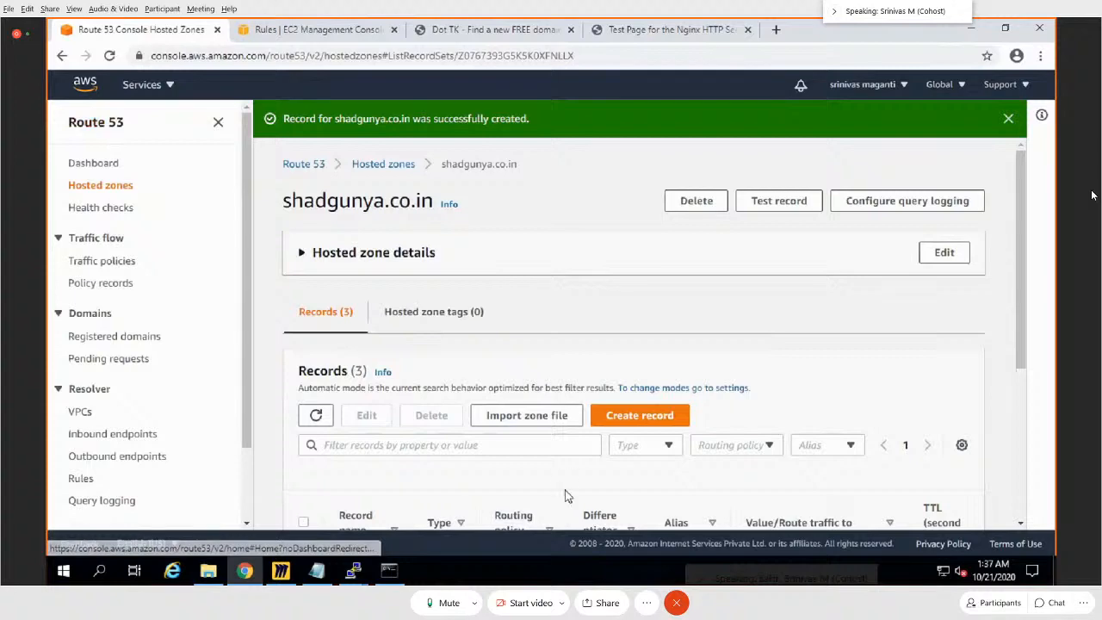
pyautogui.scroll(-3, 719, 361)
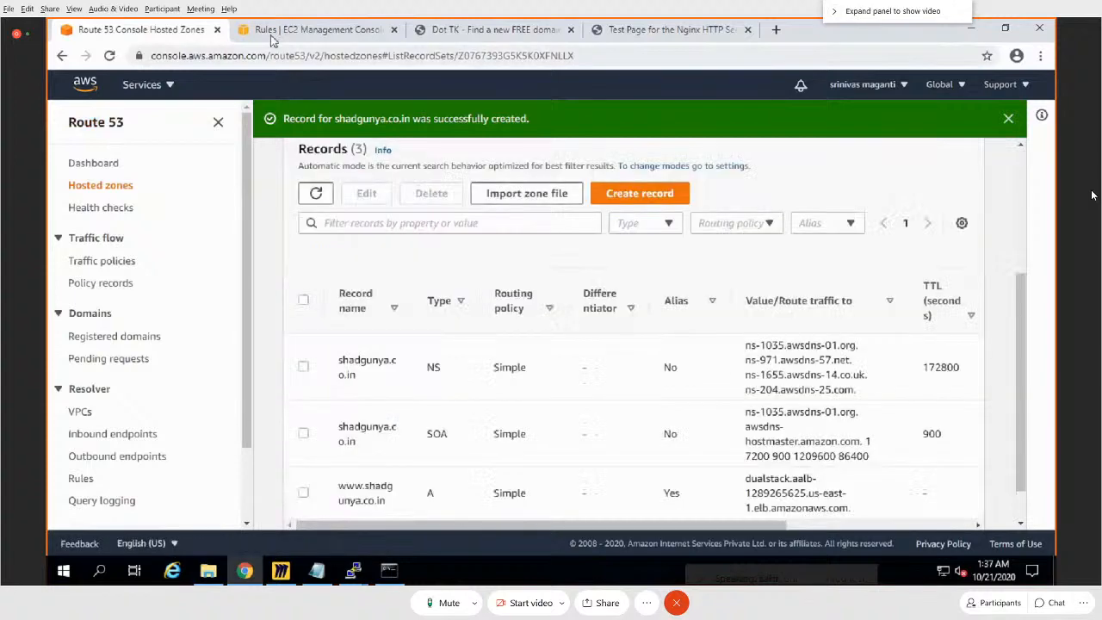
# Step: Return to the EC2 load balancer list and copy the DNS name from aalb's description
pyautogui.click(375, 33)
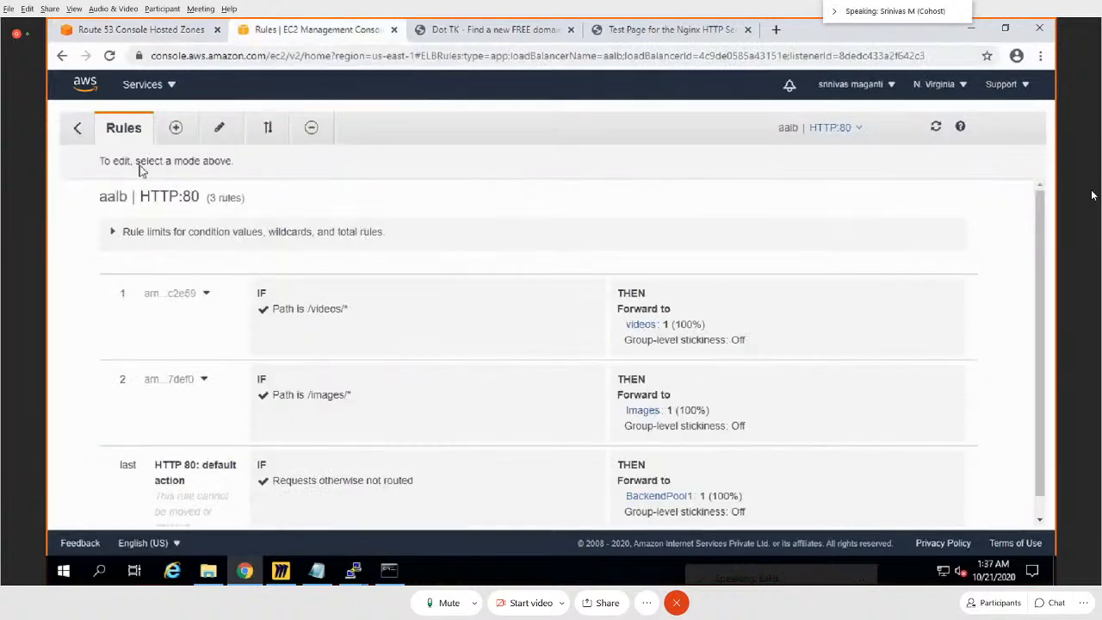
pyautogui.click(77, 129)
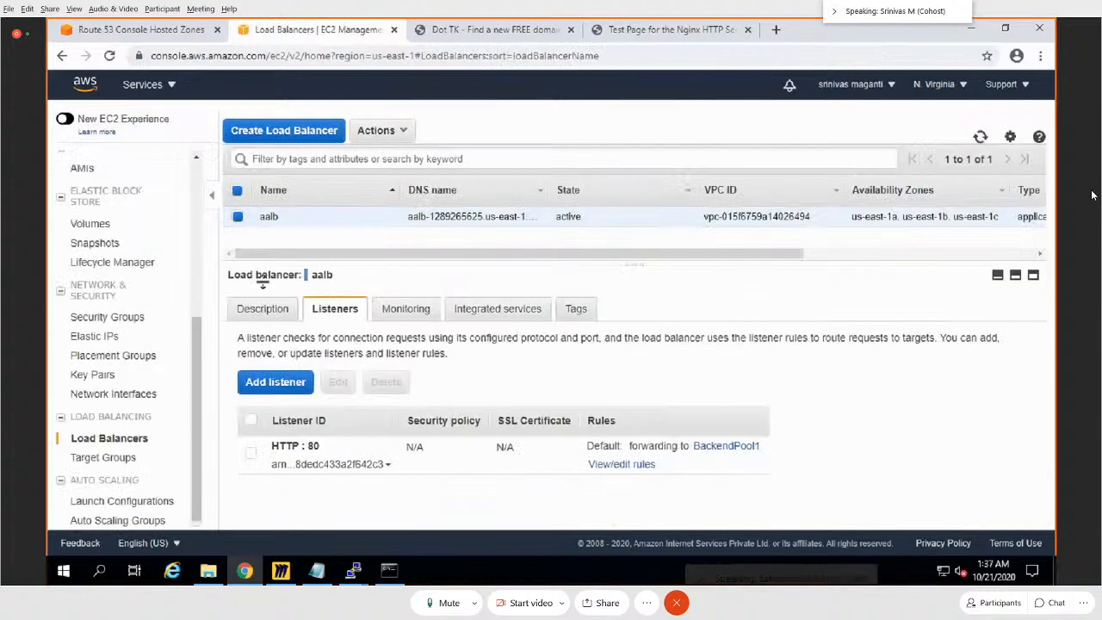
pyautogui.click(280, 312)
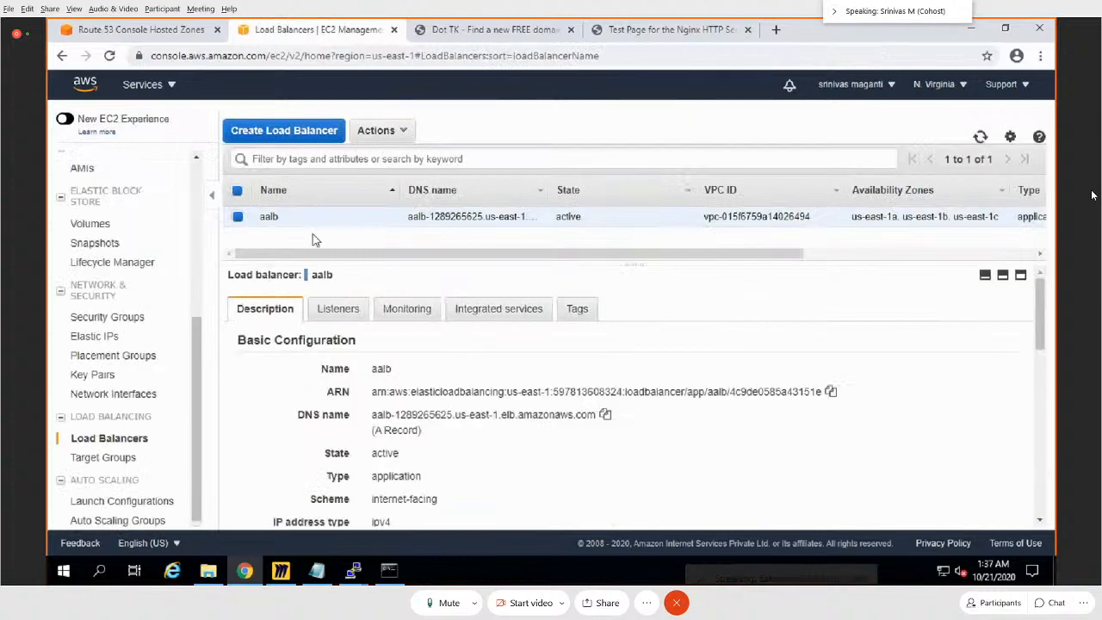
pyautogui.scroll(-3, 556, 411)
pyautogui.scroll(3, 555, 411)
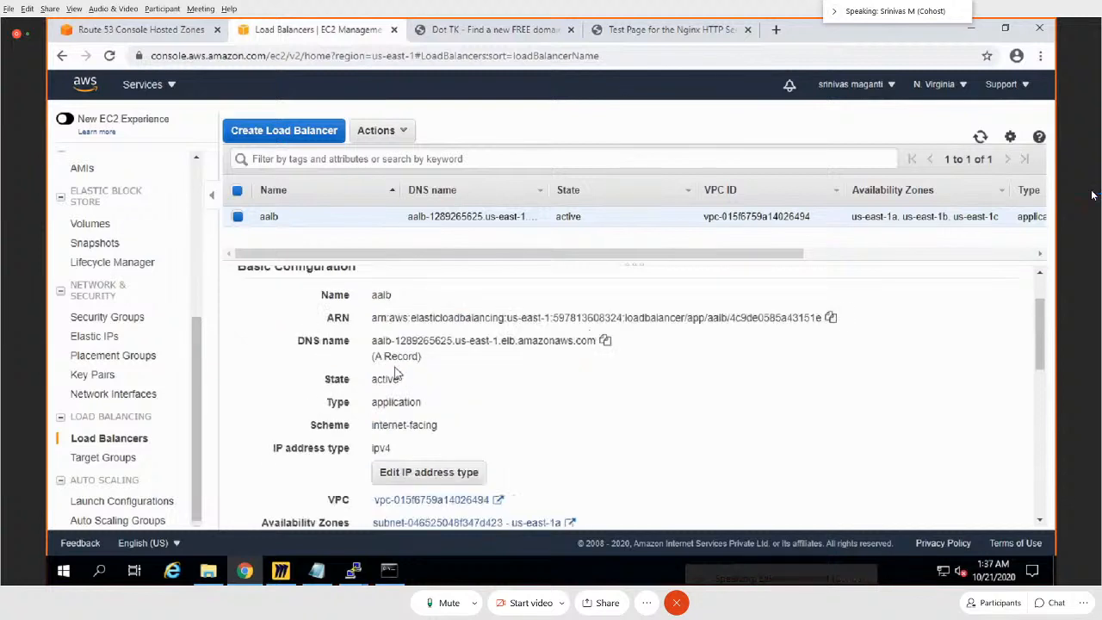
pyautogui.click(605, 341)
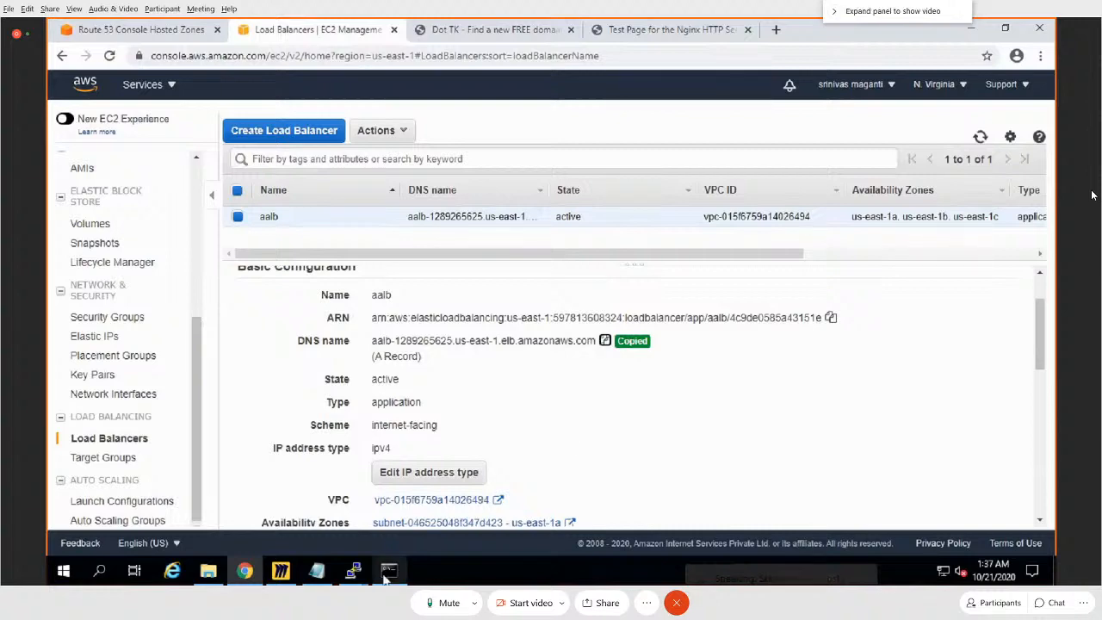
# Step: In the Command Prompt, run nslookup on aalb-1289265625.us-east-1.elb.amazonaws.com and highlight the returned IP addresses
pyautogui.click(389, 571)
pyautogui.press('Up')
pyautogui.press('Return')
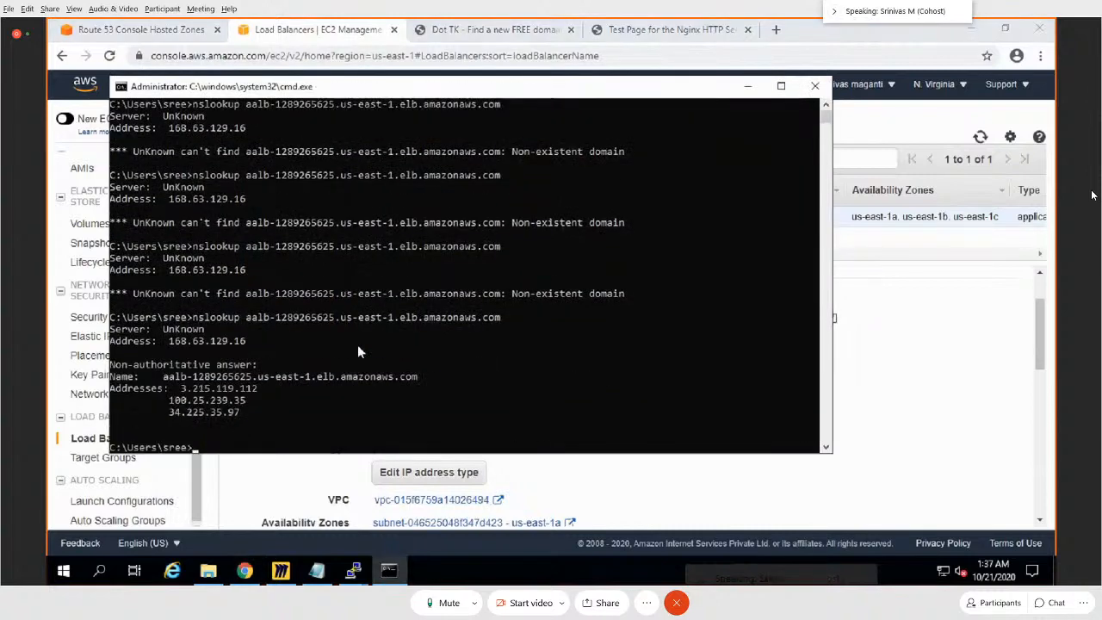
pyautogui.moveTo(182, 389); pyautogui.dragTo(238, 419)
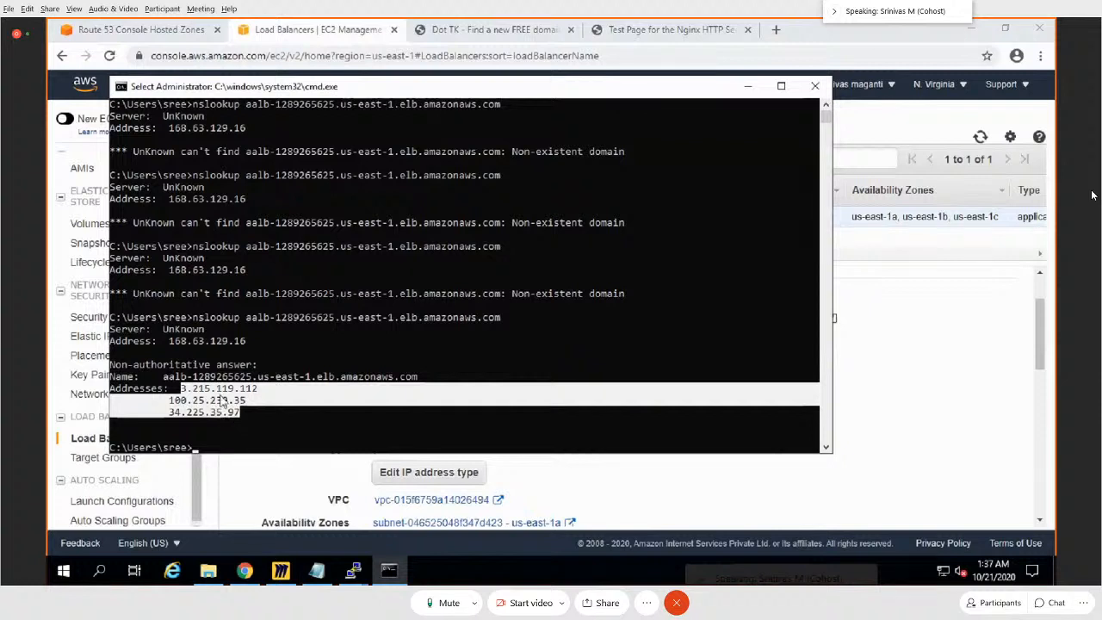
# Step: Copy 3.215.119.112 from the lookup, and in the Miro diagram draw a callout line from the WS1 subnet labelled with that address
pyautogui.moveTo(259, 388); pyautogui.dragTo(180, 389)
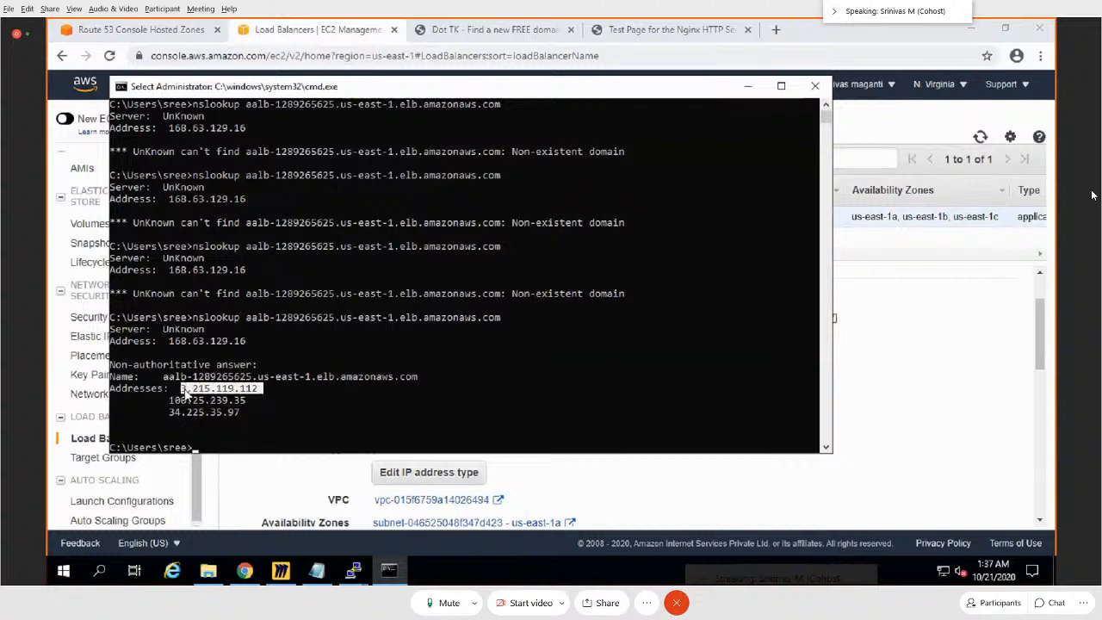
pyautogui.hotkey('ctrl', 'c')
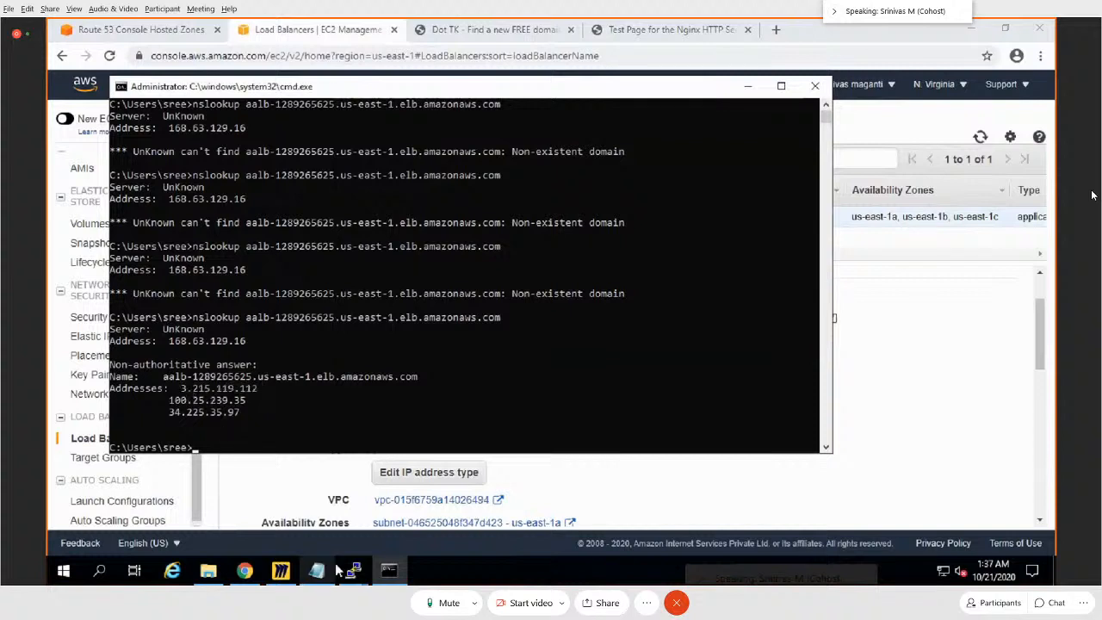
pyautogui.click(294, 577)
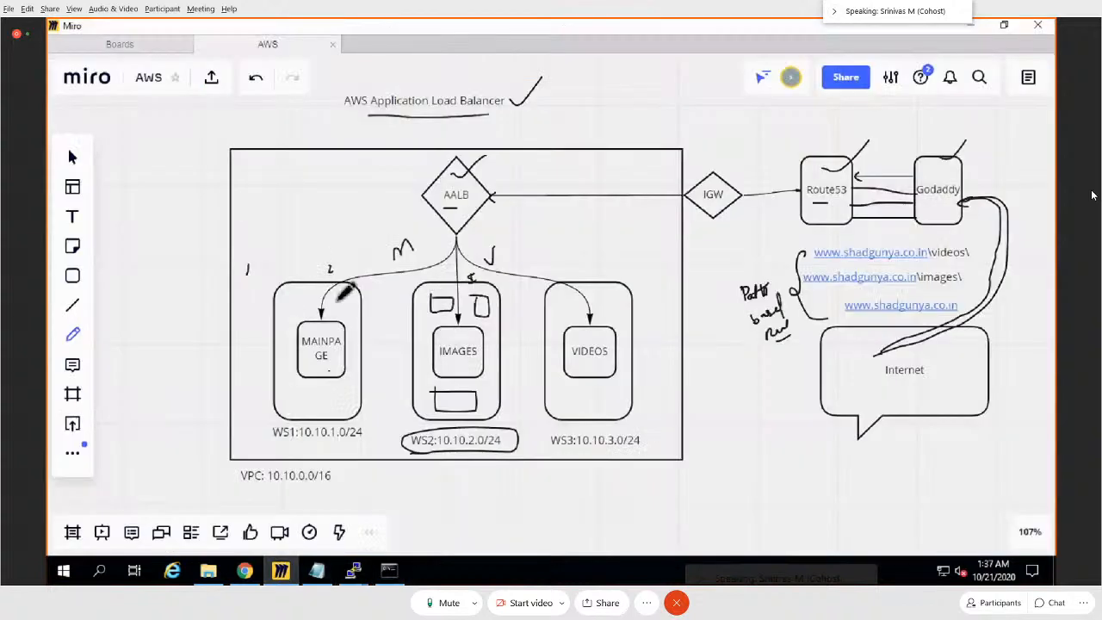
pyautogui.moveTo(335, 286)
pyautogui.mouseDown()
pyautogui.moveTo(327, 297)
pyautogui.moveTo(345, 294)
pyautogui.moveTo(188, 220)
pyautogui.mouseUp()
pyautogui.click(68, 222)
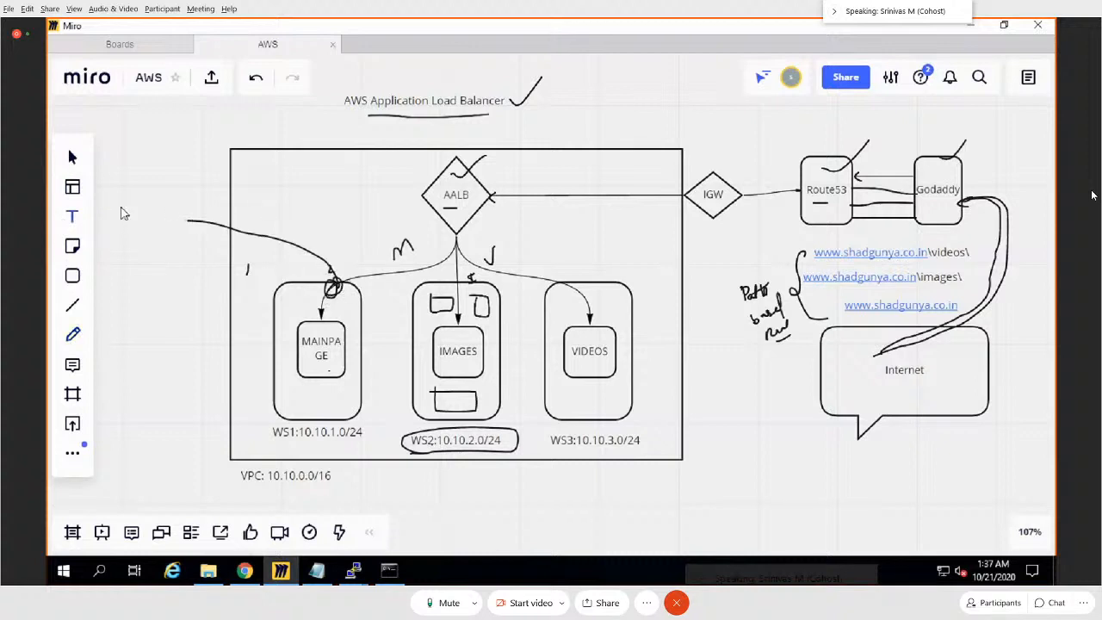
pyautogui.click(123, 211)
pyautogui.hotkey('ctrl', 'v')
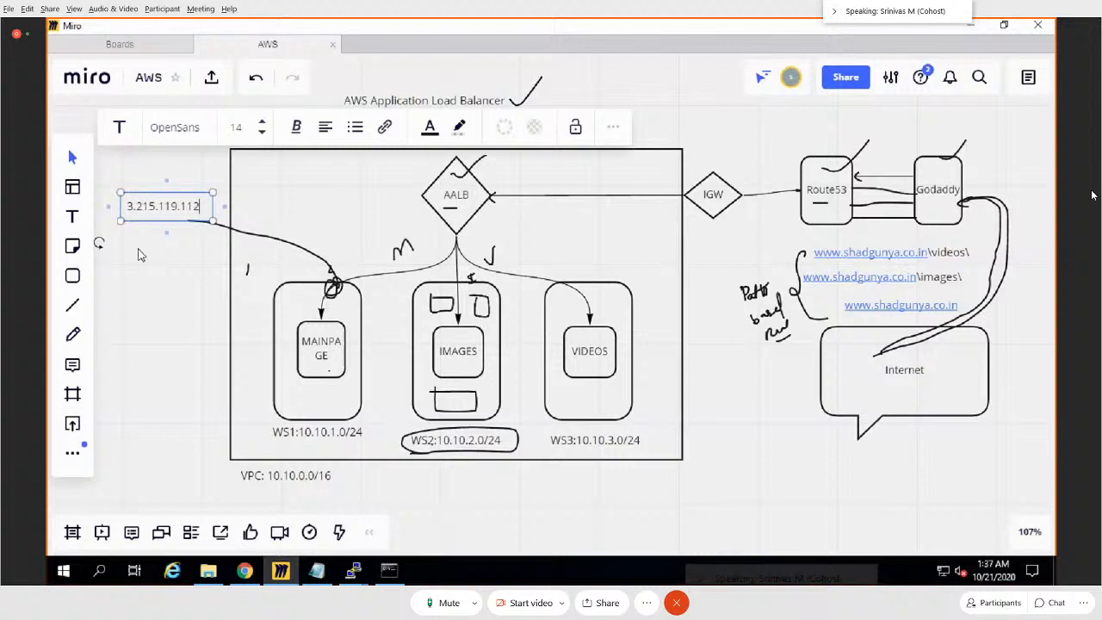
pyautogui.click(164, 297)
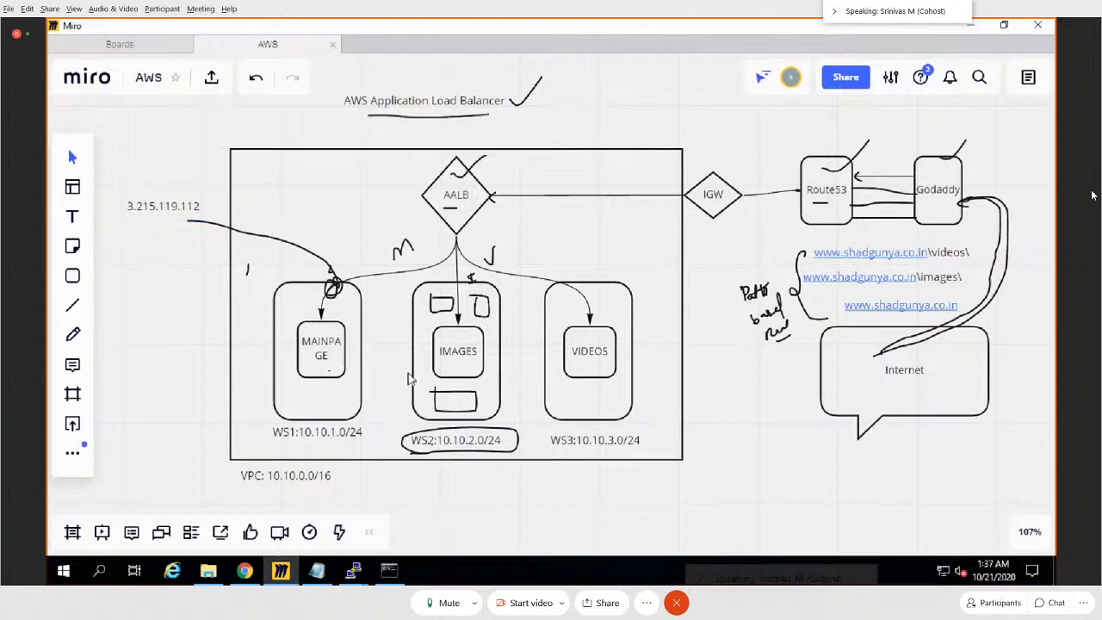
# Step: Draw a callout line from the WS2 subnet to above the VPC box and label it 100.25.239.35, copied from the Command Prompt
pyautogui.click(73, 336)
pyautogui.moveTo(455, 282)
pyautogui.mouseDown()
pyautogui.moveTo(572, 166)
pyautogui.moveTo(601, 115)
pyautogui.mouseUp()
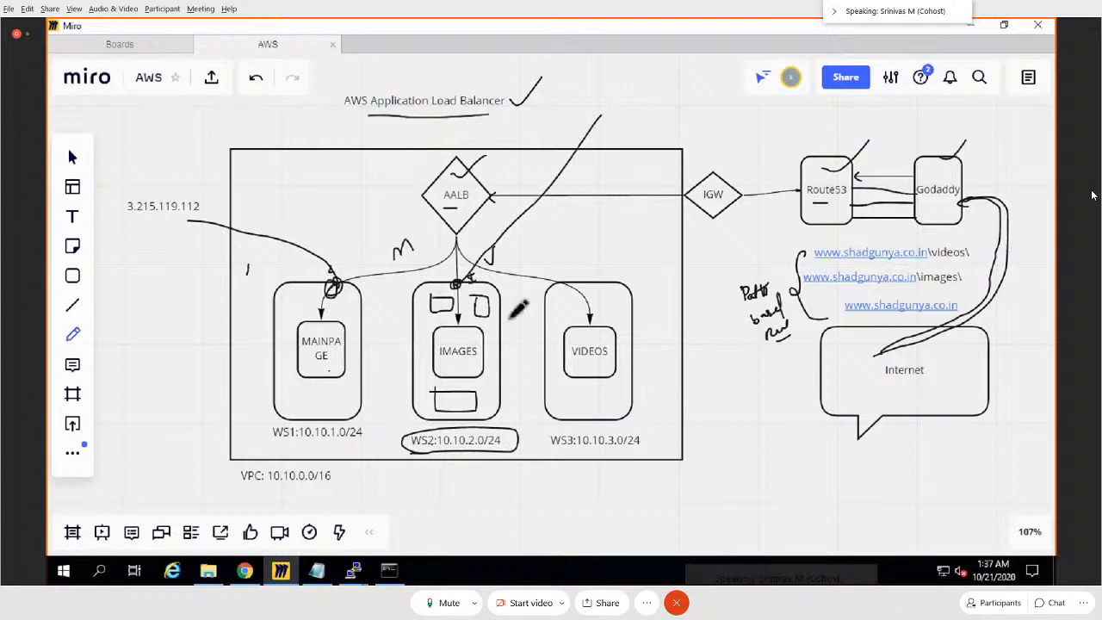
pyautogui.click(389, 571)
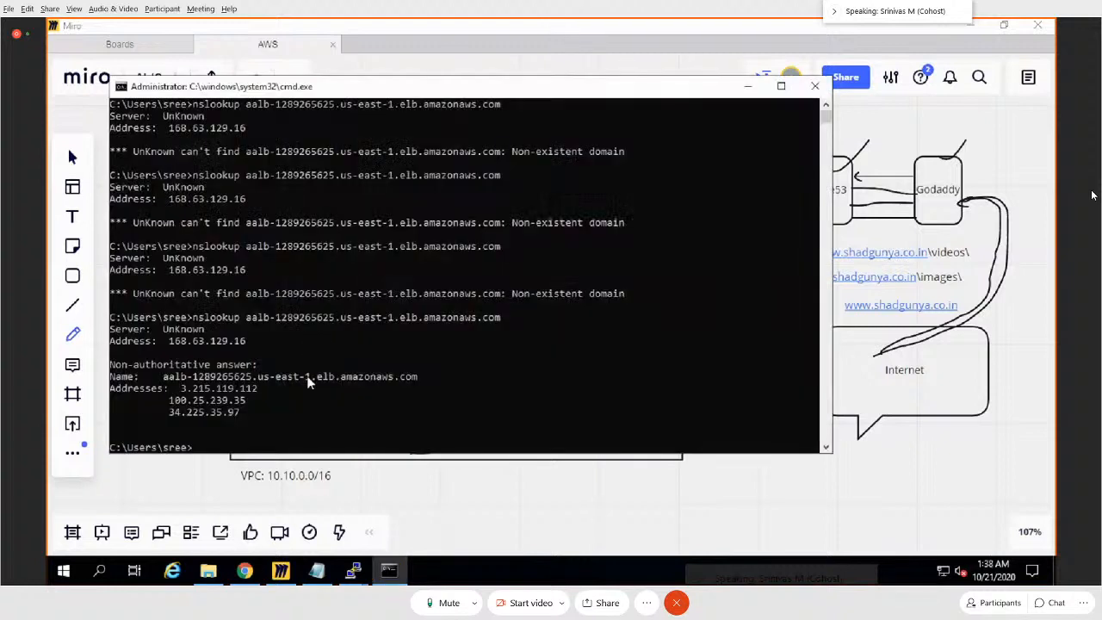
pyautogui.doubleClick(214, 402)
pyautogui.hotkey('ctrl', 'c')
pyautogui.click(748, 86)
pyautogui.click(77, 219)
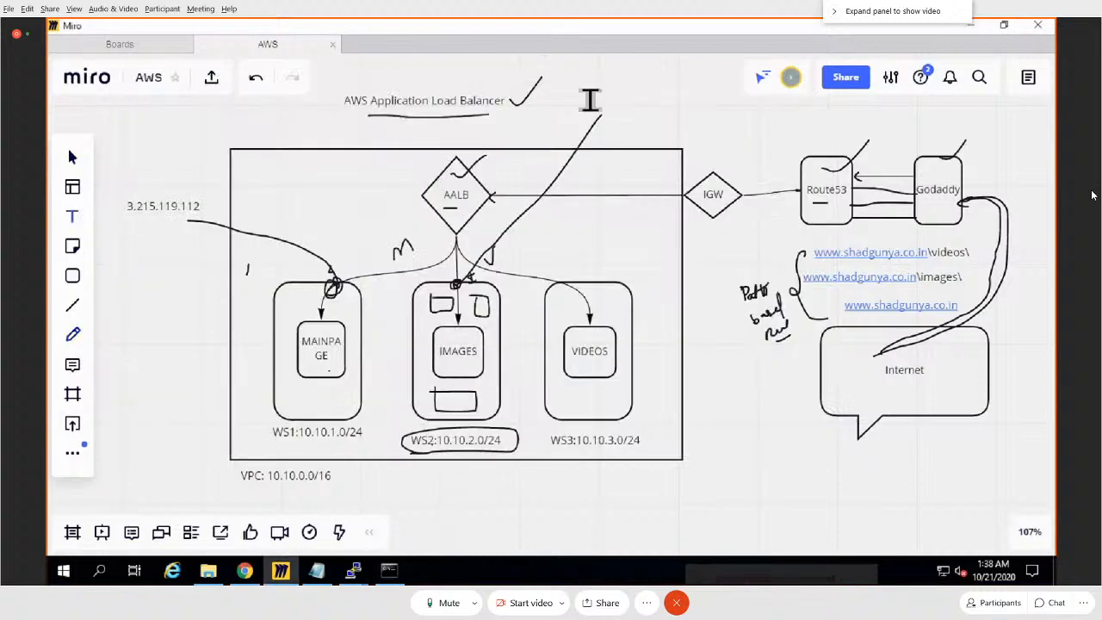
pyautogui.click(590, 96)
pyautogui.hotkey('ctrl', 'v')
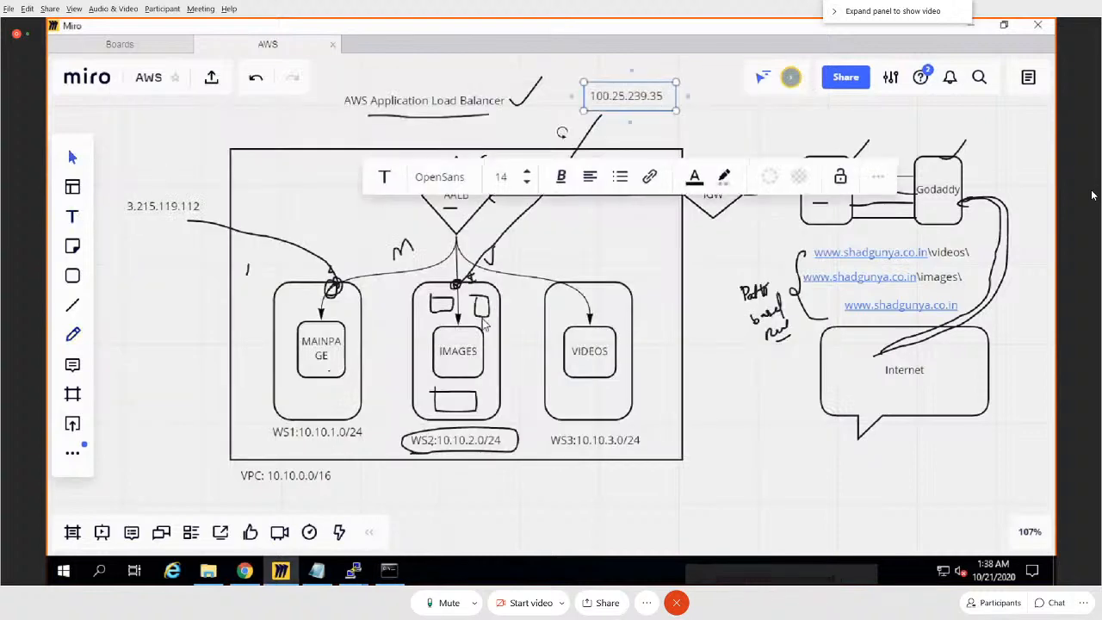
# Step: Copy 34.225.35.97 from the Command Prompt, add it as text above IGW in Miro, and connect it to the WS3 subnet with a line
pyautogui.click(390, 571)
pyautogui.doubleClick(221, 414)
pyautogui.hotkey('ctrl', 'c')
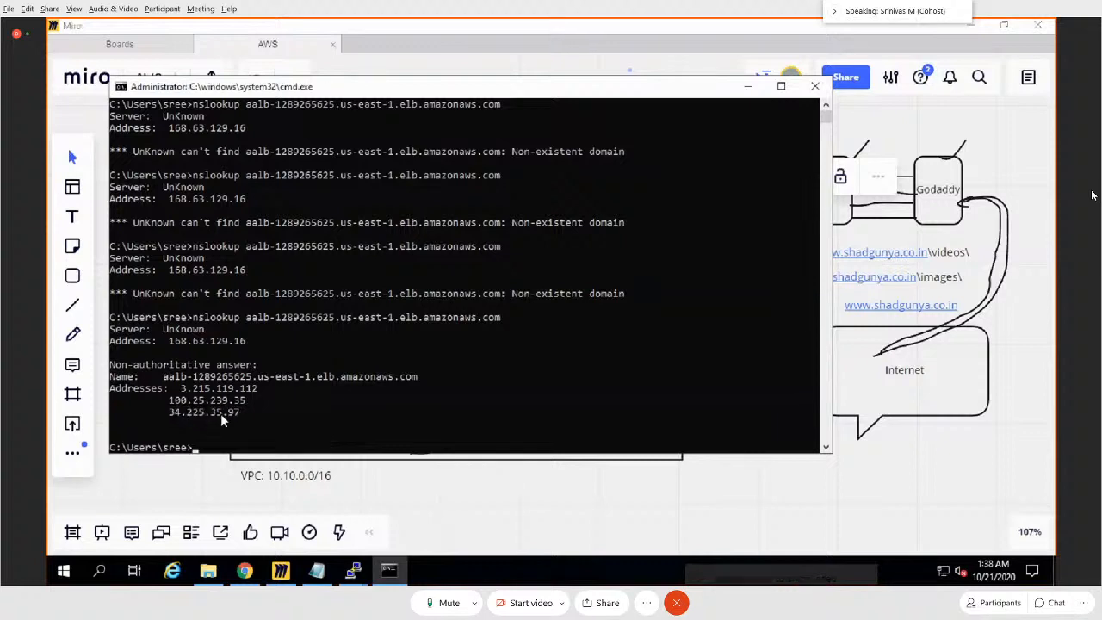
pyautogui.click(389, 571)
pyautogui.click(73, 217)
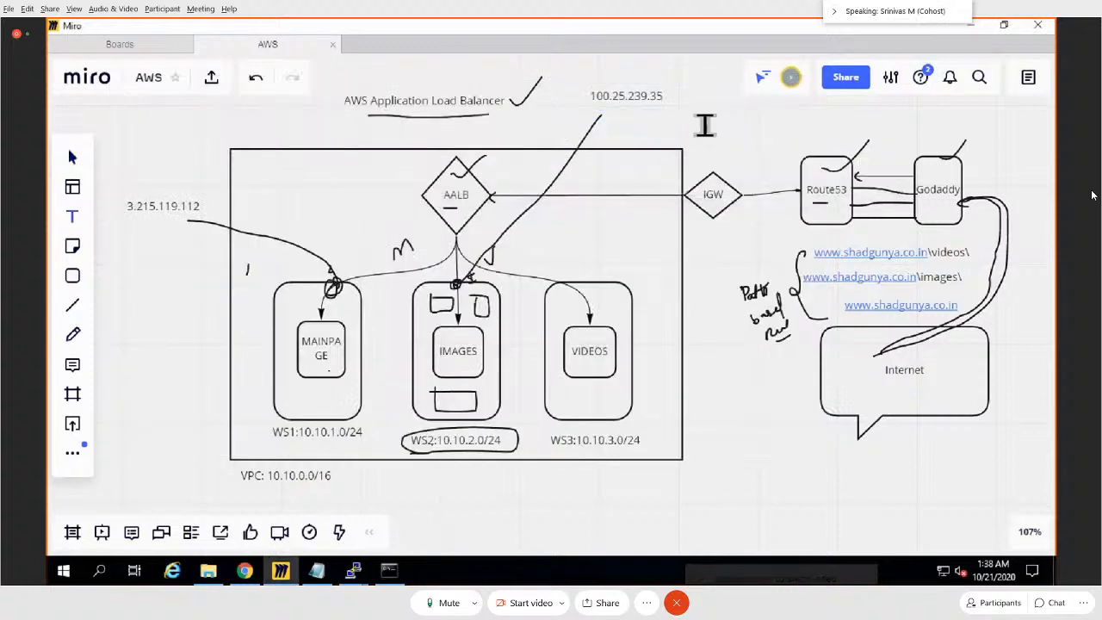
pyautogui.click(704, 127)
pyautogui.hotkey('ctrl', 'v')
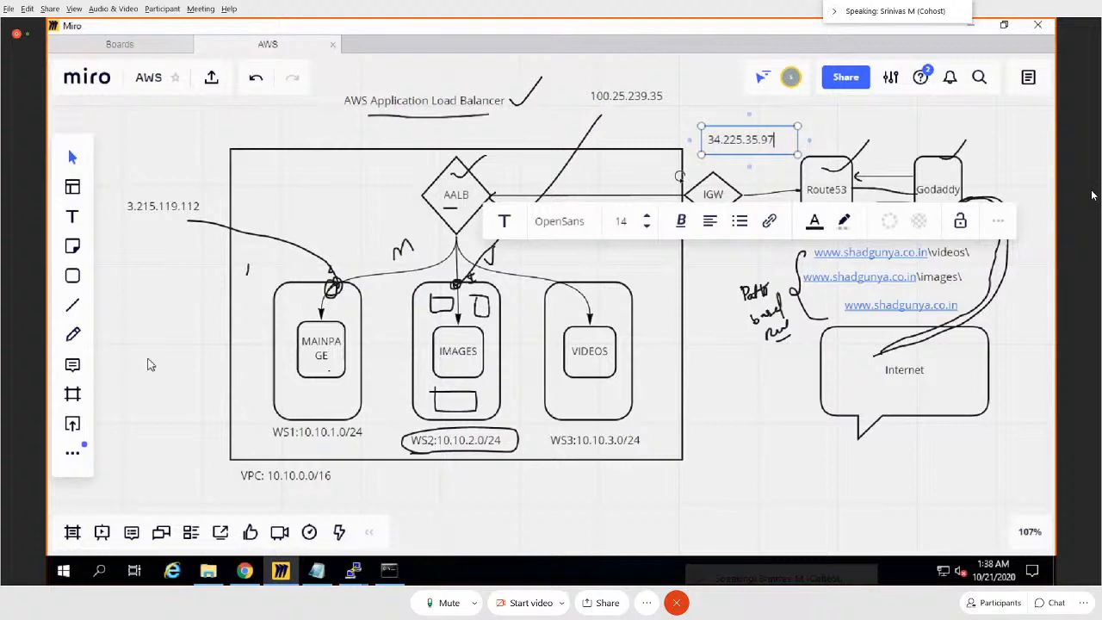
pyautogui.click(72, 334)
pyautogui.moveTo(575, 278)
pyautogui.mouseDown()
pyautogui.moveTo(559, 292)
pyautogui.moveTo(715, 144)
pyautogui.mouseUp()
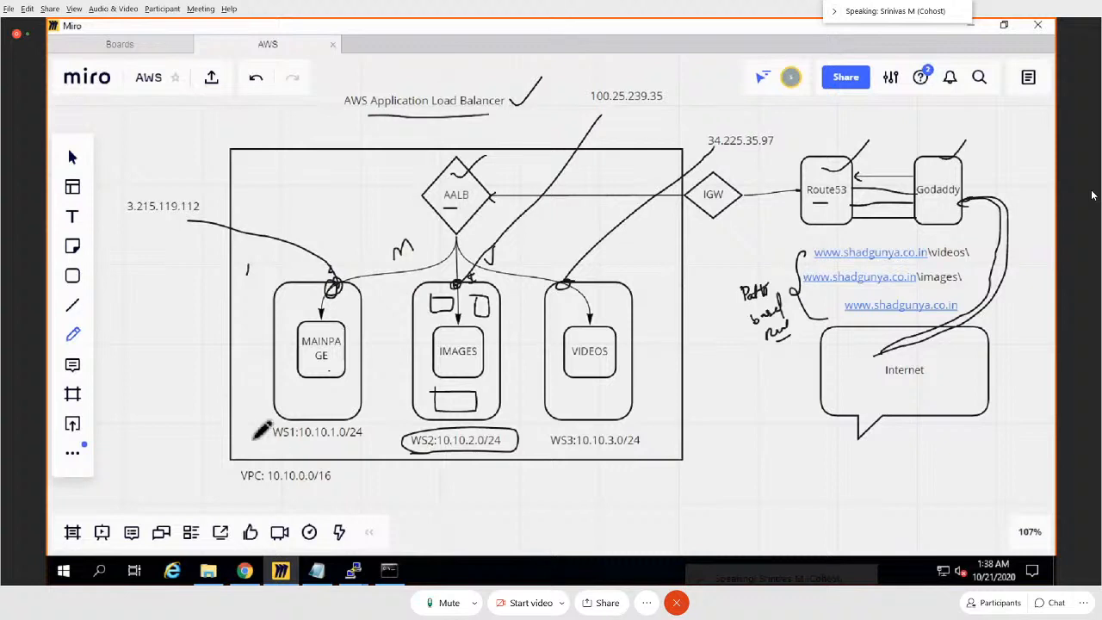
# Step: Mark the WS1, WS2 and WS3 subnets with circled numbers 1, 2 and 3, and underline the 3.215.119.112 label
pyautogui.moveTo(254, 435); pyautogui.dragTo(250, 438)
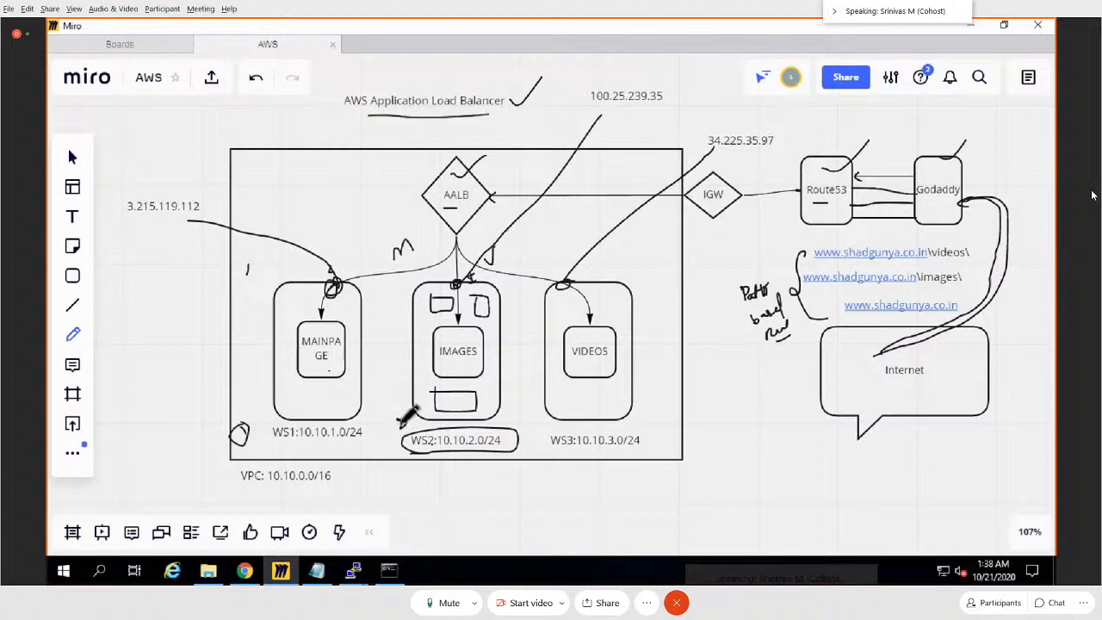
pyautogui.moveTo(399, 425); pyautogui.dragTo(403, 422)
pyautogui.moveTo(509, 415); pyautogui.dragTo(538, 425)
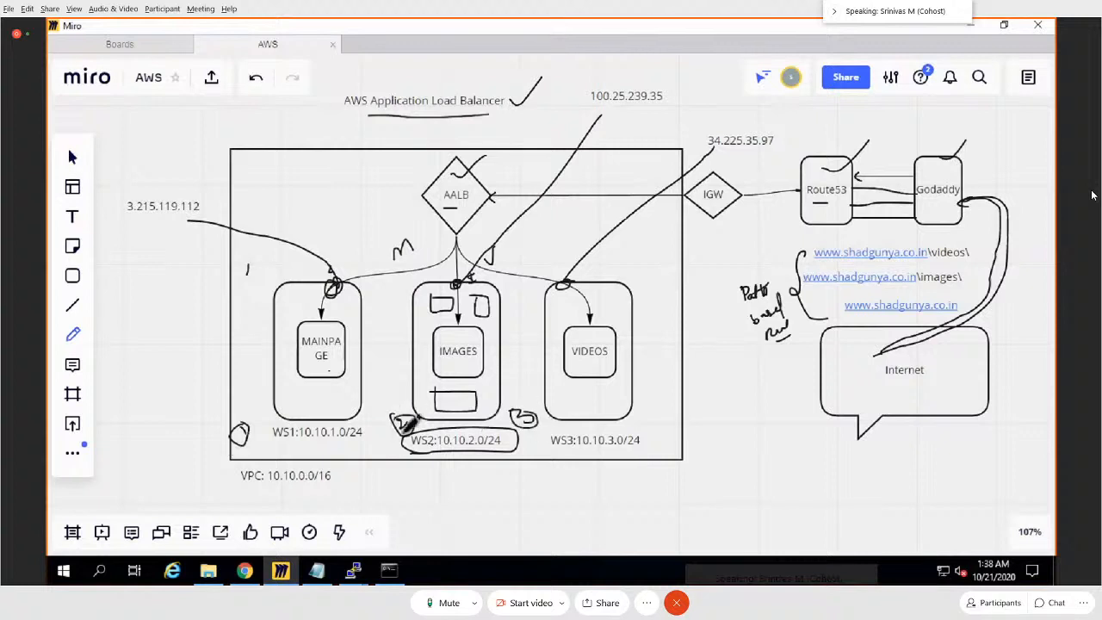
pyautogui.moveTo(144, 227); pyautogui.dragTo(186, 227)
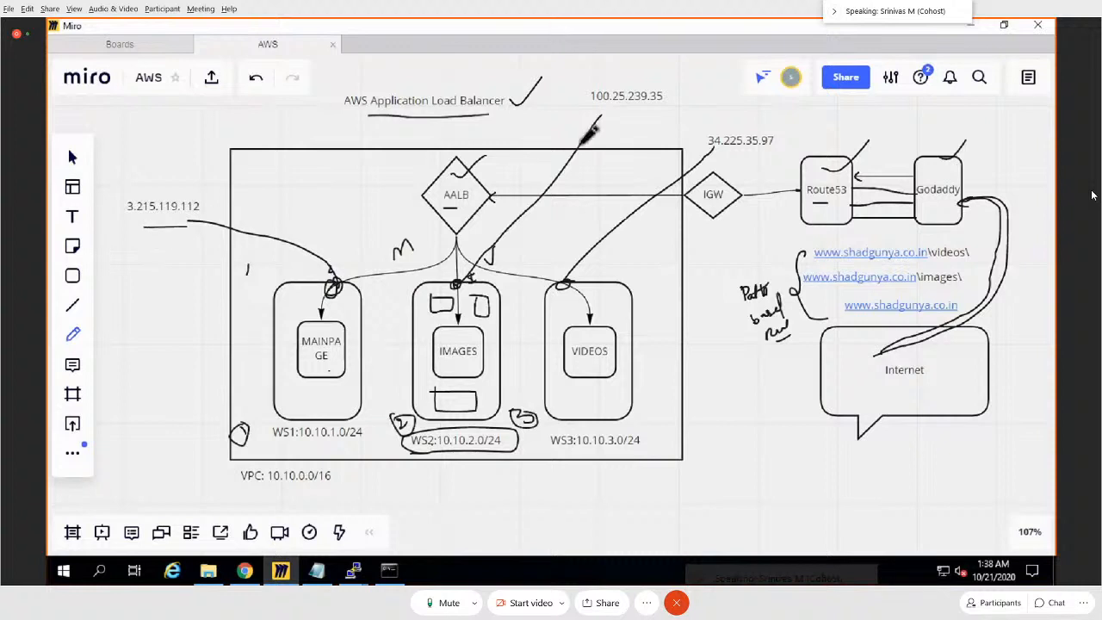
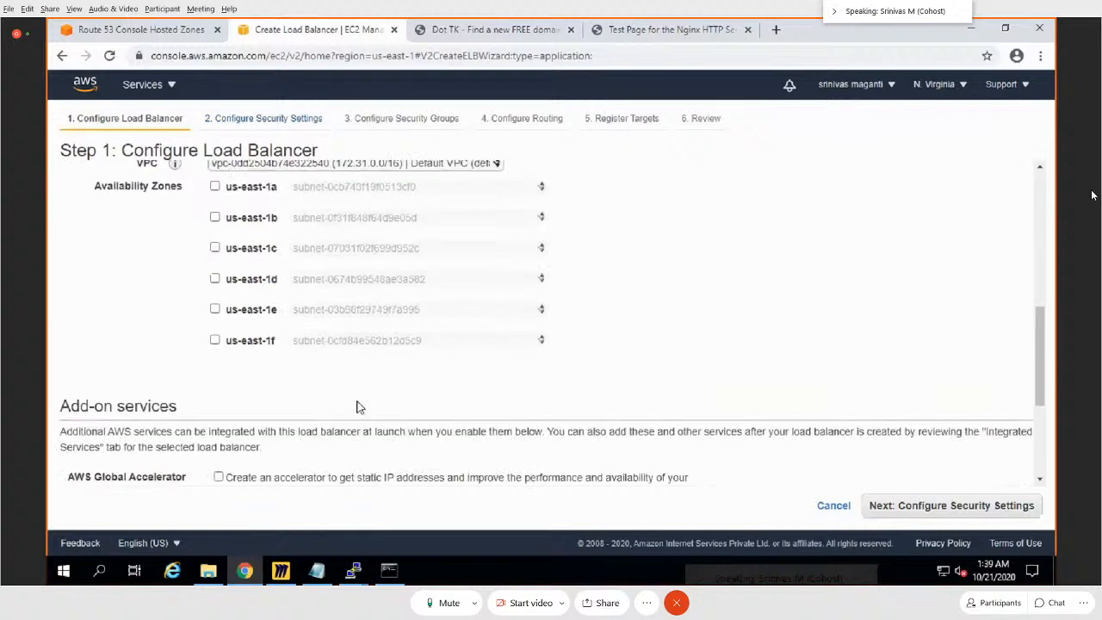
# Step: Choose the AALBVPC network for the load balancer and enable availability zones us-east-1a, us-east-1b and us-east-1c
pyautogui.scroll(2, 353, 361)
pyautogui.click(344, 318)
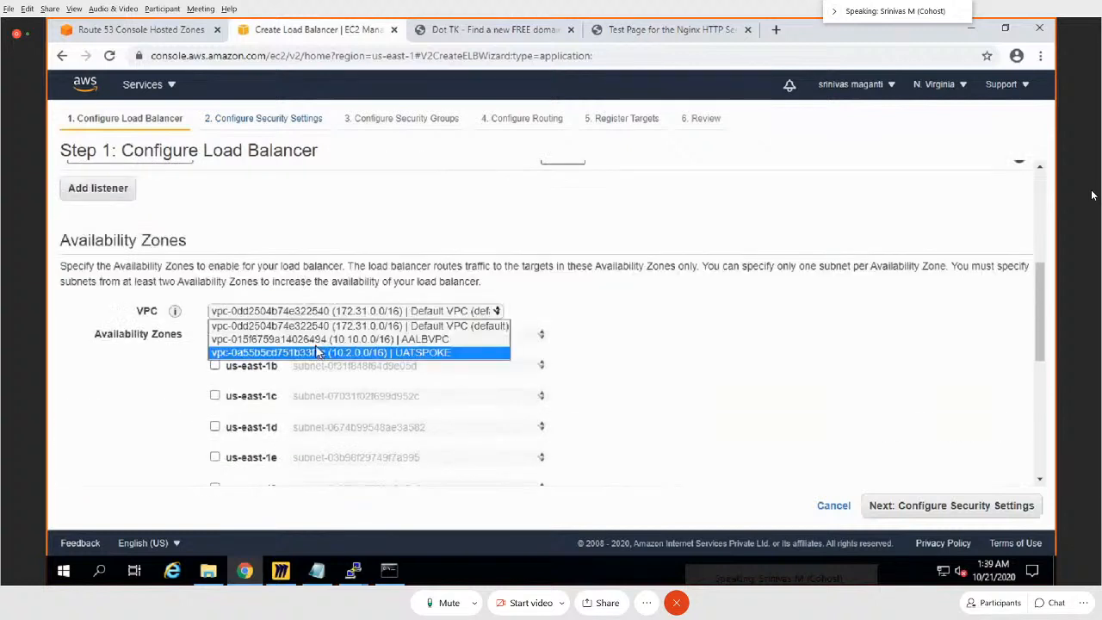
pyautogui.click(319, 350)
pyautogui.click(214, 334)
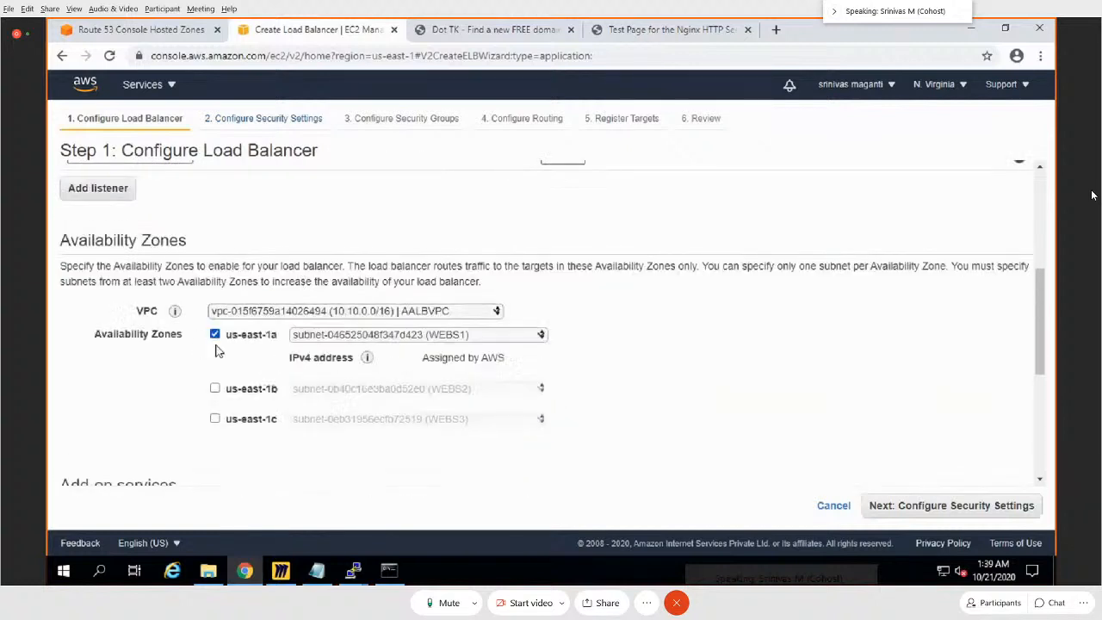
pyautogui.click(214, 388)
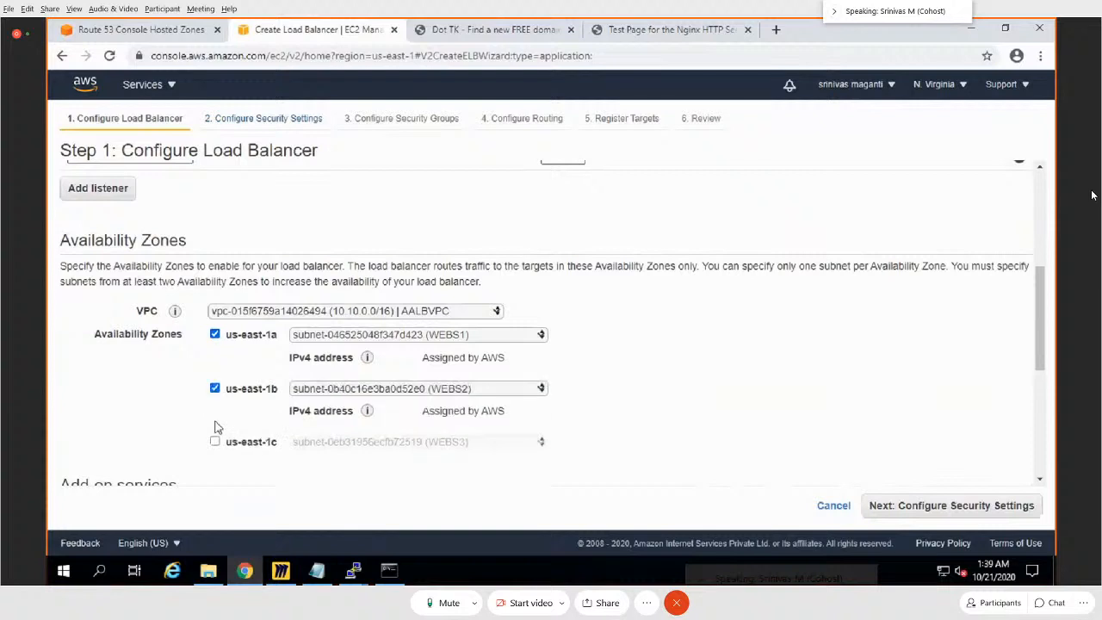
pyautogui.click(215, 442)
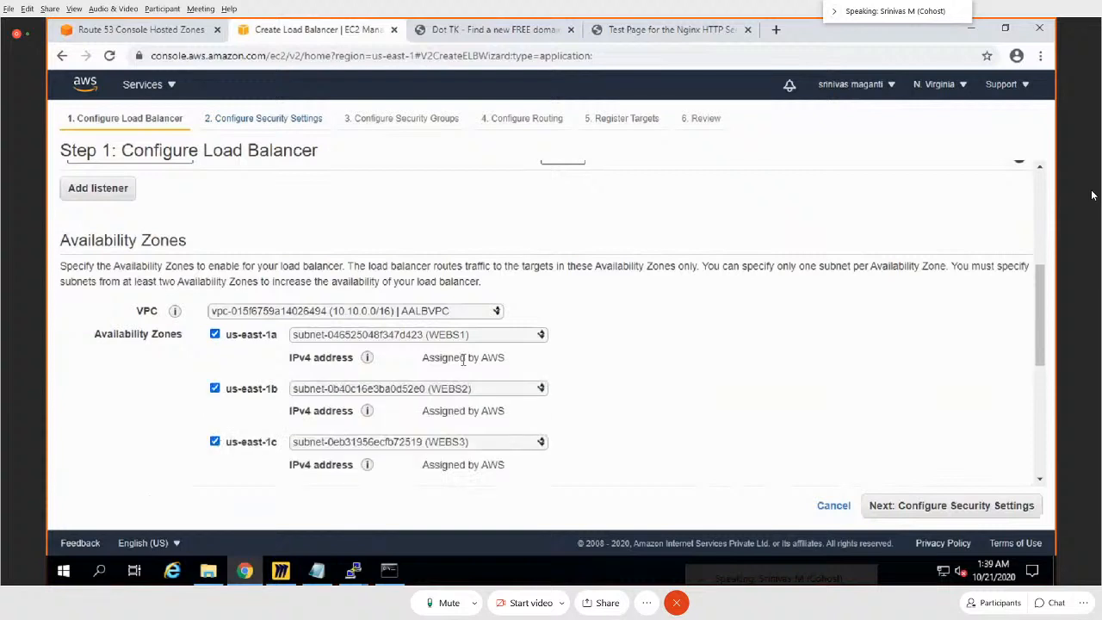
# Step: Review the IPv4 address assignment of all three zones and the us-east-1c subnet choices, and cancel creating the load balancer
pyautogui.moveTo(418, 362); pyautogui.dragTo(519, 372)
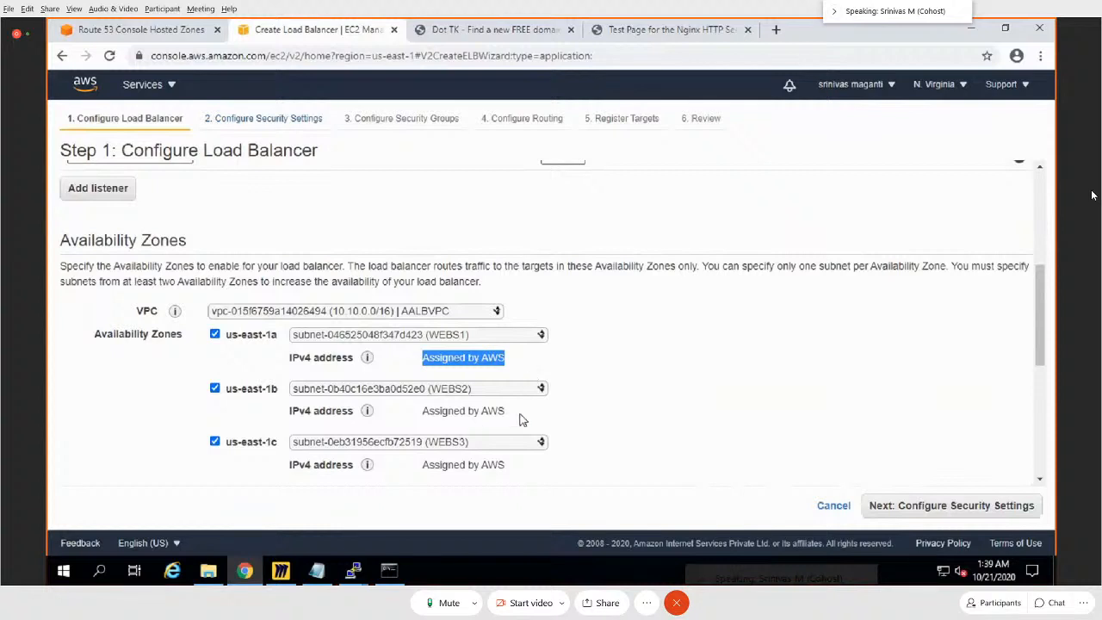
pyautogui.moveTo(519, 415); pyautogui.dragTo(411, 414)
pyautogui.moveTo(508, 469); pyautogui.dragTo(420, 465)
pyautogui.click(519, 446)
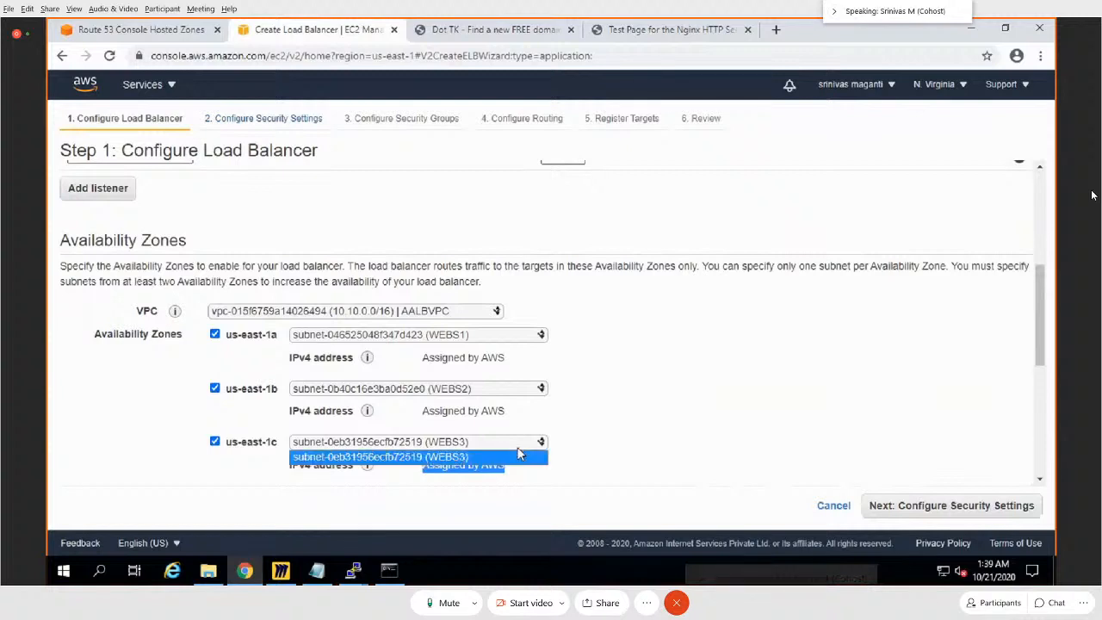
pyautogui.click(675, 429)
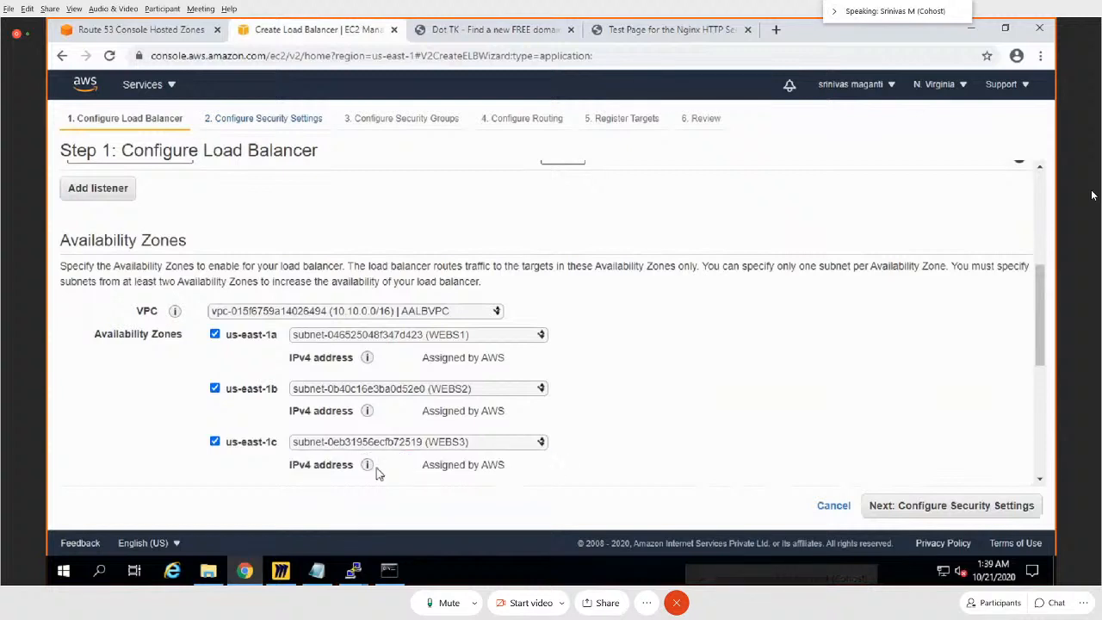
pyautogui.moveTo(367, 466)
pyautogui.click(832, 506)
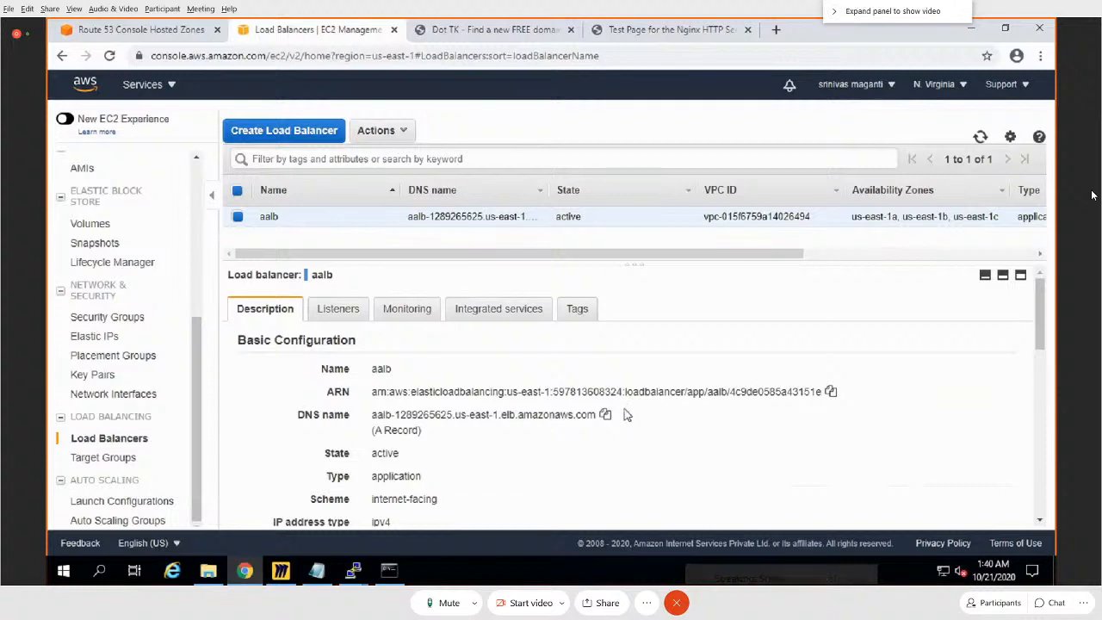
pyautogui.click(408, 135)
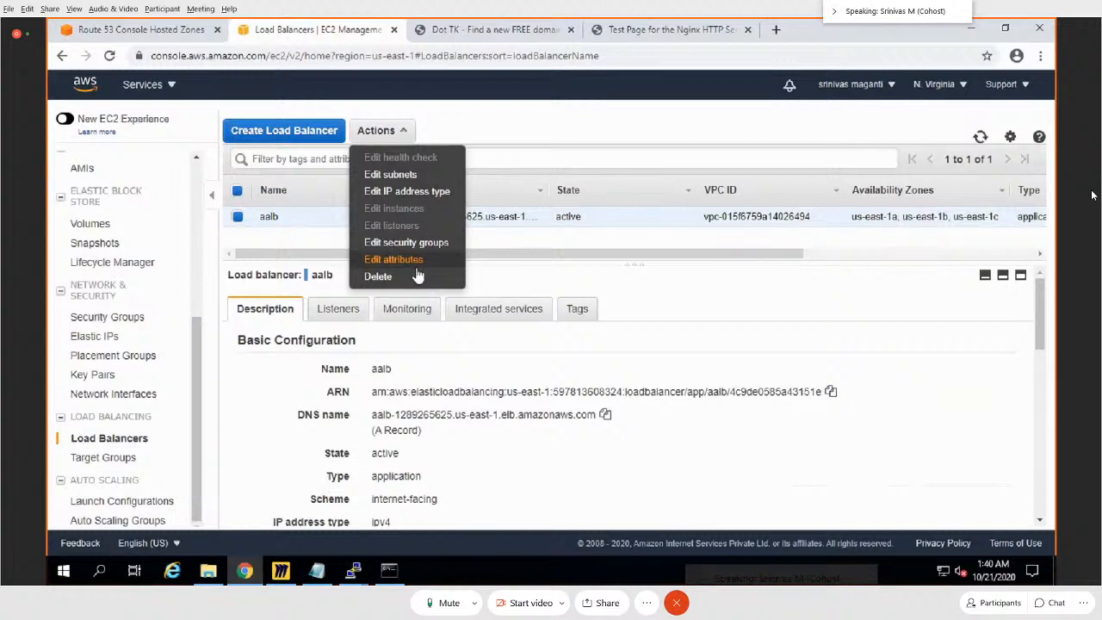
pyautogui.click(688, 289)
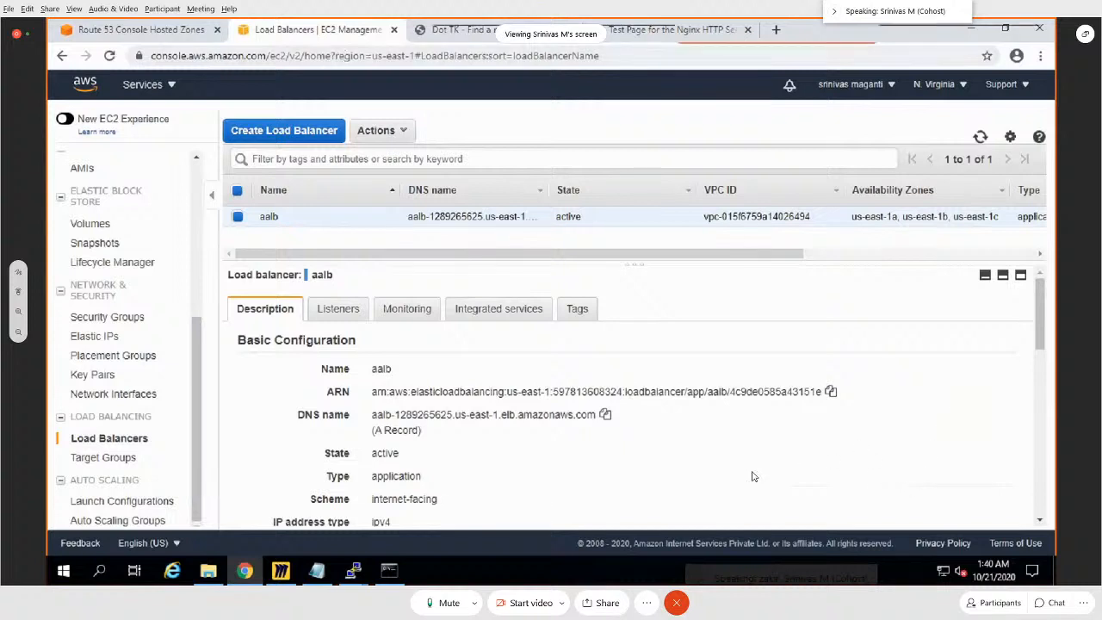
# Step: Mute the microphone in the meeting
pyautogui.click(448, 602)
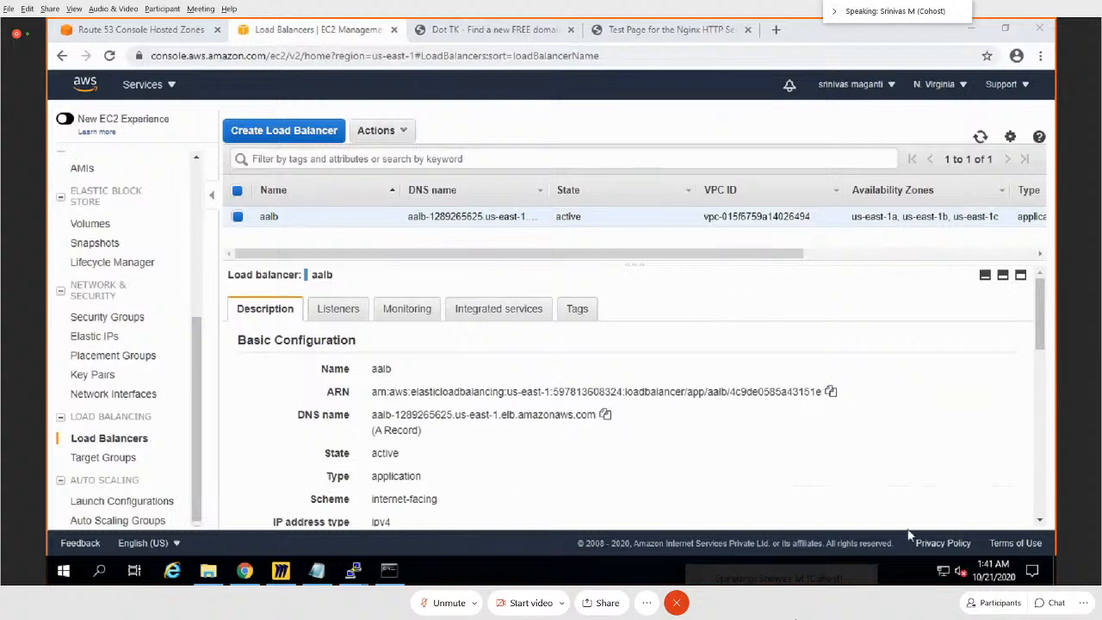
# Step: Switch to the Miro board and draw check marks on the MAINPAGE, IMAGES and VIDEOS boxes
pyautogui.click(281, 570)
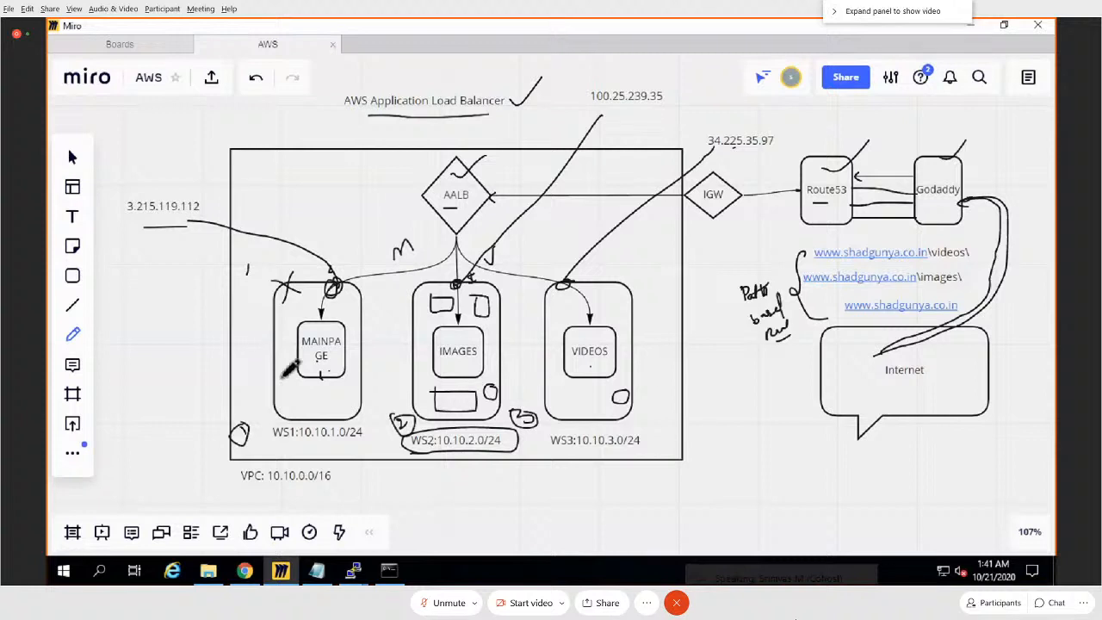
pyautogui.moveTo(284, 368)
pyautogui.mouseDown()
pyautogui.moveTo(296, 372)
pyautogui.moveTo(307, 339)
pyautogui.mouseUp()
pyautogui.moveTo(471, 369); pyautogui.dragTo(503, 348)
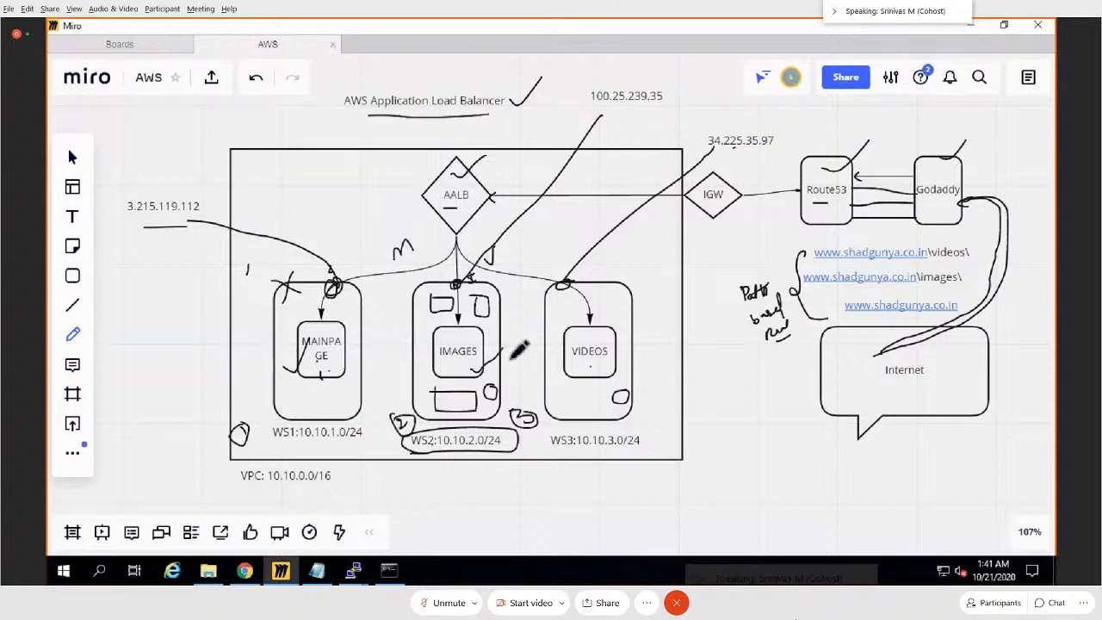
pyautogui.moveTo(606, 365); pyautogui.dragTo(634, 335)
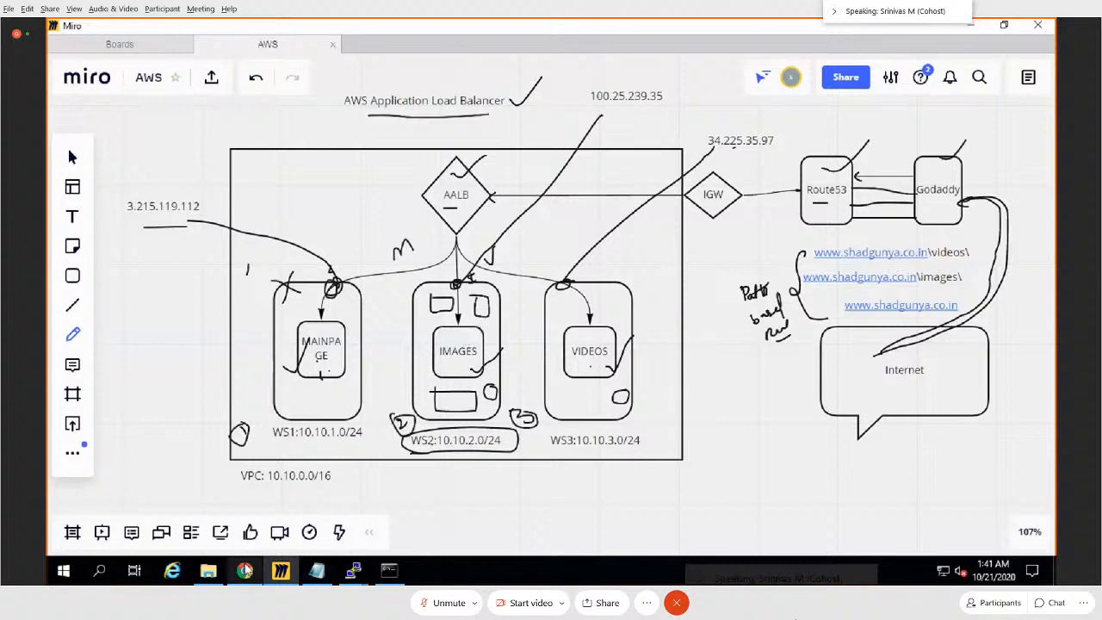
# Step: Switch to Chrome and examine the routing rules of the aalb load balancer's HTTP:80 listener in edit mode
pyautogui.click(244, 570)
pyautogui.click(337, 310)
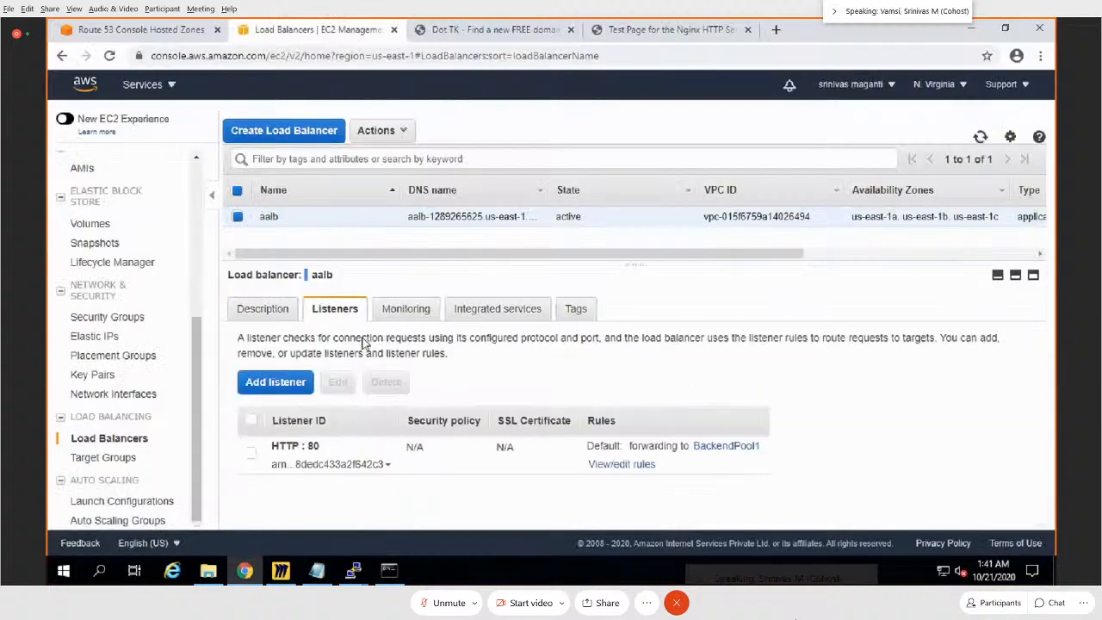
pyautogui.click(622, 464)
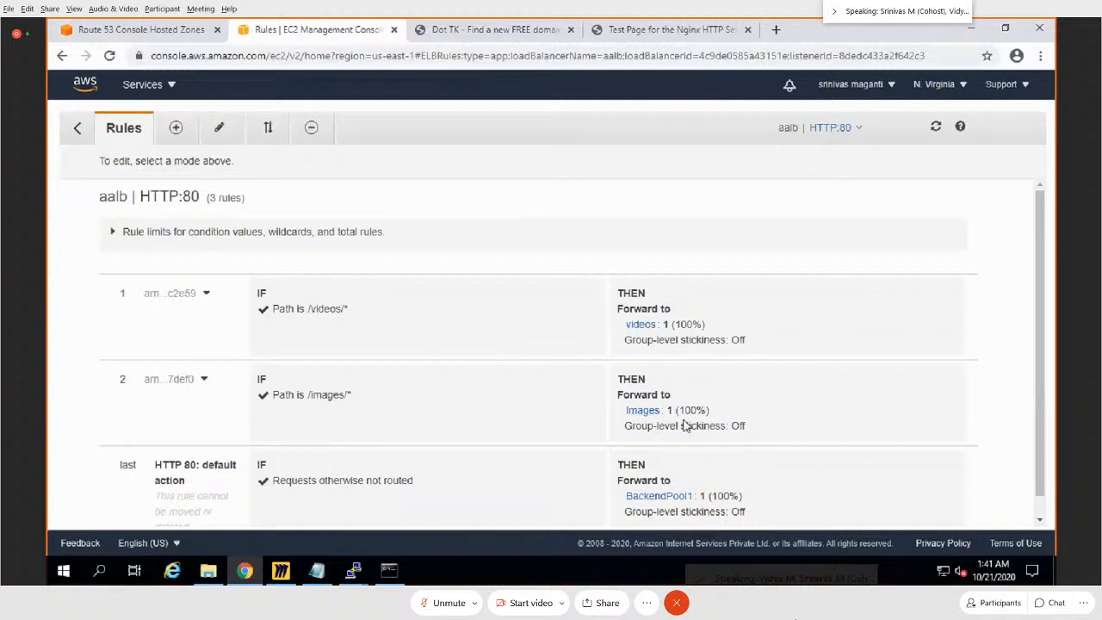
pyautogui.click(220, 129)
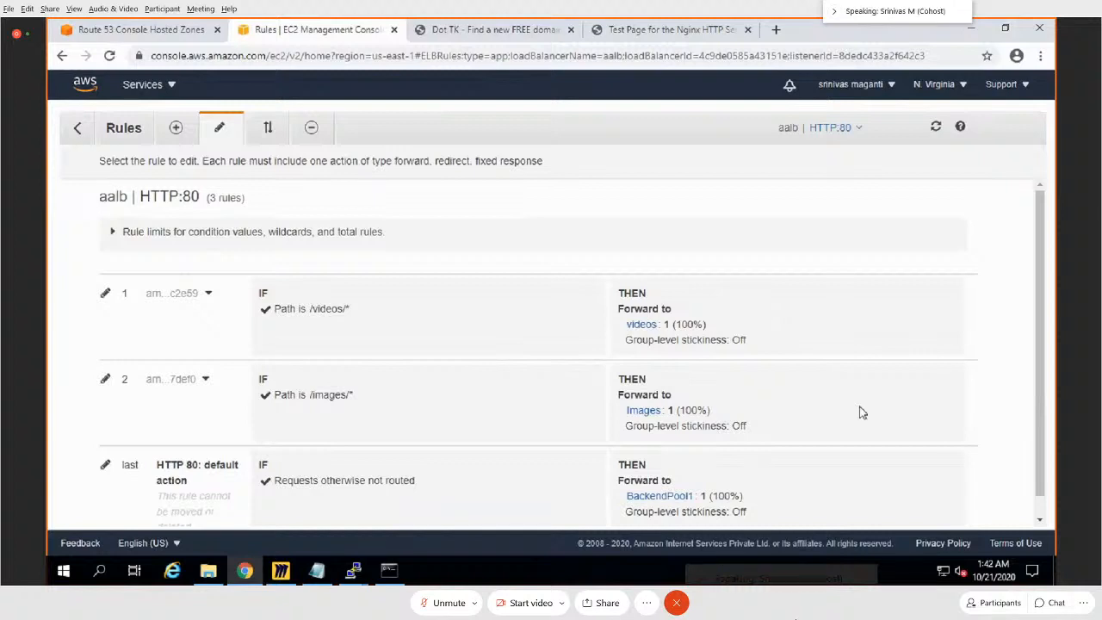
pyautogui.scroll(-1, 972, 419)
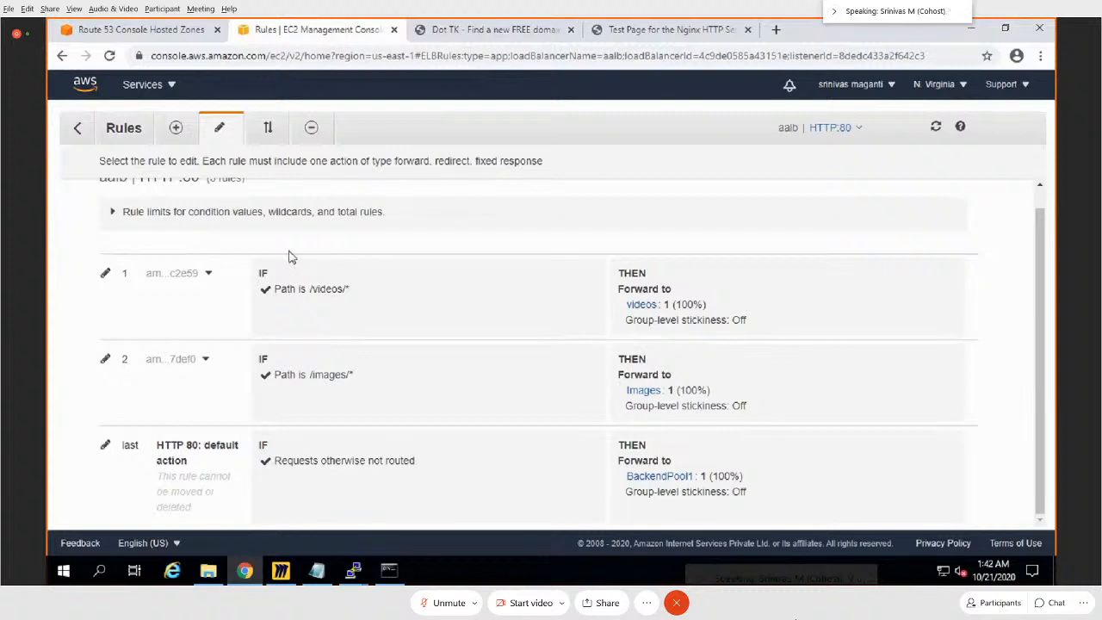
# Step: Check the dates in the system calendar for October 2020 and close it
pyautogui.click(974, 564)
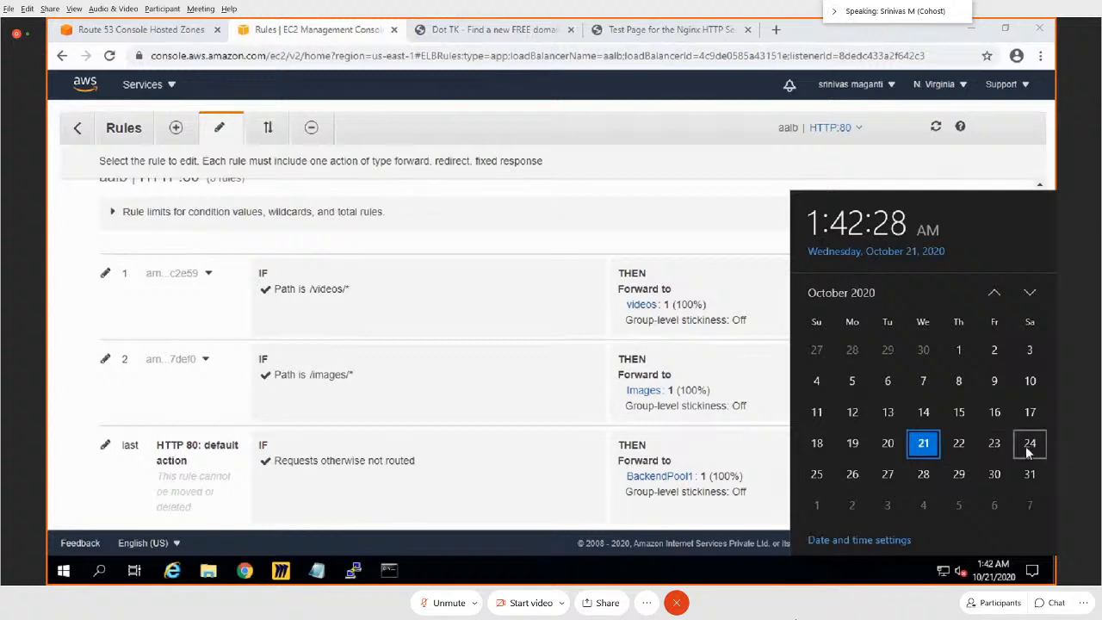
pyautogui.click(598, 223)
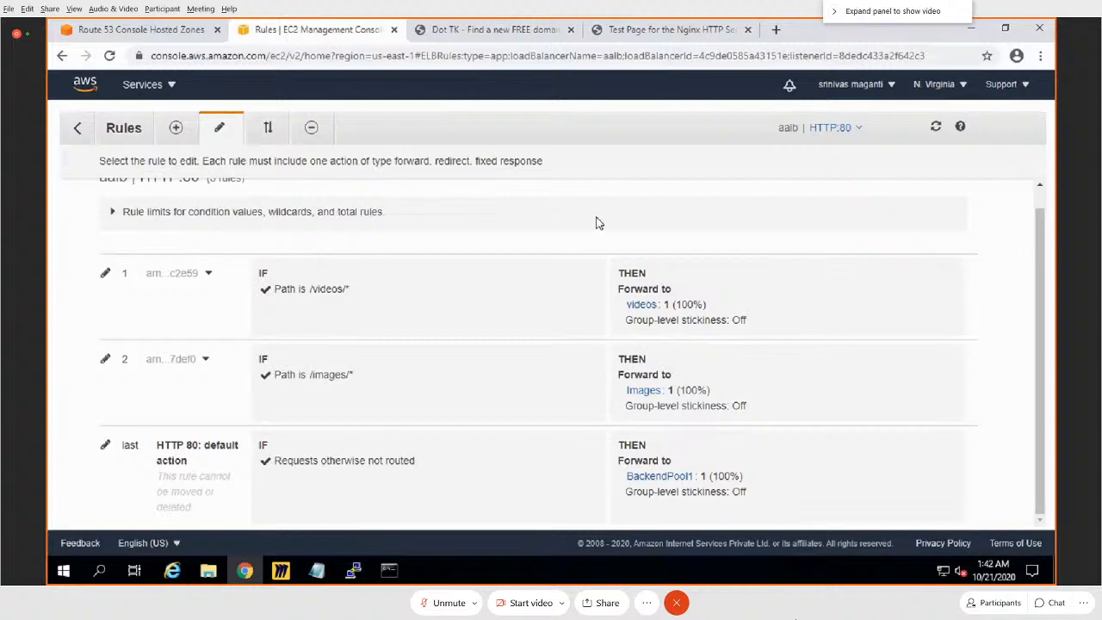
# Step: Leave the listener rules for the load balancer overview and switch back to the Miro board
pyautogui.click(76, 129)
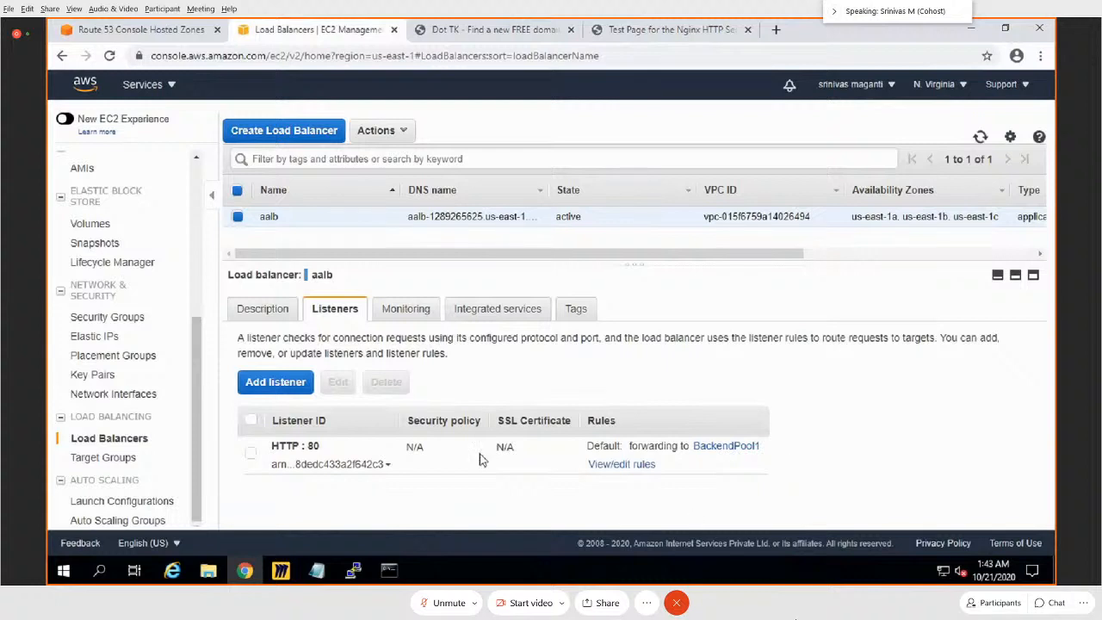
pyautogui.click(281, 572)
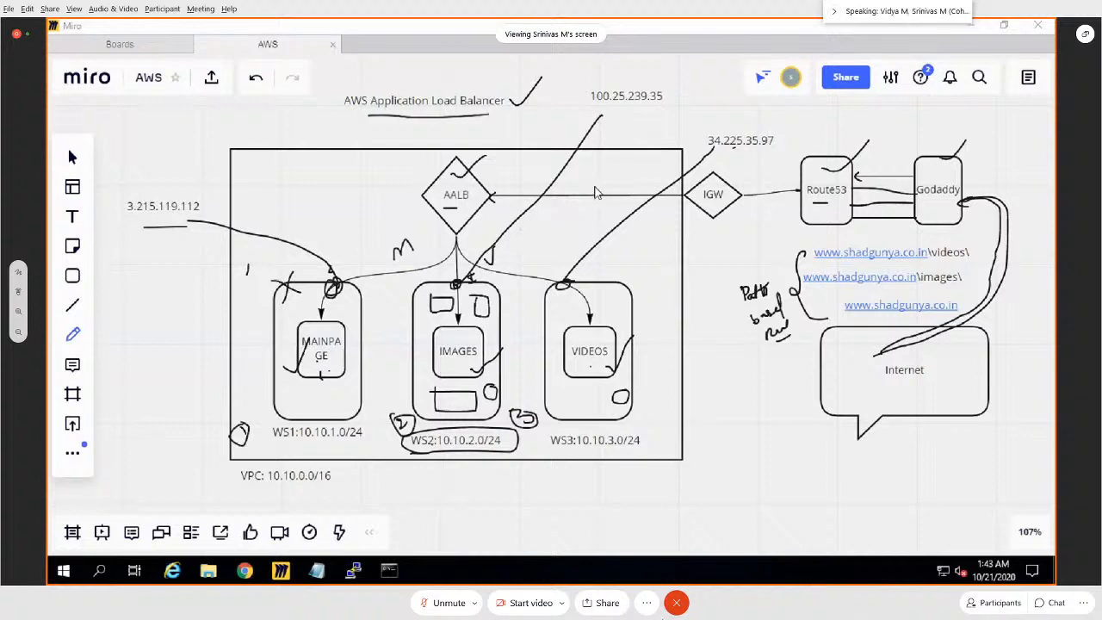
# Step: Unmute the meeting microphone and start leaving the meeting
pyautogui.click(449, 604)
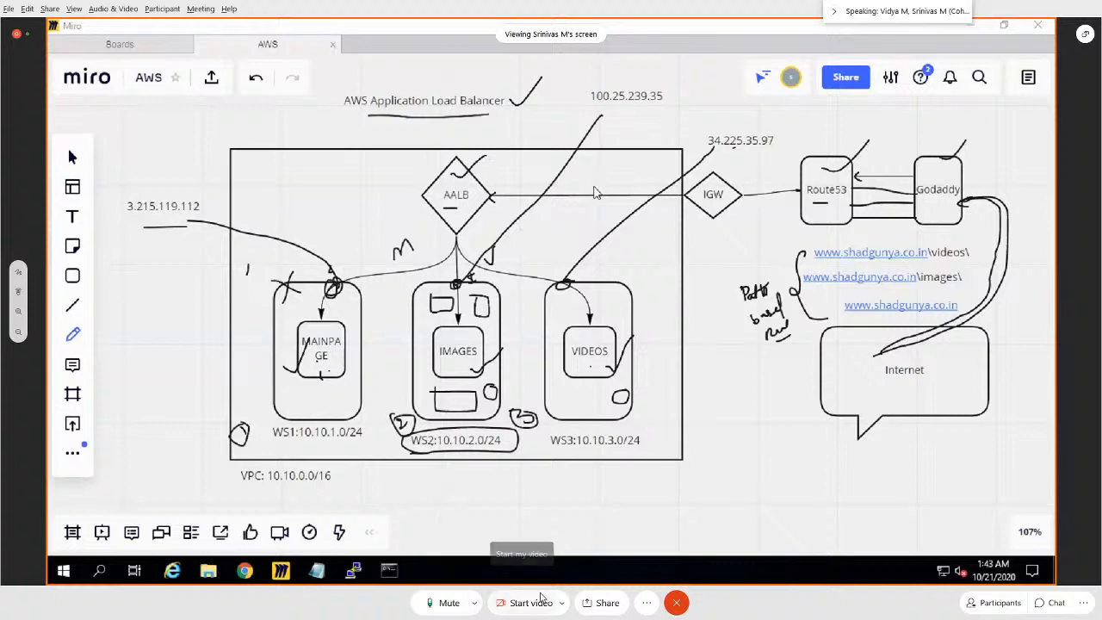
pyautogui.click(676, 604)
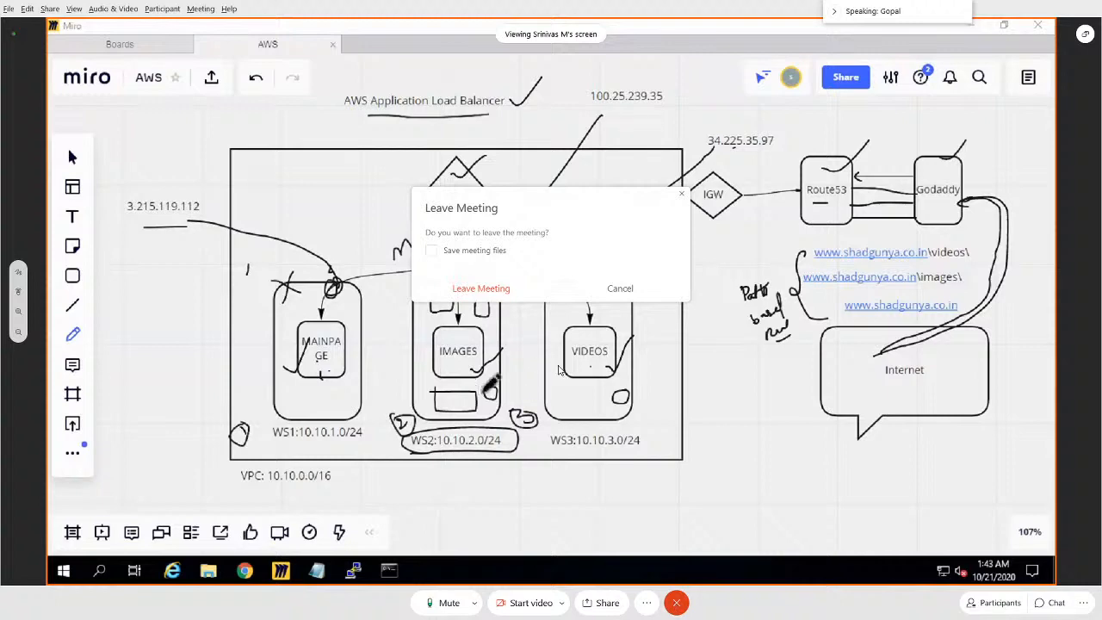